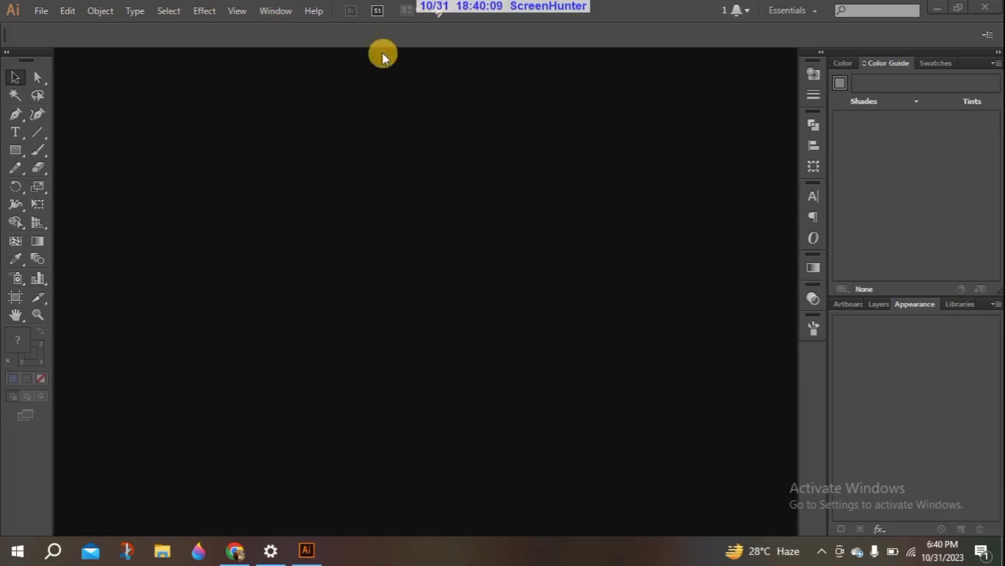
Step: Create a new document using the Print profile
left_click(42, 11)
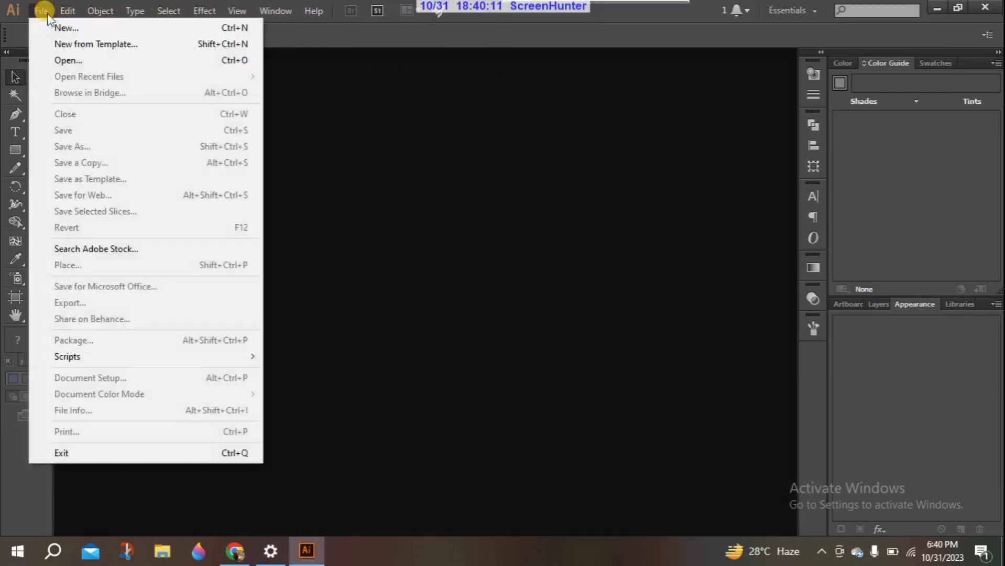
left_click(70, 29)
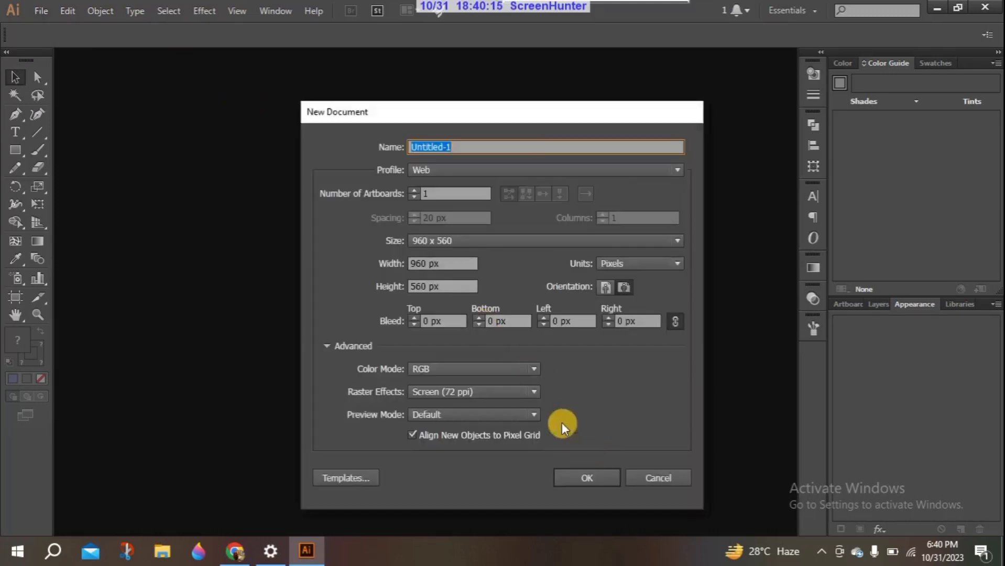
left_click(659, 170)
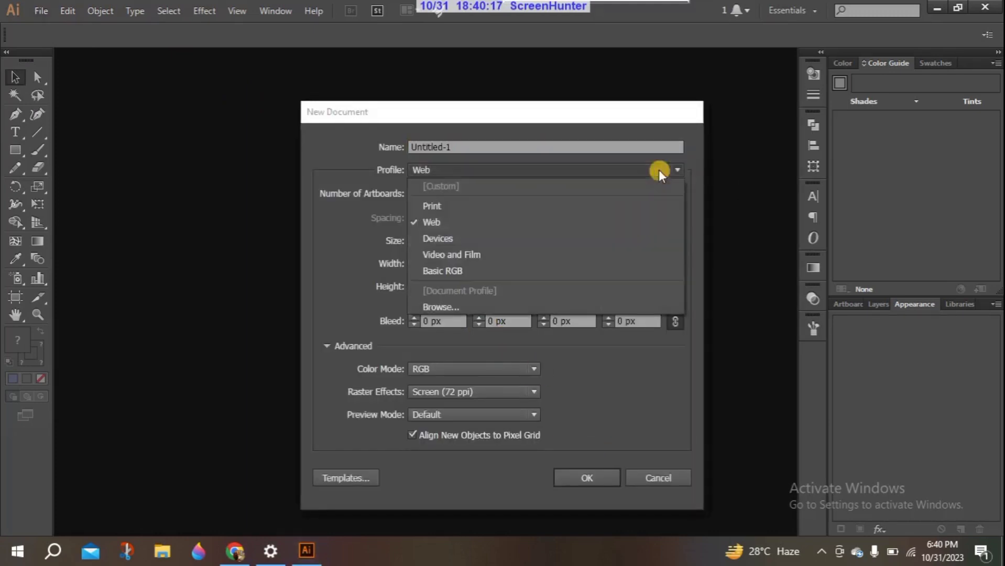
left_click(513, 205)
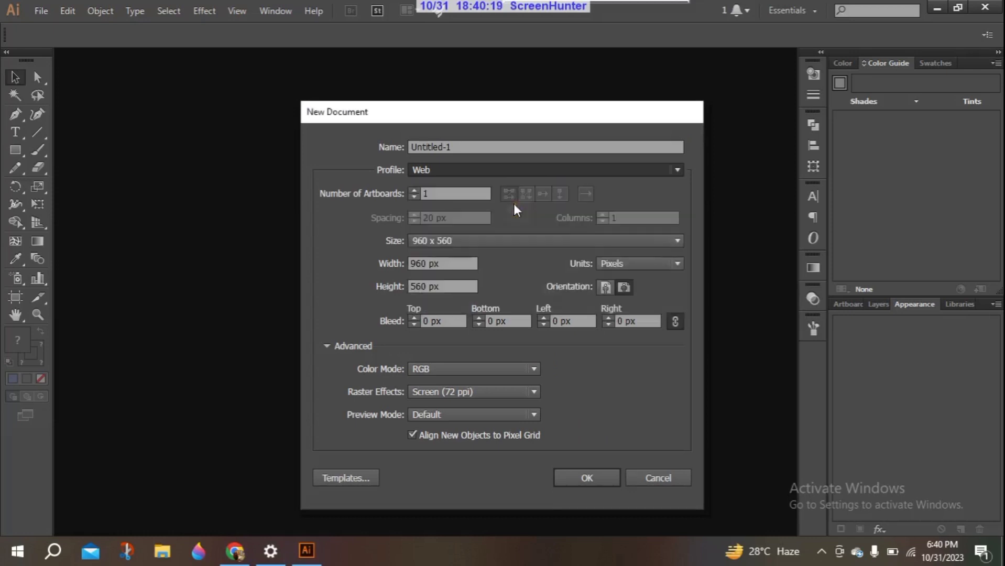
left_click(585, 476)
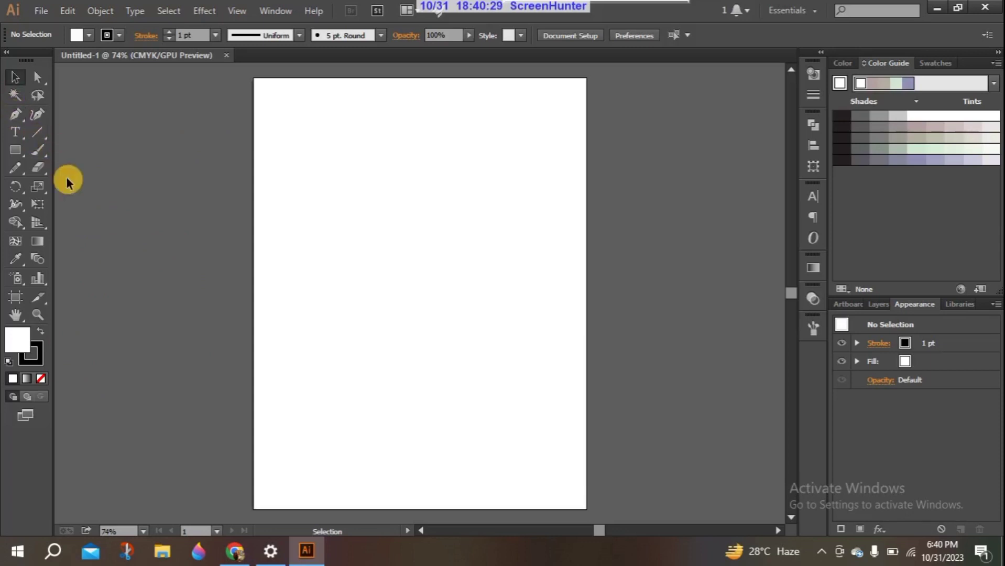
Step: Paint five freehand curved strokes across the upper artboard with the Paintbrush tool and the 5 pt. Round brush
left_click(38, 152)
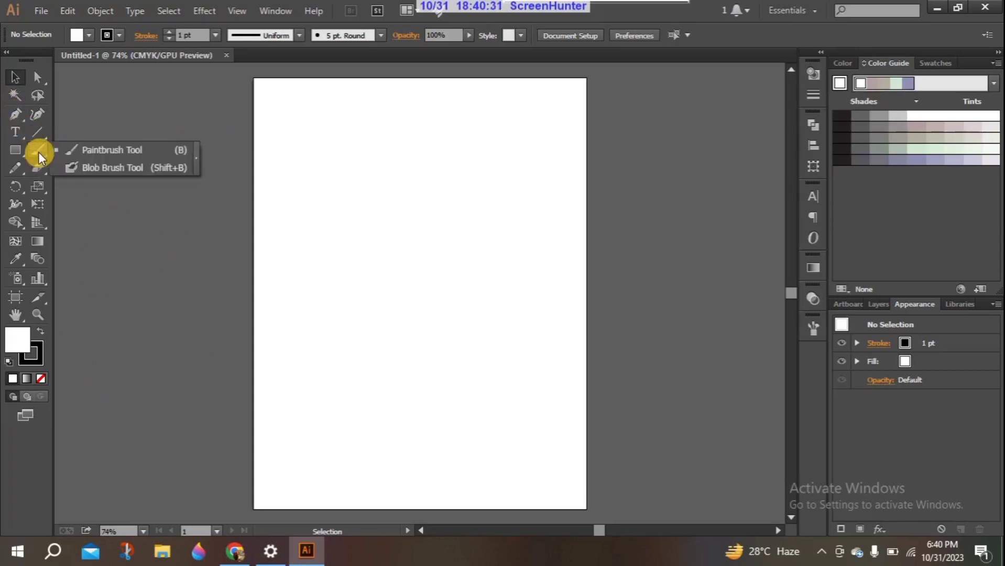
left_click(100, 149)
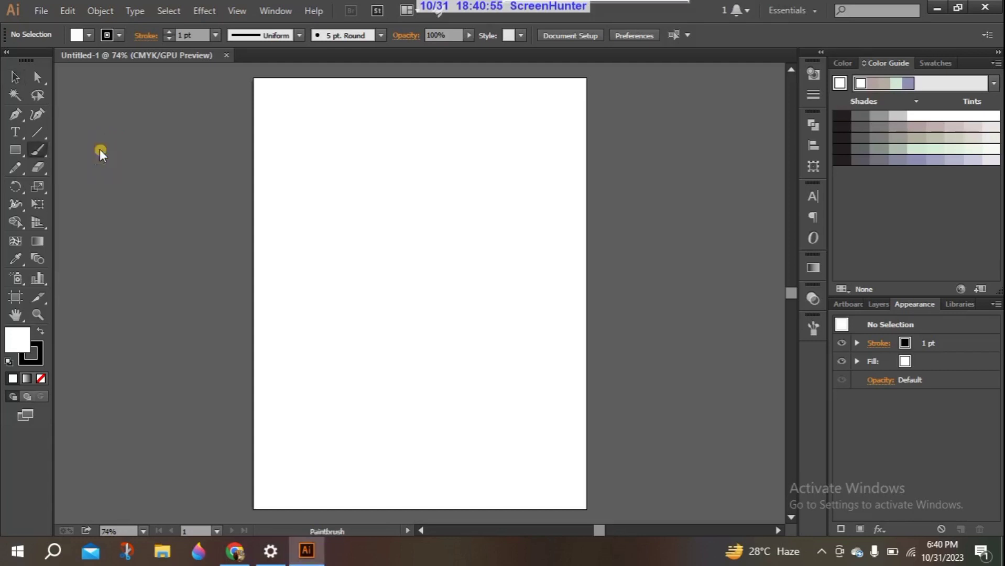
mouse_move(302, 205)
left_mouse_down()
mouse_move(386, 184)
mouse_move(524, 219)
left_mouse_up()
mouse_move(351, 276)
left_mouse_down()
mouse_move(353, 247)
mouse_move(490, 161)
left_mouse_up()
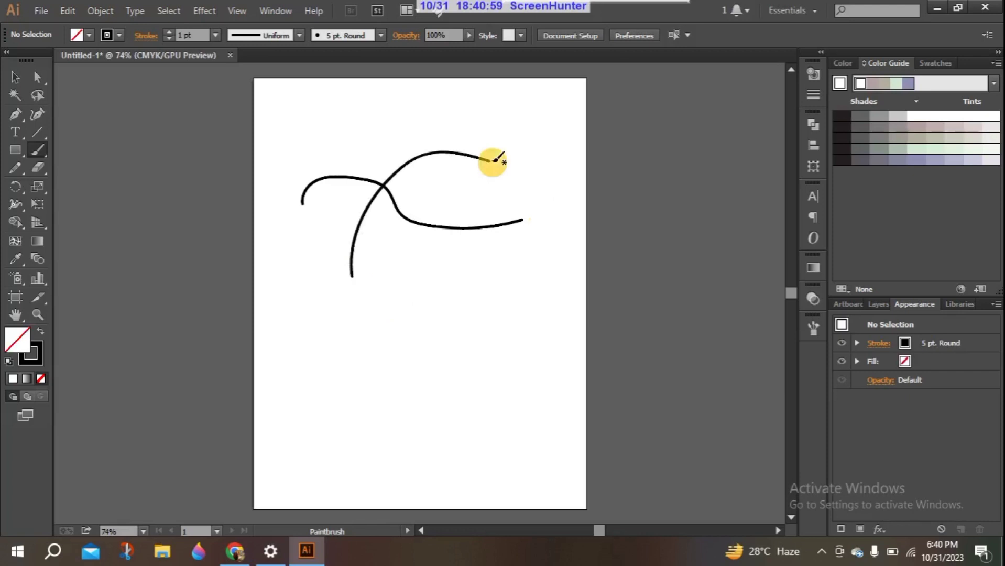
mouse_move(352, 143)
left_mouse_down()
mouse_move(467, 232)
mouse_move(533, 343)
left_mouse_up()
mouse_move(345, 329)
left_mouse_down()
mouse_move(362, 297)
mouse_move(545, 232)
mouse_move(531, 224)
left_mouse_up()
mouse_move(347, 228)
left_mouse_down()
mouse_move(532, 426)
mouse_move(530, 440)
left_mouse_up()
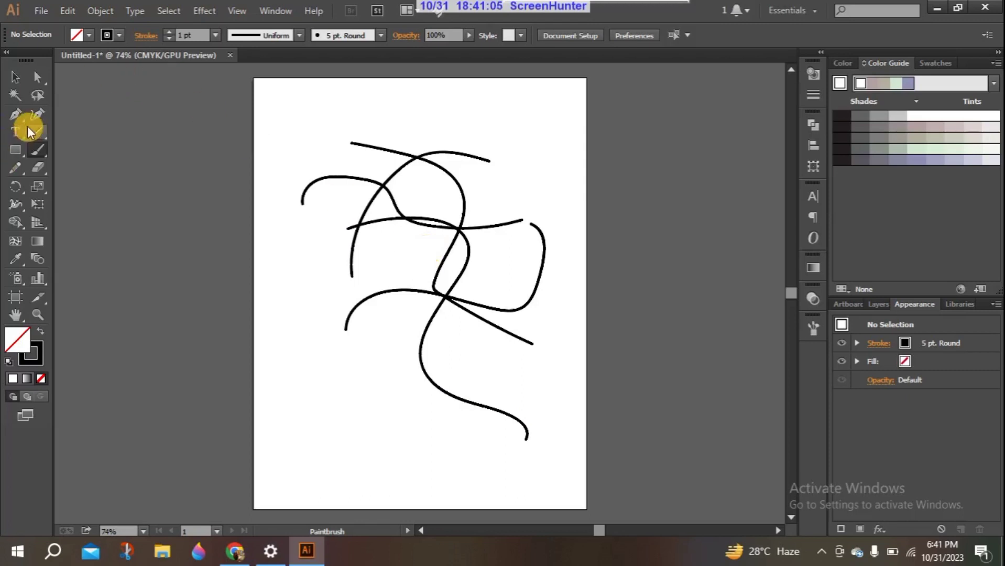
Step: Draw two freehand 1 pt paths over the brush strokes with the Pencil tool
left_click(16, 160)
mouse_move(292, 108)
left_mouse_down()
mouse_move(314, 172)
mouse_move(314, 241)
mouse_move(365, 357)
left_mouse_up()
mouse_move(283, 293)
left_mouse_down()
mouse_move(346, 258)
mouse_move(474, 270)
mouse_move(504, 251)
left_mouse_up()
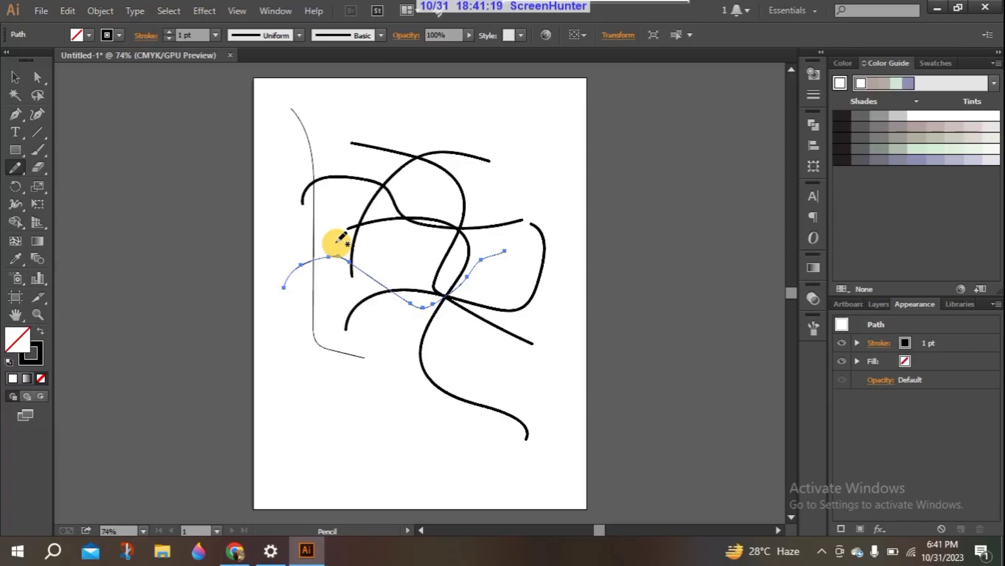
Step: Select all the brush strokes and pencil paths on the artboard and delete them
left_click(16, 77)
left_click_drag(273, 77, 547, 464)
key("Delete")
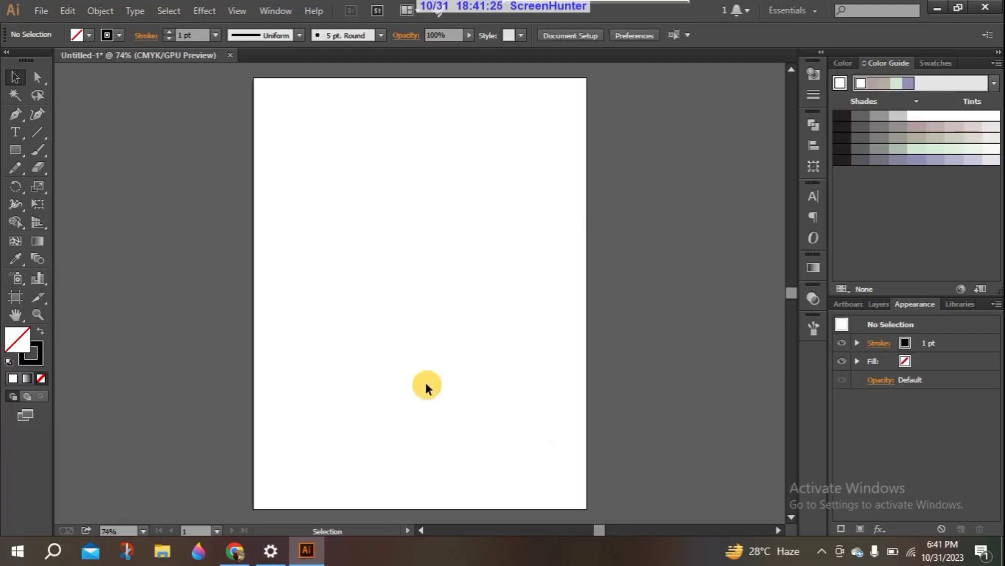
Step: Open the Brushes panel and detach it from the dock as a floating panel
left_click(37, 148)
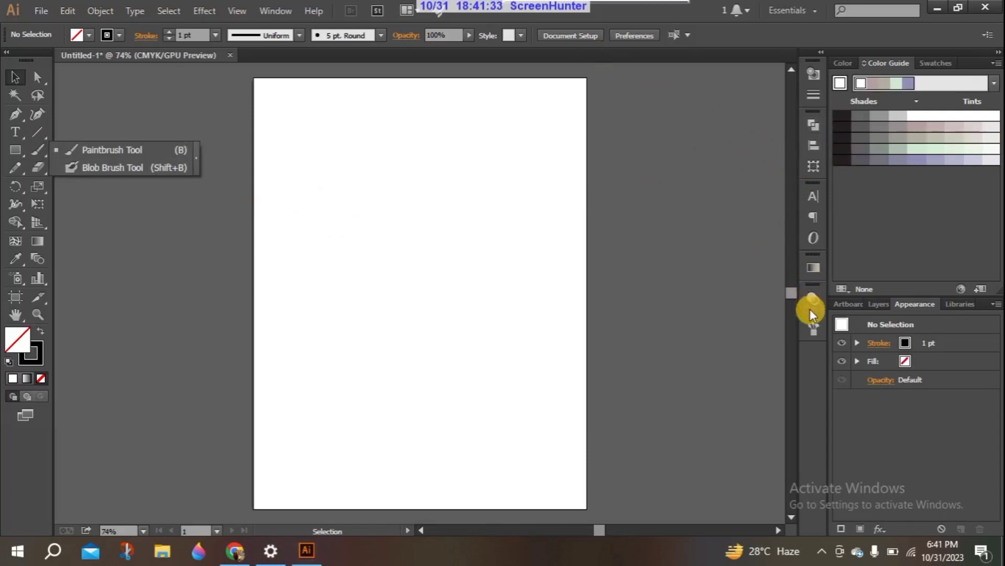
left_click(811, 326)
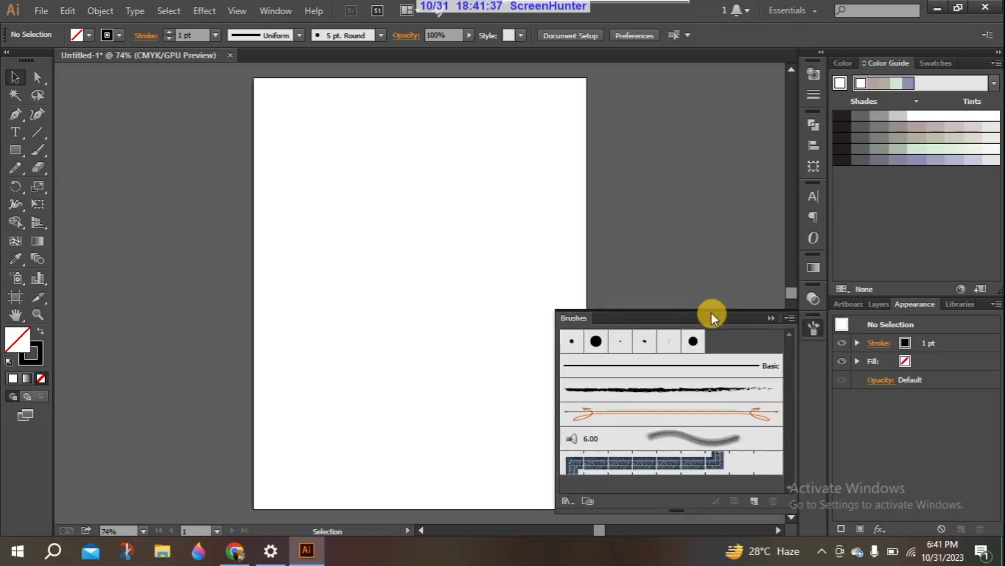
left_click_drag(712, 312, 683, 104)
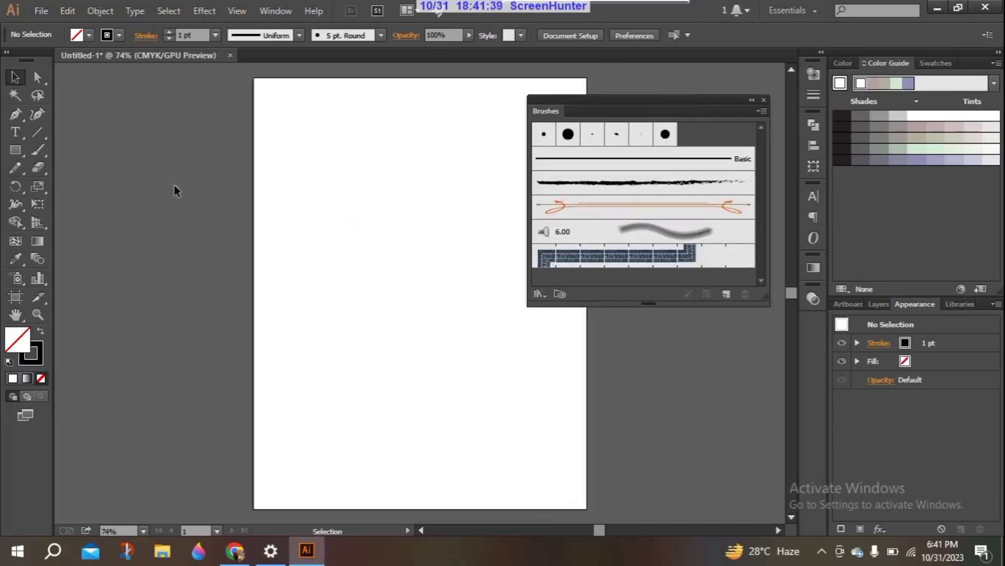
Step: Hide the Brushes panel and show it again
left_click(280, 13)
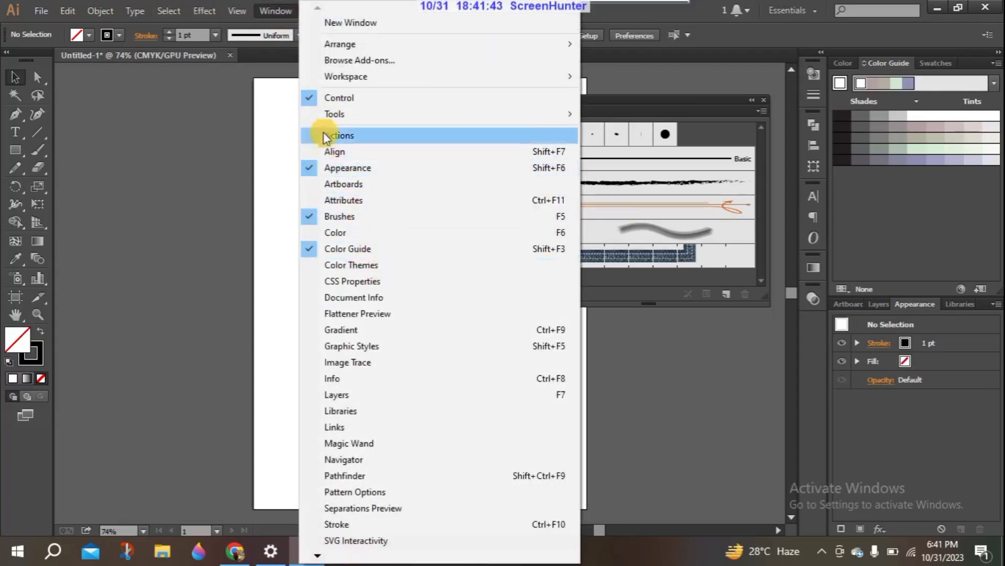
left_click(376, 218)
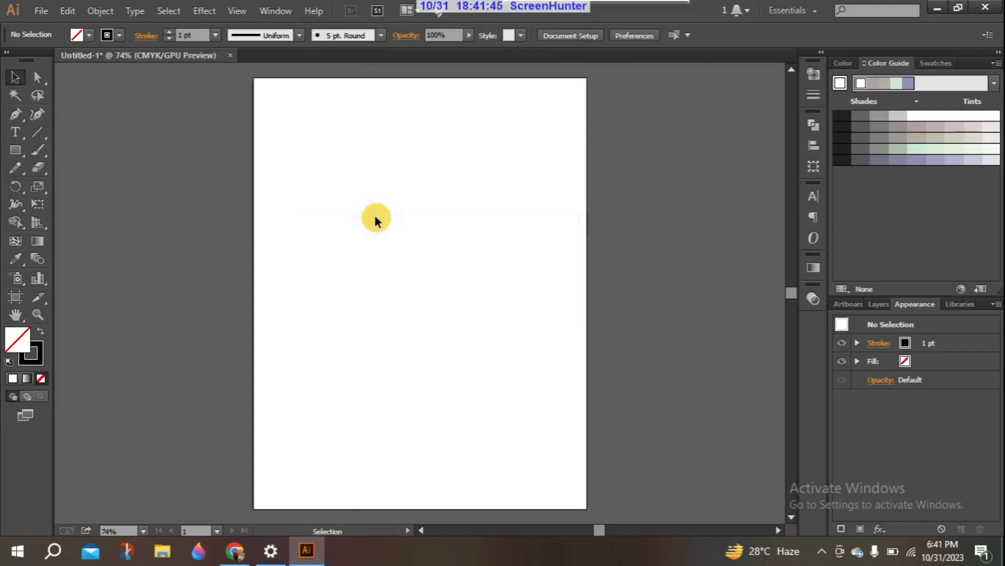
left_click(274, 10)
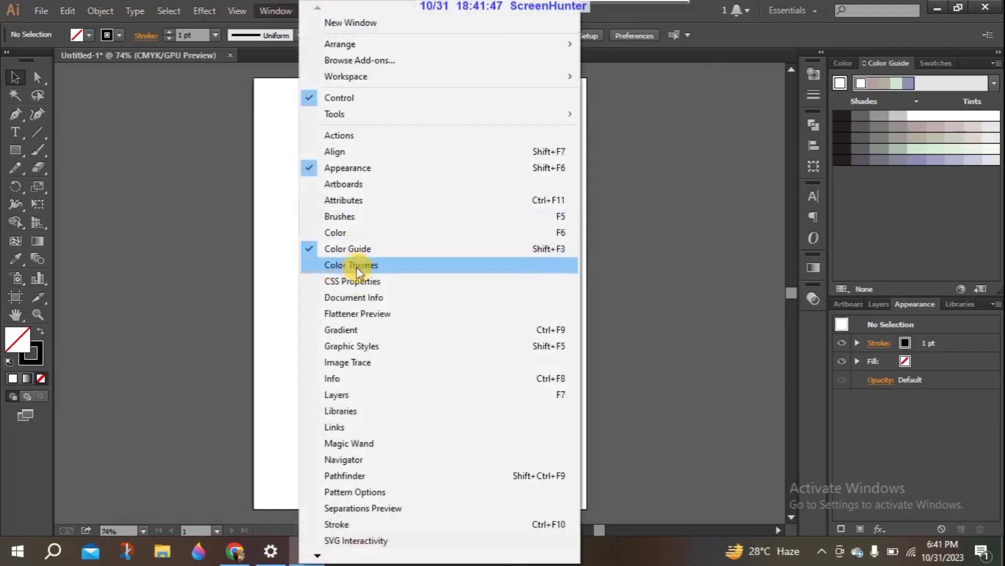
left_click(335, 216)
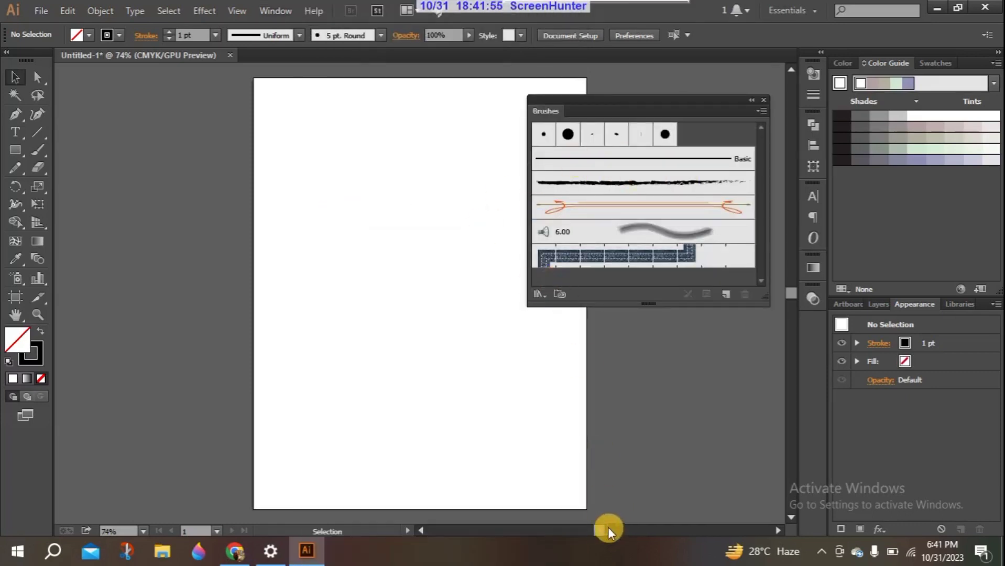
Step: Arrange the Brushes panel clear of the artboard and make it taller
left_click_drag(603, 528, 607, 532)
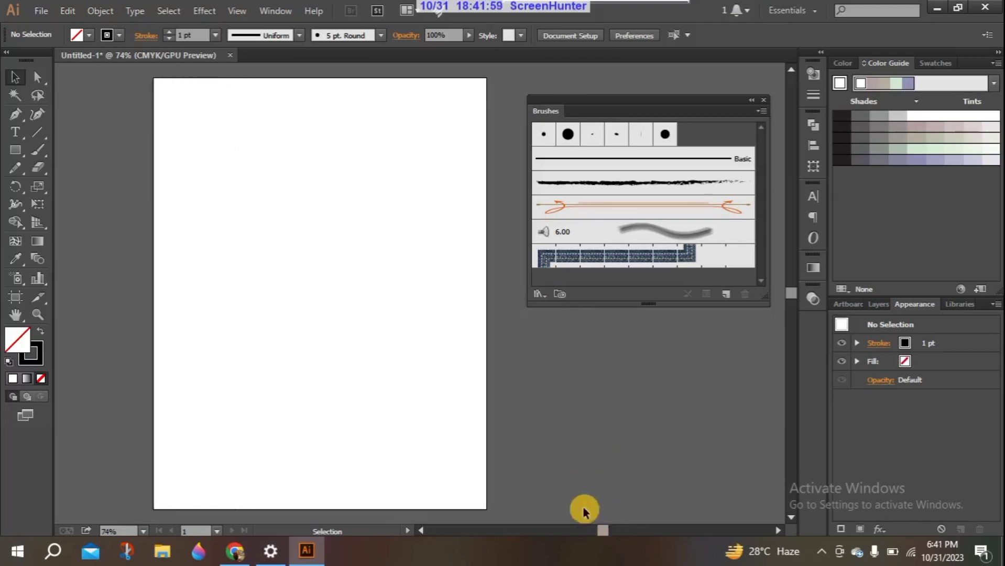
left_click_drag(689, 118, 682, 101)
mouse_move(651, 289)
left_mouse_down()
mouse_move(647, 459)
mouse_move(638, 374)
left_mouse_up()
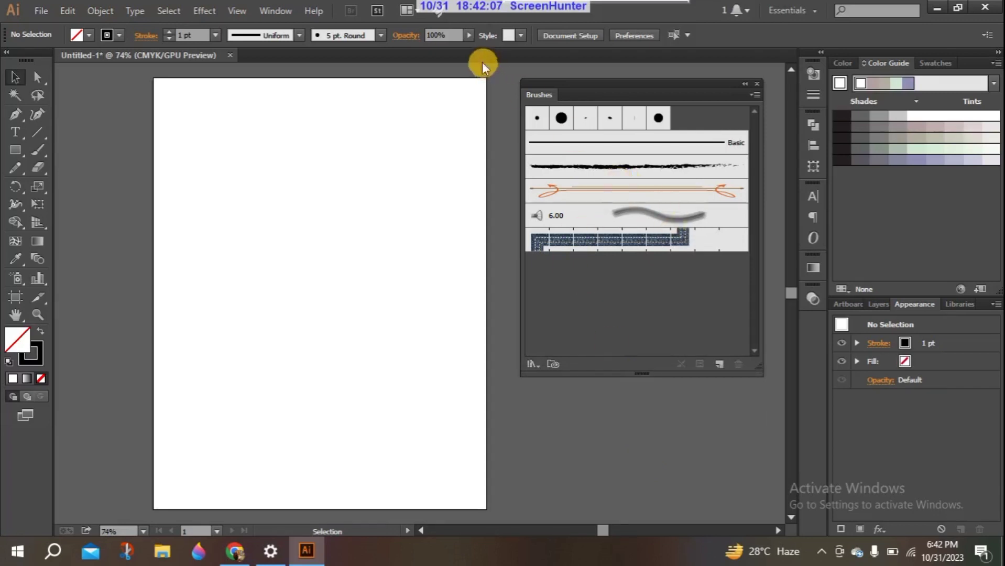
Step: Paint two wavy strokes with the Charcoal - Feather brush and one below them with the Divider brush
left_click(45, 145)
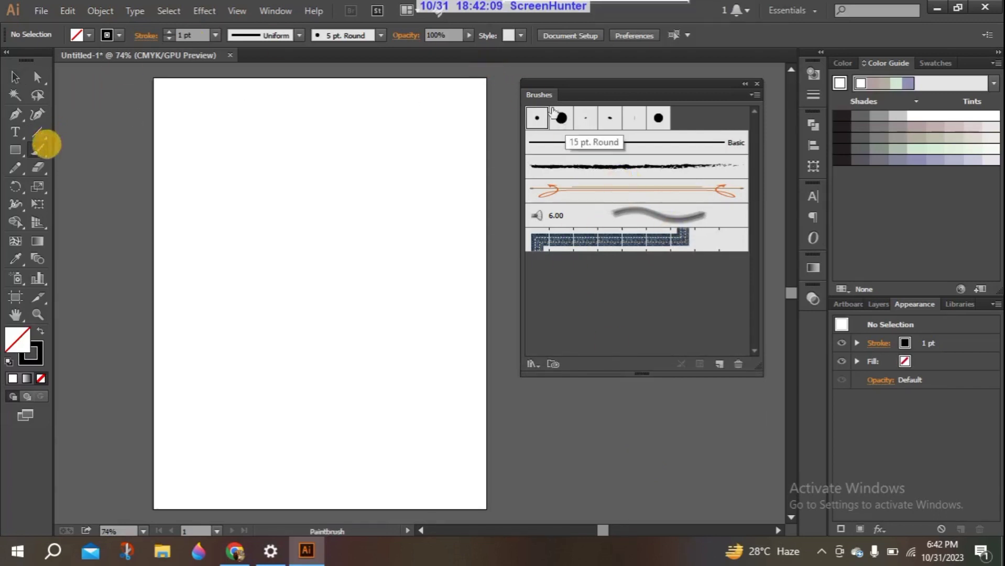
left_click(571, 149)
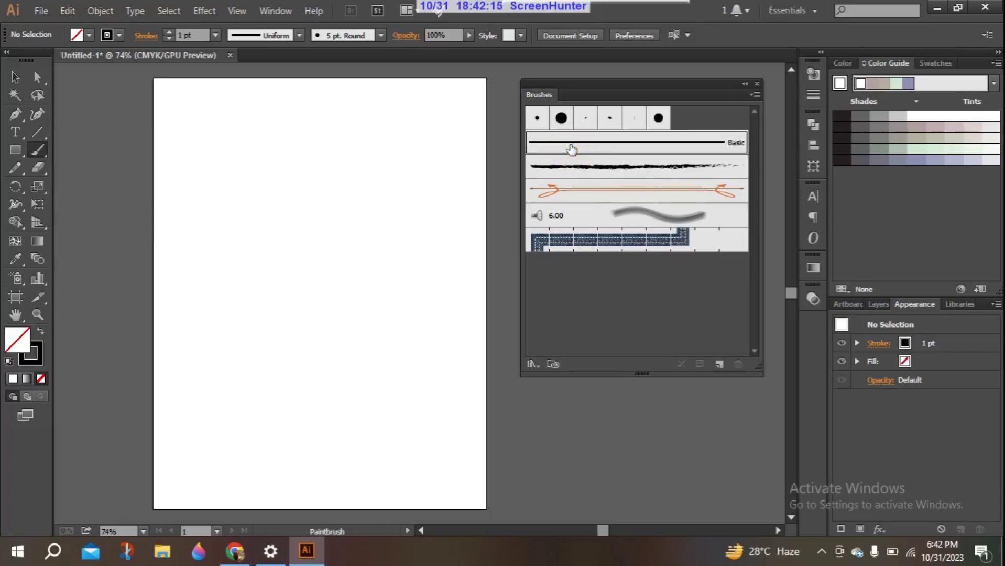
left_click(552, 173)
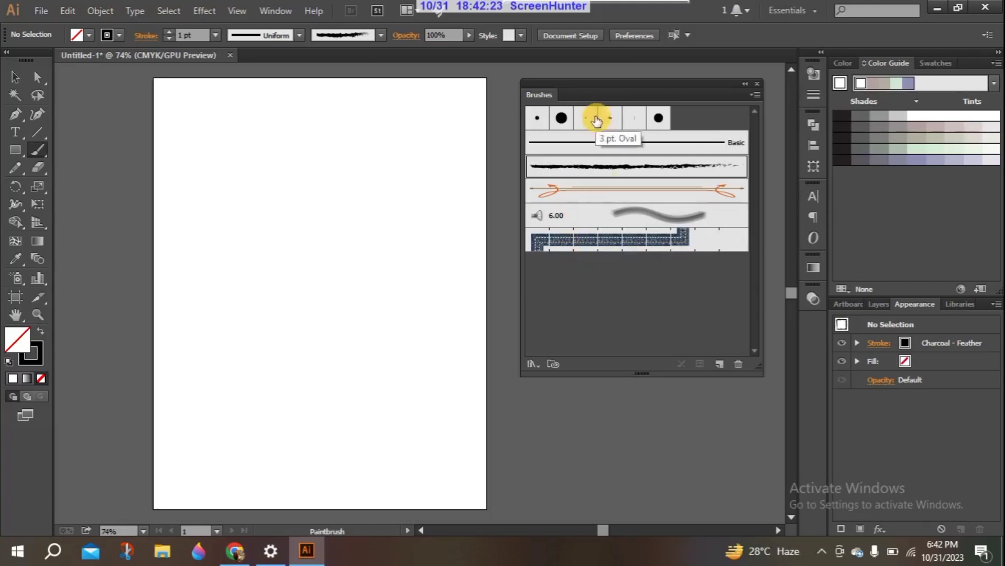
left_click(583, 140)
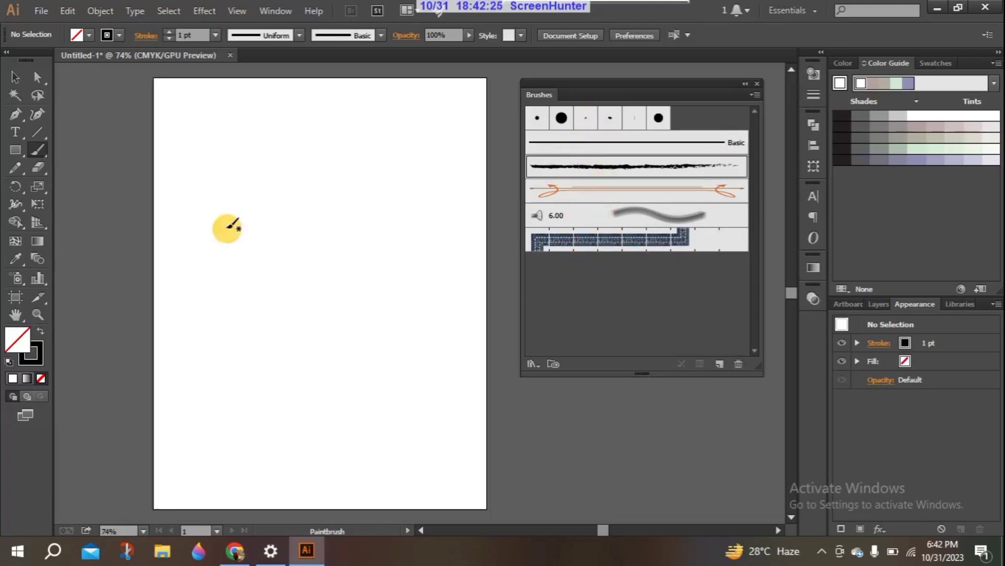
left_click_drag(350, 234, 397, 159)
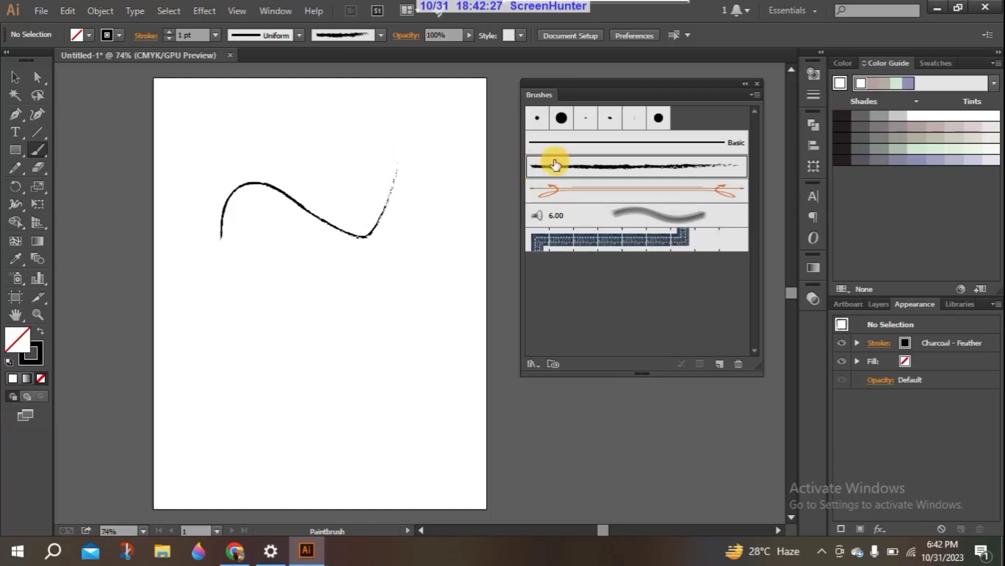
left_click_drag(267, 297, 419, 219)
left_click(561, 190)
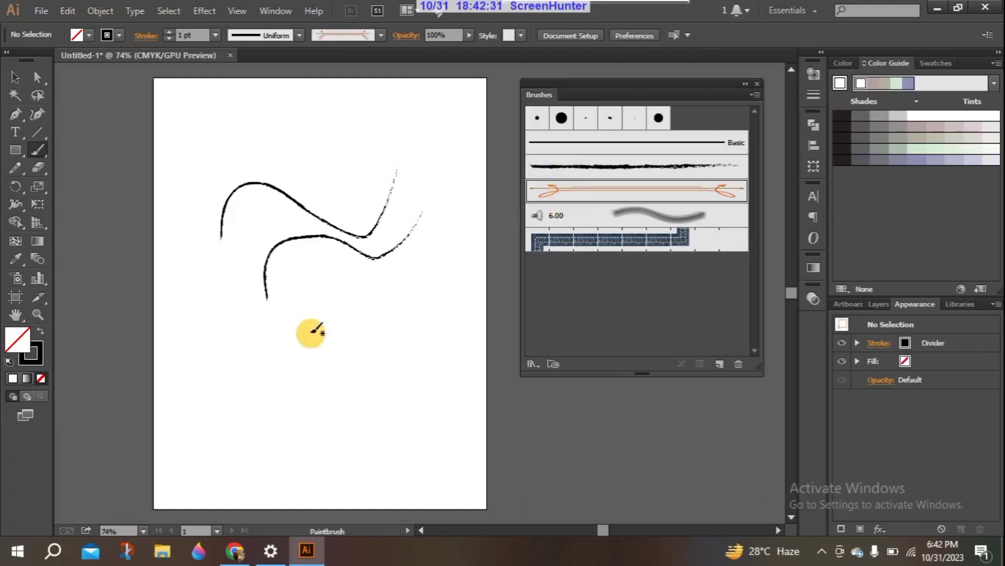
mouse_move(277, 362)
left_mouse_down()
mouse_move(390, 319)
mouse_move(432, 259)
left_mouse_up()
Step: Select the three painted strokes and delete them to clear the artboard
left_click(15, 77)
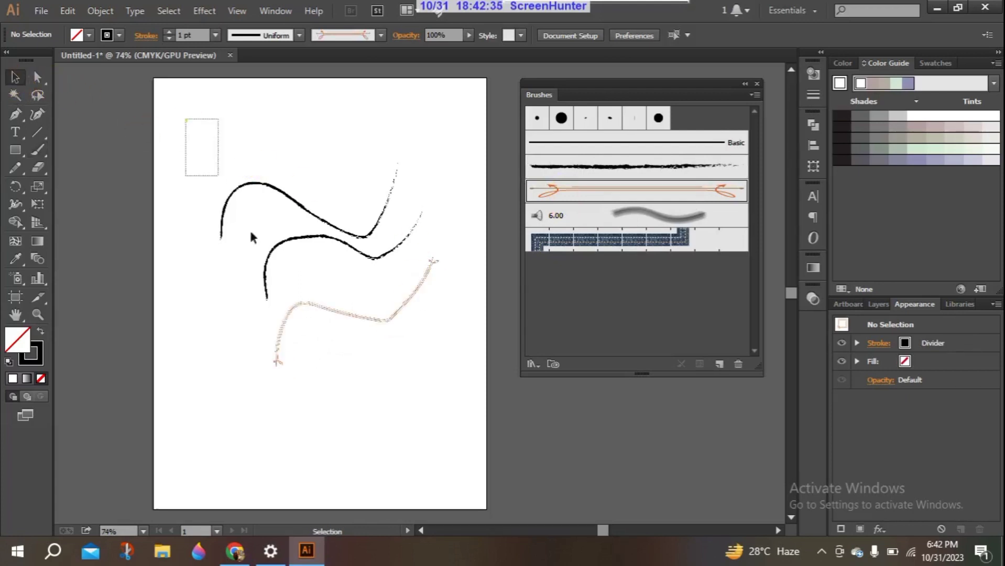
left_click_drag(218, 180, 384, 344)
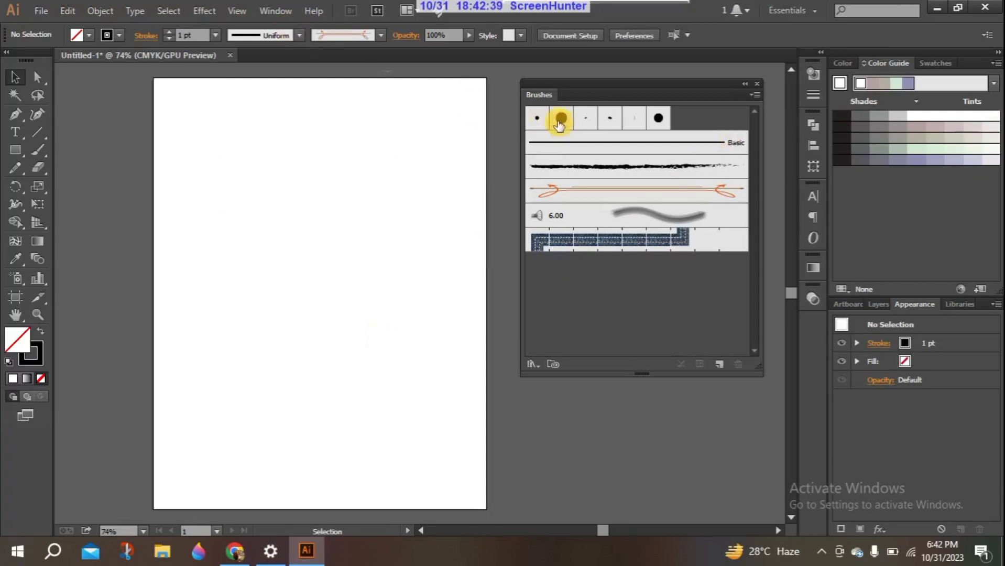
Step: Open the Arrows_Special brush library, make its panel taller and move it off the artboard
left_click(266, 10)
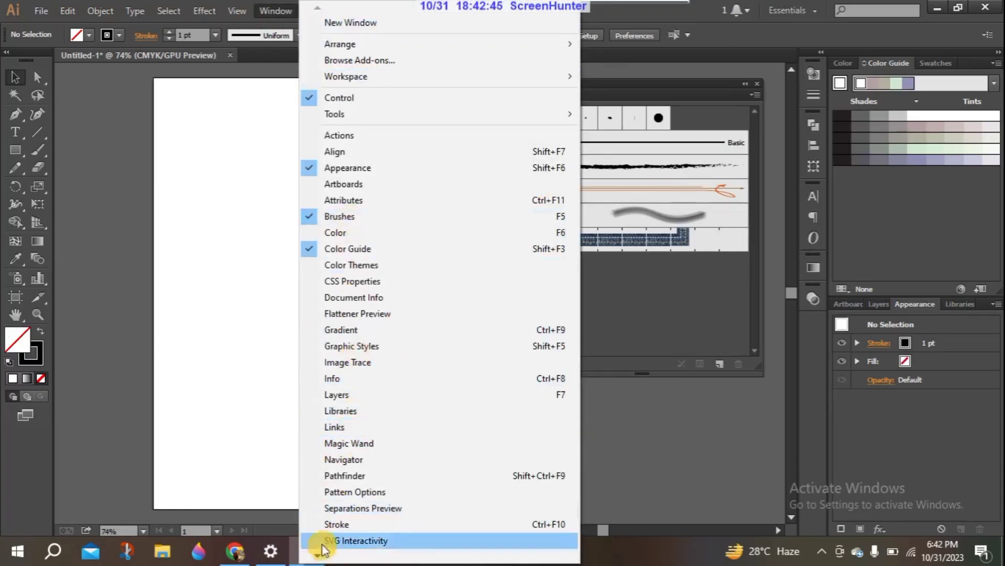
mouse_move(315, 556)
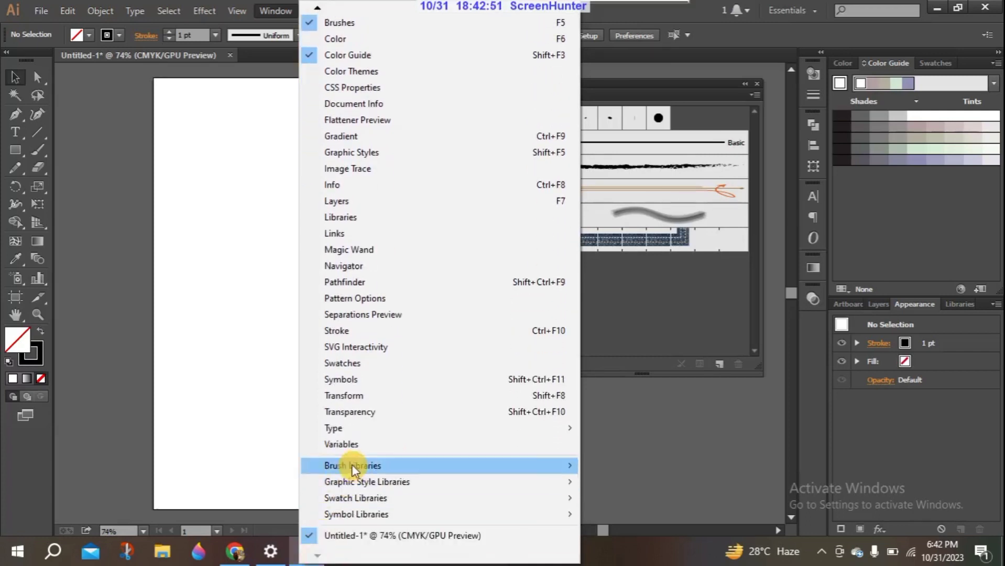
mouse_move(351, 466)
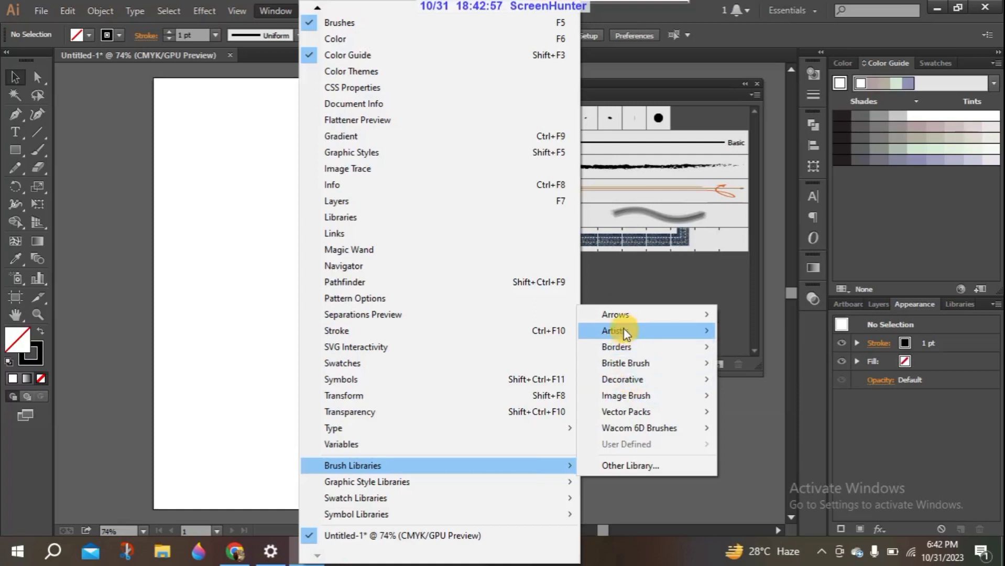
mouse_move(620, 316)
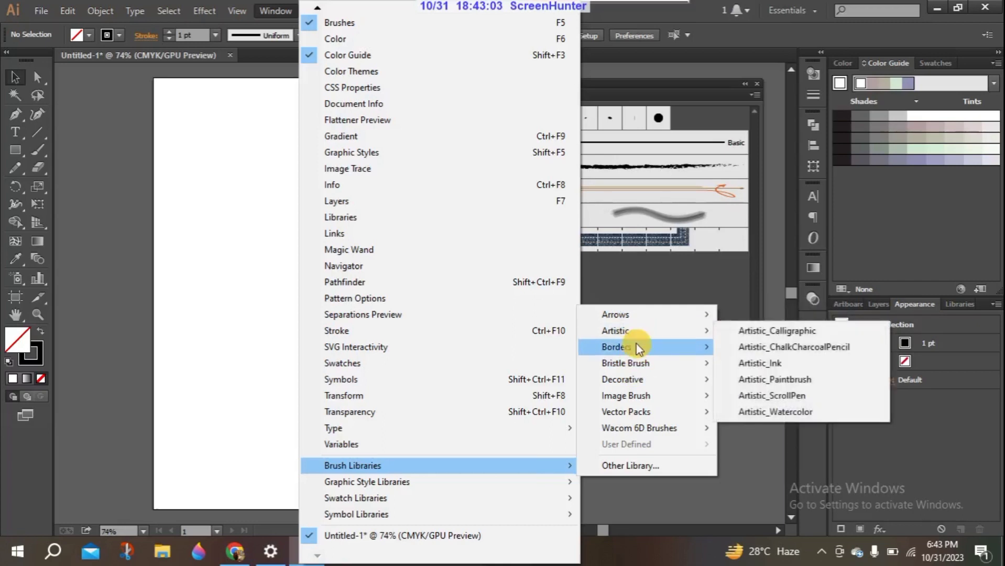
mouse_move(638, 348)
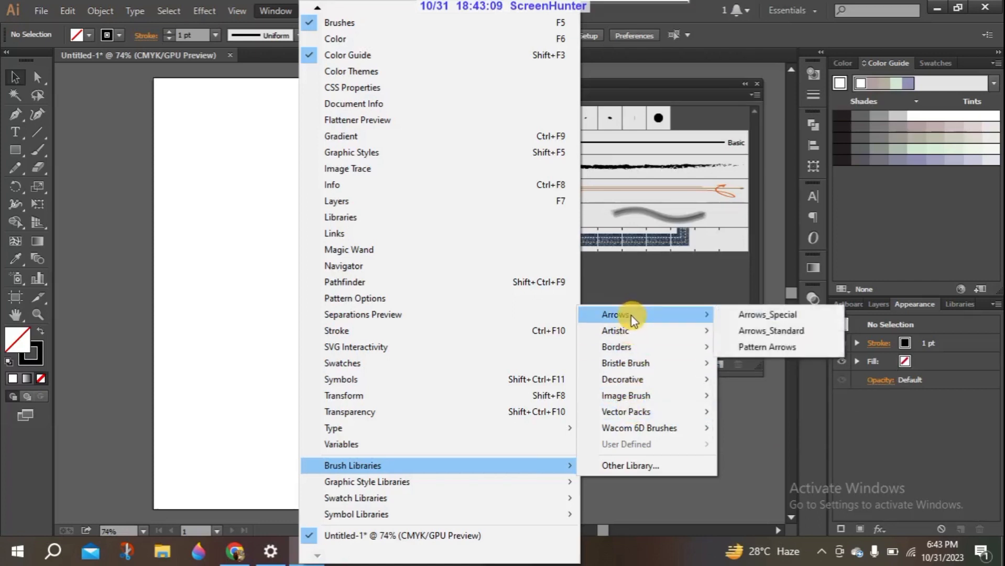
left_click(764, 314)
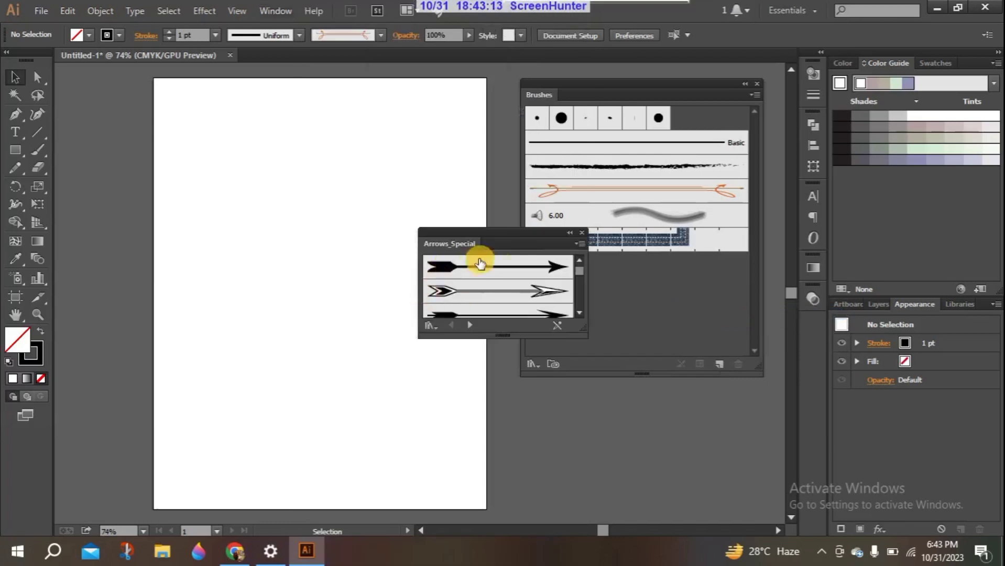
mouse_move(499, 336)
left_mouse_down()
mouse_move(499, 427)
mouse_move(514, 472)
left_mouse_up()
mouse_move(511, 252)
left_mouse_down()
mouse_move(629, 225)
mouse_move(630, 183)
left_mouse_up()
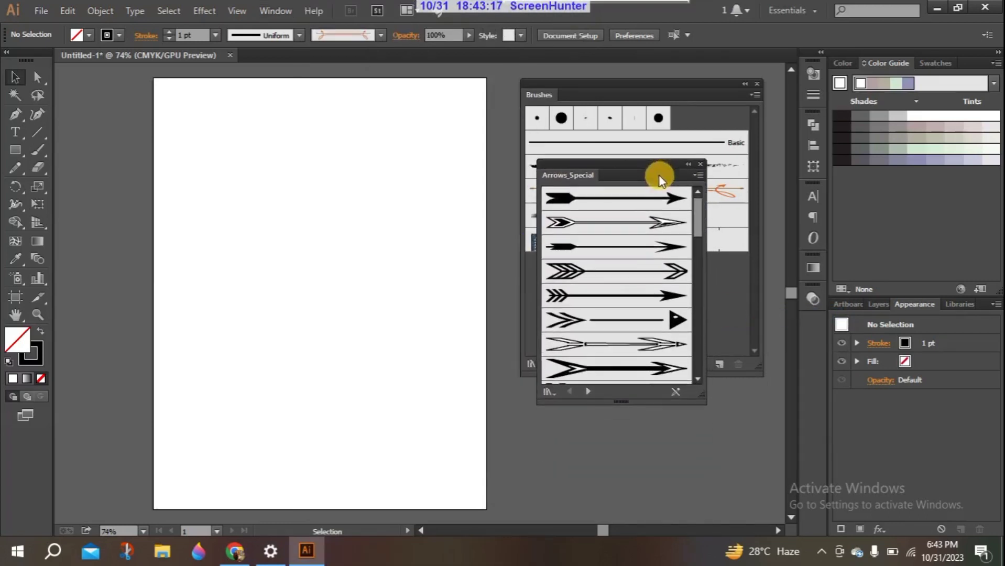
Step: Paint an S-shaped, a straight vertical and a looping stroke on the artboard with the Arrow 2.05 brush
mouse_move(701, 213)
left_mouse_down()
mouse_move(698, 229)
mouse_move(695, 207)
mouse_move(684, 353)
mouse_move(718, 187)
left_mouse_up()
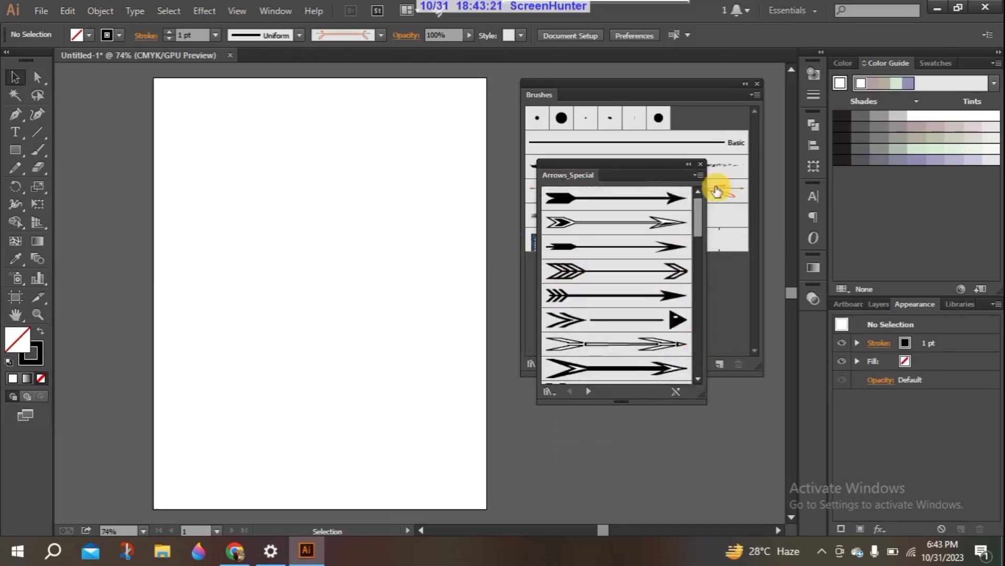
left_click(41, 149)
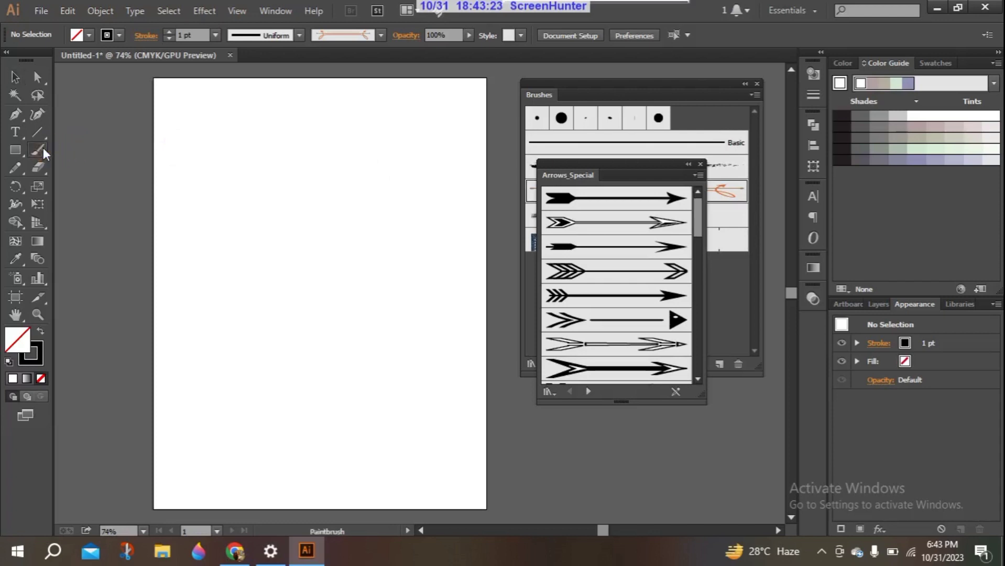
mouse_move(696, 214)
left_mouse_down()
mouse_move(696, 267)
mouse_move(696, 213)
left_mouse_up()
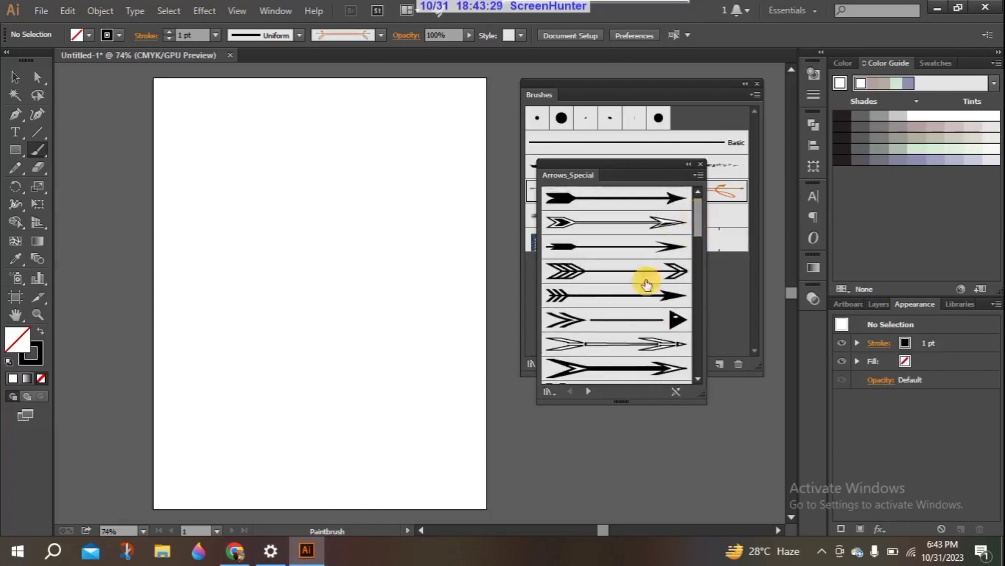
left_click(617, 297)
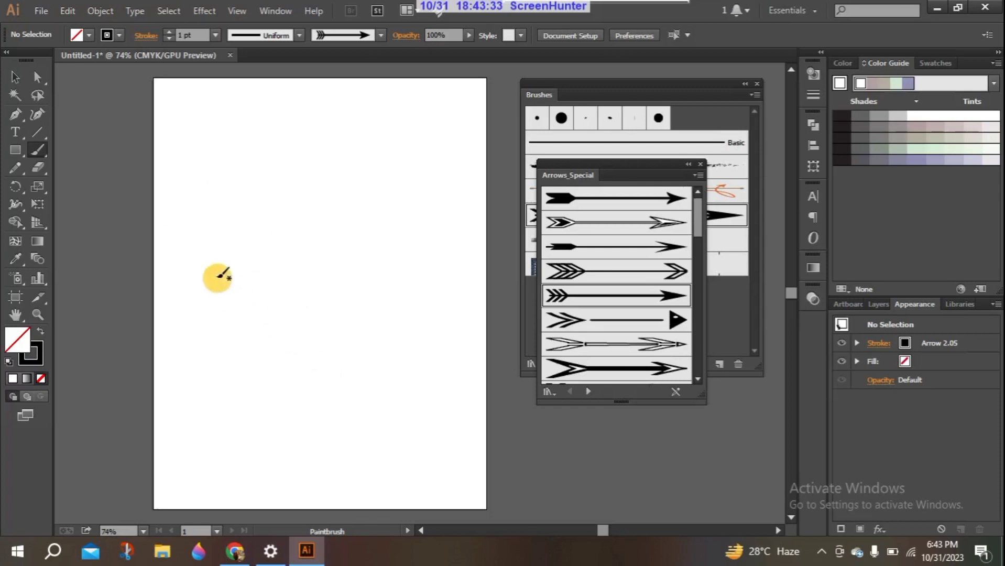
mouse_move(211, 197)
left_mouse_down()
mouse_move(232, 195)
mouse_move(314, 306)
mouse_move(367, 271)
left_mouse_up()
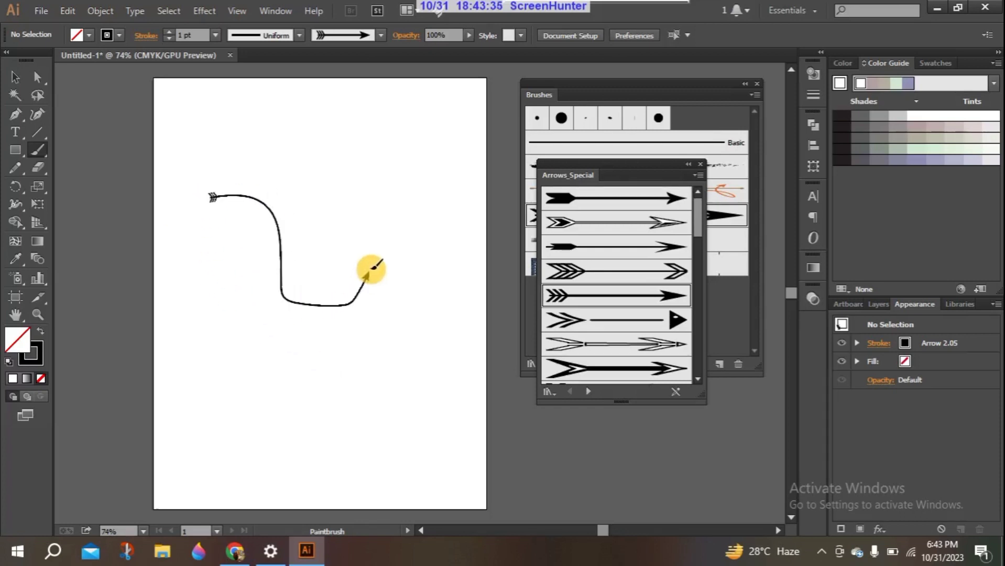
left_click_drag(261, 135, 269, 258)
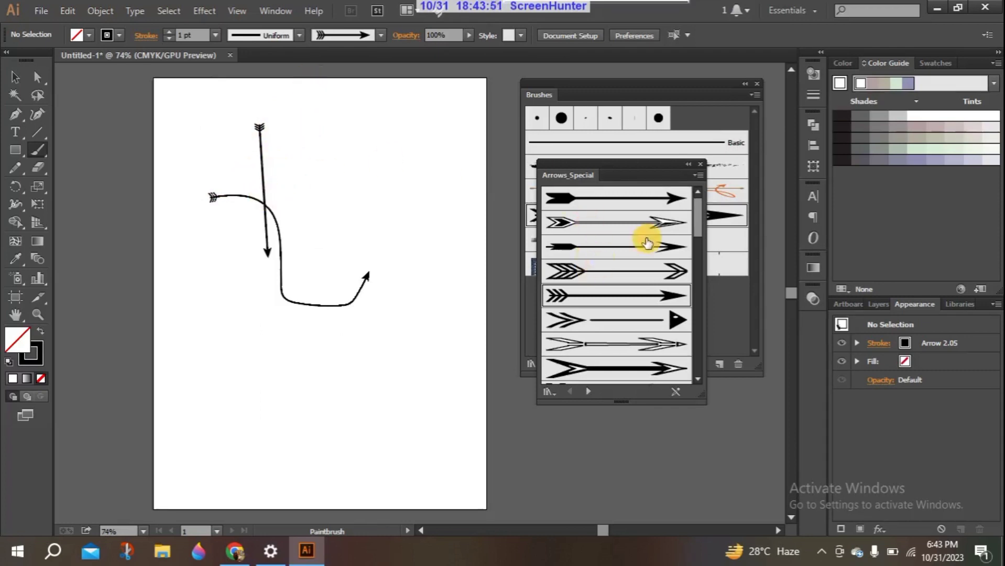
mouse_move(200, 242)
left_mouse_down()
mouse_move(328, 219)
mouse_move(421, 273)
mouse_move(400, 170)
mouse_move(283, 264)
mouse_move(278, 320)
left_mouse_up()
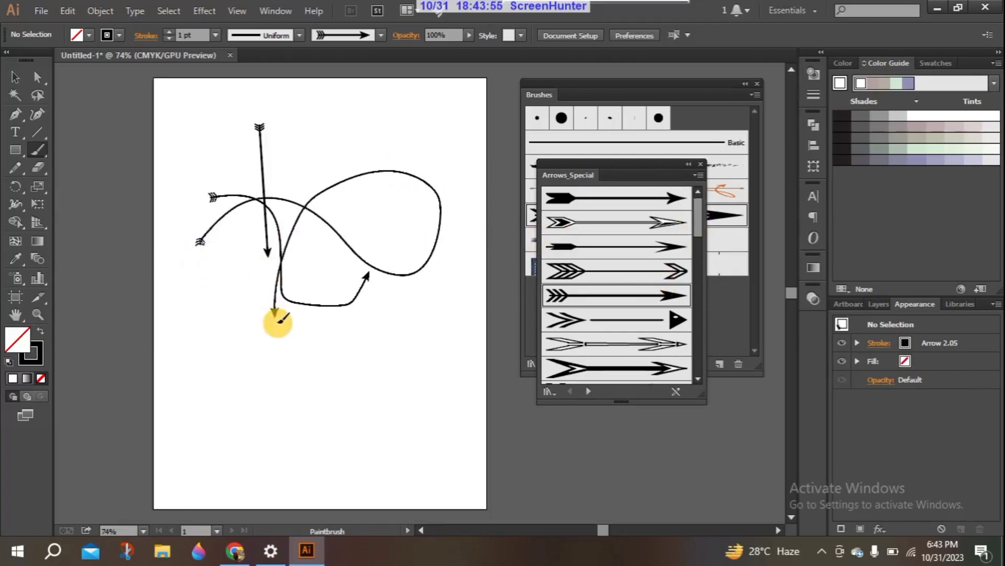
Step: Select and delete the three arrow strokes, and close the Arrows_Special library
left_click(16, 75)
left_click_drag(183, 131, 364, 349)
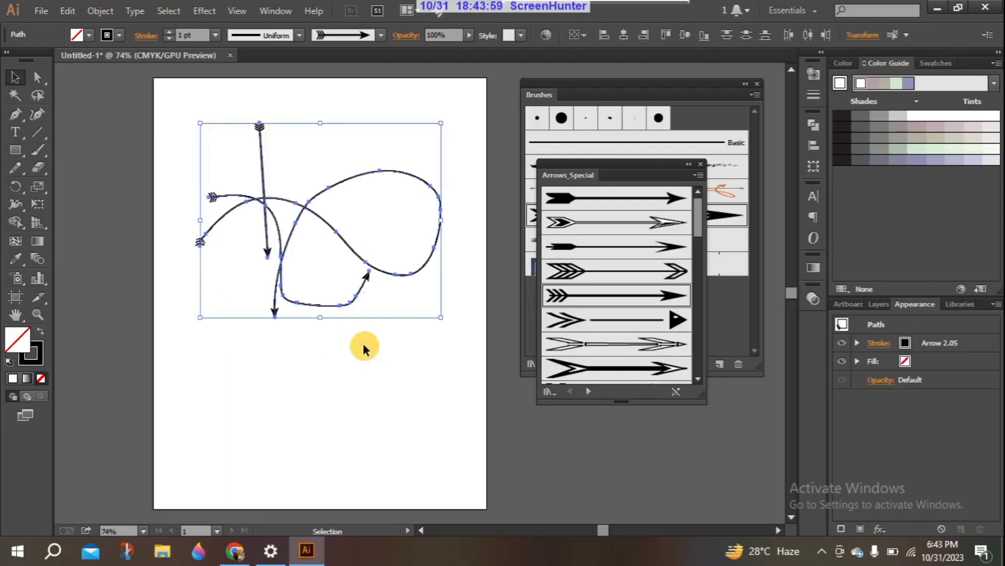
key("Delete")
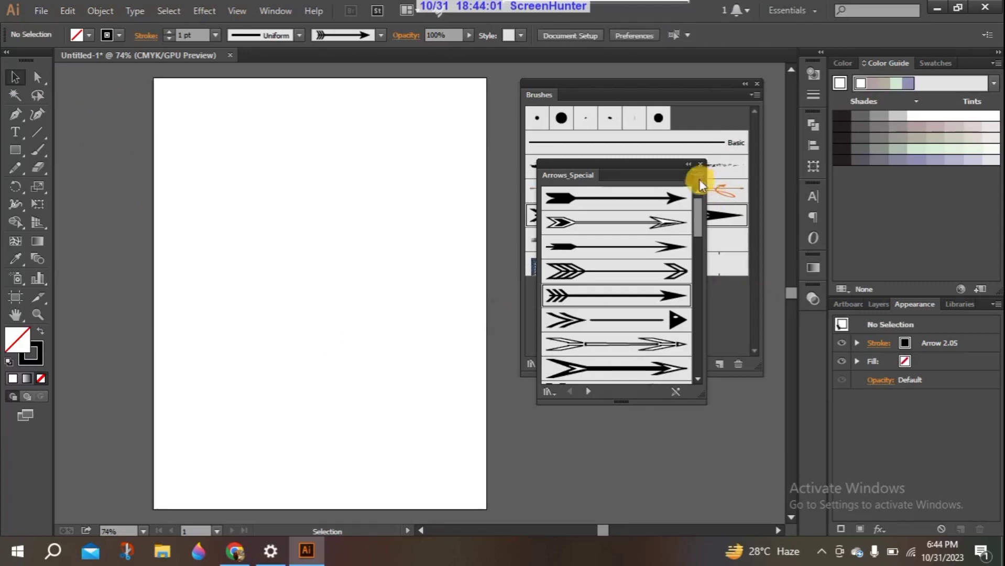
left_click(698, 165)
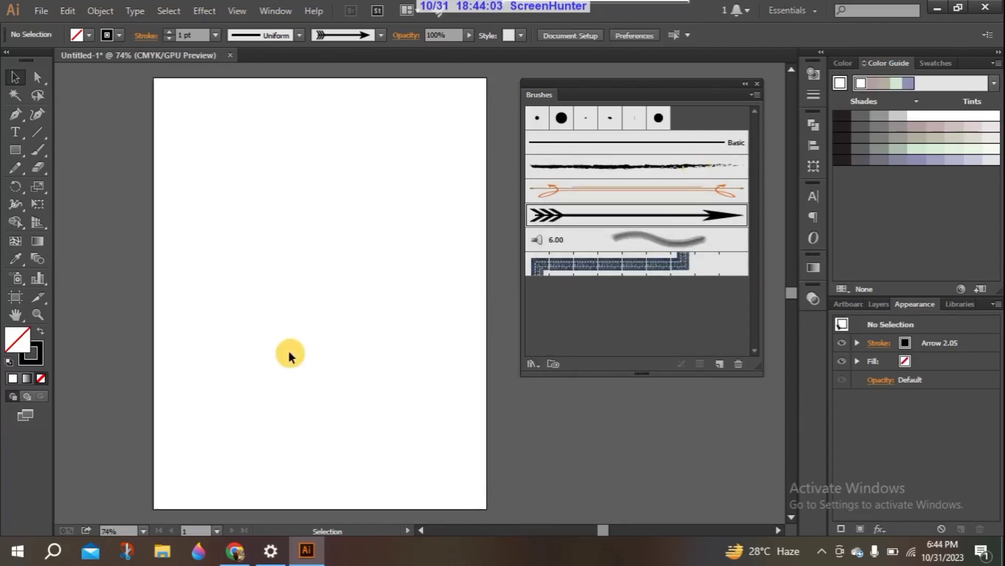
Step: Open the Borders_Dashed brush library and make its panel taller
left_click(262, 10)
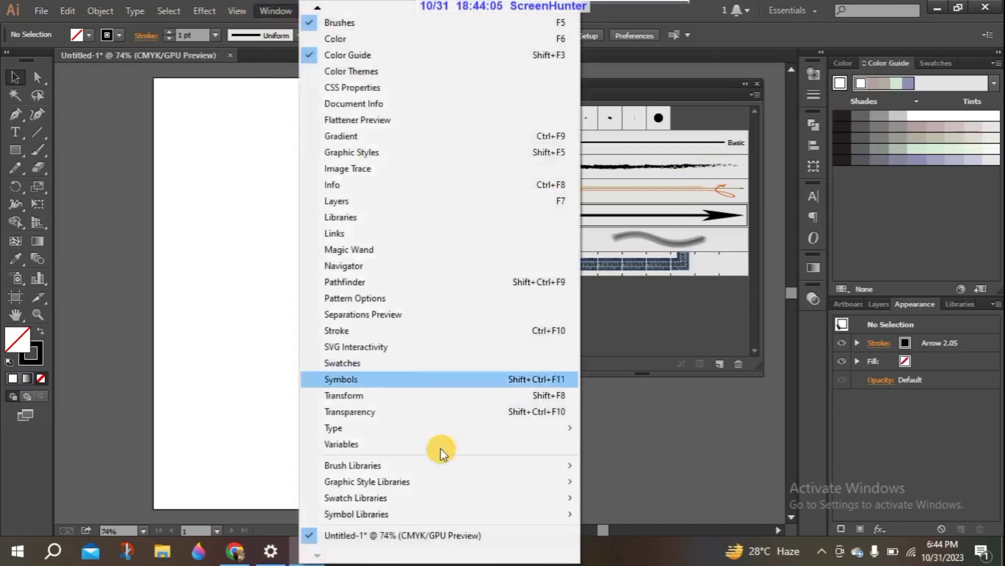
mouse_move(459, 461)
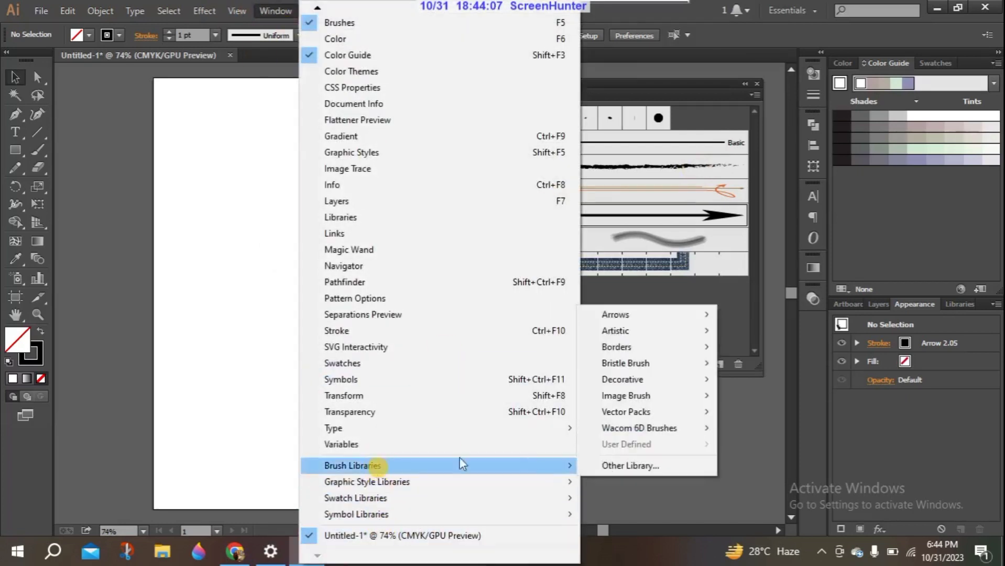
mouse_move(702, 362)
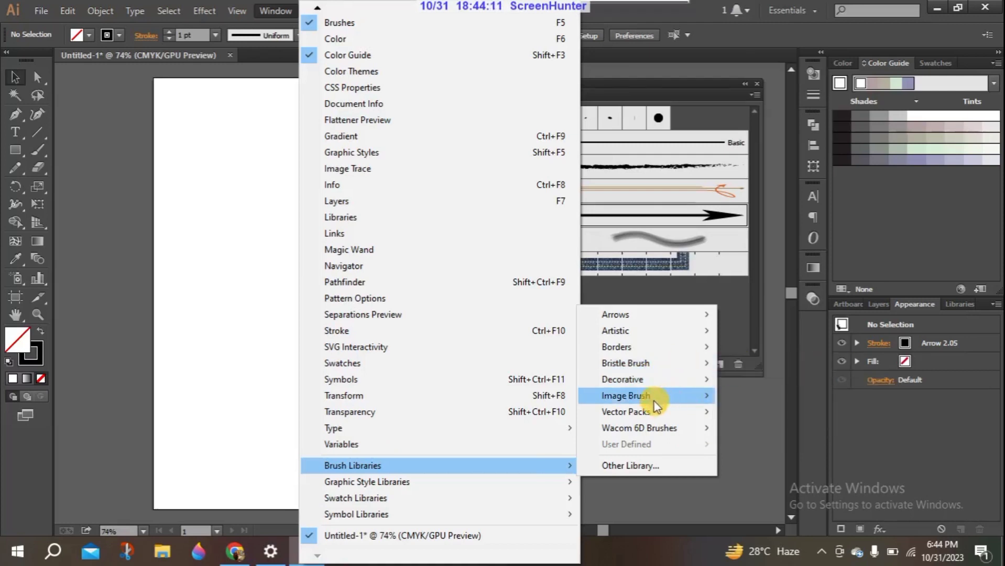
mouse_move(645, 347)
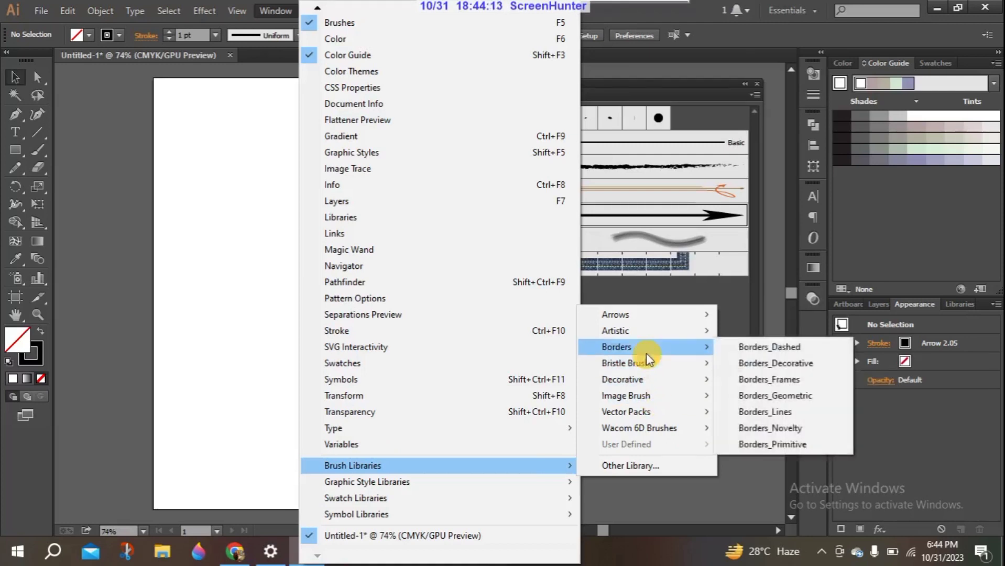
left_click(746, 348)
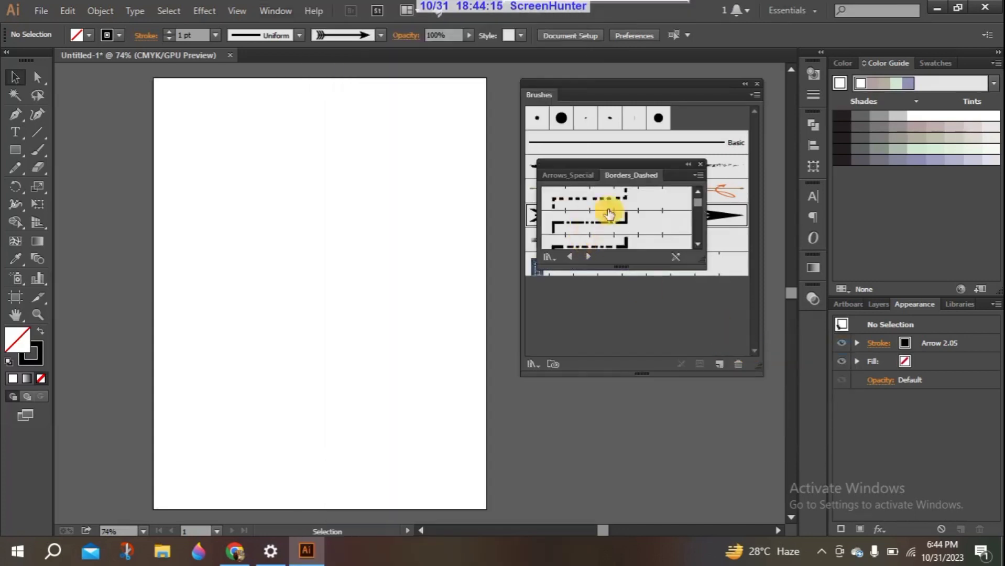
left_click_drag(622, 266, 634, 399)
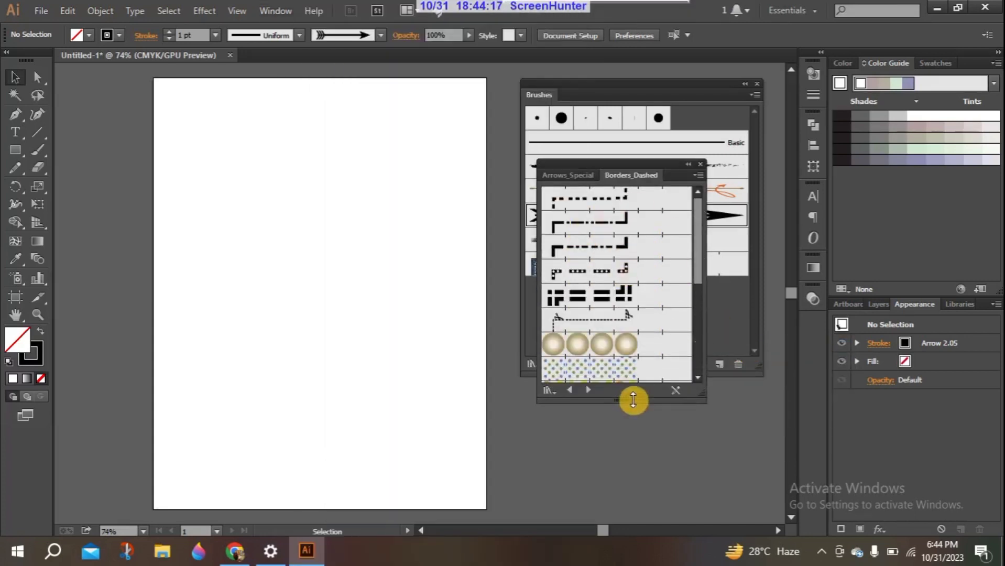
Step: Paint an angular stroke and a large looping stroke on the artboard with the Dashed Line 1.3 brush
left_click(584, 226)
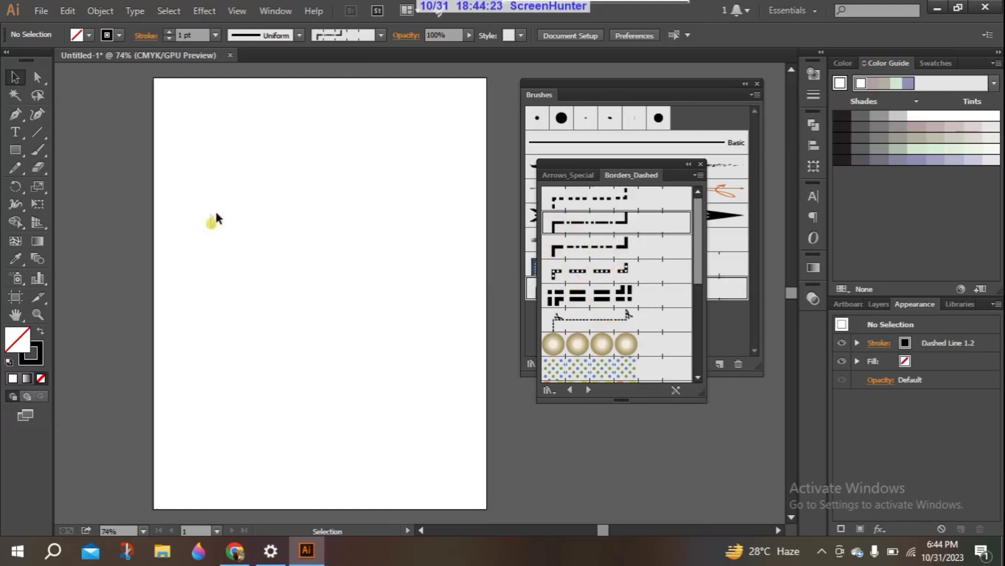
left_click(38, 155)
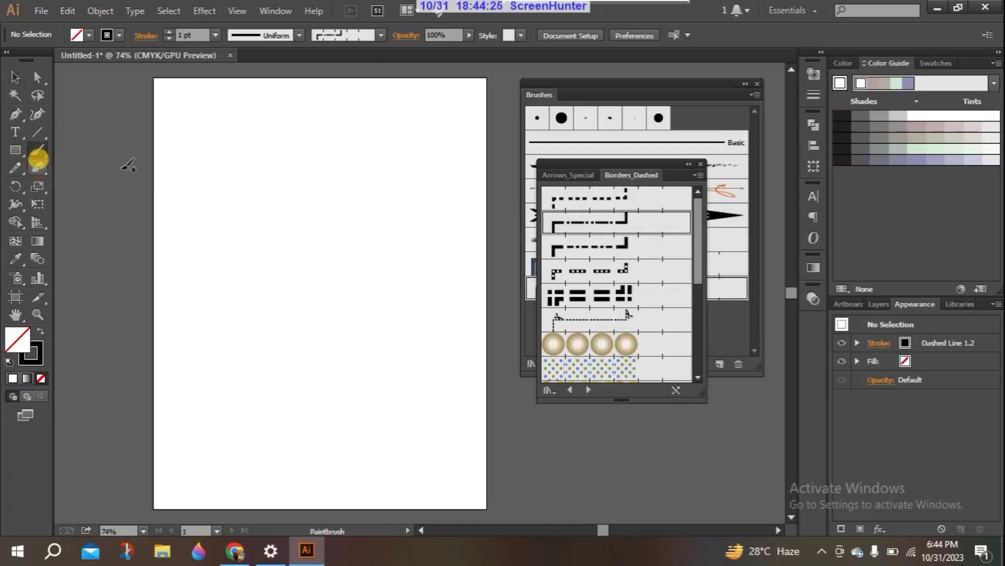
left_click(616, 255)
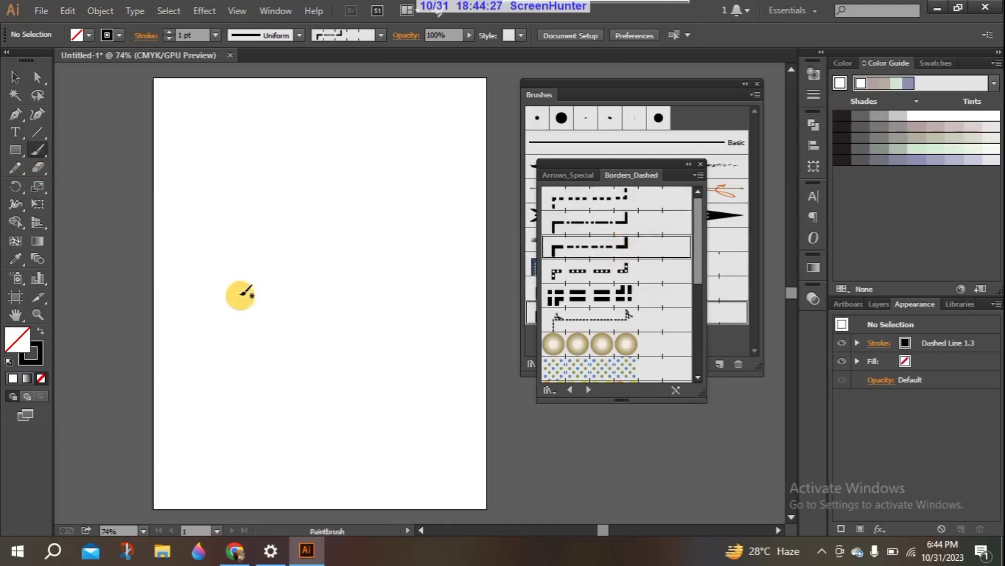
mouse_move(242, 266)
left_mouse_down()
mouse_move(364, 269)
mouse_move(349, 406)
left_mouse_up()
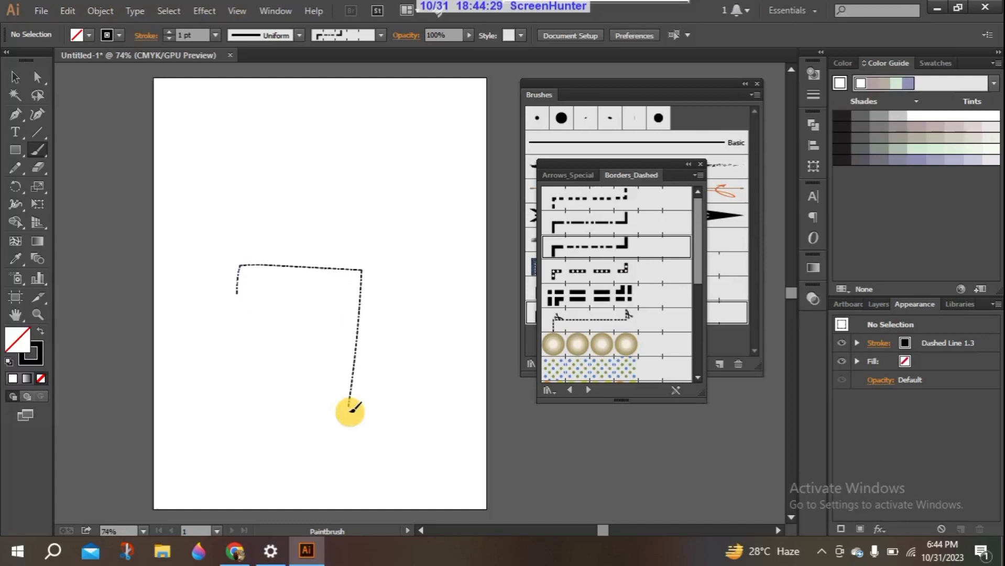
mouse_move(236, 175)
left_mouse_down()
mouse_move(370, 107)
mouse_move(324, 305)
mouse_move(318, 227)
mouse_move(318, 419)
left_mouse_up()
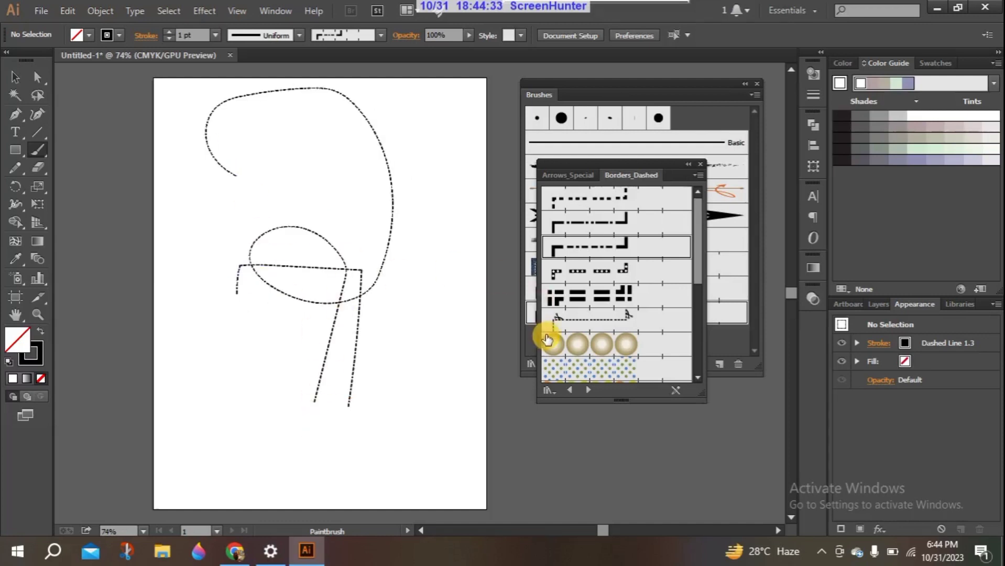
Step: Paint a looping stroke with the Dashed Circles 1.1 brush and a nearly horizontal one across the artboard with Dashed Squares 1.3
left_click(570, 343)
mouse_move(273, 185)
left_mouse_down()
mouse_move(348, 187)
mouse_move(251, 363)
mouse_move(362, 294)
mouse_move(360, 433)
left_mouse_up()
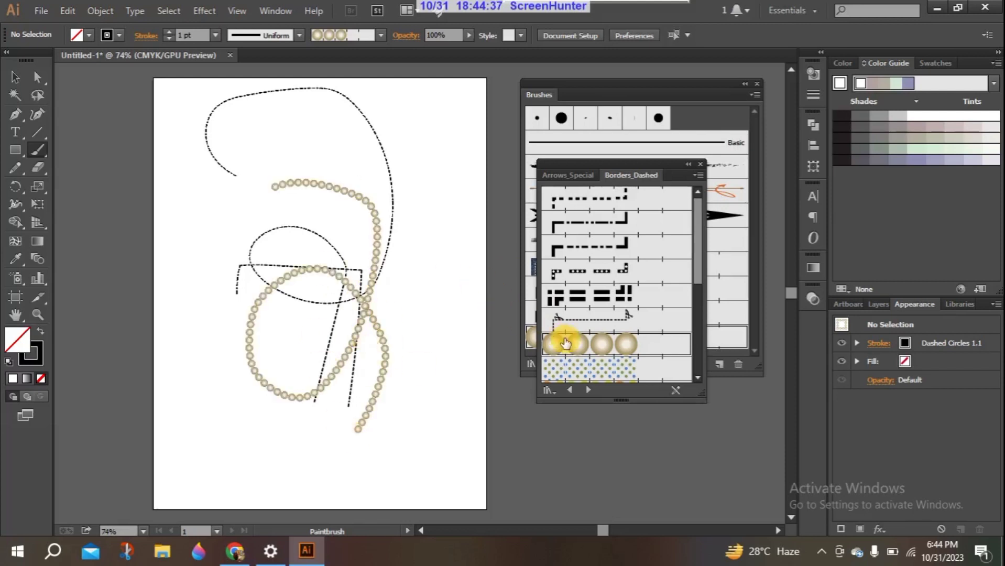
left_click_drag(699, 247, 692, 338)
left_click(607, 327)
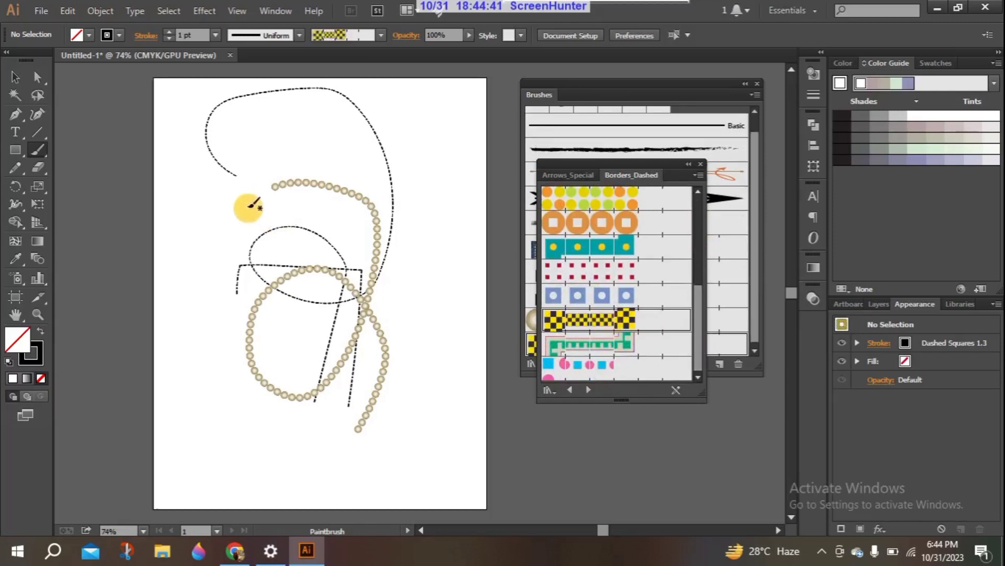
mouse_move(193, 237)
left_mouse_down()
mouse_move(270, 225)
mouse_move(455, 228)
left_mouse_up()
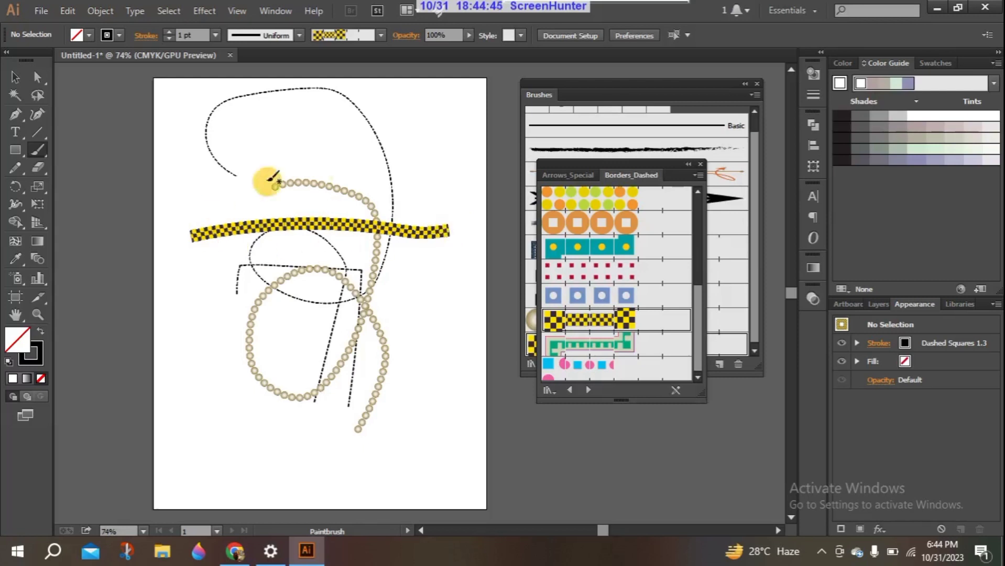
Step: Select and delete all the dashed border strokes, and close the Borders_Dashed library
left_click(10, 77)
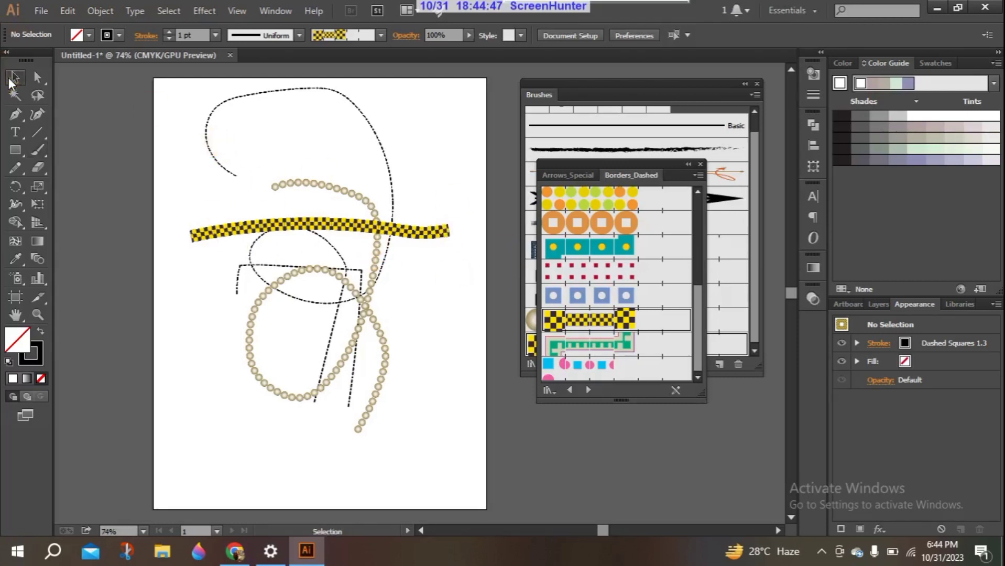
left_click_drag(163, 86, 445, 461)
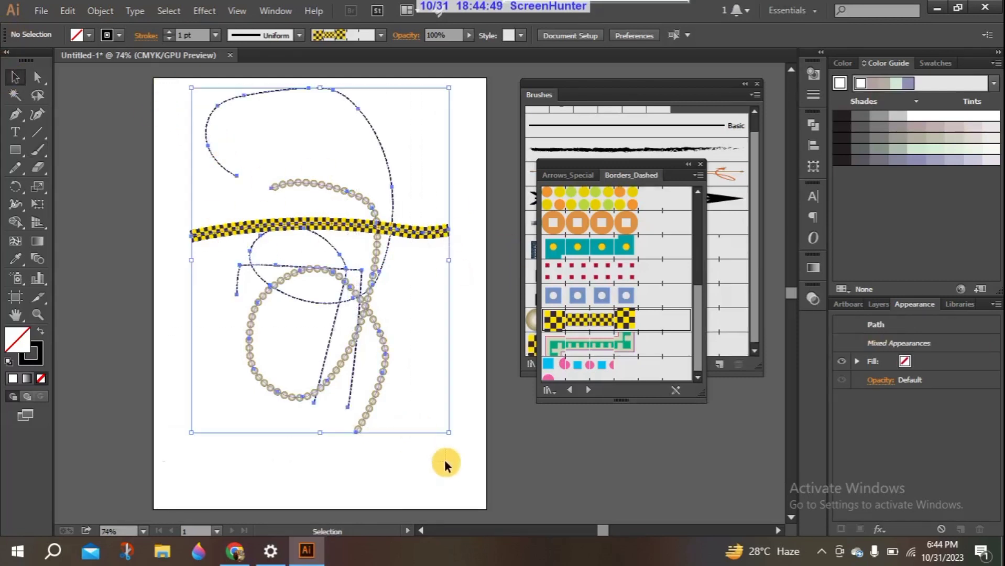
key("Delete")
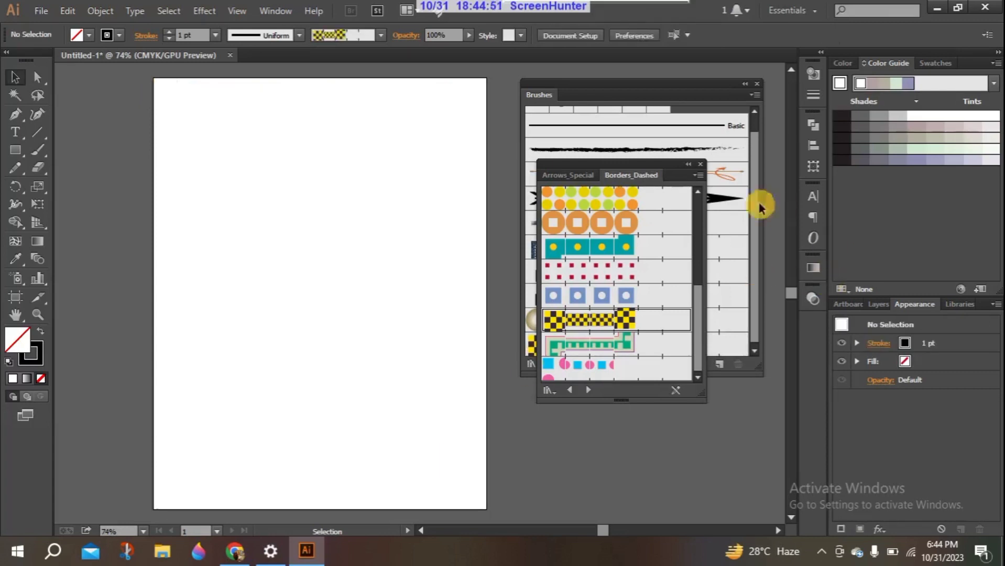
left_click(701, 165)
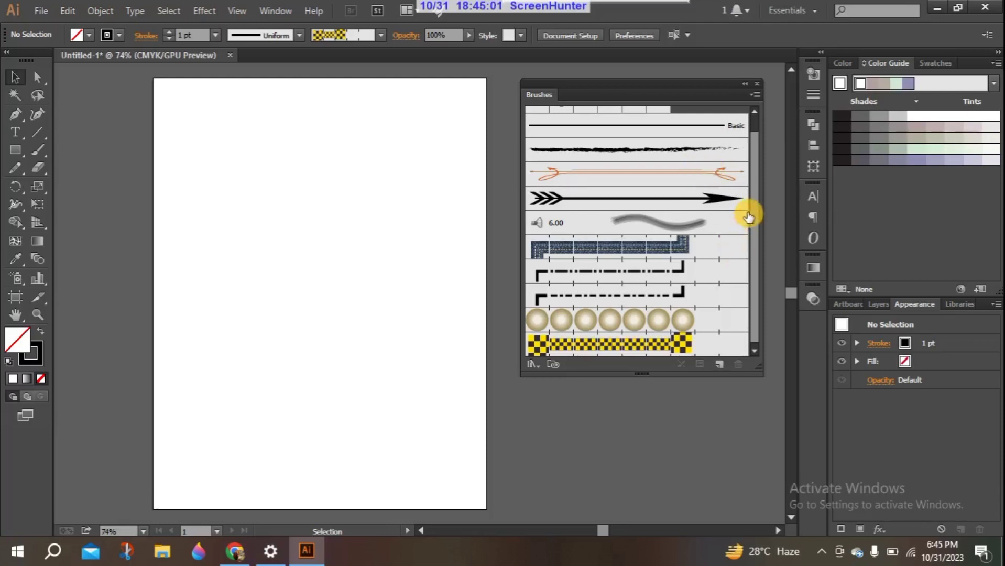
Step: Start a new brush of type Calligraphic Brush and move its options dialog fully into view
mouse_move(753, 187)
left_mouse_down()
mouse_move(752, 148)
mouse_move(752, 237)
left_mouse_up()
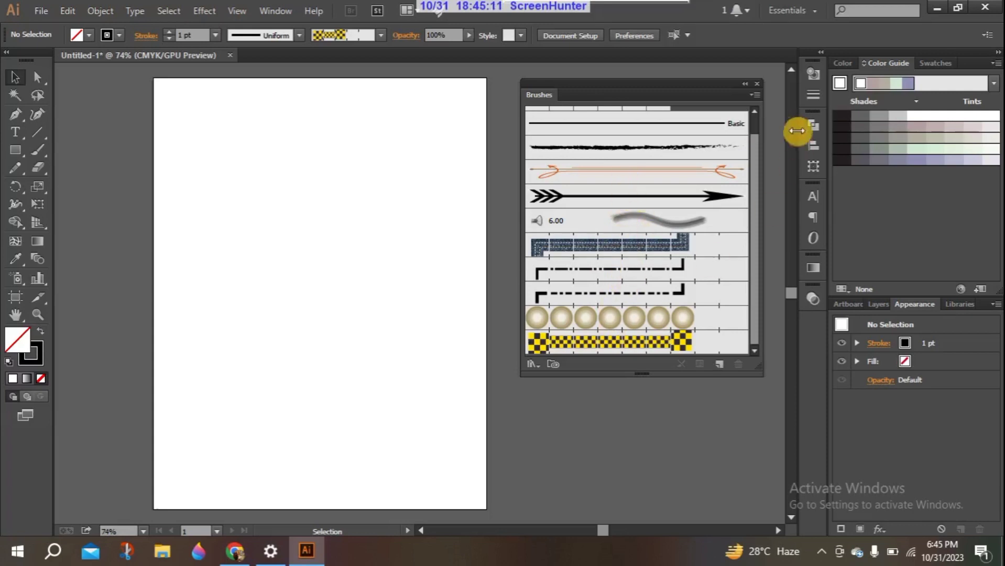
scroll(753, 167, "up", 1)
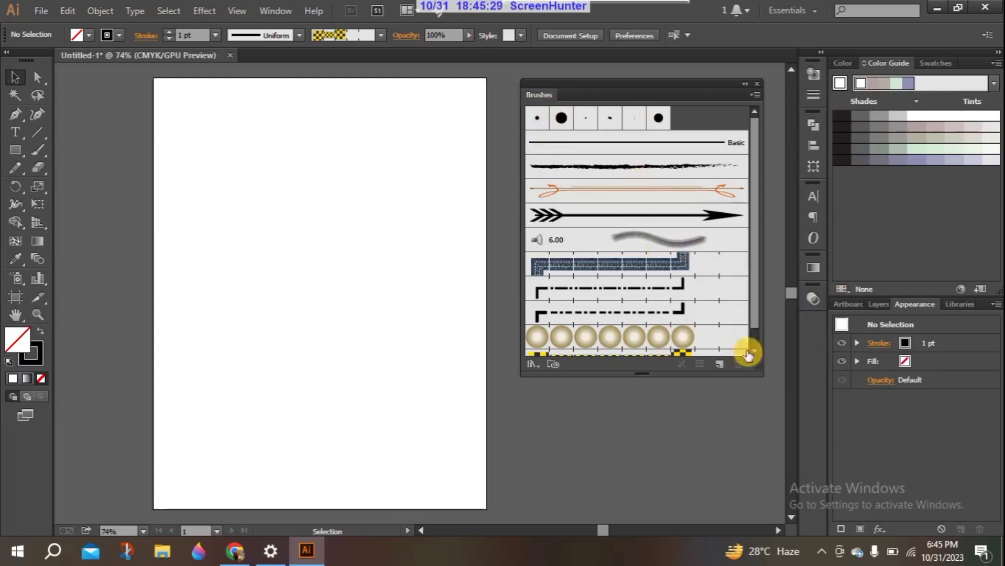
left_click(719, 364)
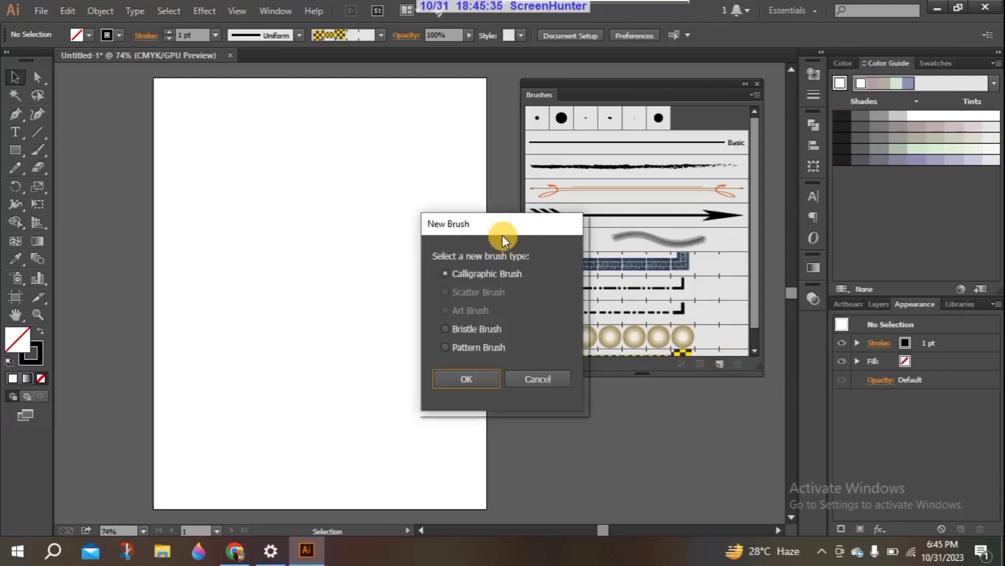
mouse_move(509, 230)
left_mouse_down()
mouse_move(604, 149)
mouse_move(599, 89)
left_mouse_up()
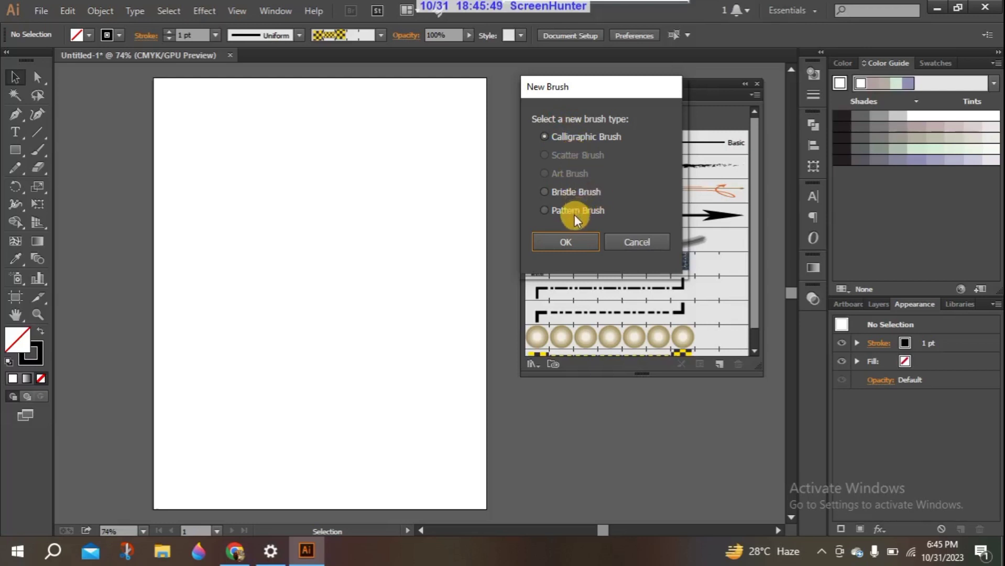
left_click(591, 135)
left_click(587, 133)
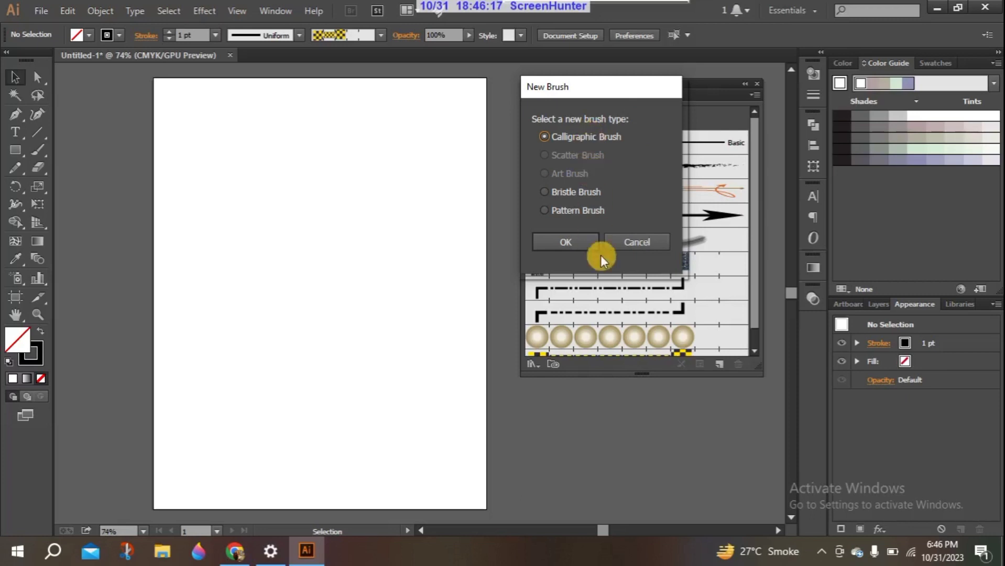
left_click(582, 245)
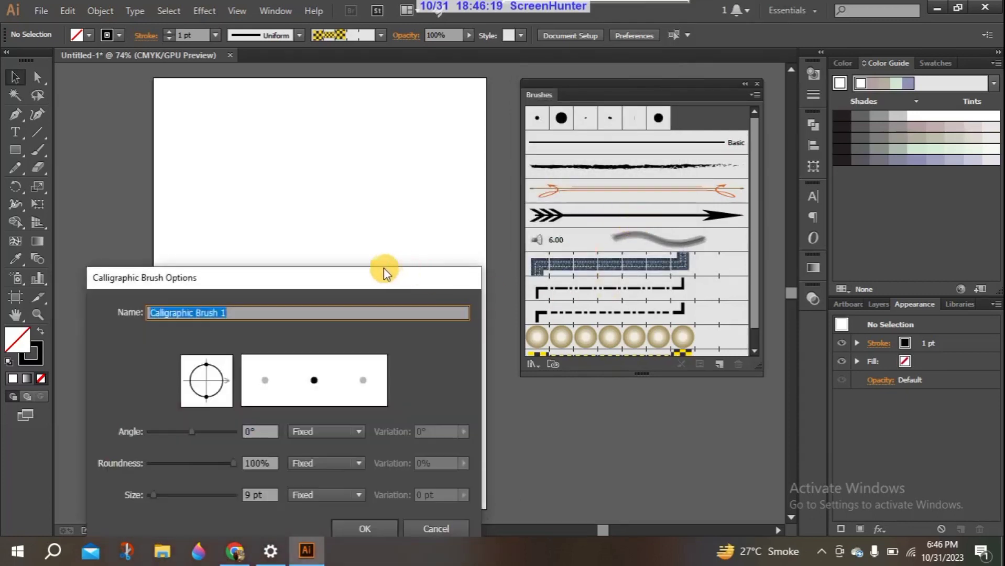
mouse_move(367, 278)
left_mouse_down()
mouse_move(492, 120)
mouse_move(484, 100)
left_mouse_up()
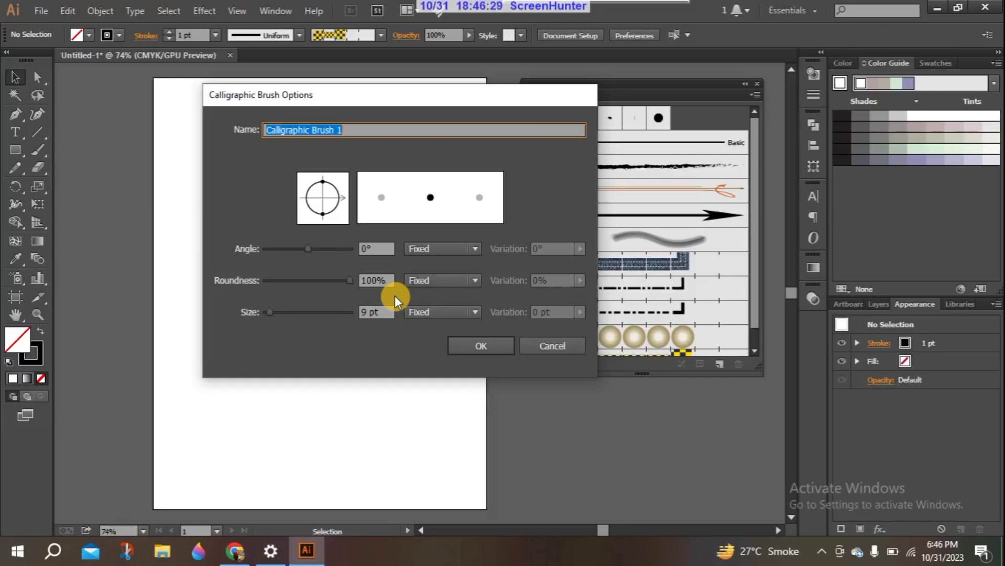
Step: Move the Calligraphic Brush Options dialog aside and set the brush angle to 22°
left_click_drag(460, 93, 544, 90)
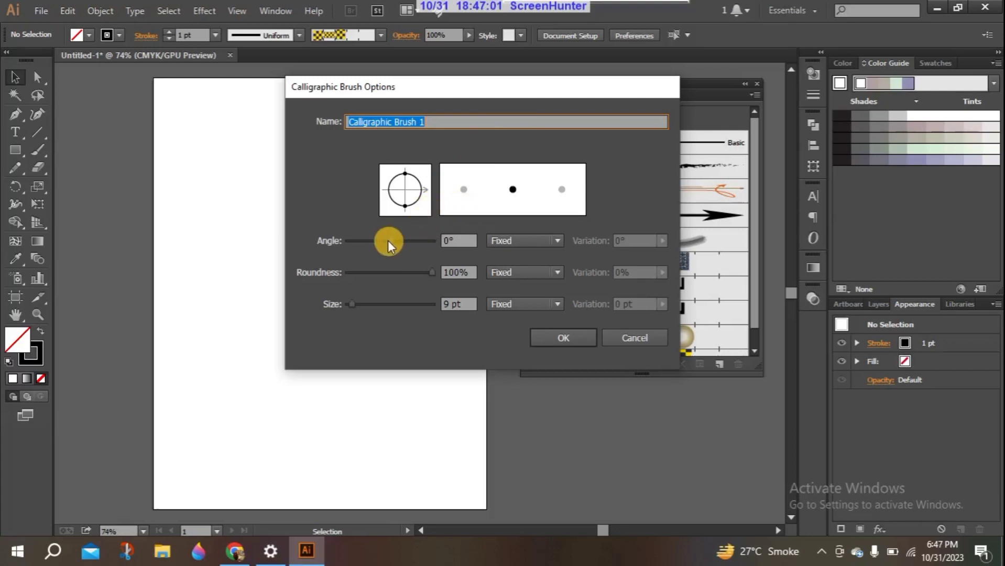
mouse_move(389, 241)
left_mouse_down()
mouse_move(373, 241)
mouse_move(402, 241)
mouse_move(390, 241)
left_mouse_up()
double_click(468, 241)
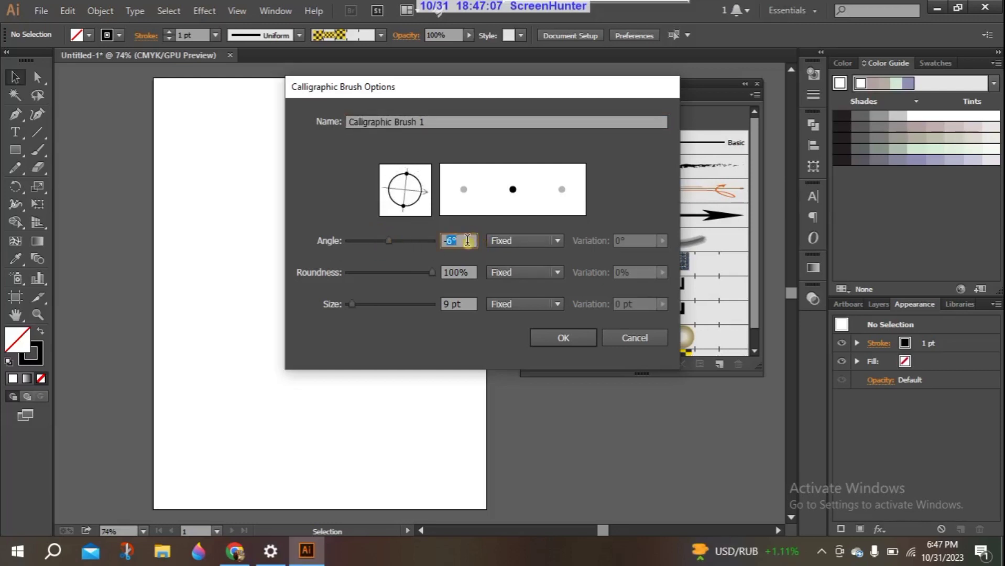
left_click_drag(391, 240, 396, 242)
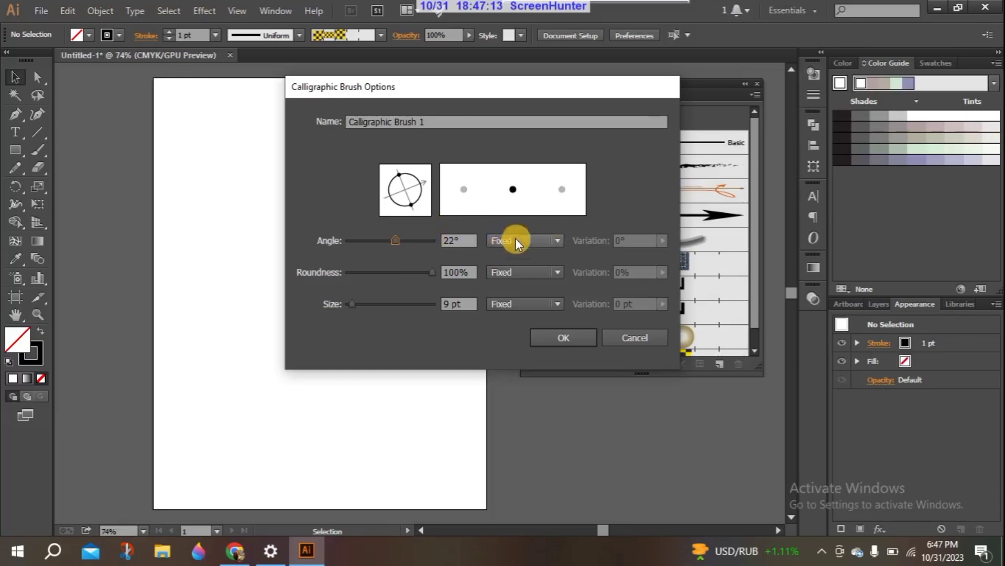
Step: Try Random variation for the brush angle, and return it to Fixed
left_click(559, 239)
left_click(545, 273)
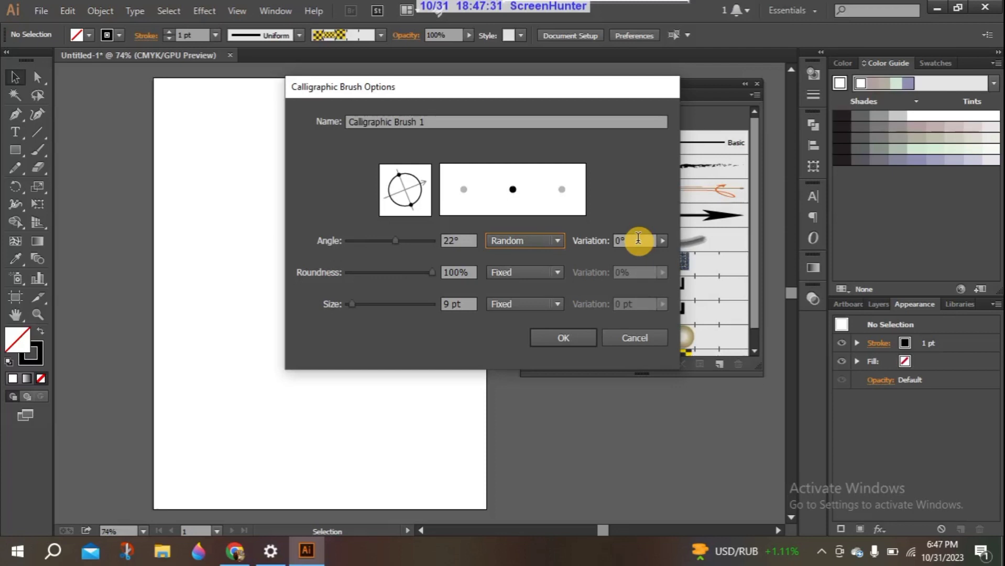
left_click(545, 239)
left_click(511, 257)
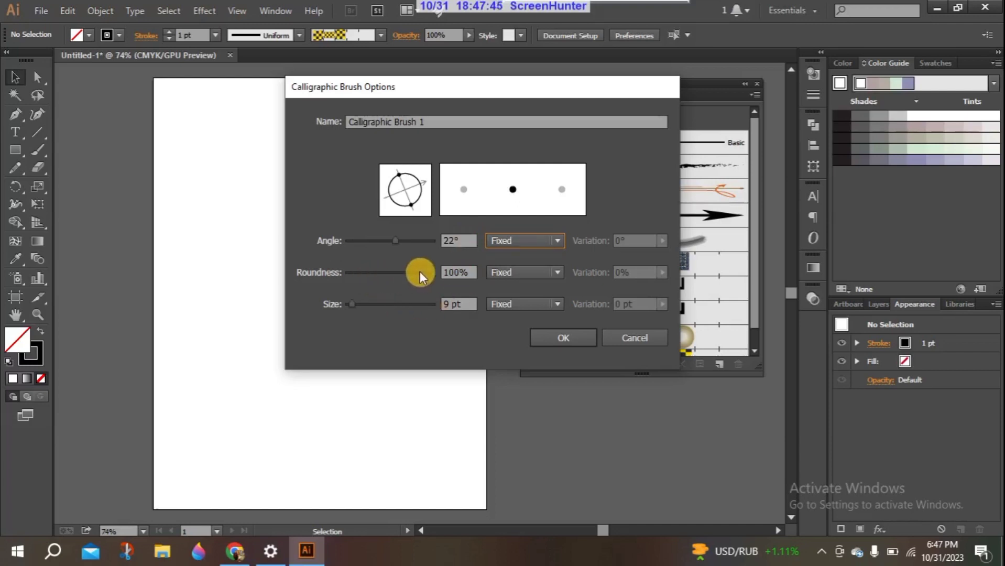
Step: Reduce the brush roundness to 0% and set its size to 120 pt
mouse_move(429, 271)
left_mouse_down()
mouse_move(360, 270)
mouse_move(444, 273)
mouse_move(363, 270)
left_mouse_up()
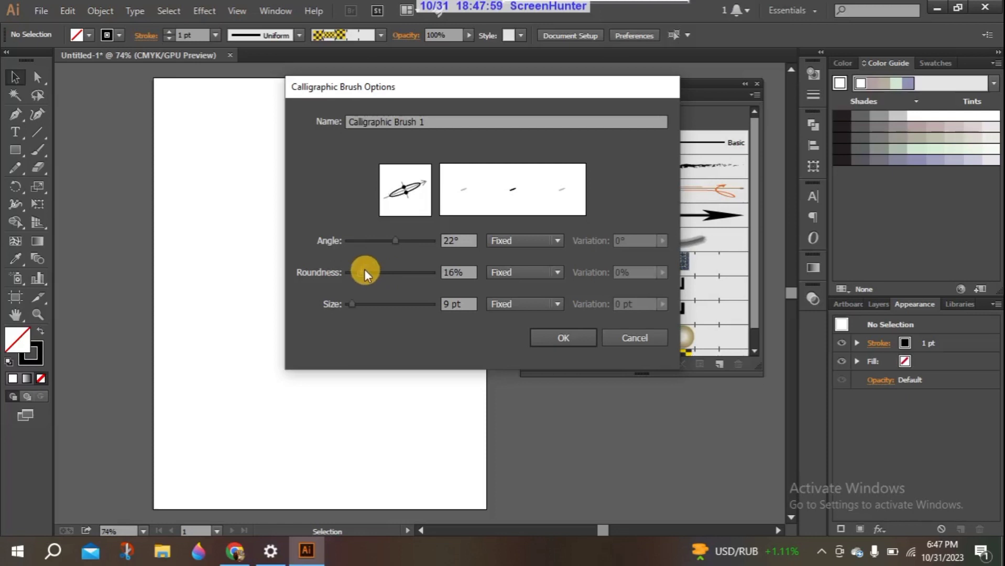
left_click(355, 270)
left_click_drag(355, 270, 362, 276)
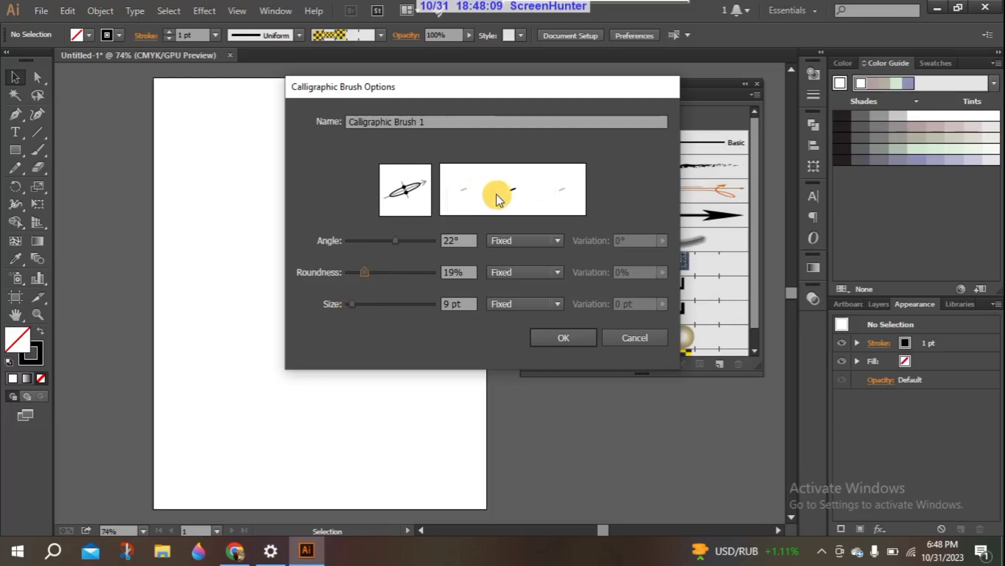
mouse_move(352, 306)
left_mouse_down()
mouse_move(423, 306)
mouse_move(358, 304)
mouse_move(373, 303)
mouse_move(361, 274)
mouse_move(342, 268)
mouse_move(366, 302)
mouse_move(393, 304)
left_mouse_up()
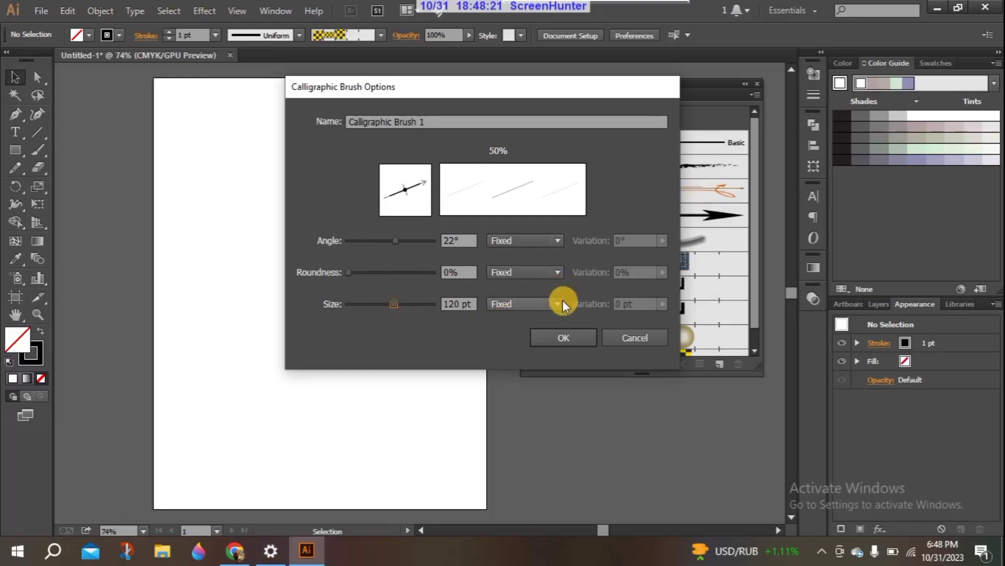
Step: Review the variation options for roundness and size, keeping both on Fixed
left_click(554, 271)
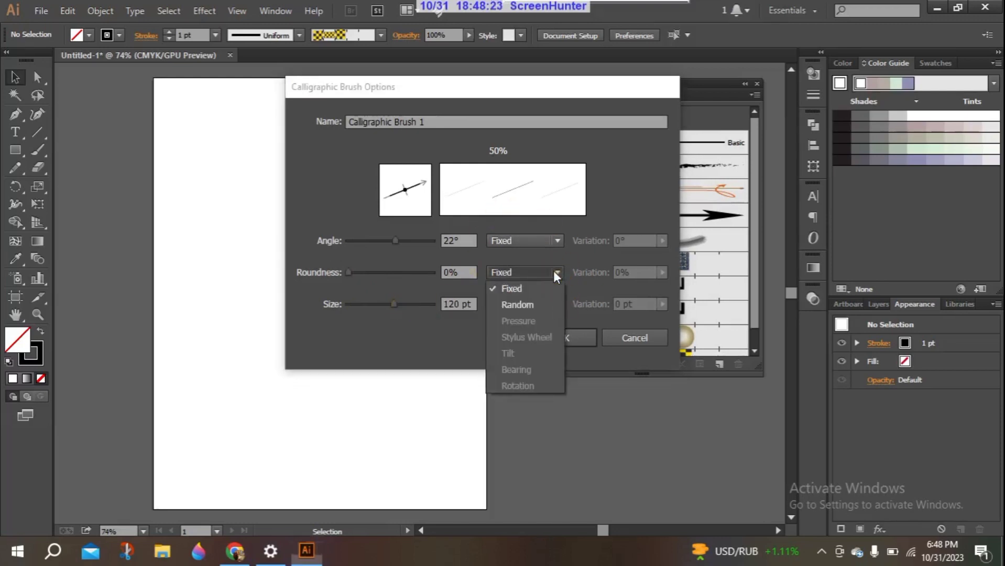
left_click(552, 272)
left_click(551, 303)
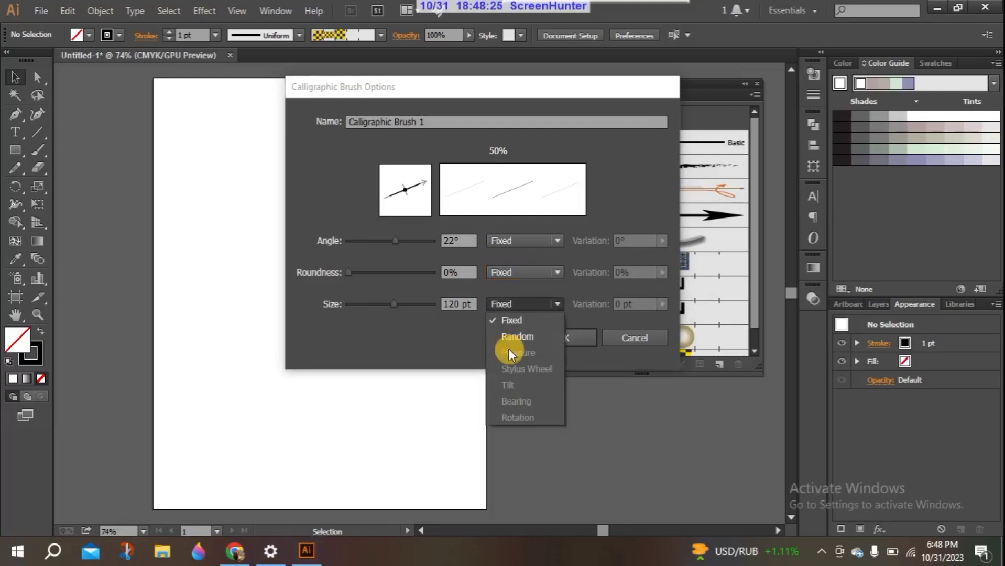
left_click(487, 321)
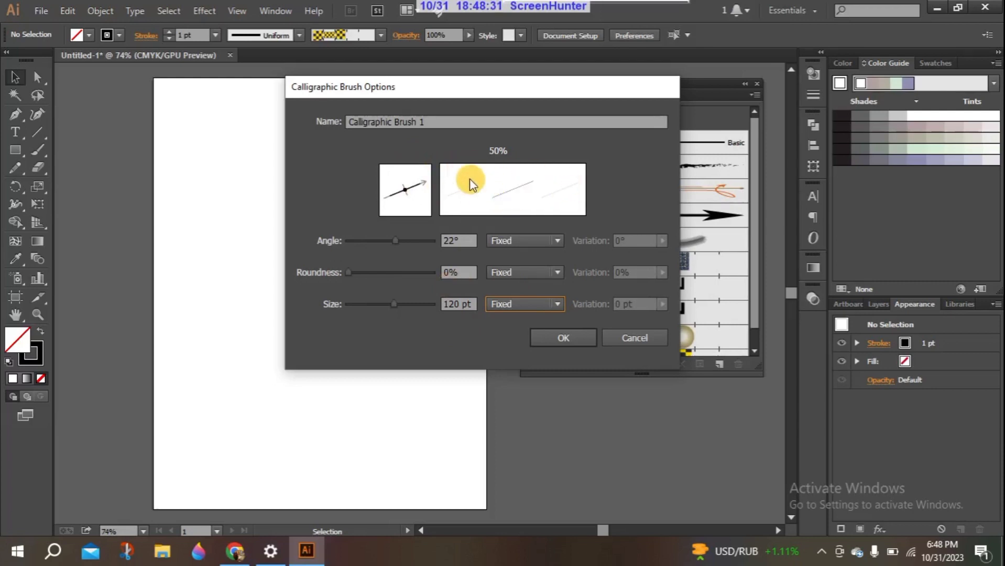
Step: Reshape the brush tip in its preview, set the angle to 27° and roundness to 0%, and create the brush
mouse_move(419, 176)
left_mouse_down()
mouse_move(406, 195)
mouse_move(393, 179)
mouse_move(414, 198)
mouse_move(396, 201)
mouse_move(410, 182)
mouse_move(456, 238)
mouse_move(393, 192)
mouse_move(405, 209)
mouse_move(401, 188)
mouse_move(407, 212)
mouse_move(404, 190)
left_mouse_up()
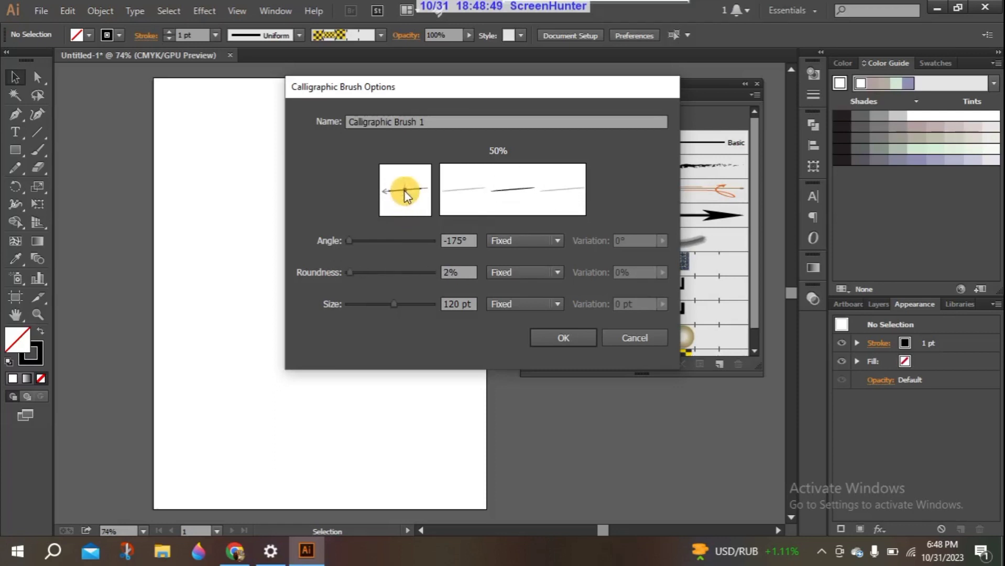
left_click_drag(404, 190, 406, 192)
left_click_drag(474, 241, 444, 240)
left_click(351, 240)
mouse_move(351, 240)
left_mouse_down()
mouse_move(407, 244)
mouse_move(397, 243)
left_mouse_up()
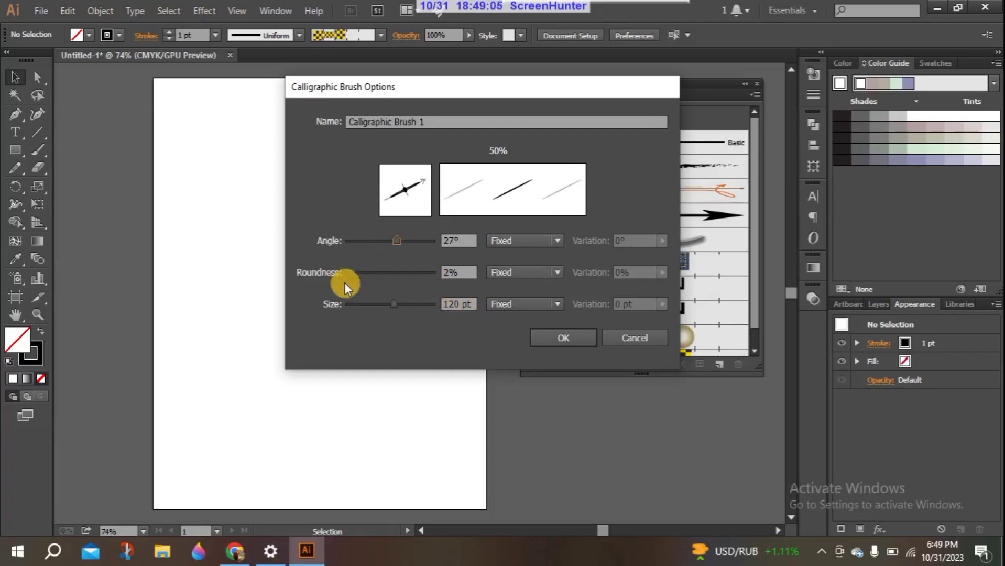
left_click_drag(346, 272, 340, 272)
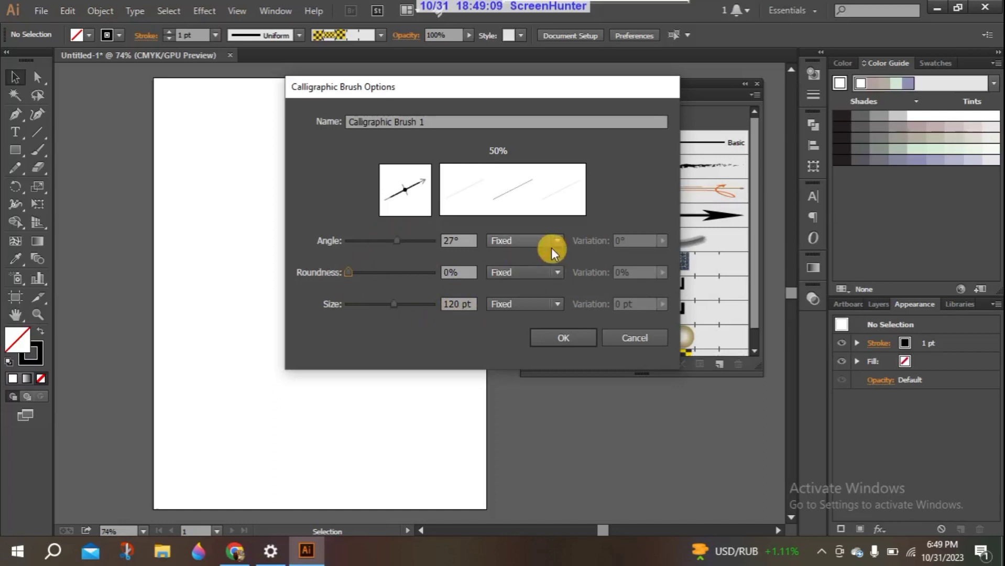
left_click(555, 338)
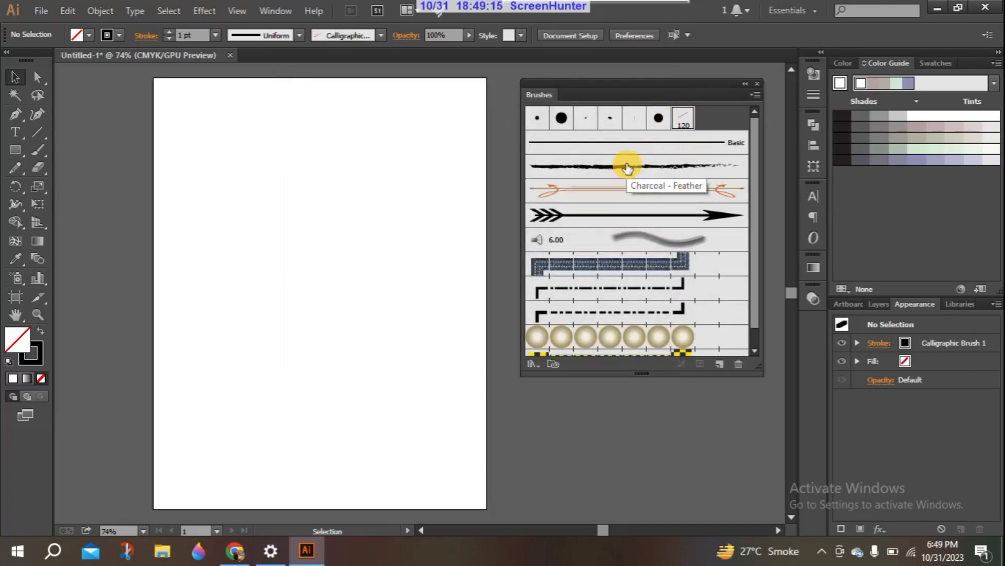
Step: Paint a thick vertical stroke and a large double-curved letter stroke with Calligraphic Brush 1
left_click(681, 121)
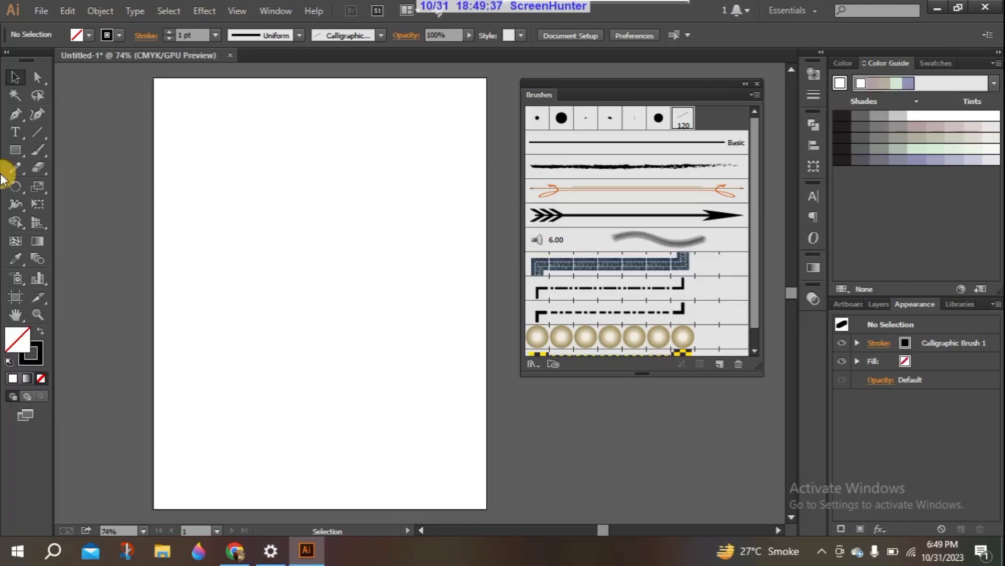
left_click(38, 153)
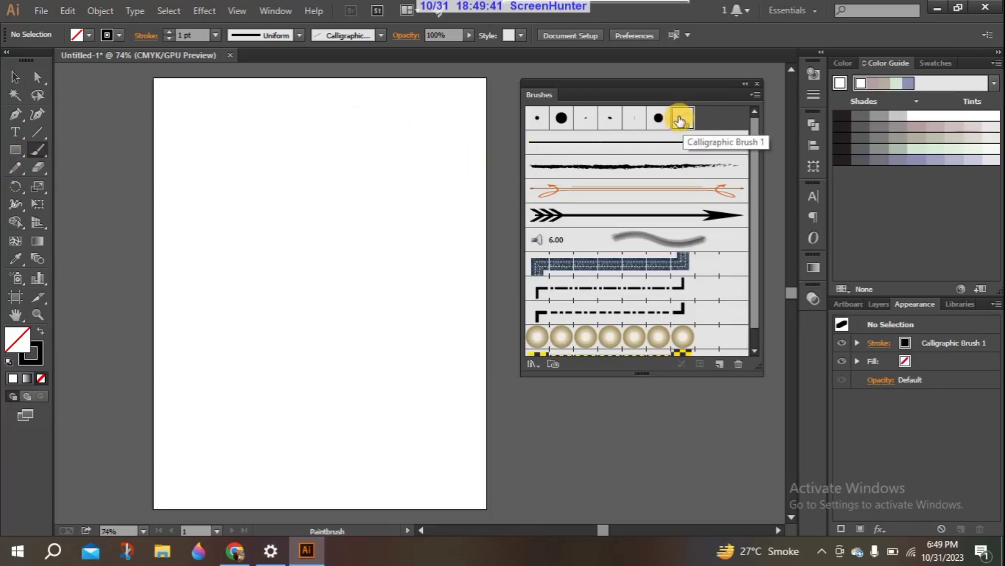
left_click_drag(408, 164, 429, 412)
mouse_move(286, 117)
left_mouse_down()
mouse_move(255, 130)
mouse_move(197, 207)
mouse_move(281, 271)
mouse_move(313, 252)
mouse_move(226, 296)
mouse_move(218, 403)
mouse_move(300, 410)
mouse_move(363, 373)
mouse_move(408, 291)
left_mouse_up()
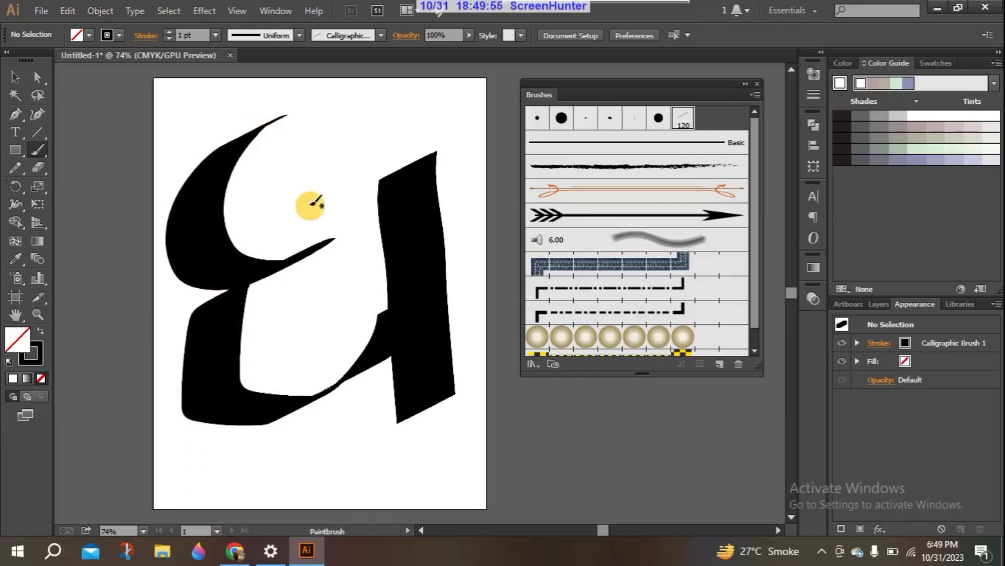
Step: Select and delete the thick vertical stroke and the curved letter stroke
left_click(15, 77)
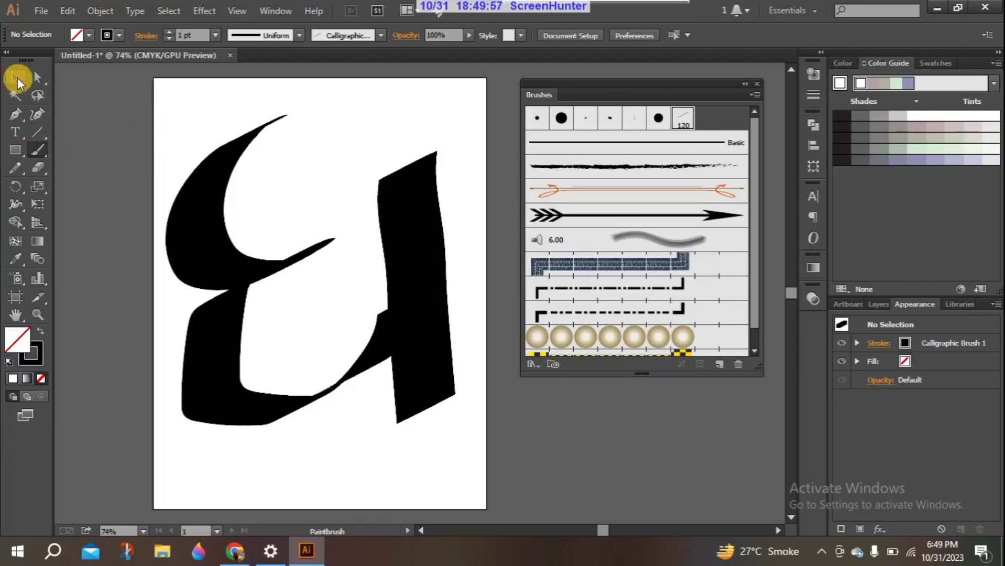
left_click_drag(187, 93, 443, 437)
key("Delete")
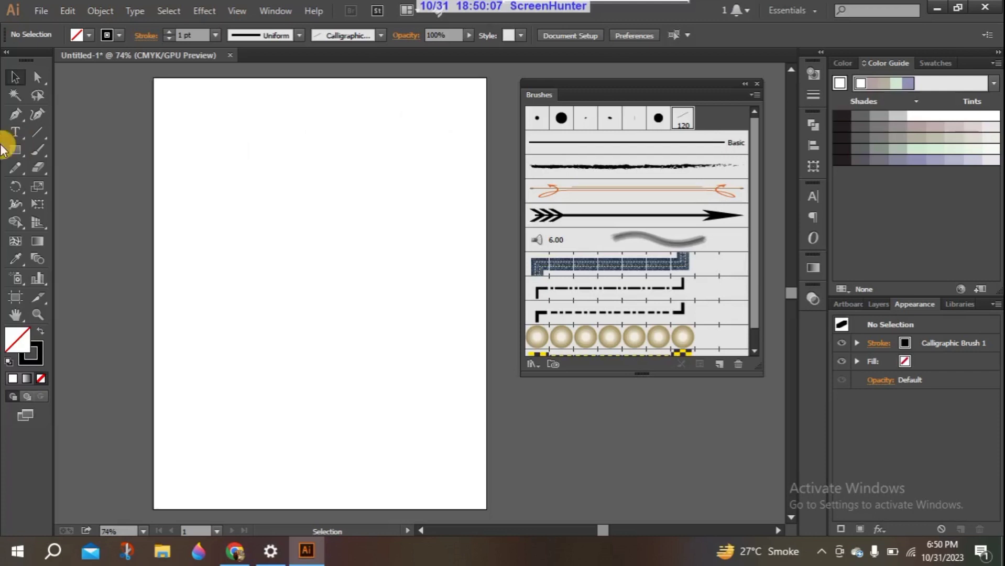
Step: Paint a vertical stroke at the artboard's edge, a large double-curved letter beside it, and a short mark between them
left_click(37, 150)
left_click_drag(449, 107, 462, 333)
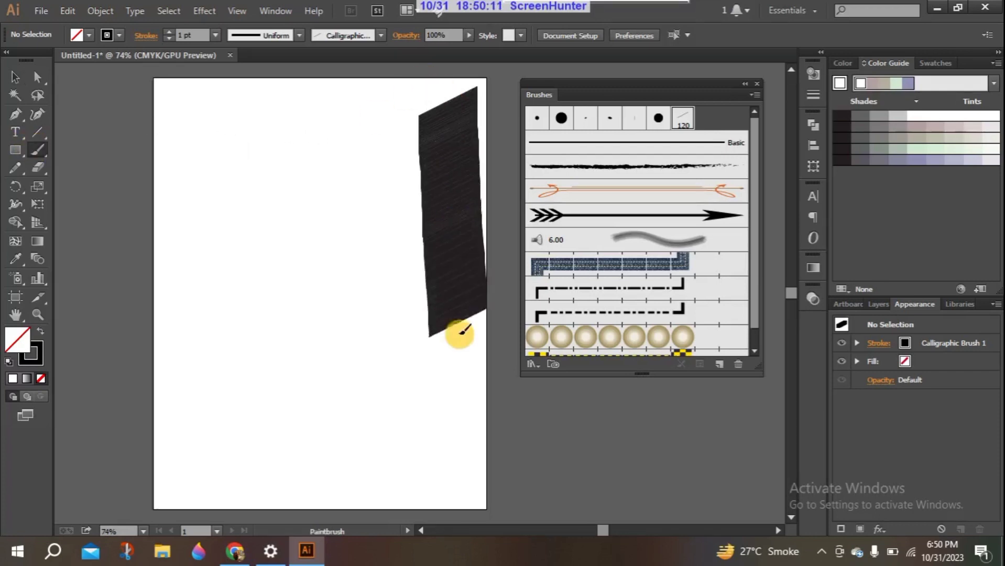
mouse_move(249, 109)
left_mouse_down()
mouse_move(204, 157)
mouse_move(256, 209)
mouse_move(270, 196)
mouse_move(181, 297)
mouse_move(246, 381)
mouse_move(267, 390)
mouse_move(375, 338)
mouse_move(409, 286)
mouse_move(409, 252)
left_mouse_up()
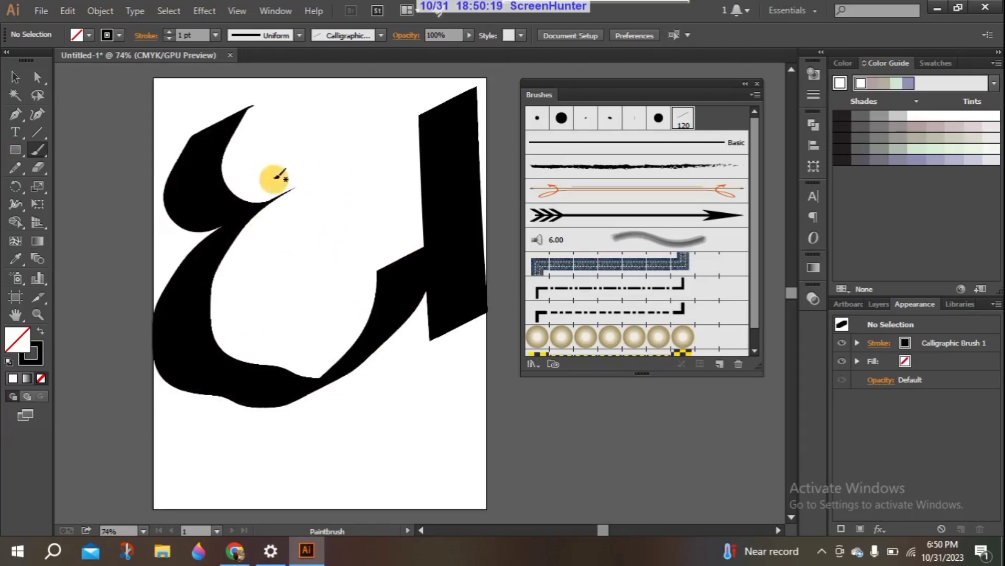
mouse_move(377, 118)
left_mouse_down()
mouse_move(362, 140)
mouse_move(326, 157)
left_mouse_up()
Step: Select and delete all the calligraphic strokes on the artboard
left_click(15, 77)
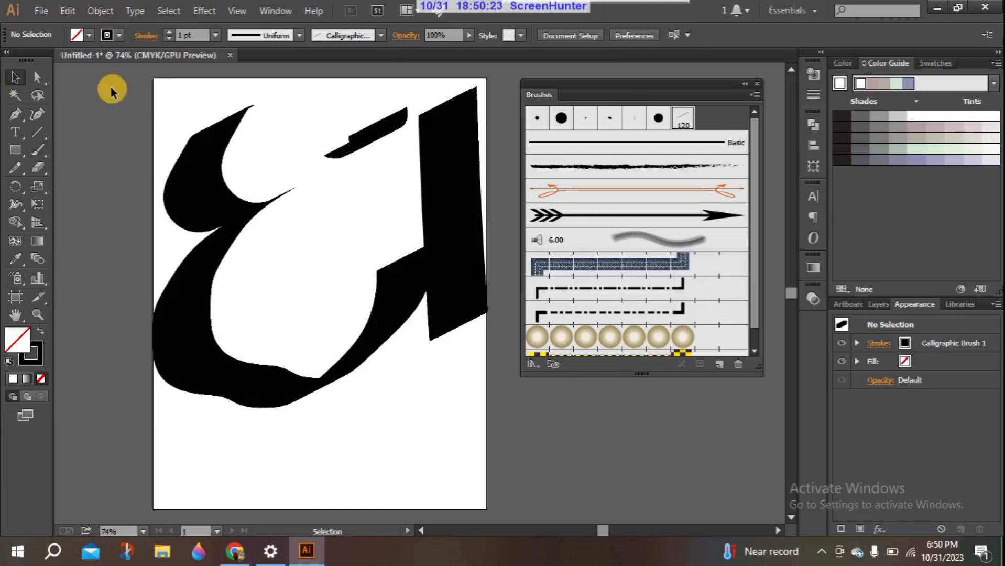
mouse_move(161, 96)
left_mouse_down()
mouse_move(341, 339)
mouse_move(496, 440)
left_mouse_up()
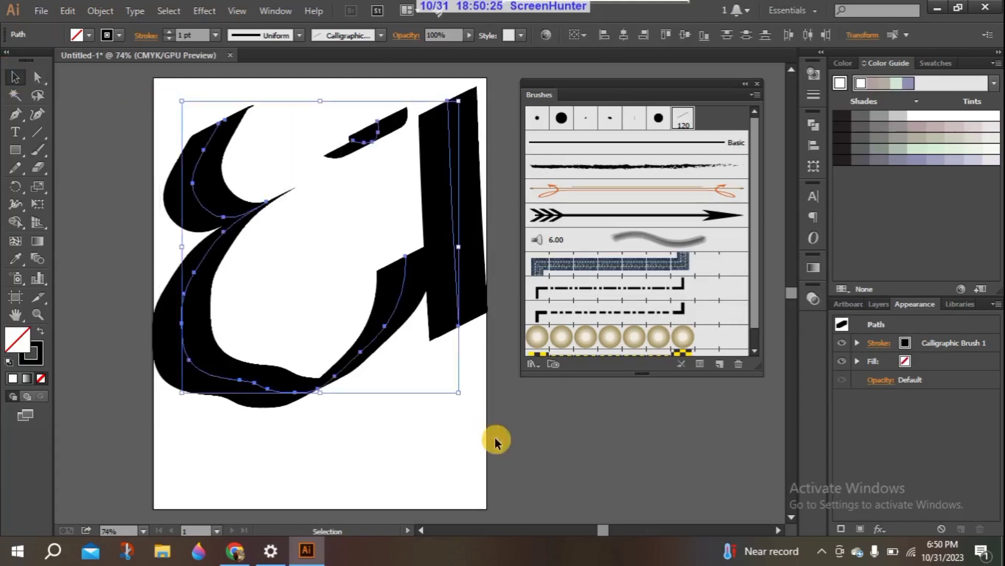
key("Delete")
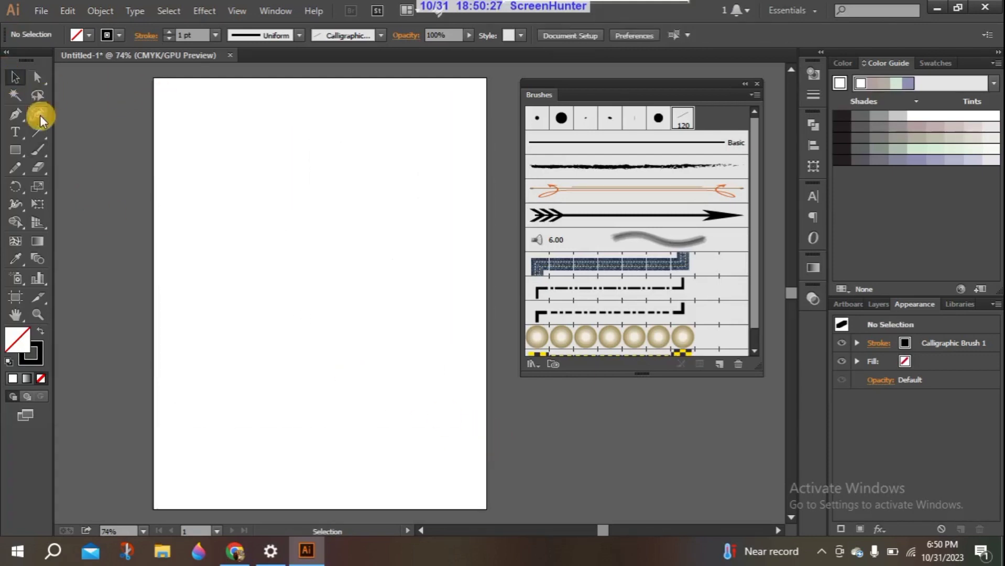
Step: Paint one wave-like calligraphic stroke across the artboard's upper half, and delete it
left_click(40, 149)
mouse_move(461, 210)
left_mouse_down()
mouse_move(404, 225)
mouse_move(406, 241)
mouse_move(301, 227)
mouse_move(202, 290)
left_mouse_up()
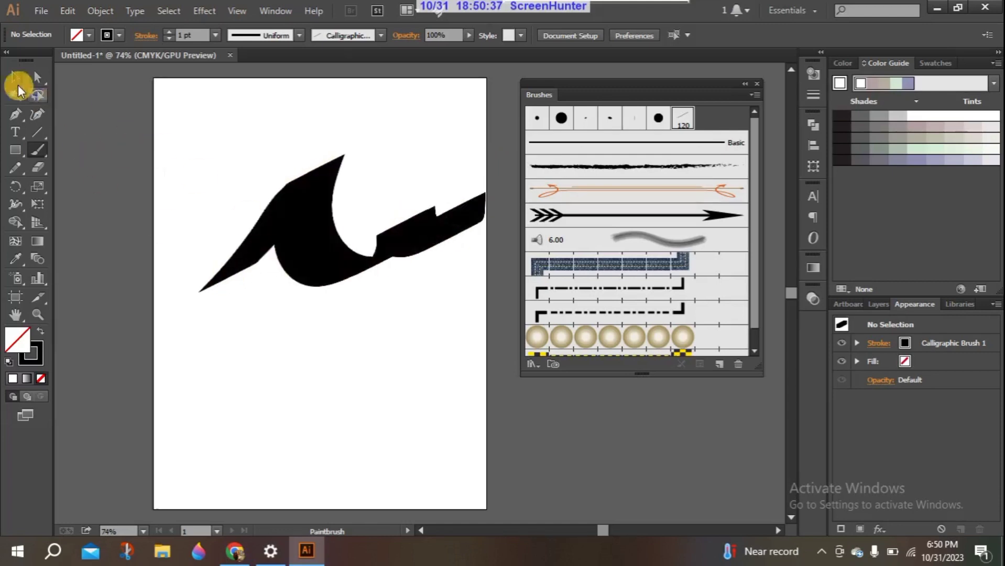
left_click(15, 77)
left_click_drag(174, 117, 438, 336)
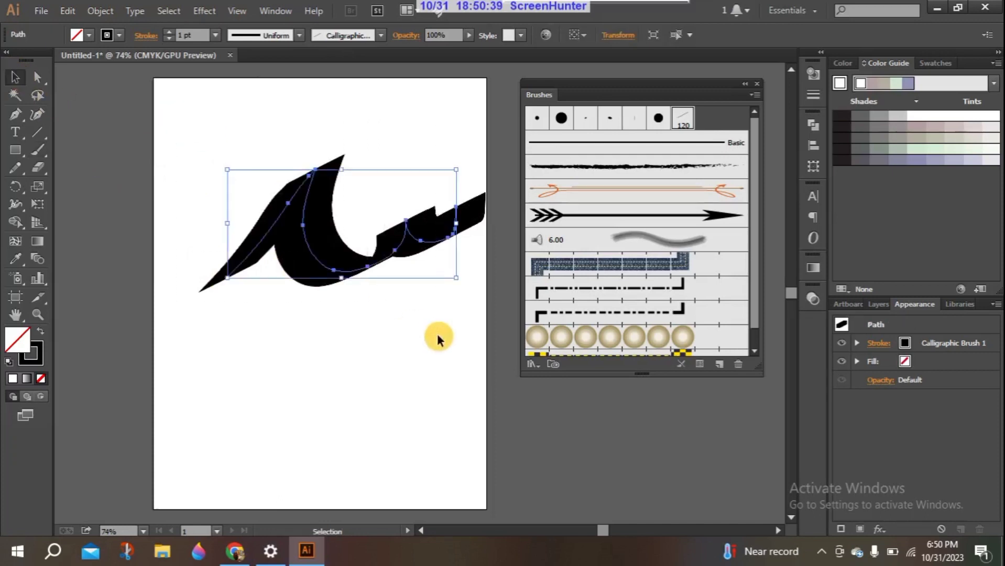
key("Delete")
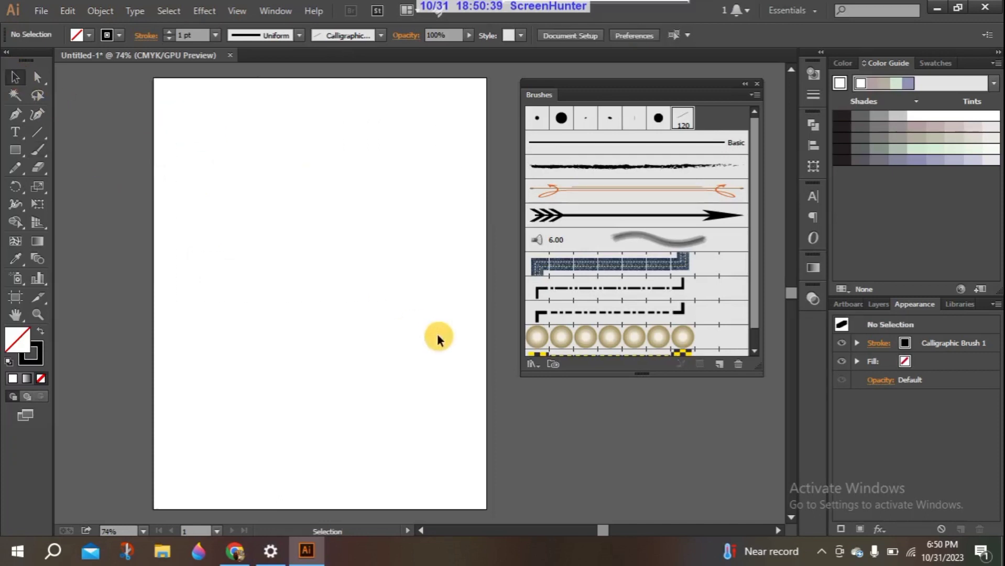
Step: Reopen the options of Calligraphic Brush 1 and reduce its size to 34 pt
double_click(682, 120)
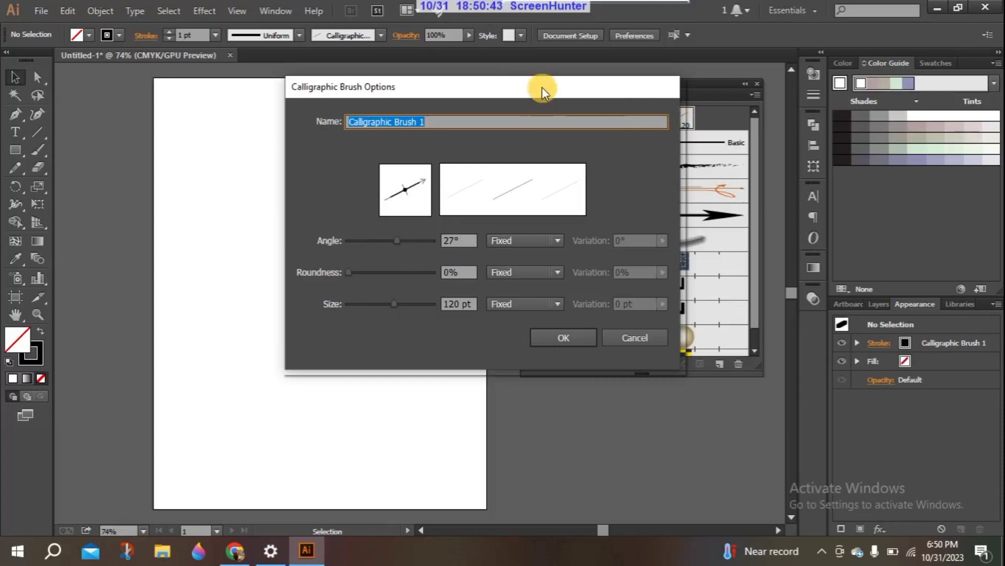
left_click_drag(542, 87, 396, 110)
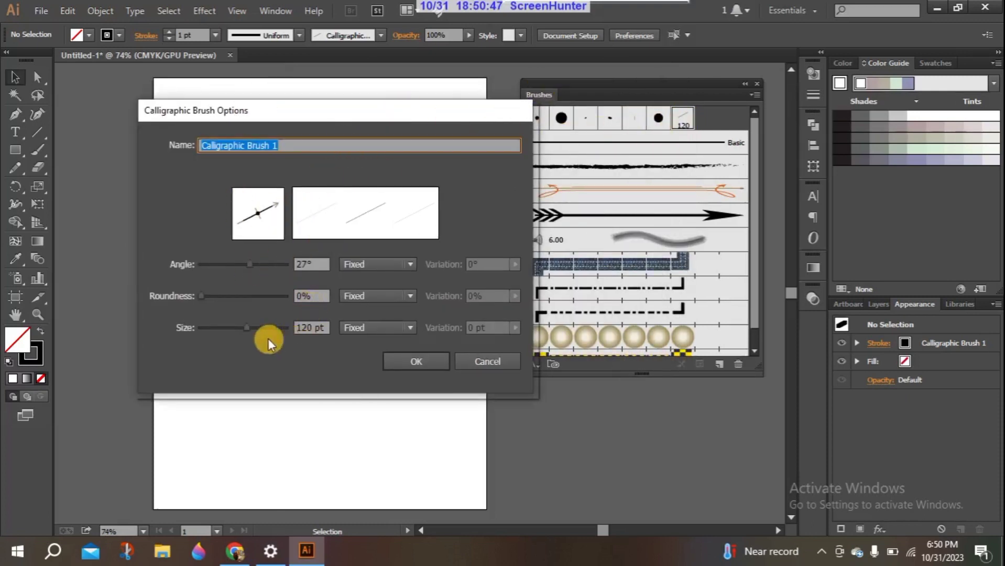
left_click_drag(252, 331, 215, 325)
left_click(441, 359)
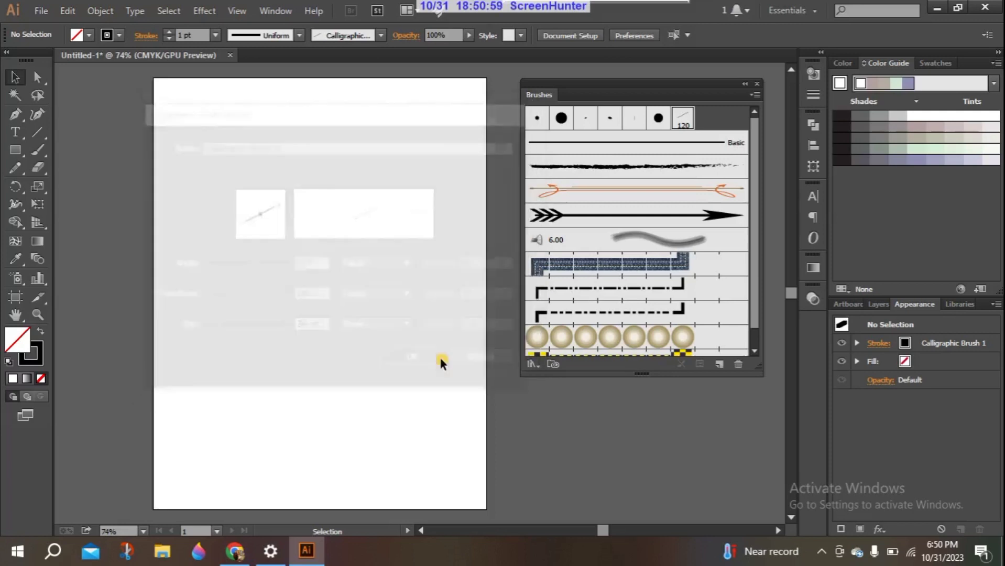
Step: Paint an Arabic-script word with its dots across the artboard's upper half with the 34 pt calligraphic brush
left_click(31, 151)
left_click_drag(430, 147, 436, 292)
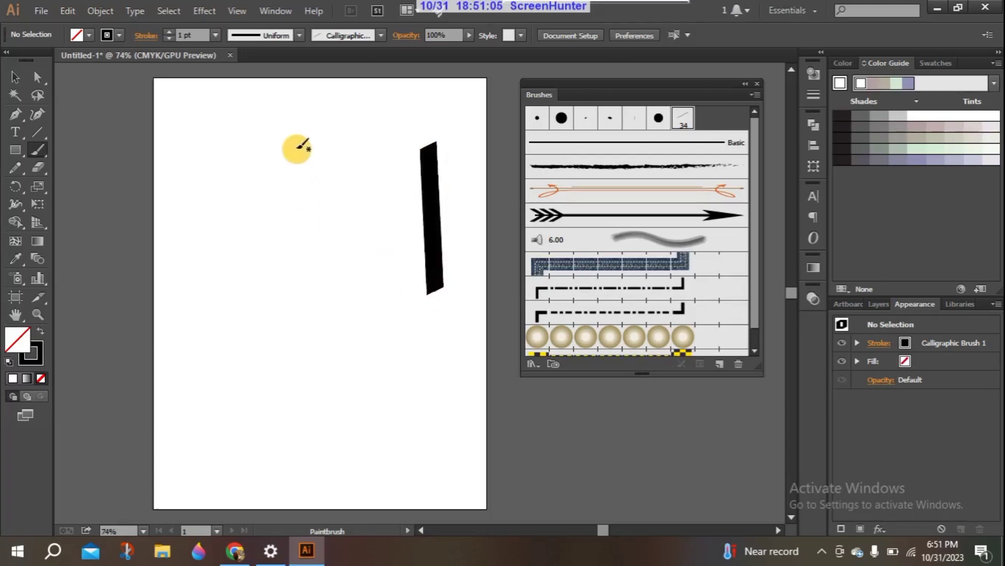
mouse_move(401, 190)
left_mouse_down()
mouse_move(383, 223)
mouse_move(361, 222)
mouse_move(360, 205)
mouse_move(357, 233)
mouse_move(339, 240)
mouse_move(327, 235)
mouse_move(326, 215)
mouse_move(278, 276)
mouse_move(315, 267)
mouse_move(297, 303)
mouse_move(245, 311)
mouse_move(247, 143)
left_mouse_up()
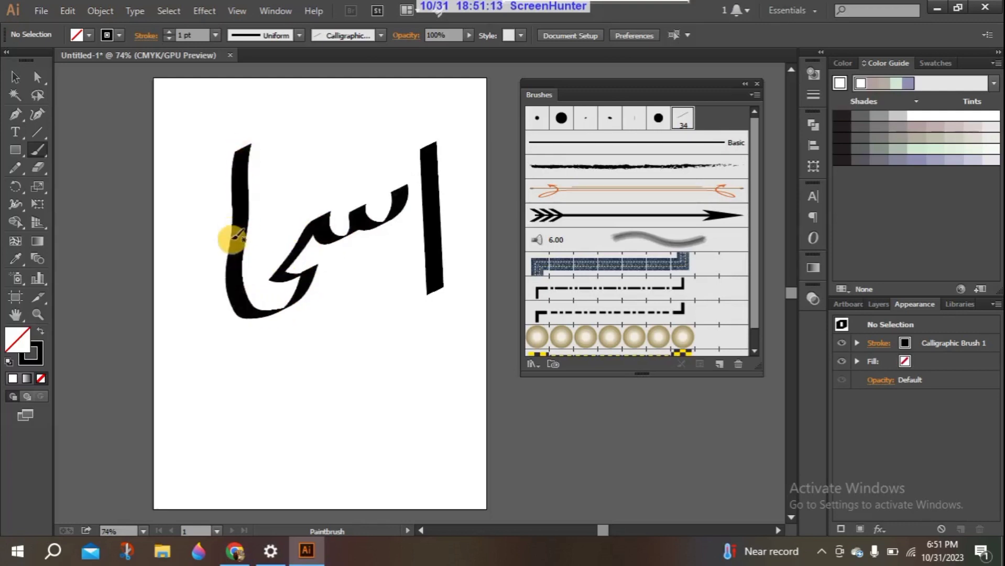
mouse_move(208, 198)
left_mouse_down()
mouse_move(202, 259)
mouse_move(184, 296)
mouse_move(156, 311)
mouse_move(122, 293)
mouse_move(109, 245)
mouse_move(140, 204)
left_mouse_up()
left_click_drag(156, 254, 151, 251)
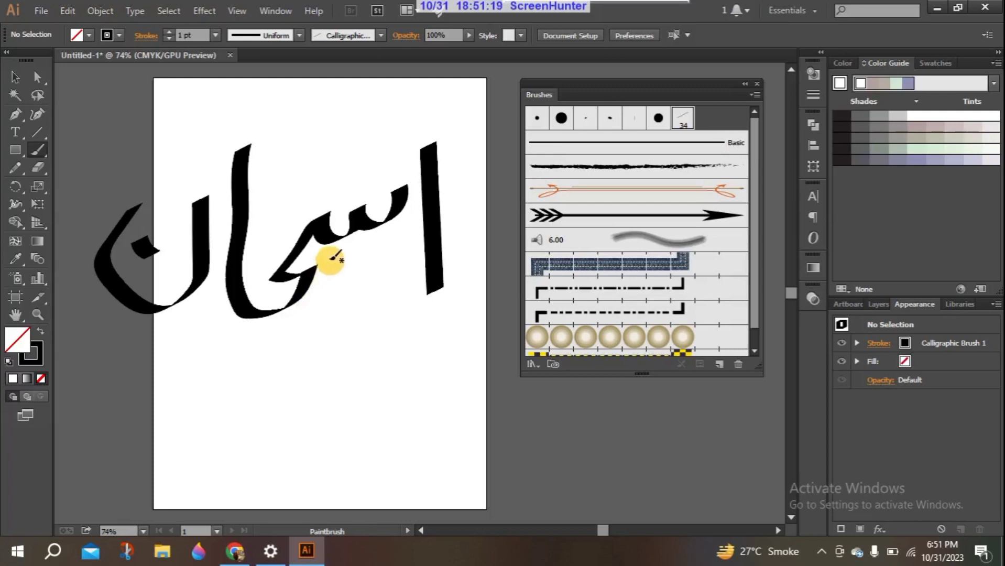
left_click_drag(317, 294, 320, 303)
Step: Paint a second group of Arabic-script letters below the first word: a vertical stroke, joined curves, a bowl and a dot
left_click_drag(413, 362, 428, 479)
mouse_move(389, 384)
left_mouse_down()
mouse_move(394, 447)
mouse_move(368, 483)
mouse_move(345, 415)
mouse_move(336, 507)
mouse_move(306, 500)
mouse_move(290, 403)
mouse_move(299, 471)
left_mouse_up()
mouse_move(371, 354)
left_mouse_down()
mouse_move(338, 382)
mouse_move(305, 375)
mouse_move(312, 347)
left_mouse_up()
left_click_drag(322, 326, 337, 340)
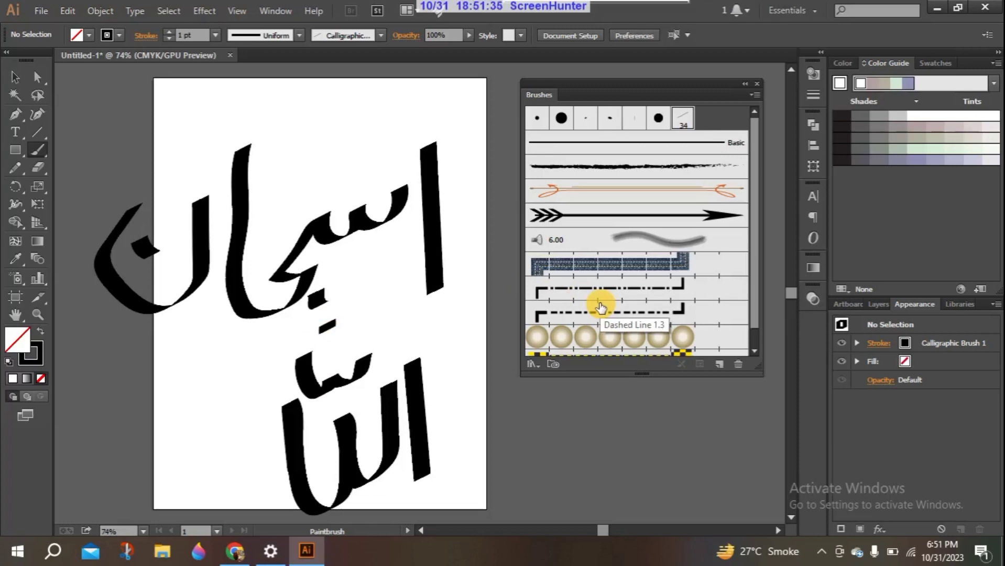
Step: Select all the painted Arabic-script lettering on the artboard and delete it
left_click(12, 76)
left_click_drag(105, 134, 483, 450)
key("Delete")
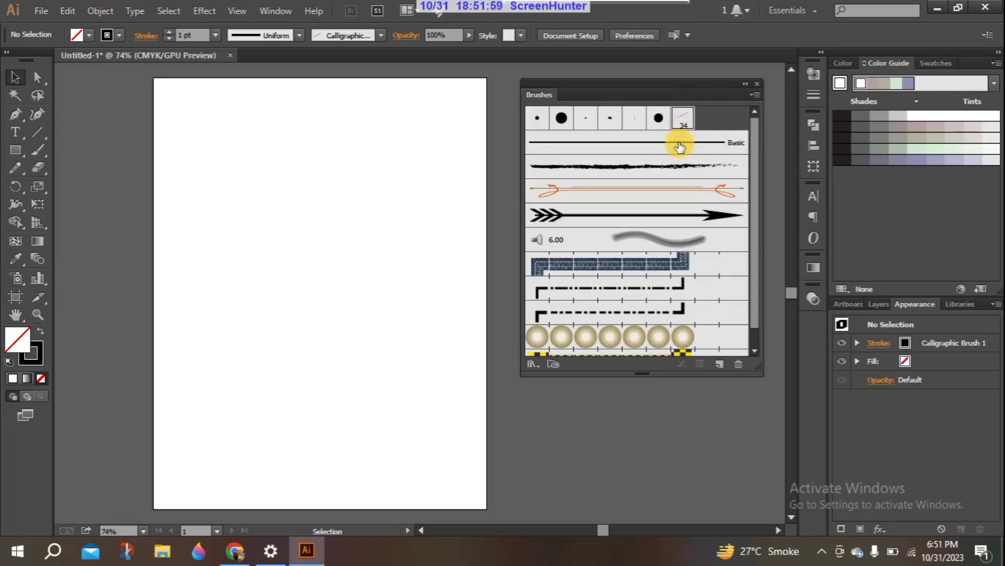
left_click(721, 364)
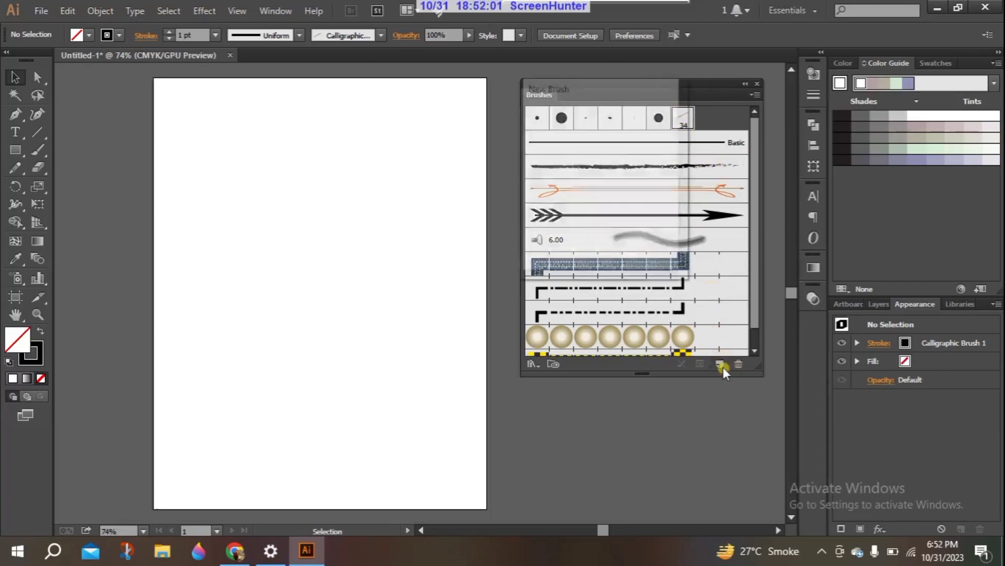
left_click_drag(569, 92, 647, 89)
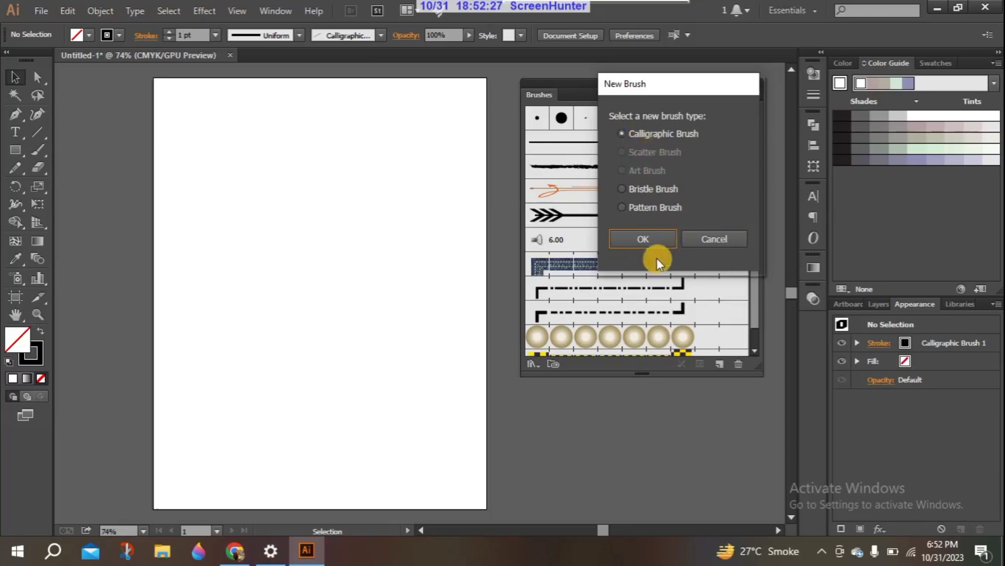
left_click(649, 239)
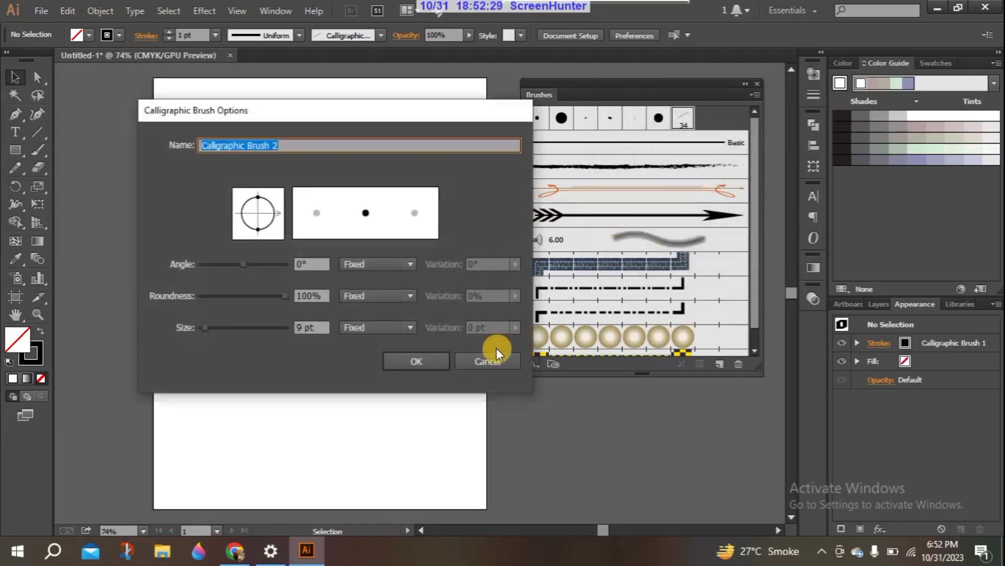
left_click(494, 359)
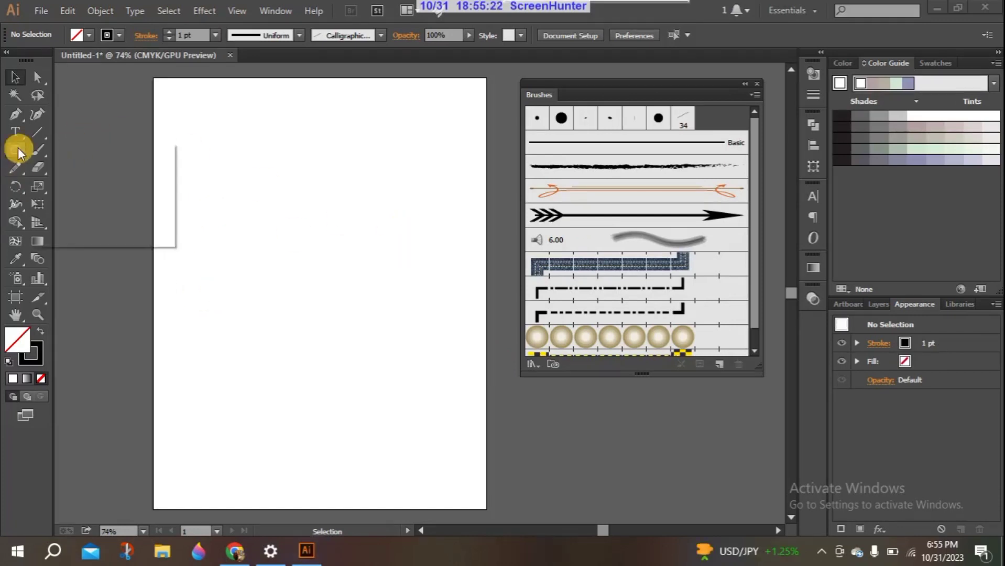
Step: Draw a square about 76 pt wide in the artboard's upper part and rotate it 45° into a diamond
left_click(18, 148)
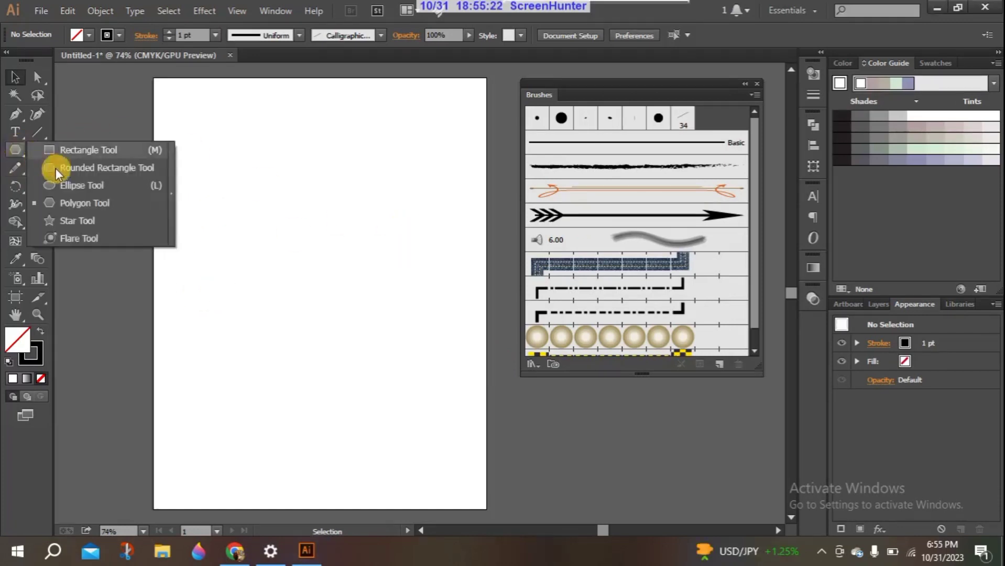
left_click(66, 152)
left_click_drag(227, 168, 258, 200)
left_click_drag(265, 206, 268, 209)
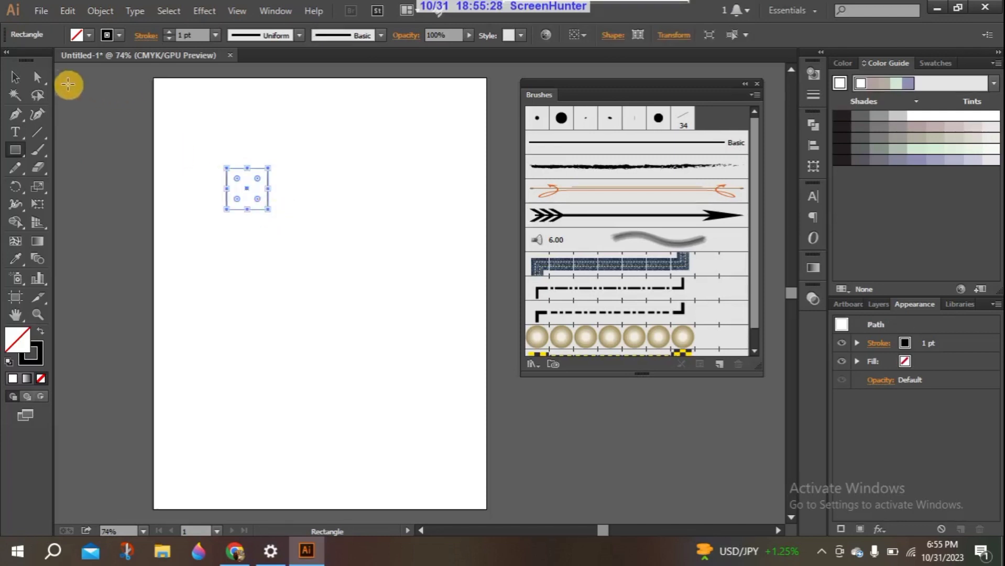
left_click(15, 77)
key("shift")
left_click_drag(273, 216, 256, 229)
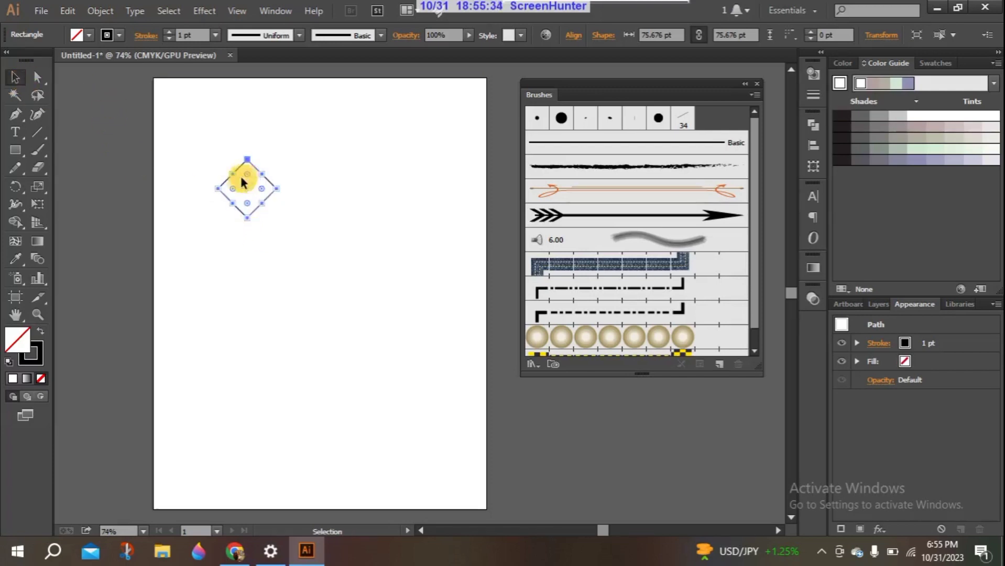
Step: Apply the Pucker & Bloat effect to the diamond at -42% with preview on, shaping it into a four-pointed star
left_click(203, 12)
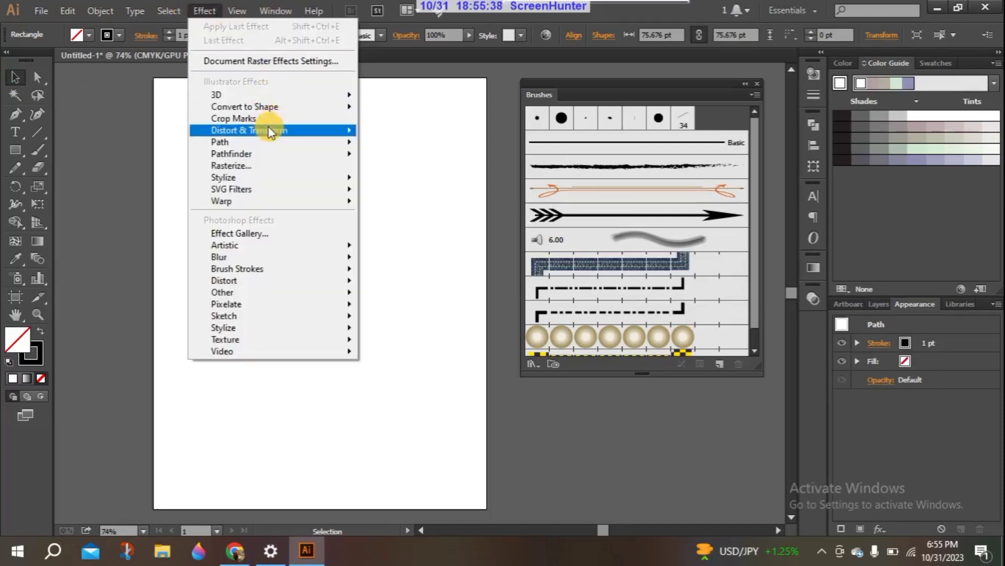
mouse_move(273, 132)
left_click(394, 149)
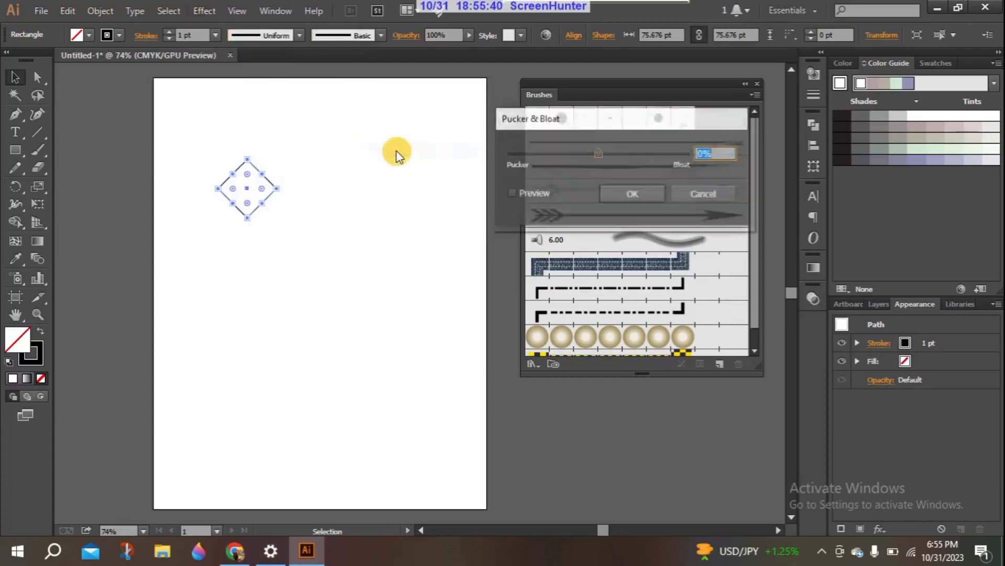
left_click(549, 189)
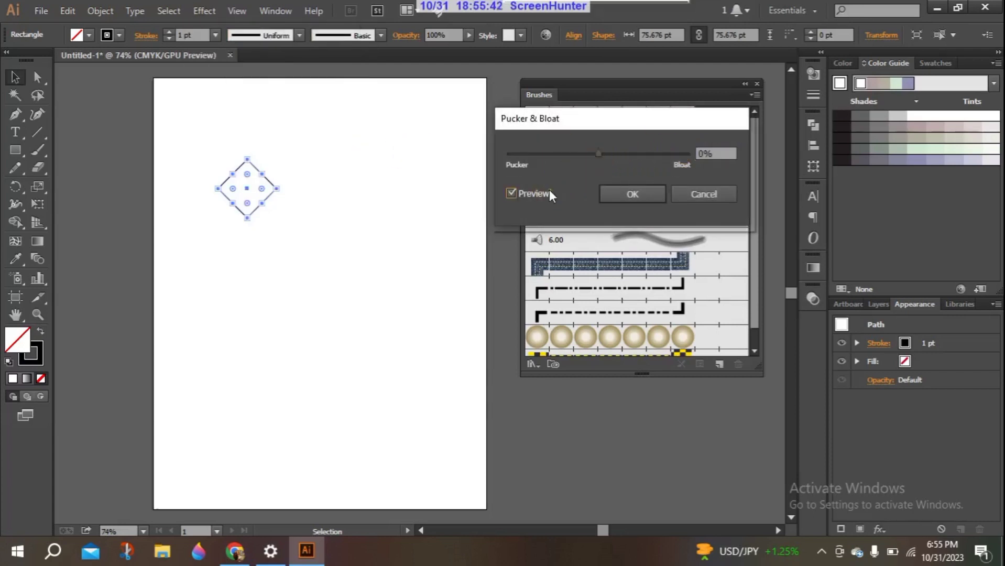
mouse_move(596, 154)
left_mouse_down()
mouse_move(558, 155)
mouse_move(582, 152)
left_mouse_up()
left_click(645, 197)
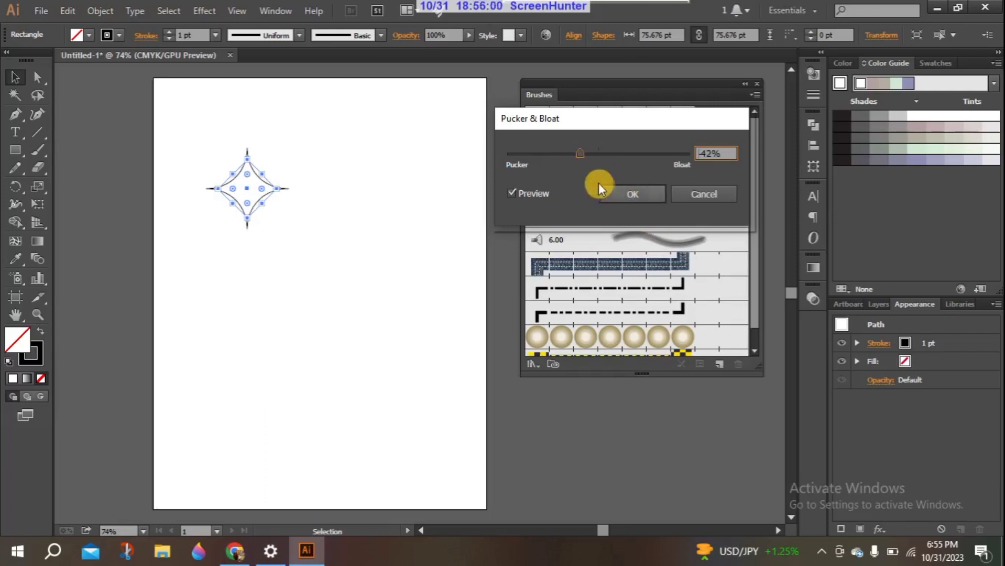
left_click(626, 195)
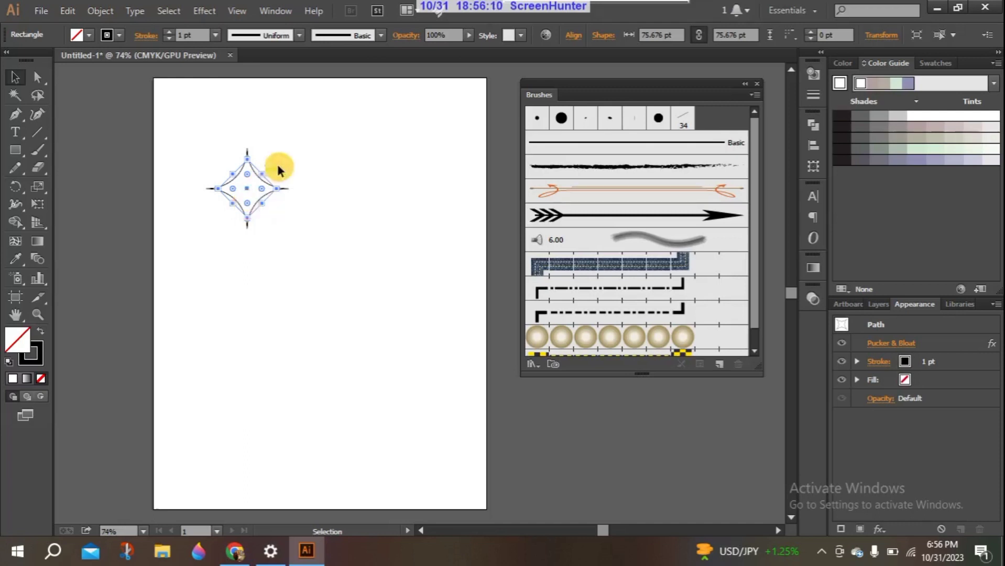
Step: Swap the star's fill and stroke so it has a black fill and no stroke, and deselect it
left_click(39, 334)
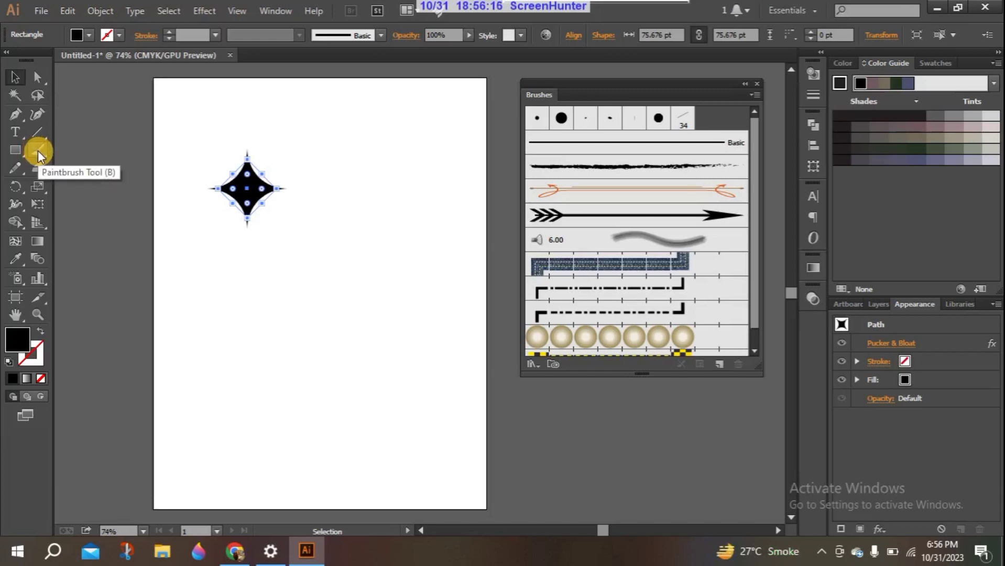
left_click(259, 201)
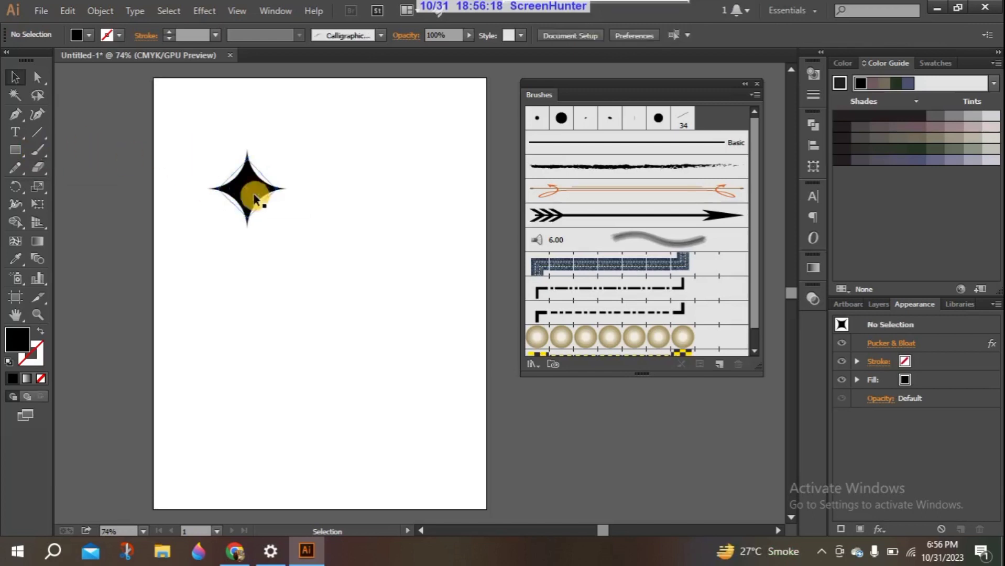
left_click(281, 245)
Step: Start a new scatter brush from the black star and move its options dialog clear of the artwork
left_click(239, 193)
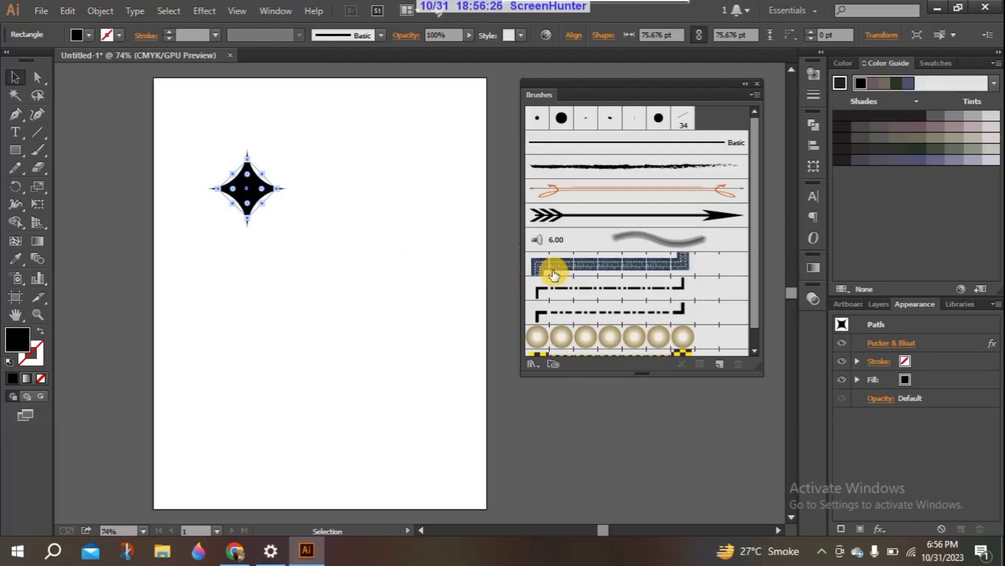
left_click(718, 363)
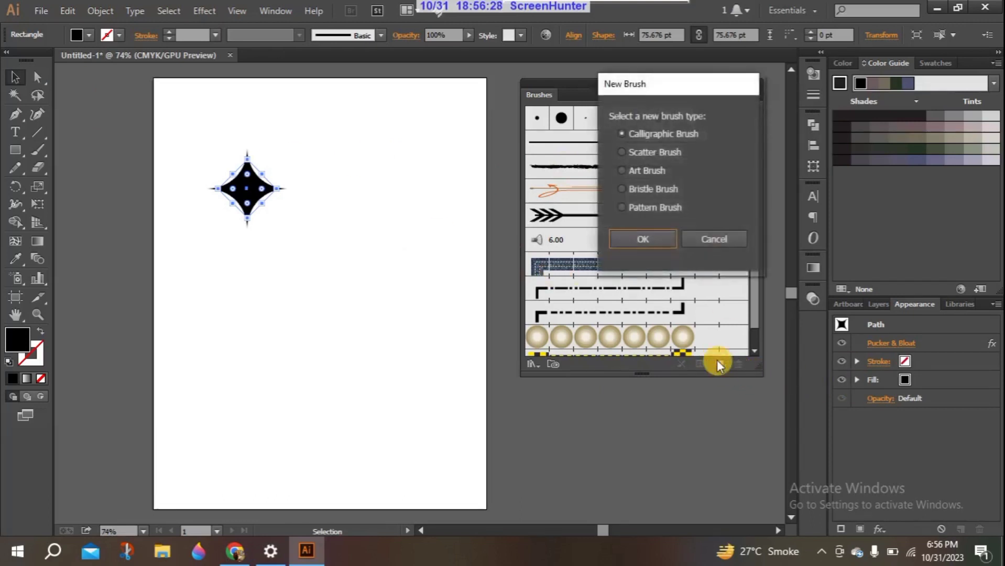
left_click(646, 151)
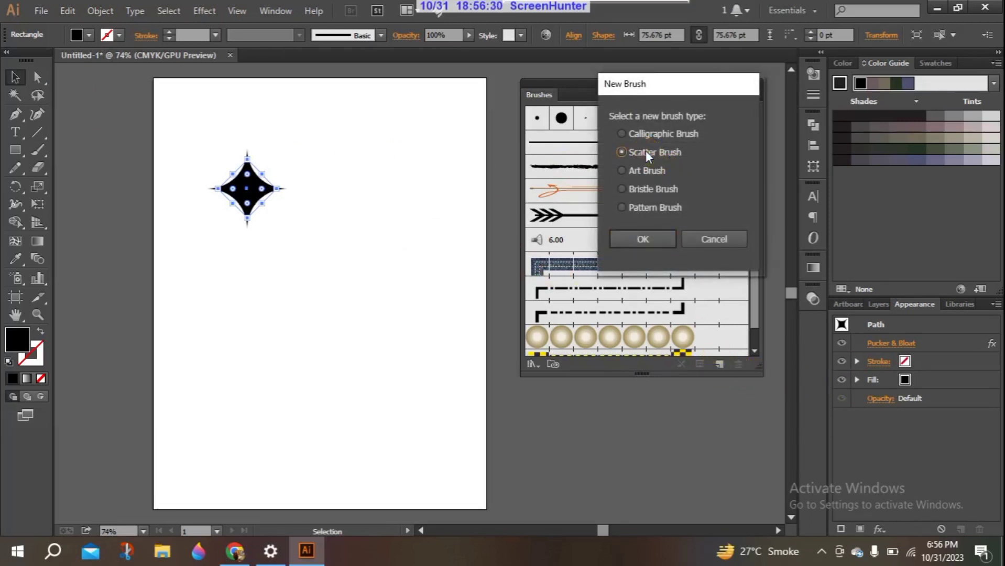
left_click(645, 239)
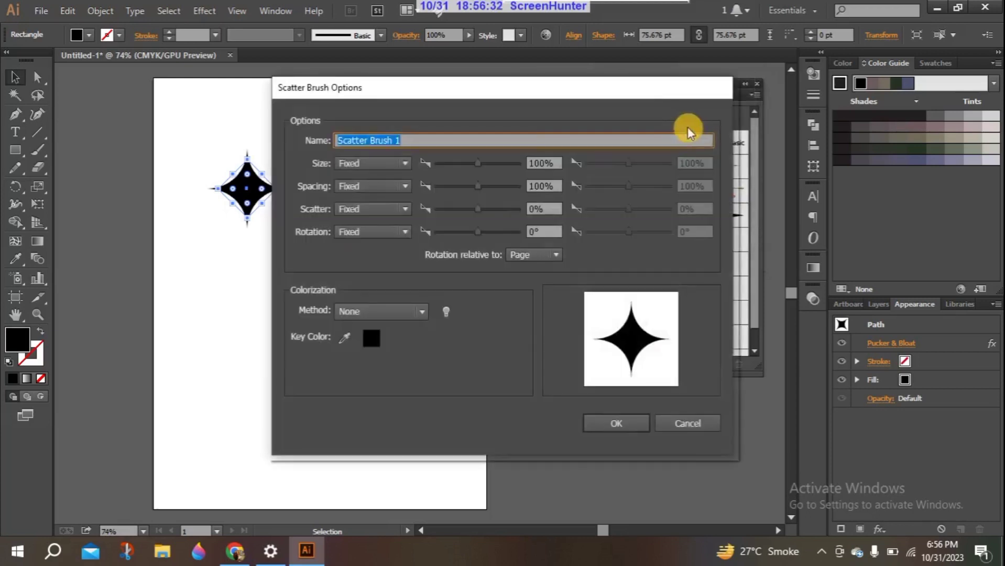
mouse_move(450, 87)
left_mouse_down()
mouse_move(691, 99)
mouse_move(650, 76)
left_mouse_up()
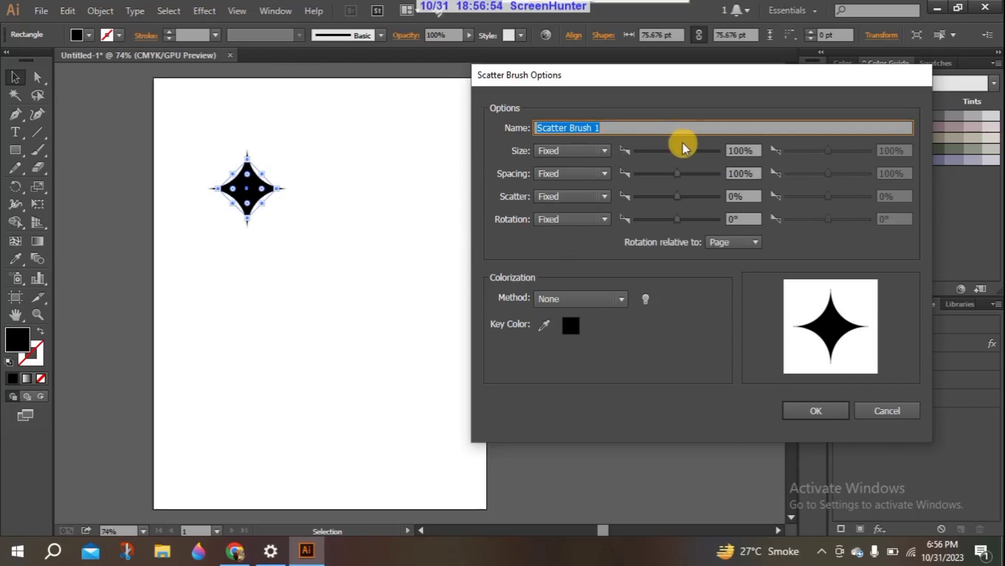
Step: Set the scatter brush's size to Random with a minimum of 20%
left_click(606, 151)
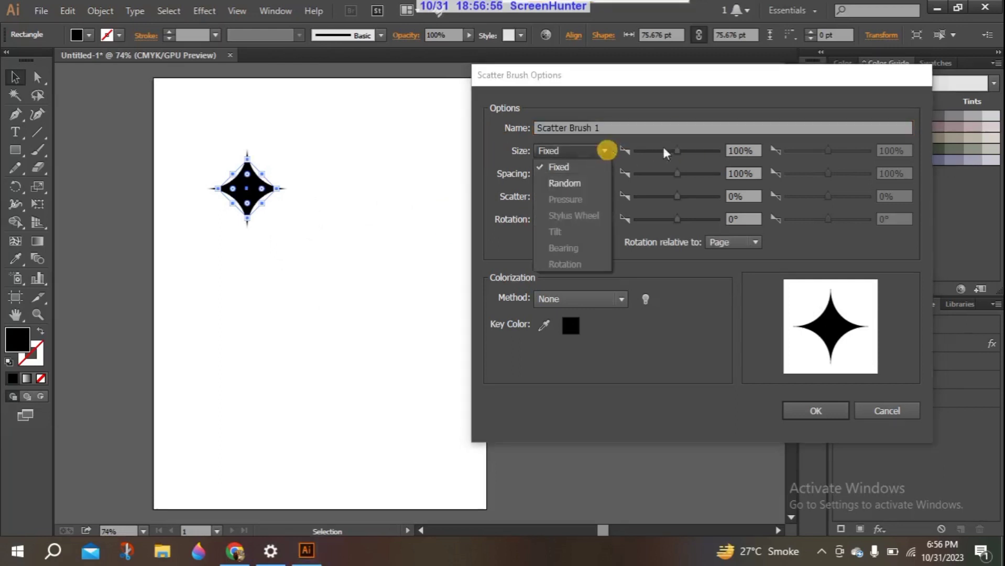
left_click(704, 154)
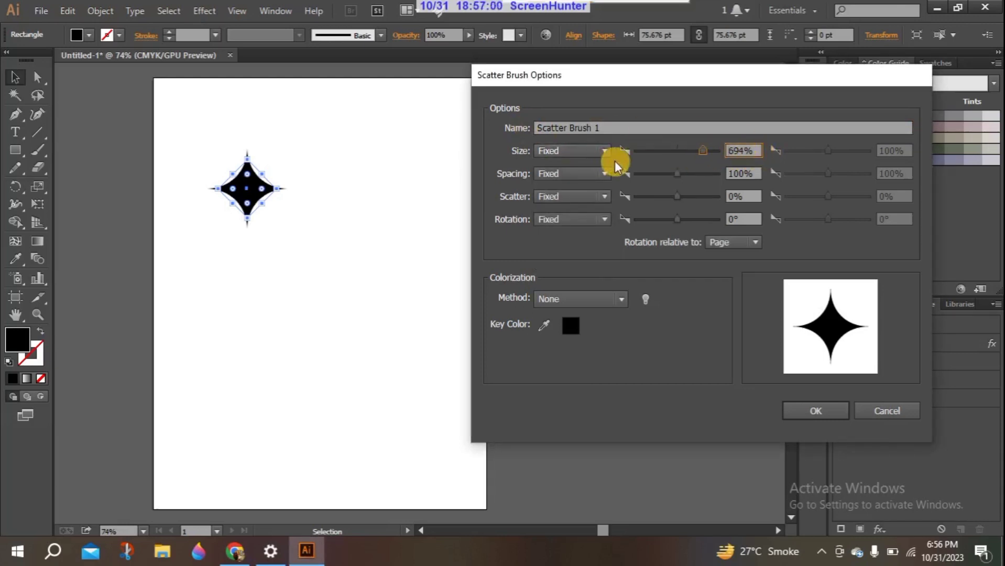
left_click(606, 151)
left_click(571, 184)
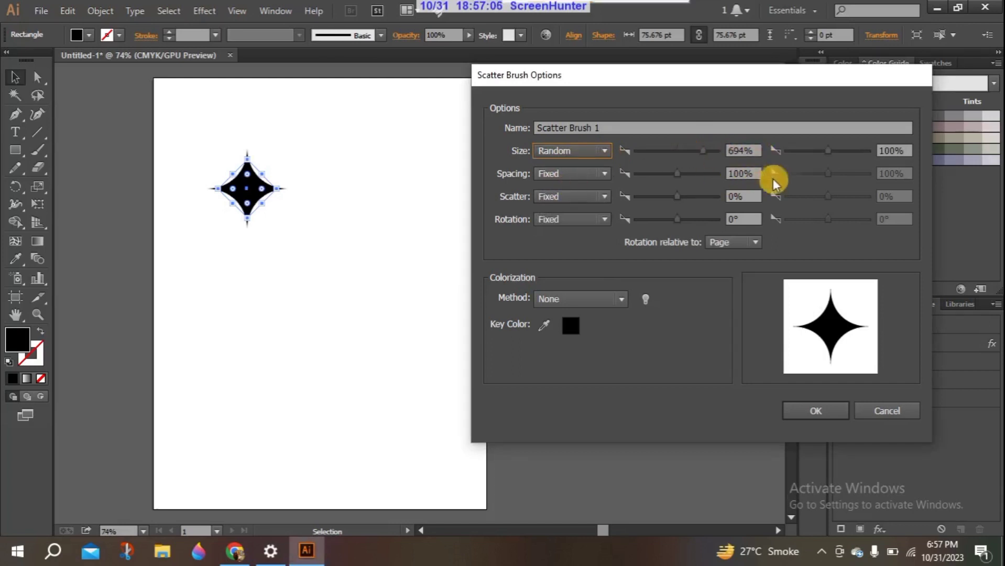
double_click(757, 149)
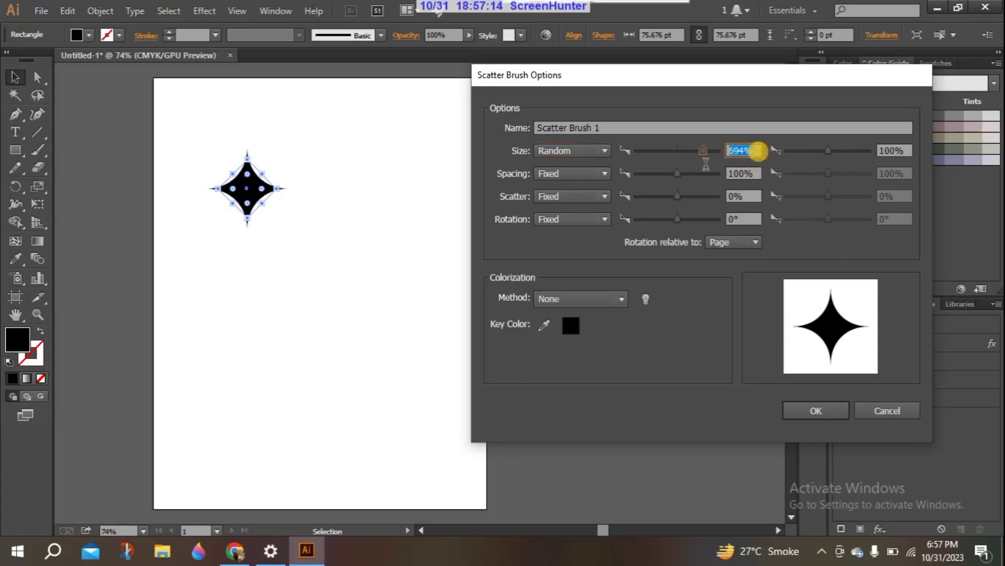
key("BackSpace")
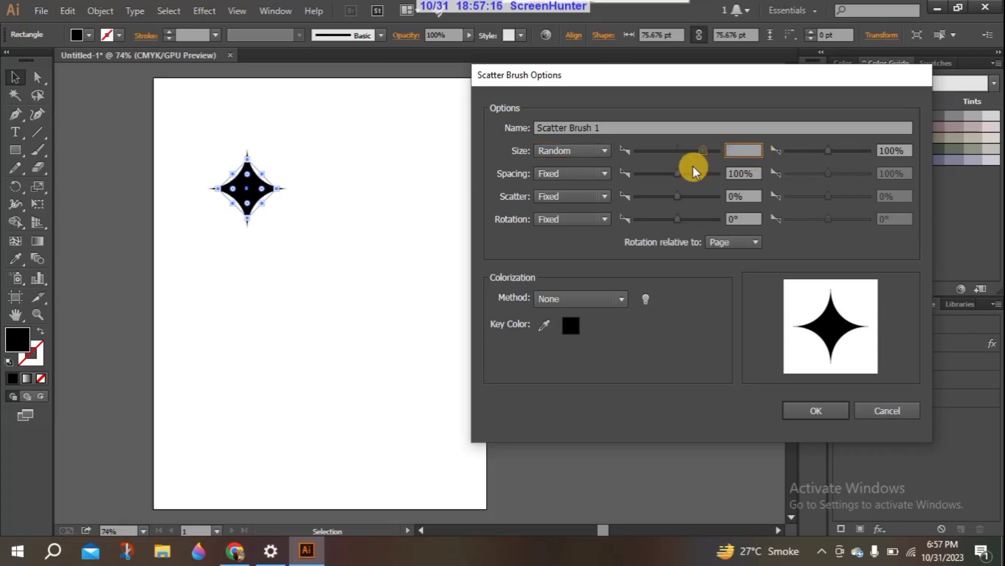
type("30")
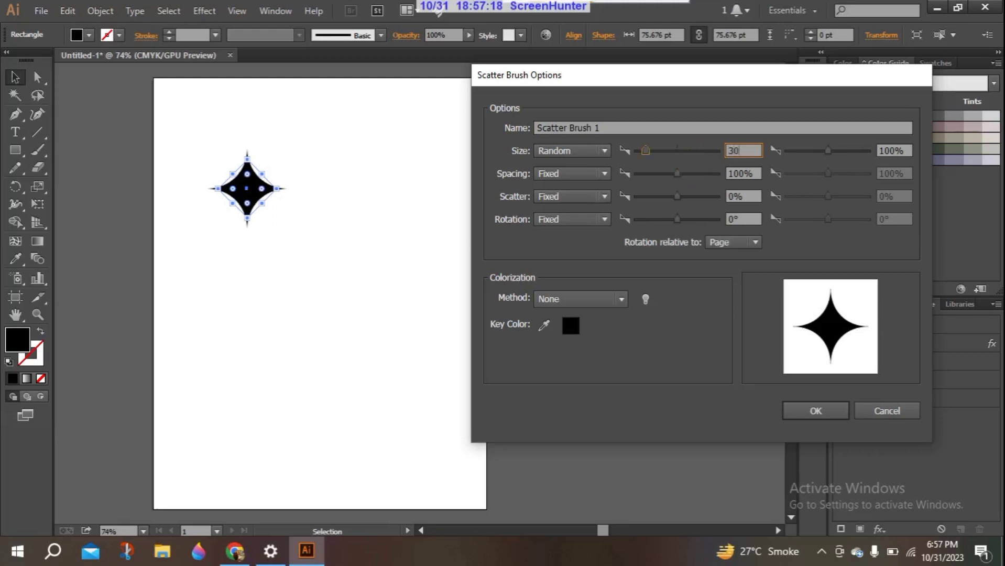
key("BackSpace")
type("20")
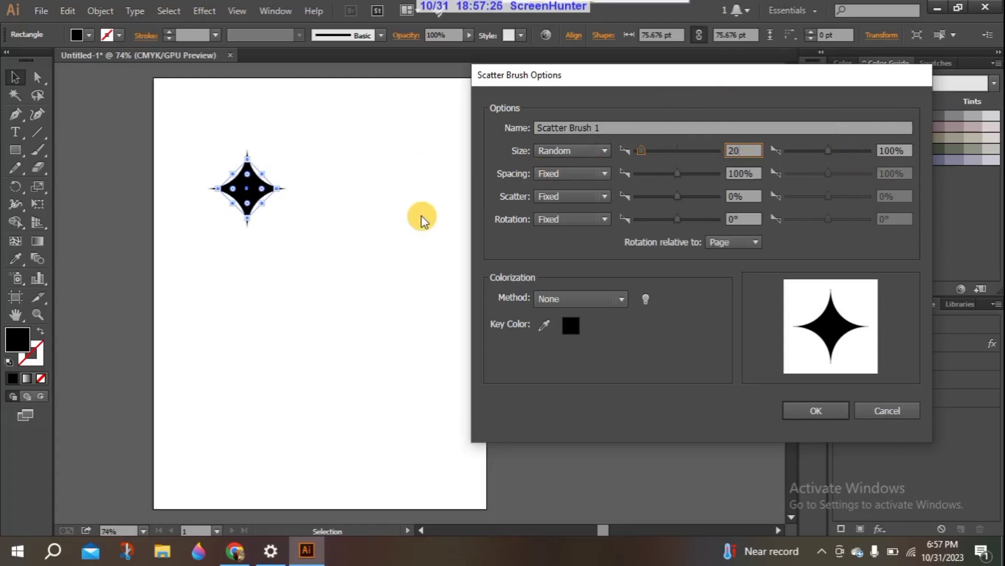
Step: Set the scatter brush's spacing to Random with a range of 40% to 70%
left_click(604, 174)
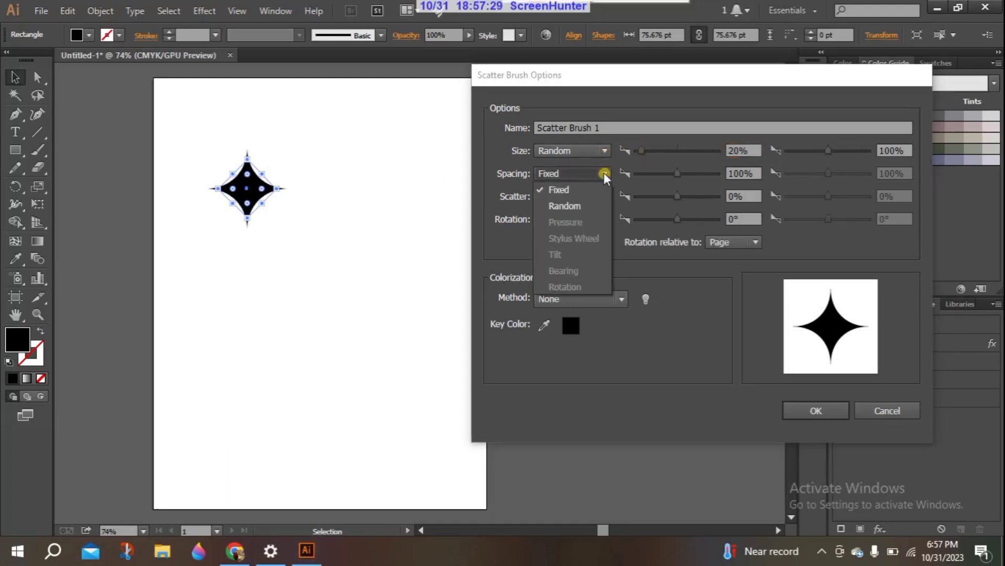
left_click(571, 206)
double_click(746, 174)
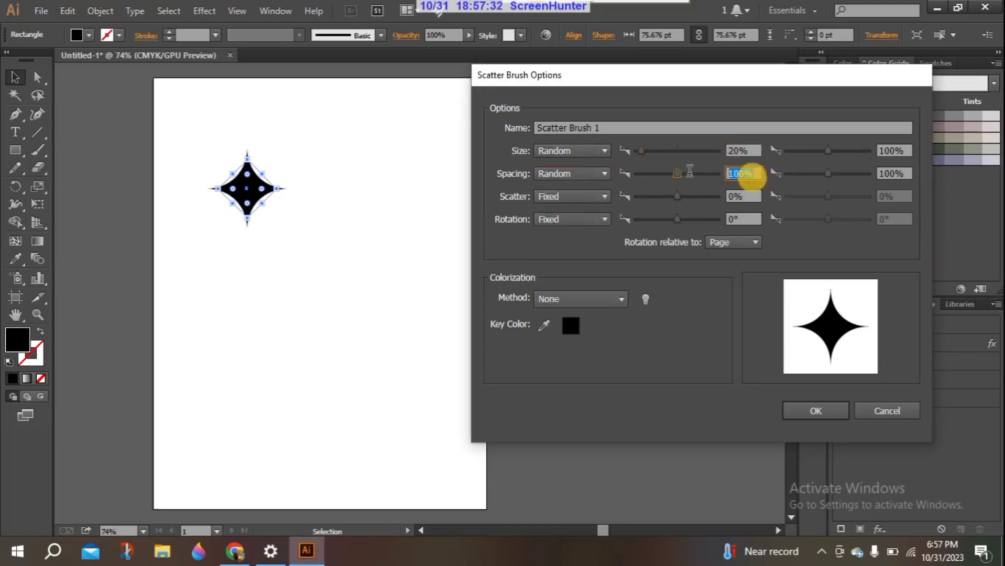
key("BackSpace")
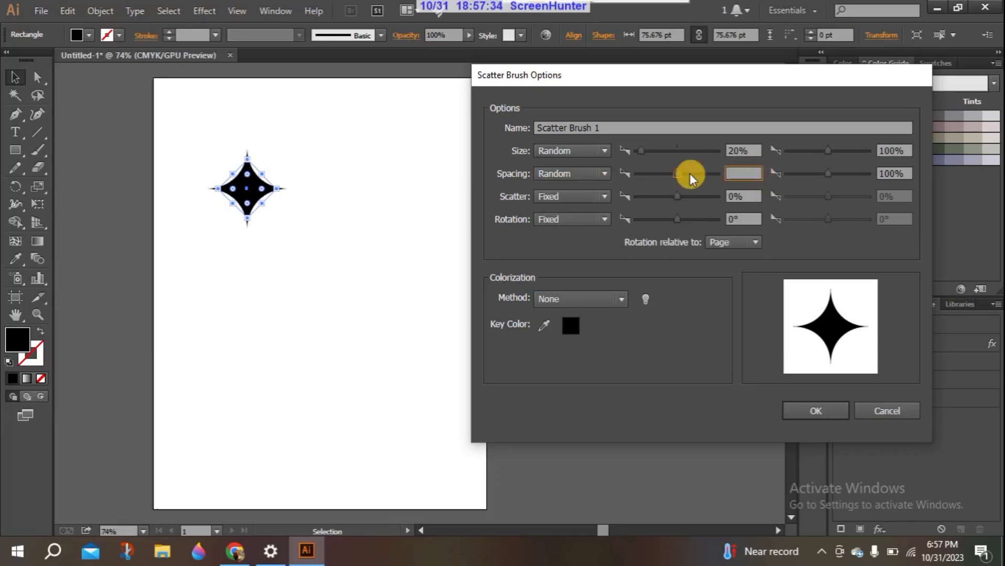
type("40")
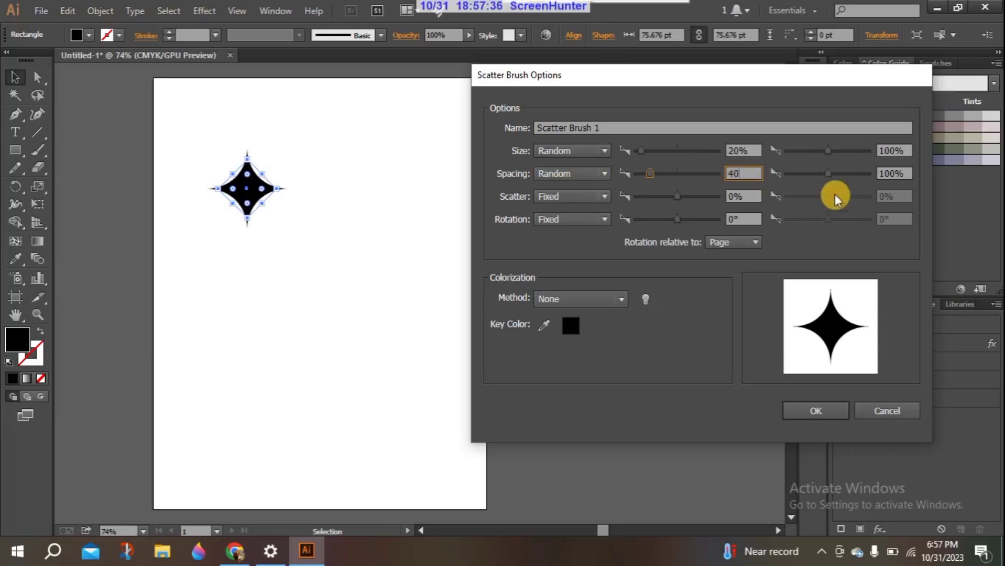
double_click(905, 173)
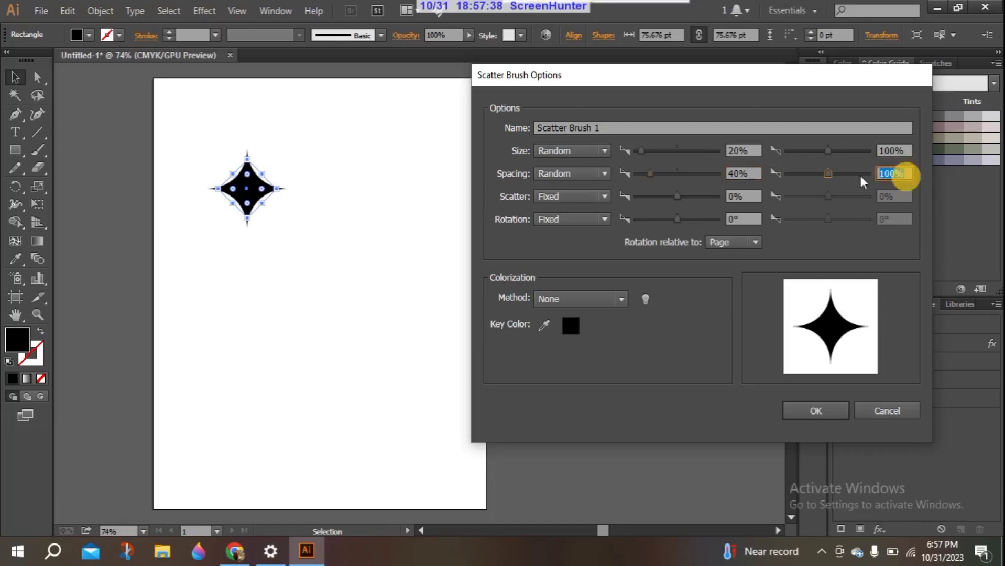
key("BackSpace")
type("50")
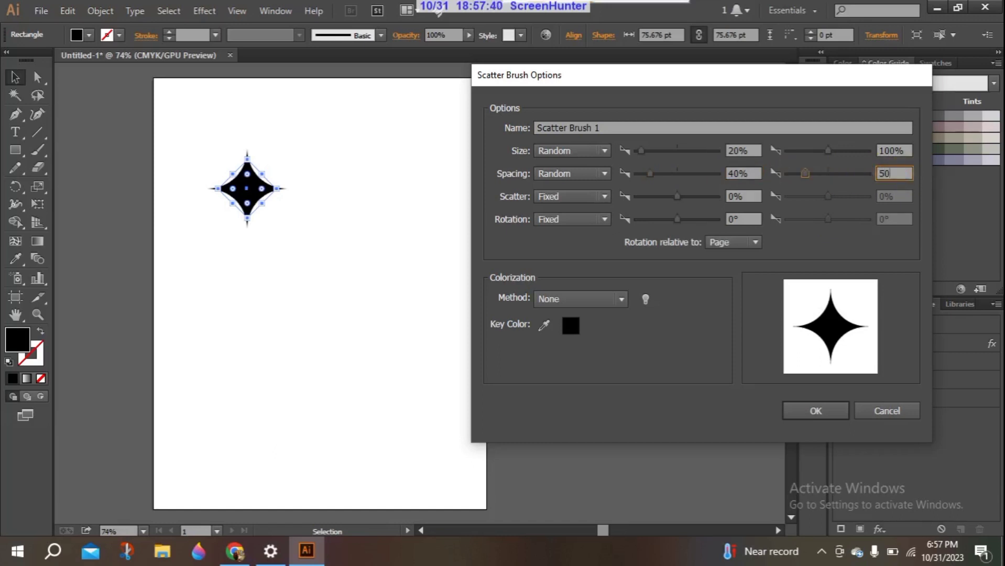
key("BackSpace")
key("BackSpace")
type("70")
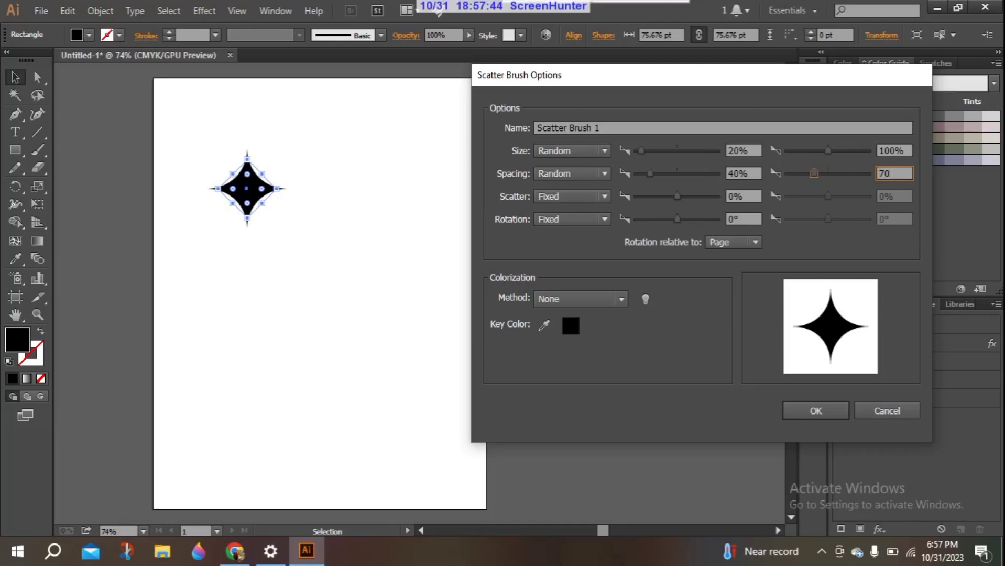
Step: Set the scatter brush's scatter to Random with a range of 20% to 100%
left_click(601, 197)
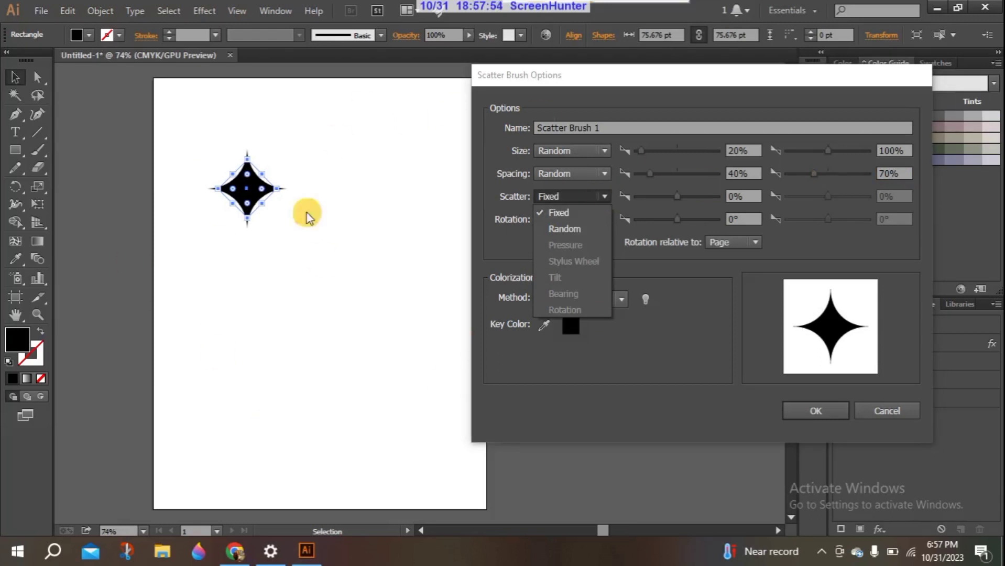
left_click(578, 233)
left_click(743, 196)
key("BackSpace")
type("2")
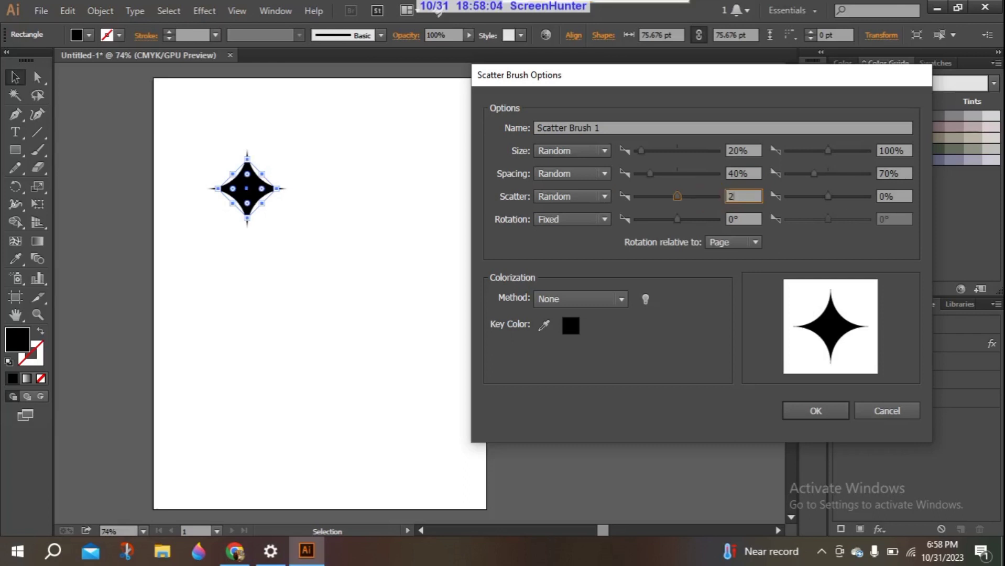
left_click(894, 196)
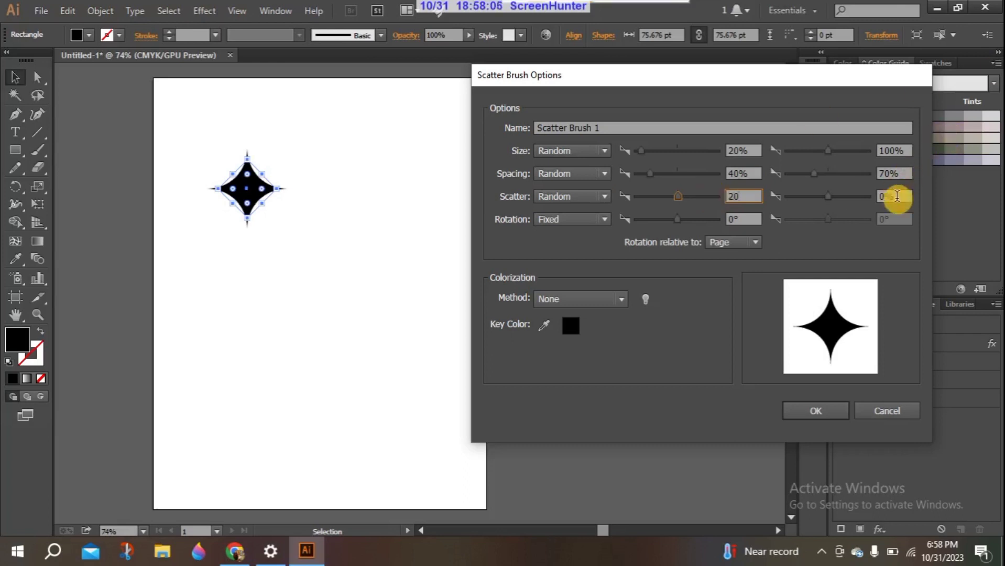
type("100")
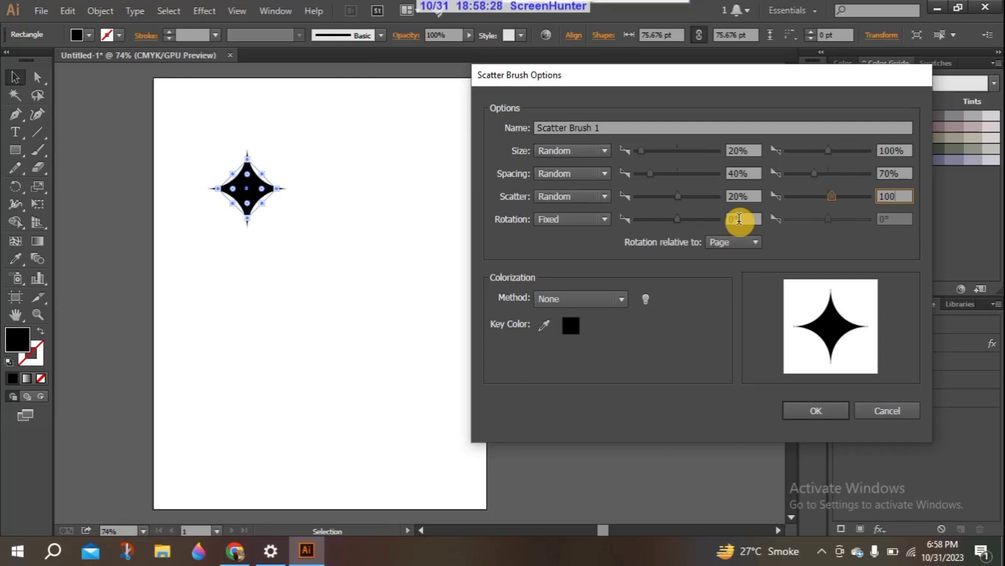
Step: Set the scatter brush's rotation to Random with a range of 40° to 100°
left_click(739, 219)
left_click(610, 220)
left_click(592, 223)
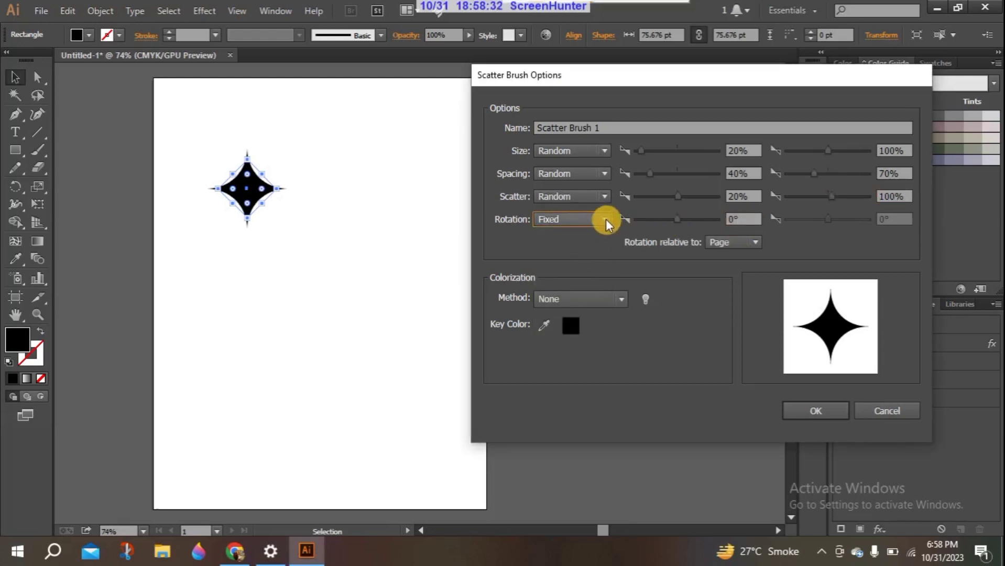
left_click(586, 247)
left_click_drag(748, 219, 709, 219)
key("BackSpace")
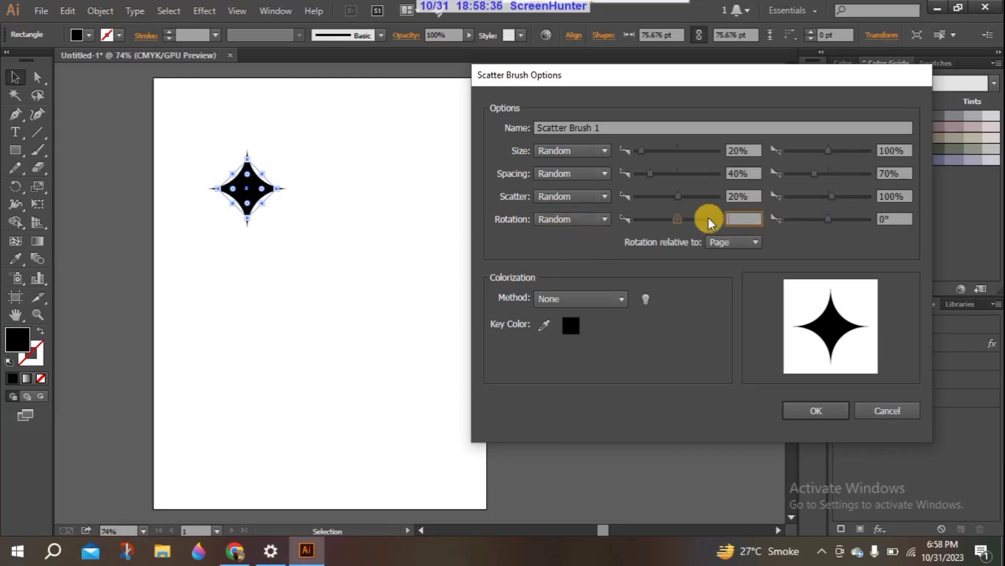
type("40")
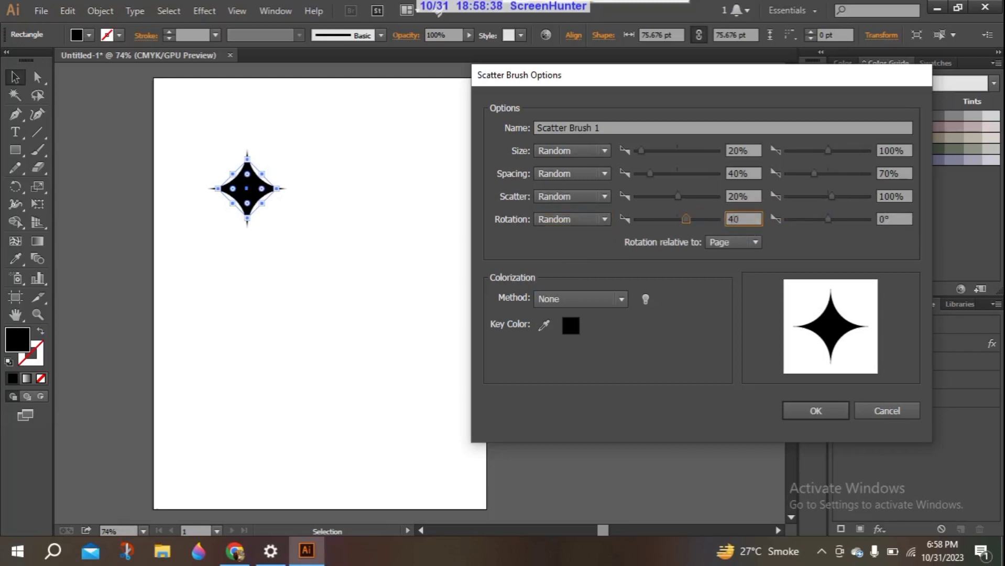
left_click(891, 219)
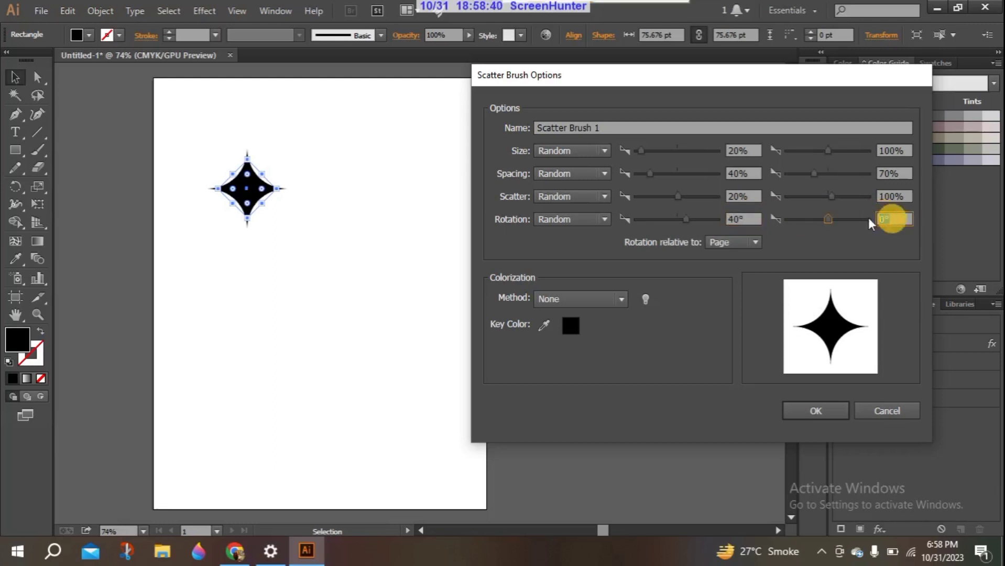
type("100")
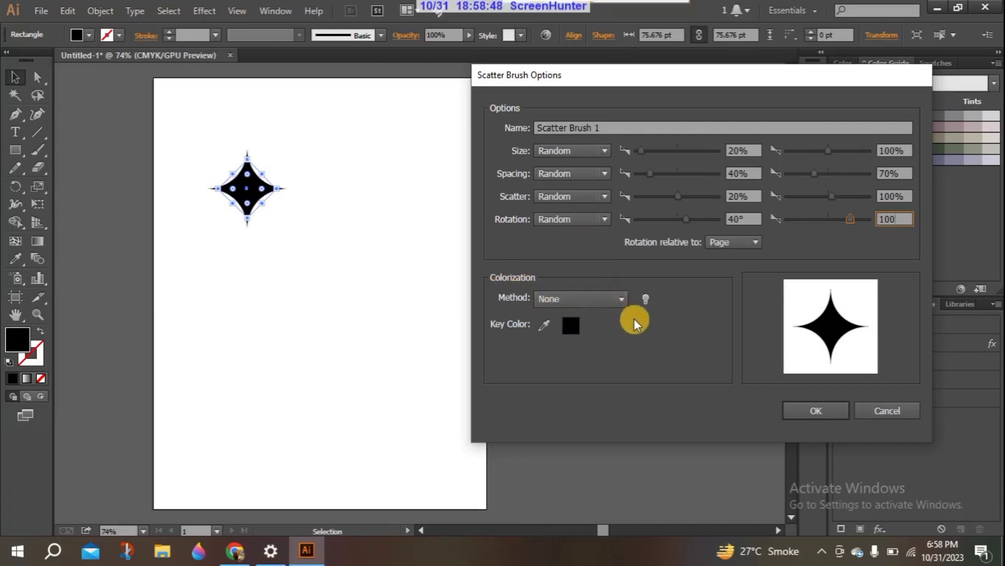
Step: Review the colorization tips and set the scatter brush's colorization method to Tints
left_click(622, 296)
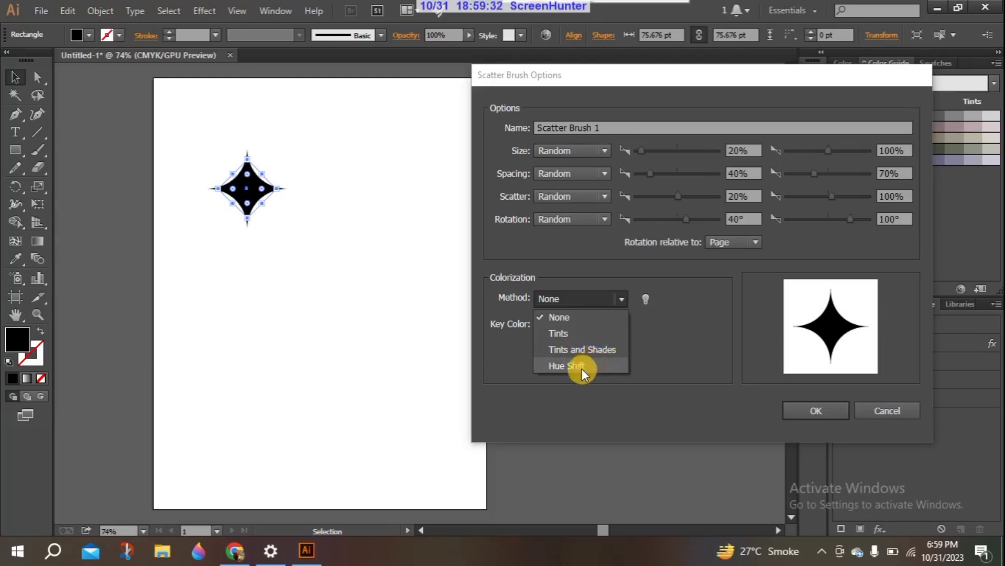
left_click(645, 313)
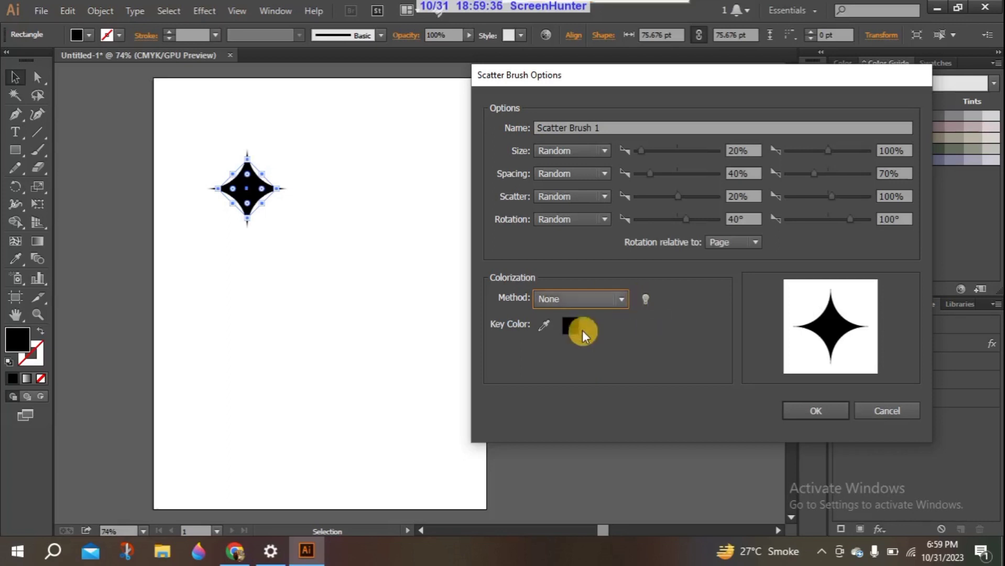
left_click(545, 324)
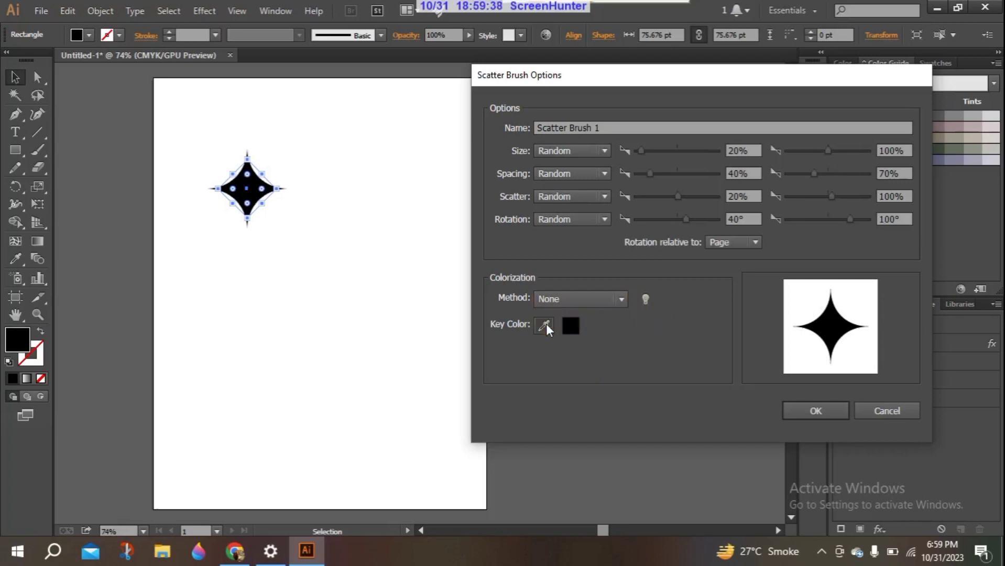
left_click(645, 299)
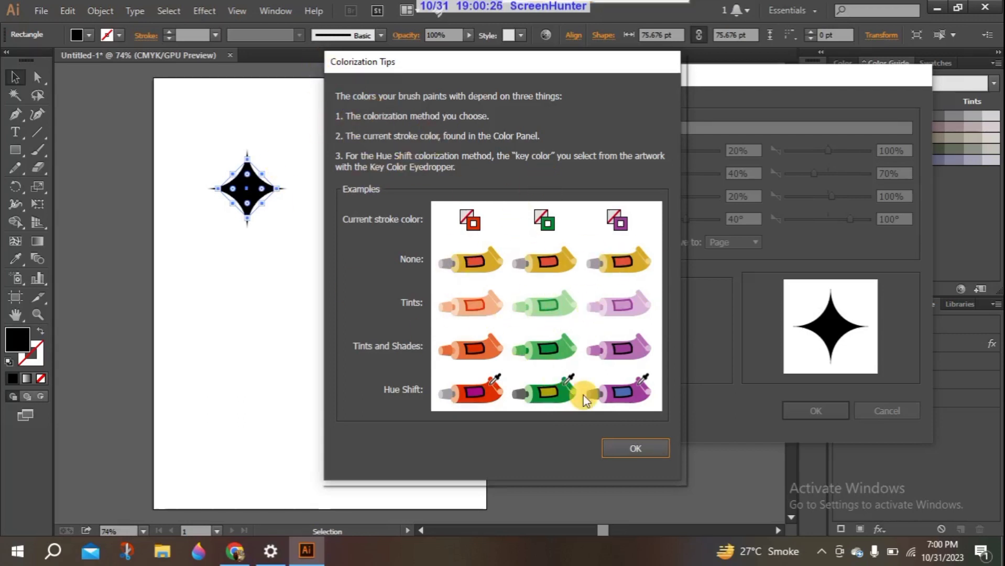
left_click(640, 448)
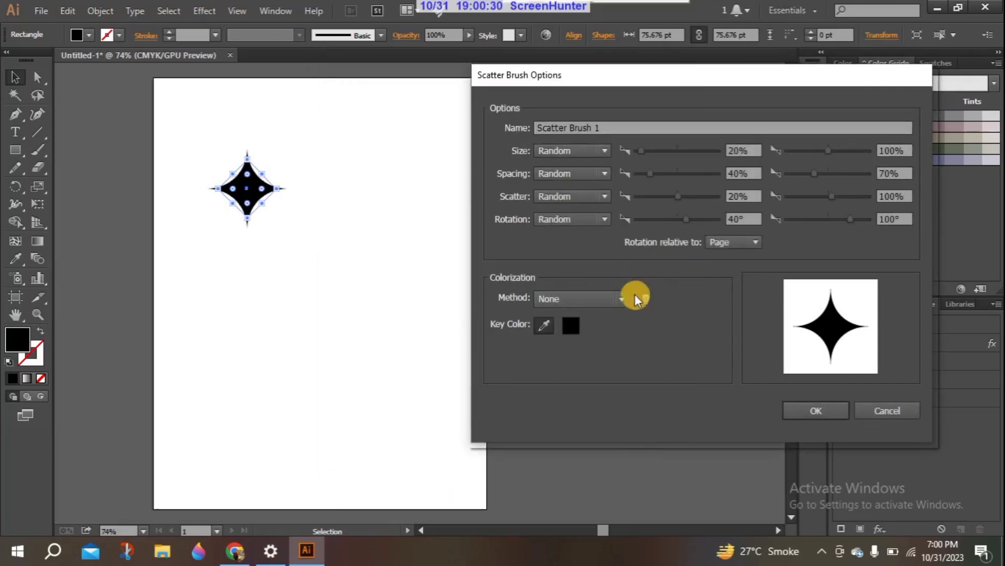
left_click(624, 297)
left_click(551, 334)
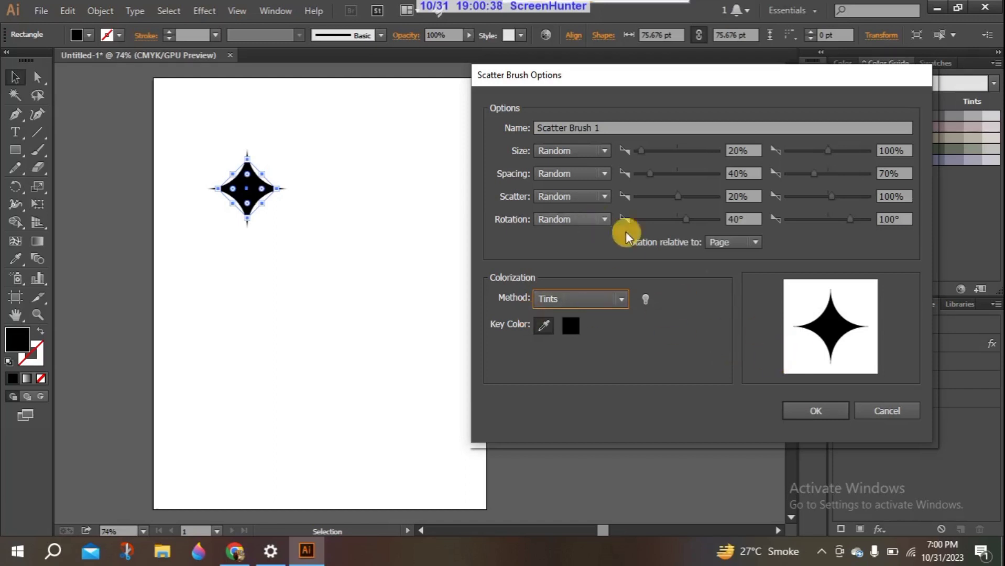
Step: Make the scatter brush's rotation relative to Path and create the brush
left_click(755, 243)
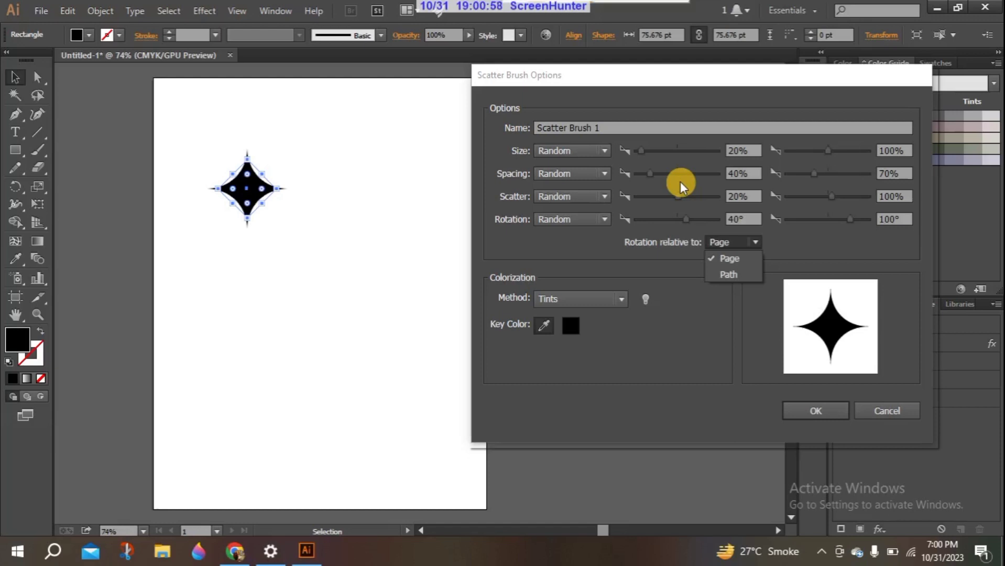
left_click(725, 271)
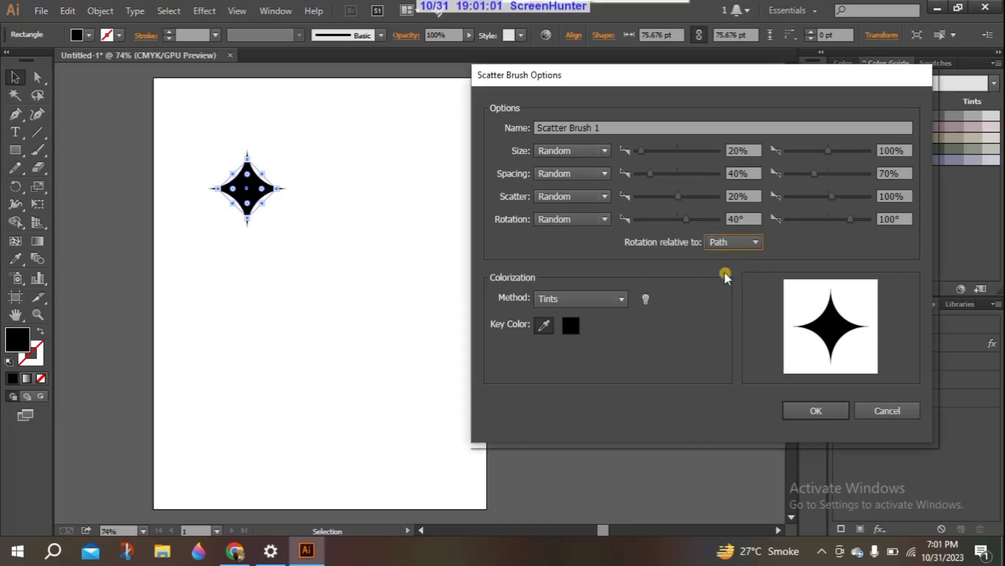
left_click(806, 408)
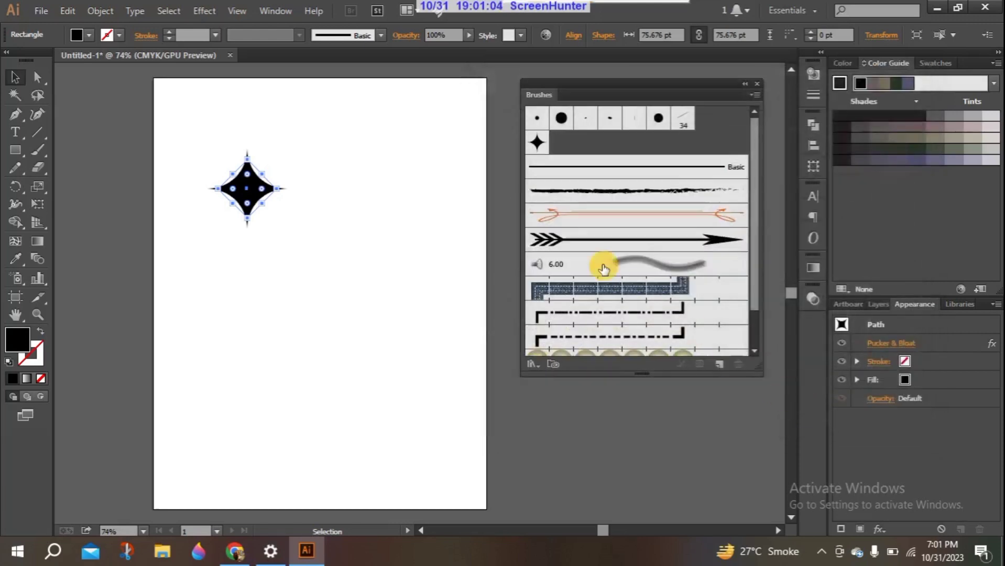
Step: Apply the new star scatter brush to the star and paint a large freehand stroke across the artboard with the Paintbrush tool
left_click(538, 143)
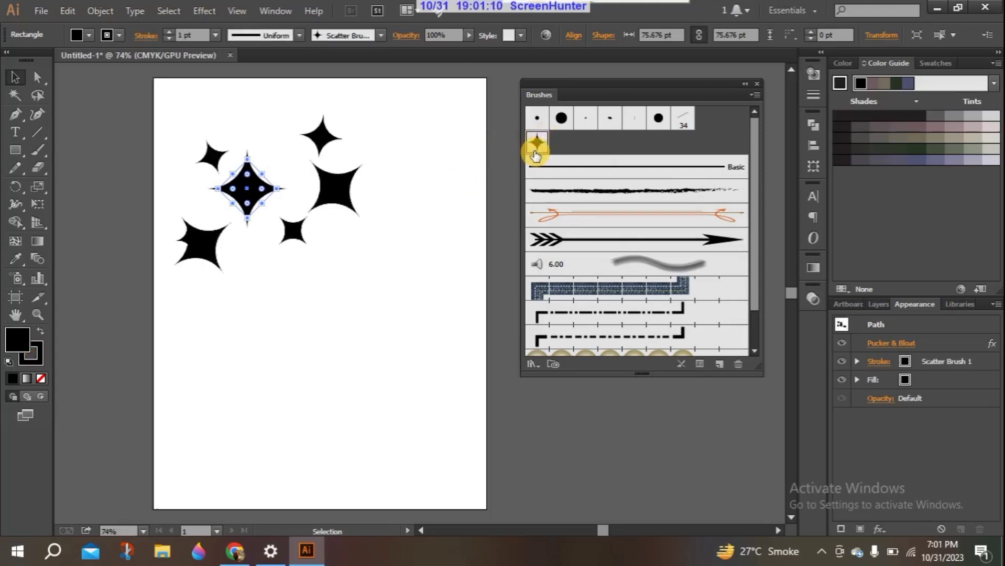
left_click(39, 150)
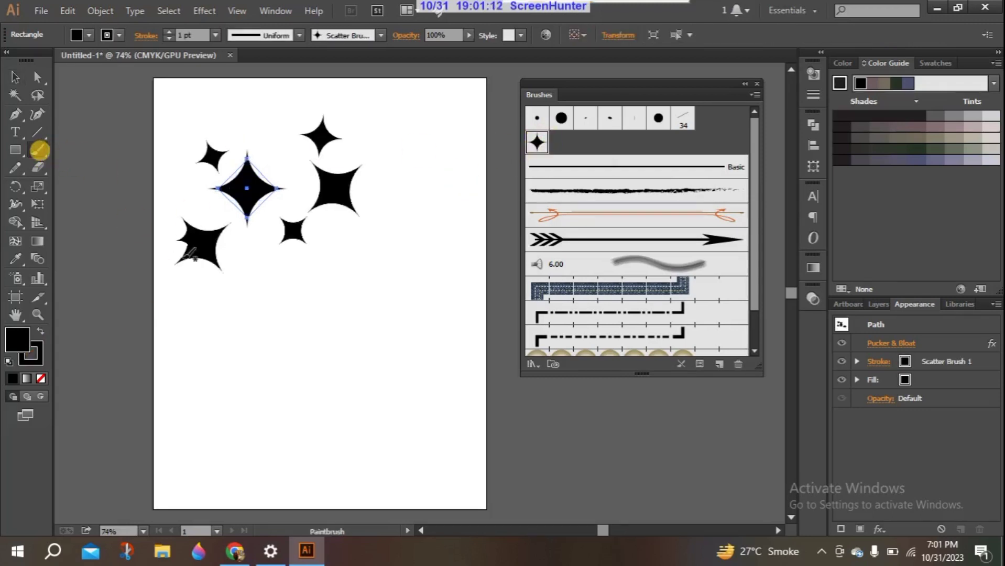
mouse_move(244, 371)
left_mouse_down()
mouse_move(242, 286)
mouse_move(366, 325)
mouse_move(295, 351)
mouse_move(353, 232)
mouse_move(434, 299)
left_mouse_up()
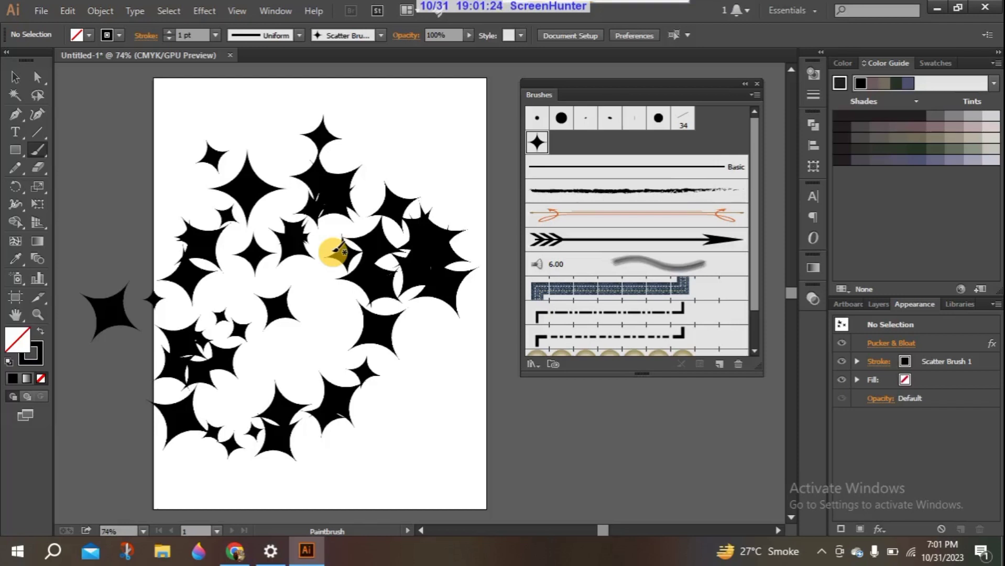
Step: Select all the star artwork and delete it to clear the artboard
left_click(14, 77)
left_click_drag(98, 129, 441, 408)
key("Delete")
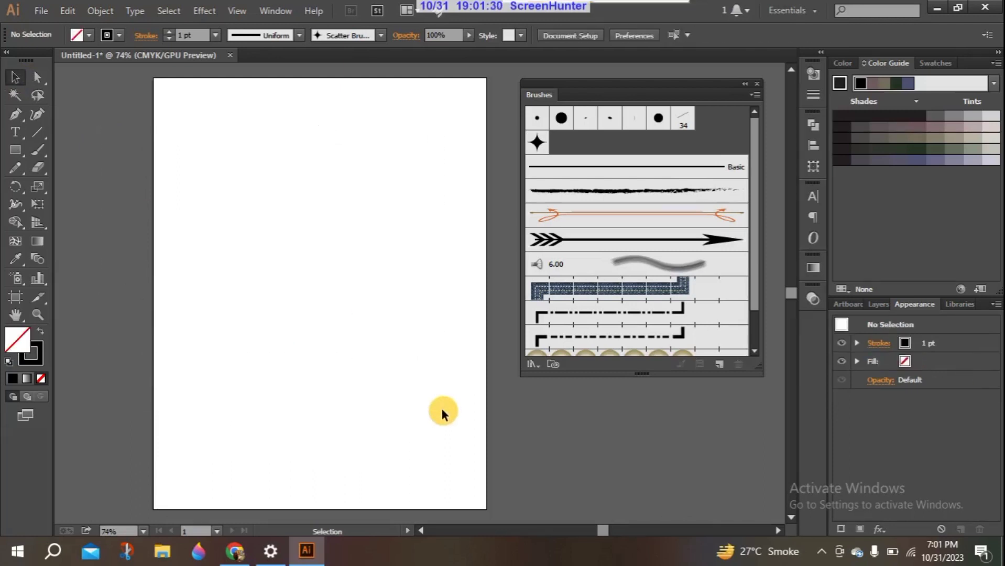
Step: Draw a looping path with the Pencil tool on the upper artboard and apply the star scatter brush to it
left_click(15, 169)
mouse_move(219, 257)
left_mouse_down()
mouse_move(261, 126)
mouse_move(299, 197)
left_mouse_up()
left_click_drag(307, 159, 440, 118)
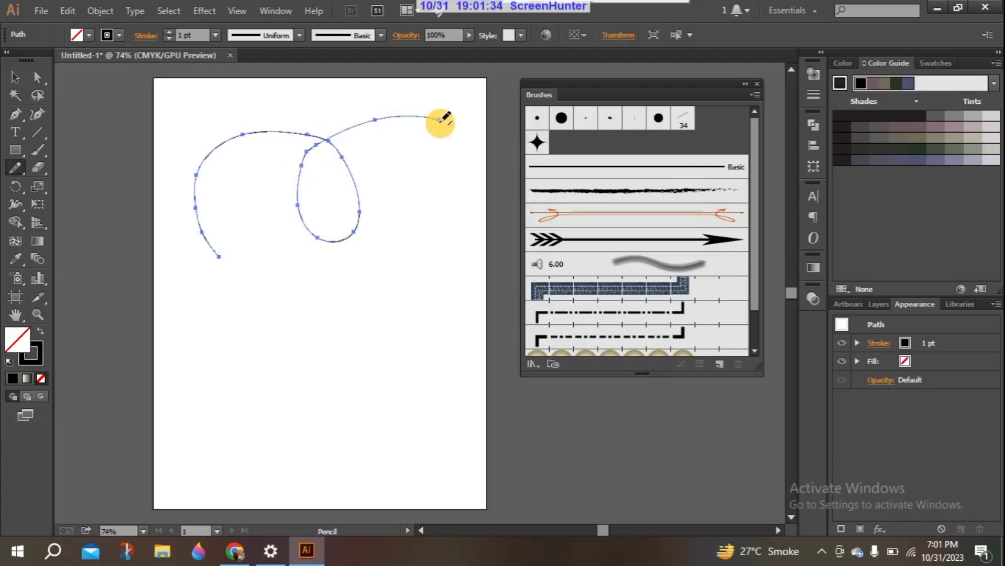
left_click(16, 78)
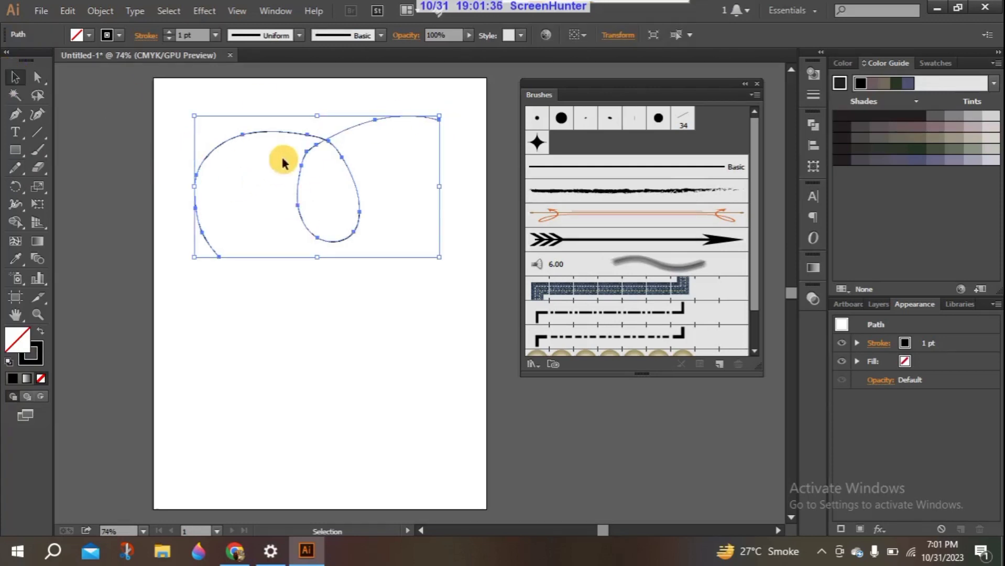
left_click(535, 145)
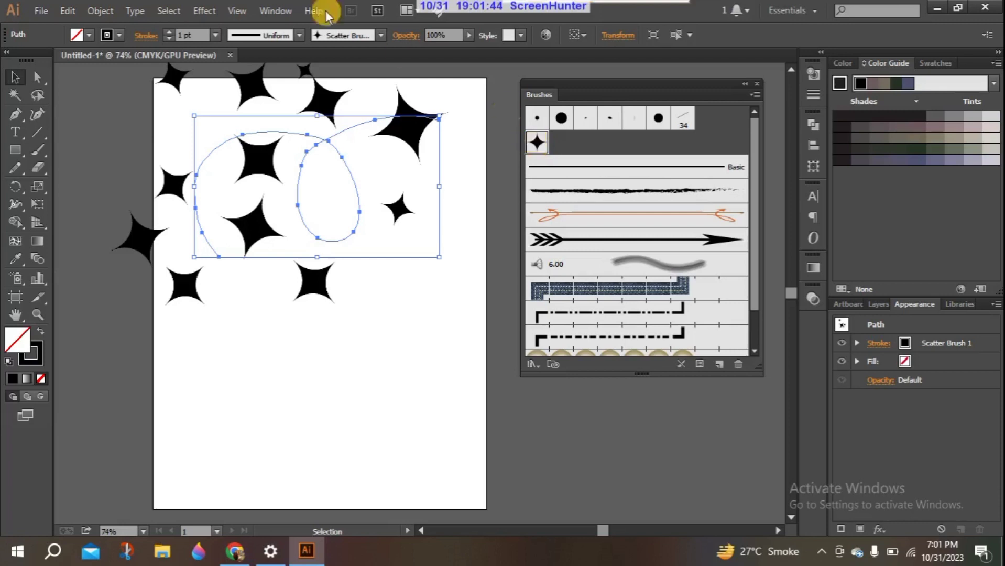
Step: Draw an open S-shaped path with the Pen tool on the lower artboard and apply the star scatter brush to it
left_click(16, 114)
left_click(201, 370)
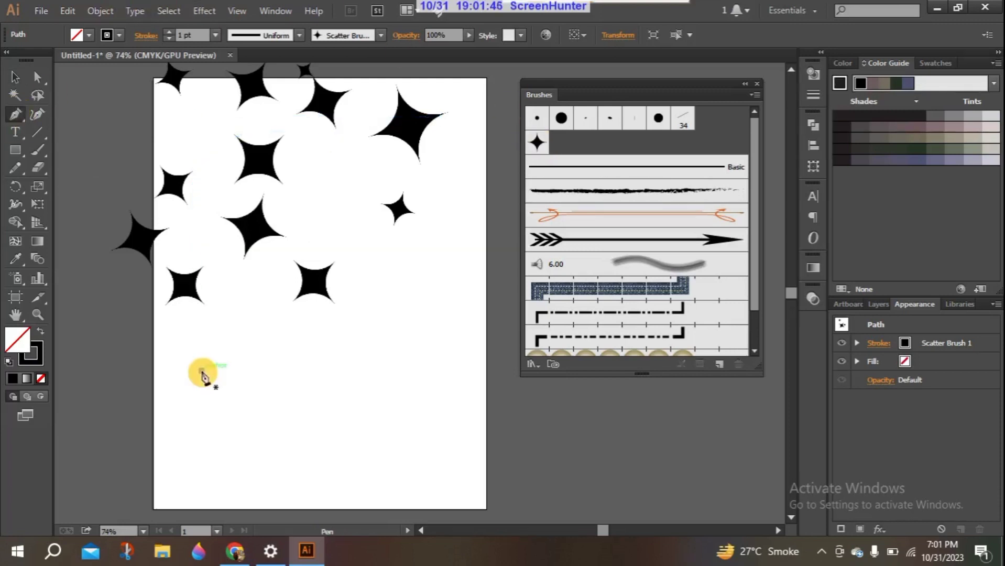
left_click_drag(332, 387, 375, 452)
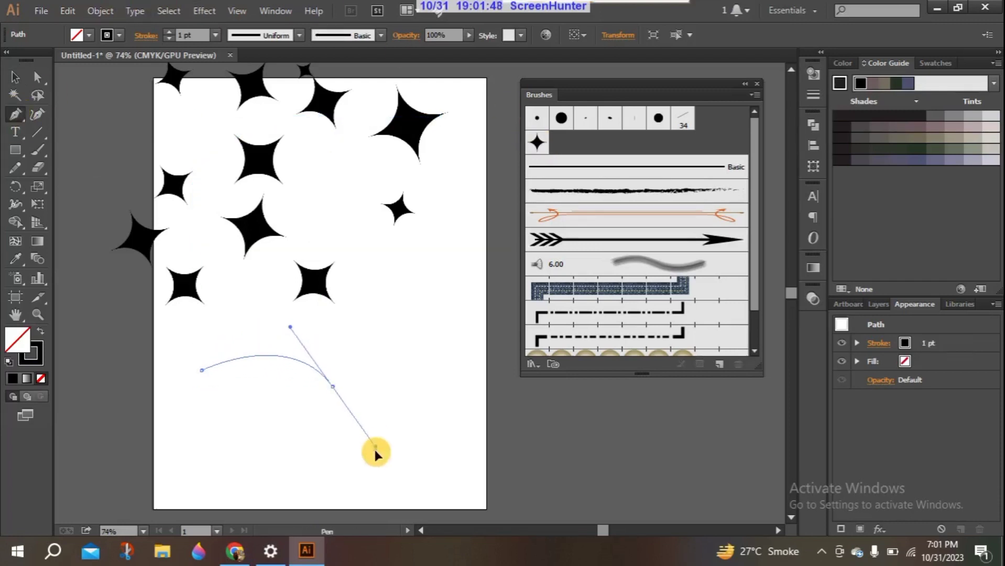
left_click_drag(458, 376, 458, 365)
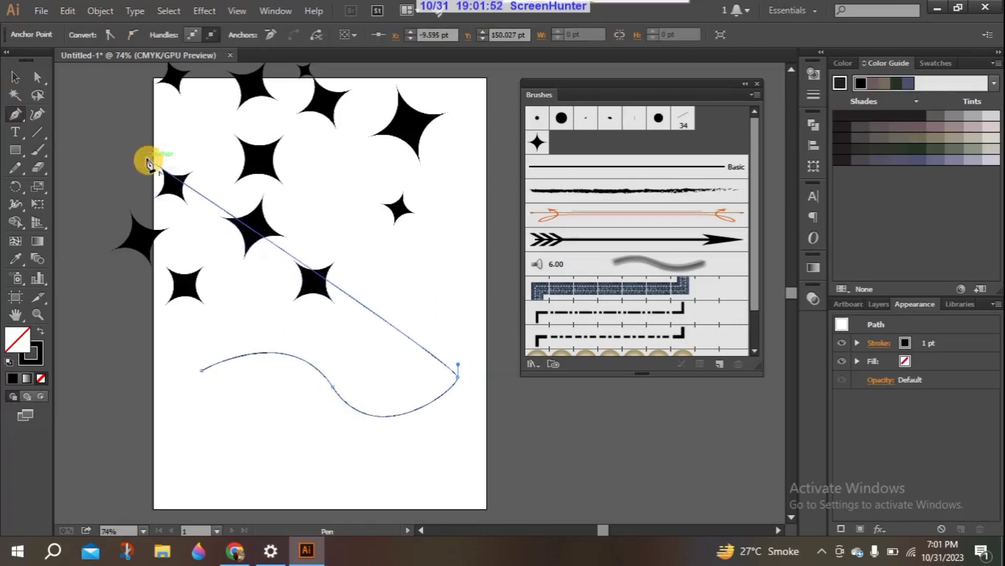
key("Escape")
left_click(16, 79)
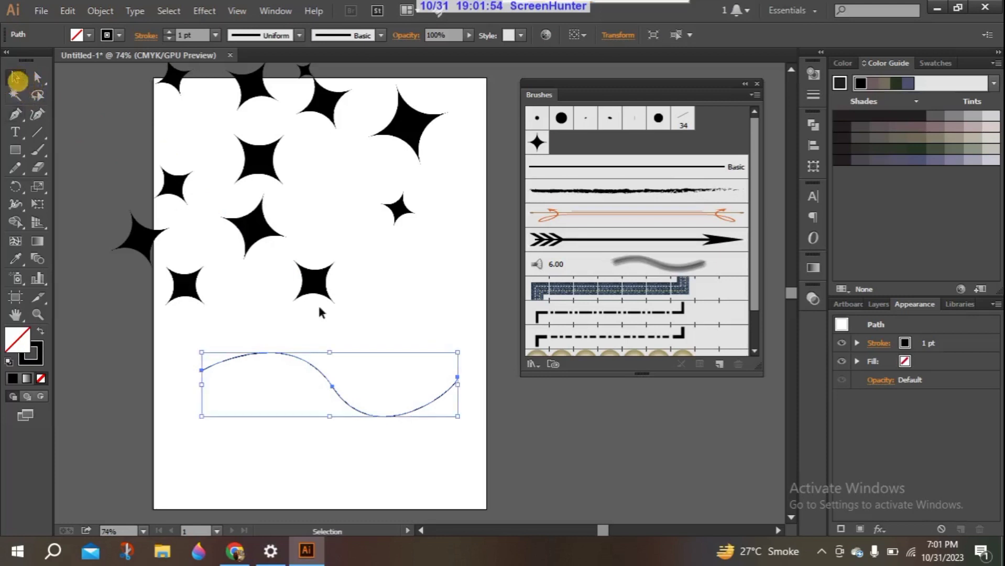
left_click(537, 142)
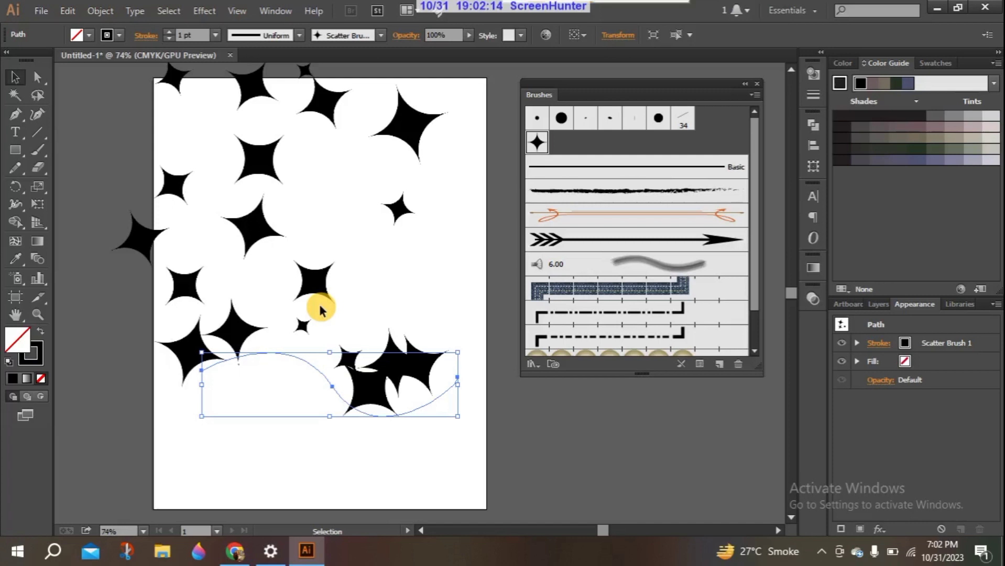
Step: Select both star-brushed paths and delete them from the artboard
left_click(14, 66)
left_click_drag(86, 68, 482, 443)
key("Delete")
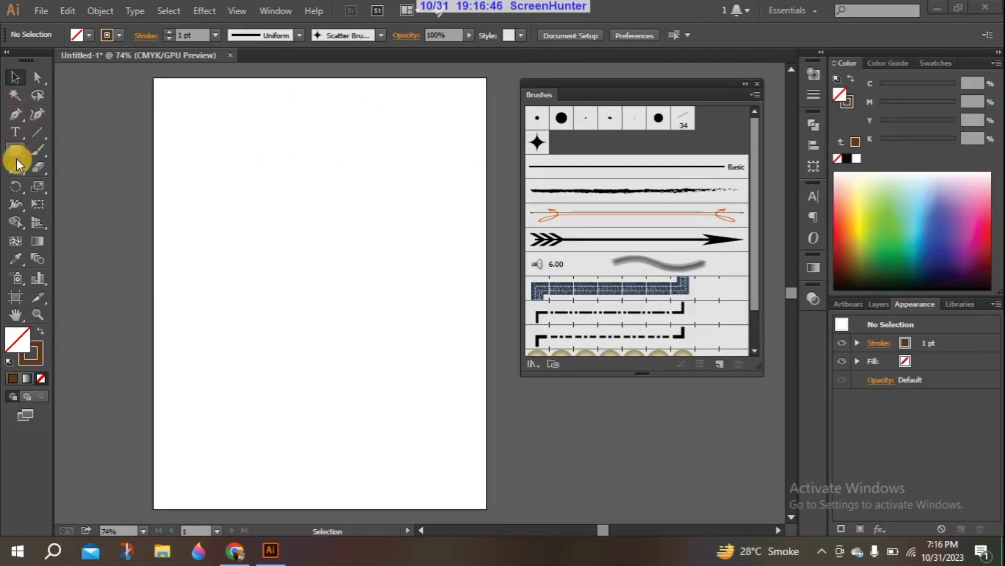
Step: Draw a wavy path across the upper artboard with the Pencil tool and delete it
left_click(21, 167)
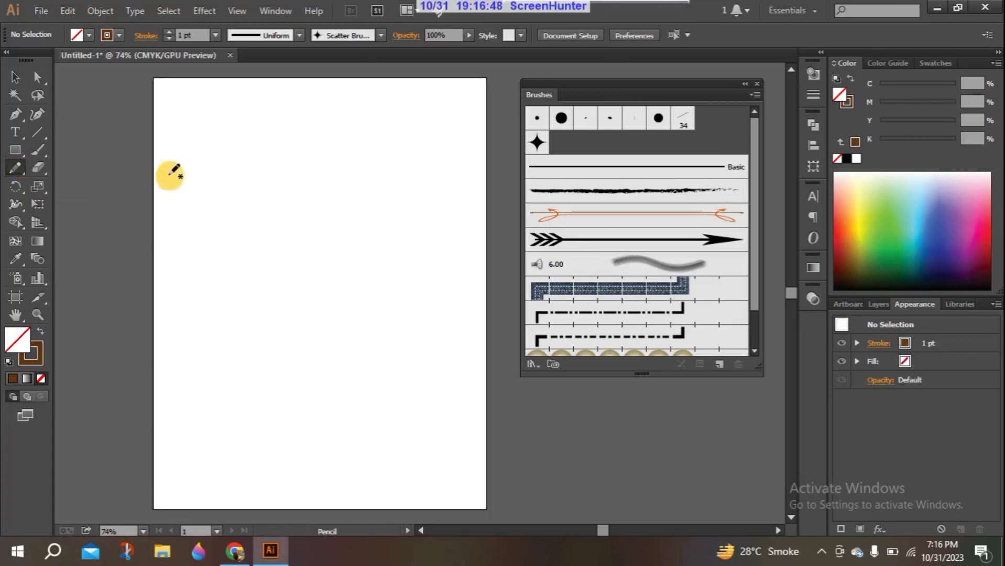
mouse_move(164, 174)
left_mouse_down()
mouse_move(164, 161)
mouse_move(218, 150)
mouse_move(231, 164)
left_mouse_up()
key("ctrl+z")
mouse_move(131, 150)
left_mouse_down()
mouse_move(217, 136)
mouse_move(264, 186)
mouse_move(325, 200)
mouse_move(381, 155)
mouse_move(445, 158)
left_mouse_up()
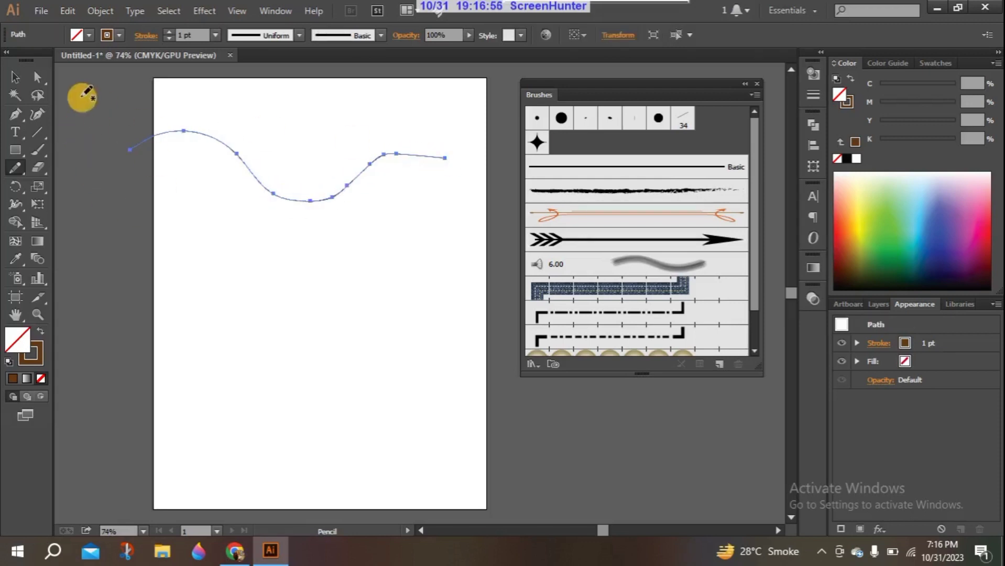
left_click(17, 78)
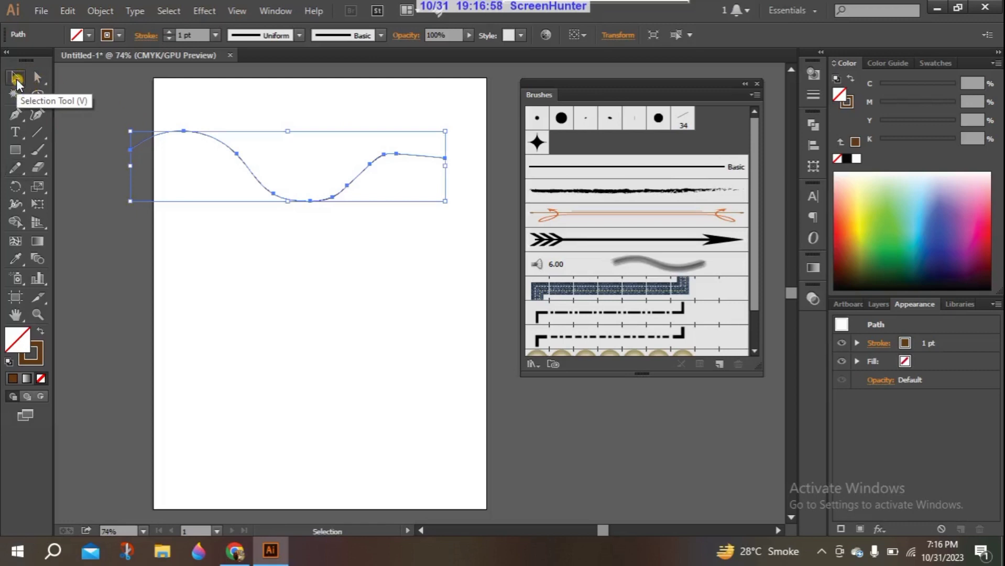
key("Delete")
Step: Draw a wavy freehand path from just outside the artboard's left edge with the Pencil tool and undo it
left_click(15, 166)
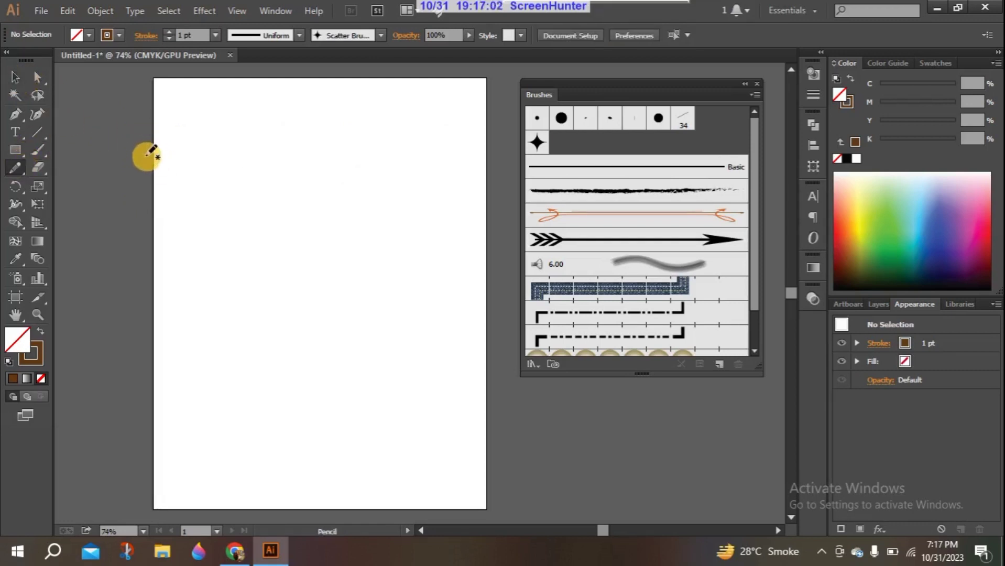
mouse_move(146, 152)
left_mouse_down()
mouse_move(202, 171)
mouse_move(266, 153)
mouse_move(335, 201)
mouse_move(391, 204)
mouse_move(422, 182)
left_mouse_up()
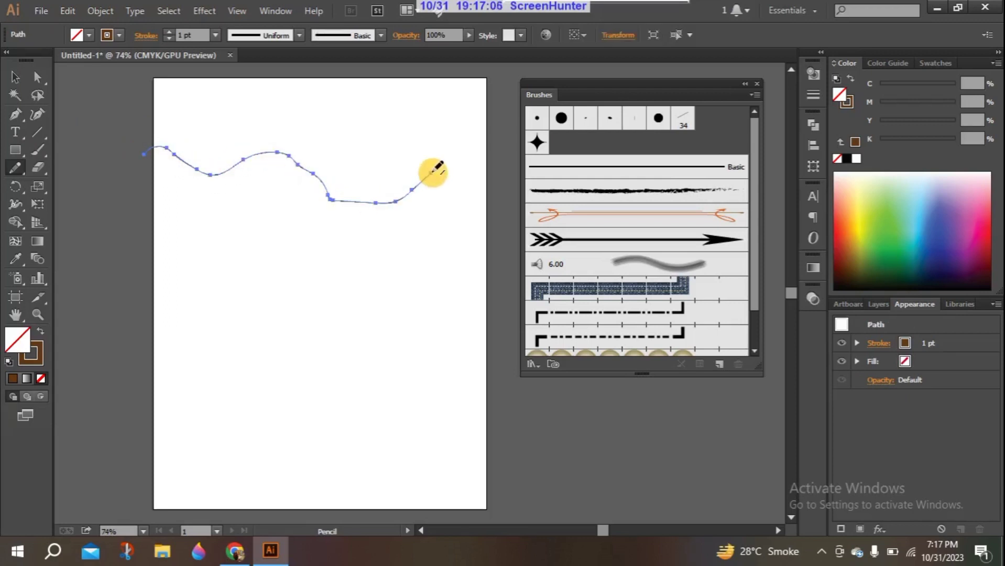
key("ctrl+z")
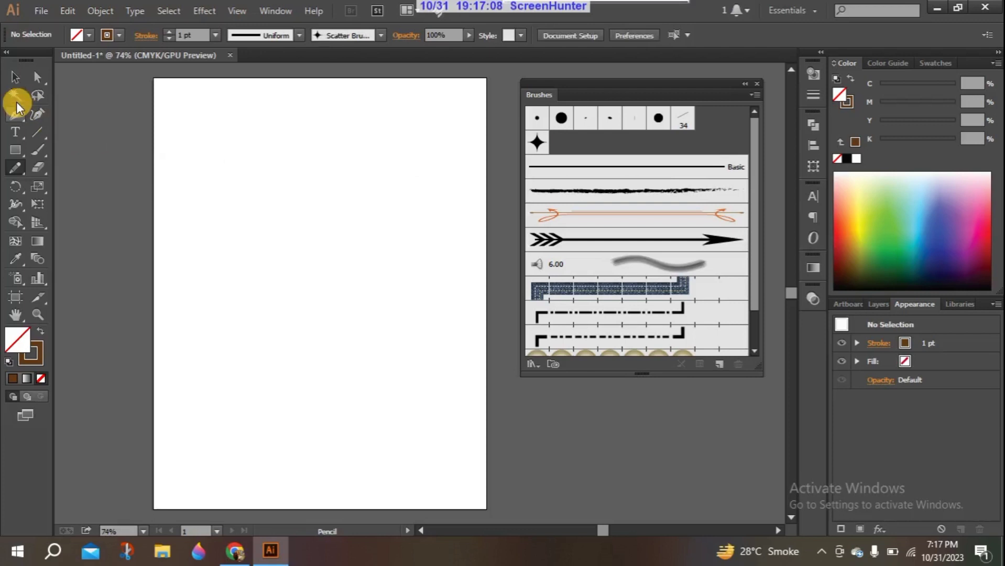
Step: Draw a wavy path across the upper artboard with the Pencil tool, starting at its left edge, and keep it selected
left_click(15, 77)
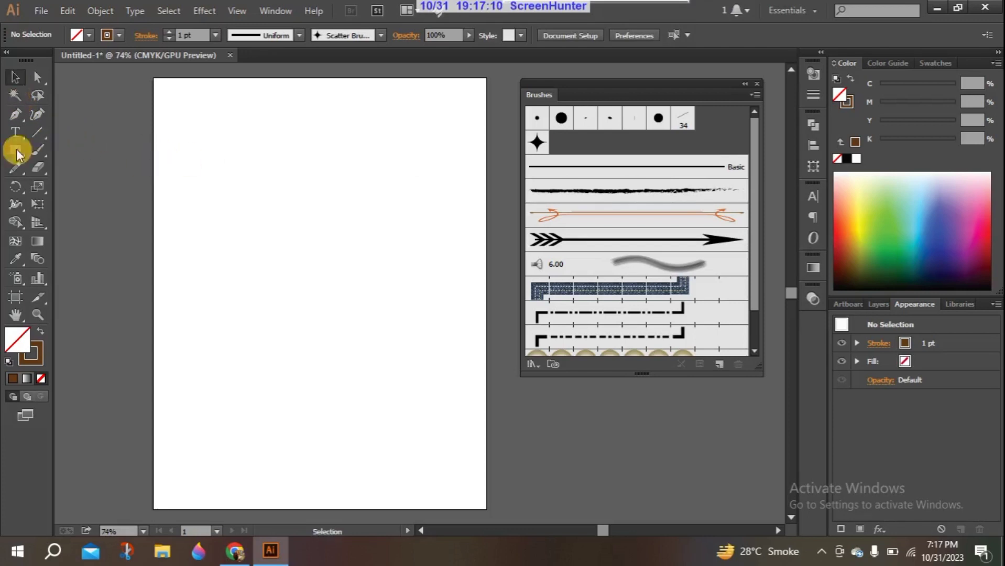
left_click(15, 168)
mouse_move(158, 156)
left_mouse_down()
mouse_move(200, 145)
mouse_move(237, 175)
mouse_move(289, 184)
mouse_move(337, 149)
mouse_move(396, 172)
mouse_move(433, 158)
left_mouse_up()
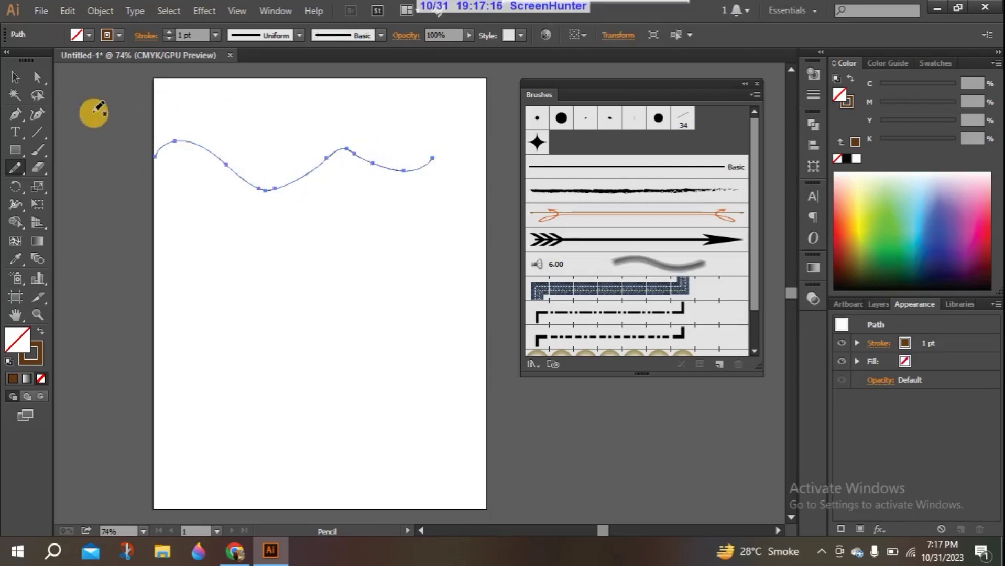
left_click(18, 79)
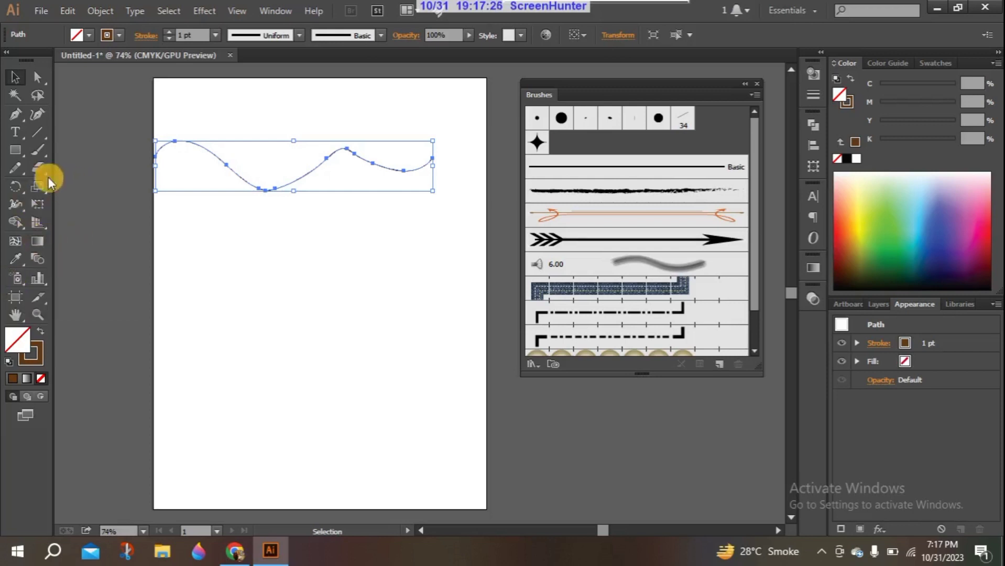
double_click(14, 168)
left_click_drag(476, 139, 603, 93)
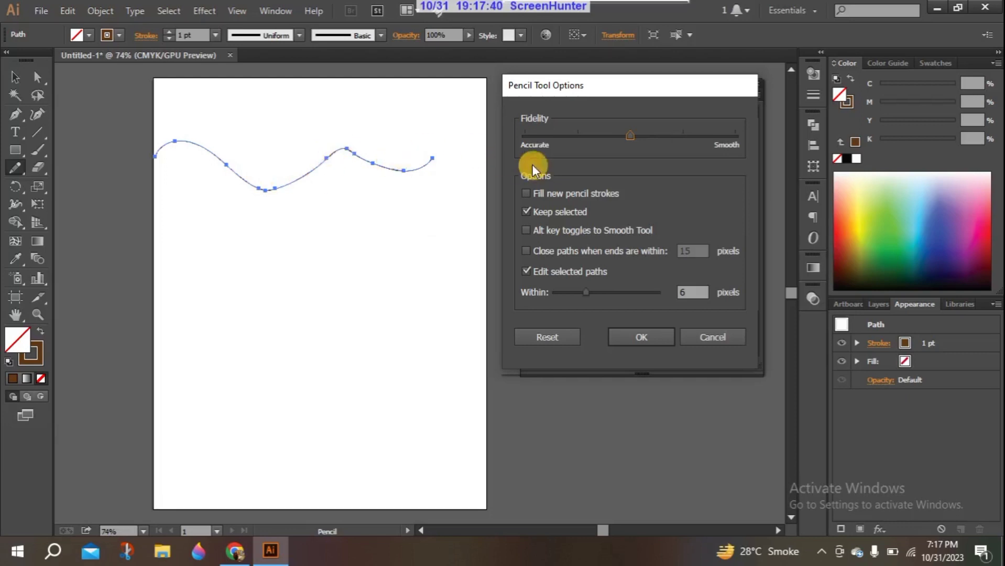
left_click_drag(632, 134, 723, 137)
left_click(543, 330)
left_click(712, 331)
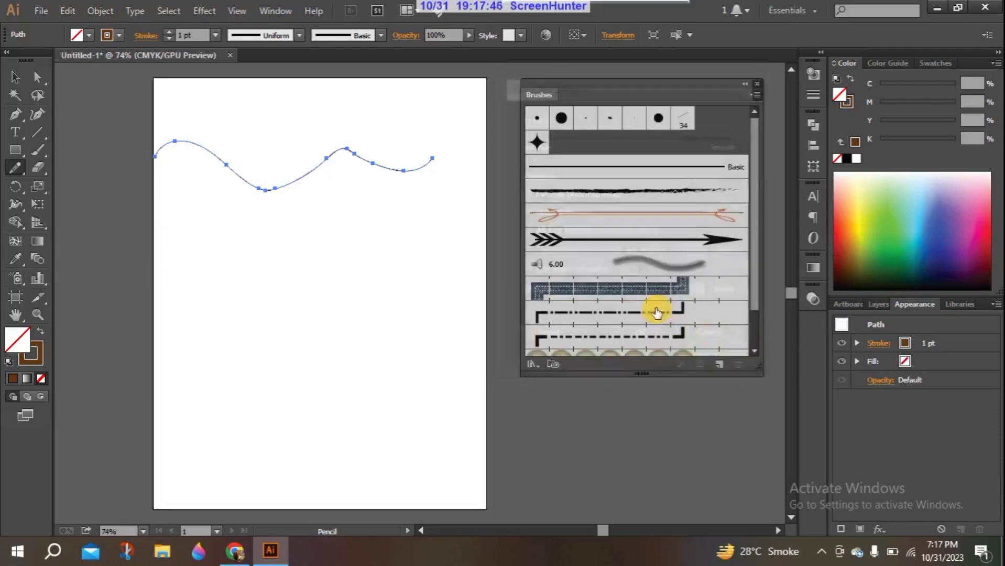
Step: Try the fidelity, Alt key toggle and path-closing settings in the Pencil tool options and reset them to the defaults
left_click(15, 78)
left_click(15, 168)
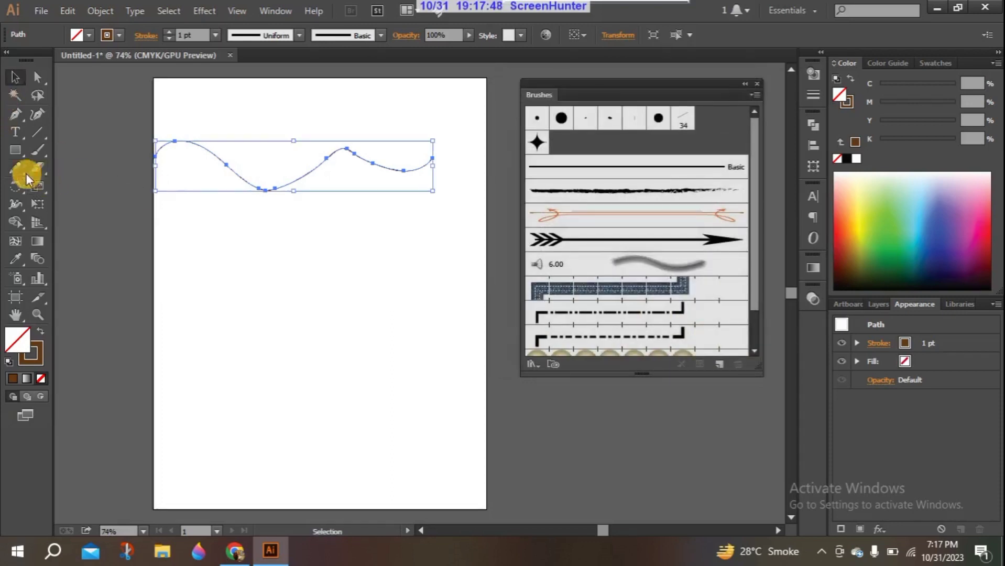
double_click(14, 167)
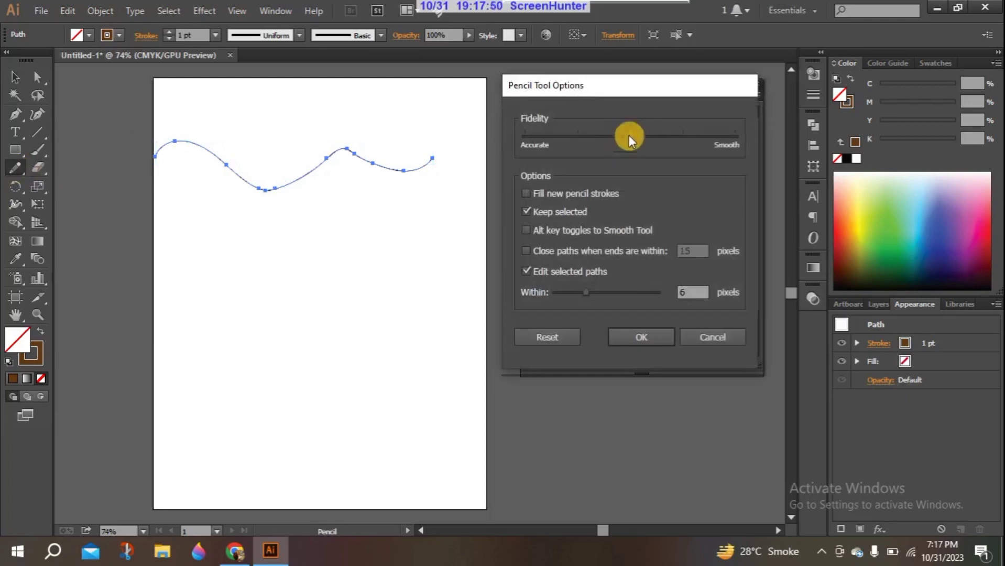
left_click(687, 136)
mouse_move(675, 134)
left_mouse_down()
mouse_move(683, 138)
mouse_move(559, 135)
mouse_move(637, 136)
mouse_move(636, 151)
left_mouse_up()
left_click(529, 230)
left_click(526, 250)
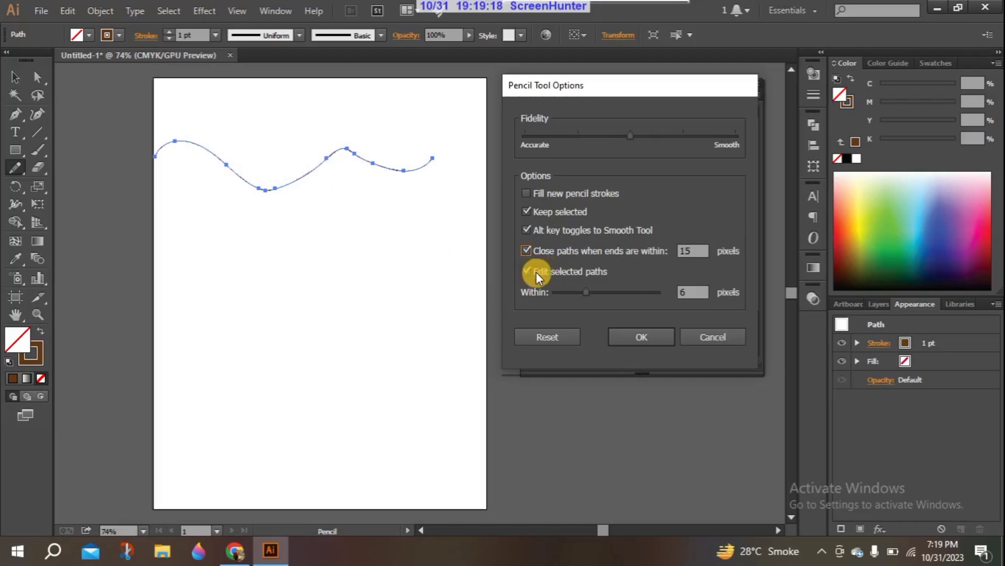
mouse_move(590, 290)
left_mouse_down()
mouse_move(620, 292)
mouse_move(591, 292)
left_mouse_up()
left_click(547, 337)
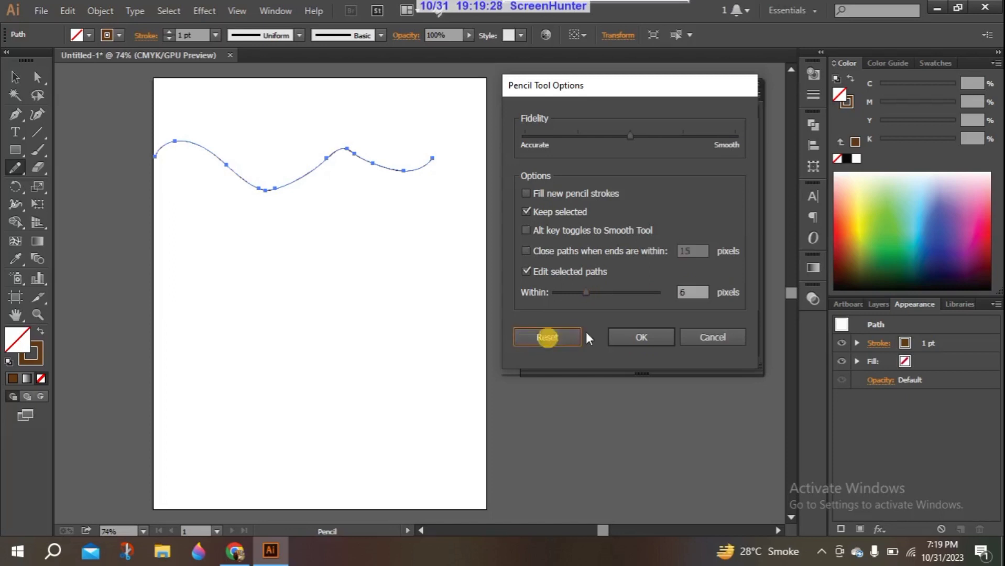
Step: Enable closing paths when ends are within 15 pixels and the Alt key toggle to Smooth Tool in the Pencil options, and apply them
left_click(534, 253)
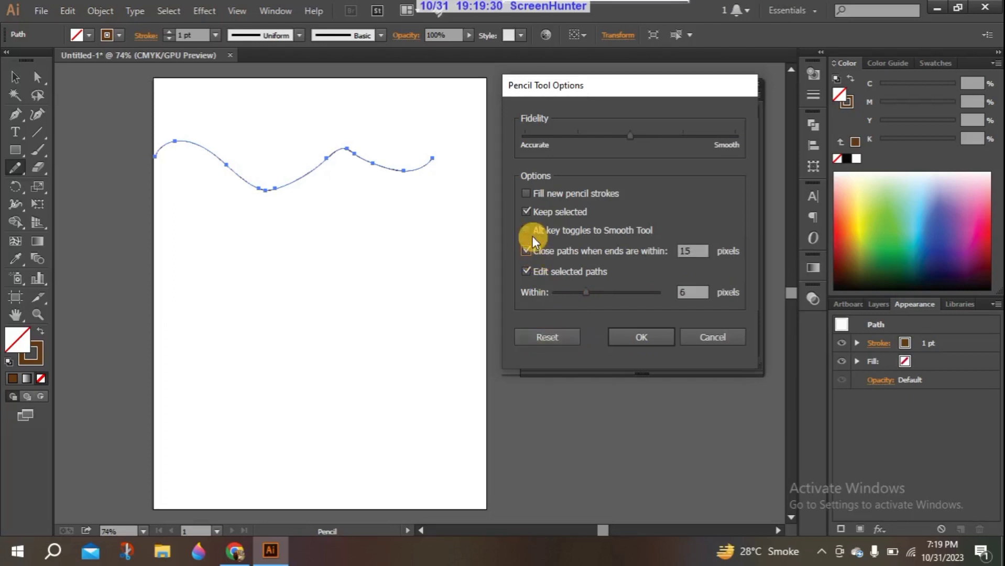
left_click(534, 231)
left_click(637, 334)
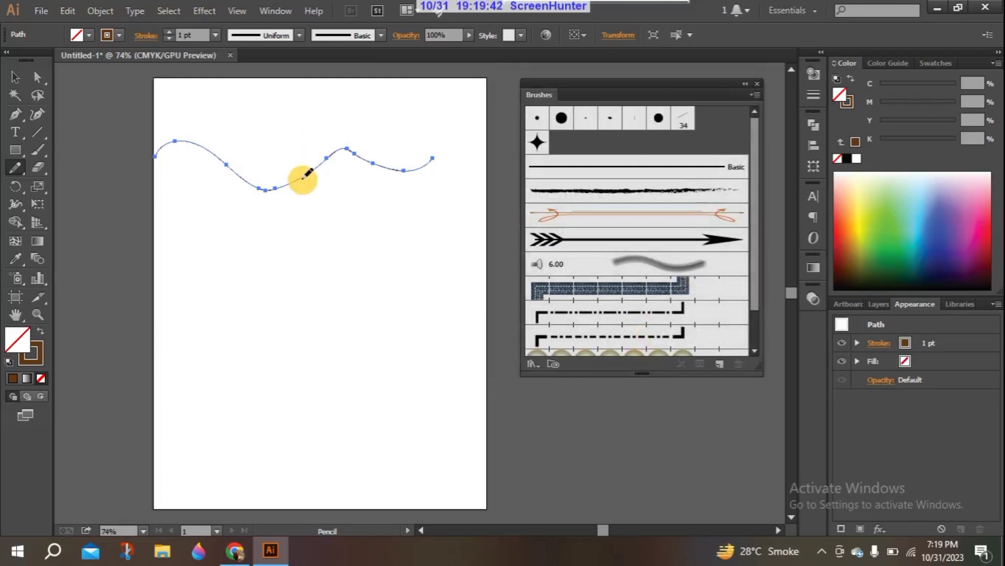
Step: Set the wavy path's stroke weight to 30 pt
left_click(15, 77)
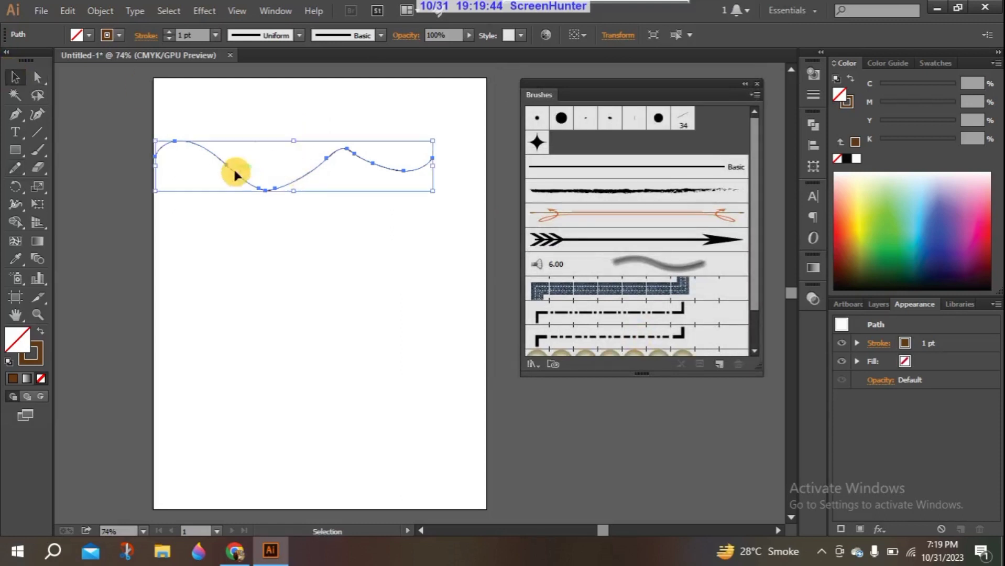
left_click(38, 350)
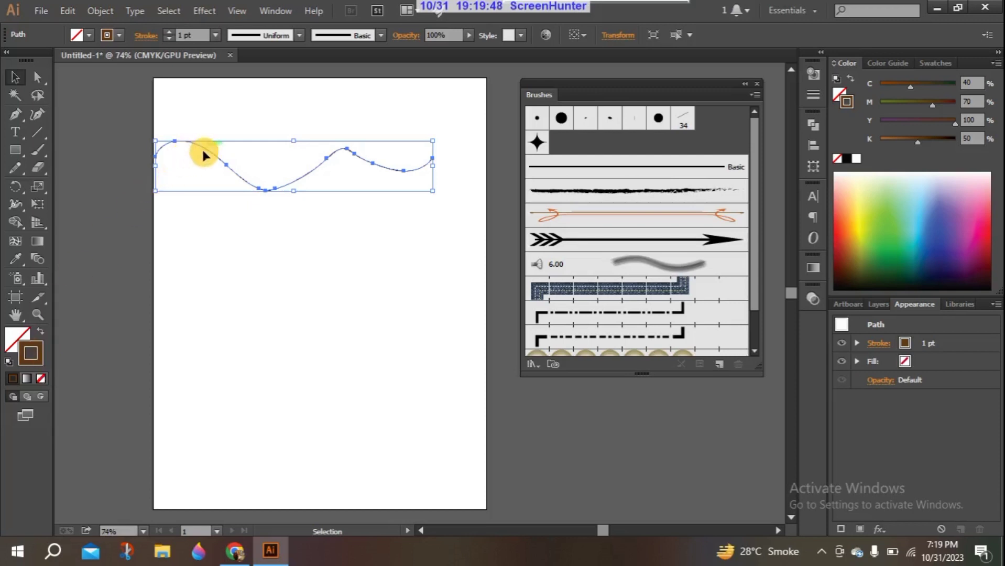
left_click(170, 35)
left_click(170, 35)
left_click(170, 35)
left_click(170, 34)
left_click(170, 34)
left_click(170, 35)
left_click(170, 35)
left_click(170, 34)
left_click(169, 34)
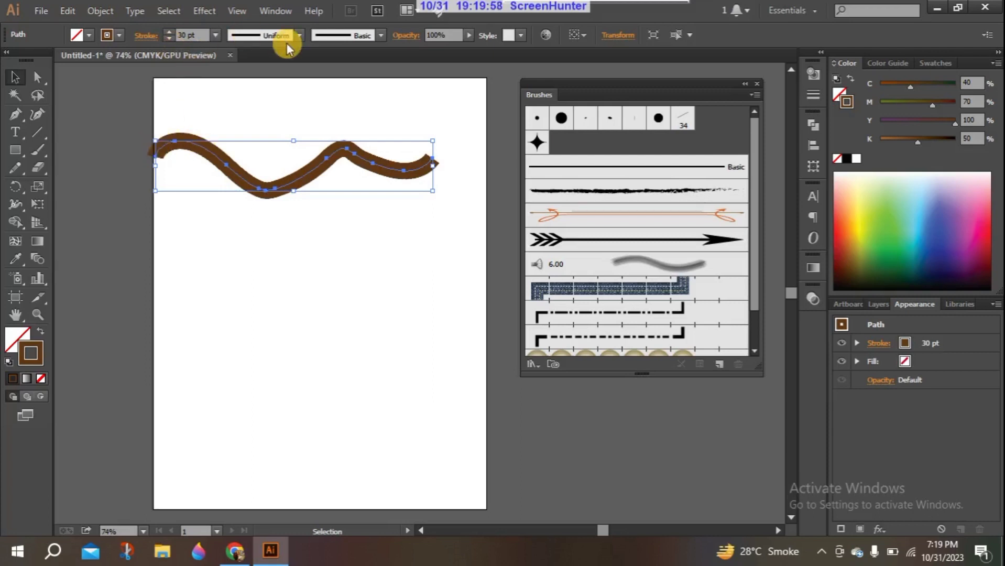
Step: Apply the triangular variable width profile to the wavy path so it tapers from a thick start to a pointed end
left_click(299, 35)
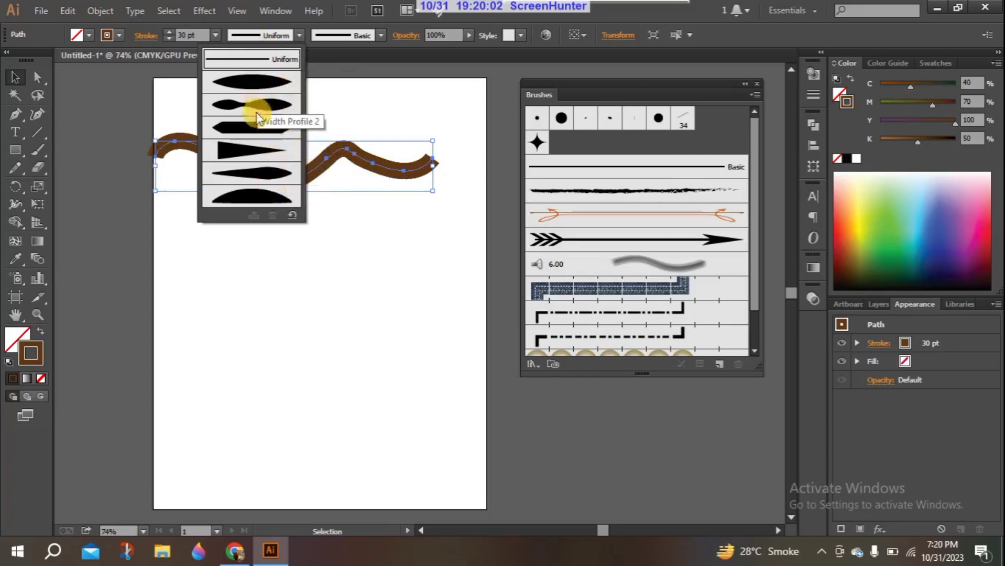
left_click(250, 151)
left_click(112, 176)
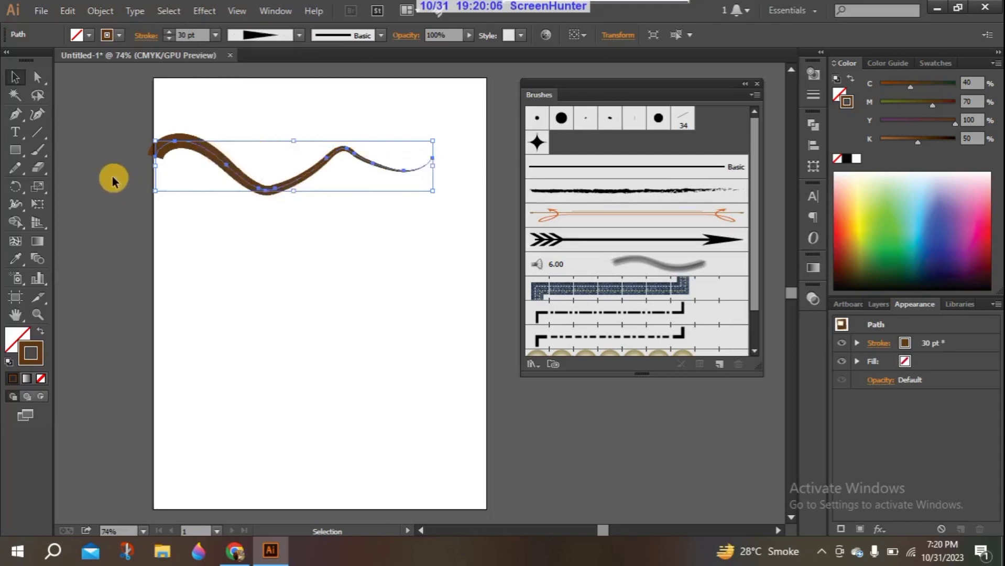
Step: Reposition the tapered path so its thick end sits at the artboard's left edge, and deselect it
left_click_drag(216, 155, 212, 155)
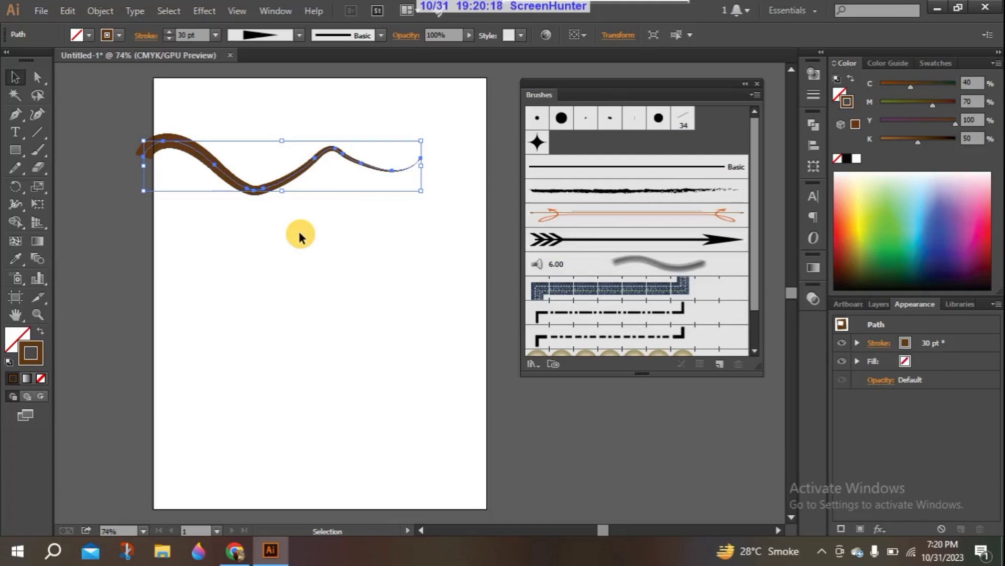
left_click(220, 213)
left_click_drag(223, 169, 238, 174)
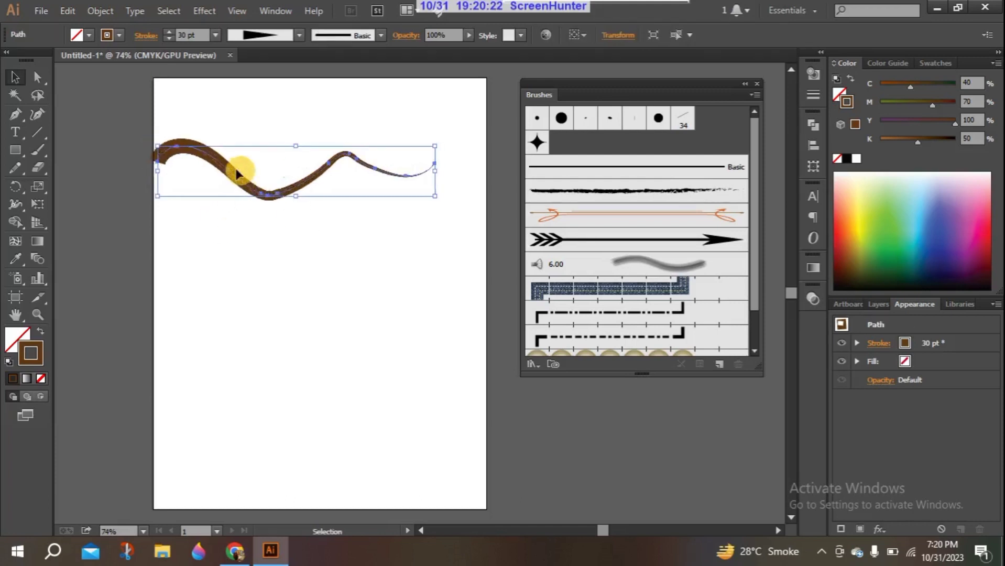
left_click(201, 214)
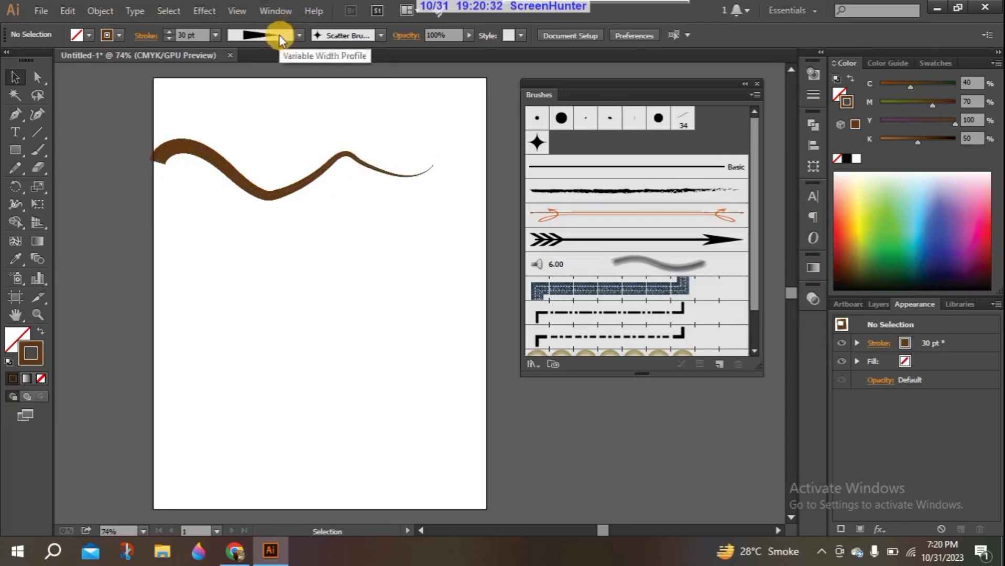
Step: Redraw the thin end of the tapered path with the Pencil tool as an extra wave rising toward the right, and deselect it
left_click(208, 156)
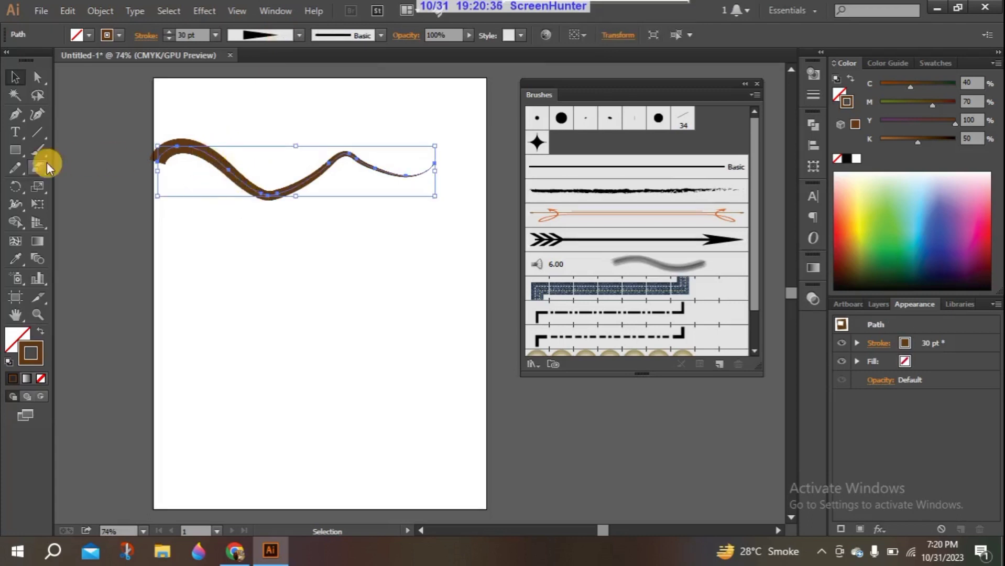
left_click(14, 167)
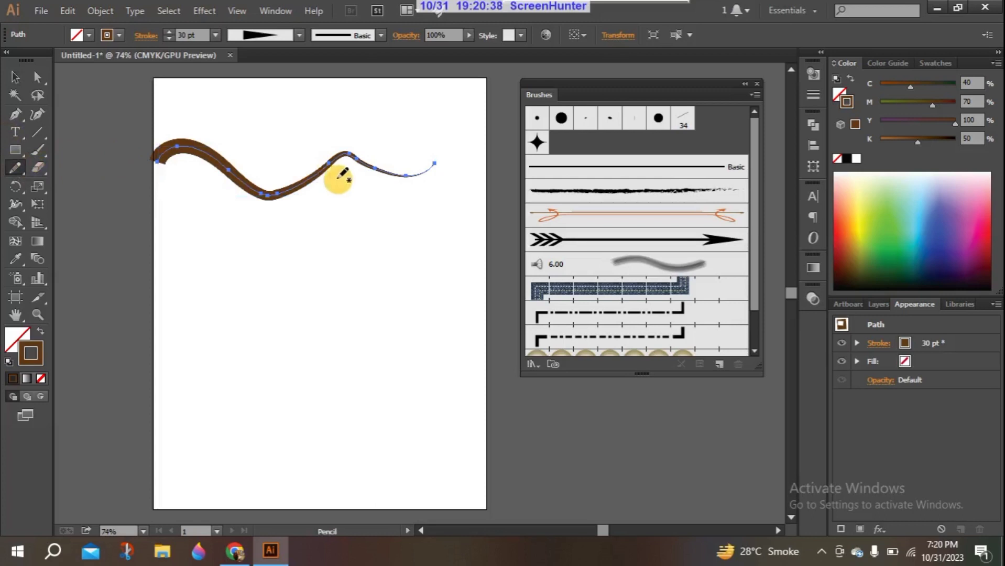
mouse_move(328, 165)
left_mouse_down()
mouse_move(385, 176)
mouse_move(410, 154)
mouse_move(457, 143)
left_mouse_up()
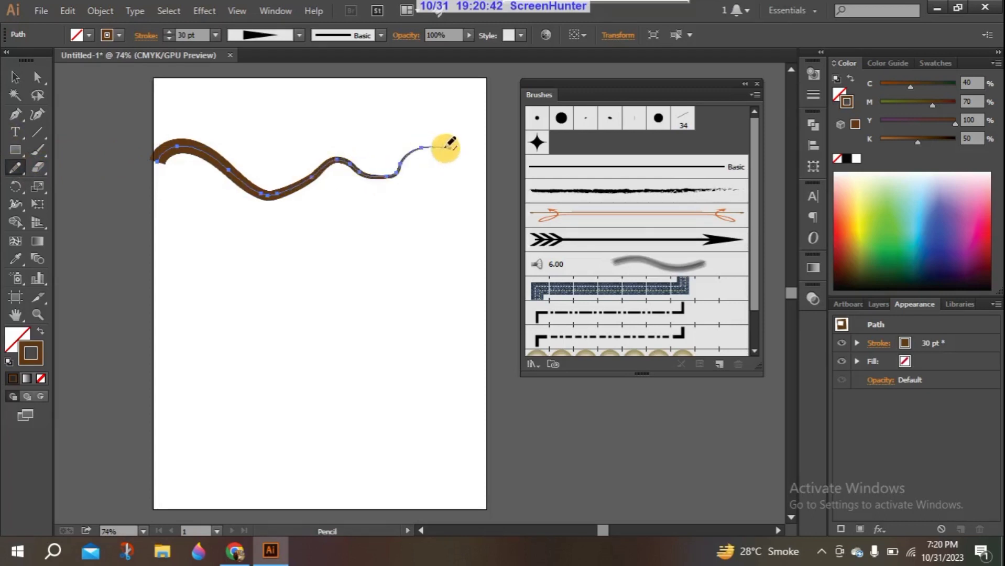
left_click(11, 78)
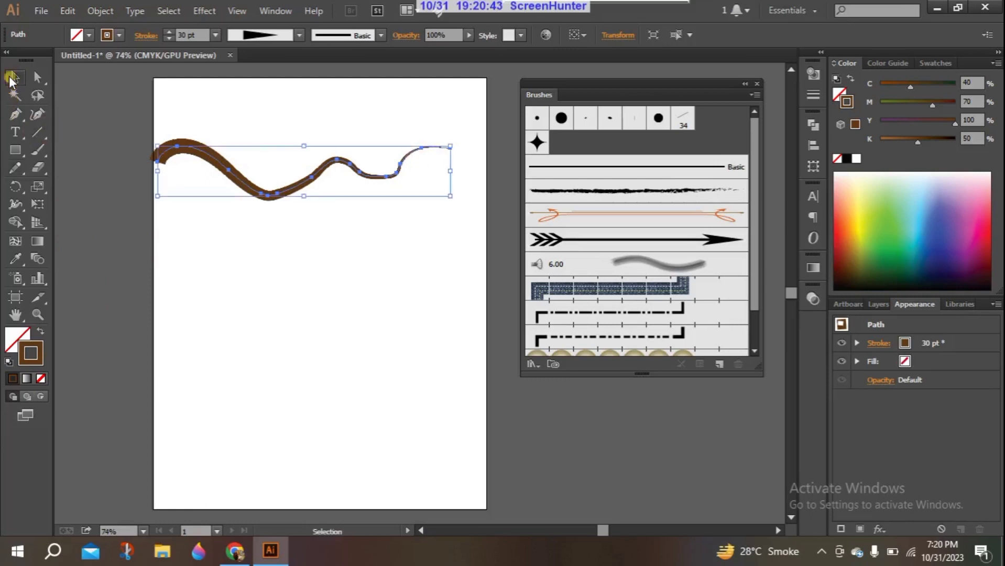
left_click(128, 189)
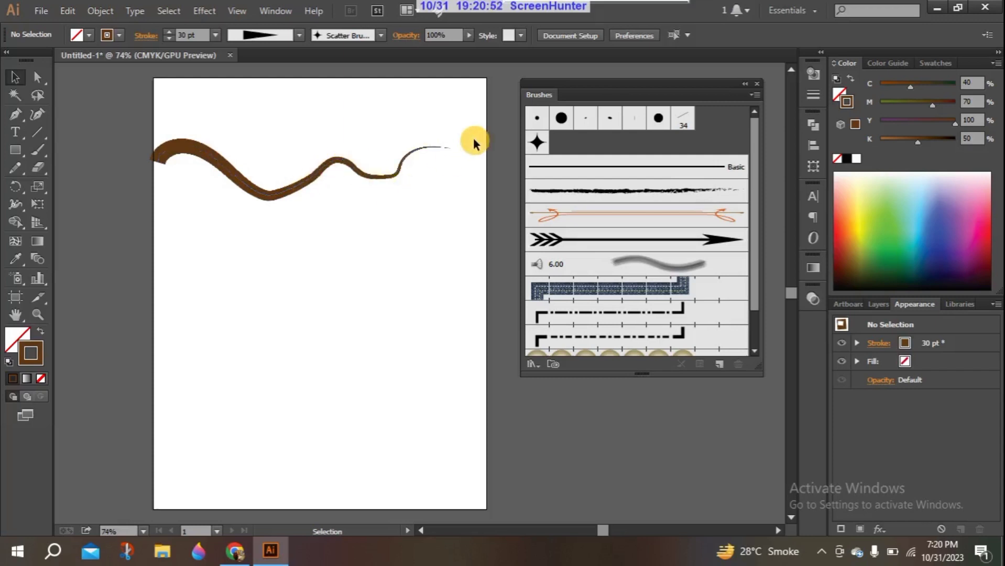
Step: Redraw the tapered path's thin end along a lower curve twice with the Pencil tool, undoing each redraw
left_click(203, 153)
left_click(15, 167)
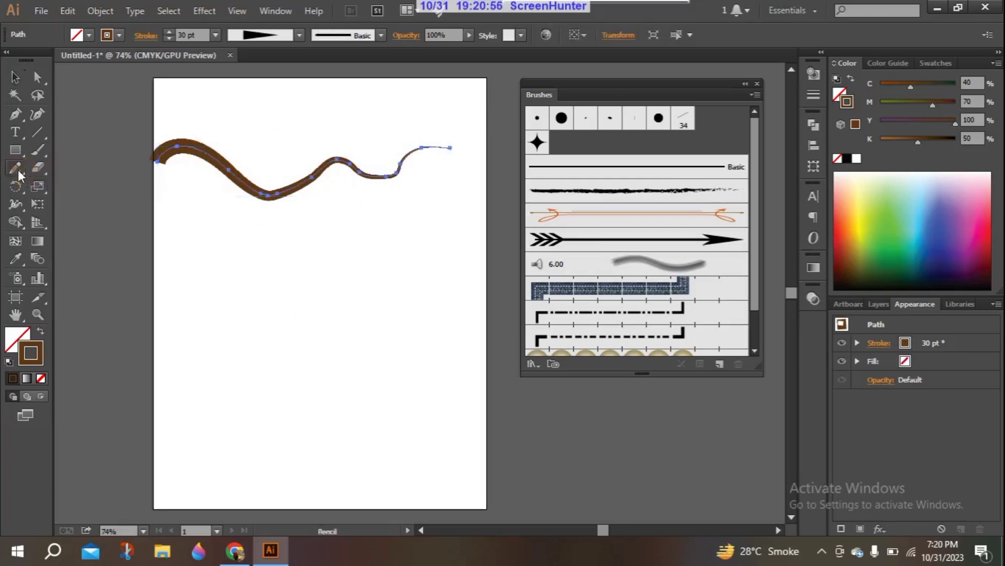
mouse_move(288, 194)
left_mouse_down()
mouse_move(329, 171)
mouse_move(317, 174)
mouse_move(361, 205)
mouse_move(404, 198)
left_mouse_up()
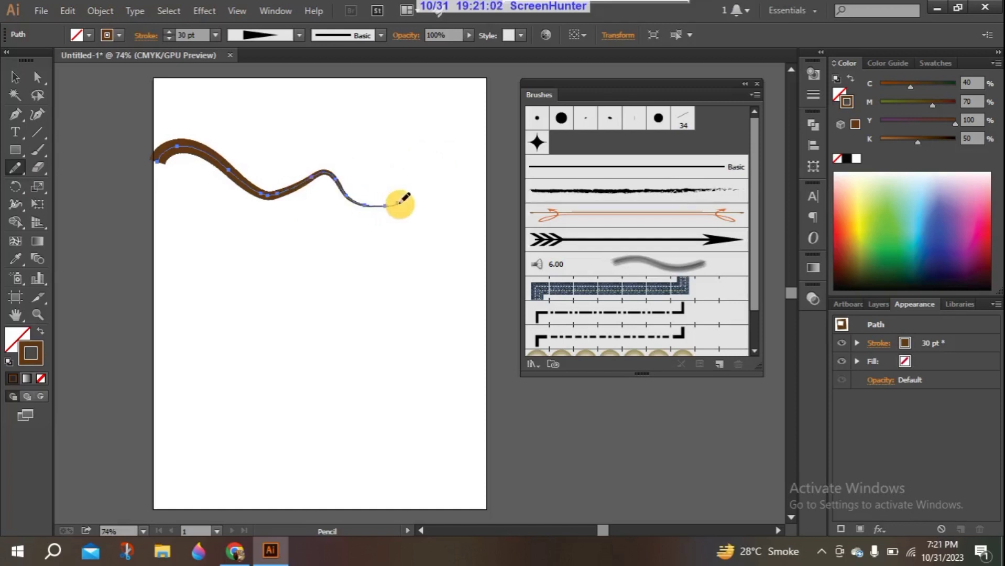
left_click_drag(303, 171, 316, 175)
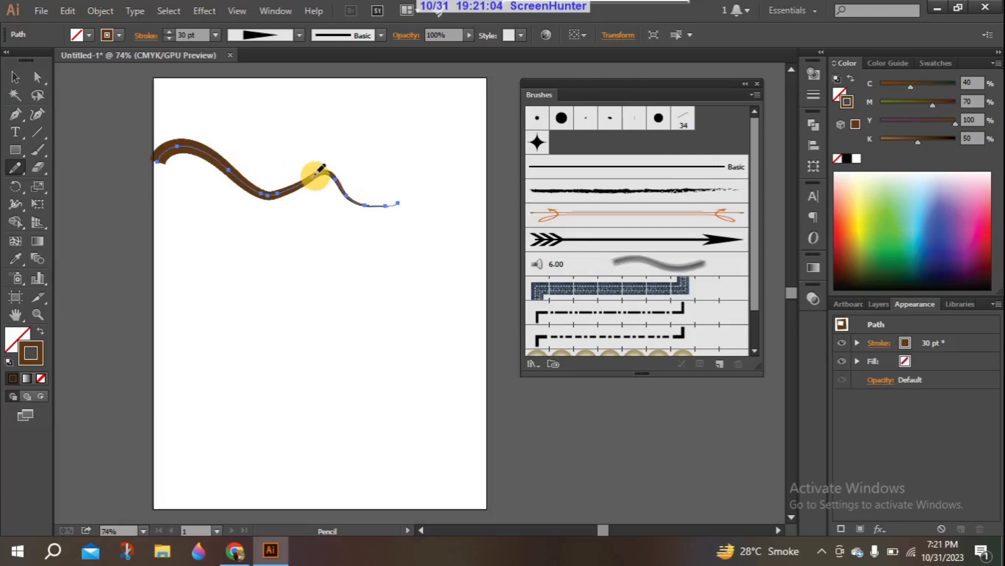
key("ctrl+z")
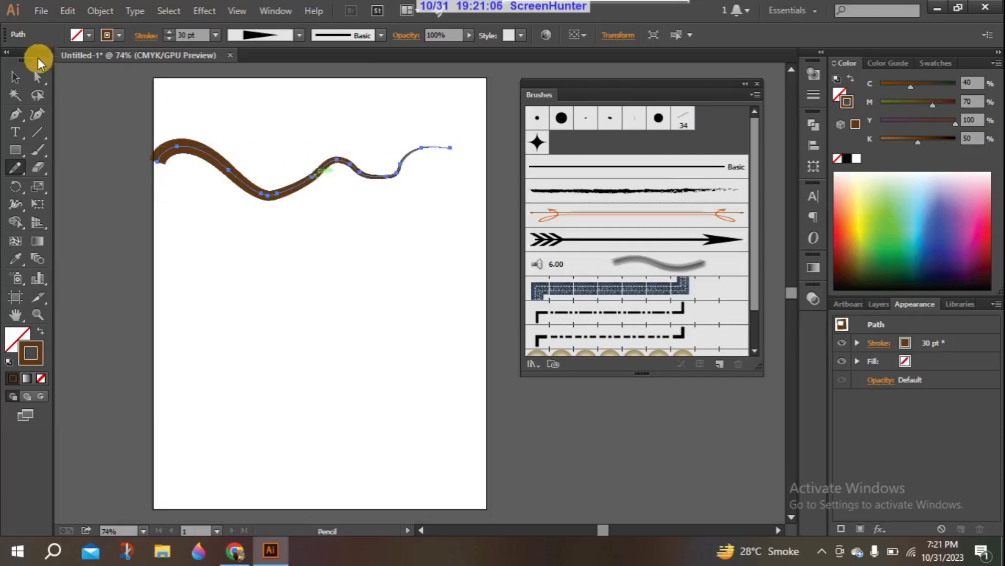
left_click(15, 77)
left_click(18, 171)
mouse_move(341, 184)
left_mouse_down()
mouse_move(325, 173)
mouse_move(336, 188)
mouse_move(403, 215)
left_mouse_up()
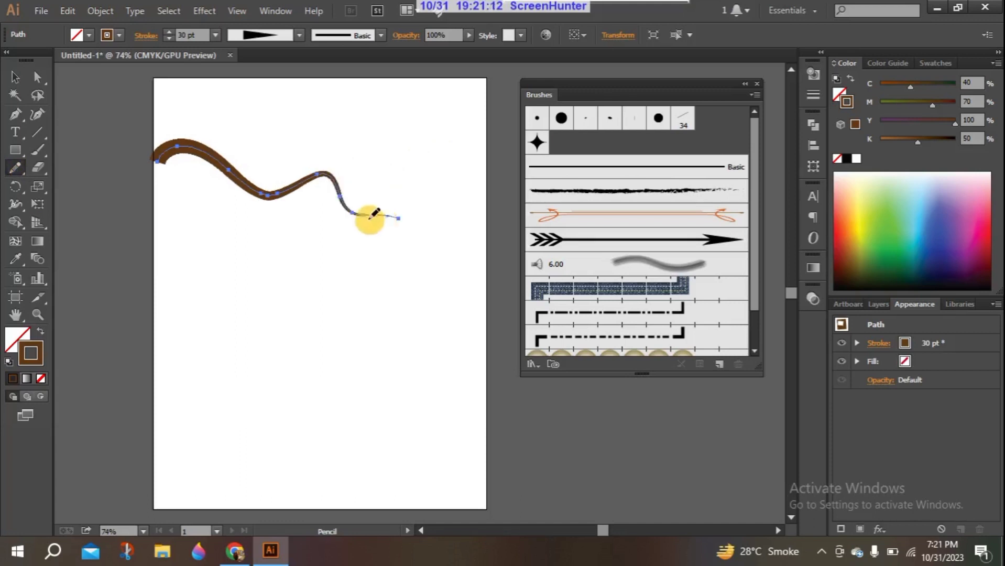
key("ctrl+z")
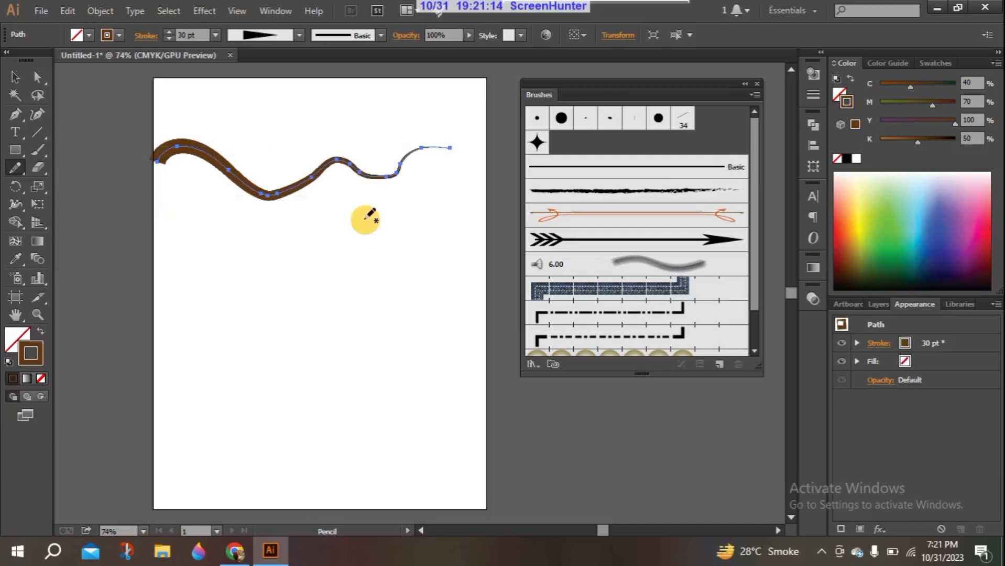
Step: Turn off Edit selected paths in the Pencil tool options and apply the change
double_click(15, 167)
left_click(525, 269)
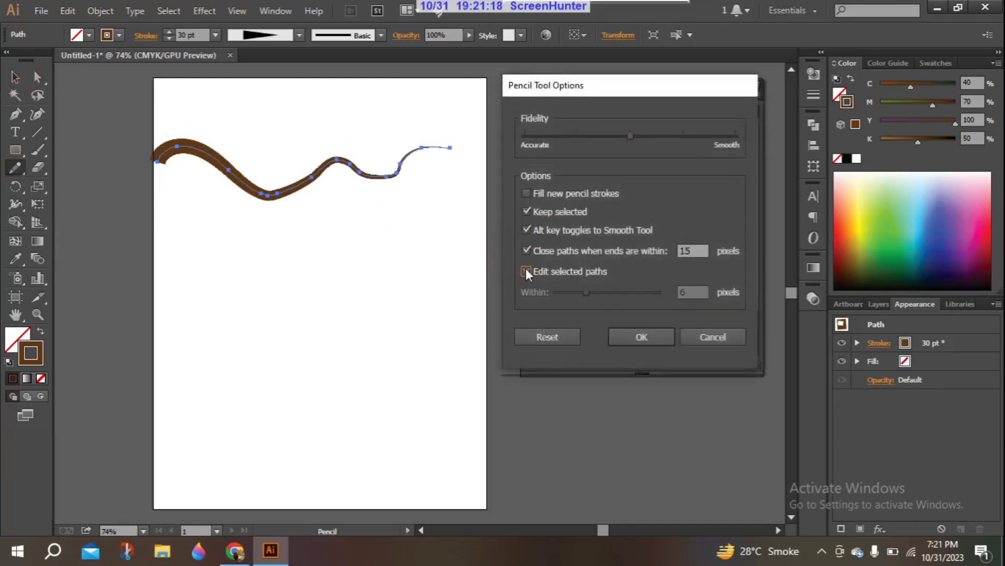
left_click(632, 337)
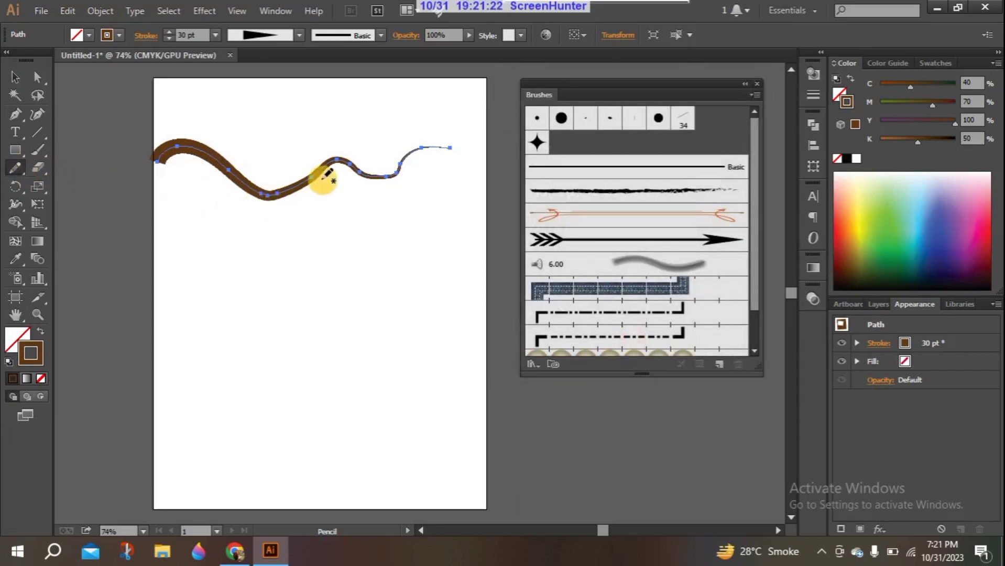
Step: Draw a side branch descending to the right from the main branch's fork with the Pencil tool and set its stroke to 12 pt
mouse_move(320, 169)
left_mouse_down()
mouse_move(371, 211)
mouse_move(403, 211)
left_mouse_up()
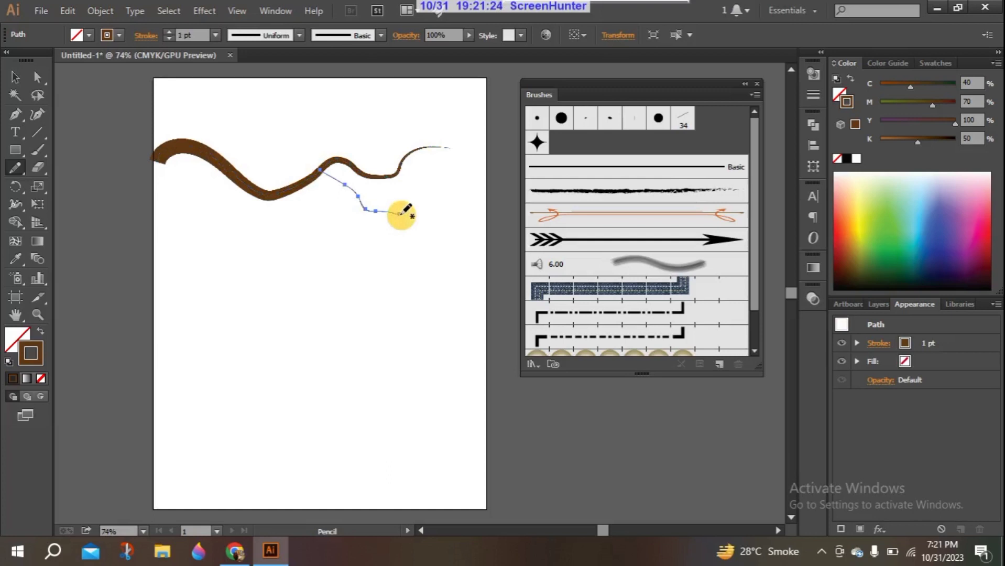
left_click(15, 77)
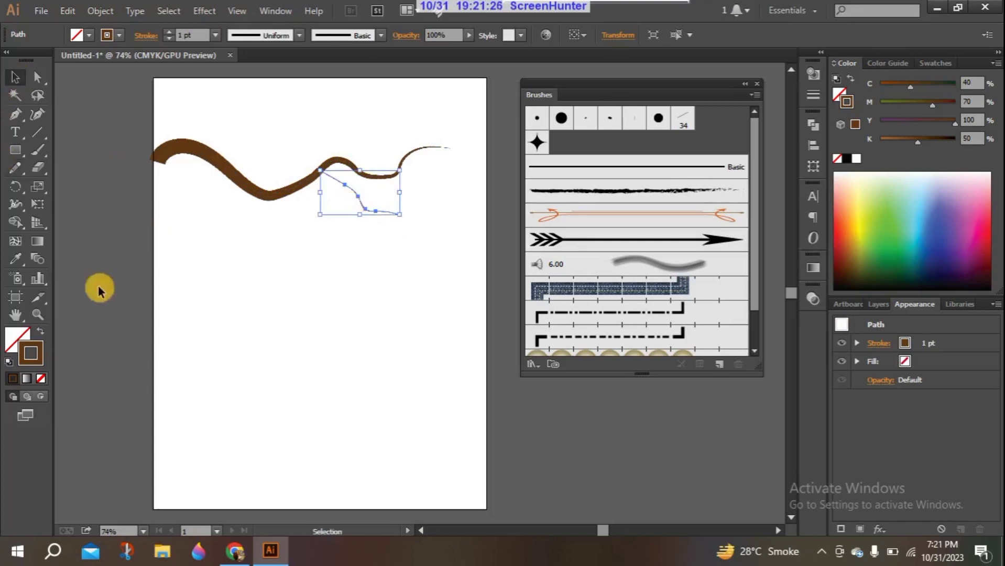
left_click(168, 32)
left_click(169, 33)
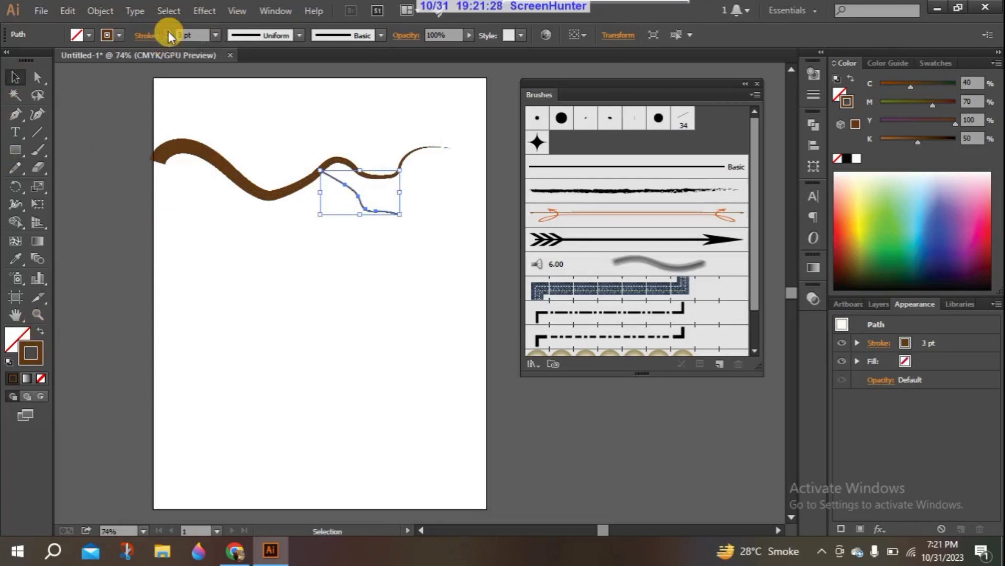
left_click(168, 32)
left_click(168, 32)
left_click(168, 32)
left_click(168, 33)
left_click(168, 33)
left_click(168, 32)
left_click(168, 33)
left_click(169, 32)
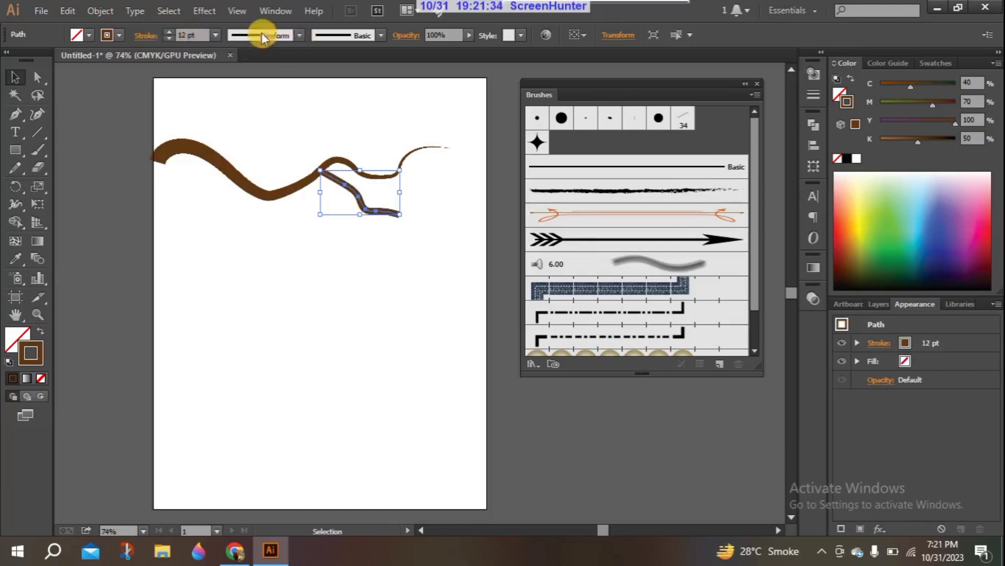
Step: Apply the tapered width profile to the side branch, set its stroke to 25 pt and deselect it
left_click(303, 34)
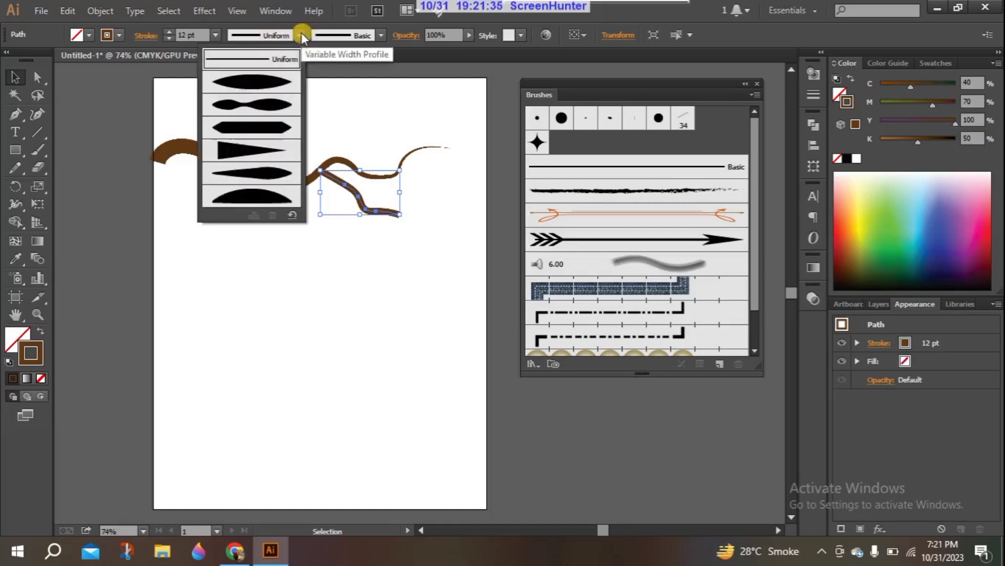
left_click(261, 146)
left_click(78, 123)
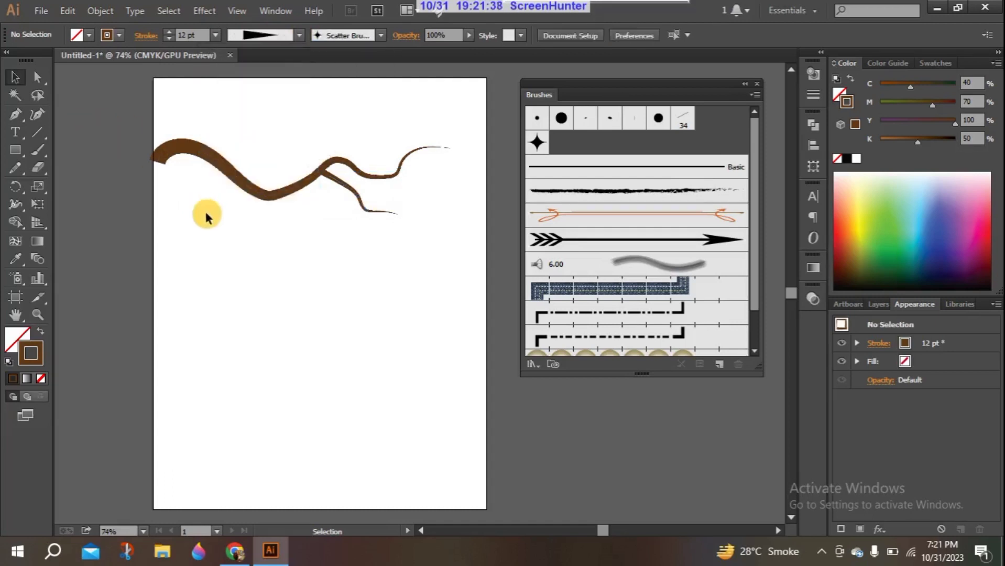
left_click(332, 181)
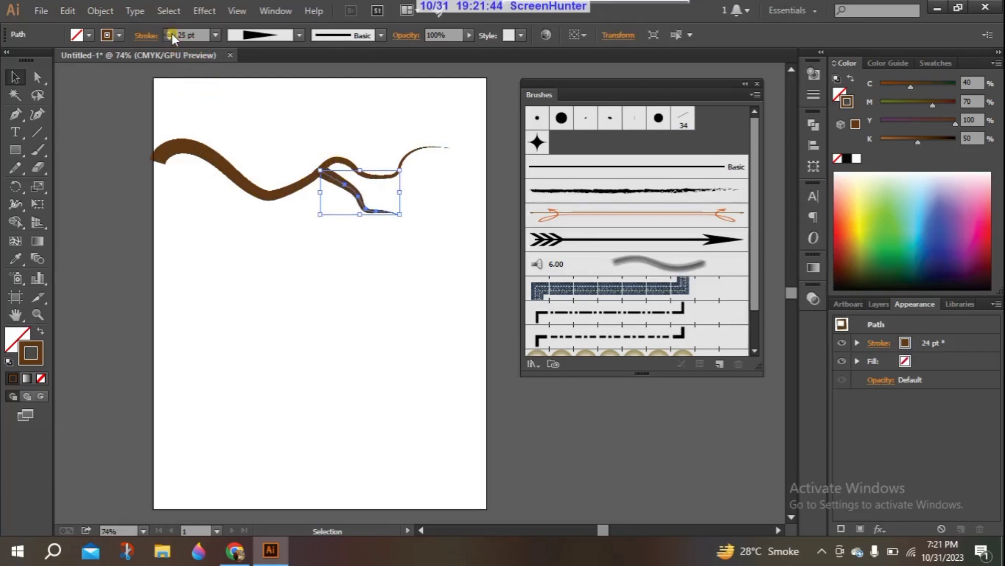
left_click(132, 187)
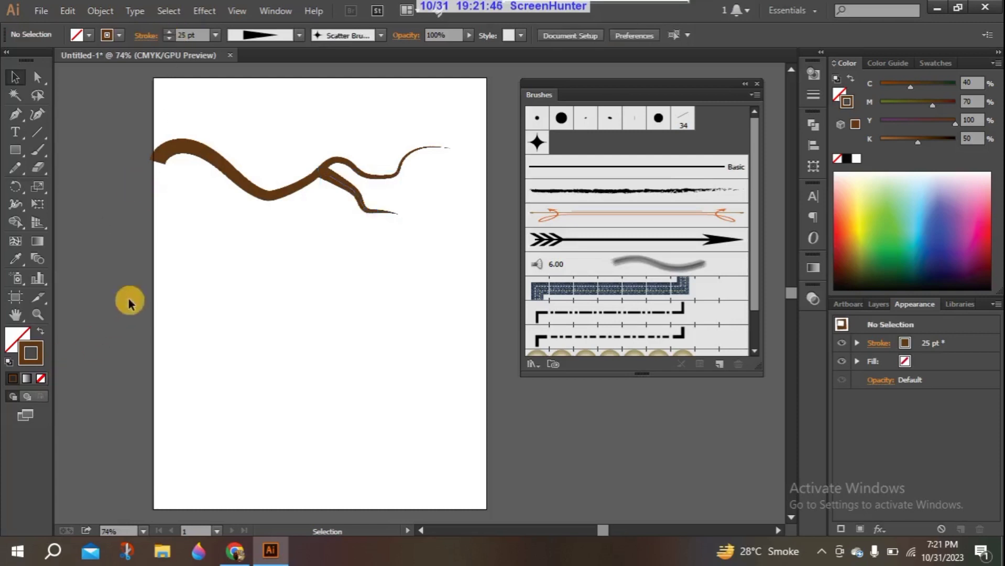
Step: Rotate the main branch slightly counter-clockwise so its thin end rises a little, and deselect it
left_click(170, 156)
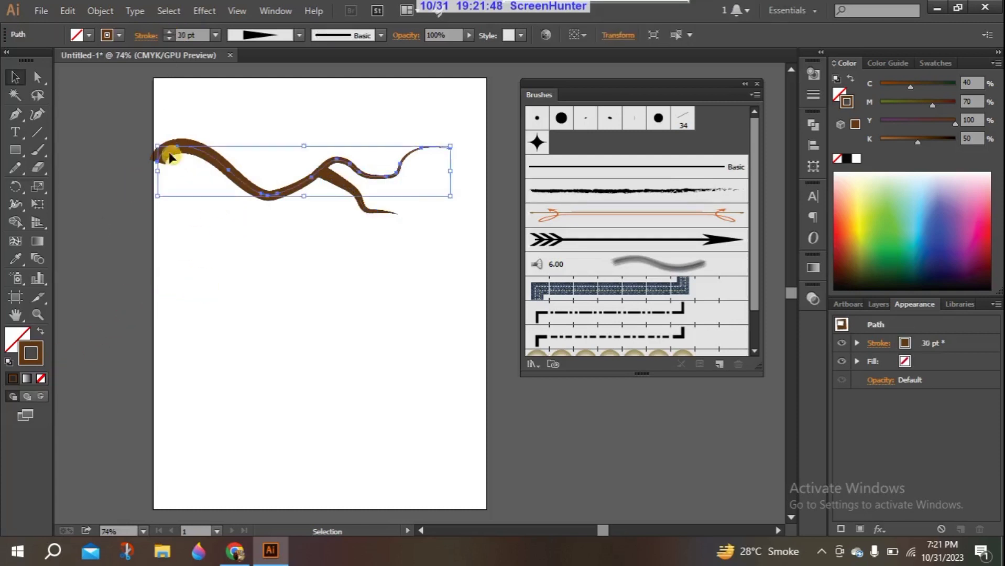
left_click_drag(154, 203, 197, 266)
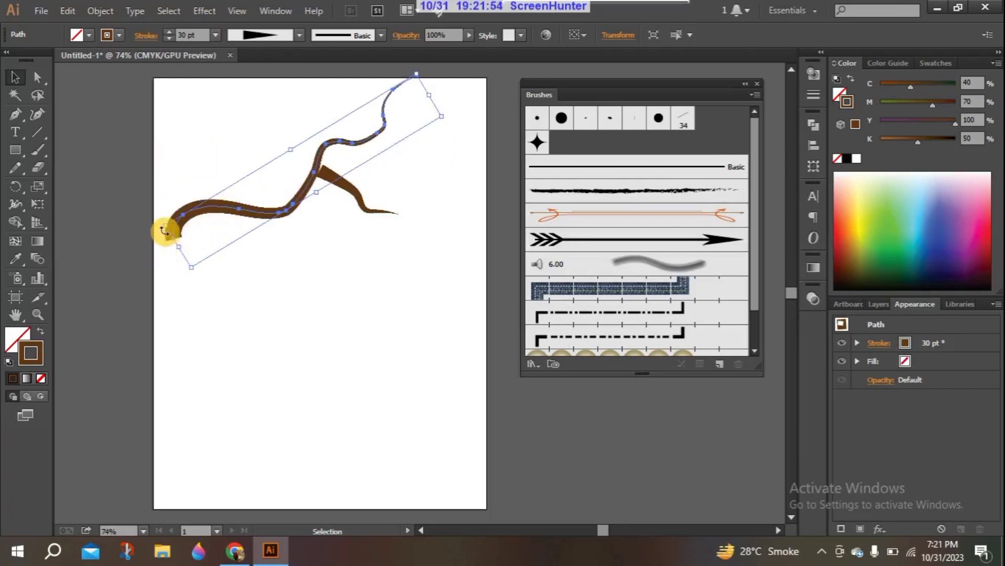
left_click_drag(164, 230, 162, 158)
left_click(149, 198)
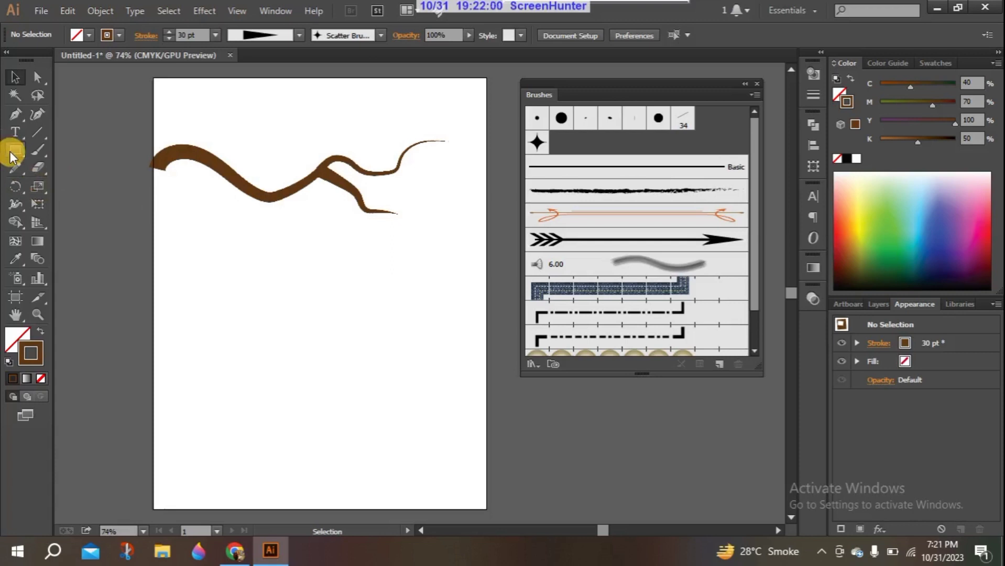
Step: Draw a circle below the branch with the Ellipse tool and duplicate it to the right so the two circles overlap
left_click_drag(13, 155, 123, 184)
left_click_drag(192, 267, 255, 330)
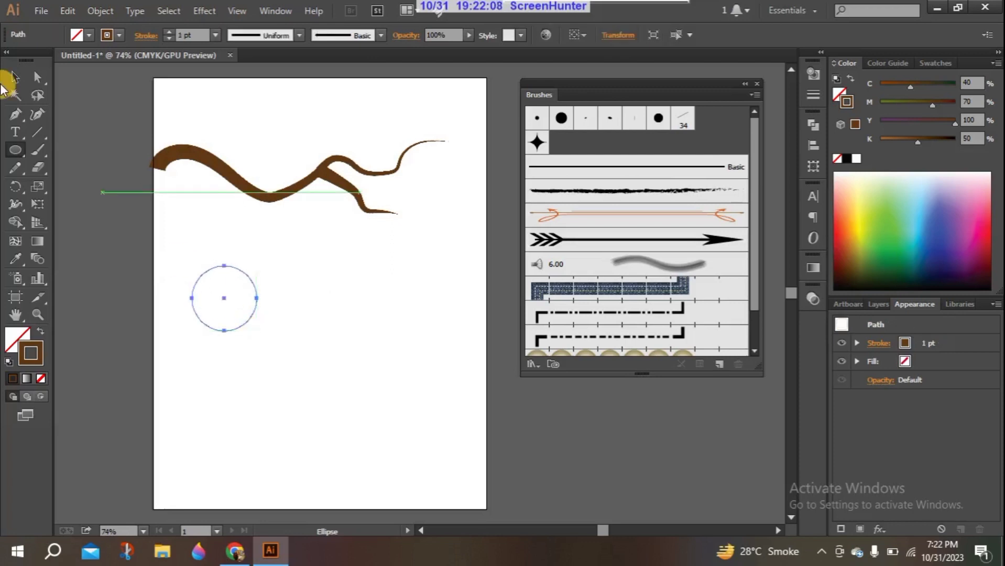
left_click(18, 78)
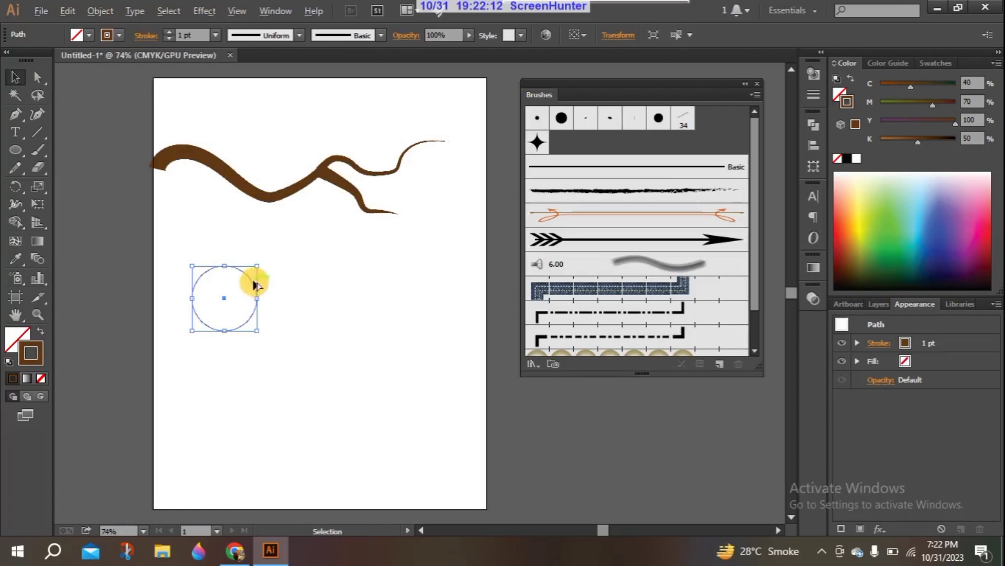
left_click_drag(255, 286, 290, 283)
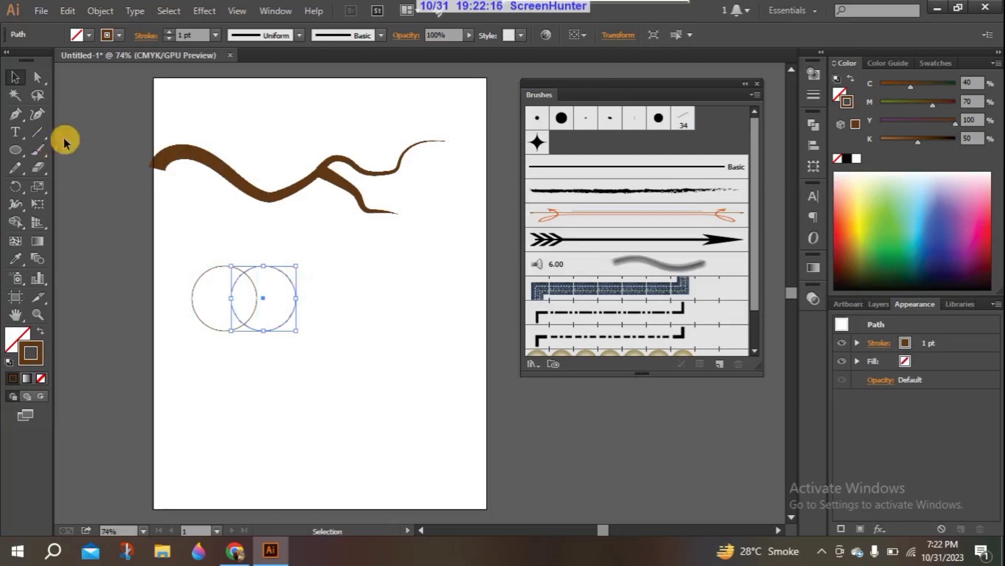
Step: Intersect the two overlapping circles into a single pointed leaf shape and deselect it
left_click_drag(167, 240, 321, 343)
left_click(810, 128)
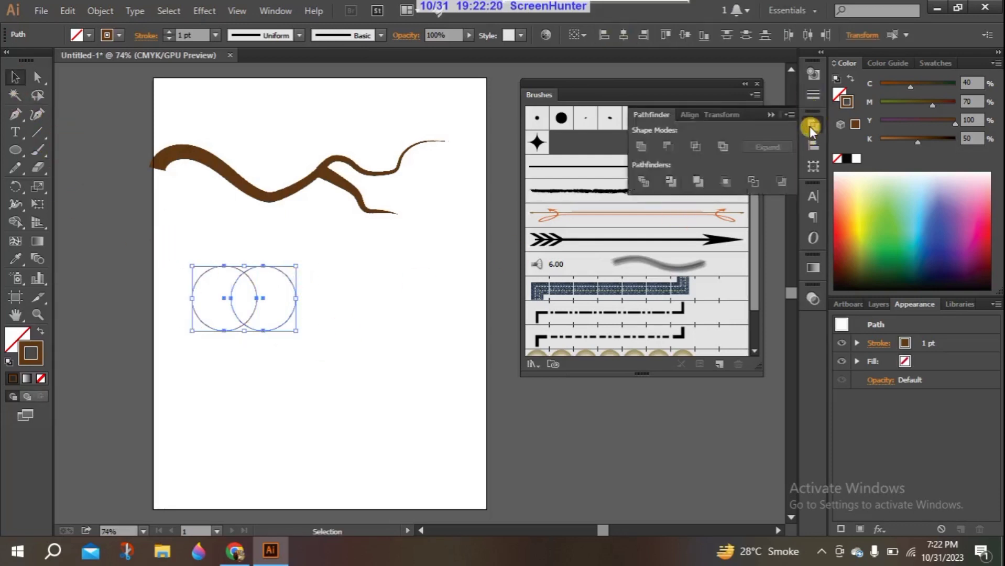
left_click(695, 149)
left_click(259, 335)
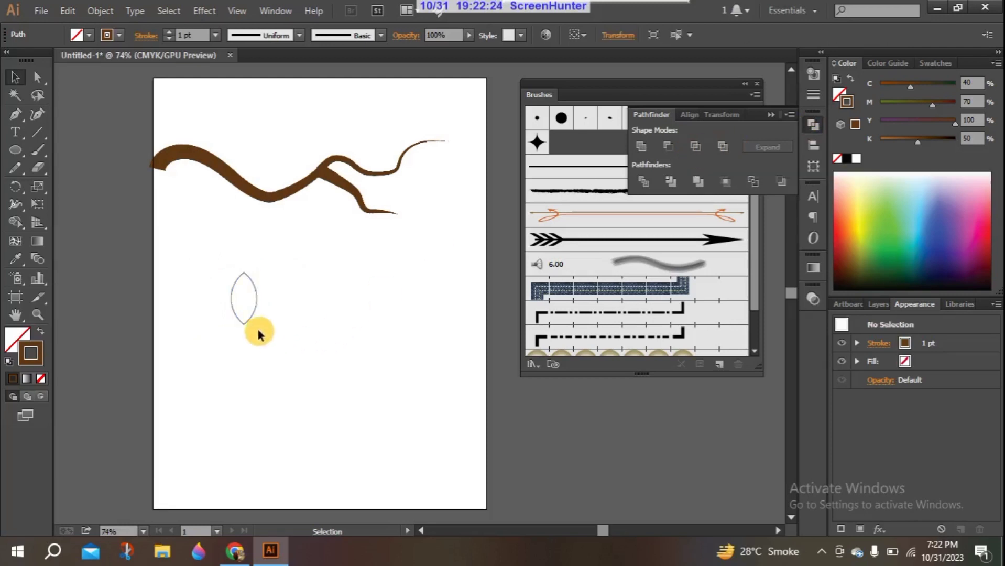
Step: Scale the leaf outline up proportionally from its centre and deselect it
left_click(242, 320)
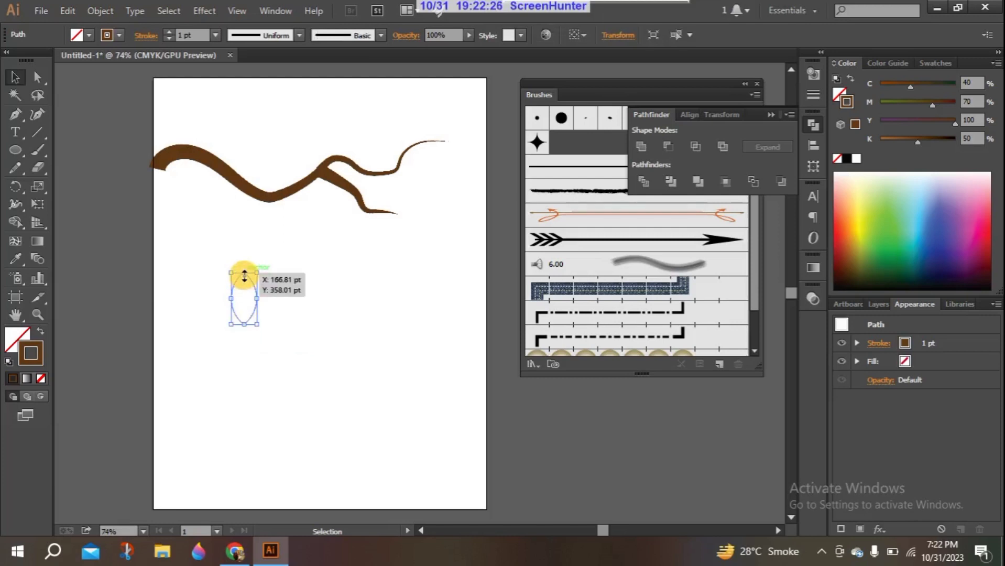
left_click_drag(244, 274, 244, 258)
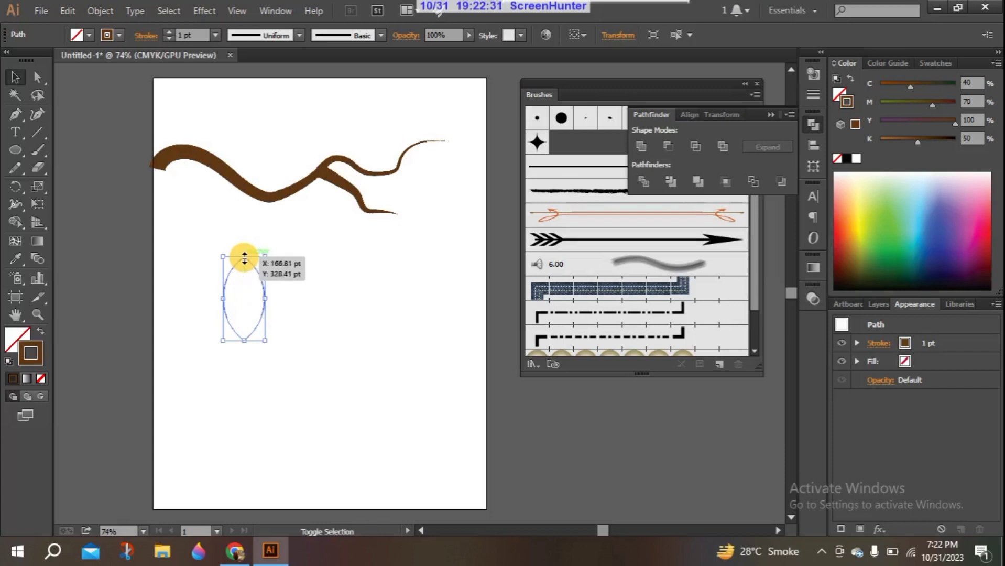
left_click(192, 262)
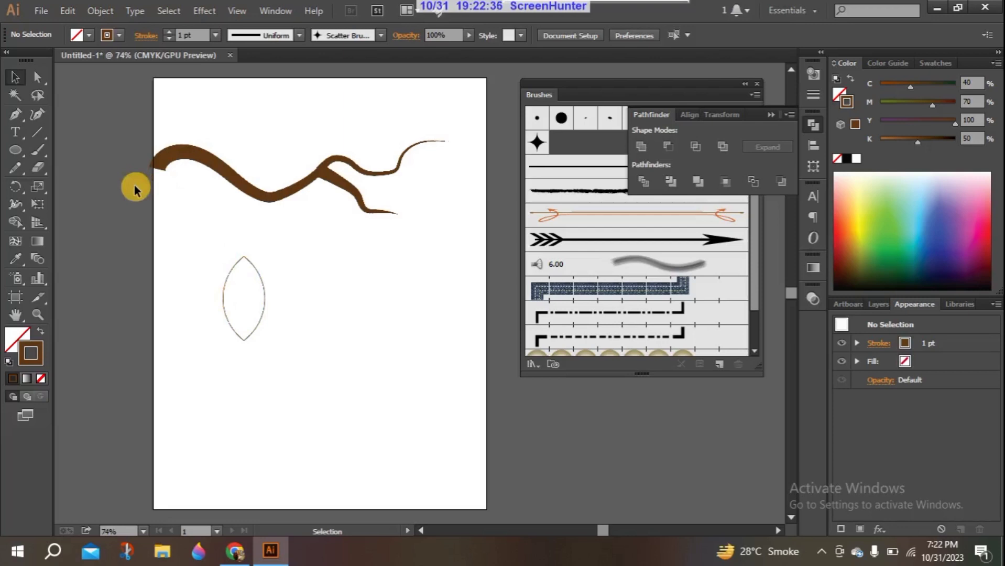
Step: Fill the leaf with dark green (C 89.8, M 35.29, Y 100, K 30.98)
left_click(20, 335)
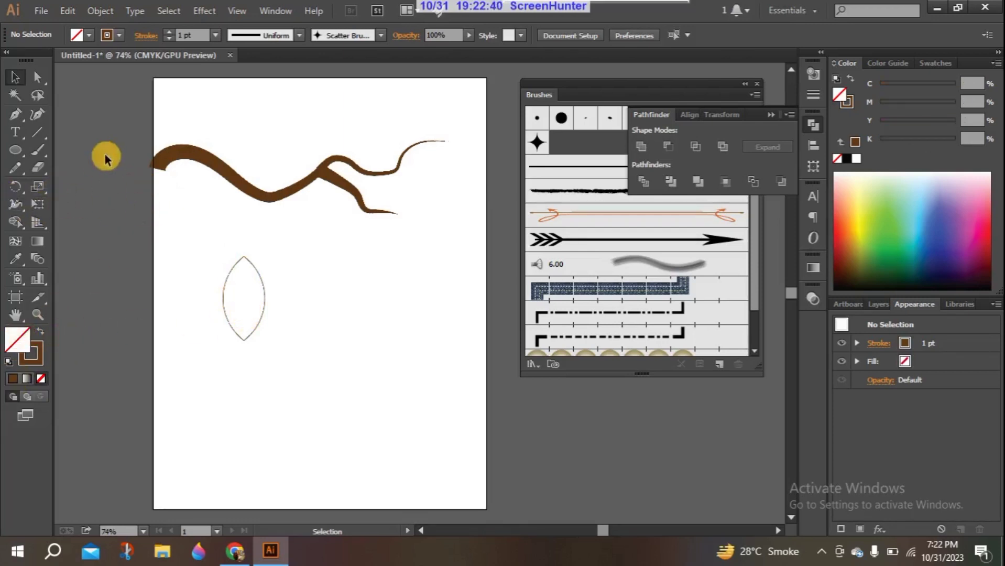
left_click(229, 264)
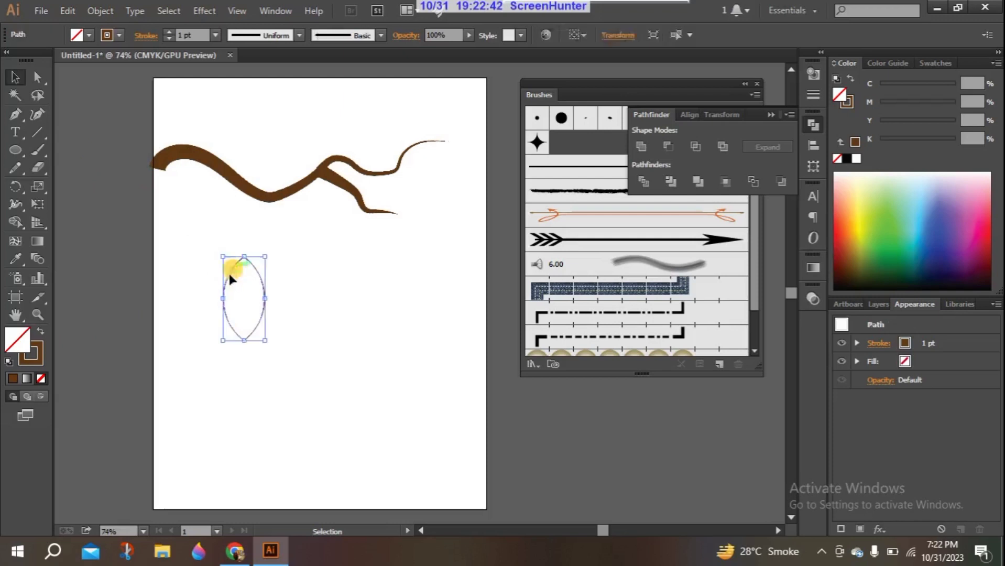
left_click(891, 233)
left_click_drag(889, 239, 896, 259)
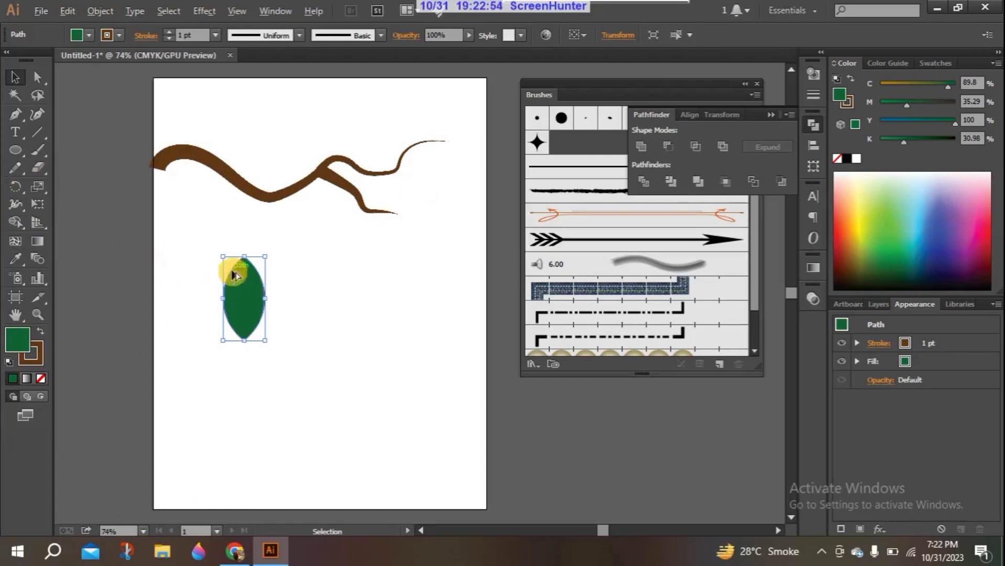
Step: Duplicate the leaf slightly lower and scale the copy down from its centre so it fits inside the original's lower half
left_click_drag(234, 276, 234, 290)
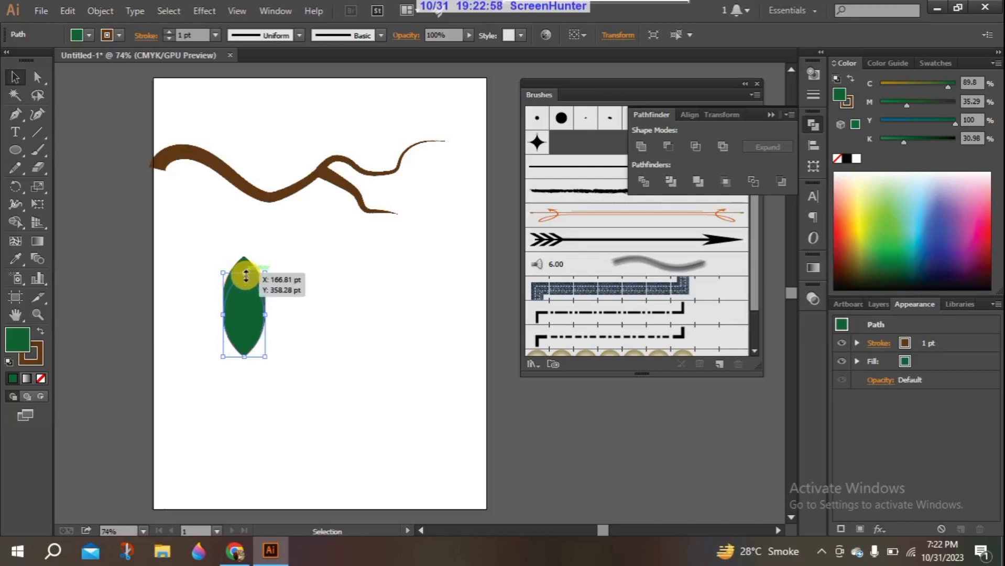
key("shift")
left_click_drag(246, 275, 244, 289)
left_click(188, 316)
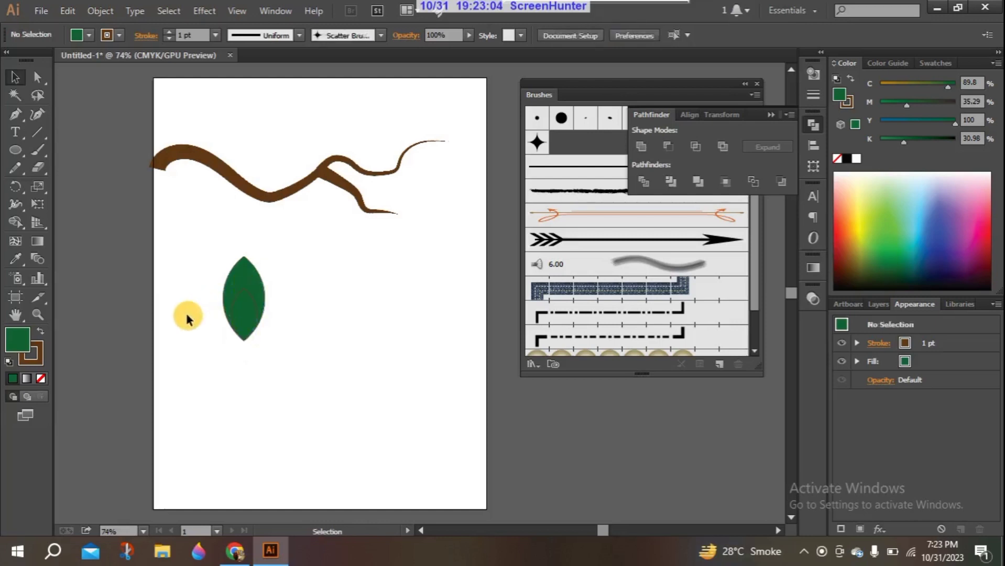
Step: Fill the smaller inner leaf with white and deselect it
left_click(239, 320)
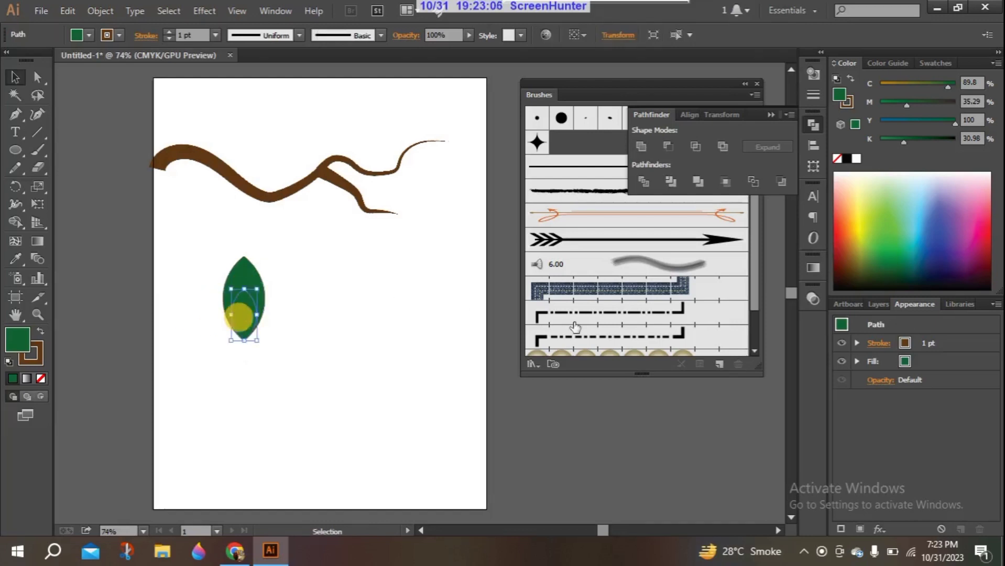
left_click(856, 159)
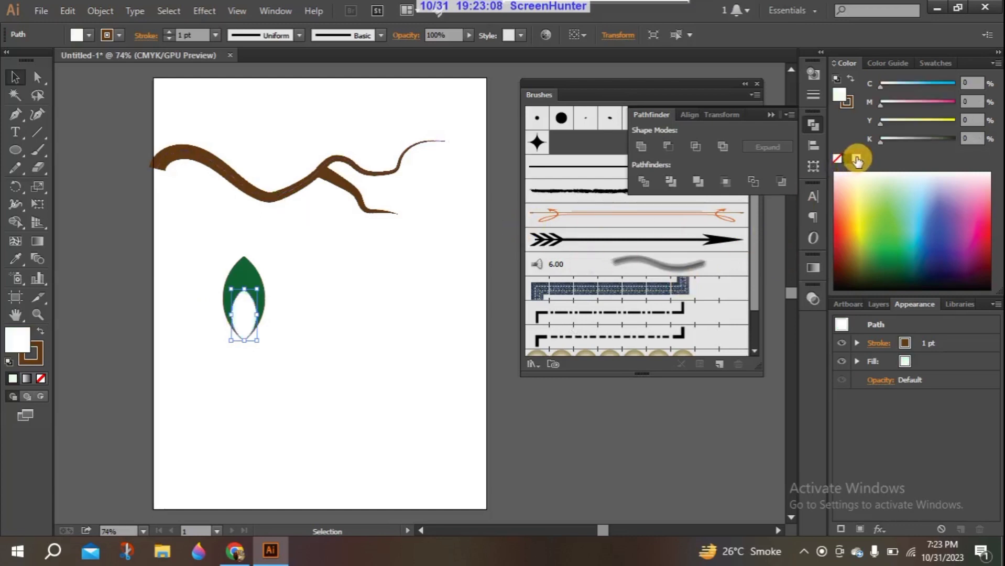
left_click(304, 281)
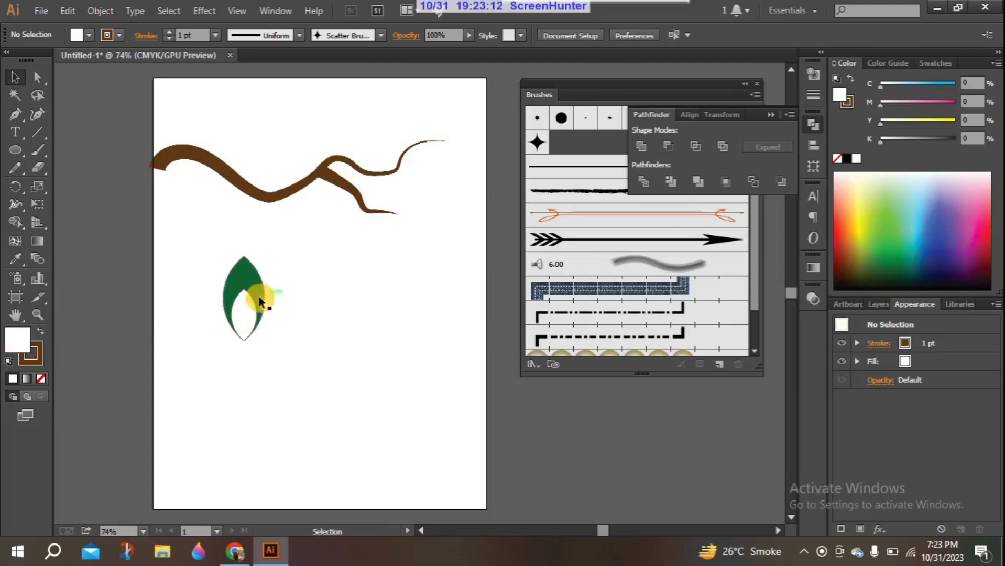
Step: Fill the smaller inner leaf with light green (C 57.65, M 0, Y 100, K 0)
left_click(883, 202)
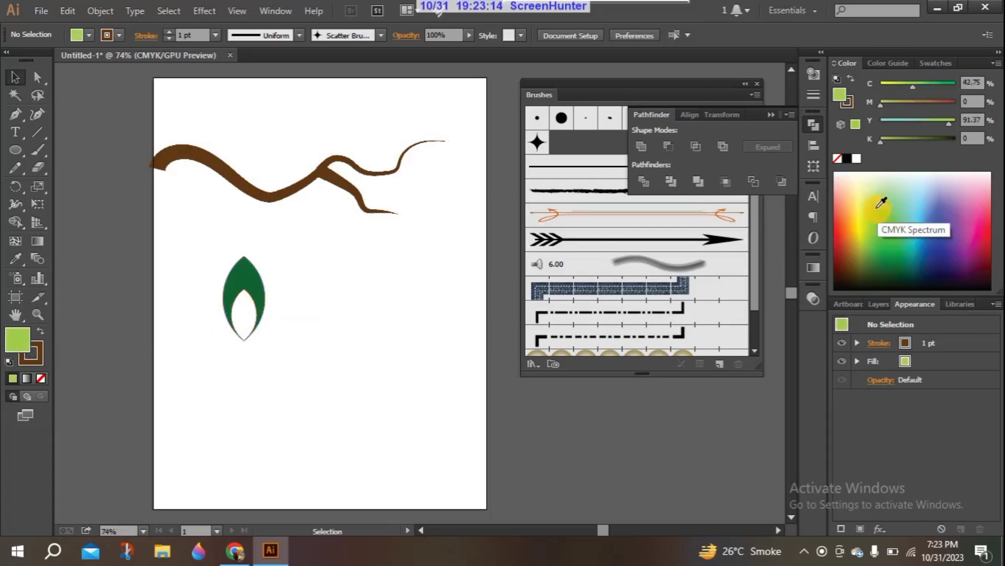
left_click(244, 329)
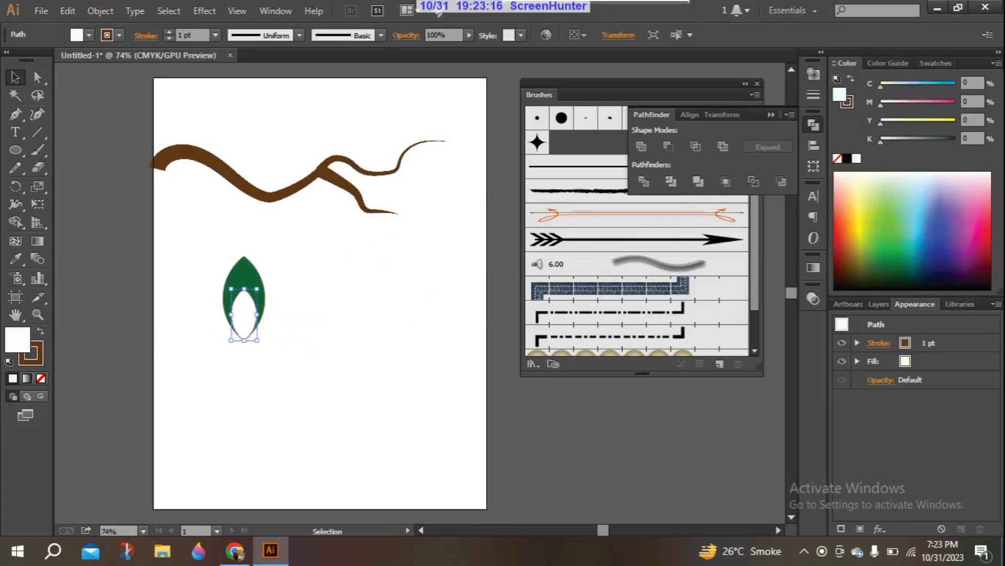
left_click(891, 210)
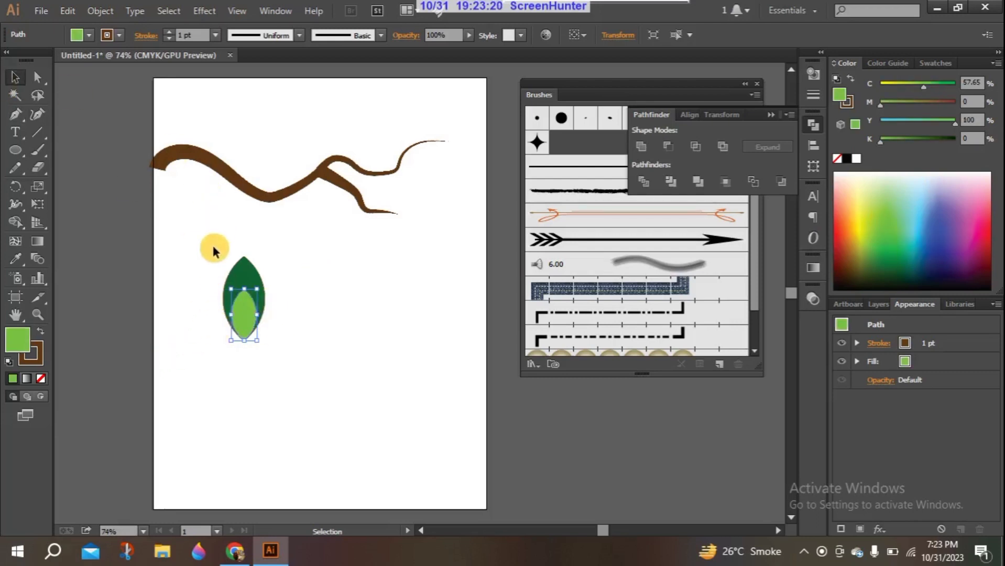
Step: Subtract the light green inner leaf from the dark green leaf with Minus Front, and deselect the result
left_click_drag(208, 240, 313, 352)
left_click(247, 302)
left_click(223, 270)
left_click(207, 275)
left_click_drag(199, 254, 348, 321)
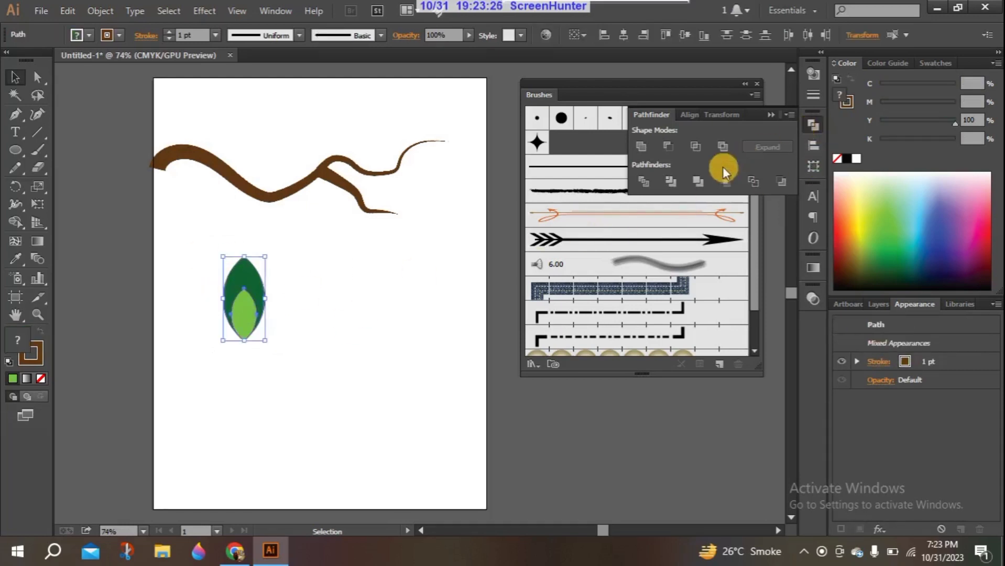
left_click(668, 147)
left_click(384, 290)
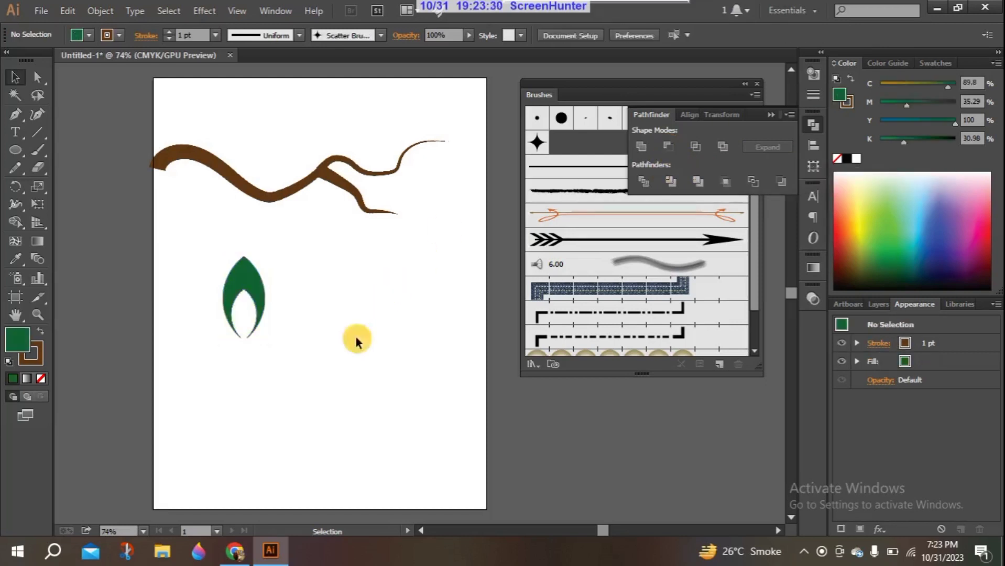
Step: Scale the dark green leaf down proportionally from its centre to less than half its size, and deselect it
left_click(245, 338)
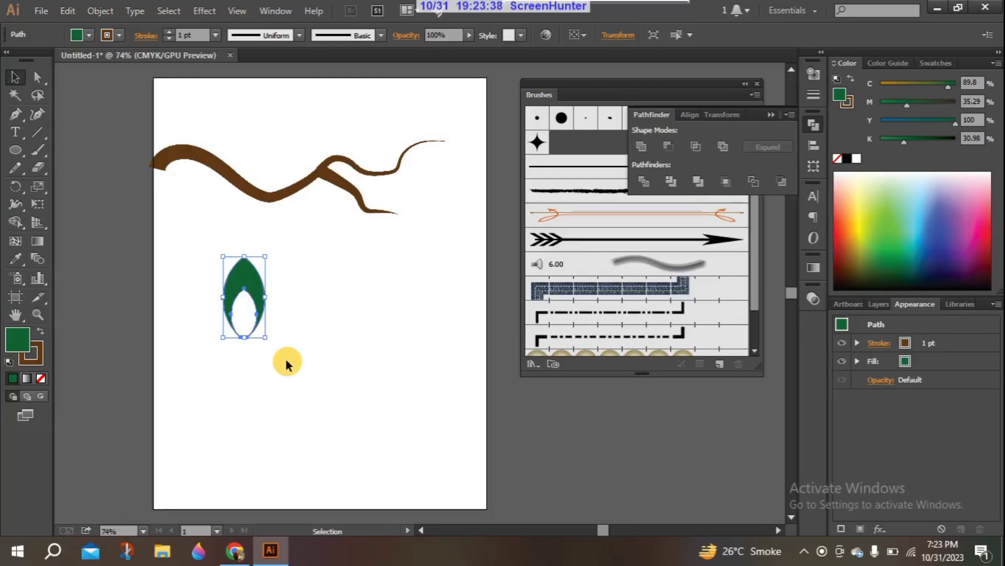
left_click(282, 359)
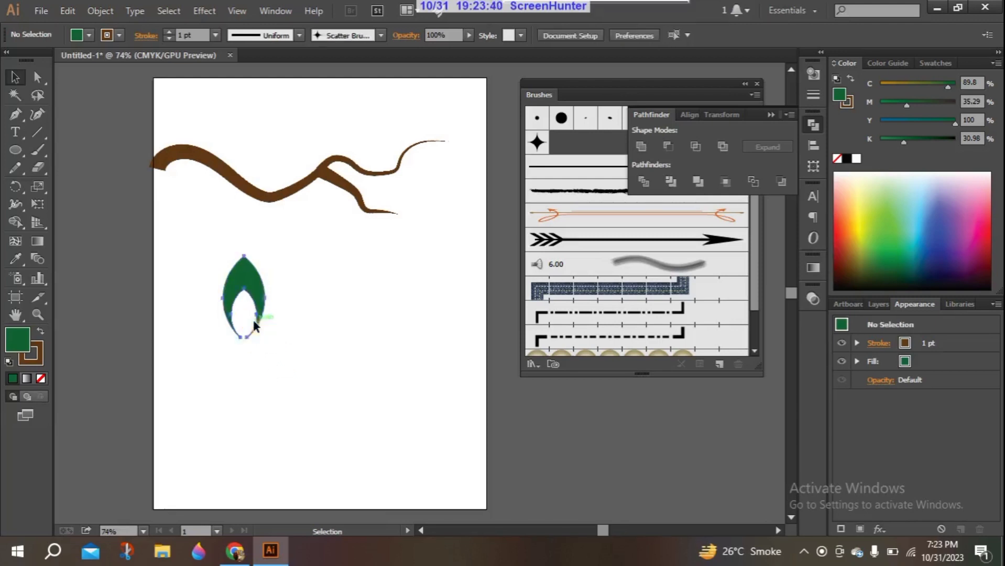
left_click(246, 340)
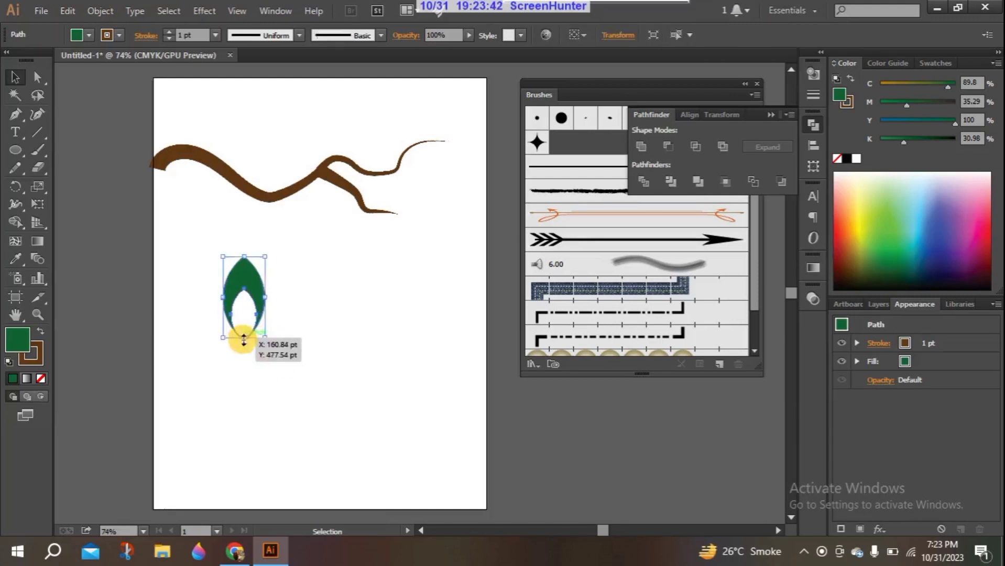
left_click_drag(246, 340, 245, 319)
left_click(244, 318)
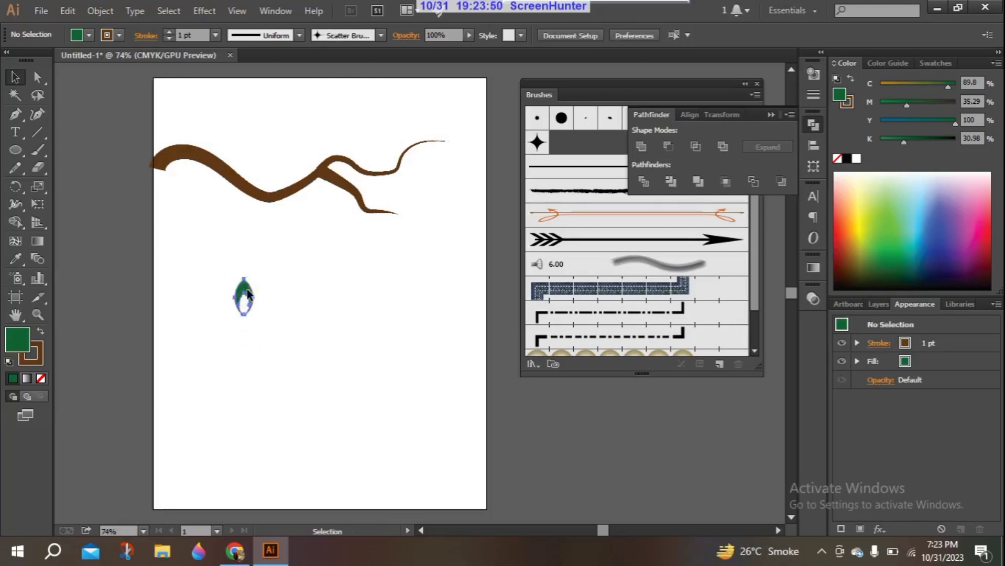
Step: Start a new Scatter Brush from the small leaf
left_click(243, 298)
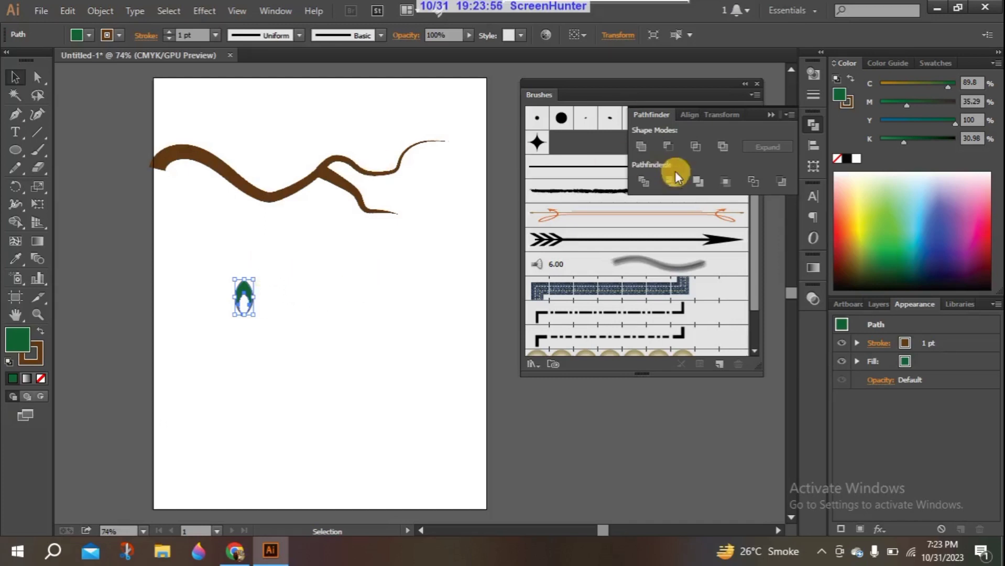
left_click(769, 114)
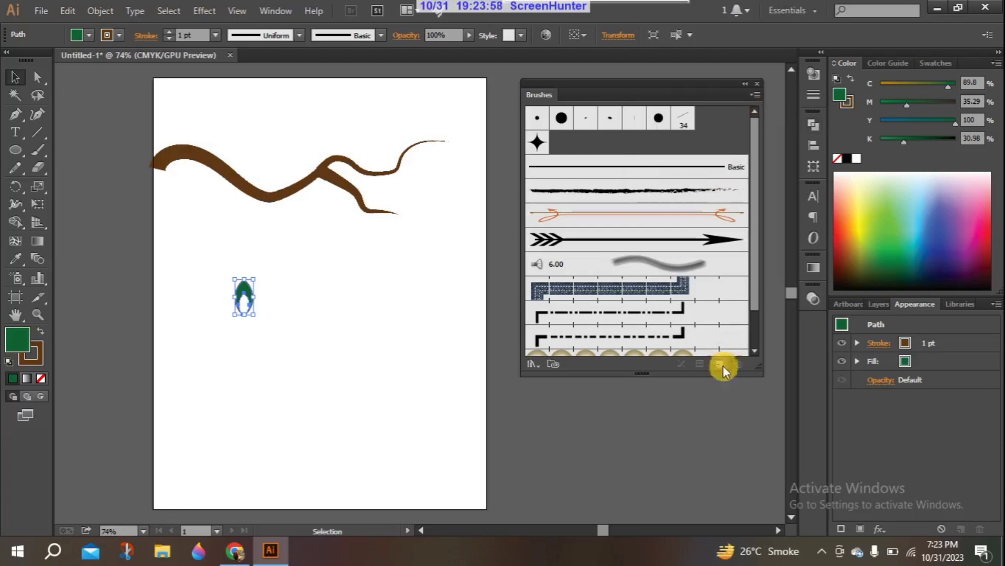
left_click(721, 365)
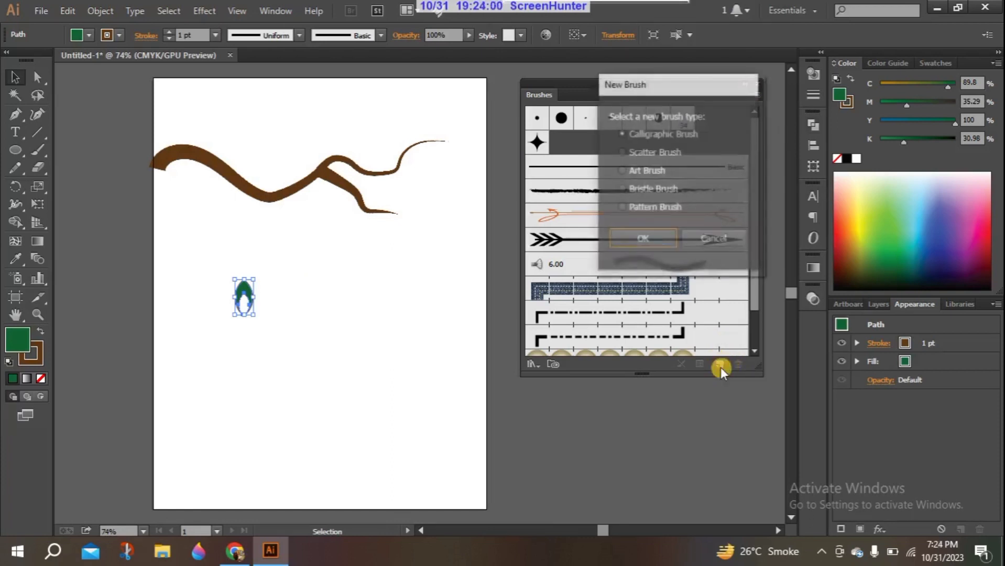
left_click(649, 157)
left_click(642, 241)
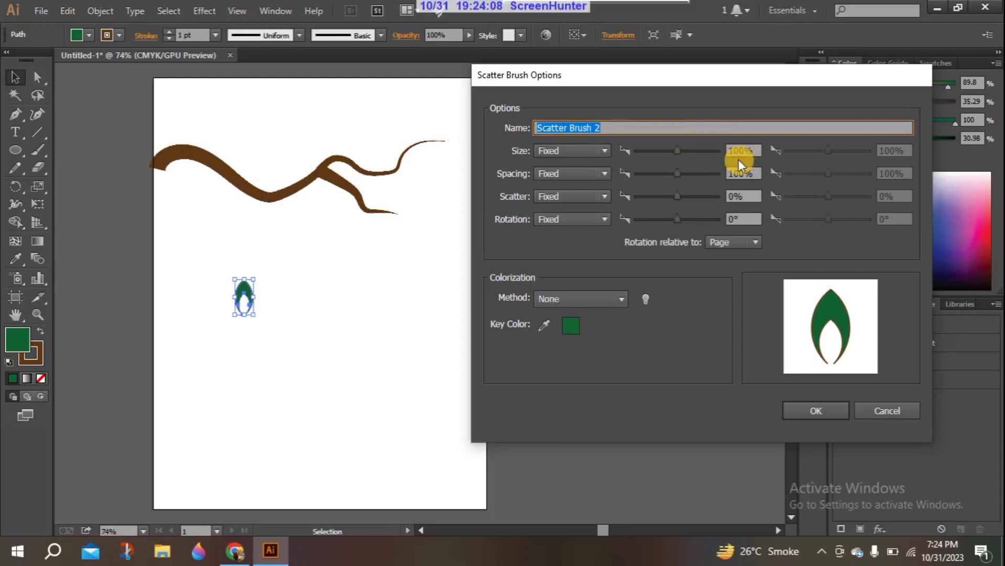
Step: Set the scatter brush's size to Random, ranging from 20% to 60%
left_click(755, 149)
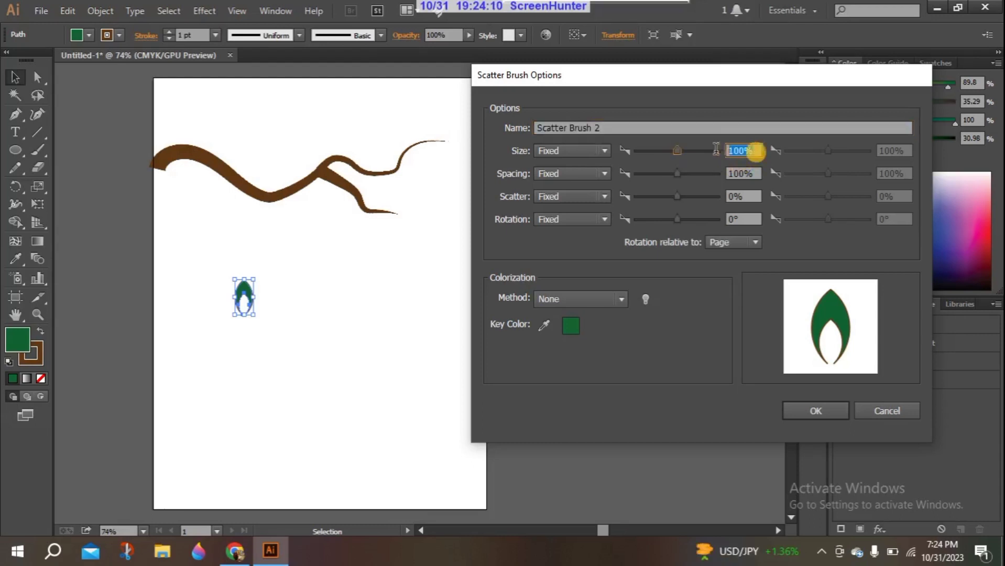
key("BackSpace")
type("20")
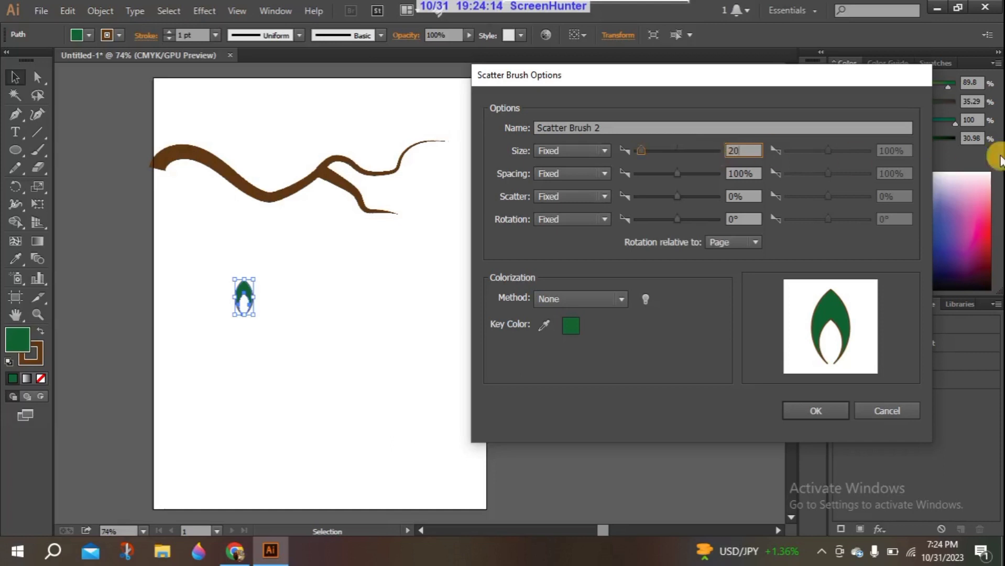
left_click(593, 151)
left_click(580, 180)
left_click_drag(906, 150, 854, 155)
key("BackSpace")
type("60")
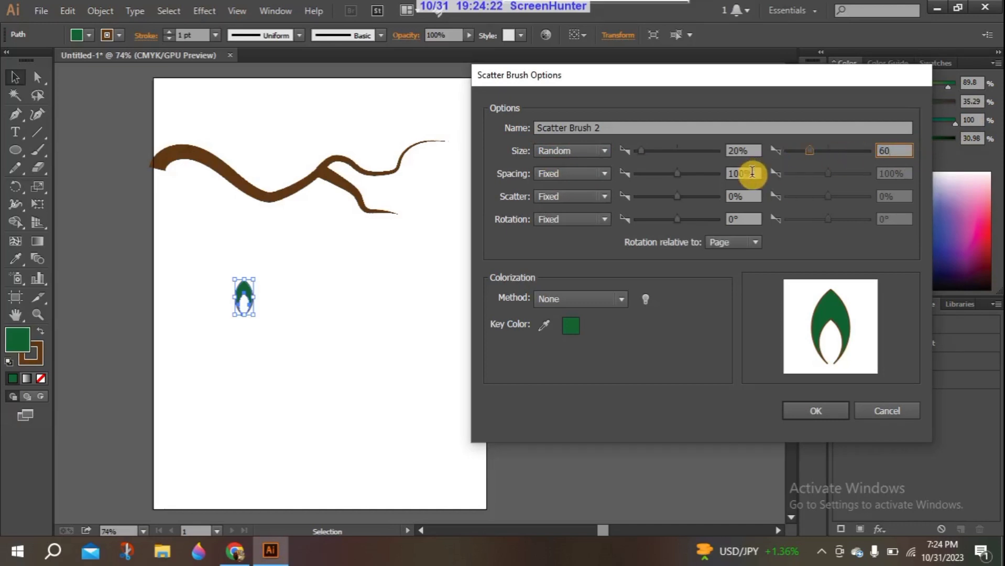
Step: Set the scatter brush's spacing to Random, ranging from 60% to 80%
left_click_drag(752, 171, 717, 172)
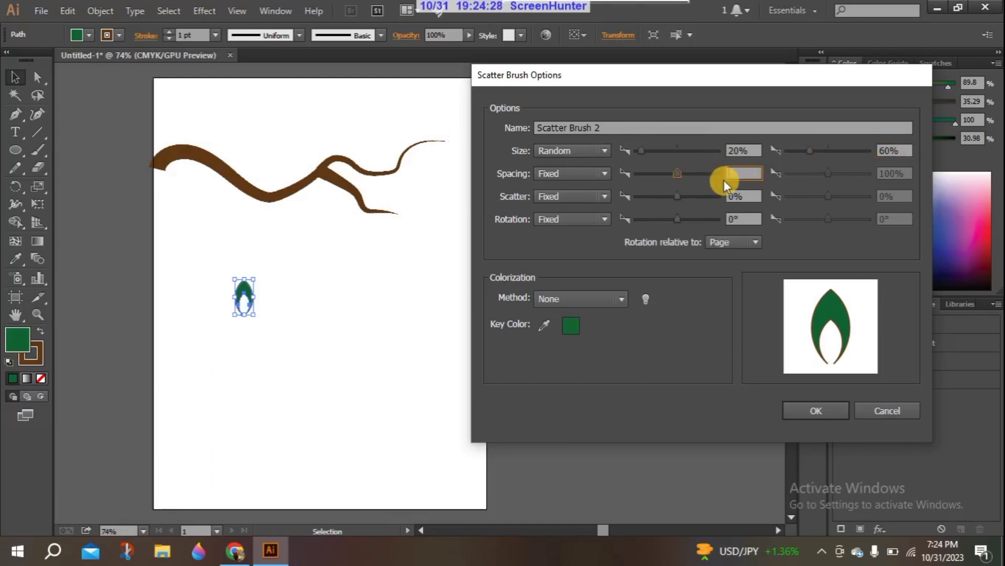
type("60")
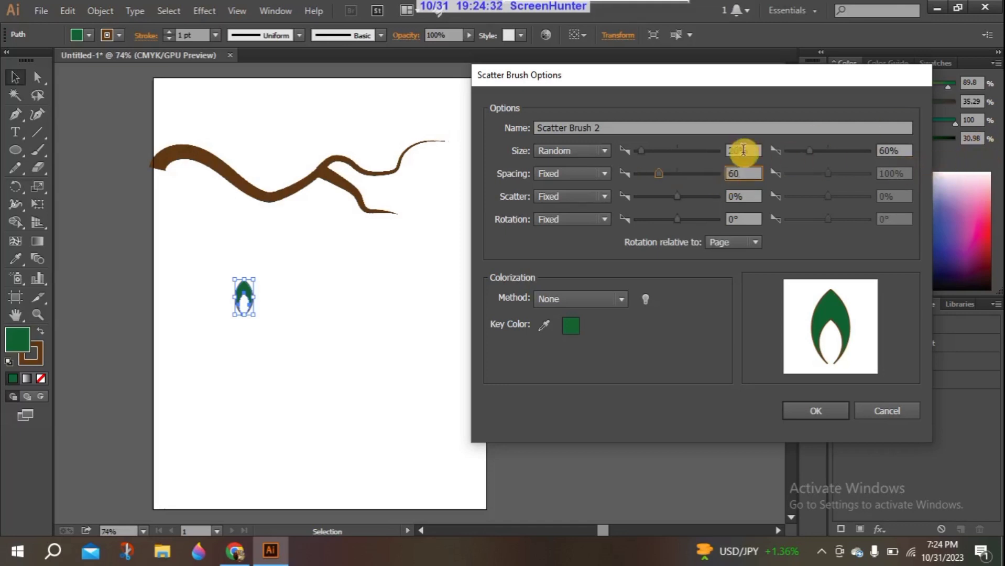
left_click(586, 173)
left_click(584, 203)
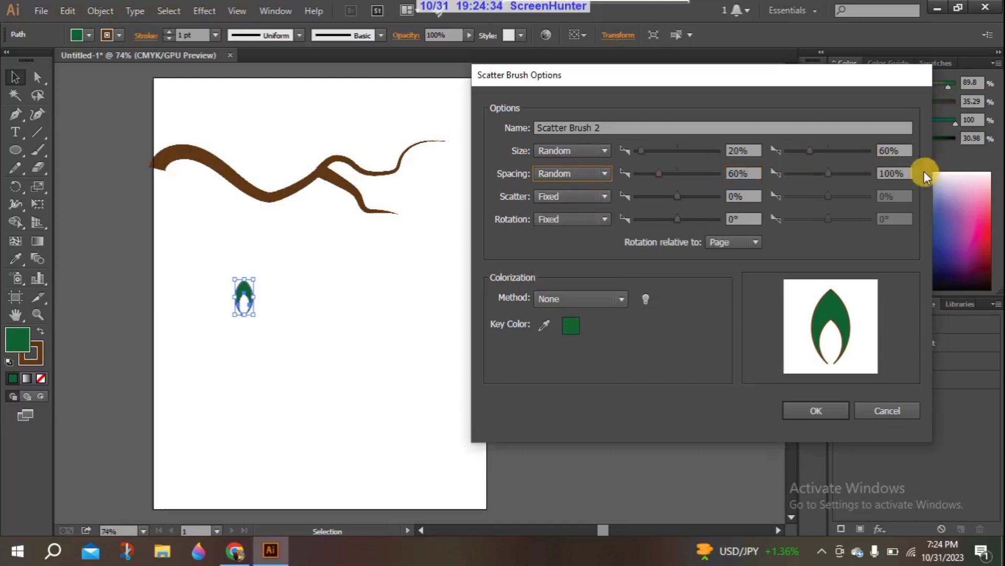
left_click_drag(907, 170, 867, 172)
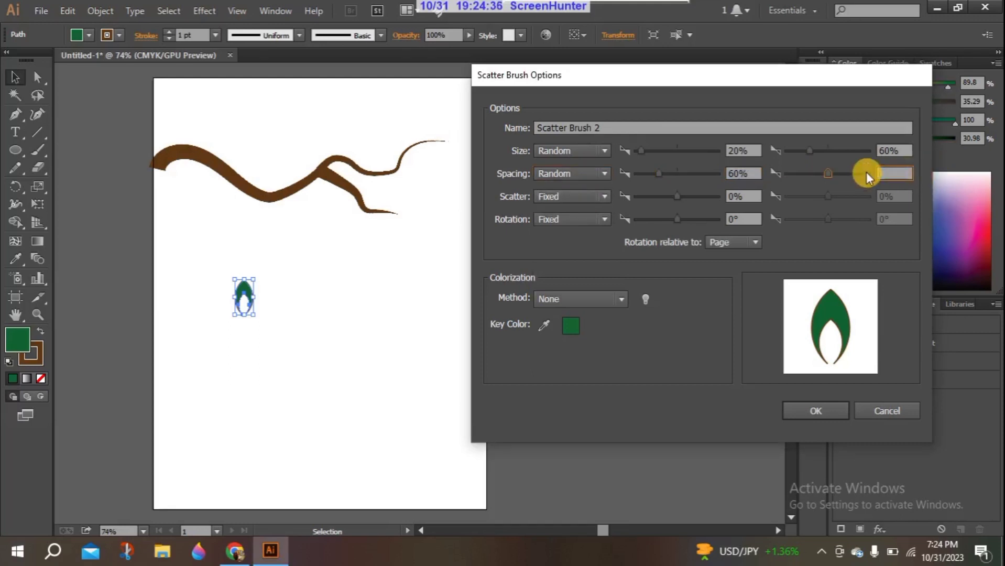
type("80")
Step: Set the brush's scatter amount to Random, ranging from 20% to 60%
left_click(603, 198)
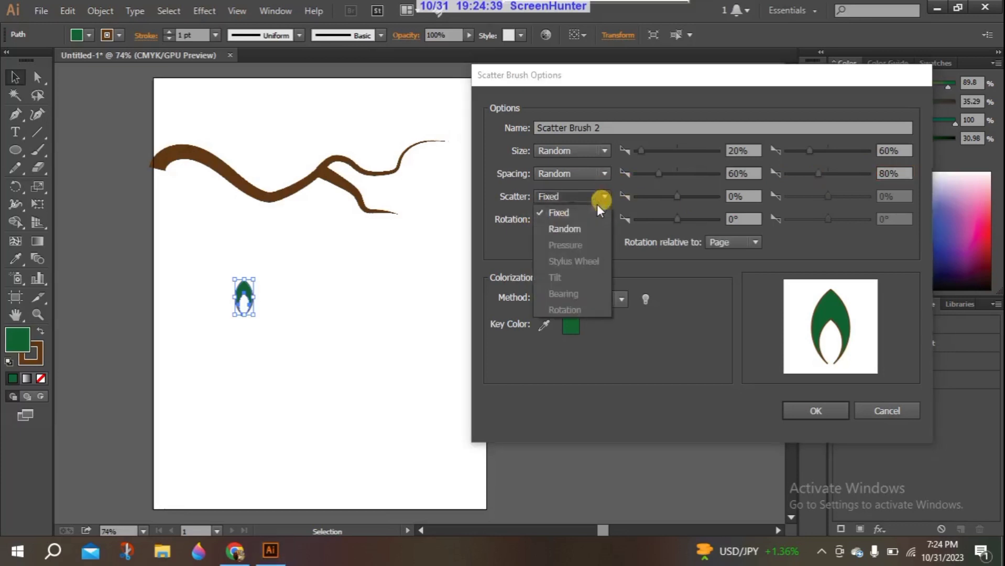
left_click(571, 230)
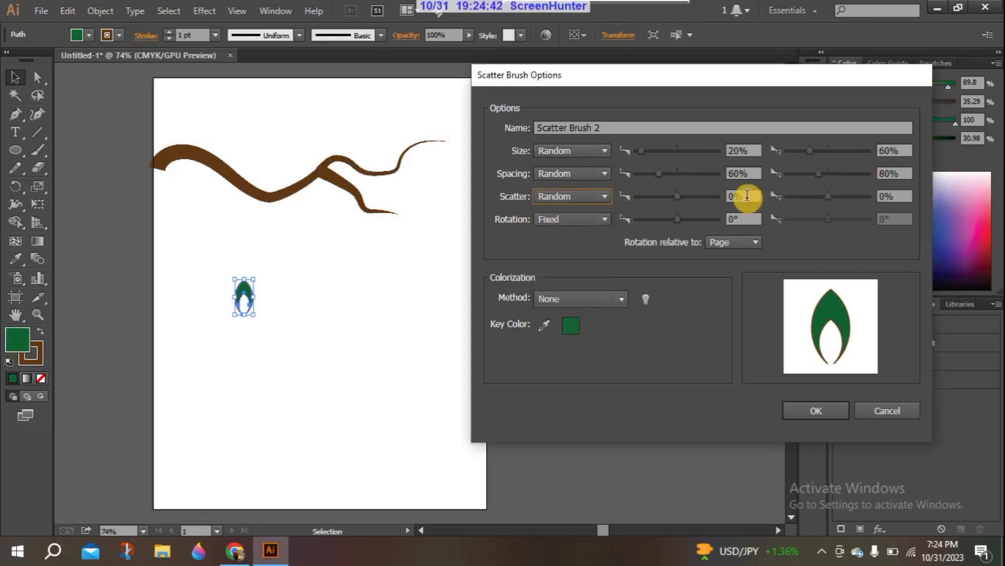
left_click_drag(750, 195, 719, 198)
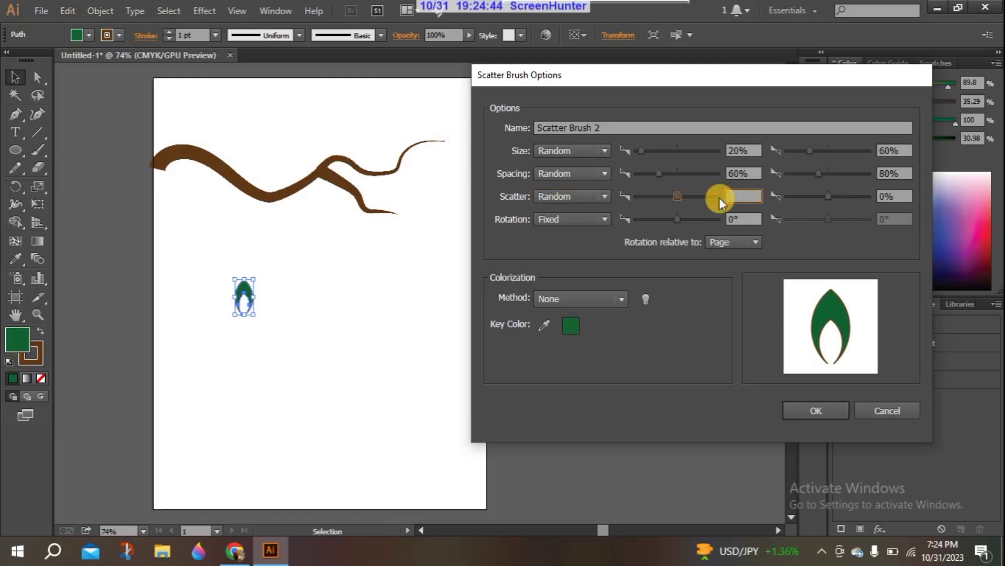
type("20")
left_click(900, 198)
type("60")
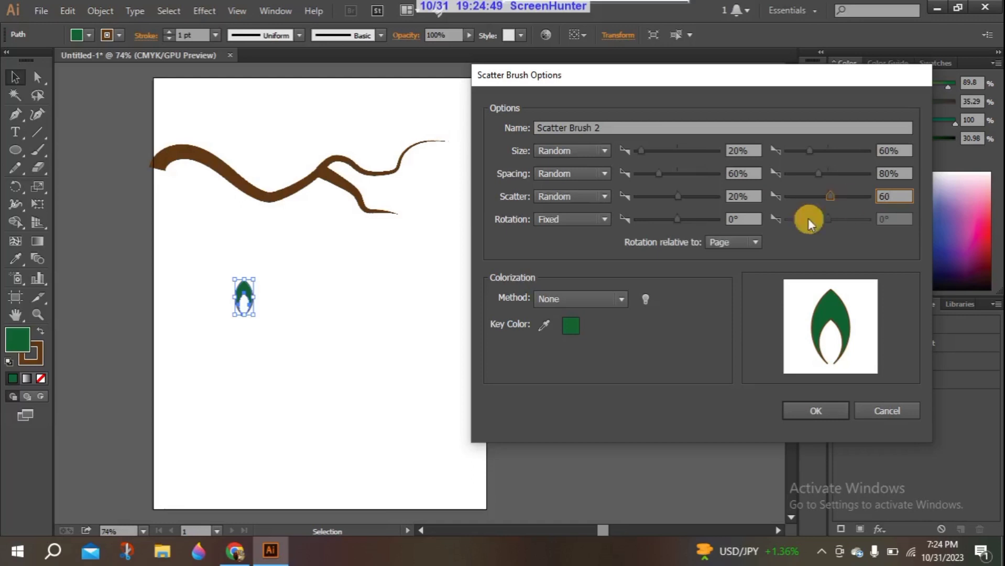
Step: Set the scatter brush's rotation to Random, ranging from 30° to 70°
left_click(605, 219)
left_click(572, 251)
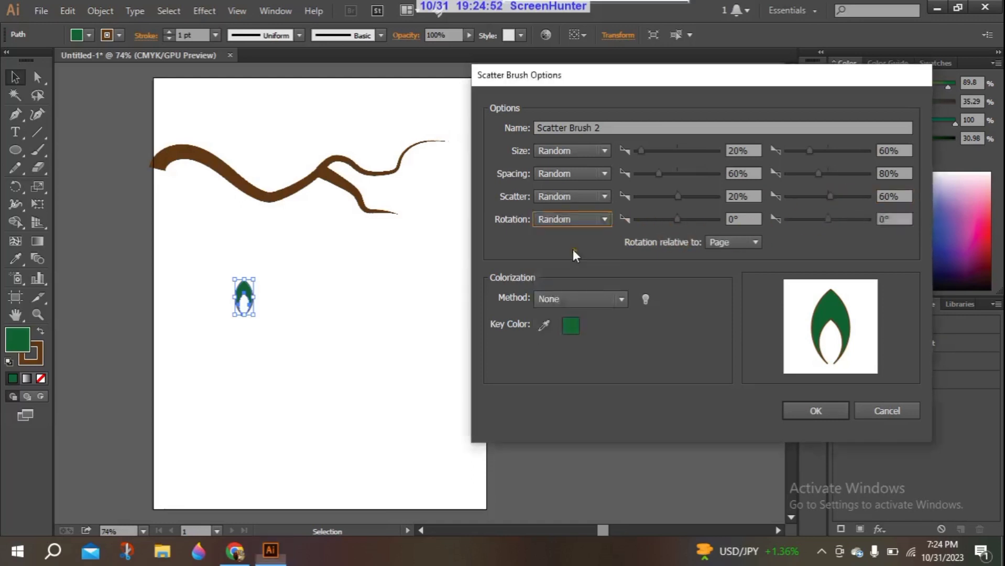
left_click(742, 220)
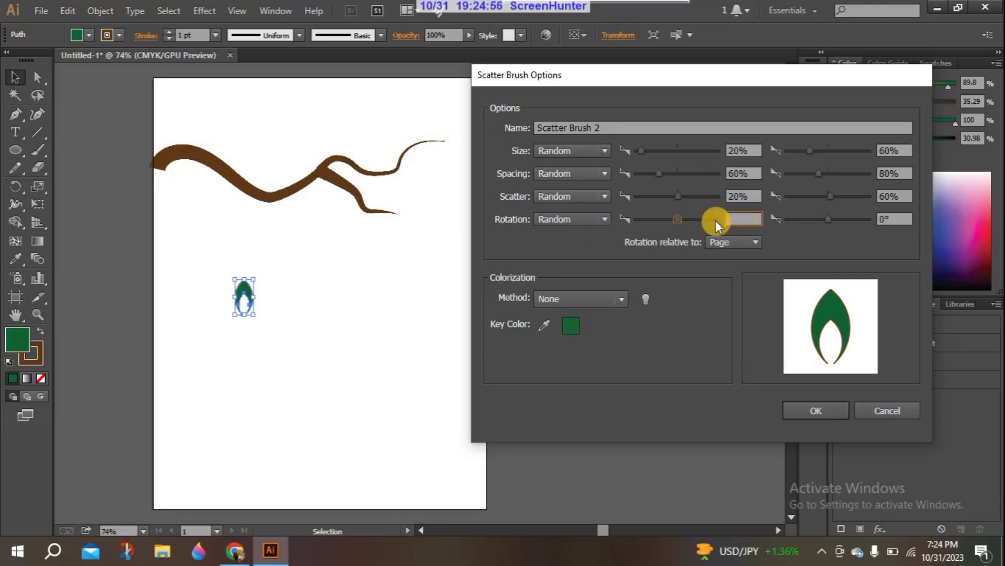
type("30")
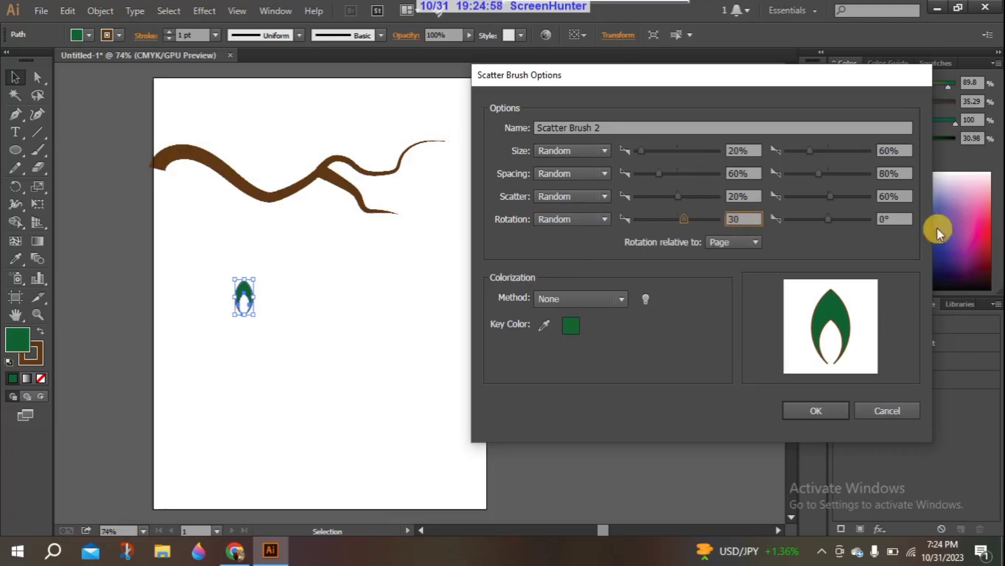
left_click(892, 219)
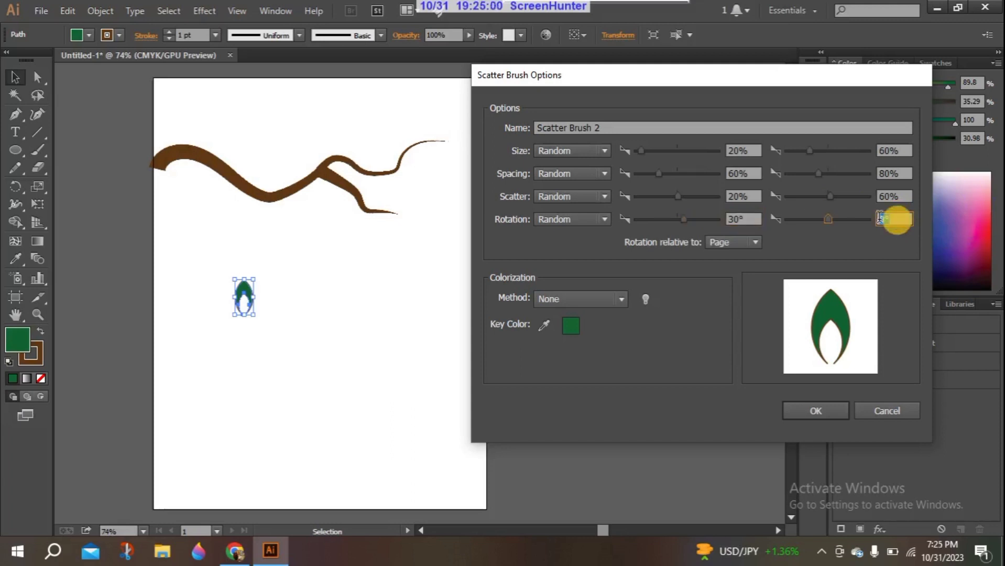
key("BackSpace")
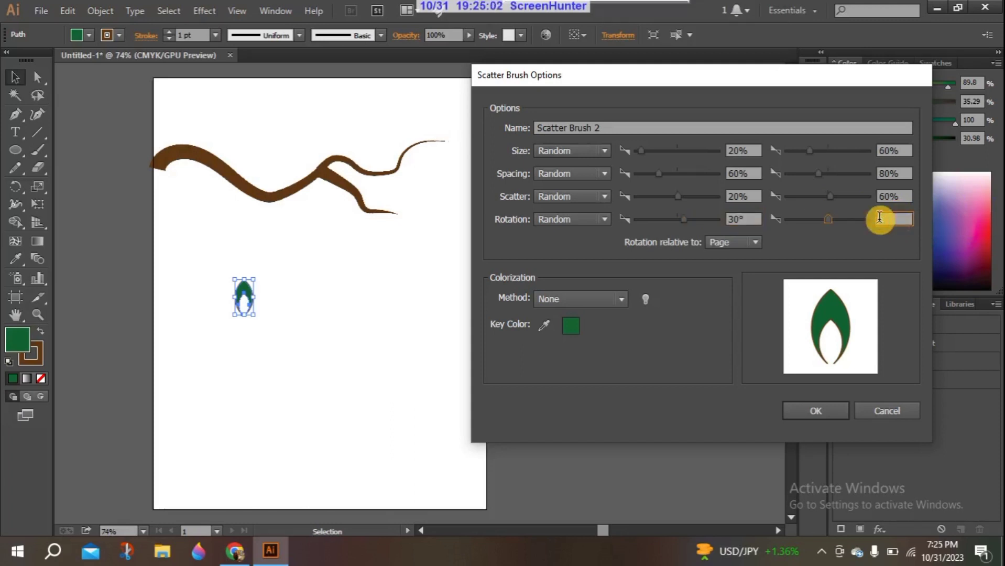
type("70")
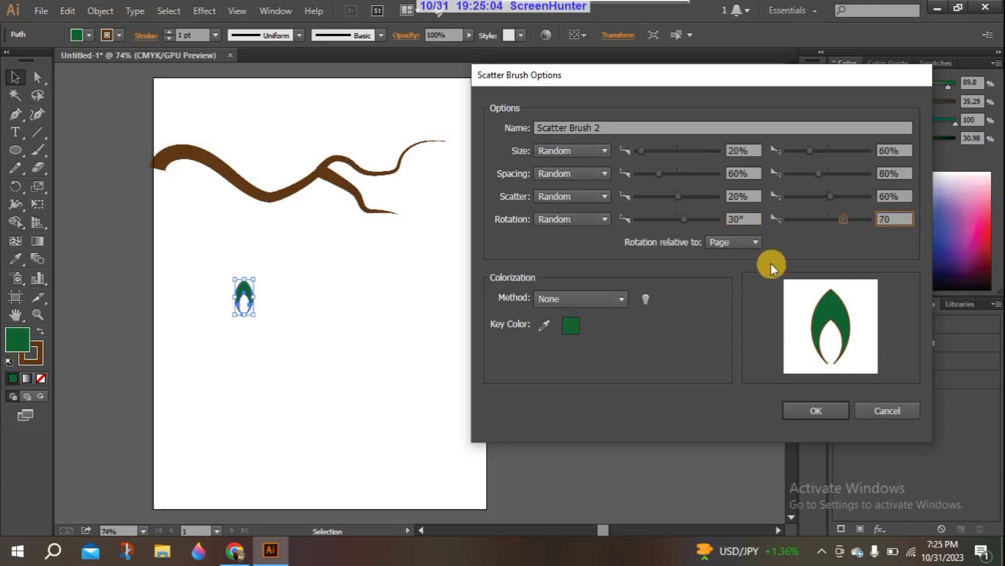
Step: Make the rotation relative to Path, choose Tints as the colorization method, and create the brush
left_click(750, 243)
left_click(735, 271)
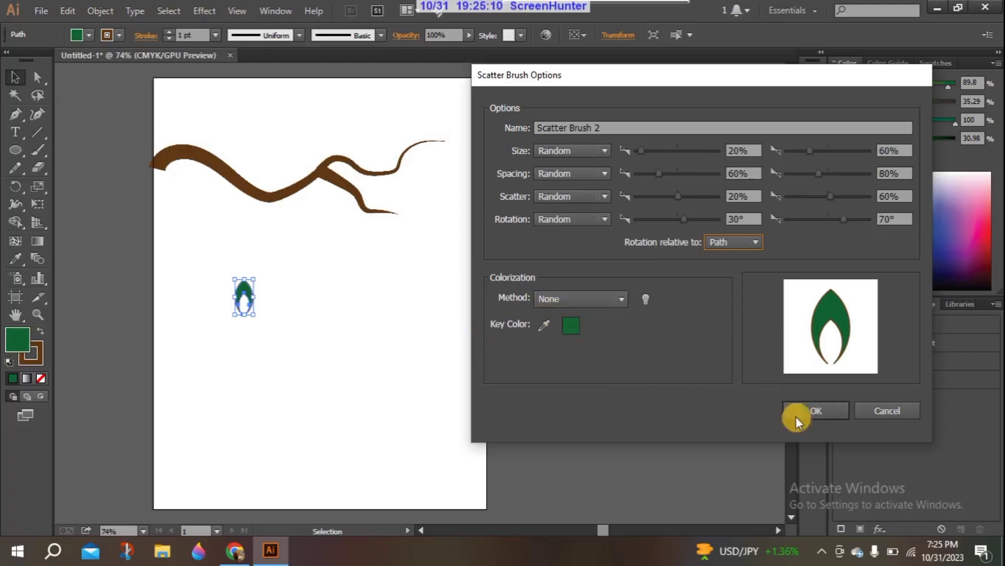
left_click(610, 296)
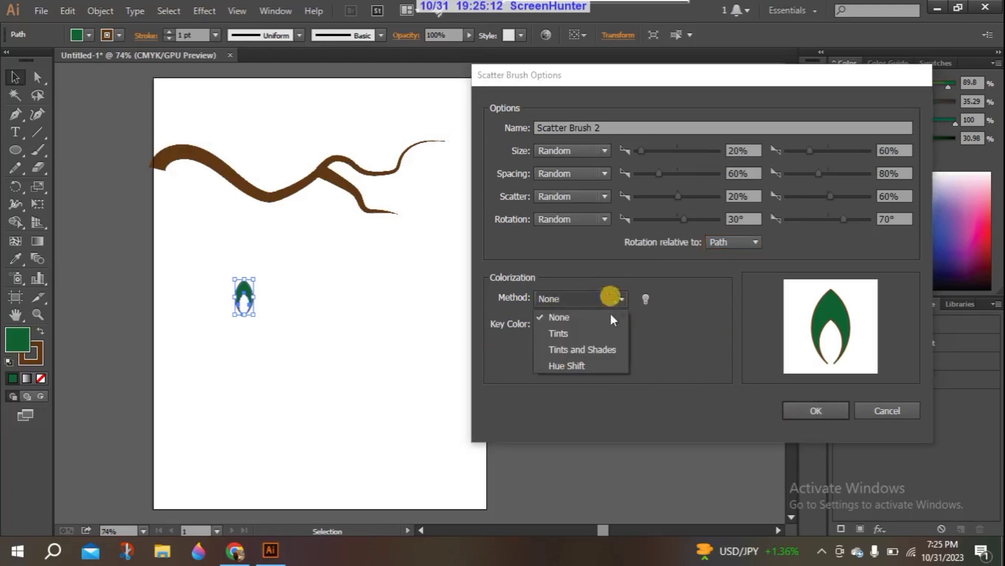
left_click(606, 332)
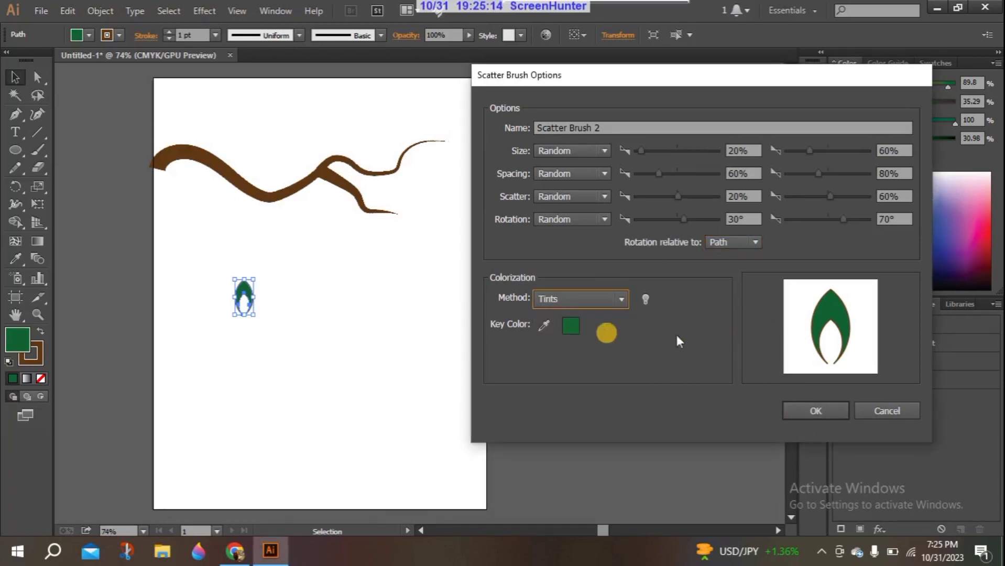
left_click(807, 409)
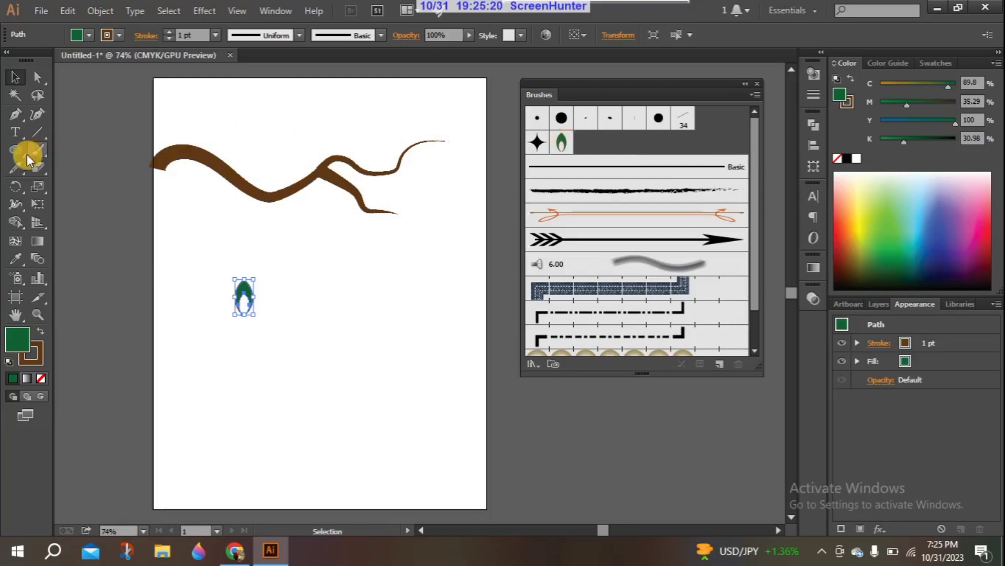
Step: Apply the new leaf scatter brush to the selected leaf, and try a Paintbrush stroke along the upper side of the branch, undoing that stroke
left_click(562, 143)
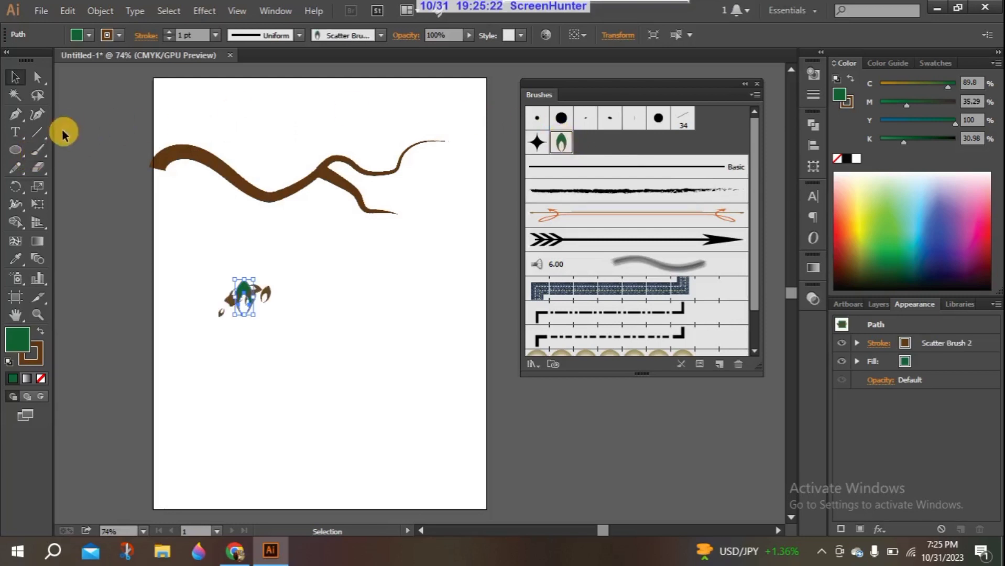
left_click(41, 146)
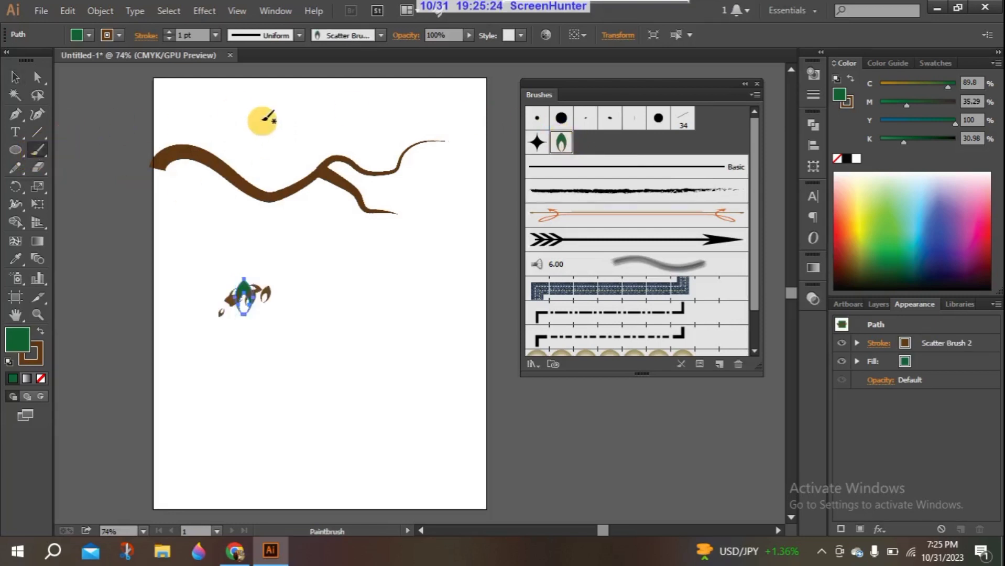
mouse_move(232, 150)
left_mouse_down()
mouse_move(260, 135)
mouse_move(288, 159)
mouse_move(317, 160)
mouse_move(381, 131)
mouse_move(434, 156)
mouse_move(465, 134)
left_mouse_up()
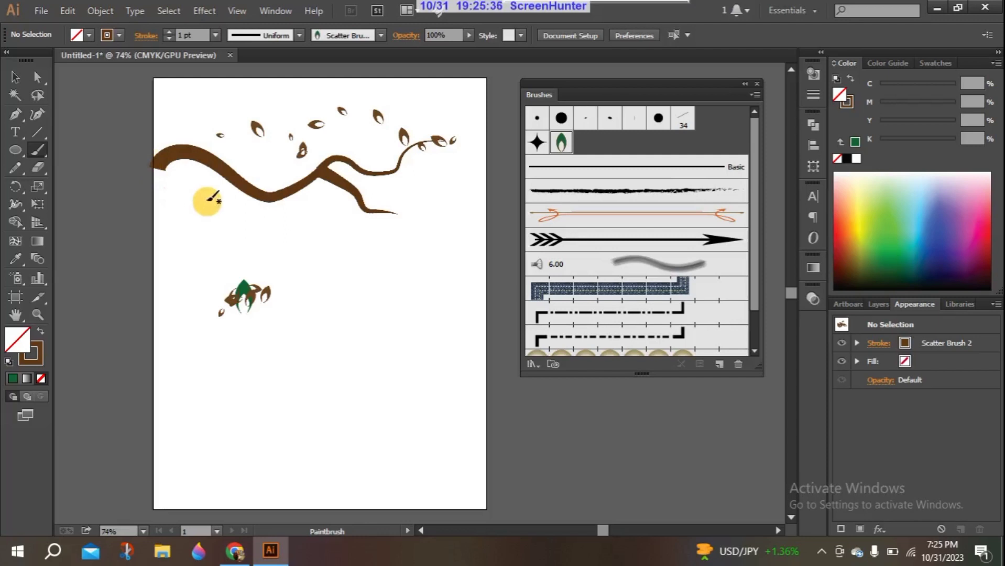
key("ctrl+z")
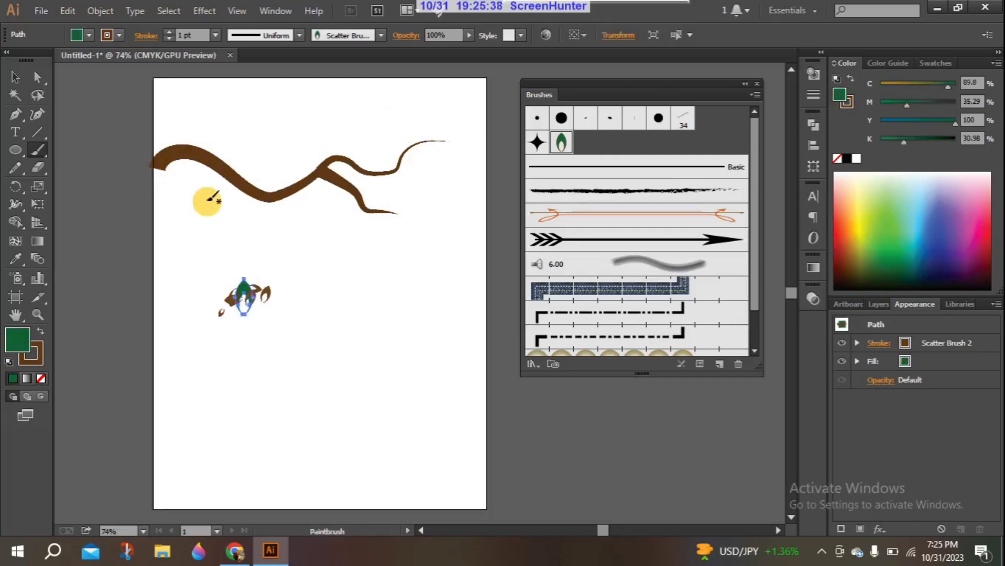
Step: Change the leaf scatter brush's colorization method to None and apply the change to its existing strokes
double_click(561, 142)
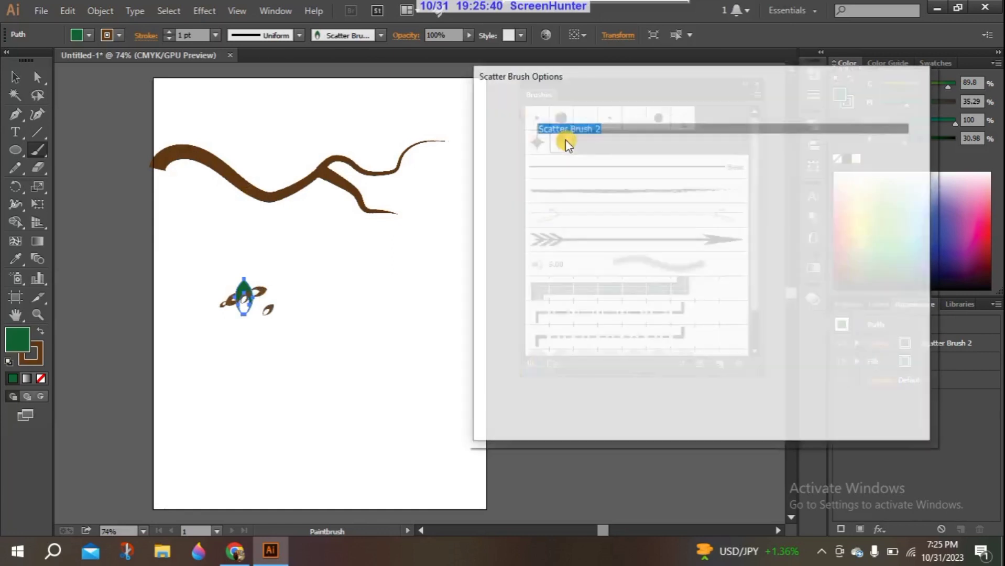
left_click(597, 300)
left_click(584, 319)
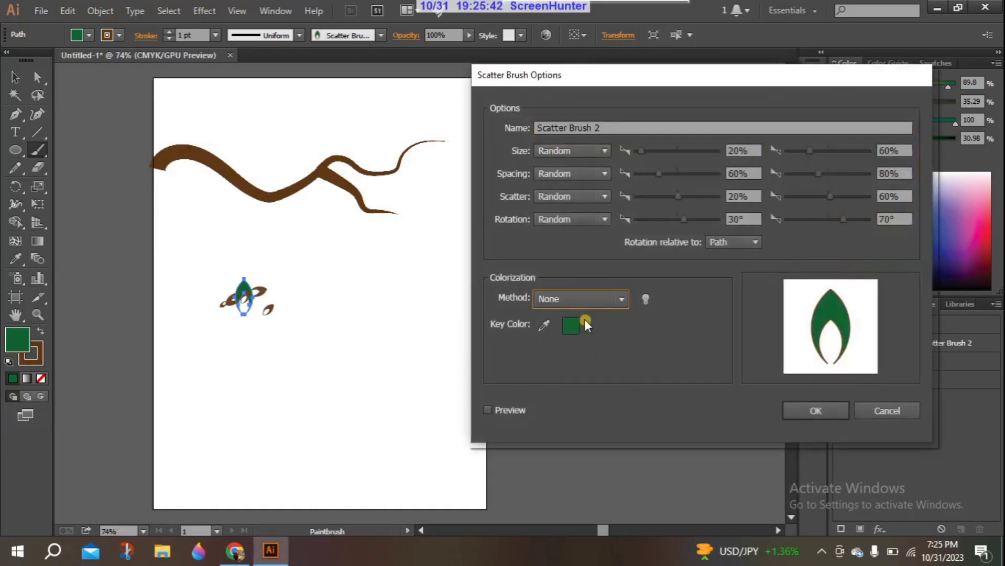
left_click(819, 411)
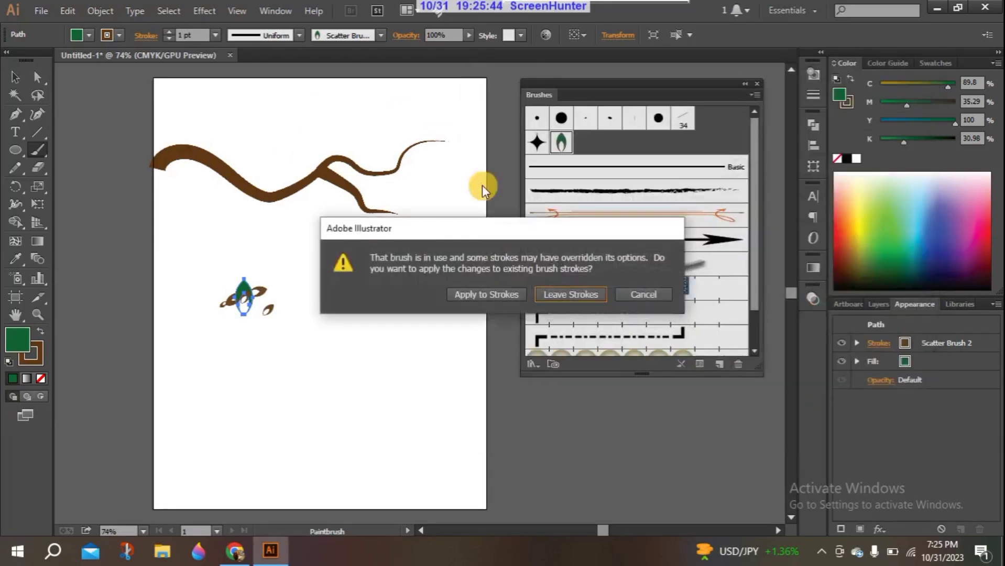
left_click_drag(445, 226, 440, 152)
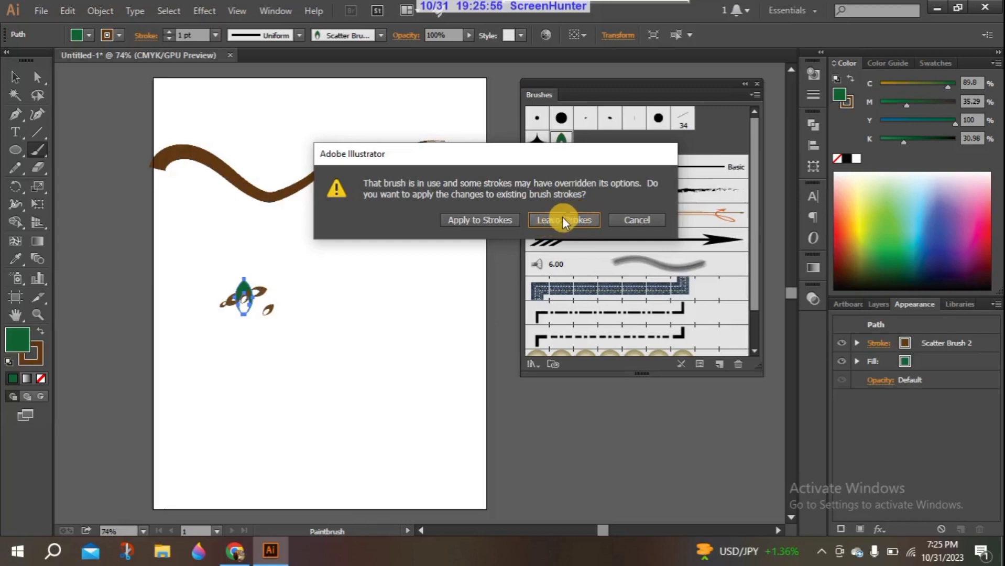
left_click(488, 220)
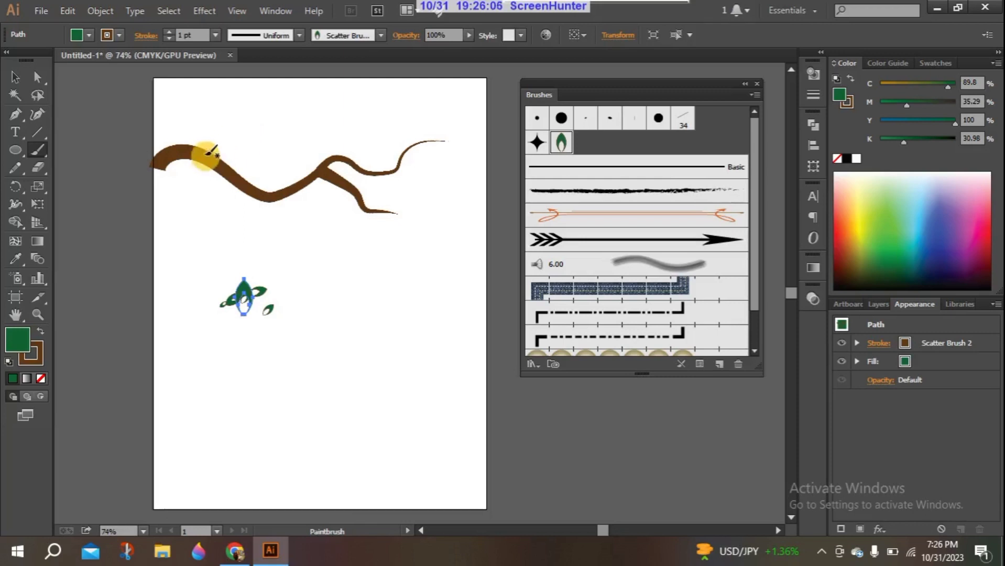
Step: Paint several Paintbrush strokes of scattered leaves above, below and along the branch
mouse_move(211, 133)
left_mouse_down()
mouse_move(237, 155)
mouse_move(274, 168)
mouse_move(346, 130)
mouse_move(362, 150)
left_mouse_up()
mouse_move(303, 224)
left_mouse_down()
mouse_move(254, 225)
mouse_move(257, 166)
mouse_move(270, 202)
mouse_move(314, 147)
mouse_move(376, 187)
left_mouse_up()
mouse_move(450, 158)
left_mouse_down()
mouse_move(432, 186)
mouse_move(419, 102)
mouse_move(431, 152)
mouse_move(425, 137)
mouse_move(446, 151)
left_mouse_up()
mouse_move(314, 247)
left_mouse_down()
mouse_move(233, 243)
mouse_move(226, 207)
mouse_move(179, 264)
mouse_move(266, 215)
left_mouse_up()
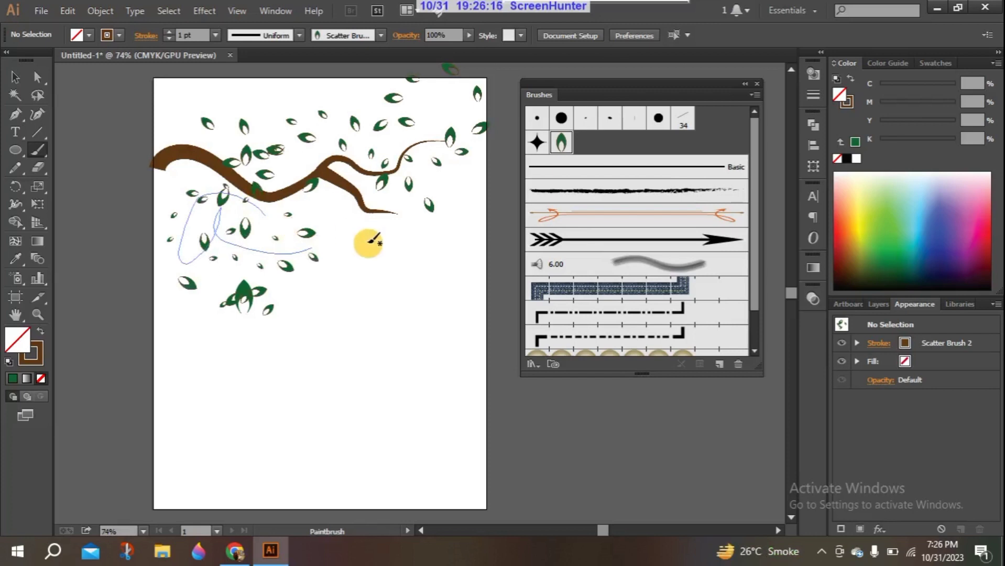
mouse_move(368, 244)
left_mouse_down()
mouse_move(407, 222)
mouse_move(381, 276)
mouse_move(443, 247)
mouse_move(462, 216)
left_mouse_up()
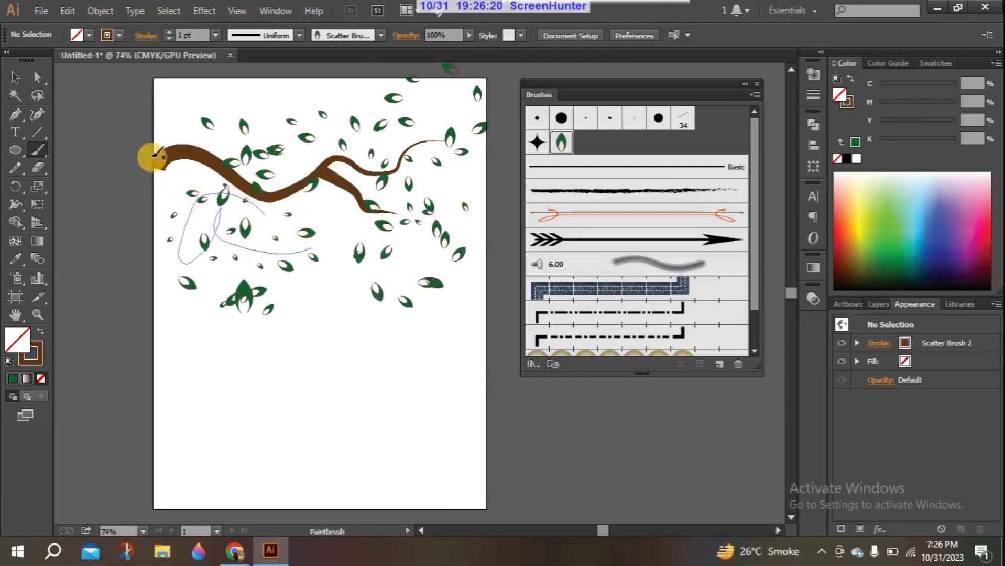
mouse_move(157, 132)
left_mouse_down()
mouse_move(310, 222)
mouse_move(351, 221)
mouse_move(343, 292)
mouse_move(446, 182)
left_mouse_up()
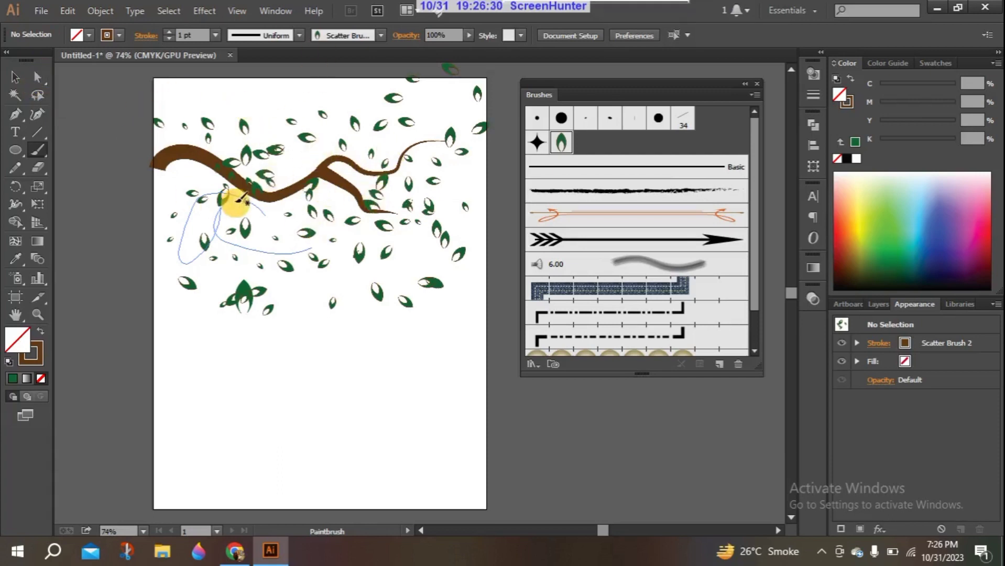
Step: Delete the original leaf shape below the branch together with its brushed outline
left_click(16, 81)
left_click(242, 300)
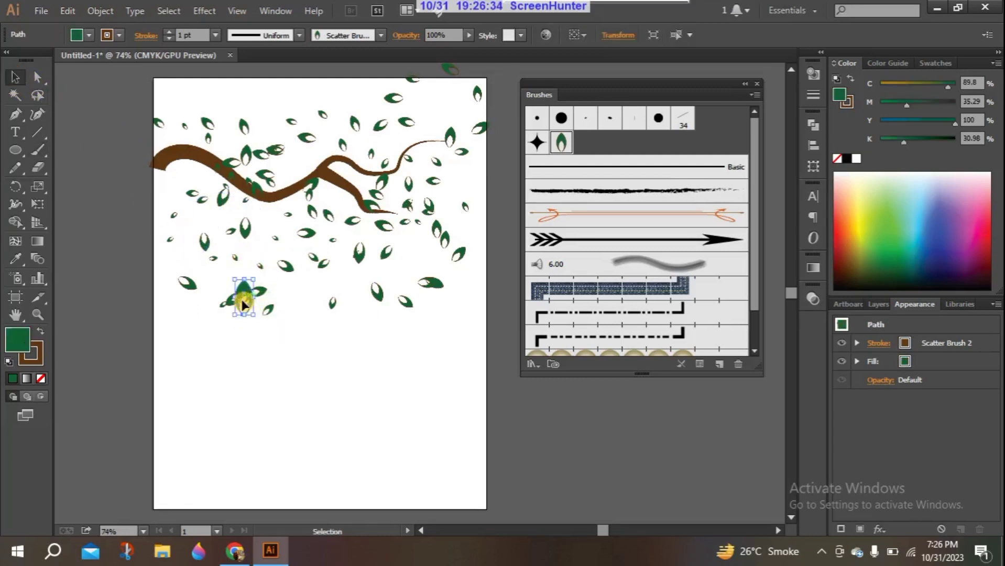
key("Delete")
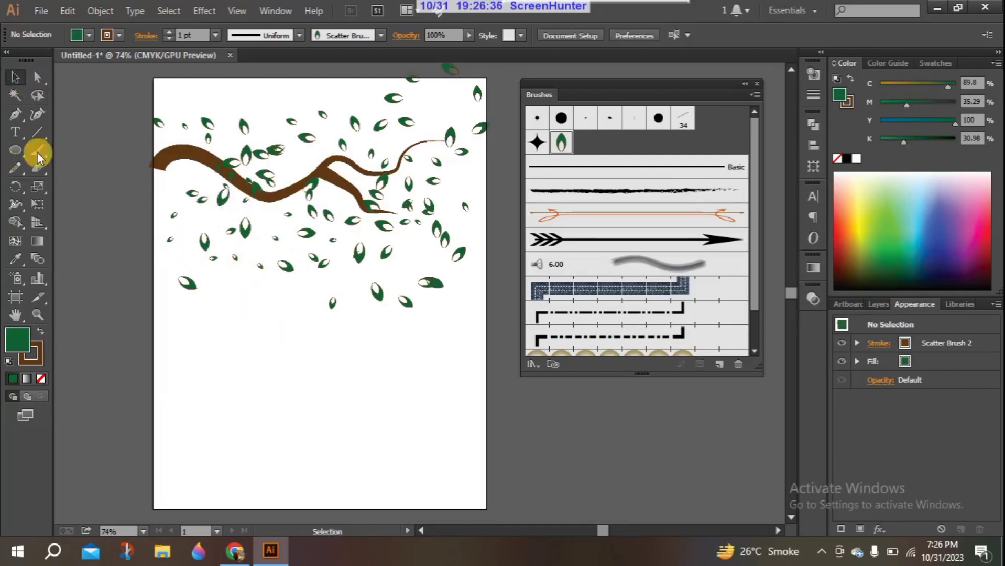
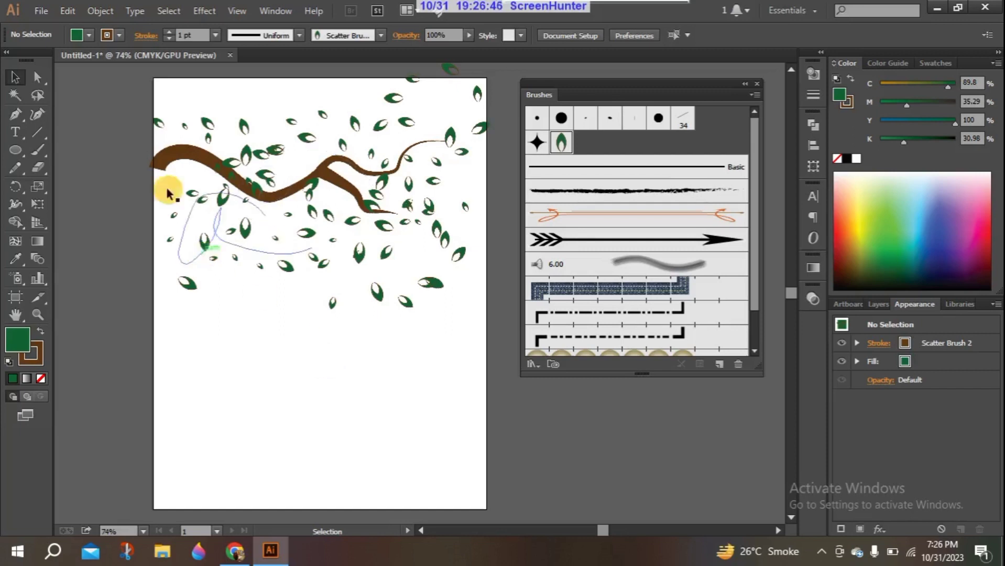
Step: Thicken the foliage with three more Paintbrush strokes of leaves across and beneath the branch
left_click(38, 149)
mouse_move(360, 190)
left_mouse_down()
mouse_move(313, 253)
mouse_move(320, 283)
mouse_move(289, 304)
mouse_move(333, 201)
mouse_move(274, 180)
mouse_move(271, 101)
left_mouse_up()
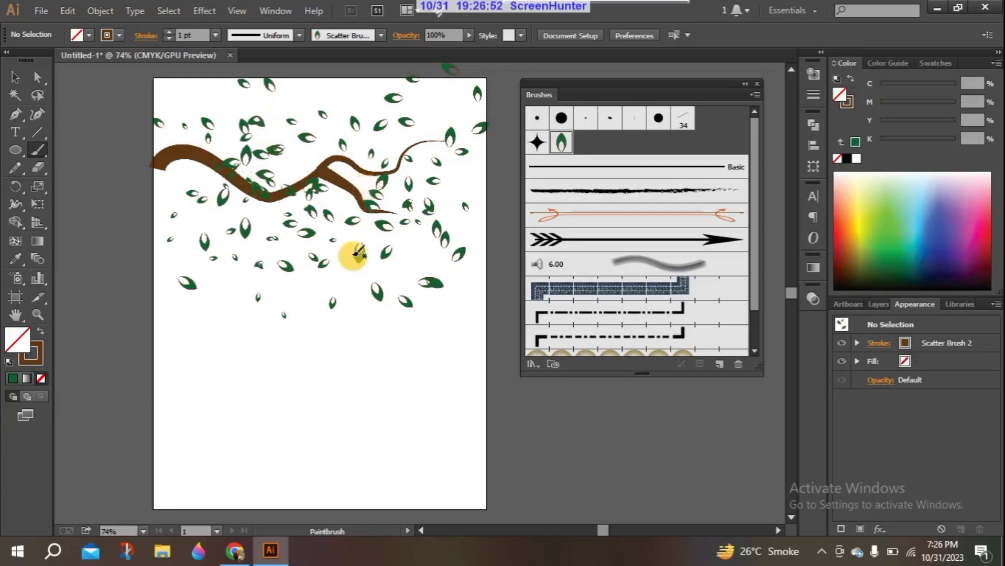
mouse_move(274, 327)
left_mouse_down()
mouse_move(360, 304)
mouse_move(316, 260)
mouse_move(443, 206)
mouse_move(460, 191)
left_mouse_up()
mouse_move(230, 118)
left_mouse_down()
mouse_move(158, 185)
mouse_move(193, 224)
left_mouse_up()
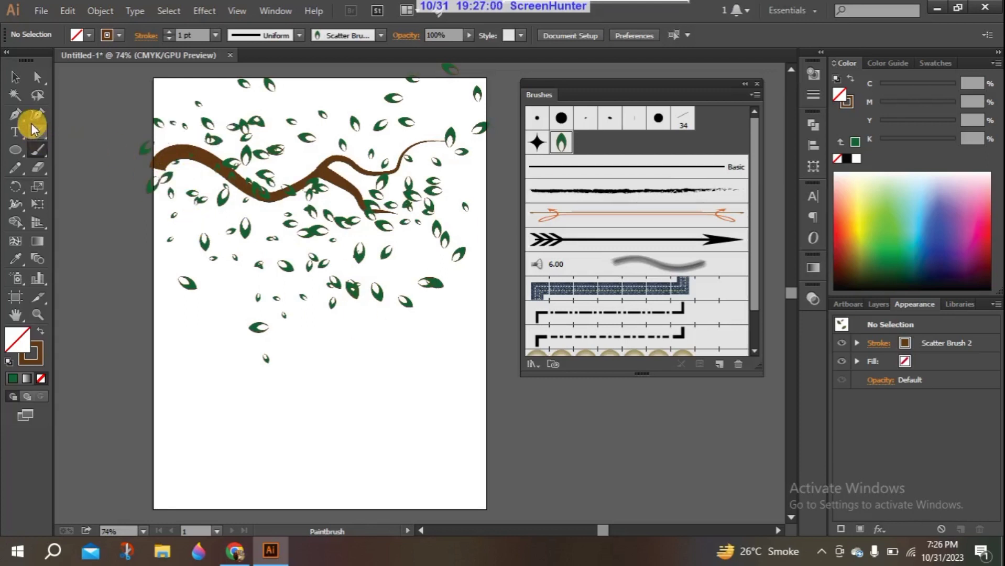
Step: Select the whole branch-and-leaf drawing and delete it from the artboard
left_click(13, 77)
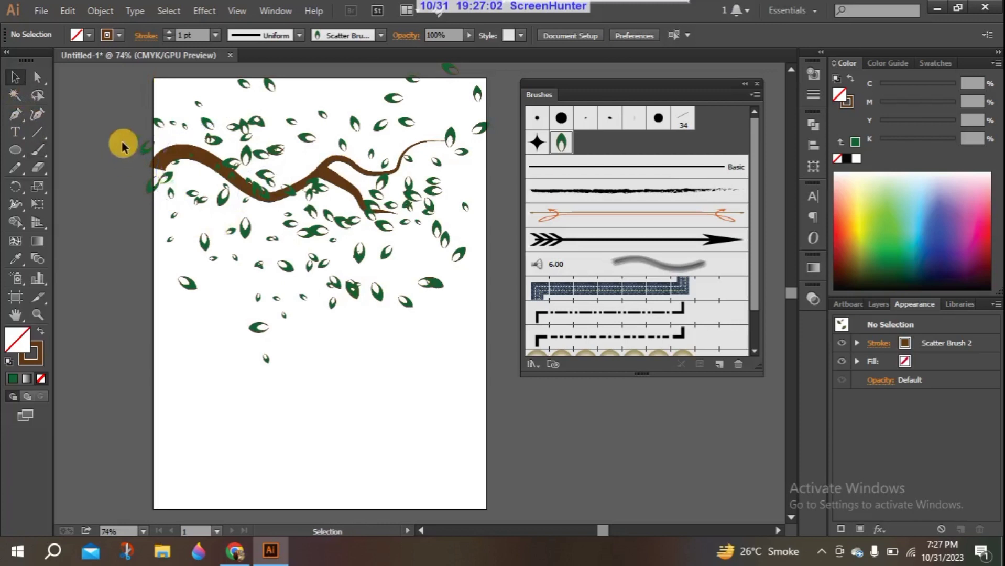
left_click_drag(133, 84, 478, 344)
key("Delete")
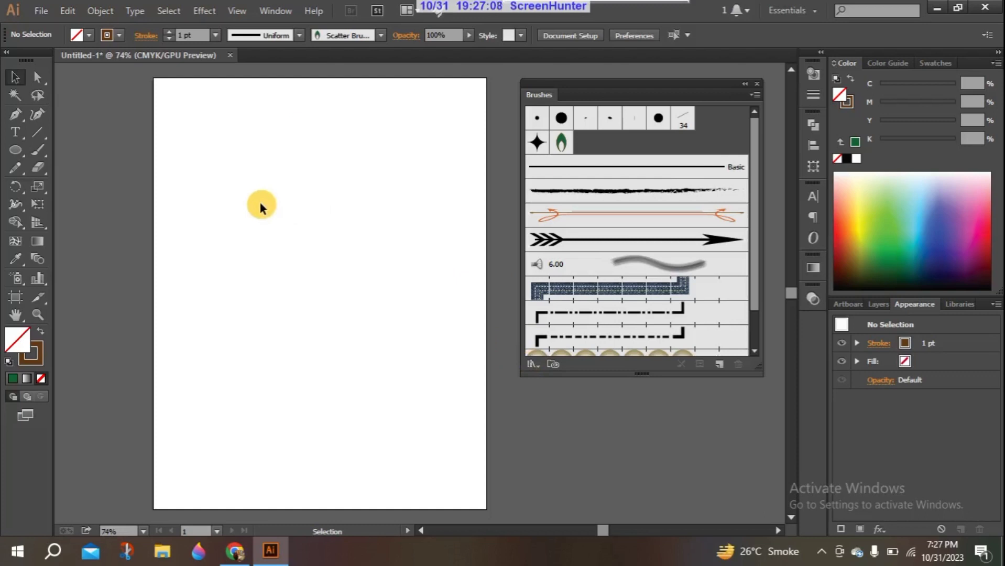
Step: Draw a square about 474 pt wide on the upper part of the artboard and fill it with dark navy blue
left_click_drag(16, 146, 49, 151)
left_click_drag(200, 110, 459, 322)
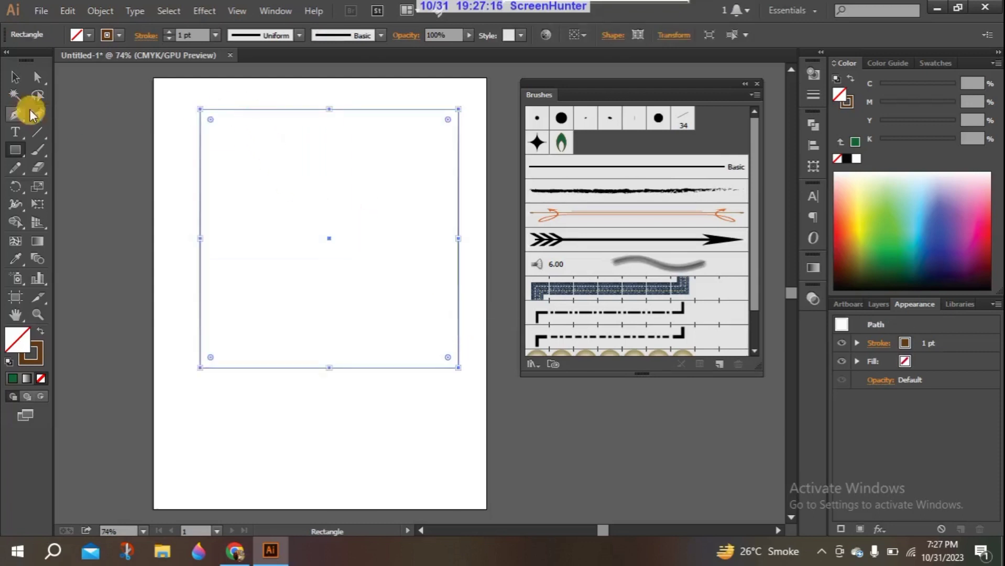
left_click(15, 78)
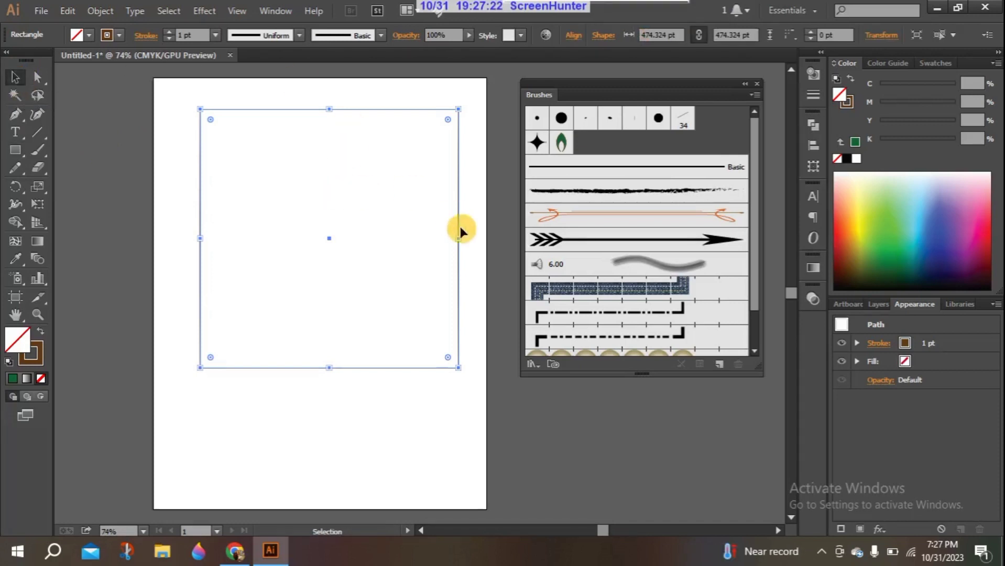
left_click(932, 269)
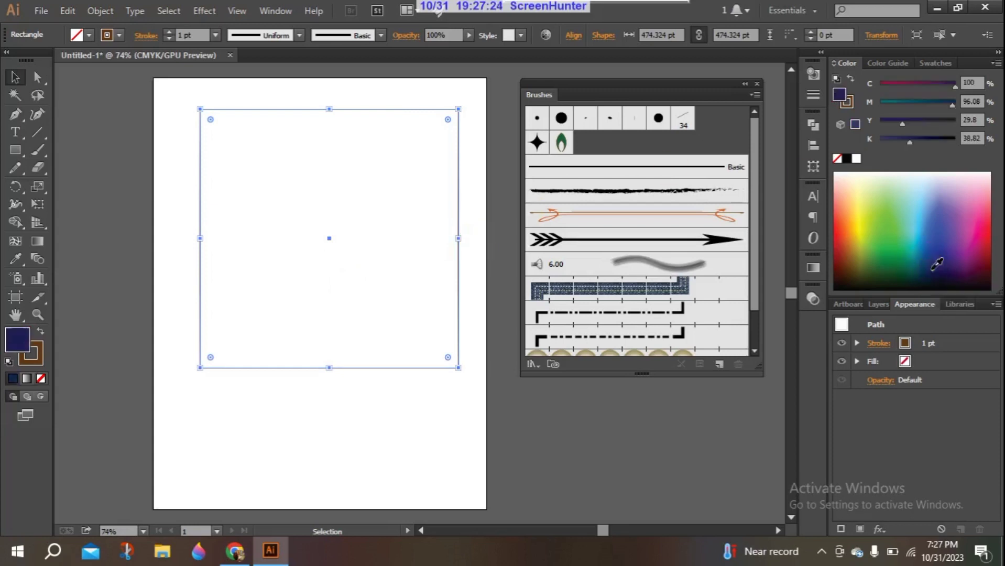
left_click(940, 278)
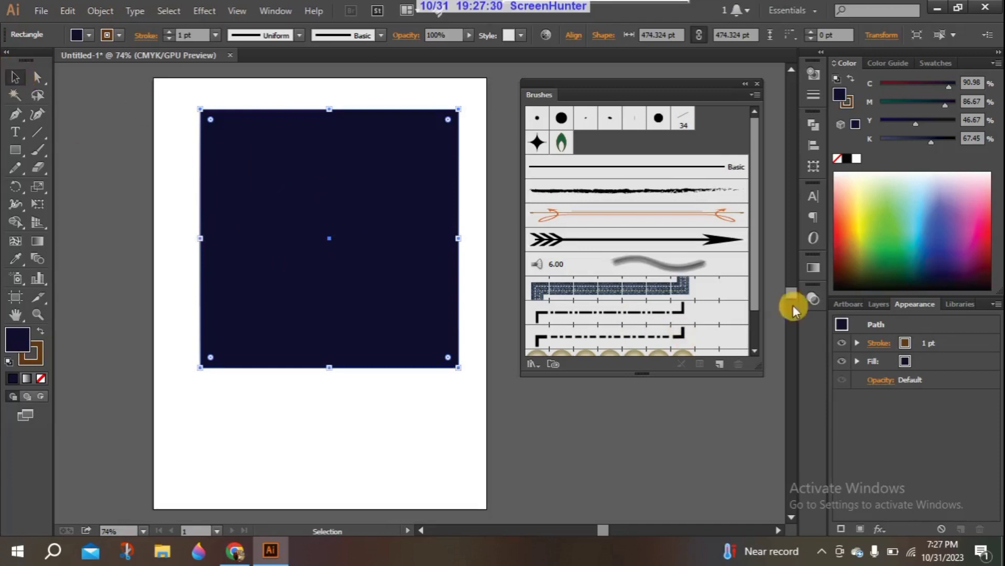
Step: Fill the square with the white-to-black linear gradient and run it vertically from top to bottom at -90°
left_click(811, 262)
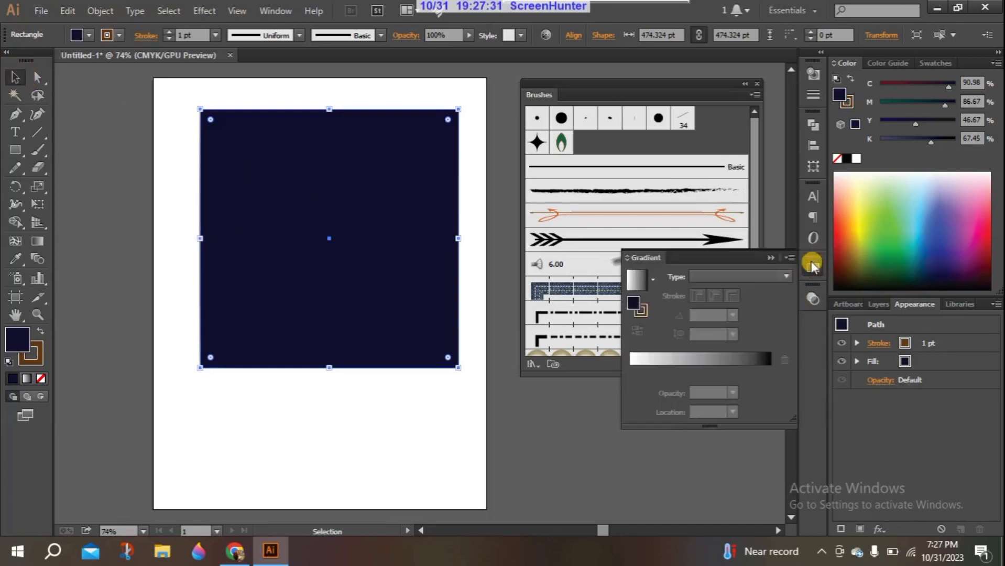
left_click(647, 283)
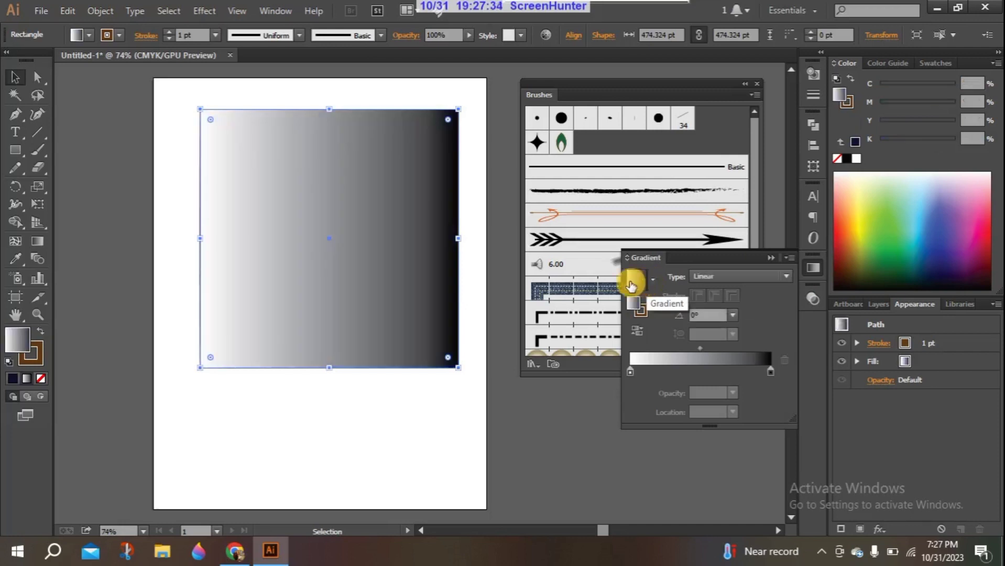
left_click(35, 240)
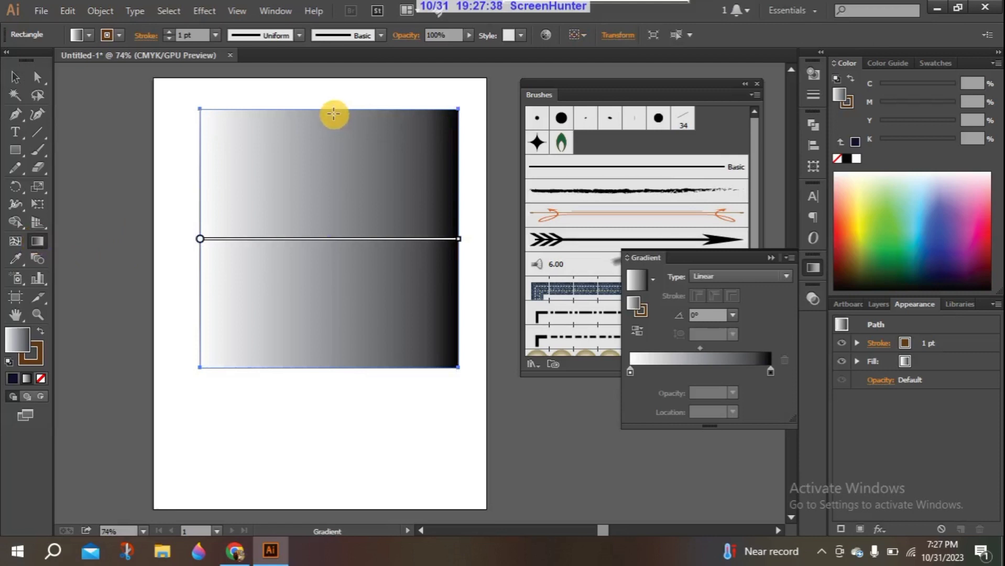
mouse_move(334, 114)
left_mouse_down()
mouse_move(348, 265)
mouse_move(335, 266)
mouse_move(326, 298)
mouse_move(331, 362)
left_mouse_up()
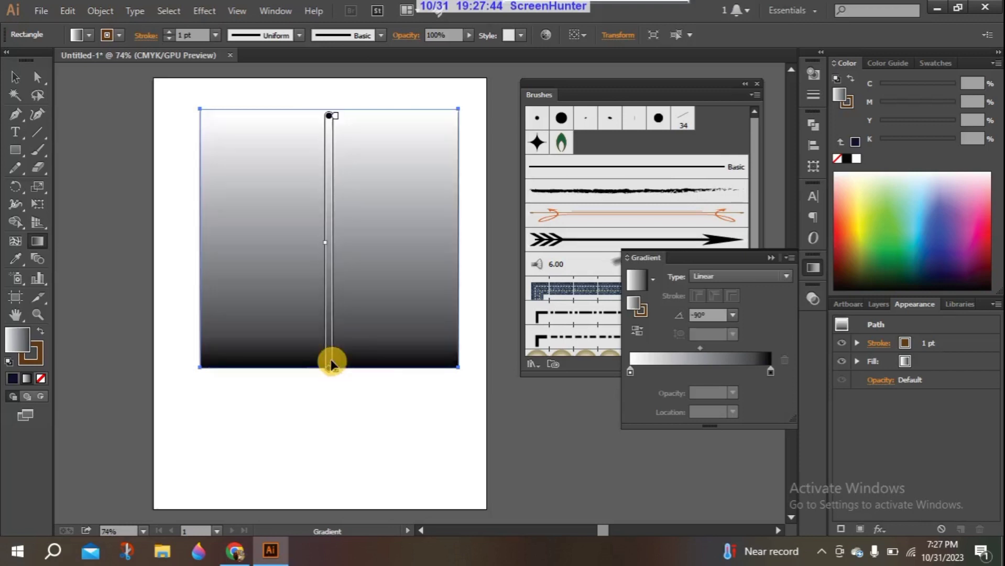
left_click(16, 77)
left_click(190, 151)
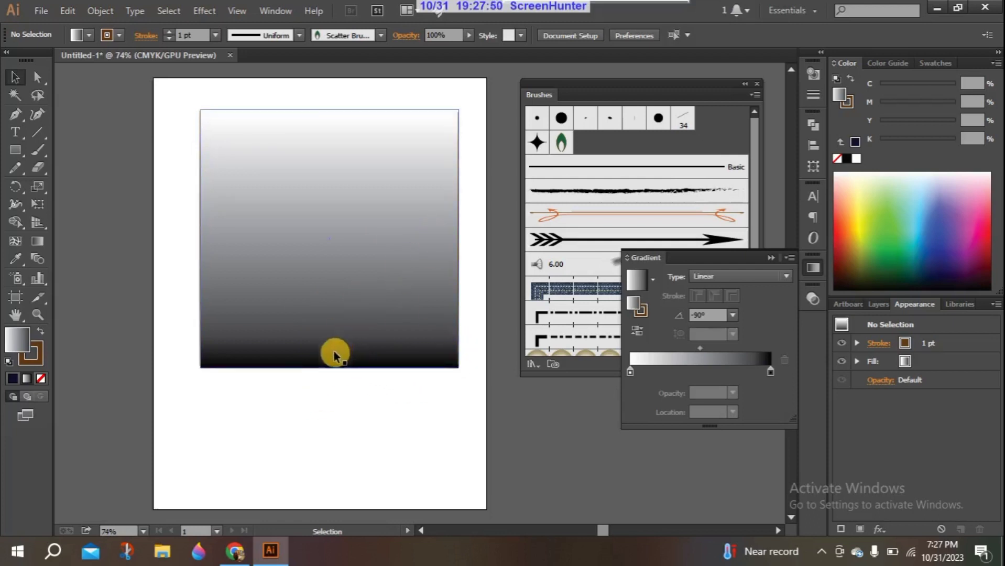
Step: Reverse the square's gradient by redrawing it from the bottom edge to the top, at about 89.7°
left_click(37, 241)
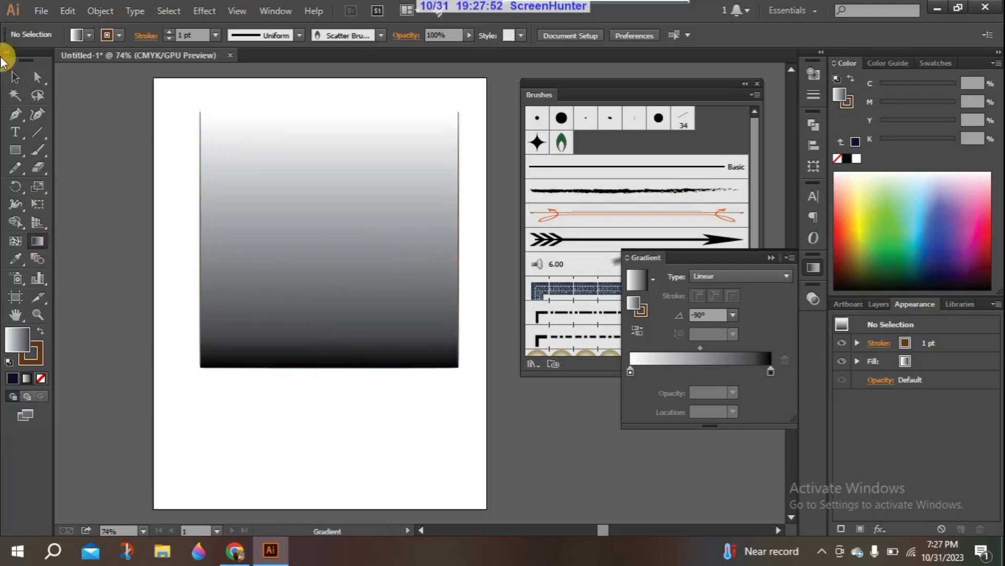
left_click(15, 77)
left_click(234, 166)
left_click(38, 242)
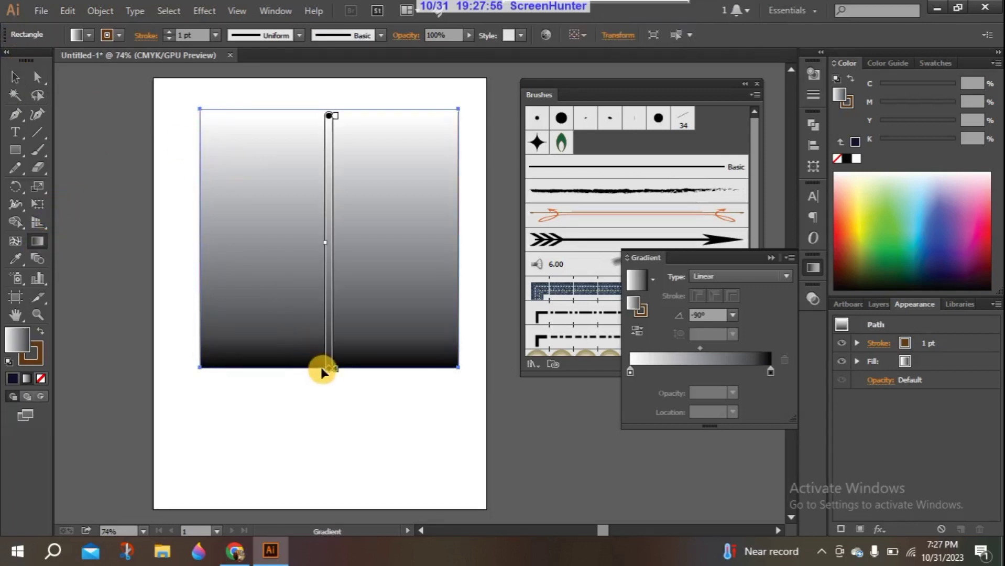
left_click_drag(318, 365, 320, 110)
left_click(15, 78)
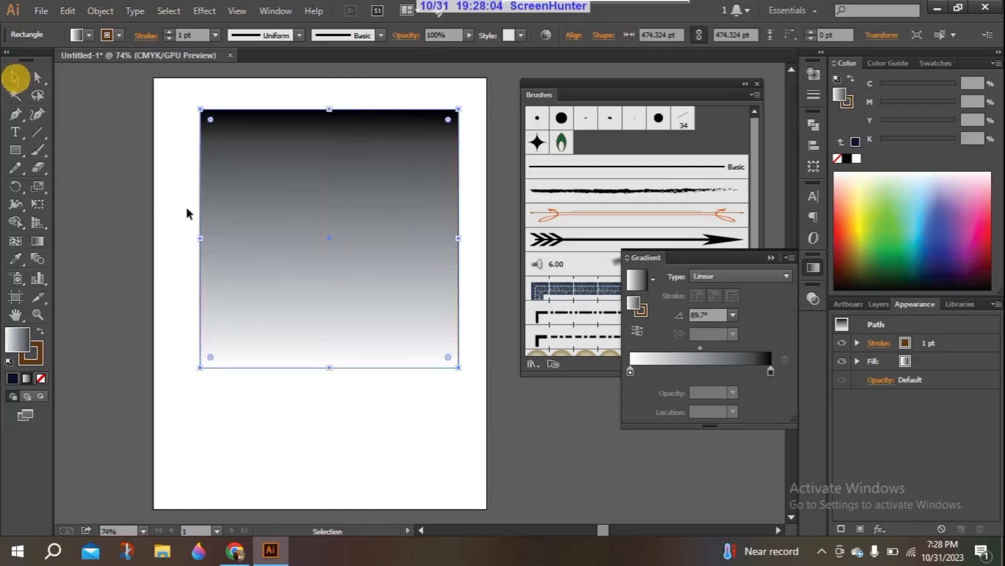
left_click(188, 215)
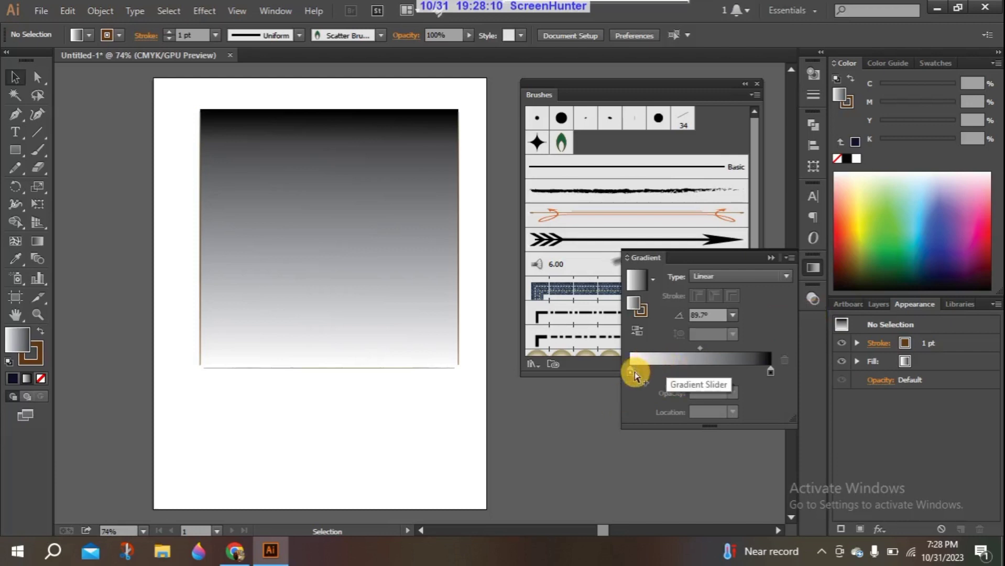
Step: Pick the bright pink swatch as the fill color and switch it to a light pink tint from the color guide
left_click(934, 62)
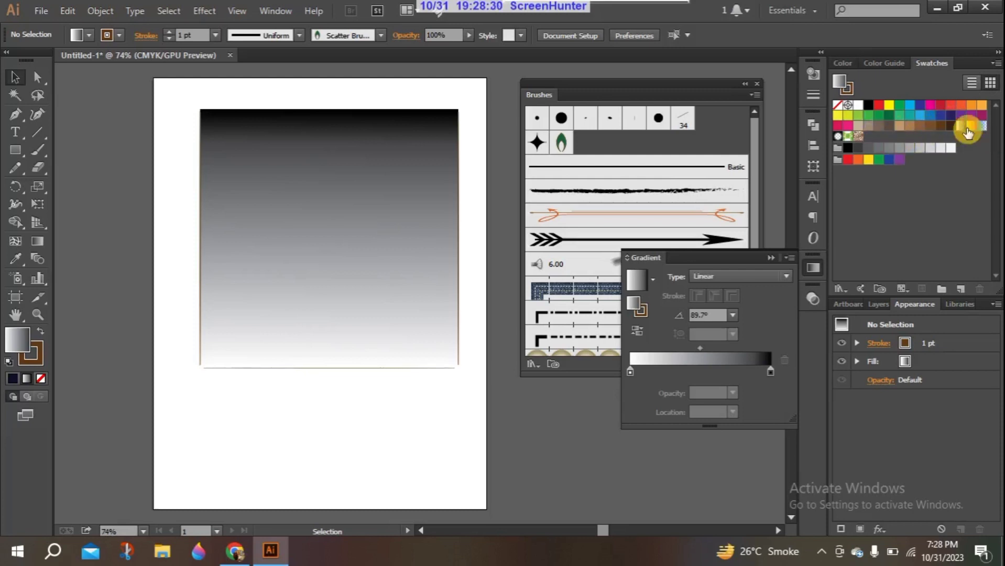
left_click(848, 126)
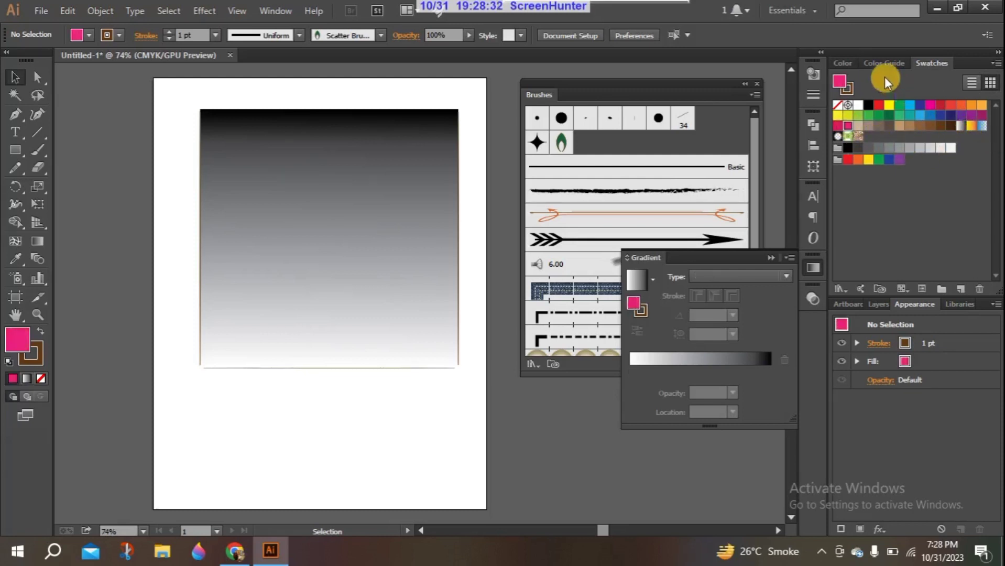
left_click(901, 62)
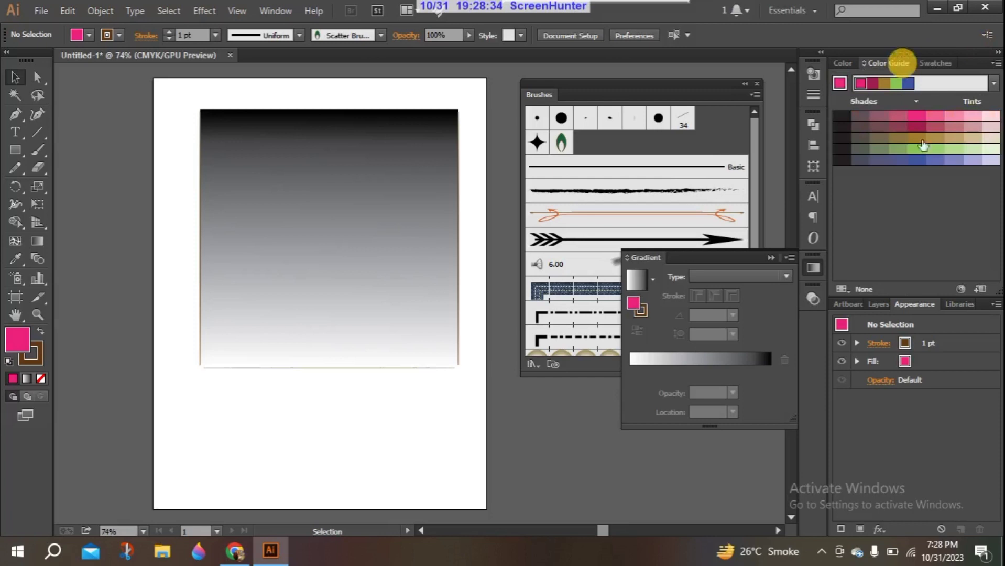
left_click(971, 121)
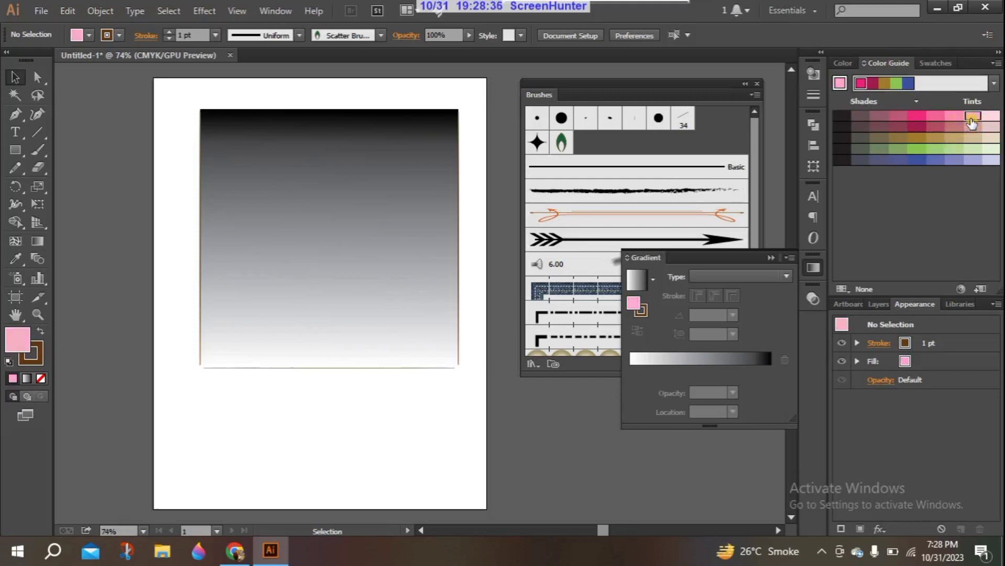
left_click(991, 116)
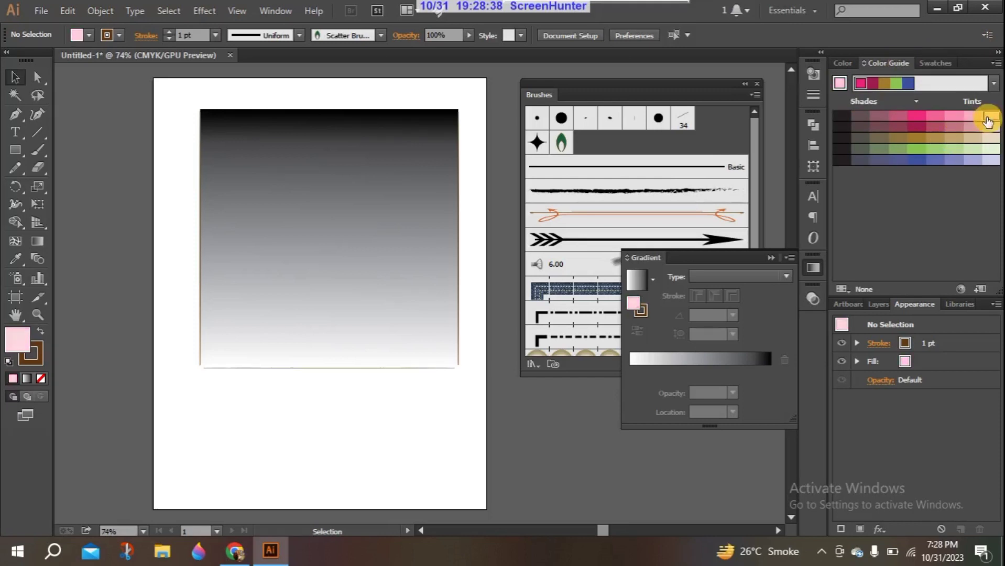
left_click(975, 118)
Step: Add the light pink fill color to the linear gradient as a new color stop at about 15.9%
left_click(673, 255)
left_click(639, 303)
left_click_drag(639, 306, 647, 368)
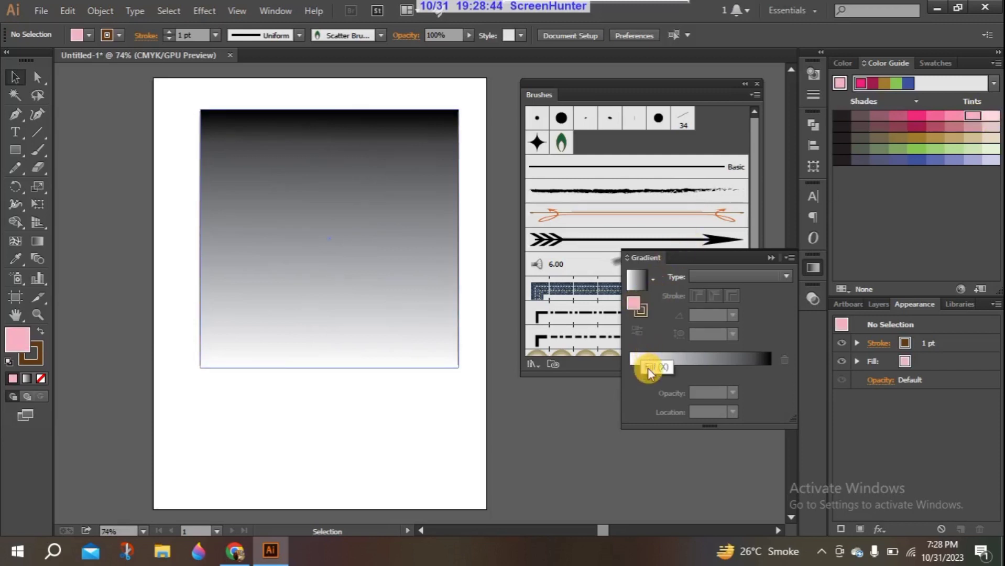
left_click_drag(636, 298, 652, 361)
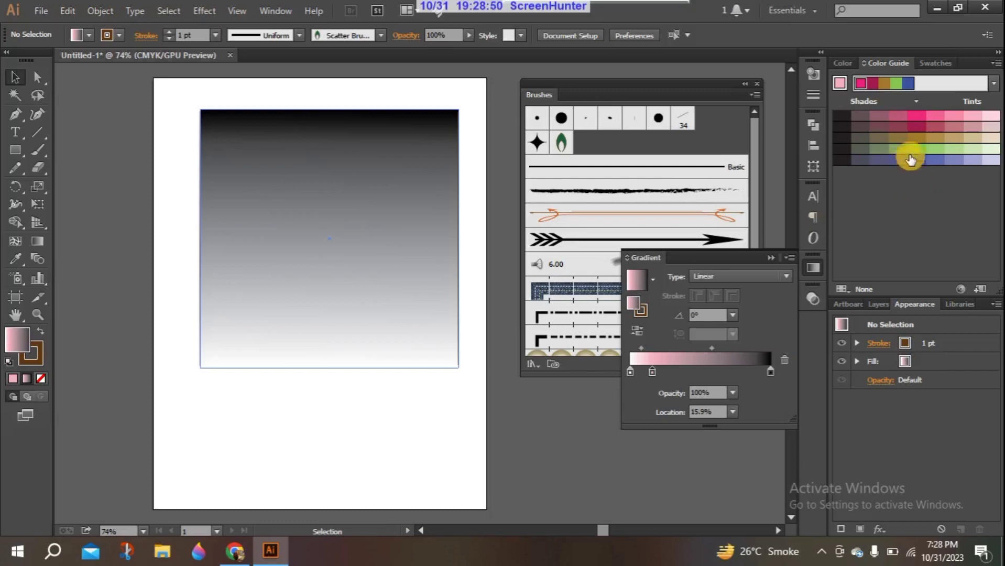
Step: Add a navy color stop to the gradient at about 54.87% and set the pink-to-navy midpoint to about 32.89%
left_click(933, 63)
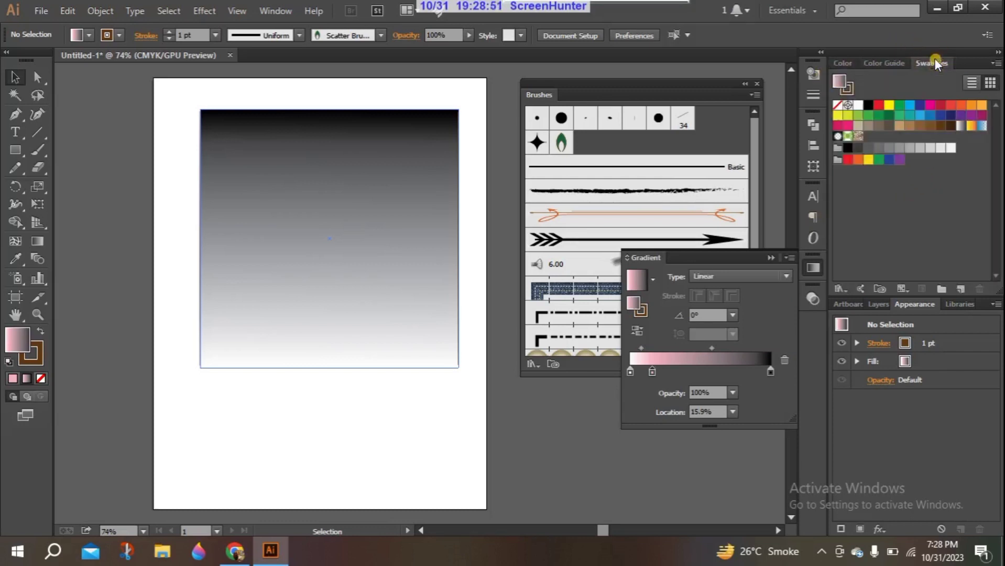
left_click(951, 117)
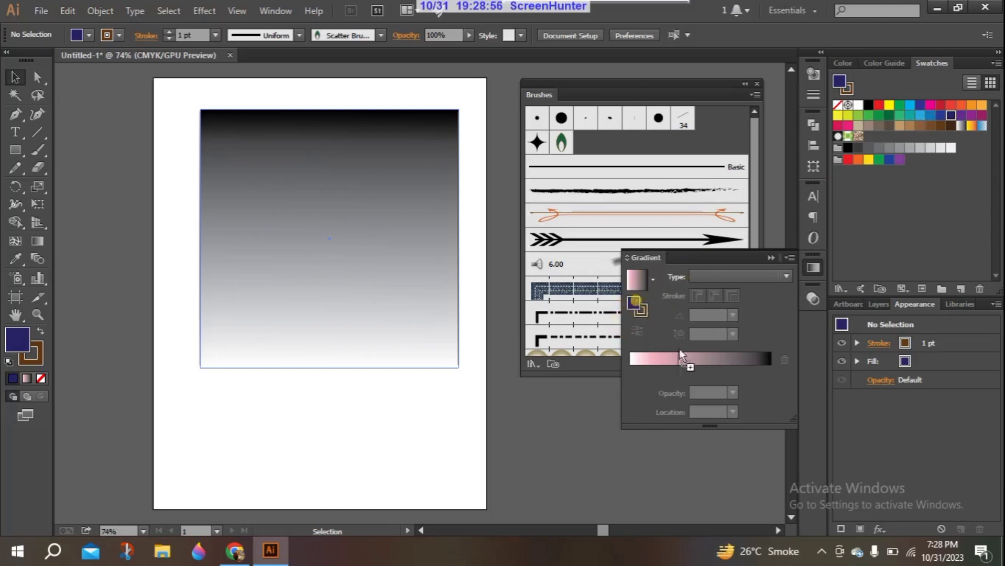
left_click(707, 365)
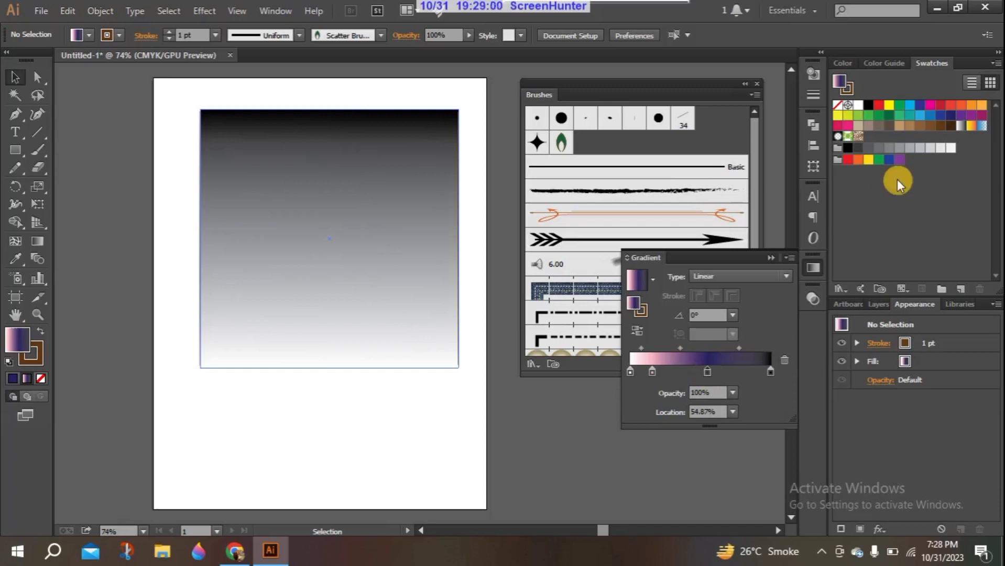
left_click(899, 63)
left_click(918, 116)
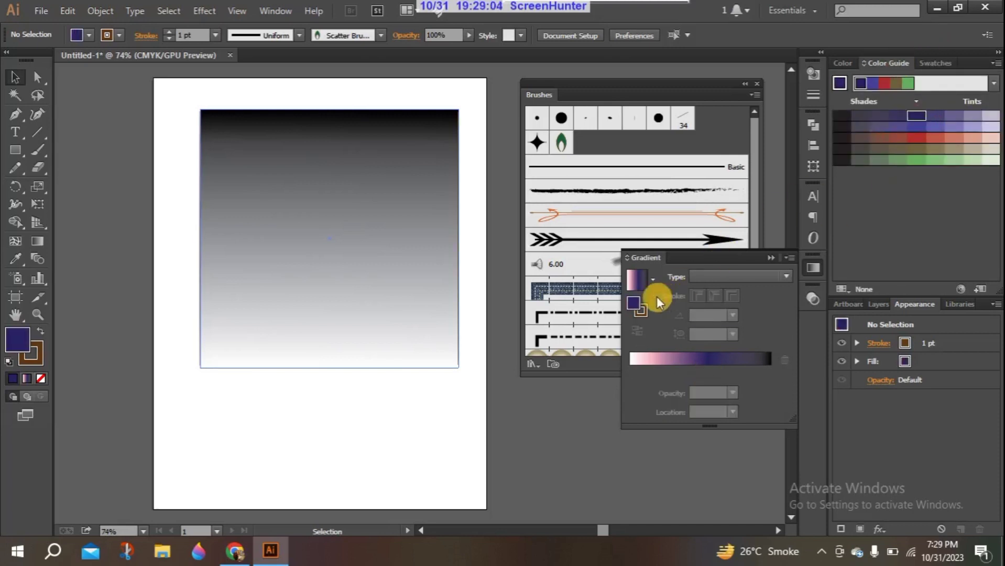
left_click_drag(633, 300, 669, 345)
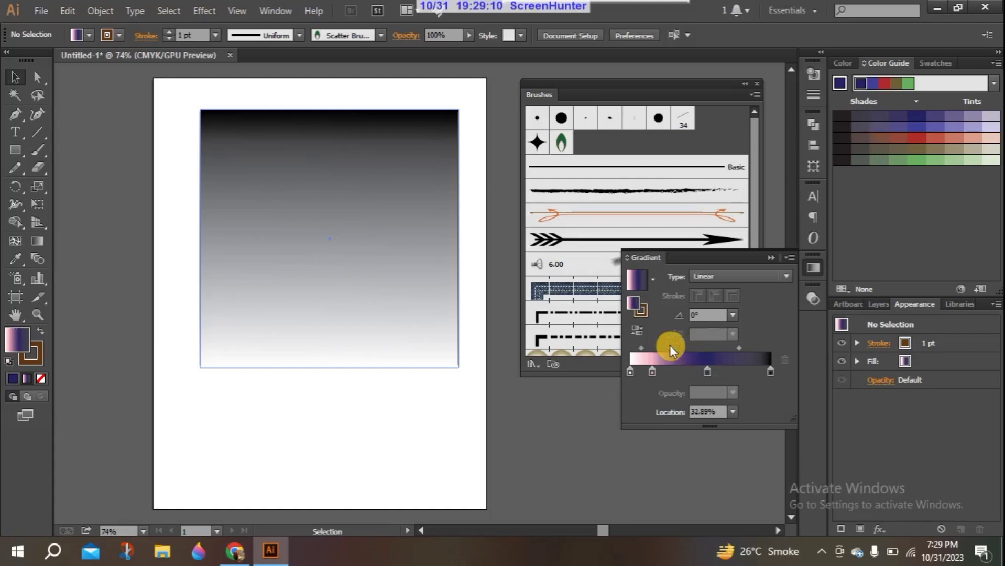
Step: Remove the white stop from the gradient and move the light pink stop to about 6.15%
left_click(650, 371)
left_click(631, 371)
left_click_drag(633, 370, 631, 406)
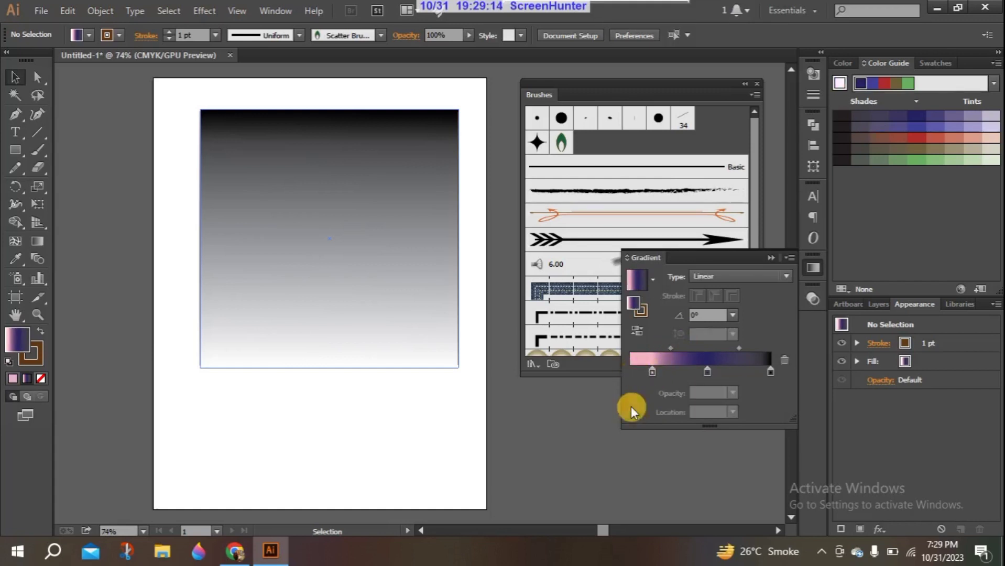
left_click_drag(653, 371, 640, 371)
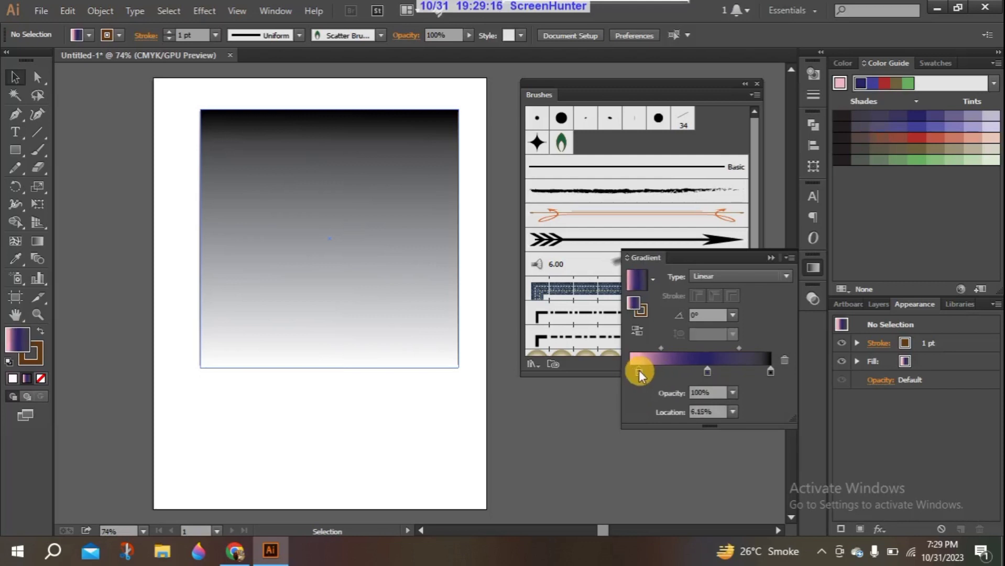
Step: Shift the navy stop toward pink and adjust the gradient midpoints, setting the navy-to-black one to about 41.45%
left_click(707, 370)
left_click_drag(707, 371, 724, 346)
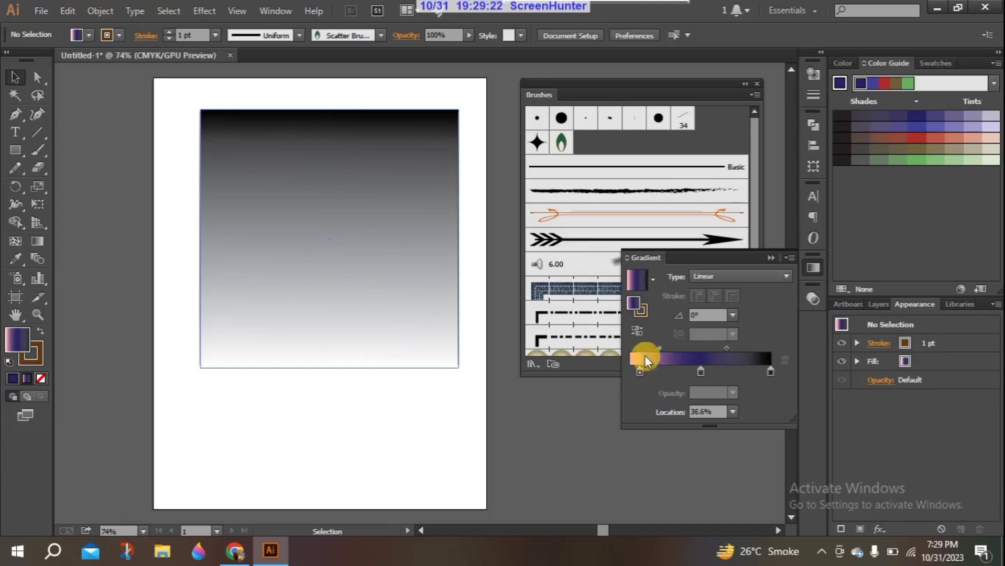
left_click_drag(661, 348, 655, 348)
left_click(703, 372)
mouse_move(724, 345)
left_mouse_down()
mouse_move(713, 347)
mouse_move(726, 348)
left_mouse_up()
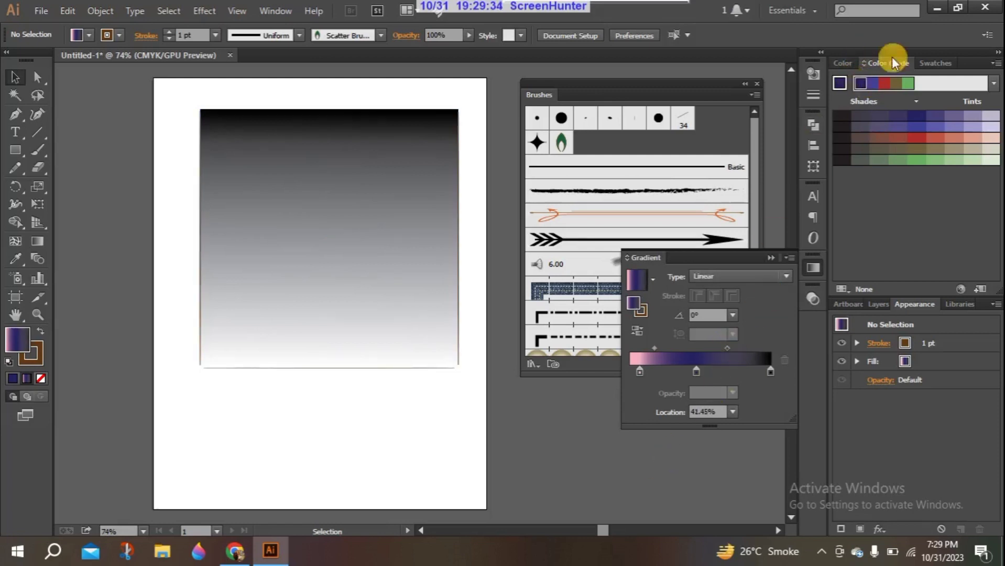
left_click(851, 62)
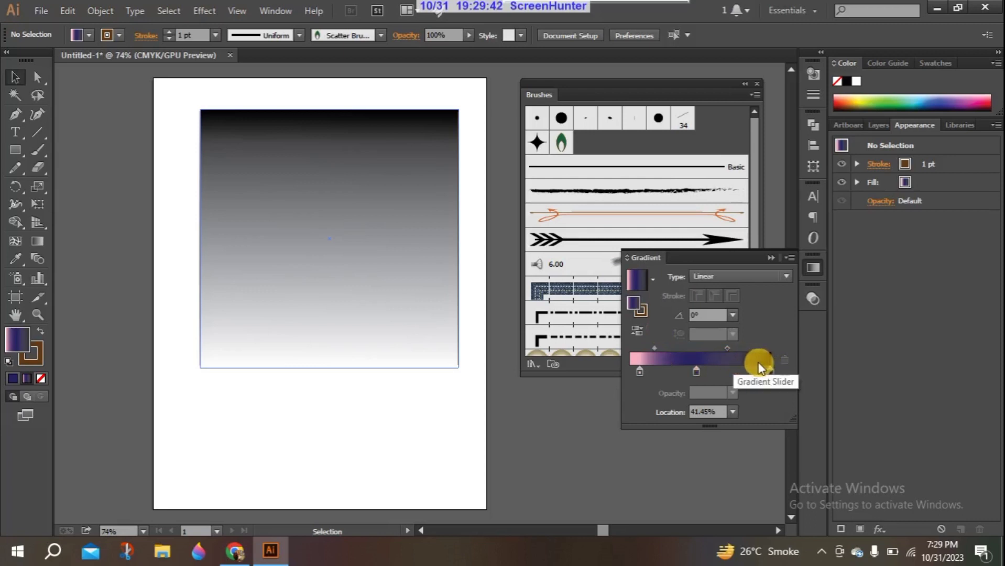
left_click(771, 371)
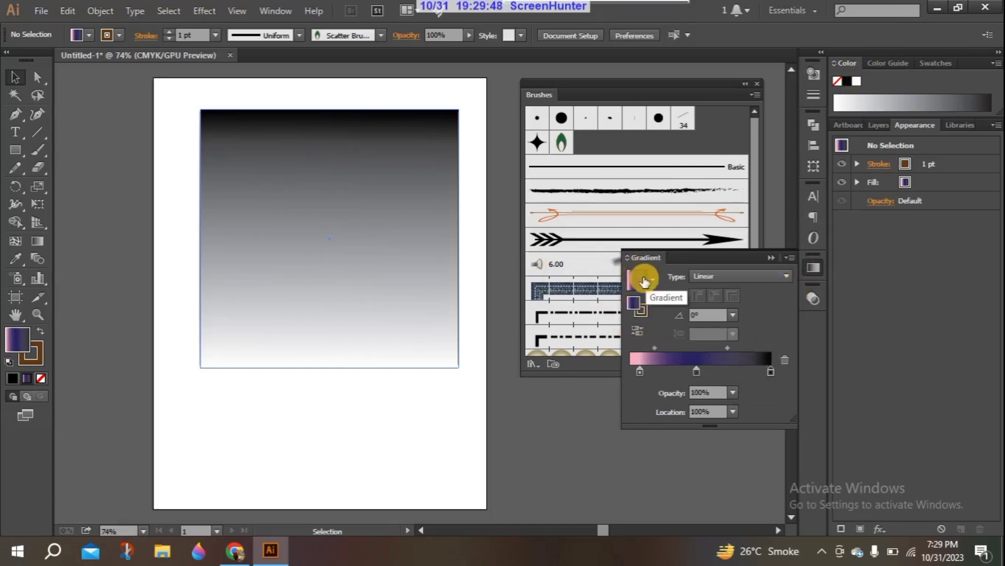
Step: Select the square, fill it with bright pink, and replace the white gradient stop at 0% with its light pink tint
left_click(224, 157)
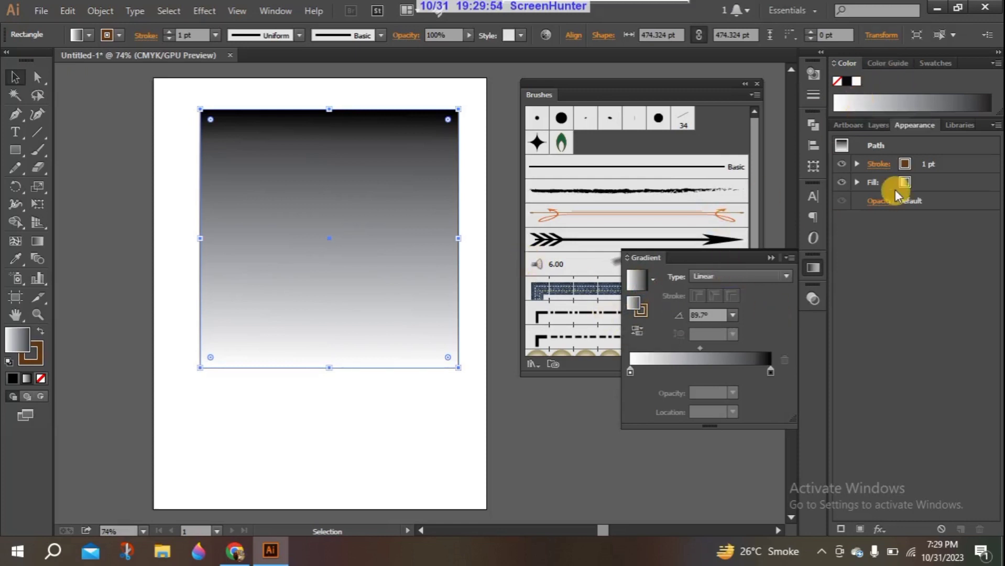
left_click(930, 62)
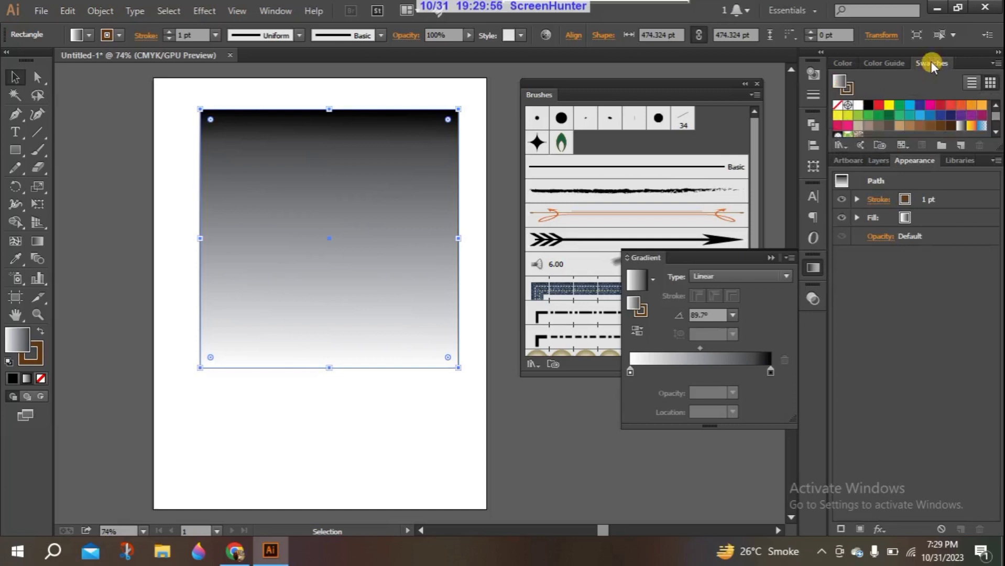
mouse_move(995, 116)
left_mouse_down()
mouse_move(996, 126)
mouse_move(997, 117)
left_mouse_up()
left_click(846, 125)
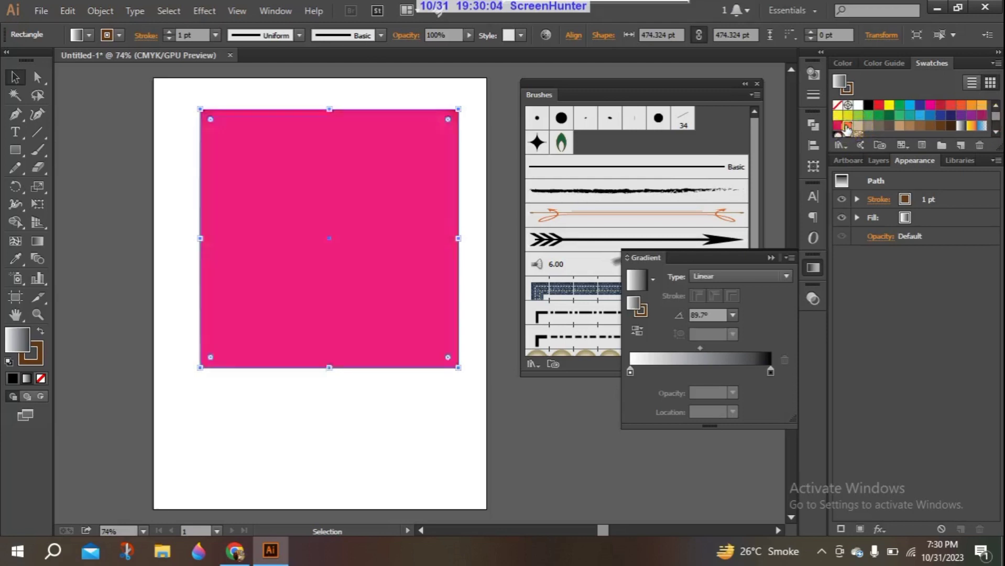
left_click(896, 62)
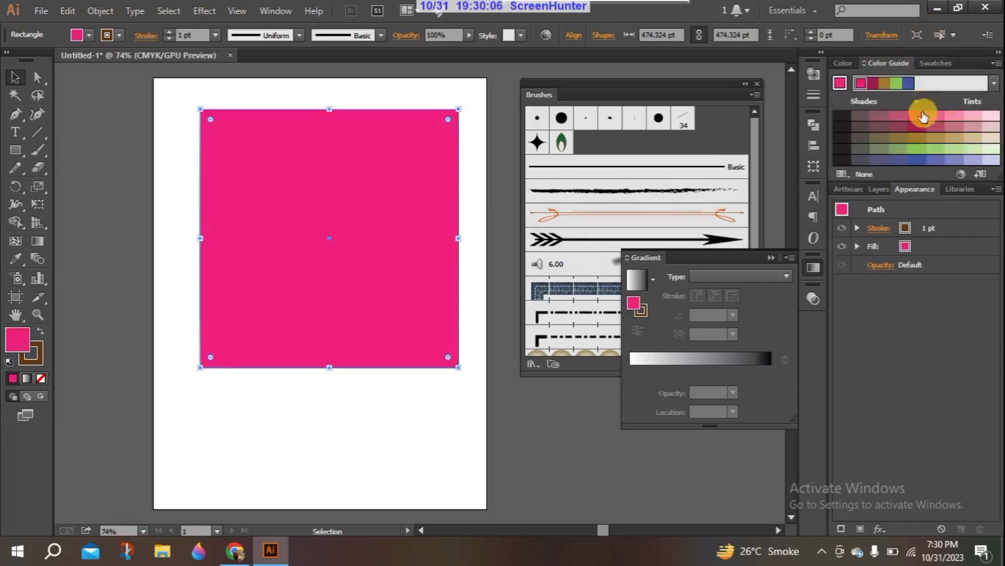
left_click_drag(973, 116, 633, 360)
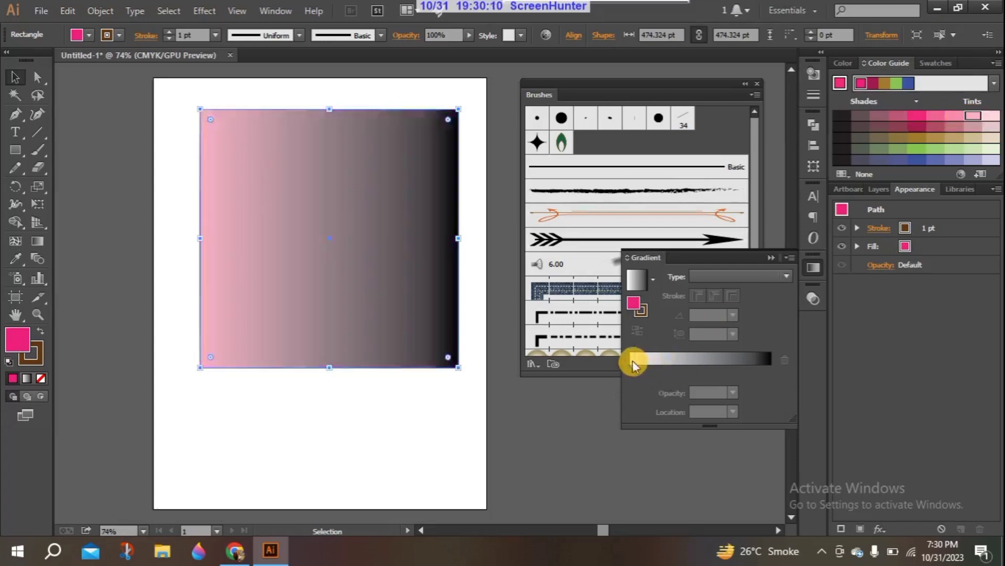
Step: Choose the navy swatch and add it to the square's pink-to-black gradient as a middle stop at about 45.13%
left_click(931, 63)
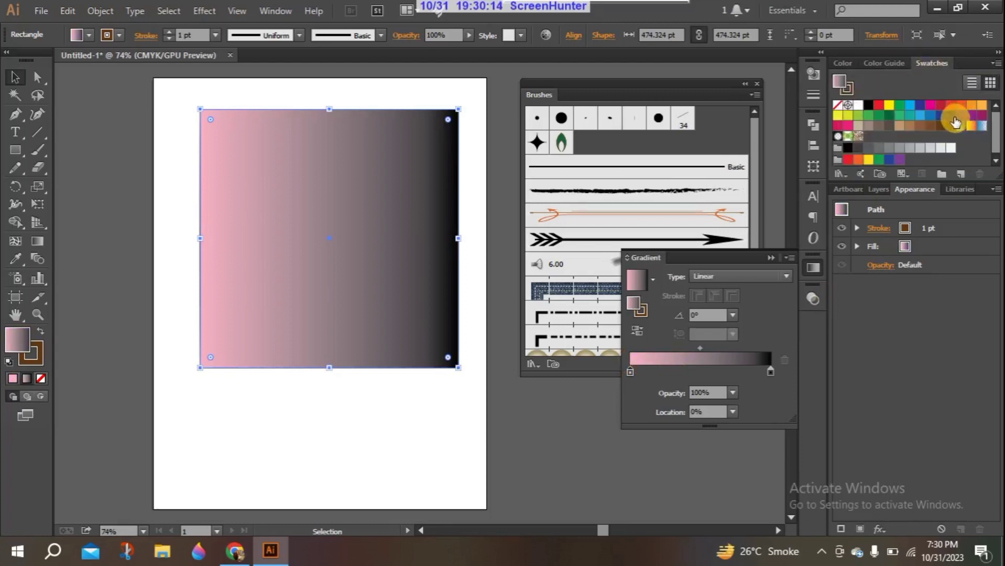
left_click(953, 120)
left_click(890, 62)
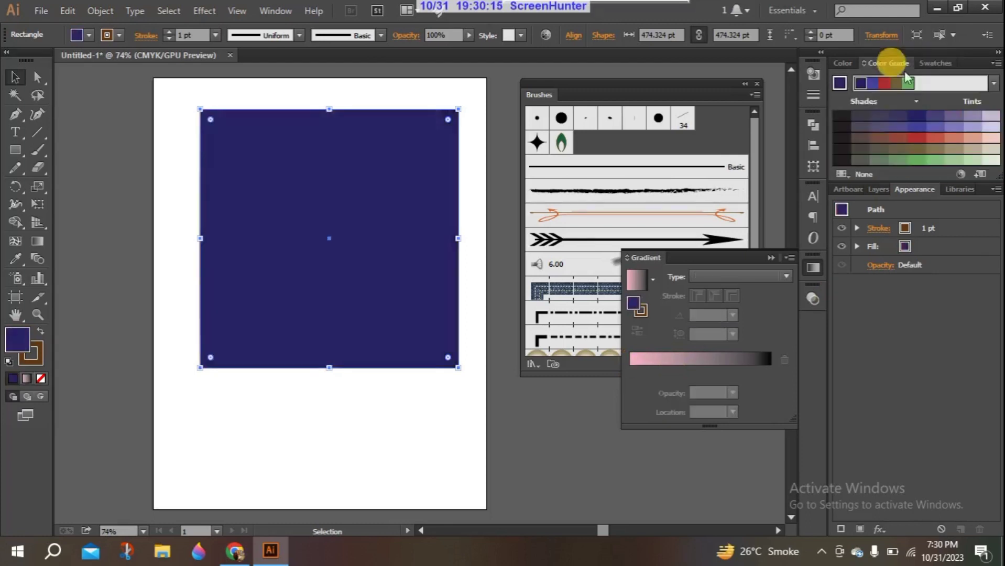
left_click(921, 116)
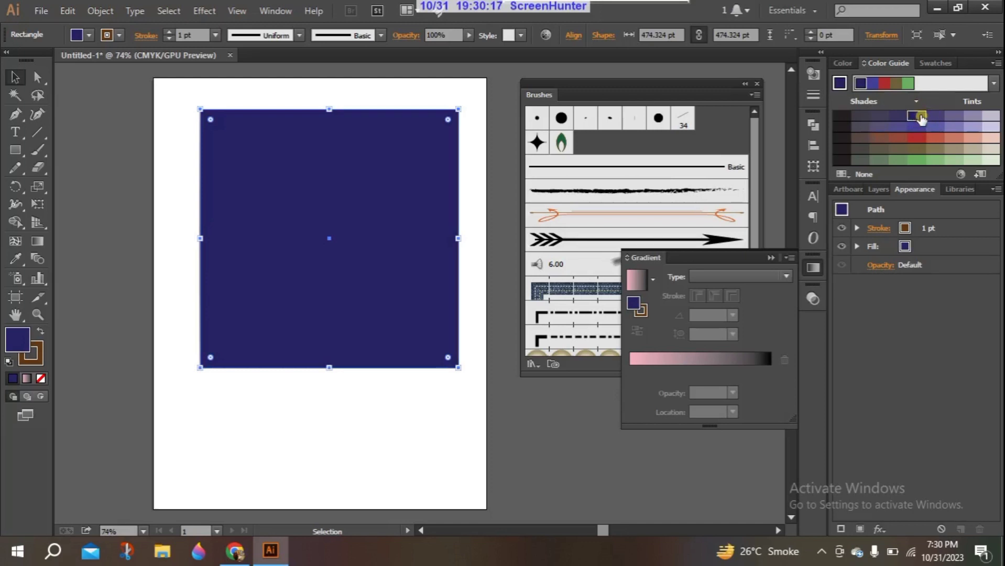
left_click(894, 125)
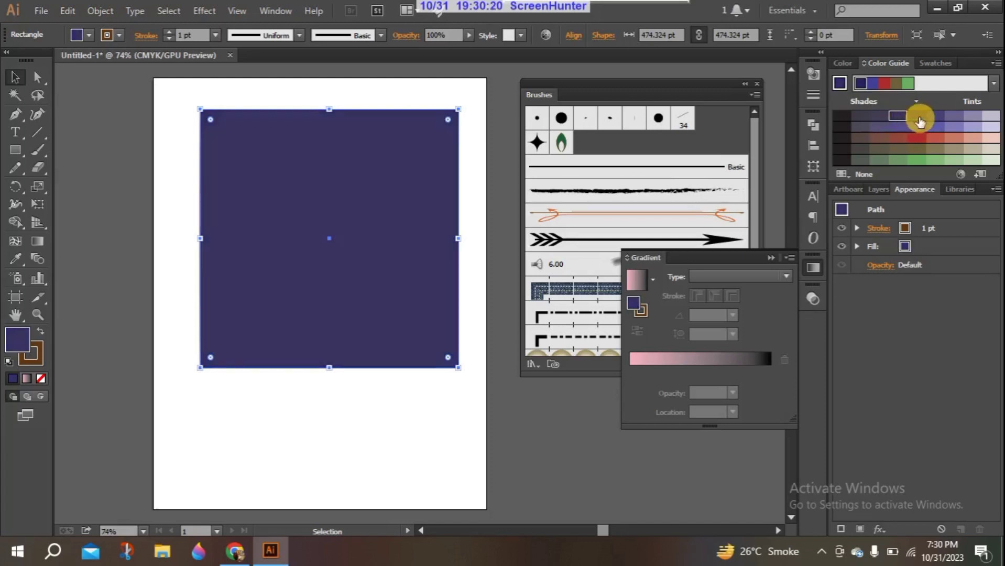
left_click(919, 119)
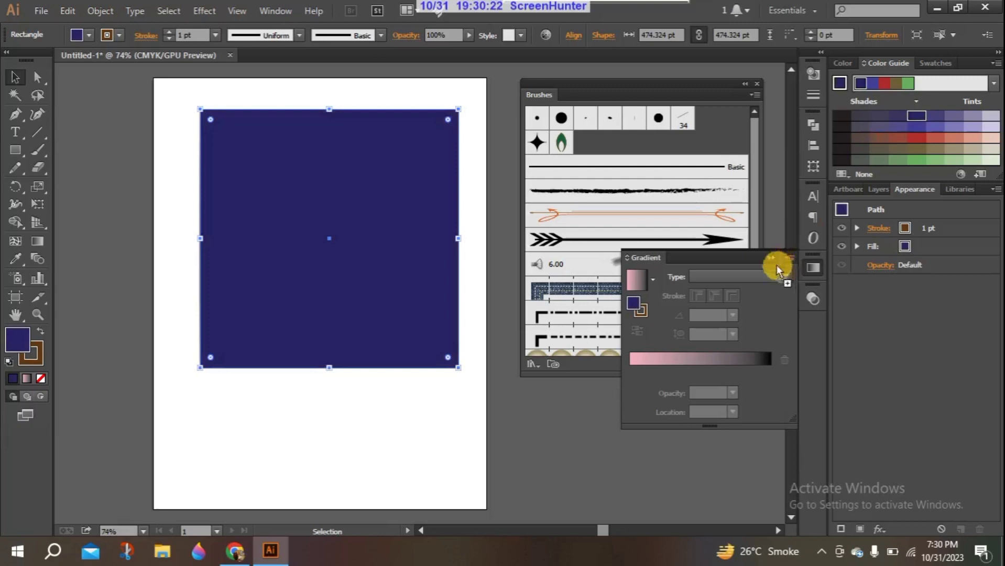
left_click(693, 366)
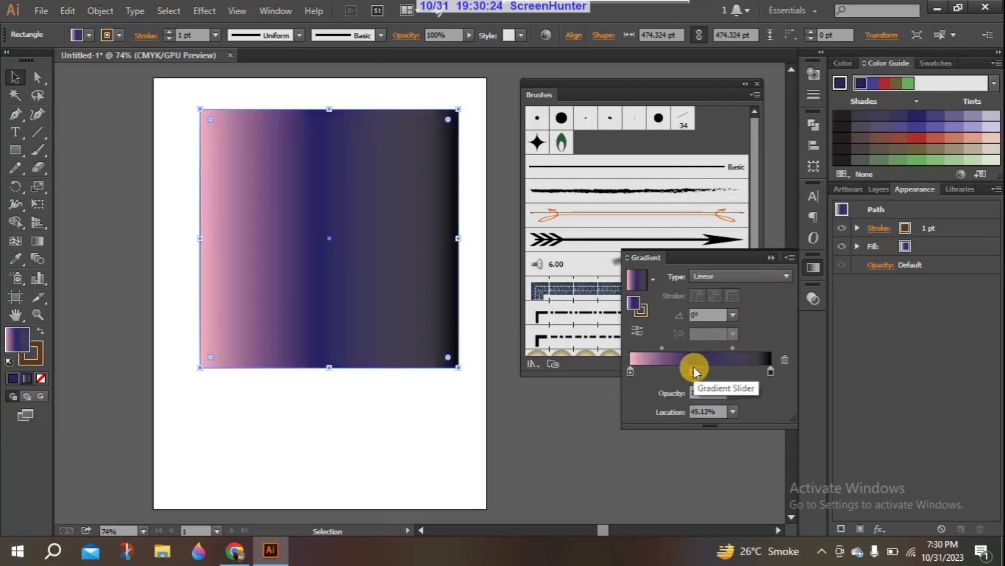
Step: Shift the navy stop slightly toward black and adjust both midpoints, setting the navy-to-black one to about 40.21%
left_click_drag(731, 348, 740, 348)
left_click_drag(657, 347, 728, 349)
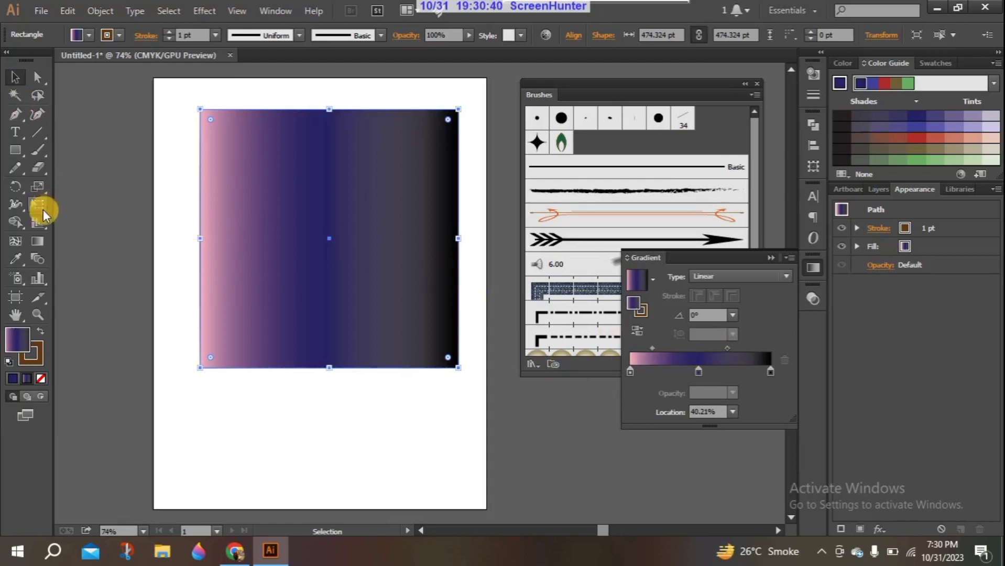
Step: Redraw the square's gradient vertically from the bottom edge to the top at 90°, then deselect the square
left_click(37, 236)
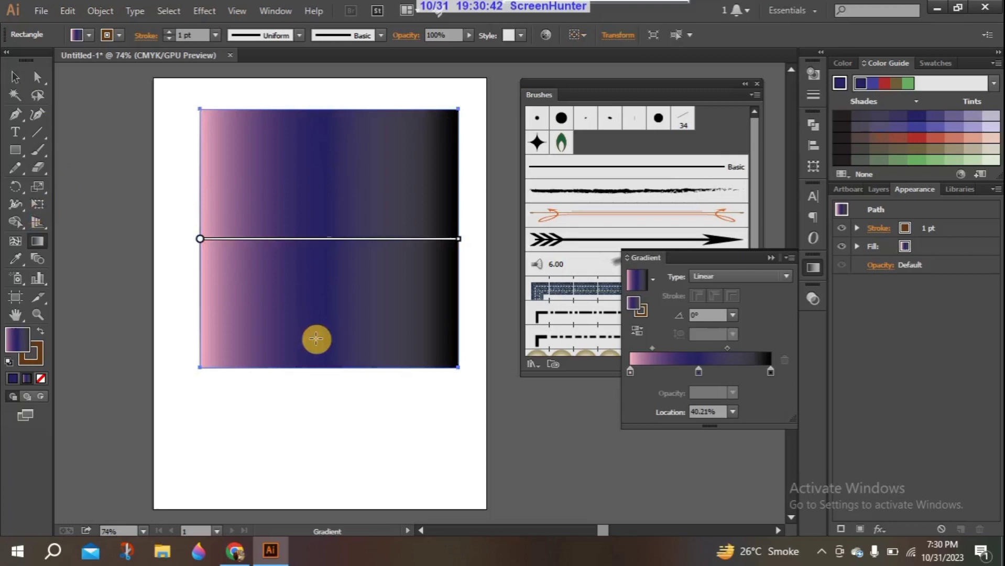
left_click_drag(323, 366, 329, 112)
left_click(14, 77)
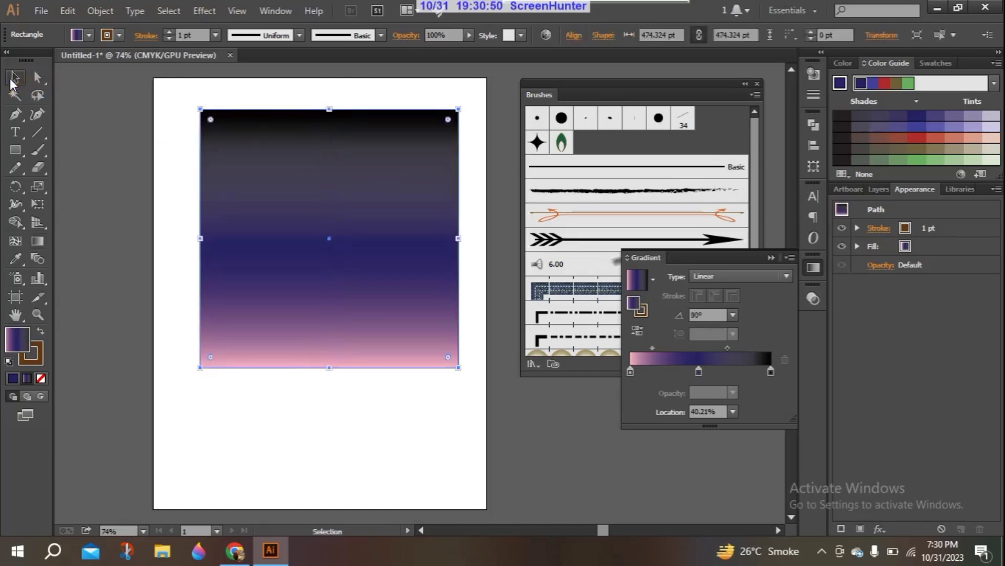
left_click(168, 184)
Step: Reselect the square, shift the navy-to-black midpoint toward black, and set the pink-to-navy midpoint to about 44.45%
left_click(386, 206)
left_click_drag(733, 352, 734, 348)
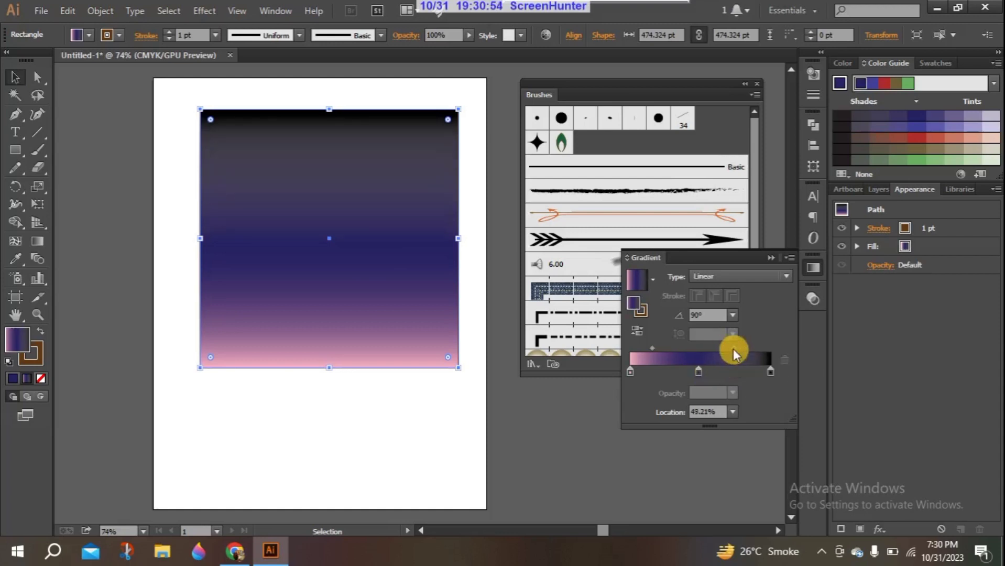
left_click_drag(651, 347, 659, 347)
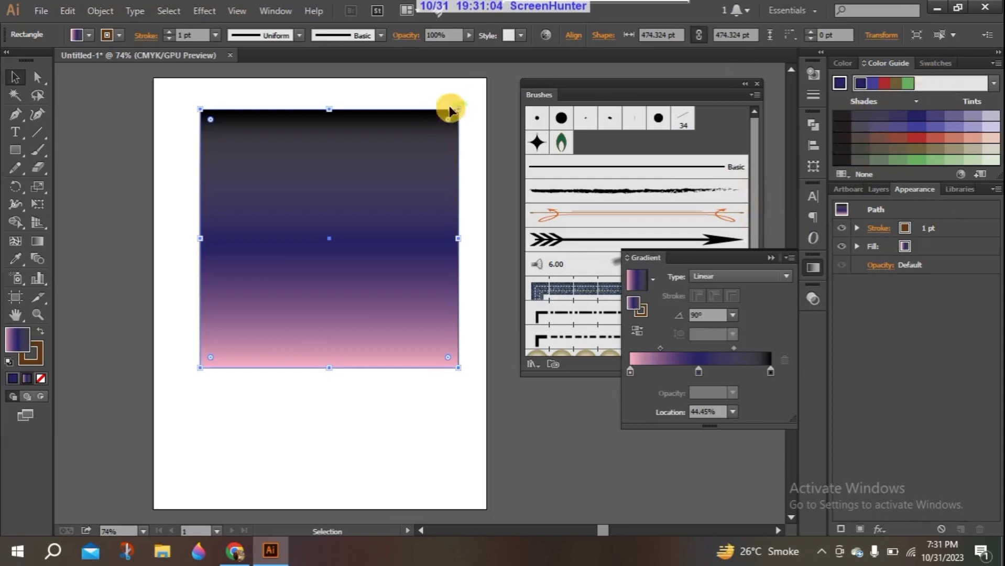
left_click(941, 65)
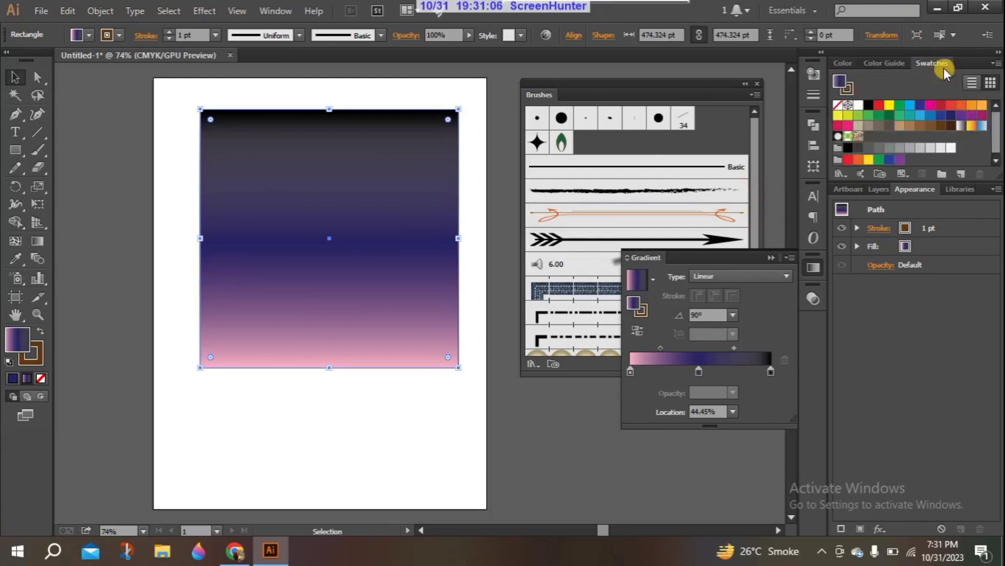
left_click(952, 119)
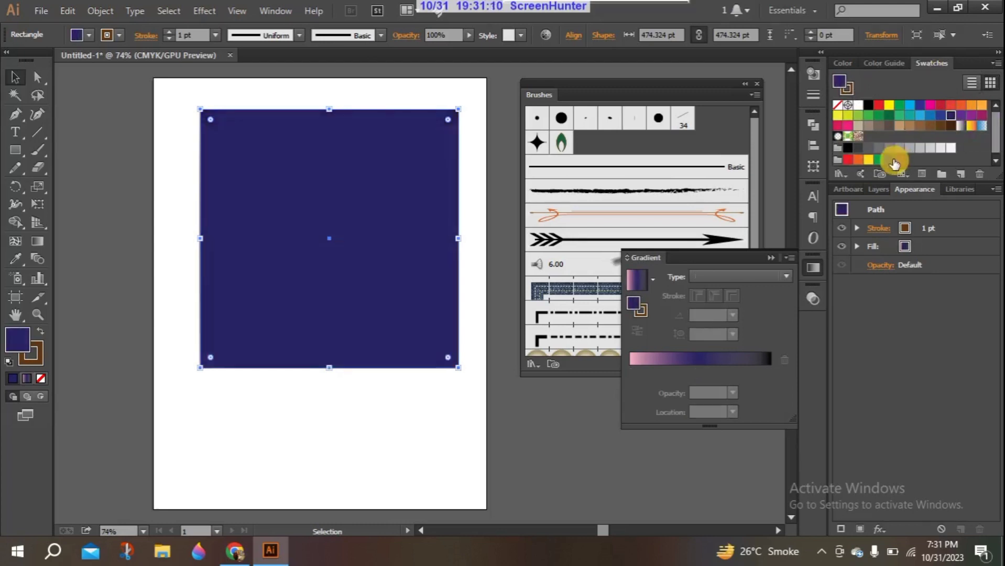
left_click(635, 280)
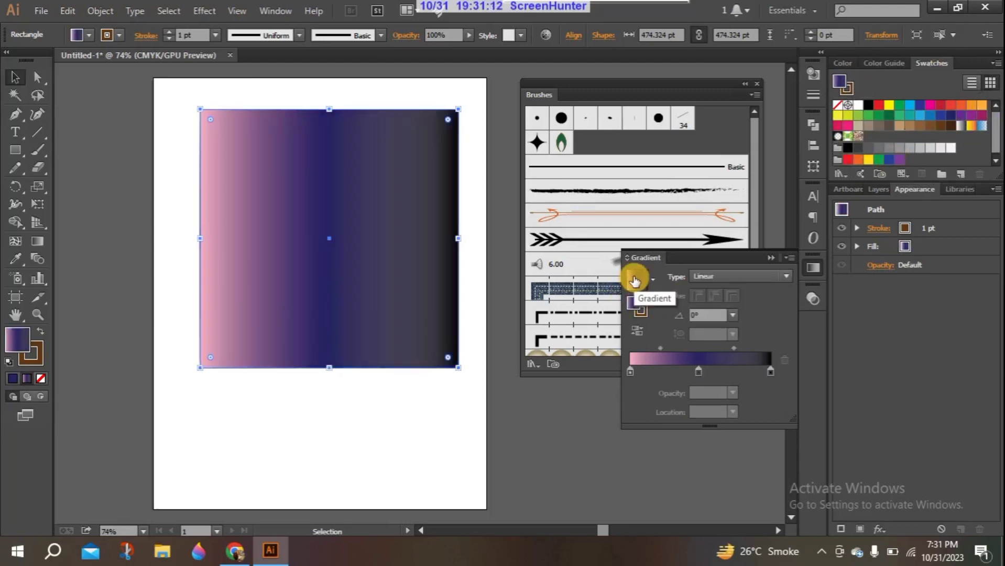
Step: Replace the gradient's middle stop with a very dark navy from the color spectrum and position it at about 45.13%
left_click(841, 63)
left_click(947, 161)
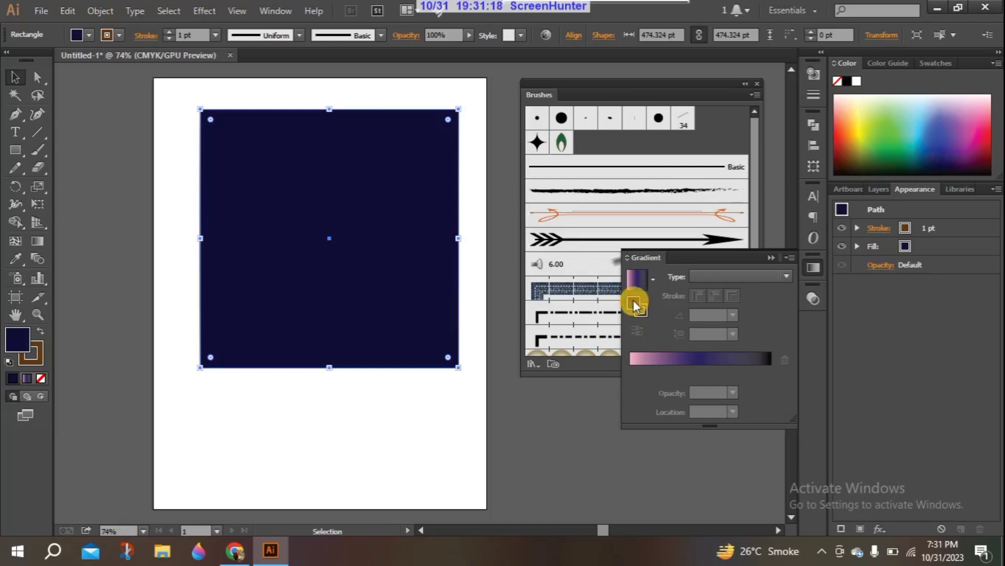
left_click(699, 364)
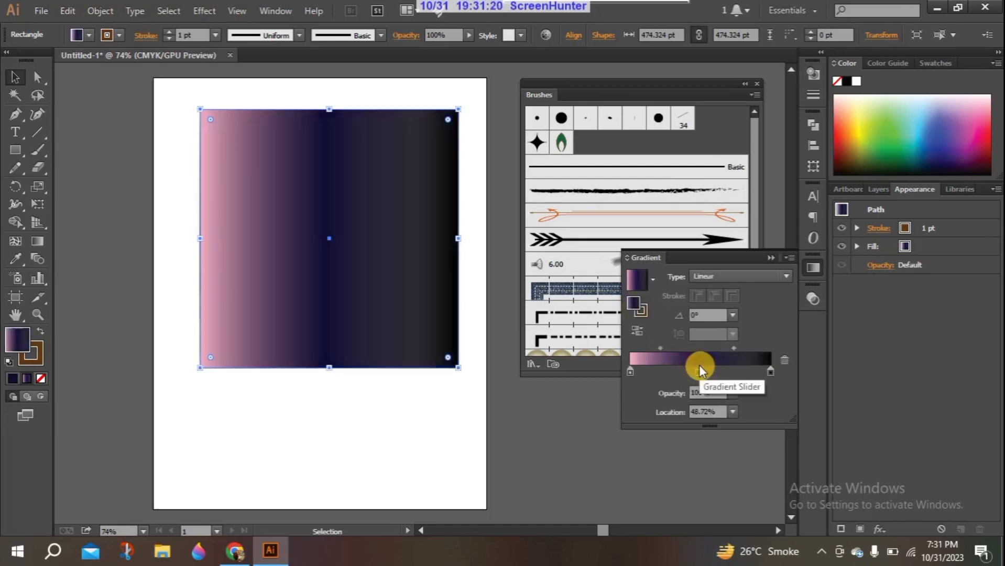
left_click_drag(699, 370, 694, 373)
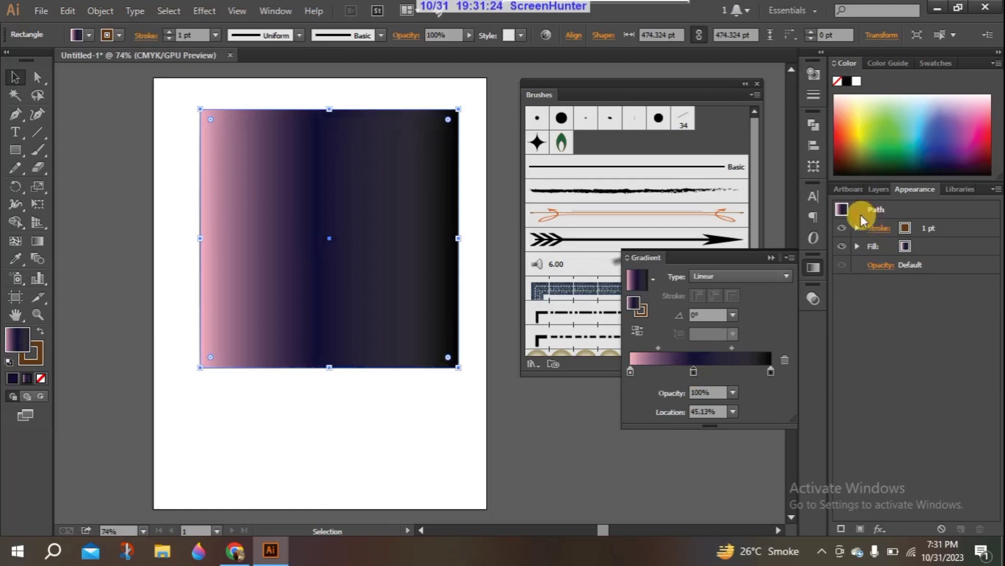
left_click(936, 153)
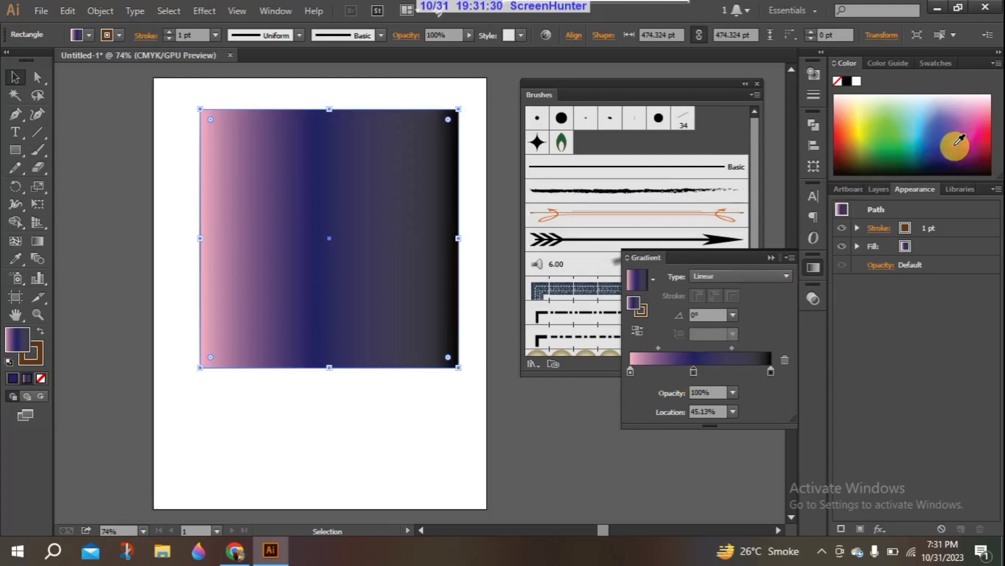
left_click(943, 161)
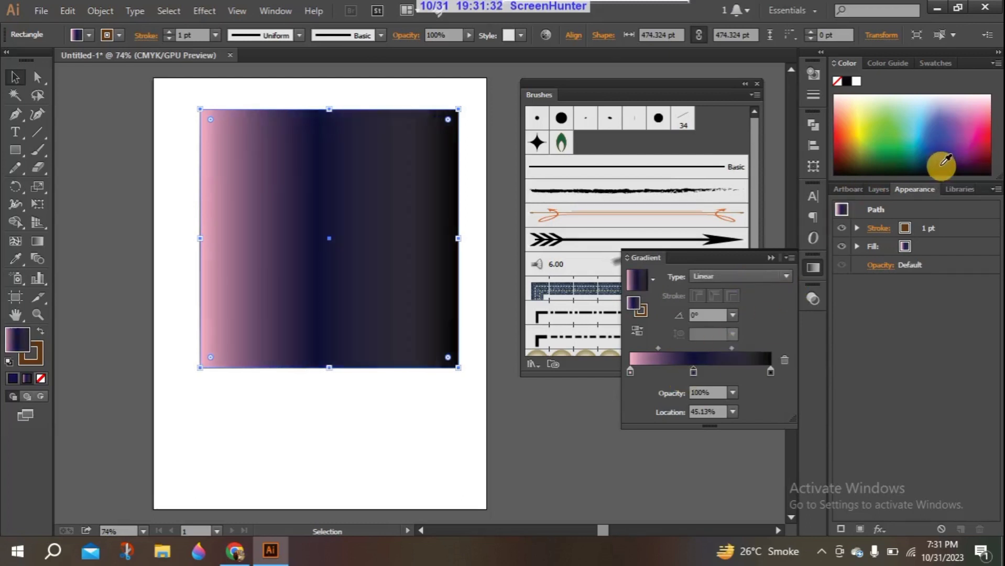
Step: Redraw the square's gradient vertically with the Gradient tool, from the bottom edge to the top edge at 90°
left_click(589, 409)
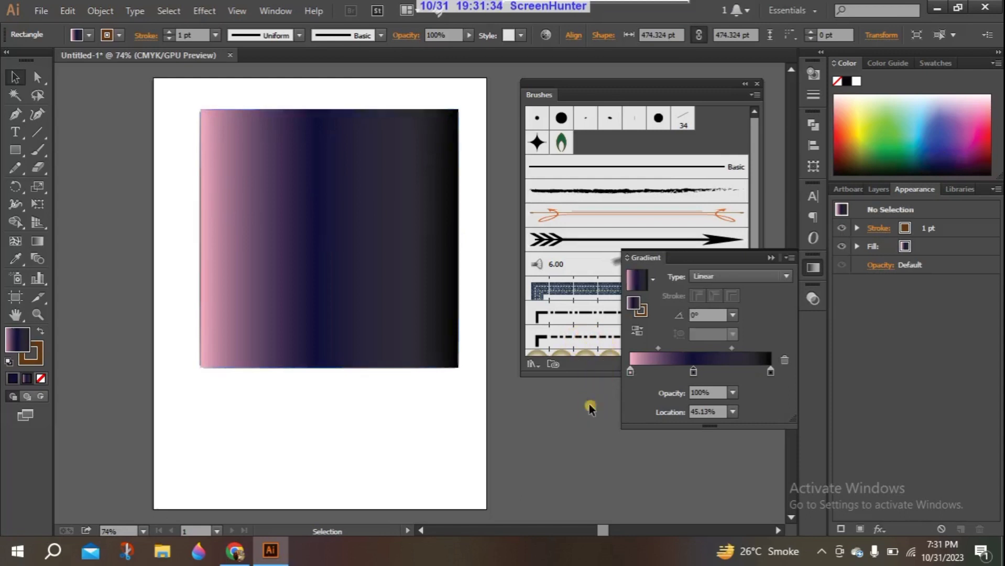
left_click(38, 241)
left_click_drag(323, 366, 333, 202)
left_click(333, 202)
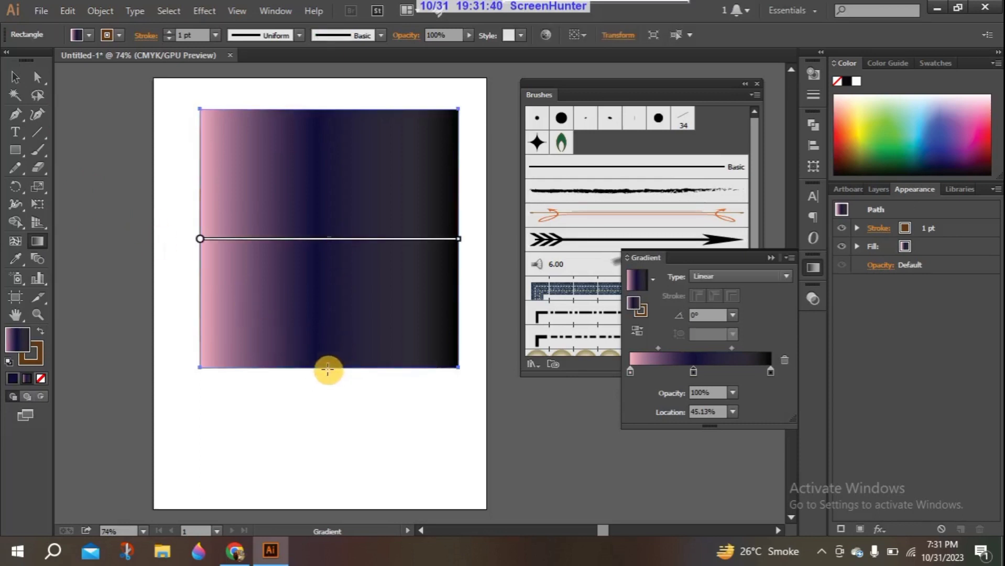
left_click_drag(324, 367, 319, 110)
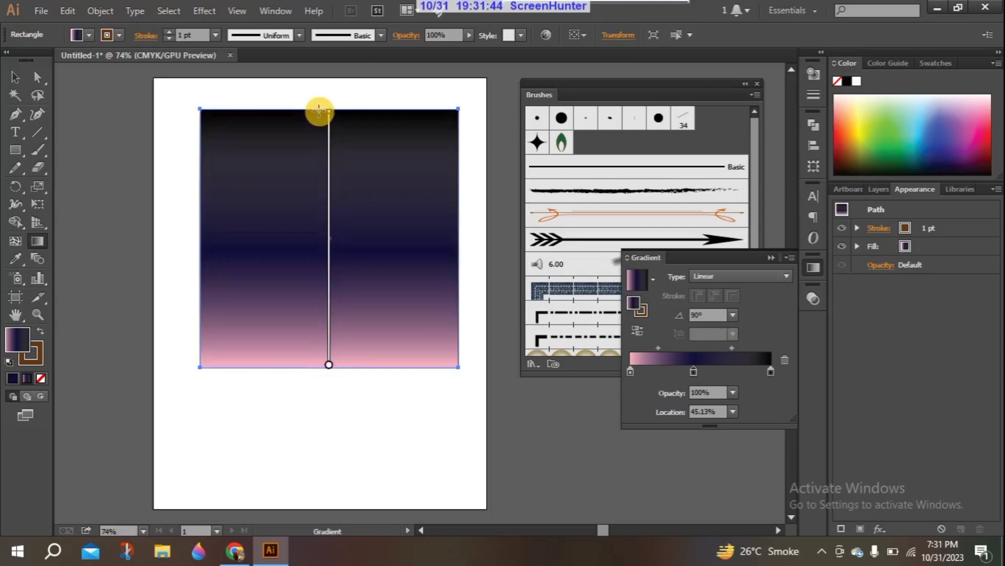
Step: Shift the gradient's pink-to-navy midpoint to about 30.68% and its navy-to-black midpoint to about 60.75%
left_click(13, 77)
left_click(699, 373)
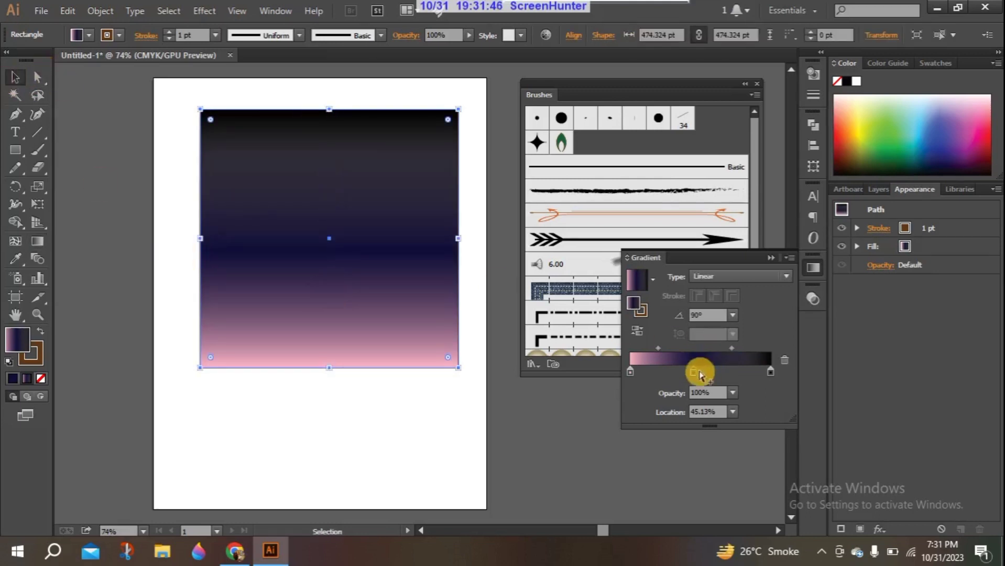
left_click(737, 347)
left_click_drag(695, 371, 648, 350)
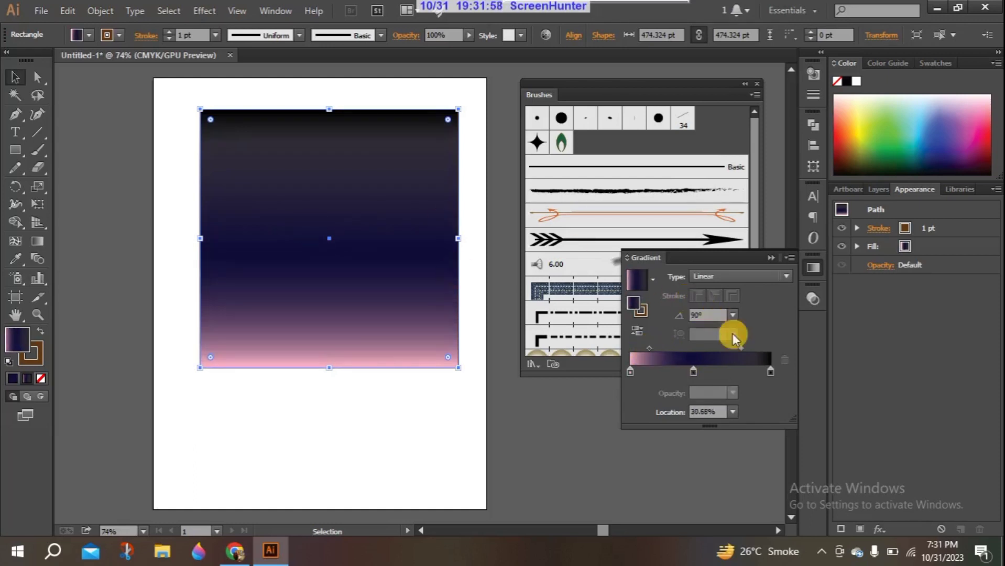
mouse_move(742, 347)
left_mouse_down()
mouse_move(730, 350)
mouse_move(741, 360)
left_mouse_up()
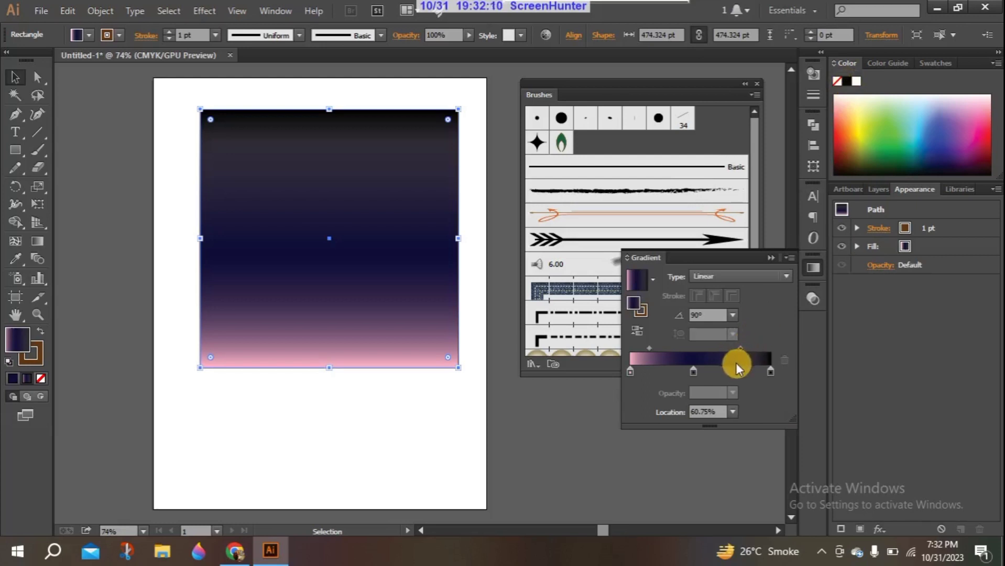
Step: Add a black swatch as a new stop near the gradient's black end and set the navy-to-black midpoint to about 74.85%
left_click(936, 63)
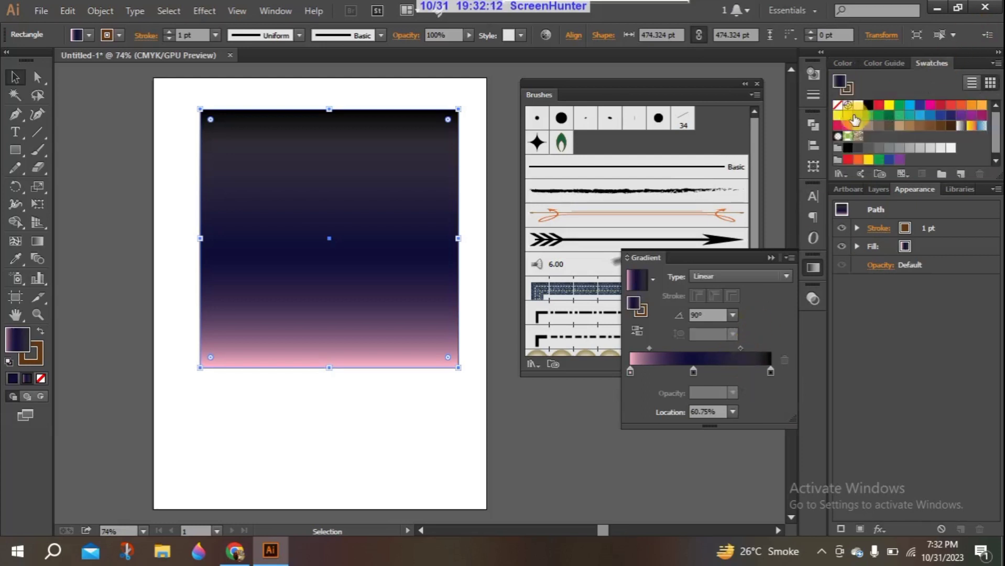
left_click_drag(868, 106, 744, 358)
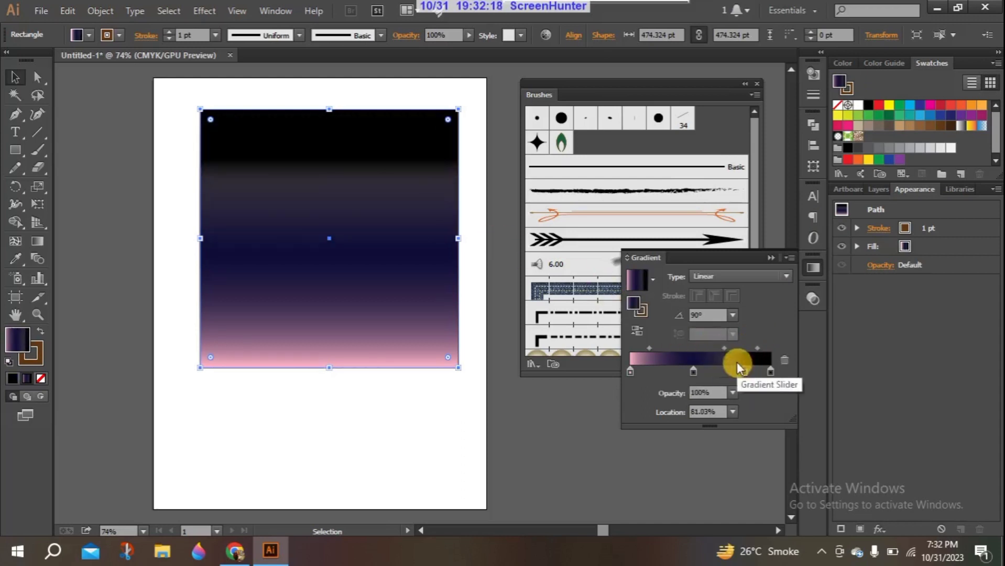
left_click_drag(740, 372, 736, 347)
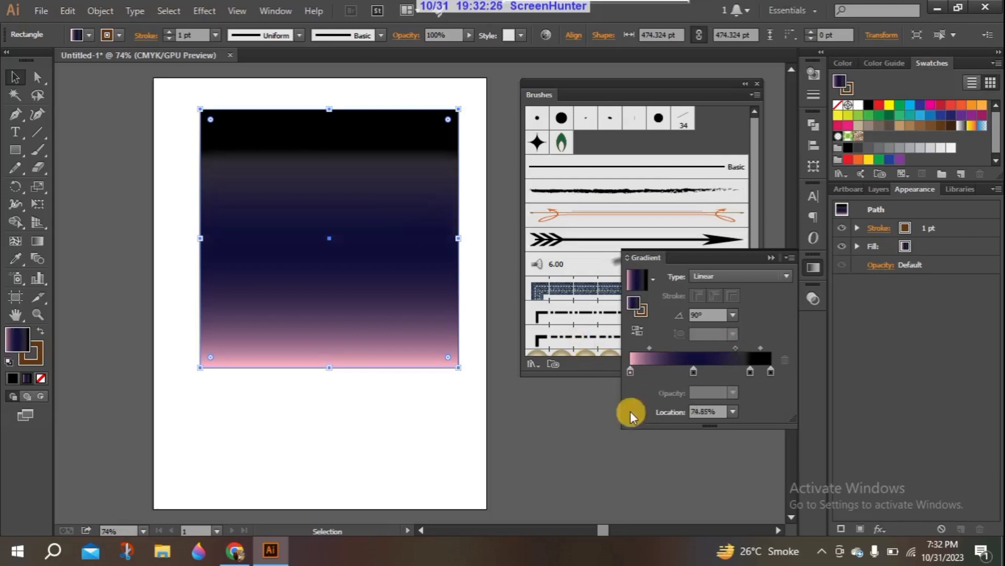
Step: Move the added black stop to the gradient's end at 100% and collapse the Gradient panel
left_click_drag(740, 259, 744, 261)
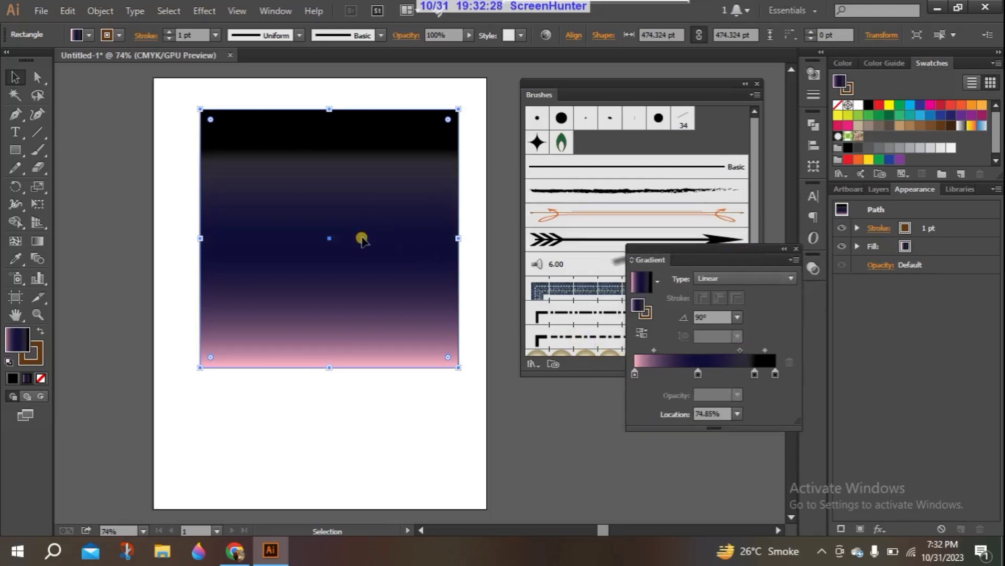
left_click_drag(753, 375, 776, 376)
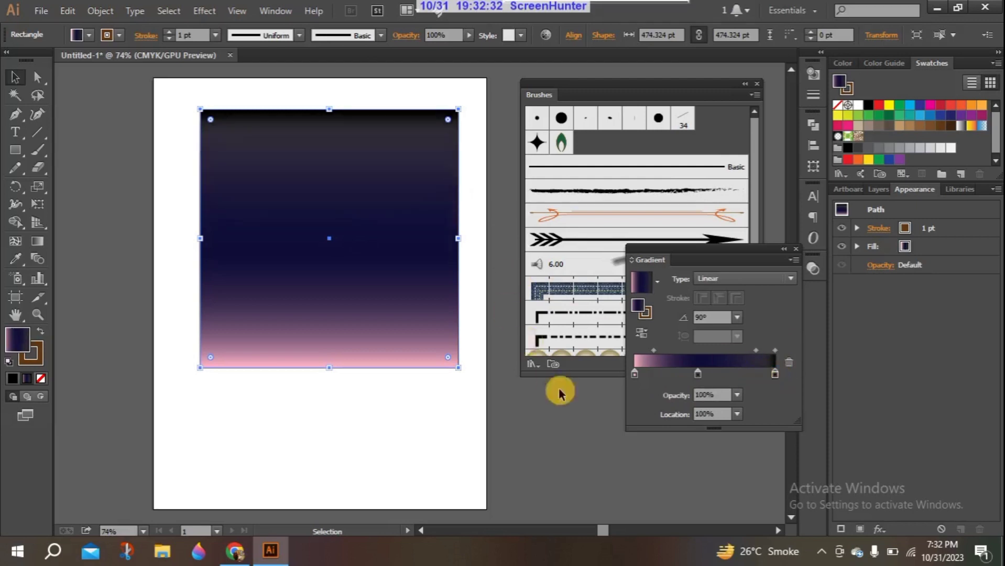
left_click(789, 247)
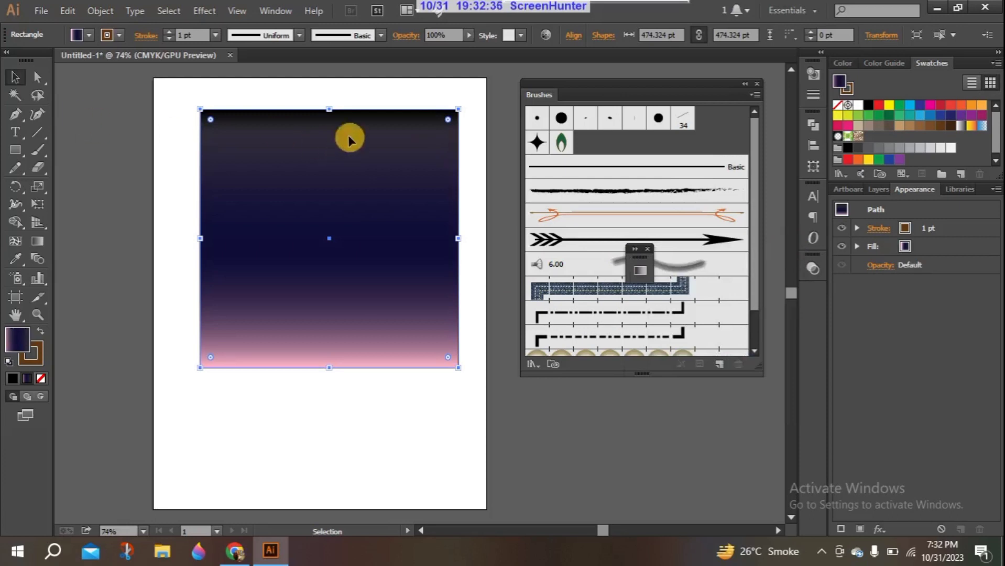
Step: Set the colorization method of the star-shaped scatter brush to None and accept its options
left_click(536, 142)
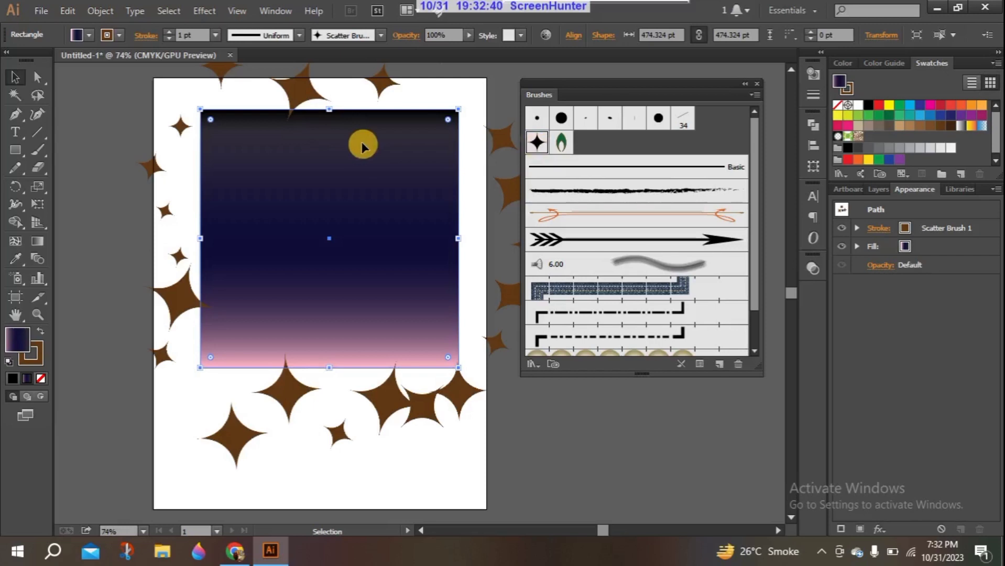
key("ctrl+z")
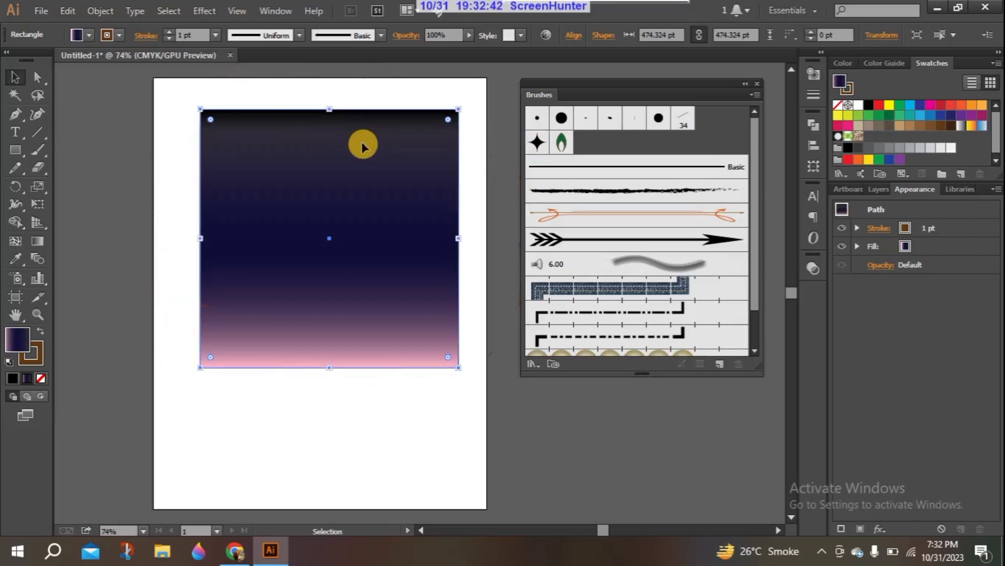
double_click(537, 141)
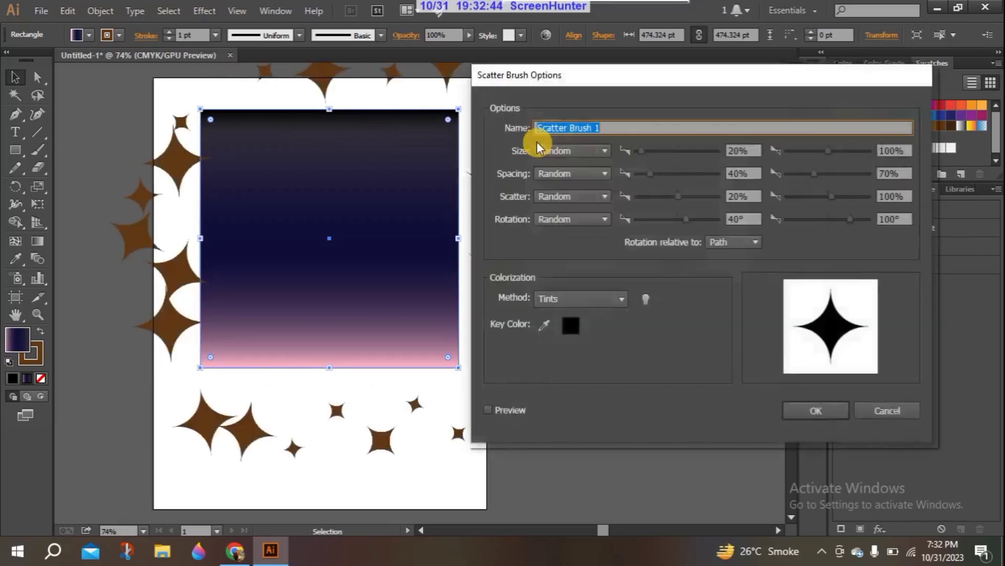
left_click(622, 300)
left_click(588, 318)
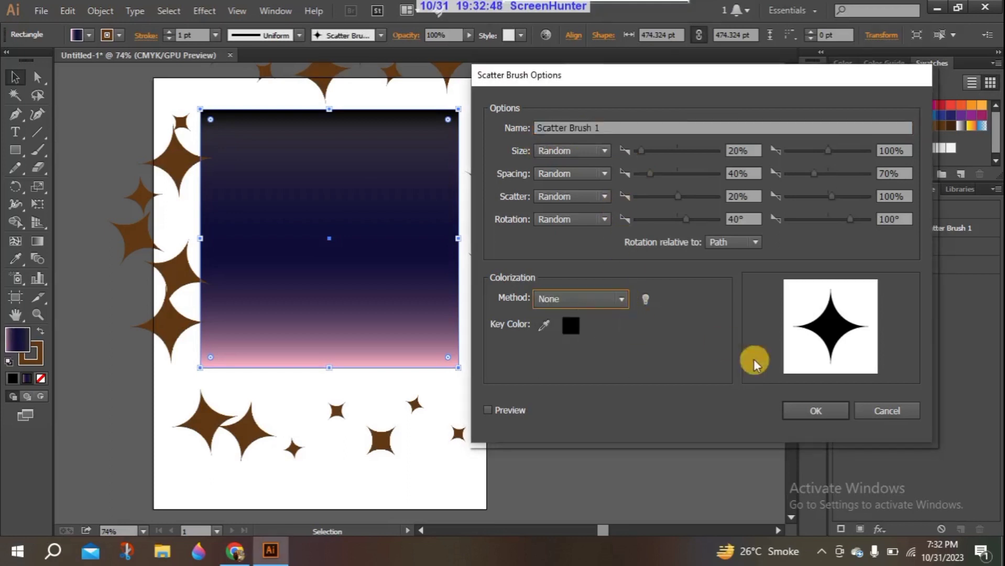
left_click(814, 411)
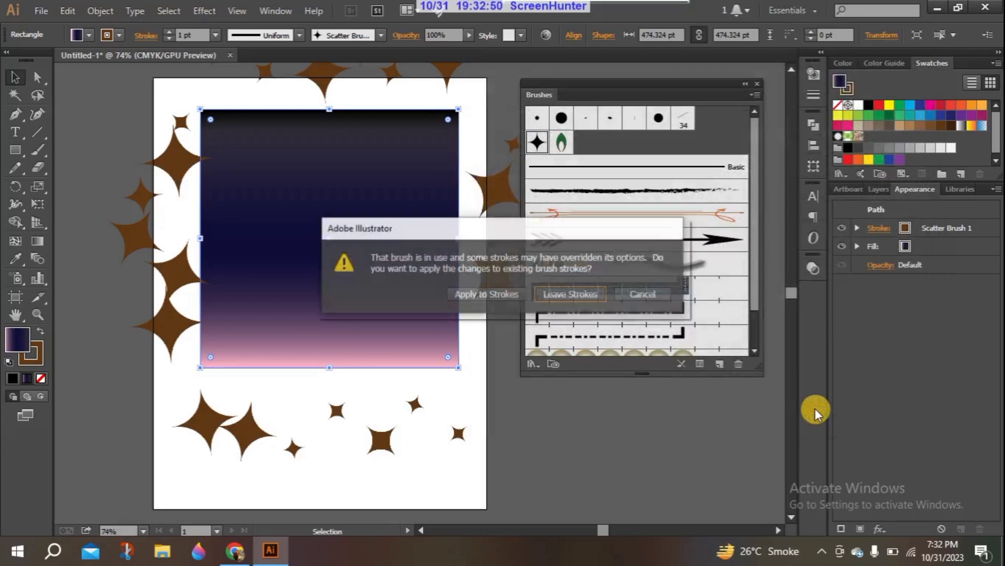
Step: Undo the scatter brush change and the star brush's application to the gradient square
left_click(458, 290)
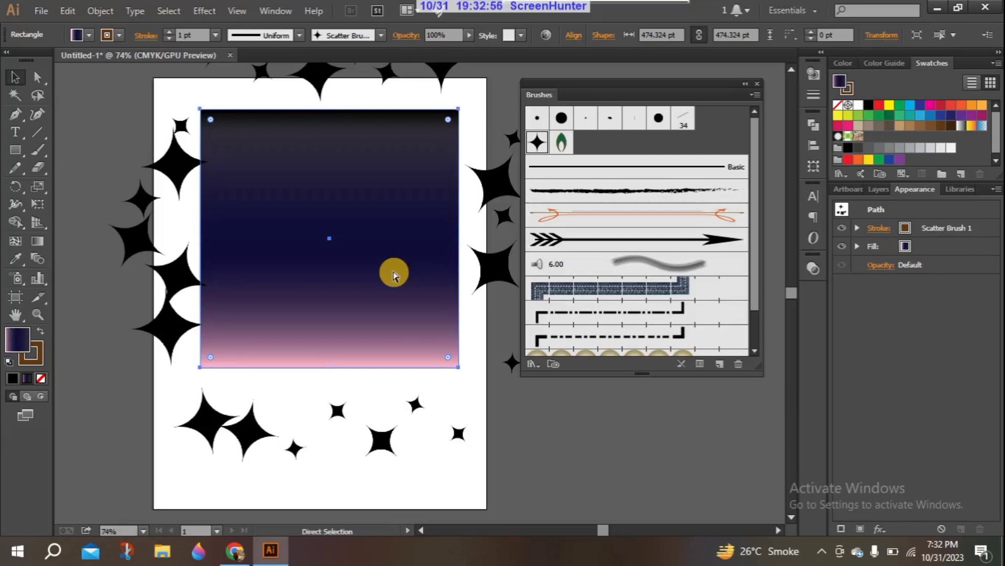
key("ctrl+z")
key("ctrl+z")
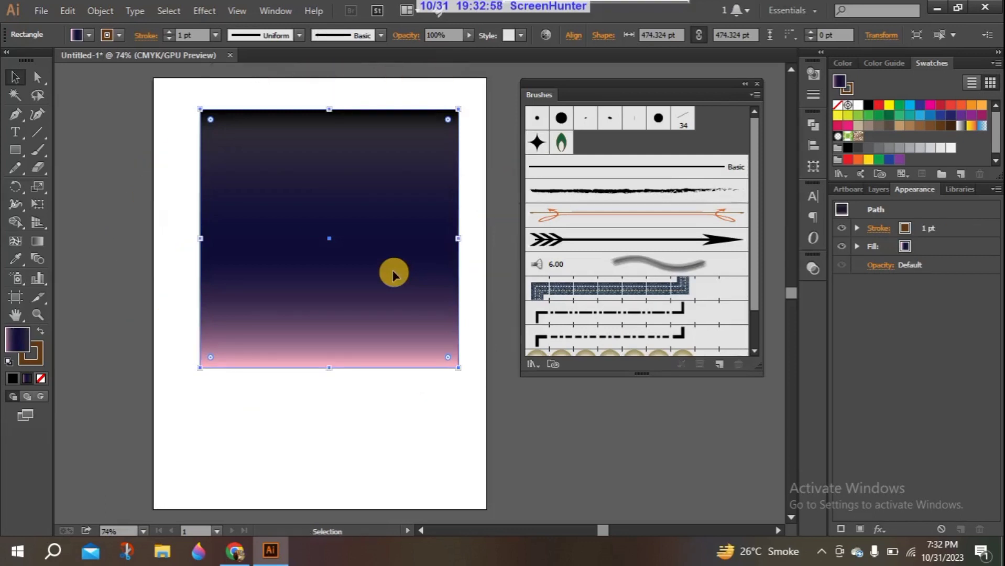
Step: Apply the star scatter brush to the gradient square's outline and set its colorization method to None, updating existing strokes
left_click(540, 142)
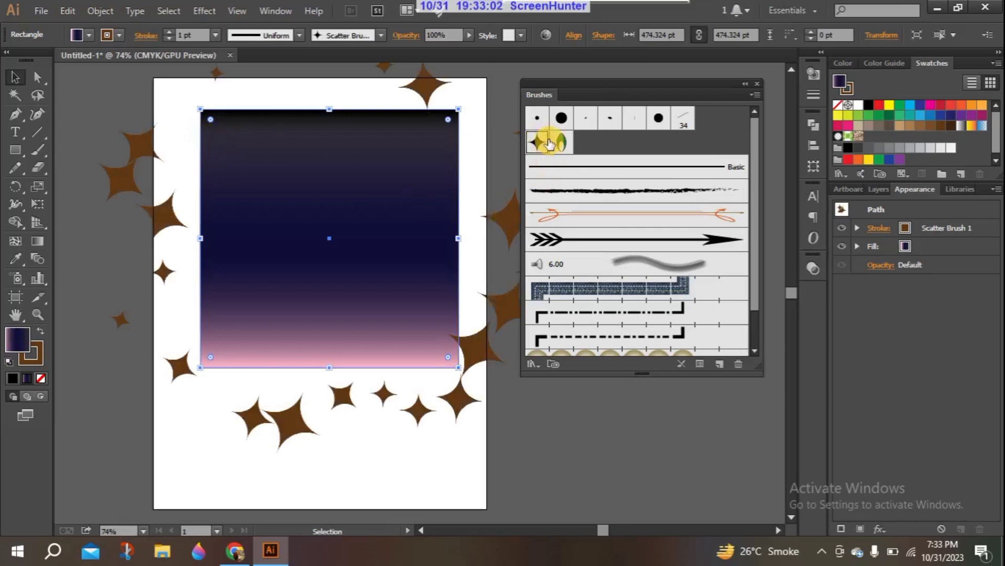
left_click(538, 142)
double_click(538, 143)
left_click(612, 298)
left_click(597, 317)
left_click(505, 410)
left_click(815, 410)
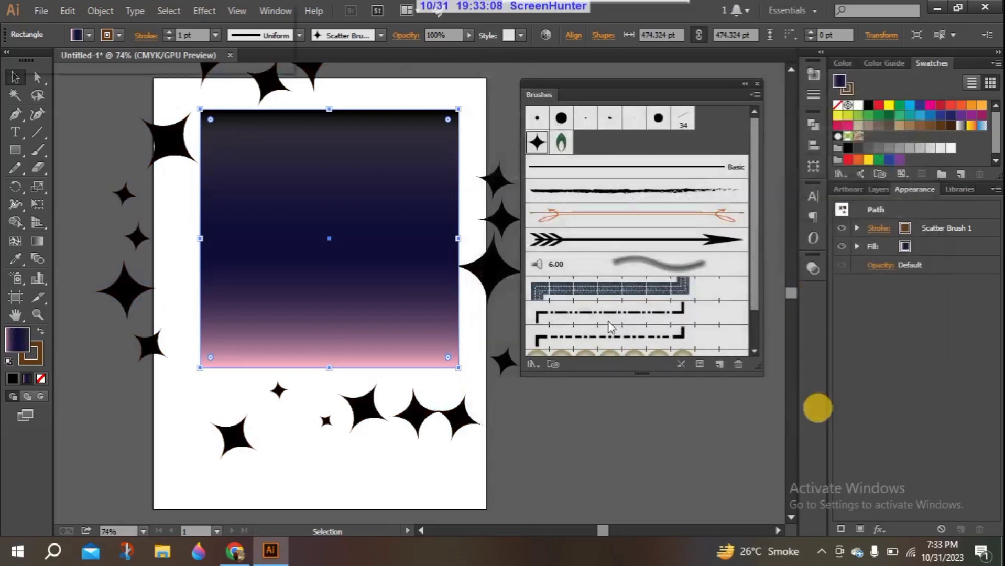
left_click(460, 292)
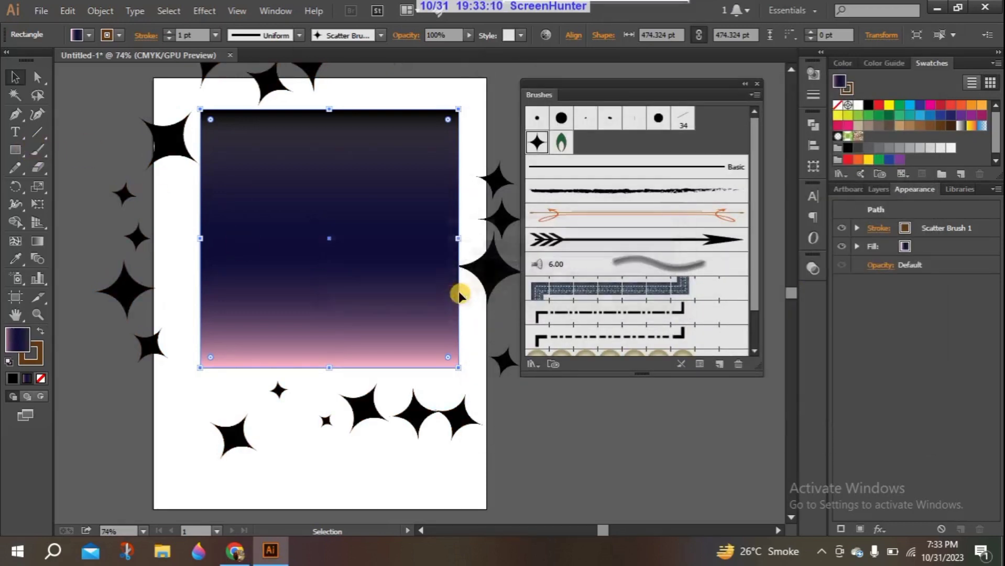
Step: Try painting a freehand stroke with the star scatter brush across the gradient square
left_click(37, 149)
mouse_move(240, 162)
left_mouse_down()
mouse_move(289, 140)
mouse_move(254, 204)
mouse_move(291, 169)
mouse_move(266, 195)
mouse_move(359, 162)
mouse_move(327, 153)
mouse_move(349, 185)
mouse_move(403, 134)
left_mouse_up()
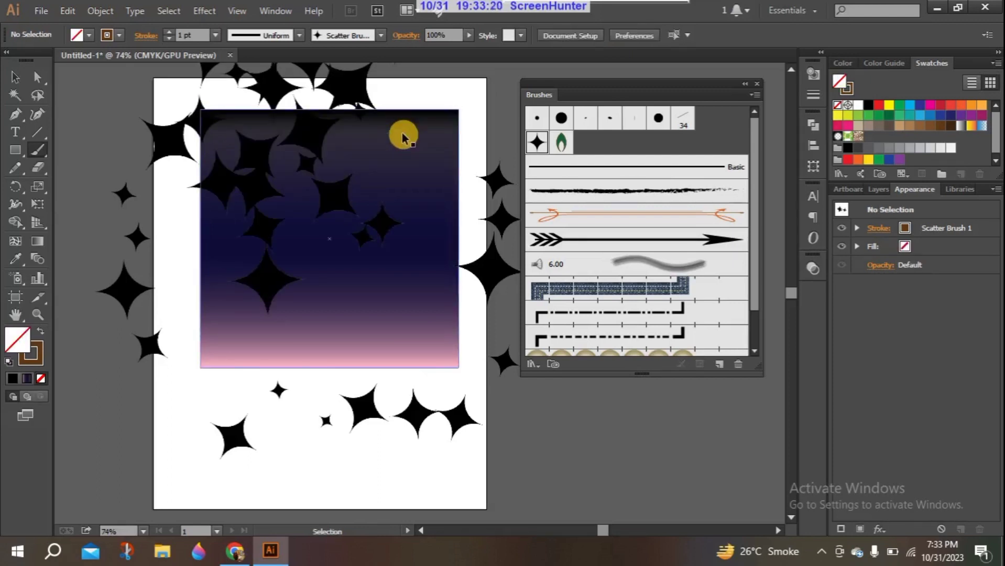
key("ctrl+z")
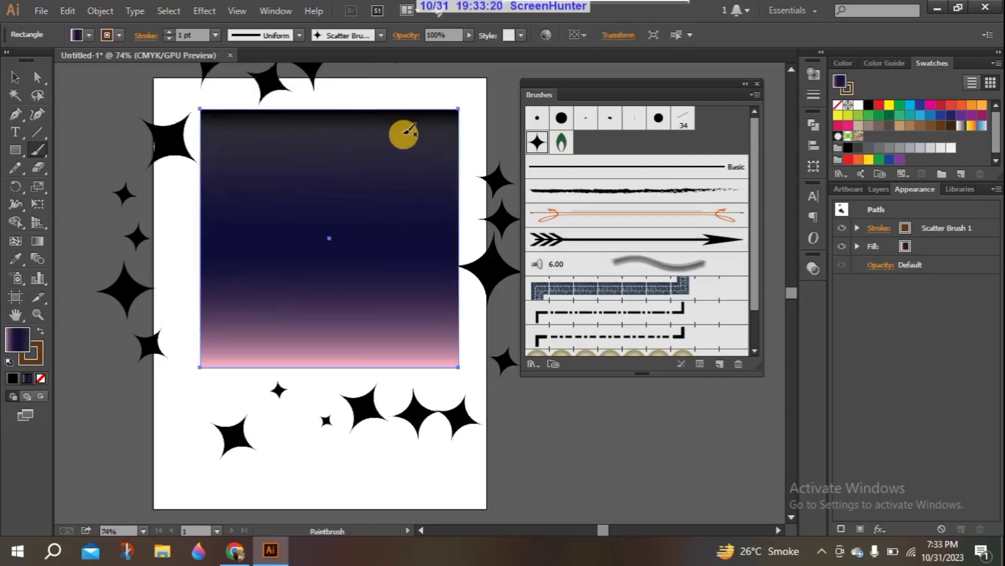
Step: Set the star scatter brush's maximum random size to 60% and its maximum random spacing to 60%
left_click(538, 140)
double_click(540, 140)
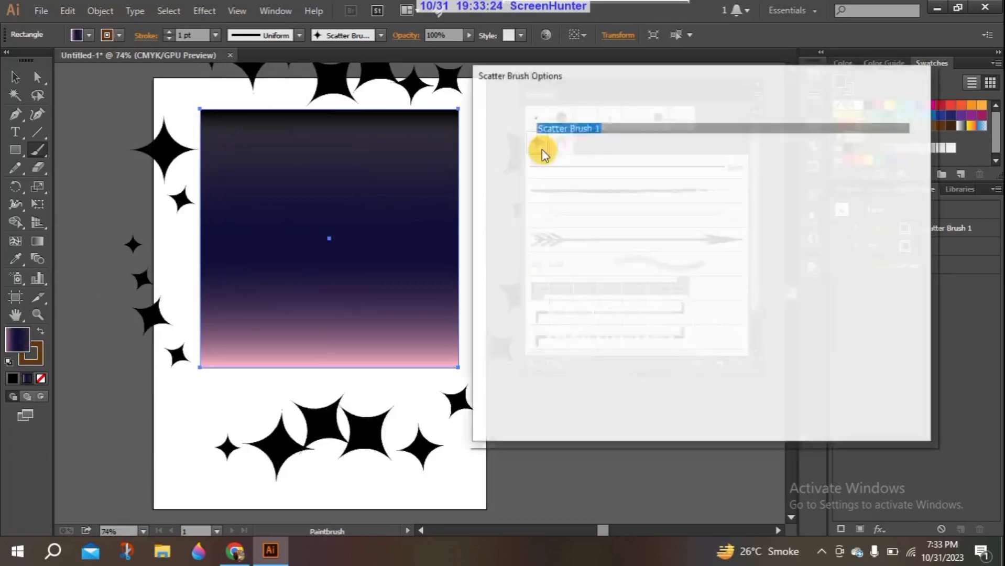
double_click(737, 150)
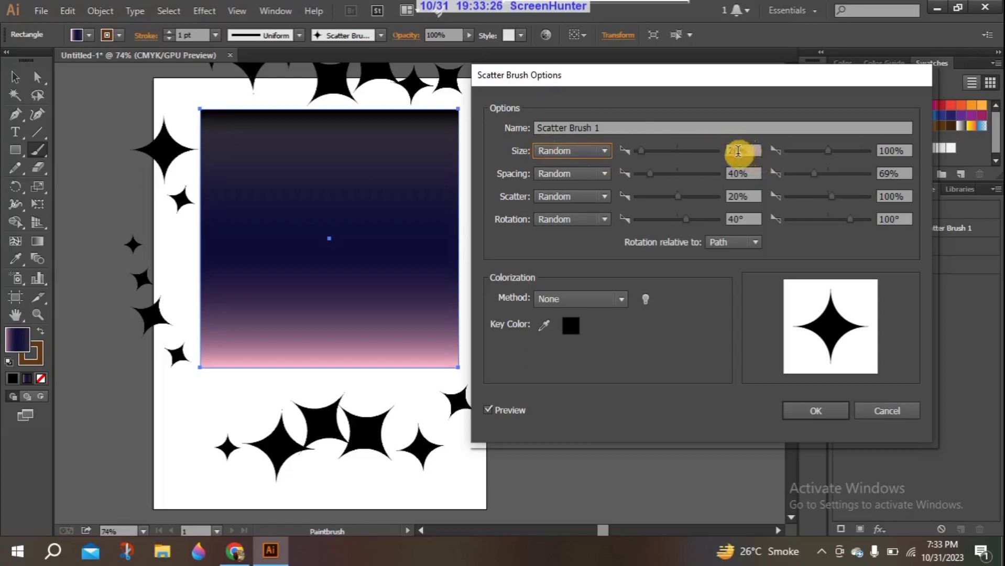
double_click(894, 150)
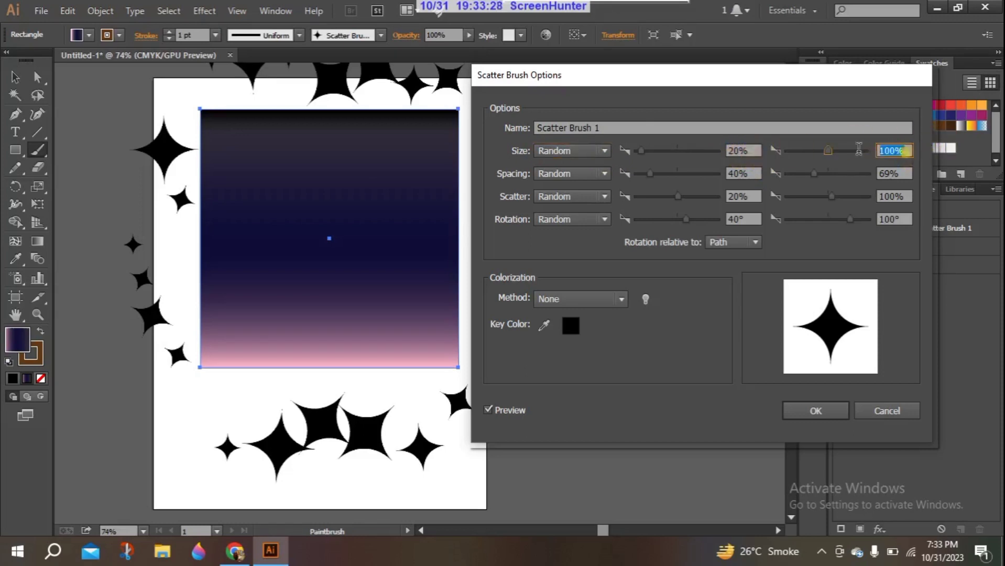
type("60")
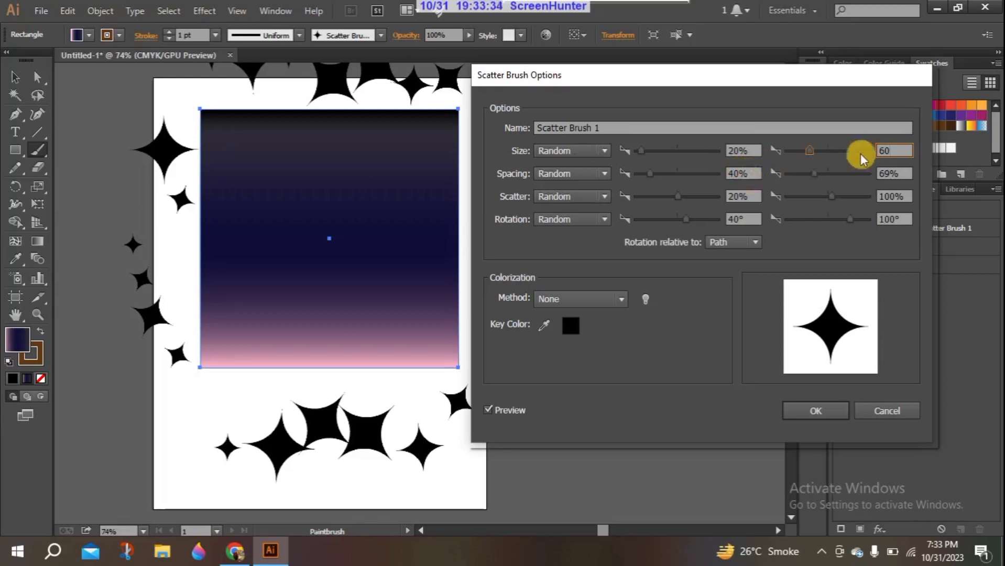
left_click(886, 172)
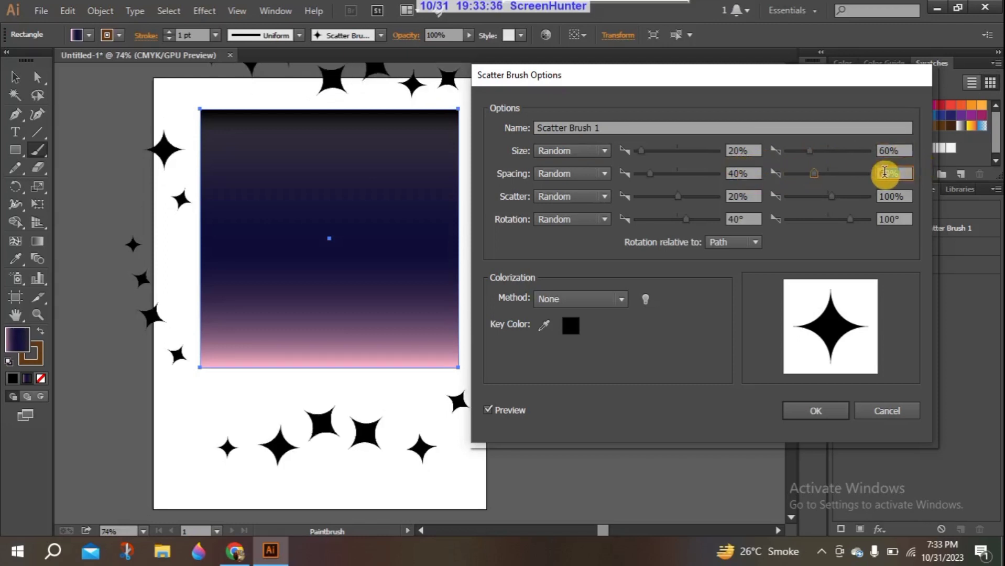
type("60")
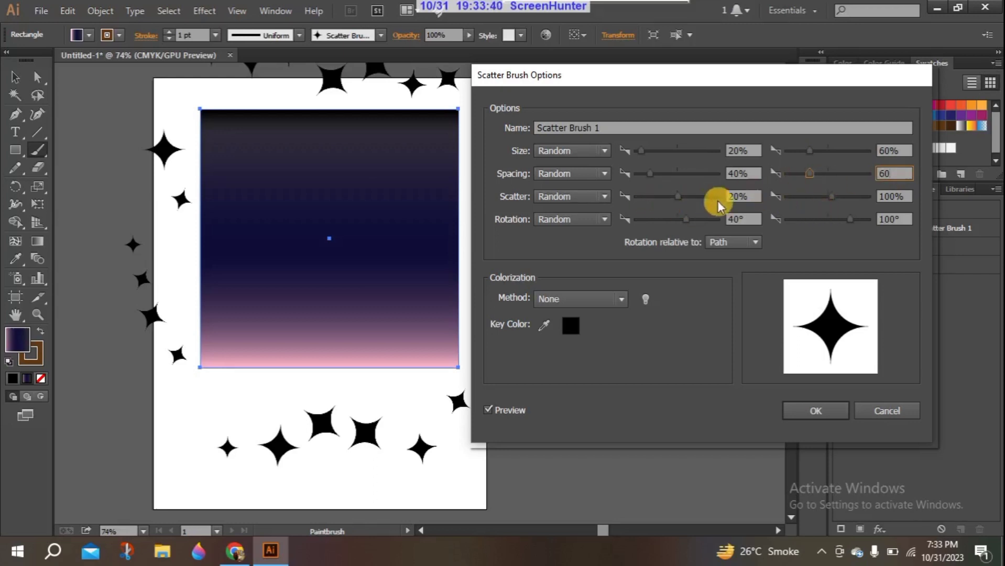
Step: Set the brush's maximum scatter to 50% and maximum rotation to 70°, applying the changes to existing strokes
left_click(903, 197)
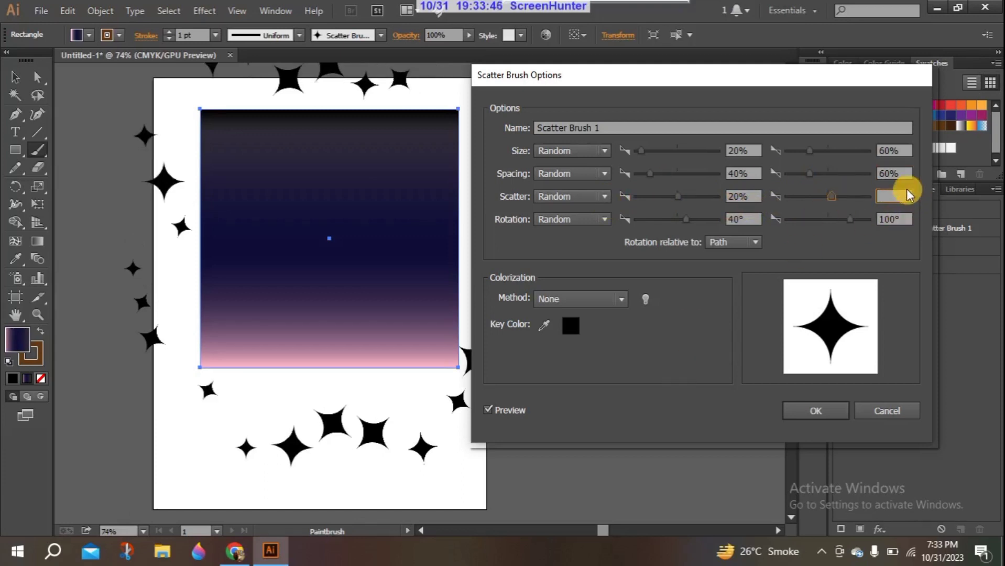
type("50")
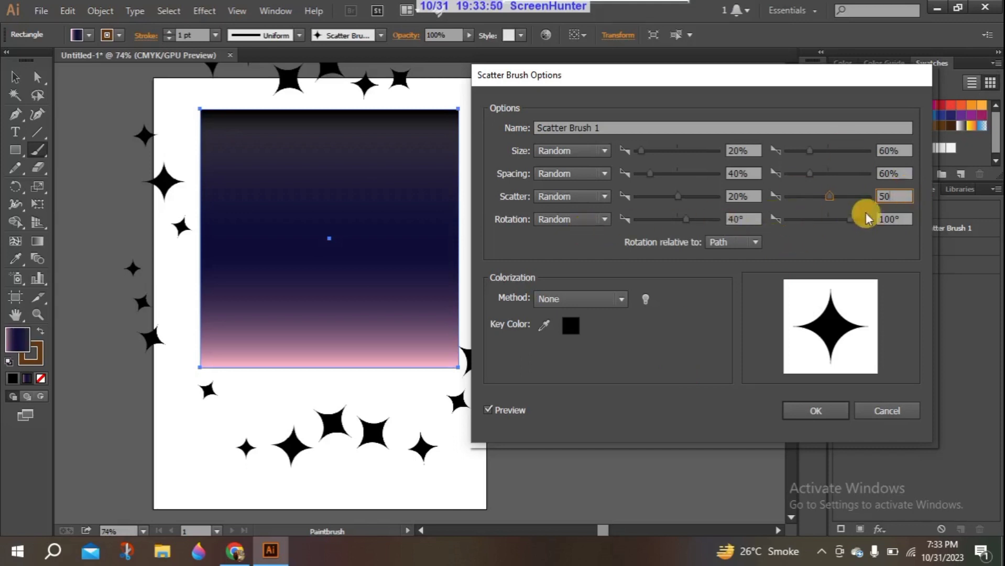
left_click(892, 219)
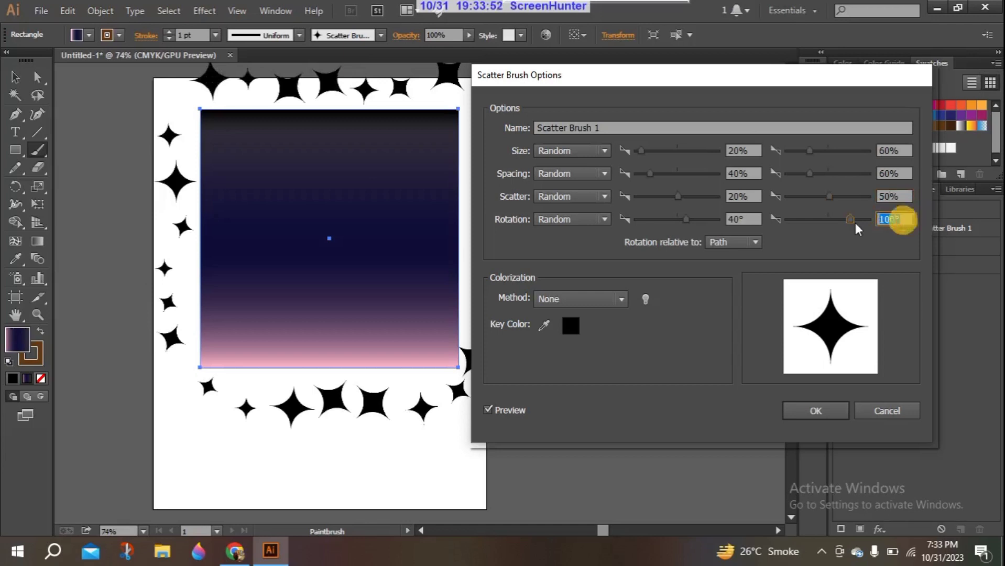
type("70")
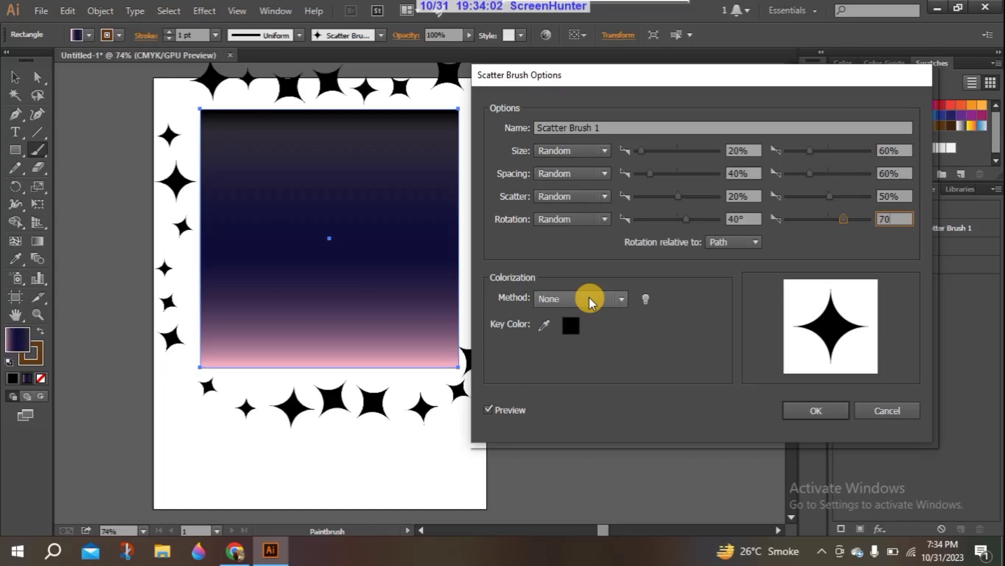
left_click(811, 411)
left_click(496, 294)
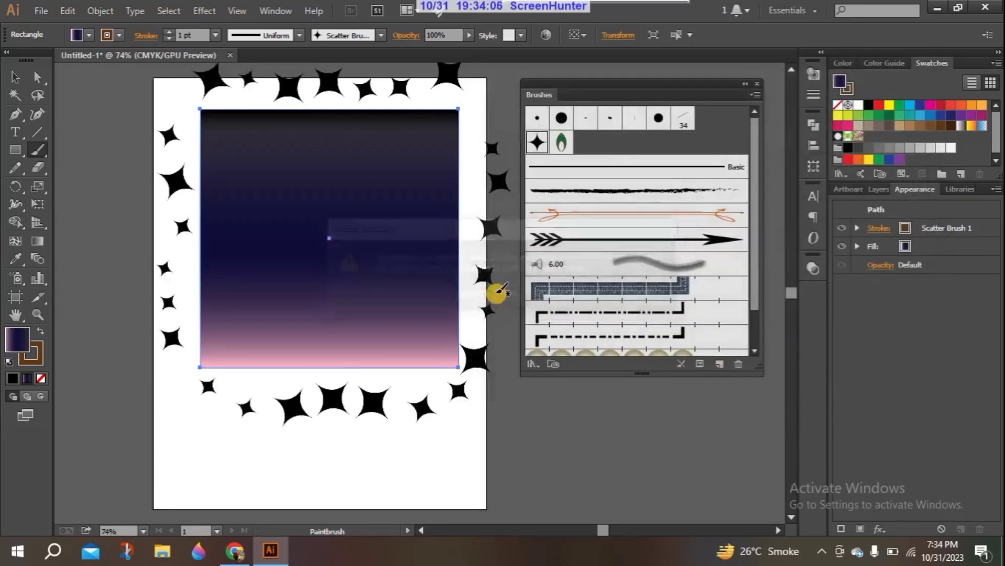
Step: Paint three freehand strokes of stars over the upper half of the gradient square with the Paintbrush
left_click(42, 149)
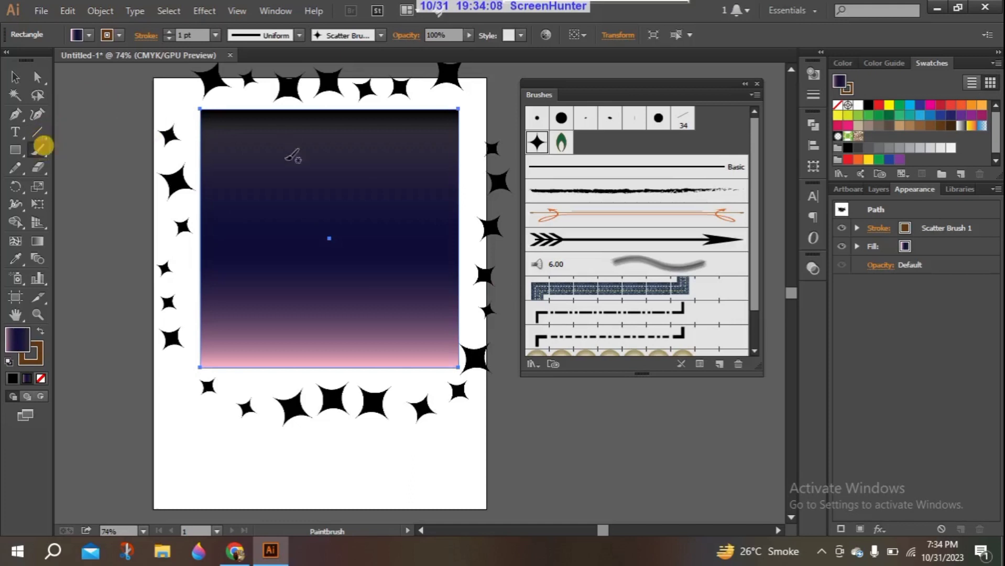
mouse_move(242, 173)
left_mouse_down()
mouse_move(300, 216)
mouse_move(332, 163)
mouse_move(339, 192)
mouse_move(399, 141)
left_mouse_up()
mouse_move(319, 224)
left_mouse_down()
mouse_move(382, 236)
mouse_move(418, 190)
mouse_move(369, 217)
mouse_move(415, 199)
mouse_move(466, 130)
left_mouse_up()
mouse_move(301, 195)
left_mouse_down()
mouse_move(308, 225)
mouse_move(289, 195)
mouse_move(226, 161)
mouse_move(249, 141)
mouse_move(308, 174)
mouse_move(383, 182)
mouse_move(385, 191)
left_mouse_up()
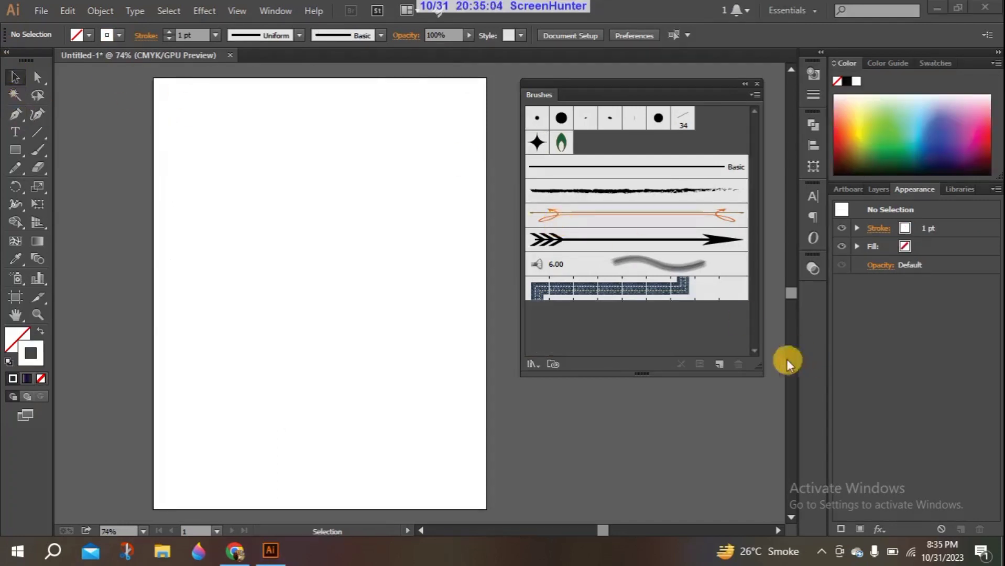
Step: Review the brush types offered for a new brush without creating one
left_click(719, 366)
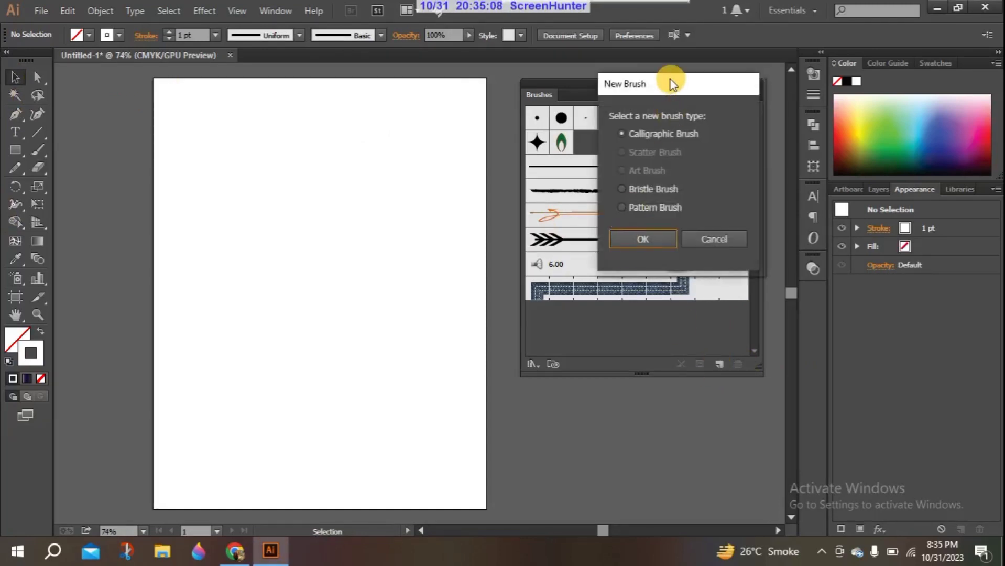
left_click_drag(673, 80, 568, 100)
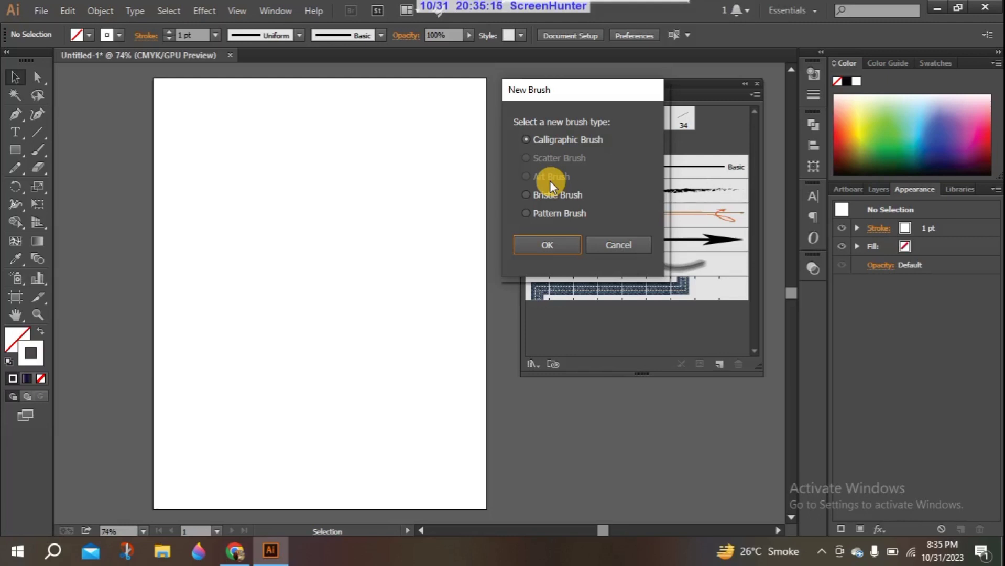
left_click(626, 243)
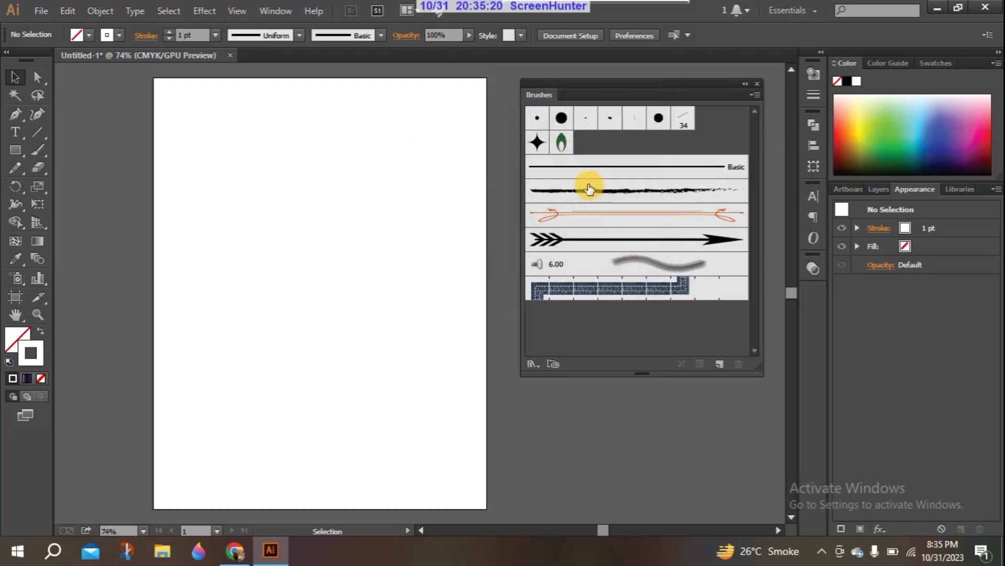
Step: Paint a looping freehand stroke on the upper artboard with the Charcoal - Feather brush in black
left_click(588, 189)
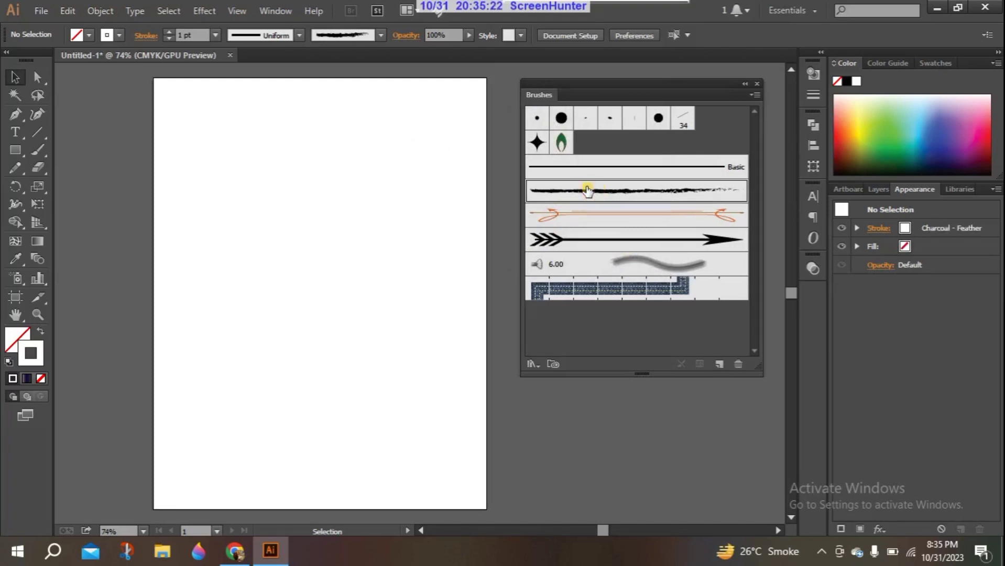
left_click(30, 148)
mouse_move(213, 240)
left_mouse_down()
mouse_move(220, 149)
mouse_move(297, 213)
mouse_move(244, 280)
mouse_move(251, 197)
mouse_move(347, 201)
mouse_move(372, 167)
left_mouse_up()
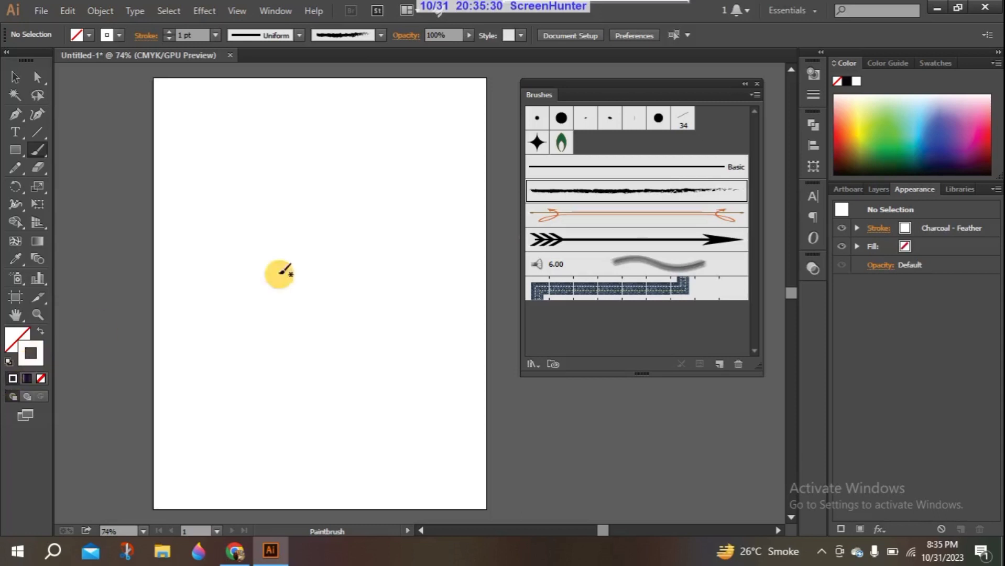
left_click(847, 83)
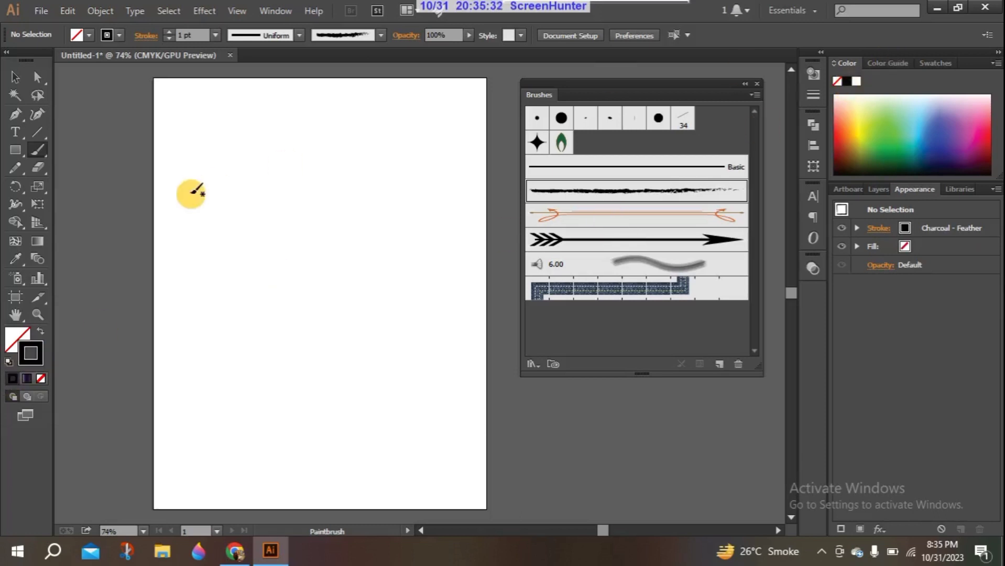
left_click(42, 147)
mouse_move(251, 226)
left_mouse_down()
mouse_move(223, 238)
mouse_move(217, 149)
mouse_move(365, 254)
mouse_move(383, 187)
mouse_move(364, 261)
mouse_move(449, 198)
left_mouse_up()
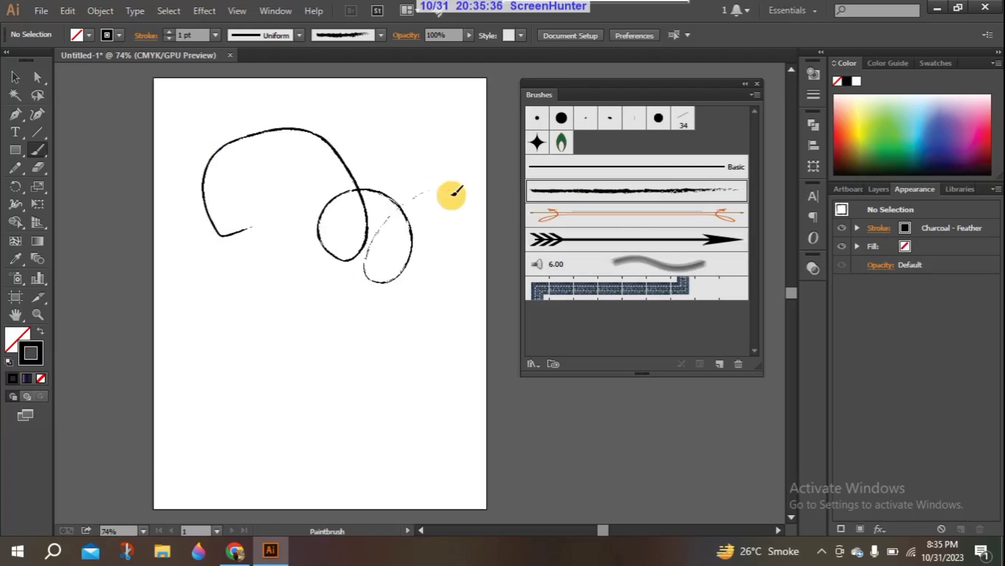
Step: Set the stroke weight to 3 pt and paint two thicker charcoal strokes on the artboard
left_click(169, 31)
left_click(169, 31)
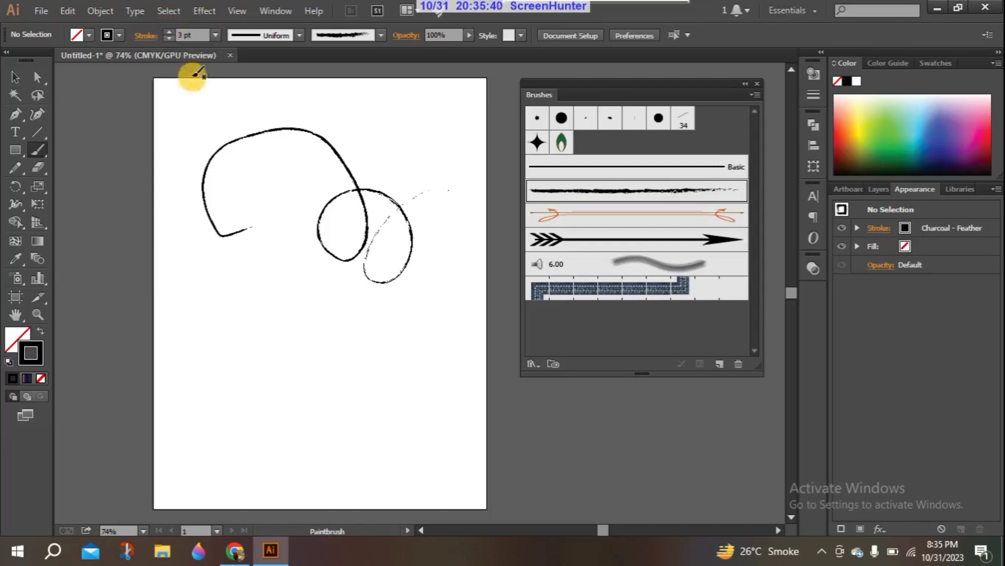
left_click_drag(245, 310, 381, 262)
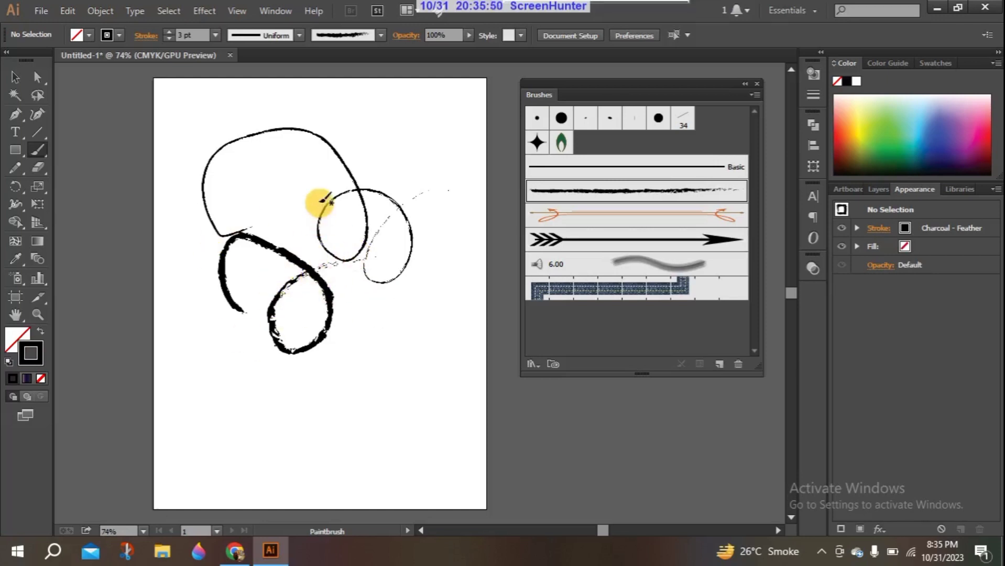
left_click_drag(309, 195, 446, 365)
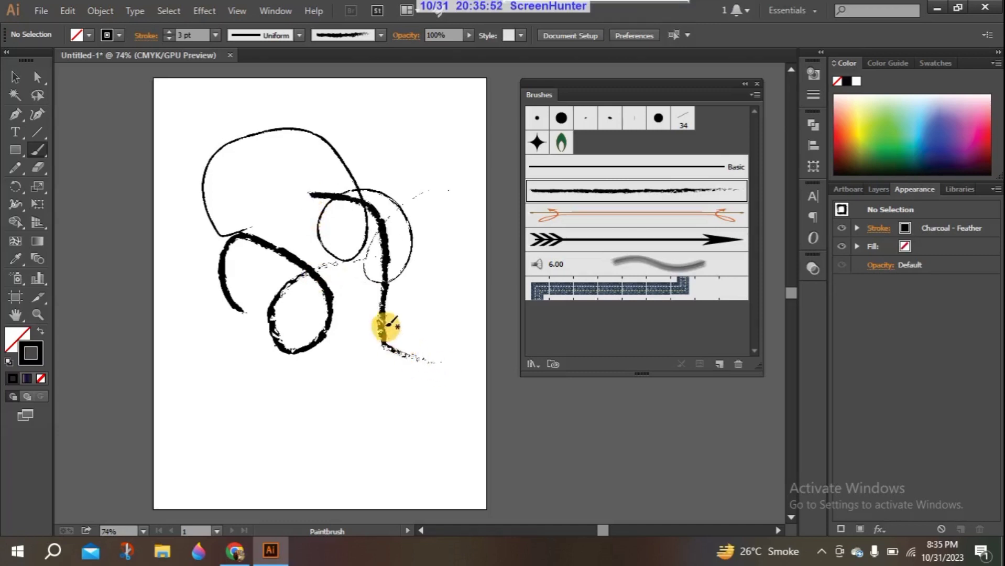
Step: Select all the painted charcoal strokes and delete them from the artboard
left_click(41, 313)
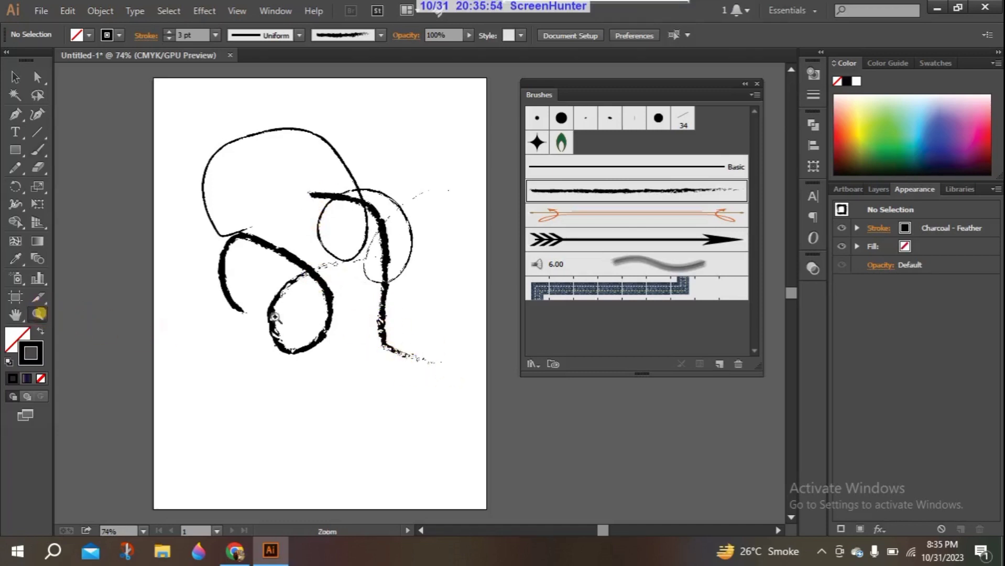
left_click_drag(370, 384, 404, 267)
left_click(340, 420)
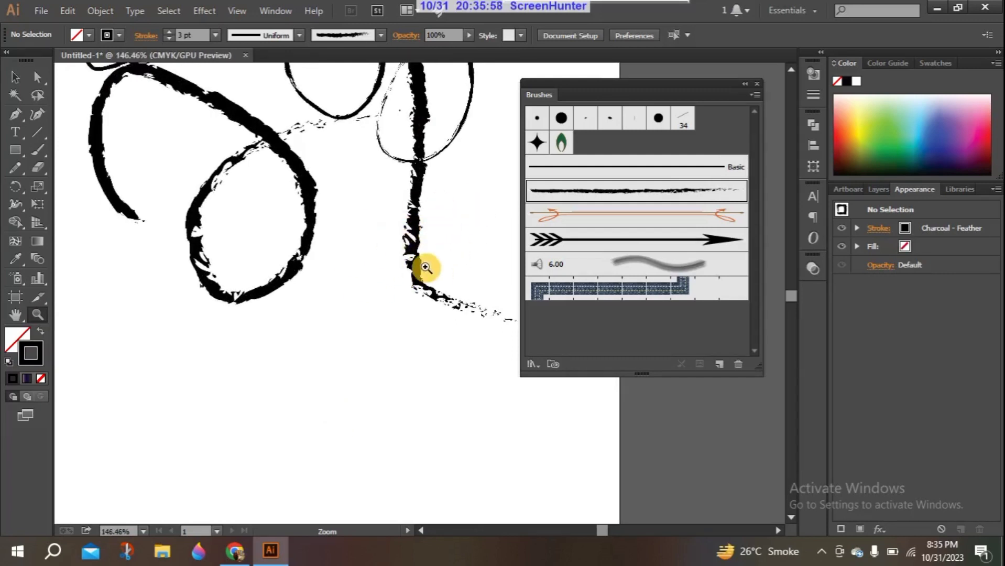
left_click(16, 80)
left_click_drag(536, 404, 325, 148)
left_click(177, 34)
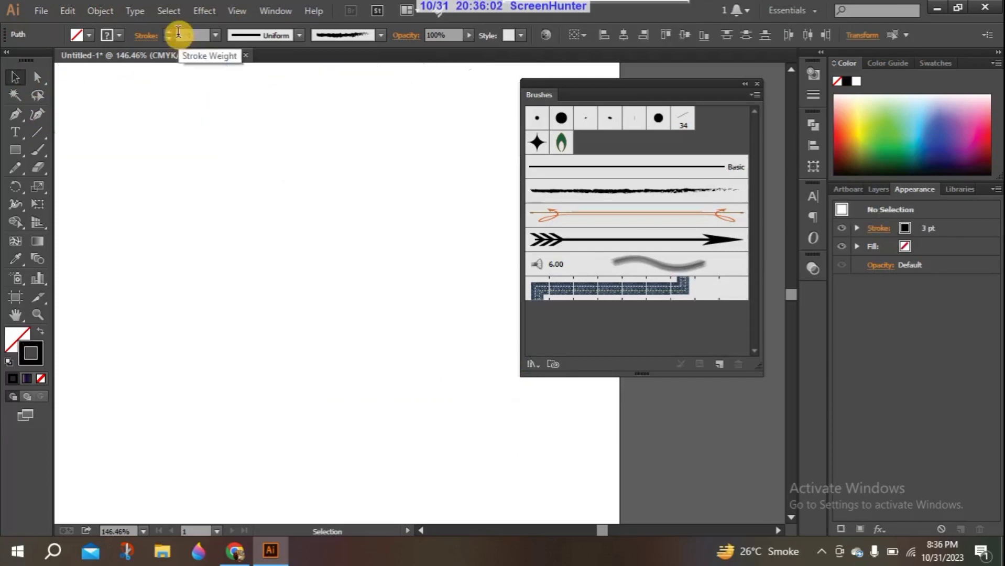
Step: Draw a wide, flat unfilled ellipse with a black 3 pt outline on the empty artboard
left_click_drag(14, 156, 51, 183)
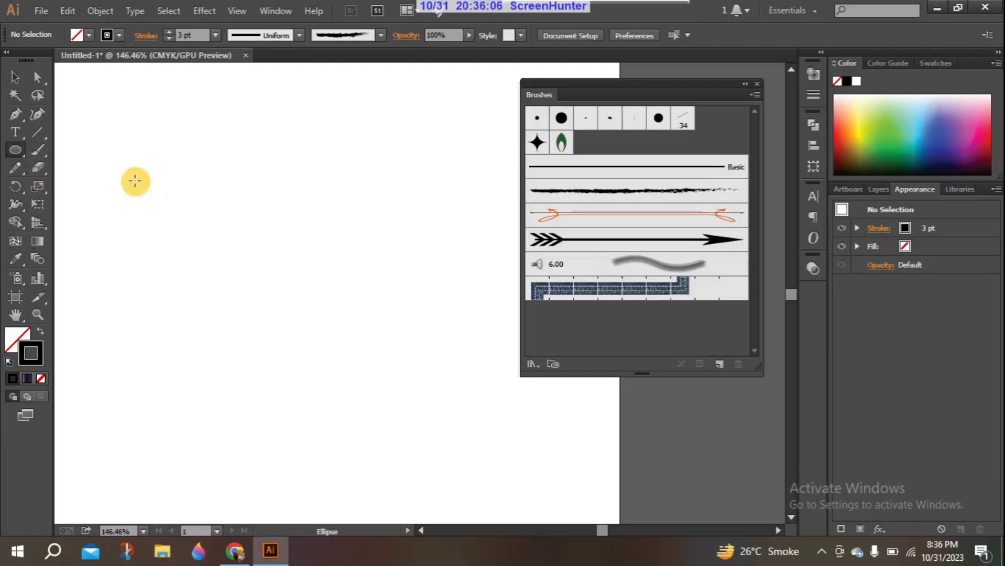
left_click_drag(135, 180, 363, 231)
left_click(16, 76)
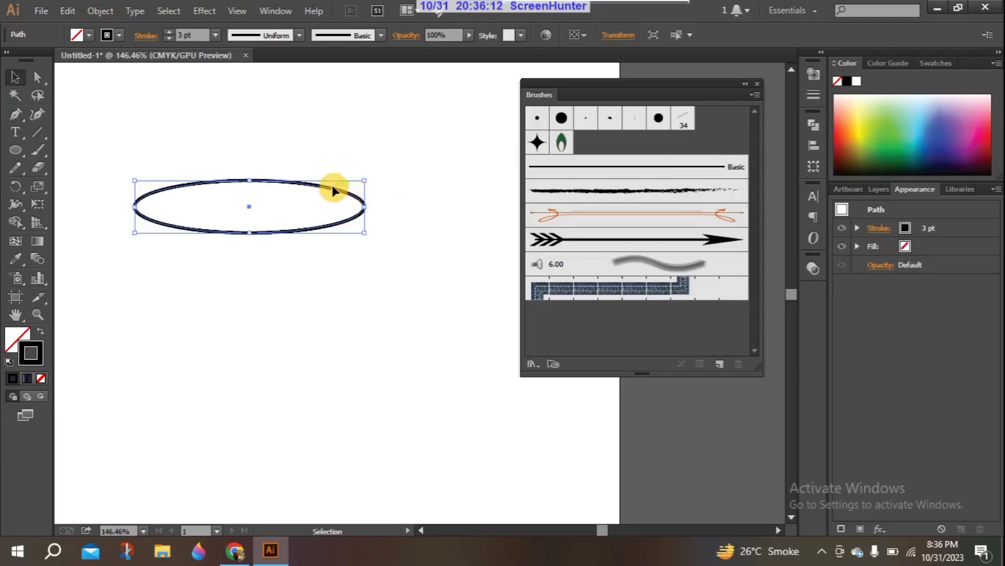
Step: Start a new art brush from the ellipse by adding it to the brush collection with the Art Brush type
left_click_drag(332, 186, 682, 307)
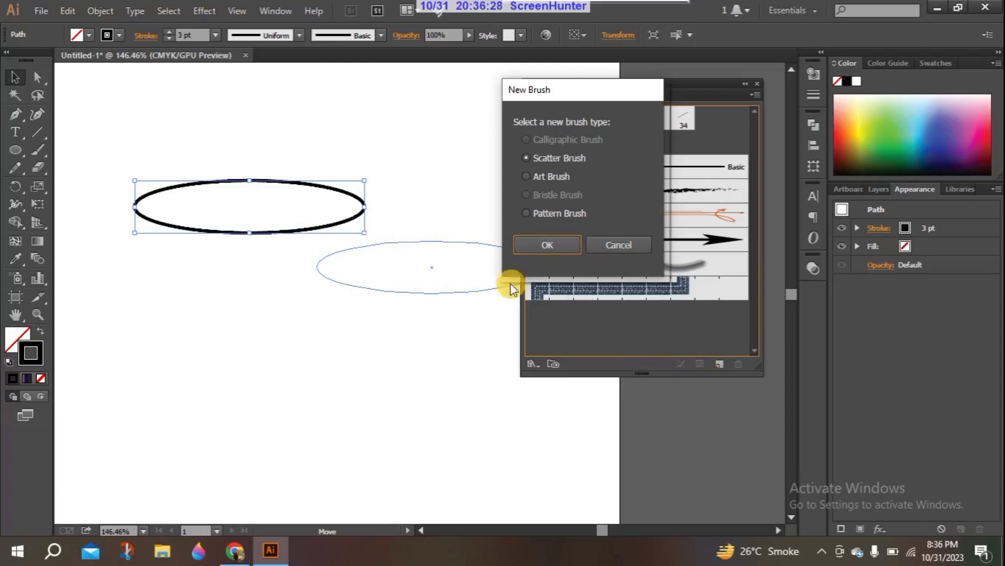
left_click(543, 180)
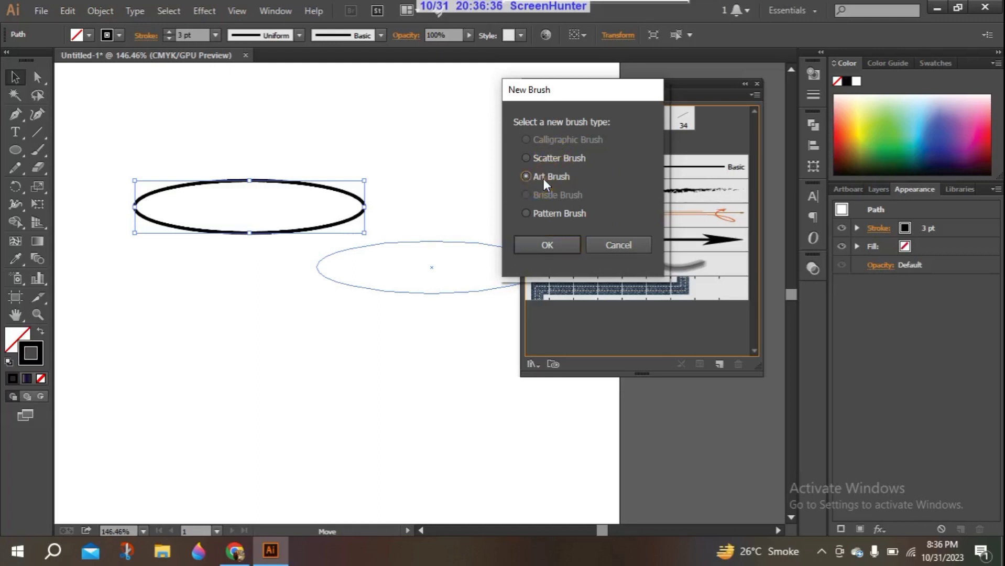
left_click(545, 240)
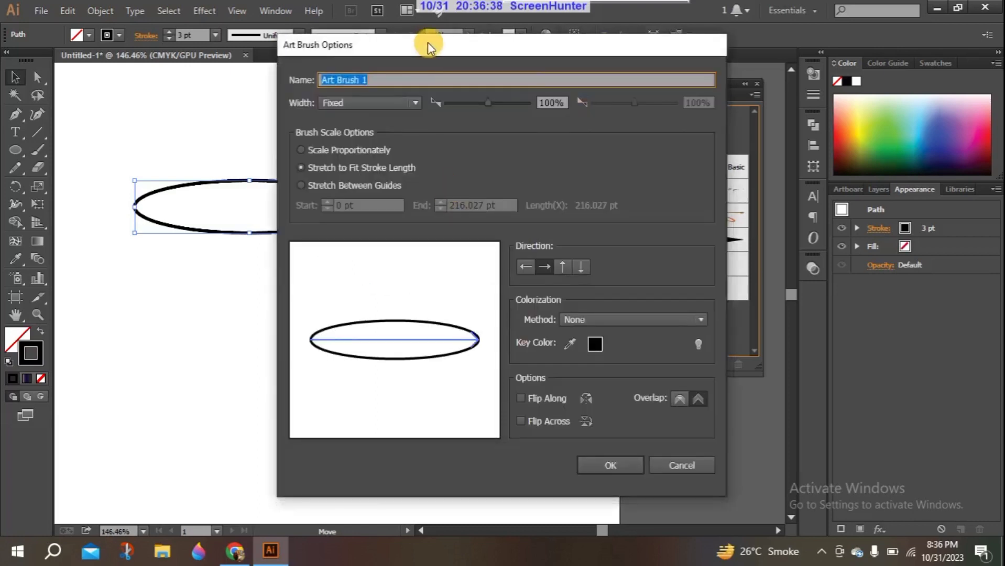
left_click_drag(430, 43, 696, 5)
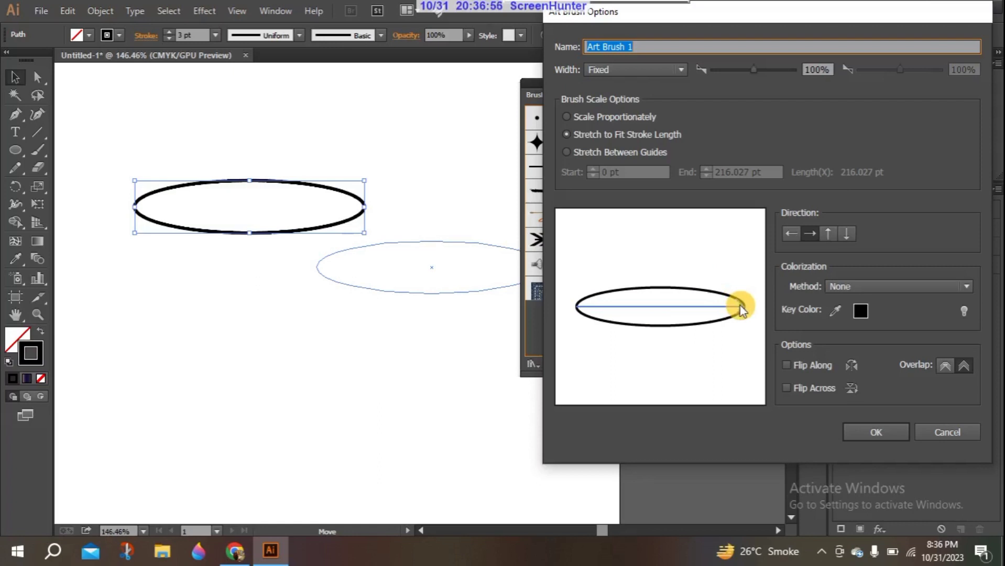
Step: Try the different stroke directions for the new art brush and set it to run from bottom to top
left_click(791, 237)
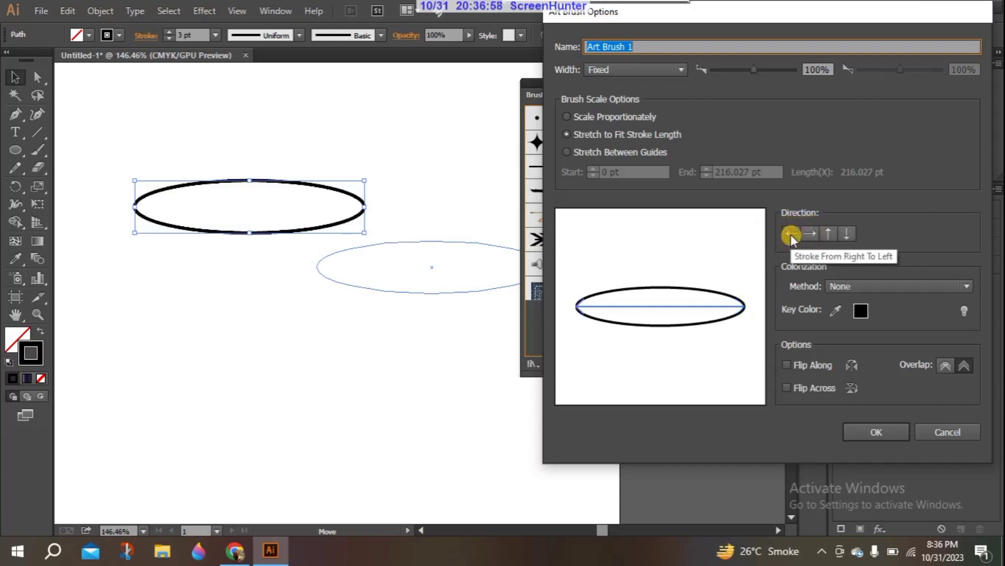
left_click(796, 233)
left_click(811, 233)
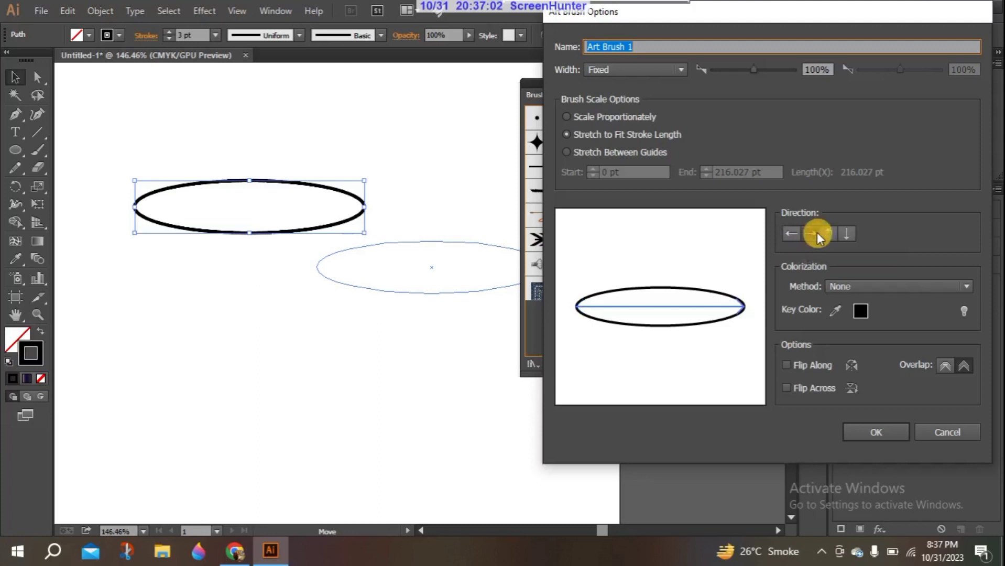
left_click(832, 233)
left_click(840, 232)
left_click(828, 234)
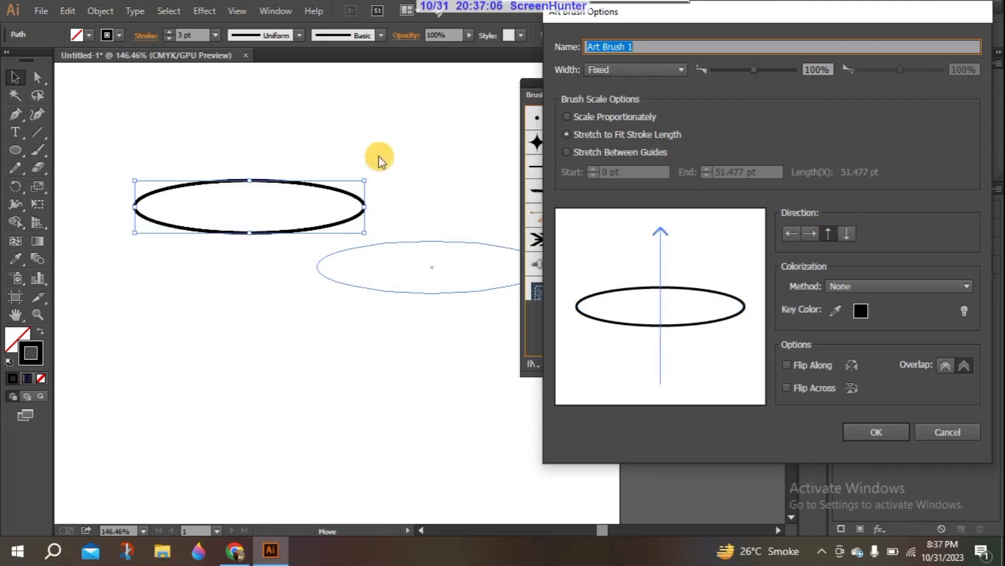
left_click(845, 233)
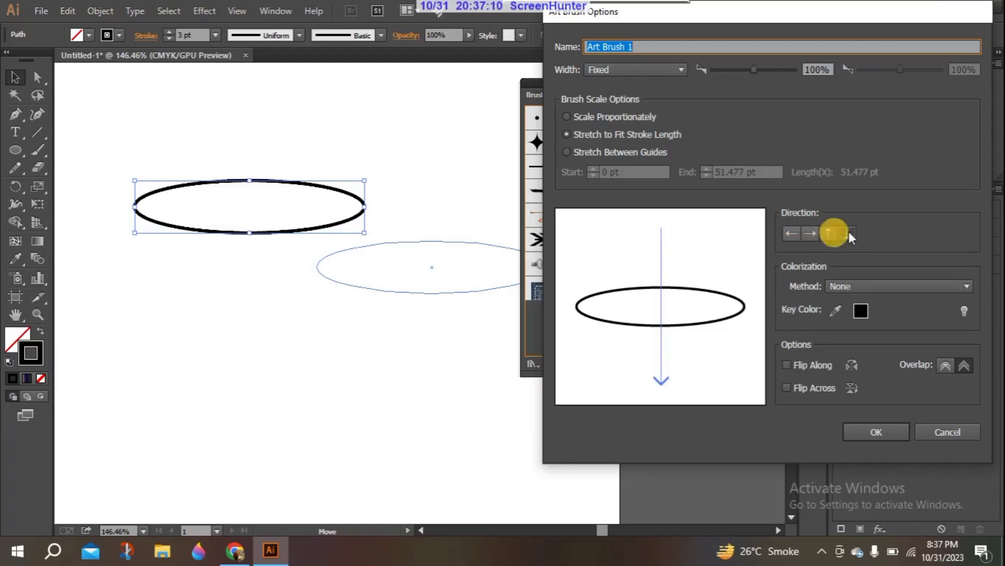
left_click(829, 233)
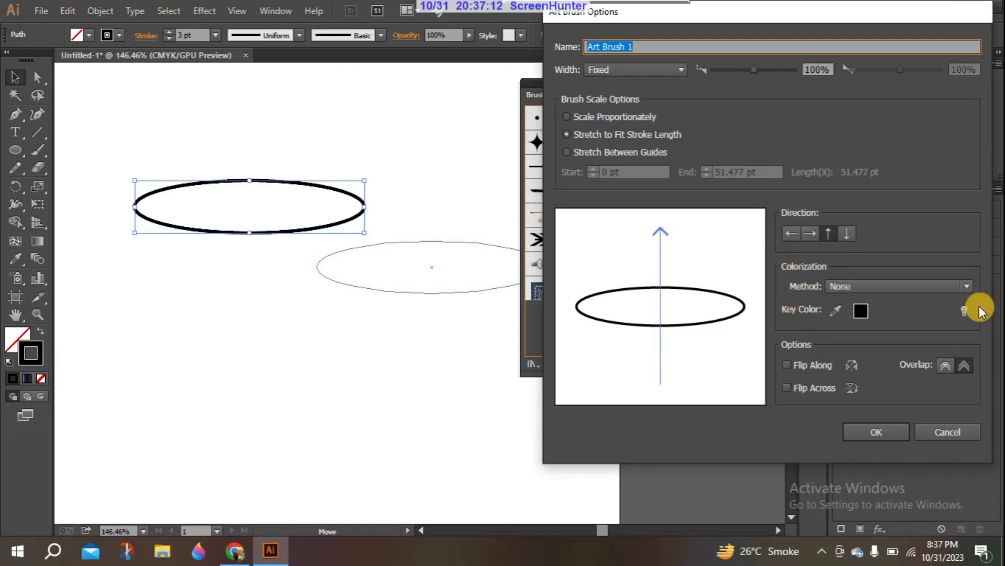
Step: Create the art brush with the colorization method left at None, and delete the source ellipse from the artboard
left_click(966, 288)
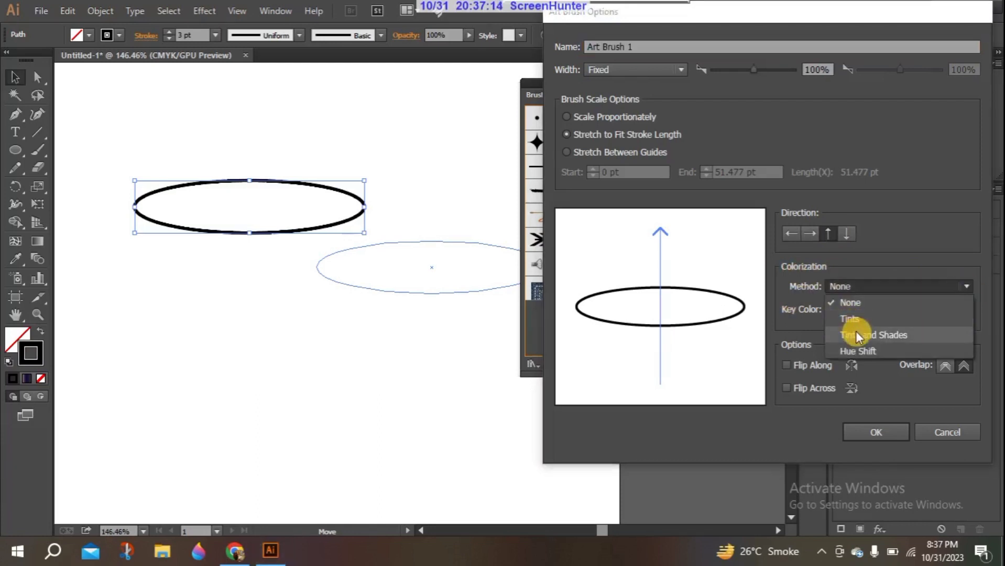
left_click(969, 285)
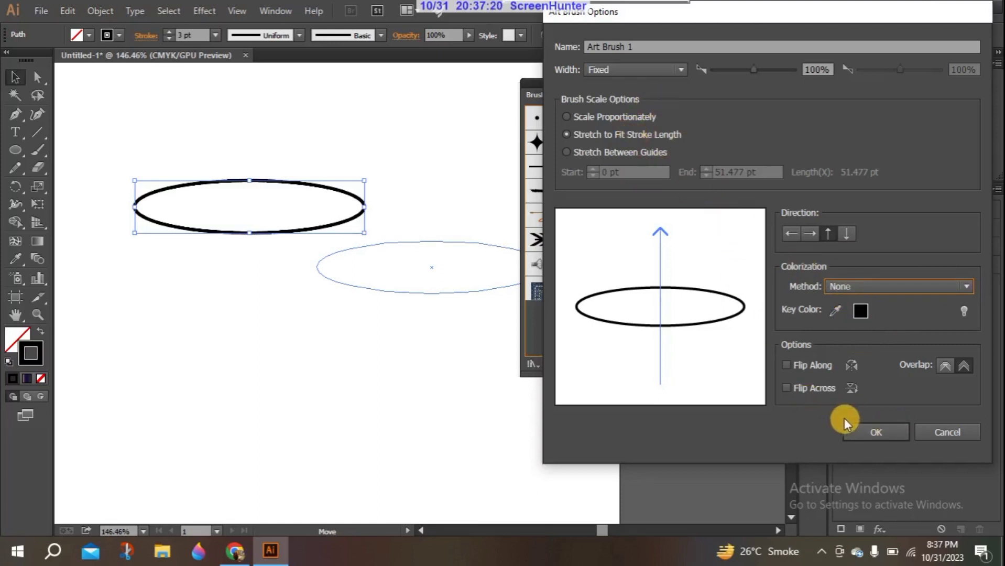
left_click(886, 434)
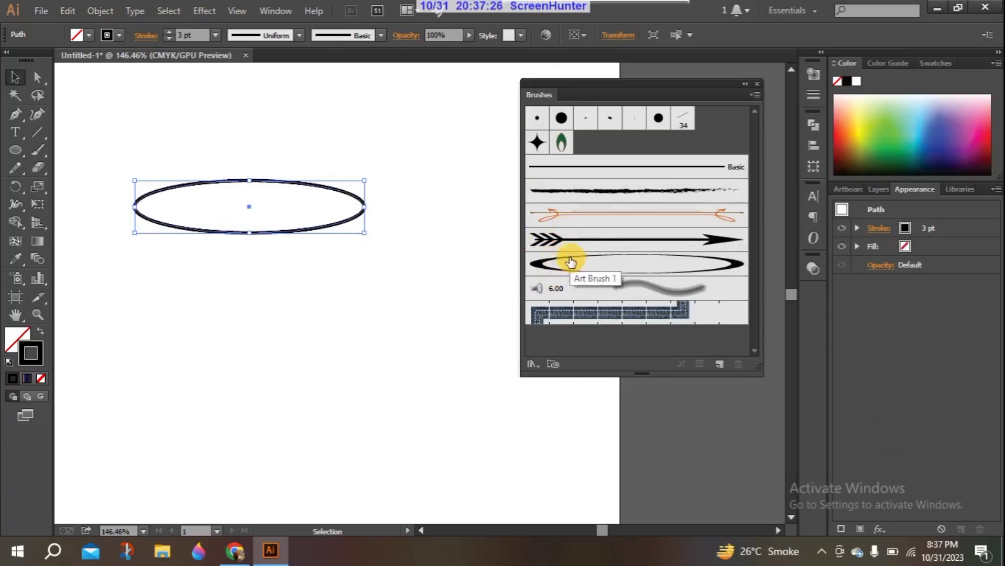
key("Delete")
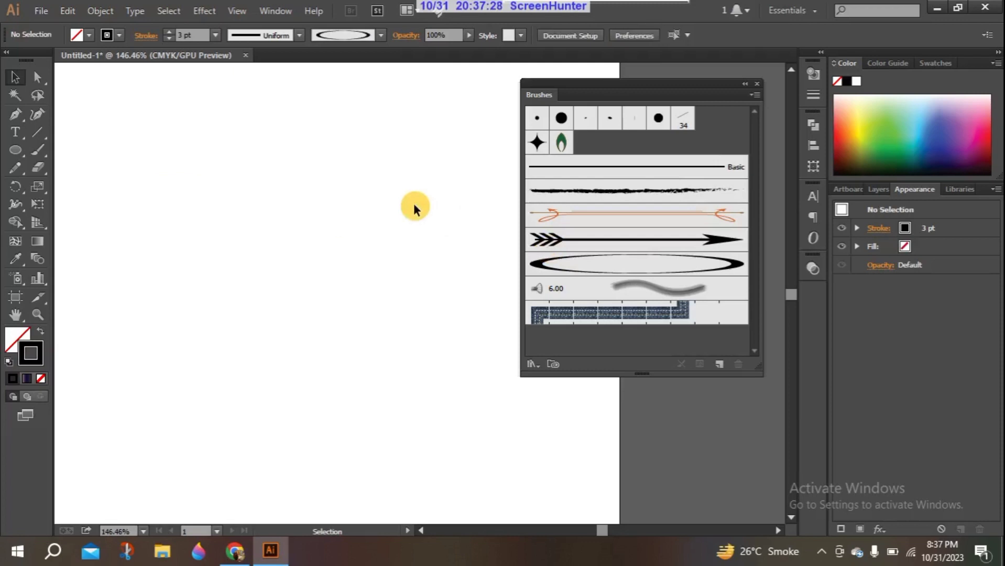
Step: Paint several large looping freehand strokes on the artboard with Art Brush 1 at 1 pt in black
left_click(540, 261)
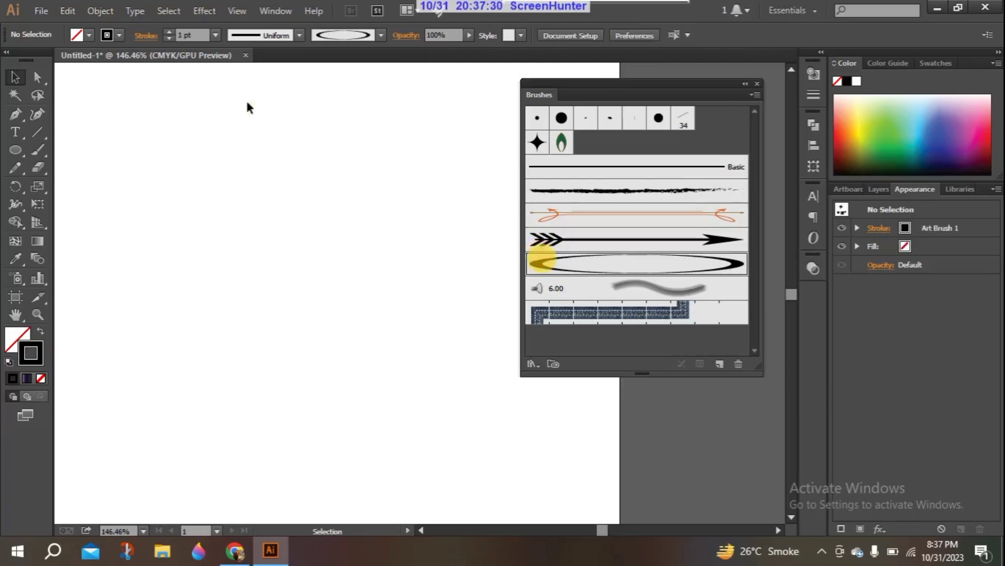
left_click(35, 147)
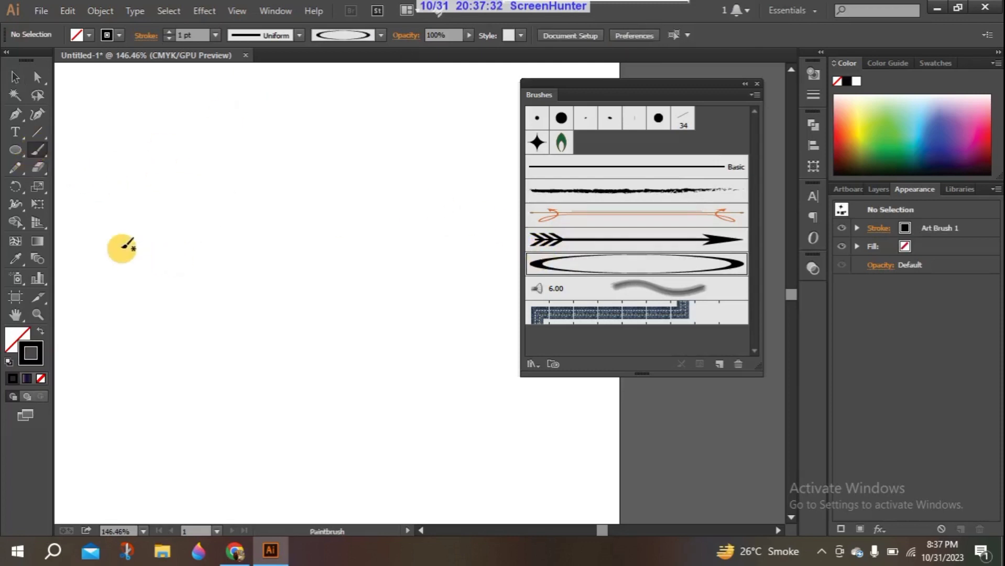
left_click_drag(107, 176, 317, 155)
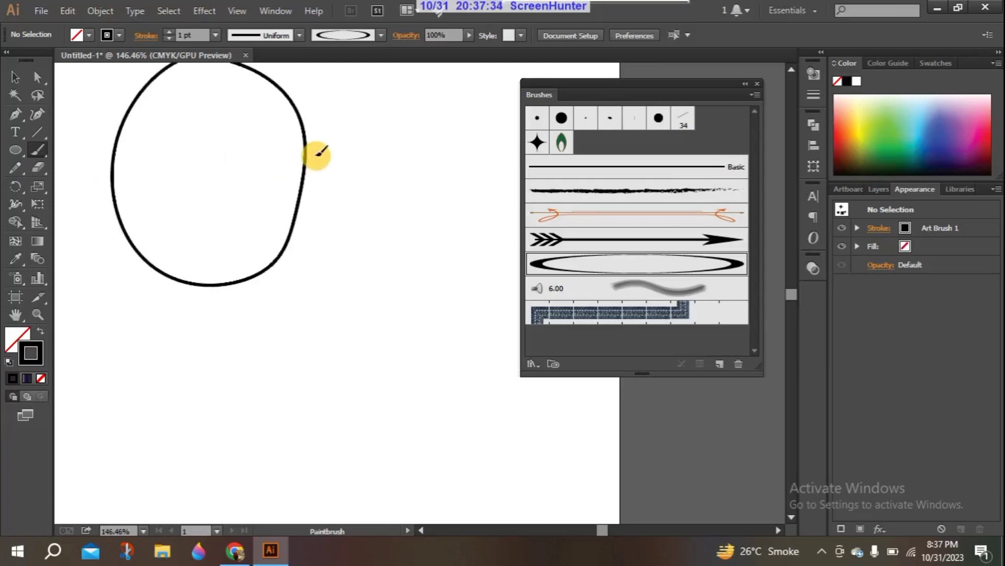
mouse_move(296, 282)
left_mouse_down()
mouse_move(275, 355)
mouse_move(220, 229)
mouse_move(310, 285)
mouse_move(392, 180)
mouse_move(456, 205)
left_mouse_up()
mouse_move(298, 280)
left_mouse_down()
mouse_move(404, 307)
mouse_move(347, 258)
left_mouse_up()
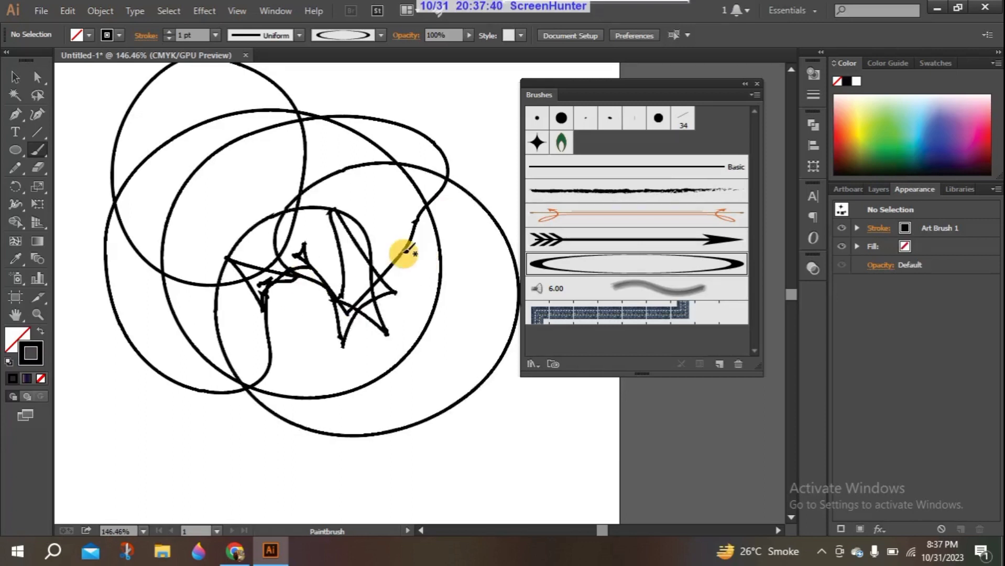
Step: Select all the strokes painted with Art Brush 1 and delete them
left_click(18, 79)
left_click(356, 344)
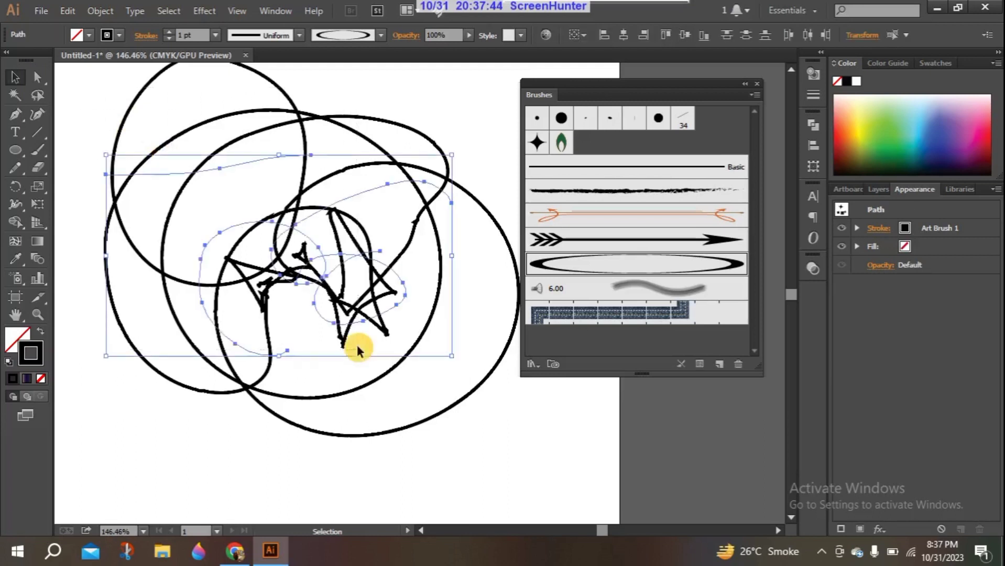
key("Delete")
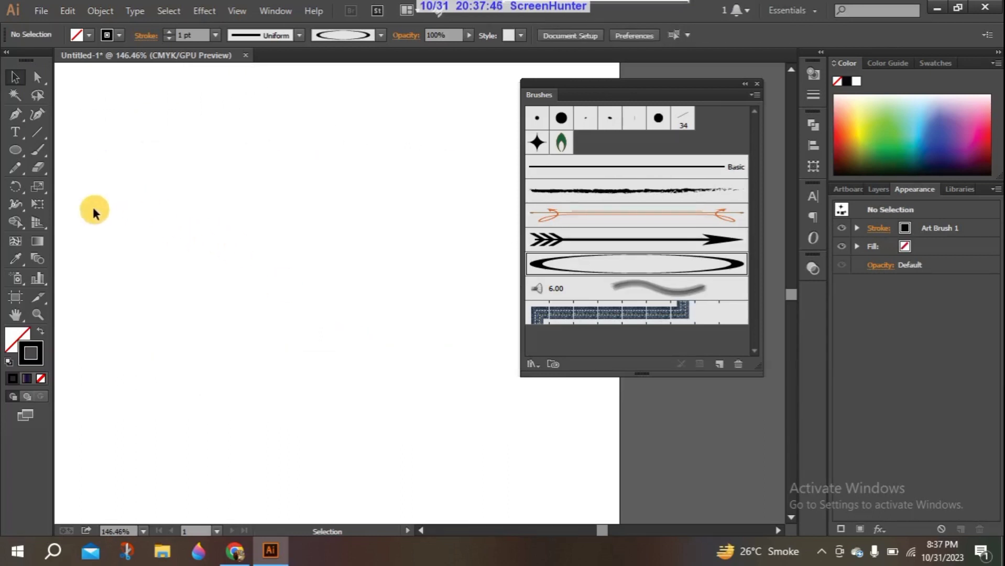
Step: Paint overlapping freehand strokes across the empty artboard with the ellipse art brush
left_click(30, 151)
mouse_move(132, 188)
left_mouse_down()
mouse_move(242, 225)
mouse_move(370, 239)
left_mouse_up()
mouse_move(215, 214)
left_mouse_down()
mouse_move(490, 217)
mouse_move(481, 221)
left_mouse_up()
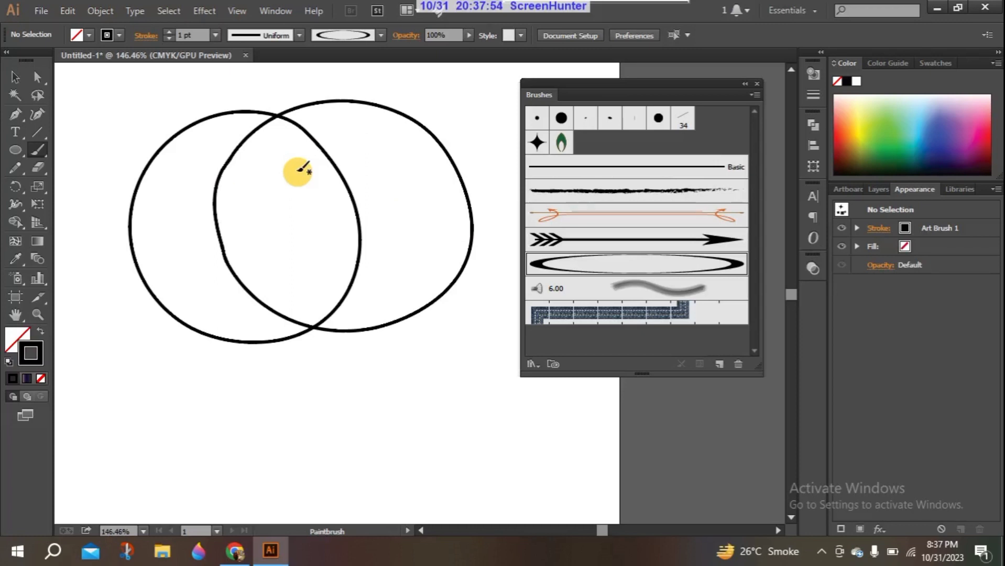
mouse_move(294, 171)
left_mouse_down()
mouse_move(312, 255)
mouse_move(301, 260)
mouse_move(299, 228)
mouse_move(303, 296)
mouse_move(375, 297)
mouse_move(455, 274)
left_mouse_up()
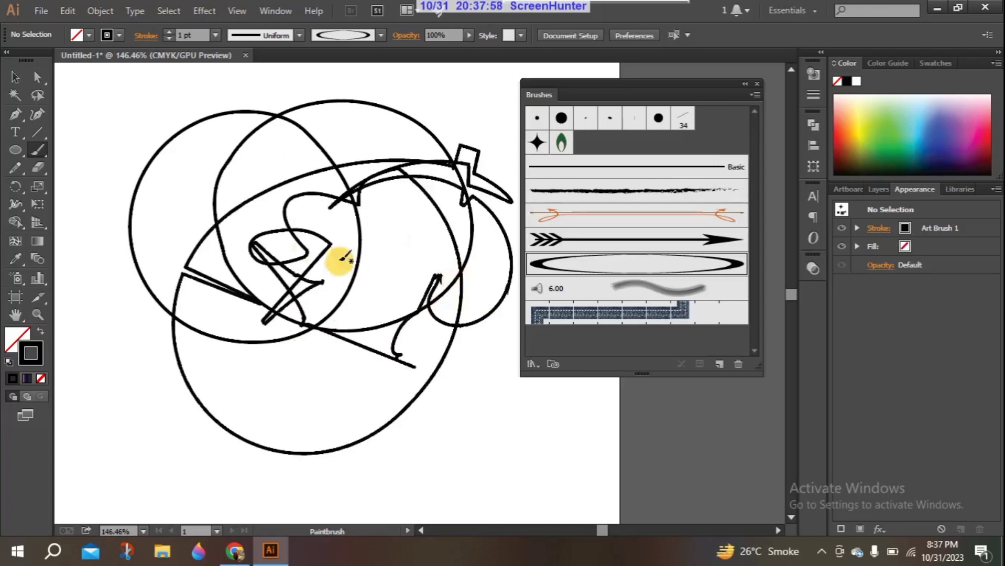
Step: Select the overlapping ellipse-brush strokes and clear them from the artboard
left_click(15, 77)
left_click_drag(186, 105, 411, 351)
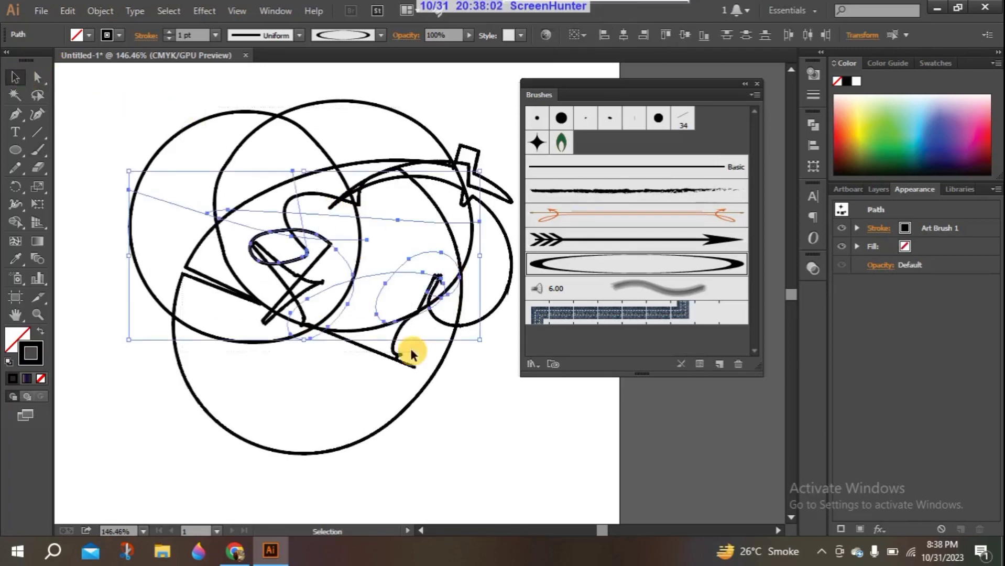
key("Delete")
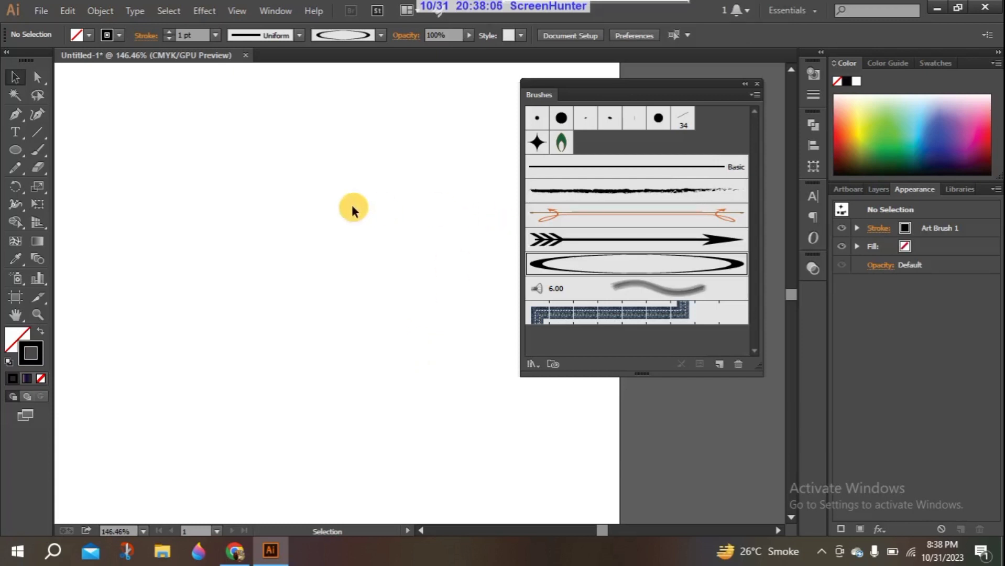
Step: Draw a long, thin unfilled rectangle about 254 pt wide and 14 pt high with a 1 pt black outline
left_click_drag(13, 150, 51, 150)
left_click_drag(144, 143, 233, 178)
key("Delete")
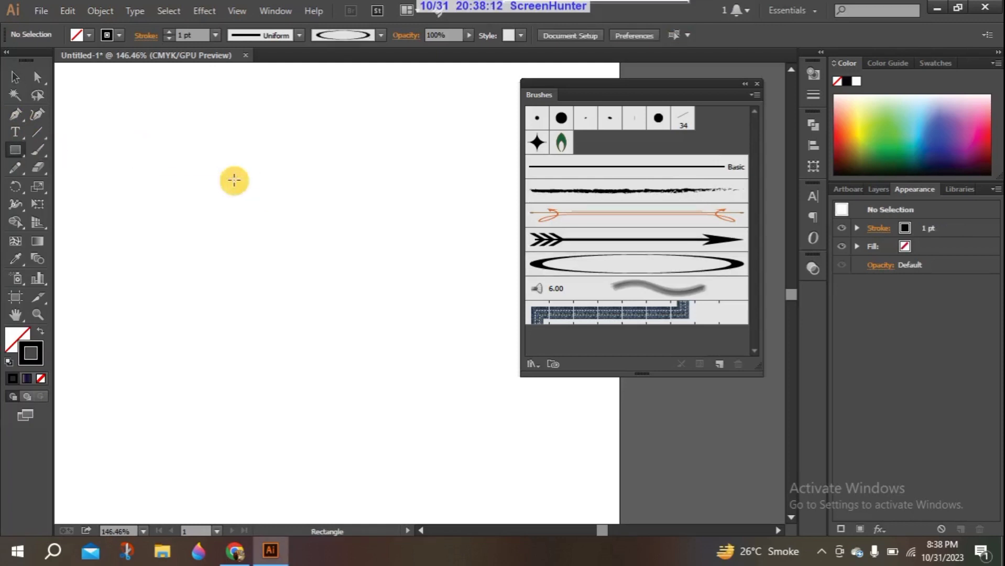
left_click_drag(120, 127, 393, 142)
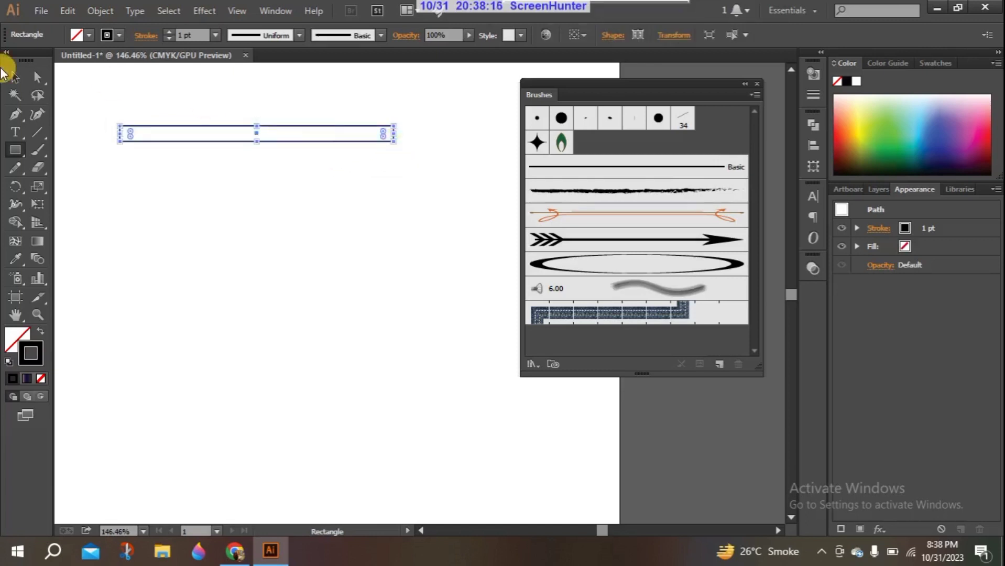
Step: Copy the thin rectangle directly below itself and repeat the copy to make a stack of five touching rectangles
left_click(18, 77)
left_click(199, 141)
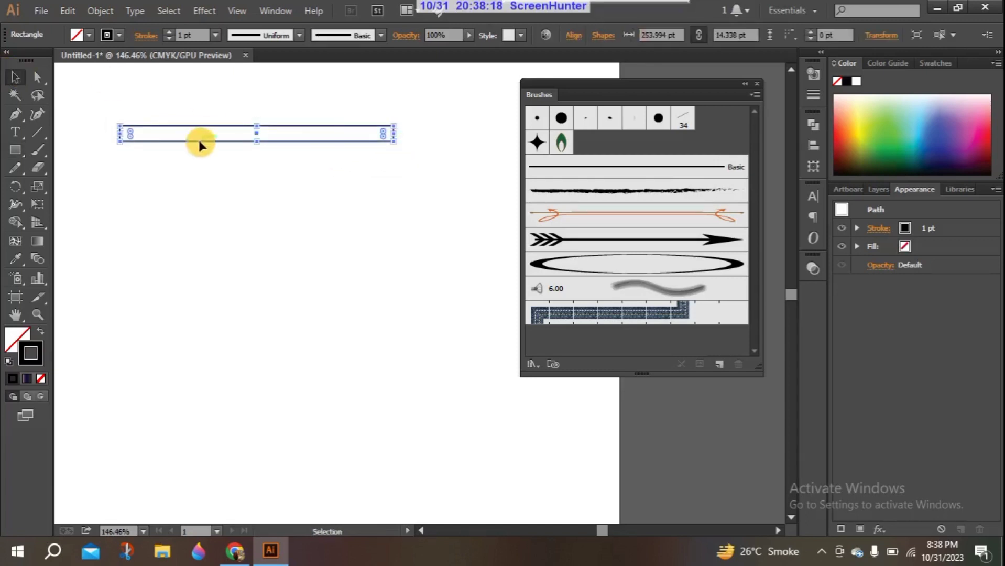
left_click_drag(199, 143, 203, 163)
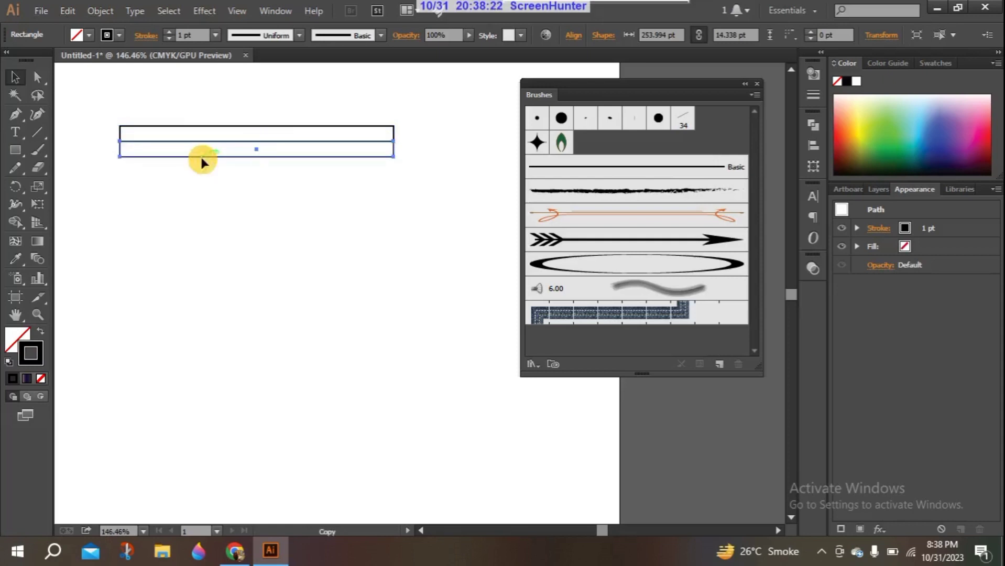
key("ctrl+d")
key("ctrl+d")
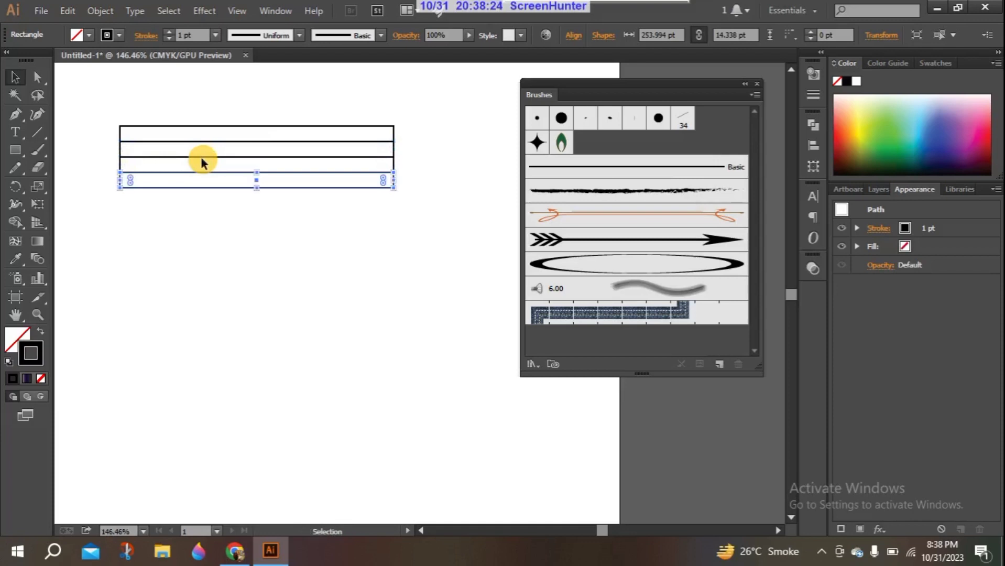
key("ctrl+d")
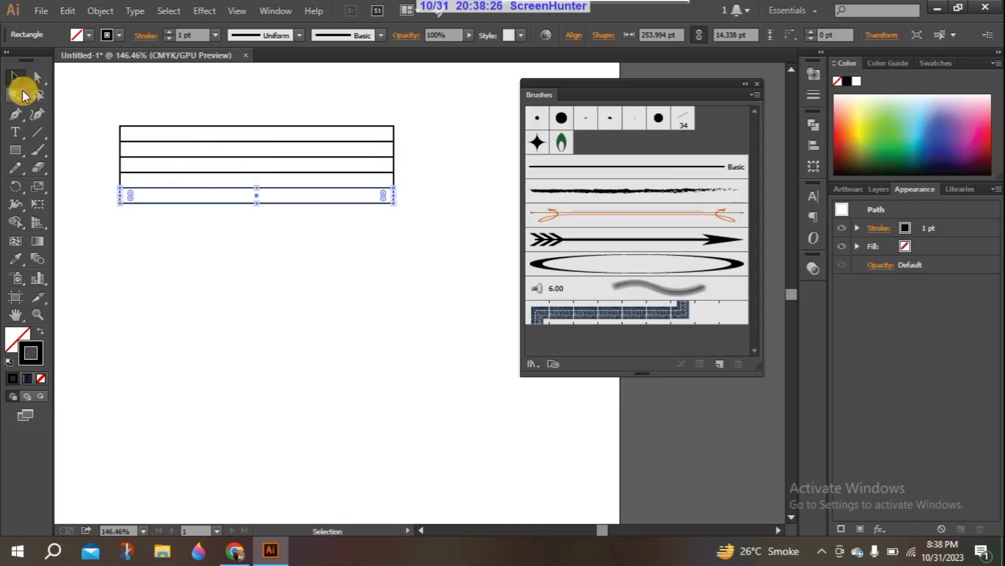
Step: Change the outline colour of the topmost rectangle in the stack to red
left_click(139, 133)
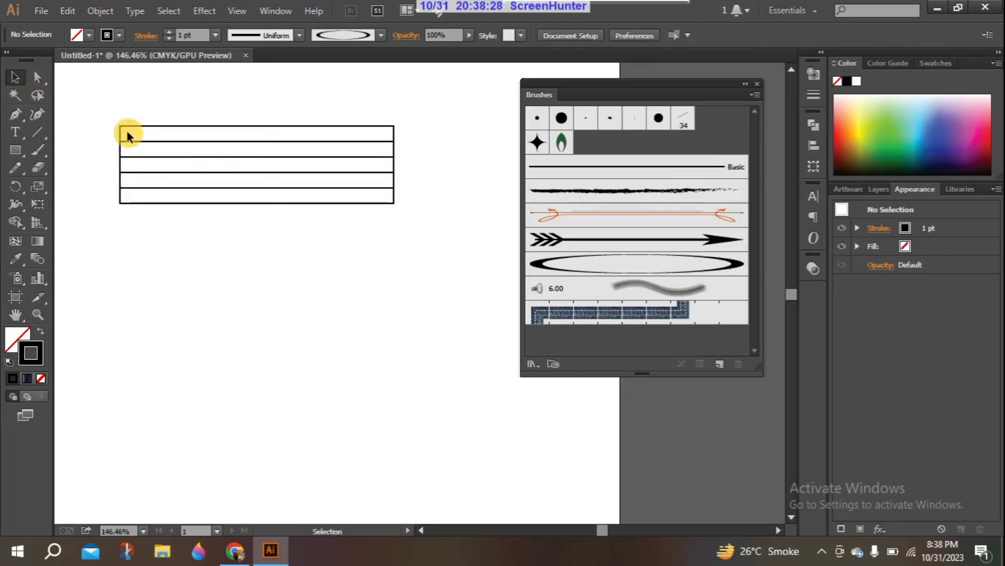
left_click(193, 126)
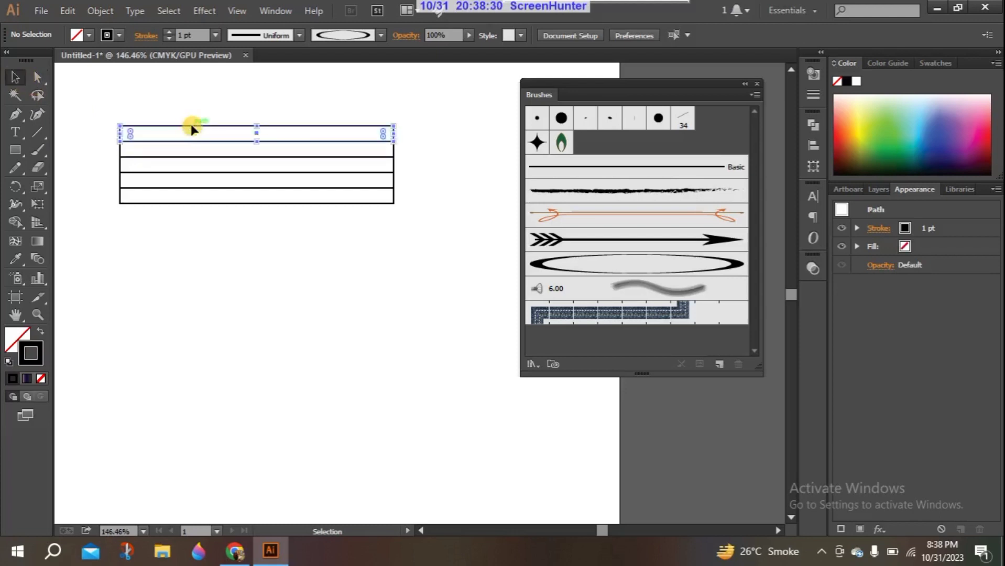
left_click(846, 129)
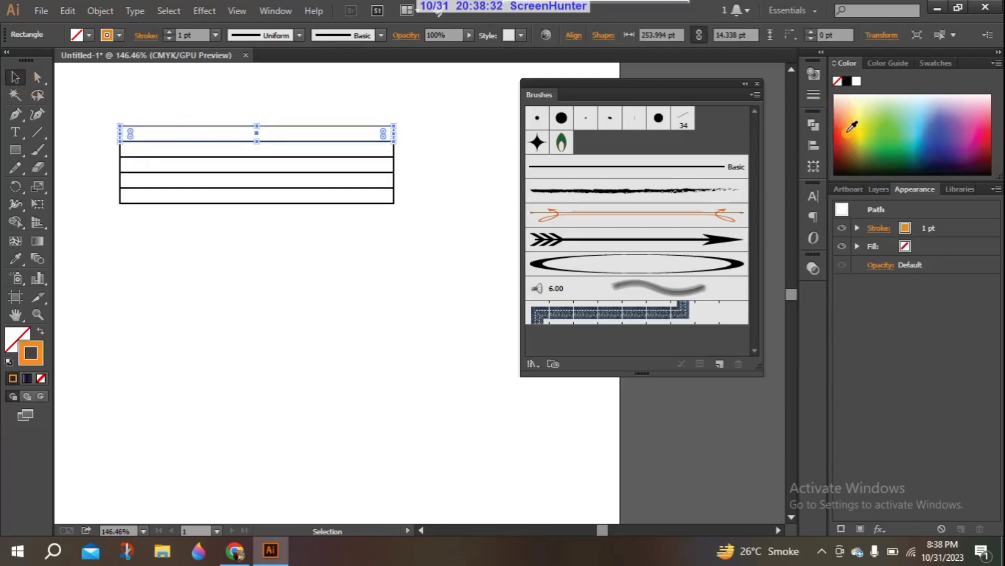
left_click(842, 128)
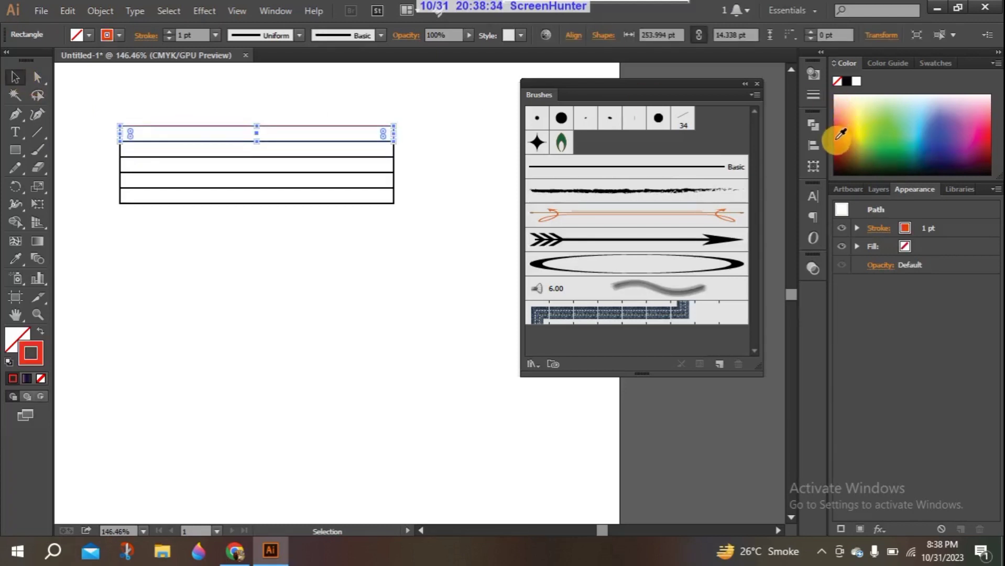
Step: Deselect the rectangle and swap the fill and stroke colours, making the fill red and the stroke none
left_click(311, 151)
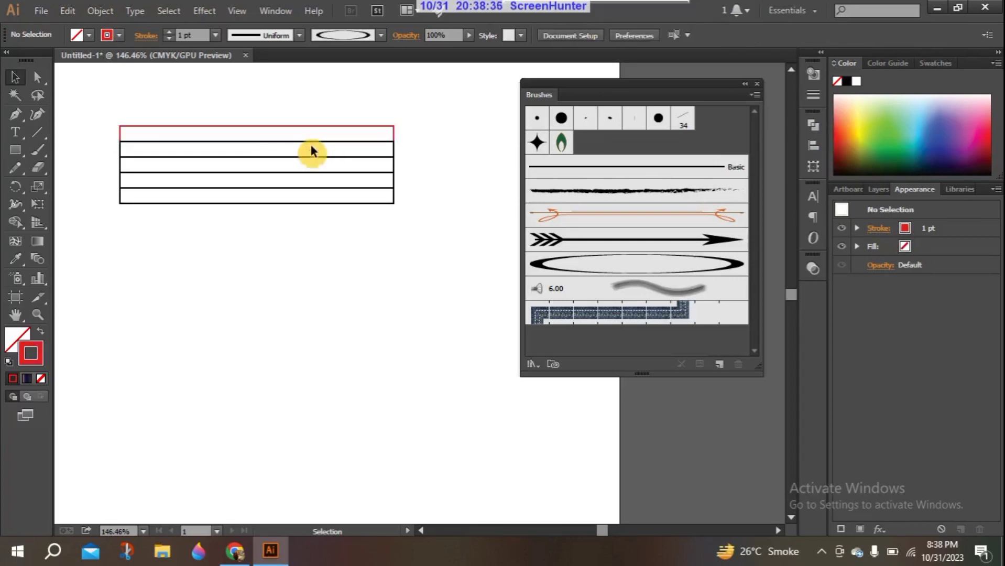
left_click(16, 338)
left_click(41, 331)
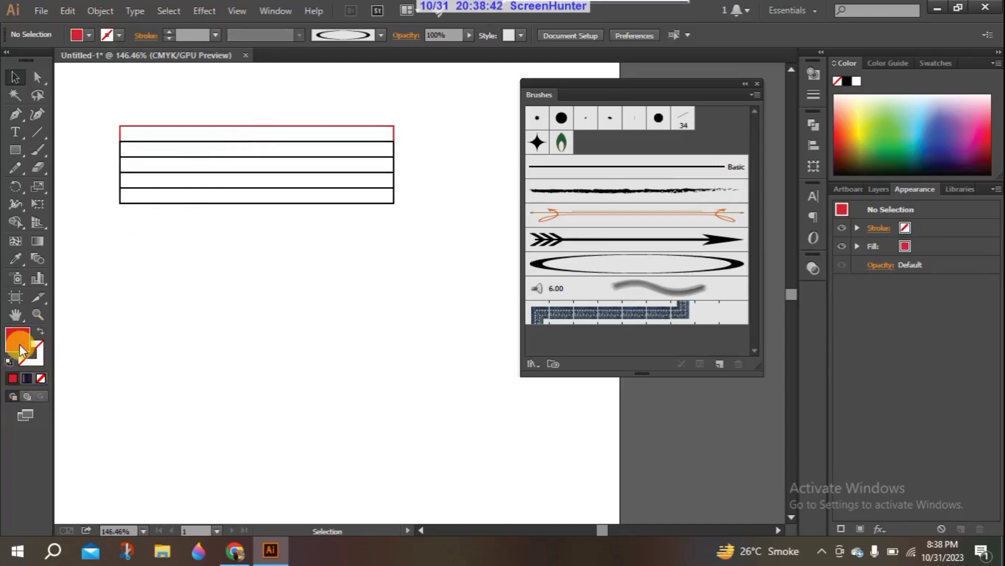
Step: Swap the fill and stroke of the topmost rectangle in the stack, giving it a red fill and no outline
left_click(145, 127)
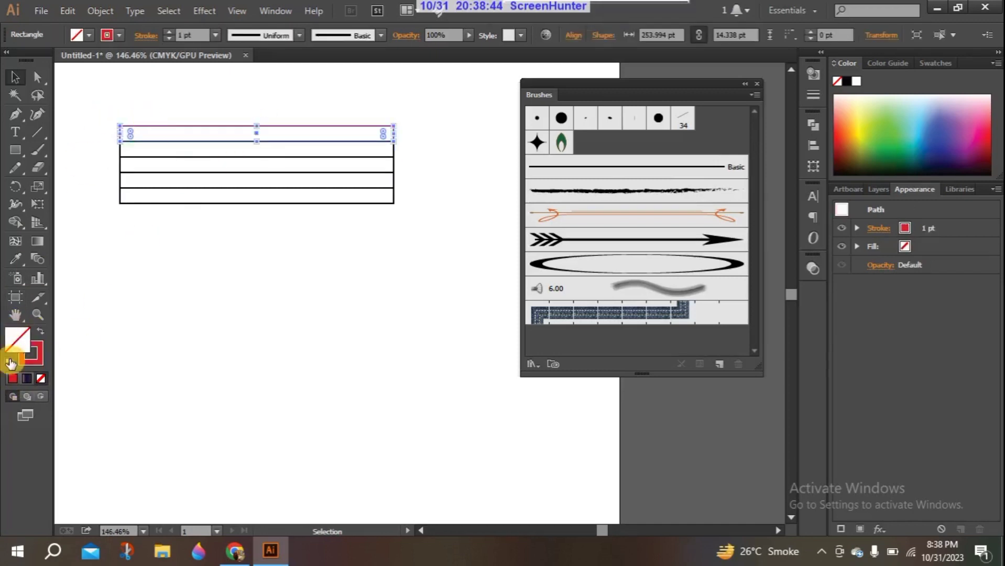
left_click(41, 331)
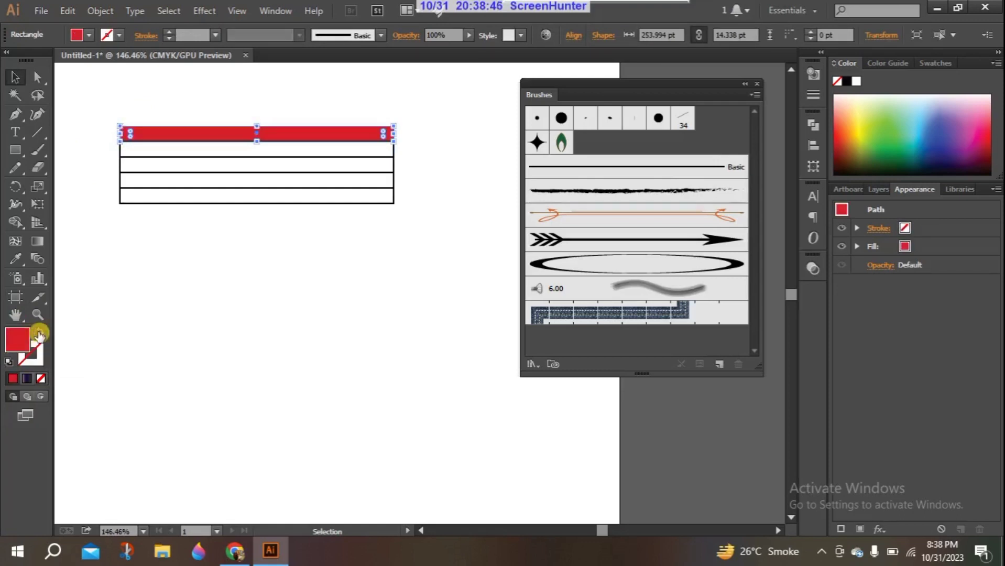
left_click(236, 151)
left_click(236, 157)
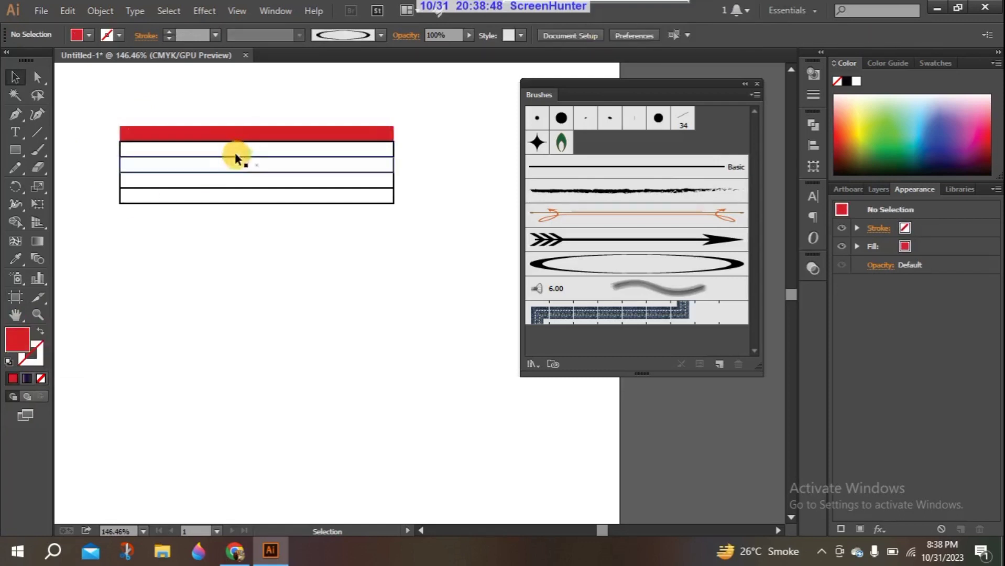
left_click(239, 138)
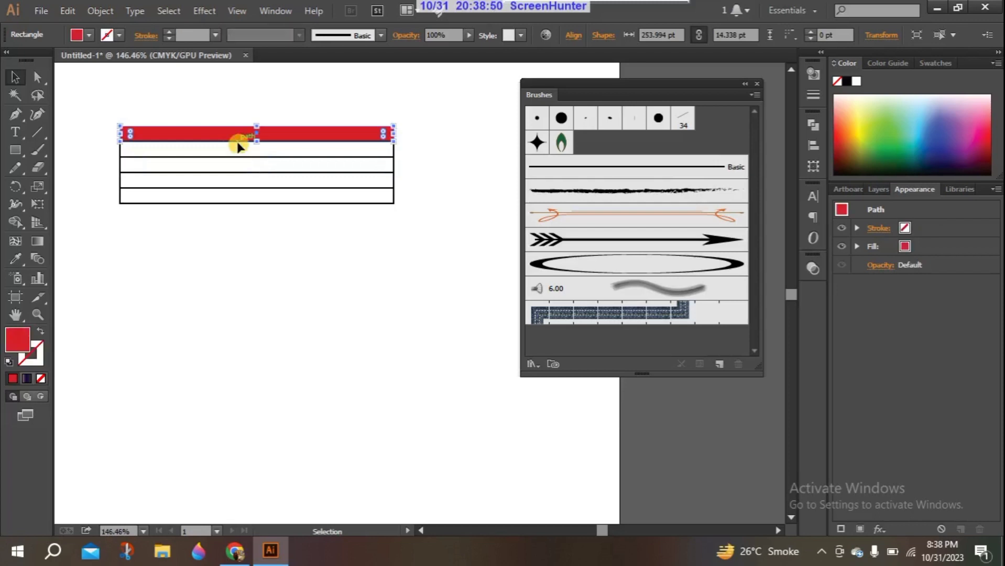
left_click(234, 152)
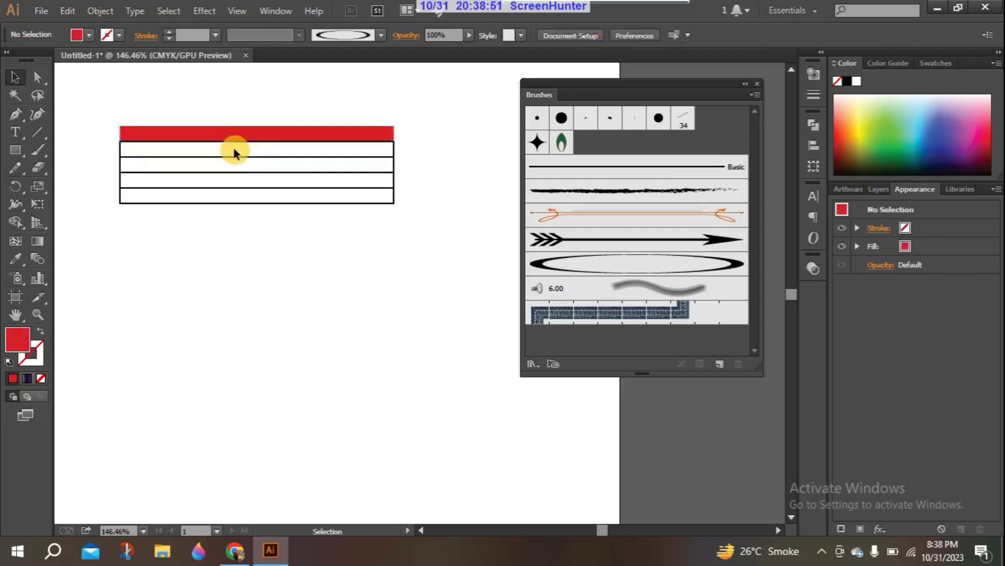
Step: Fill the second rectangle in the stack with dark orange and the third with a lighter orange
left_click(119, 149)
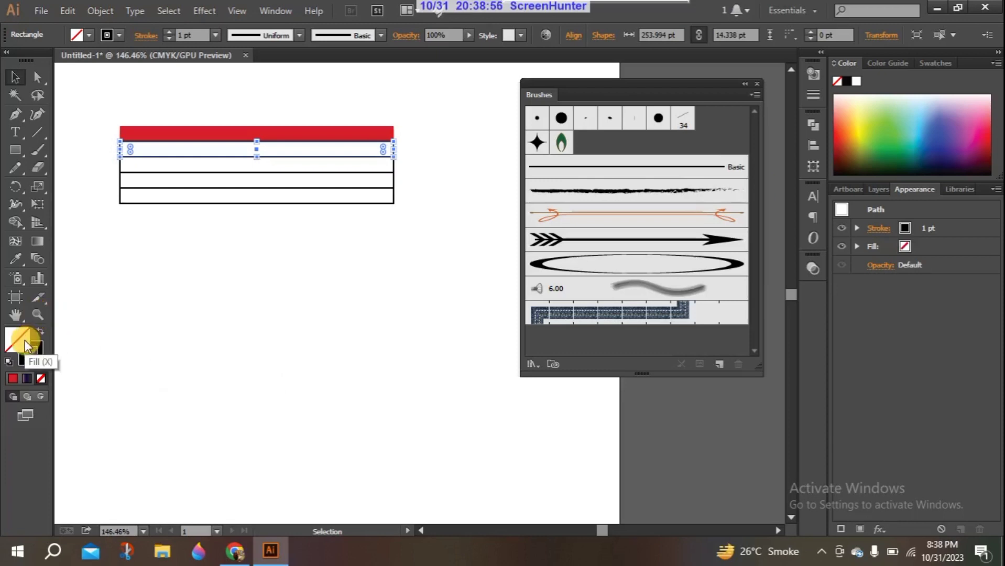
left_click(847, 140)
left_click(375, 166)
left_click(375, 171)
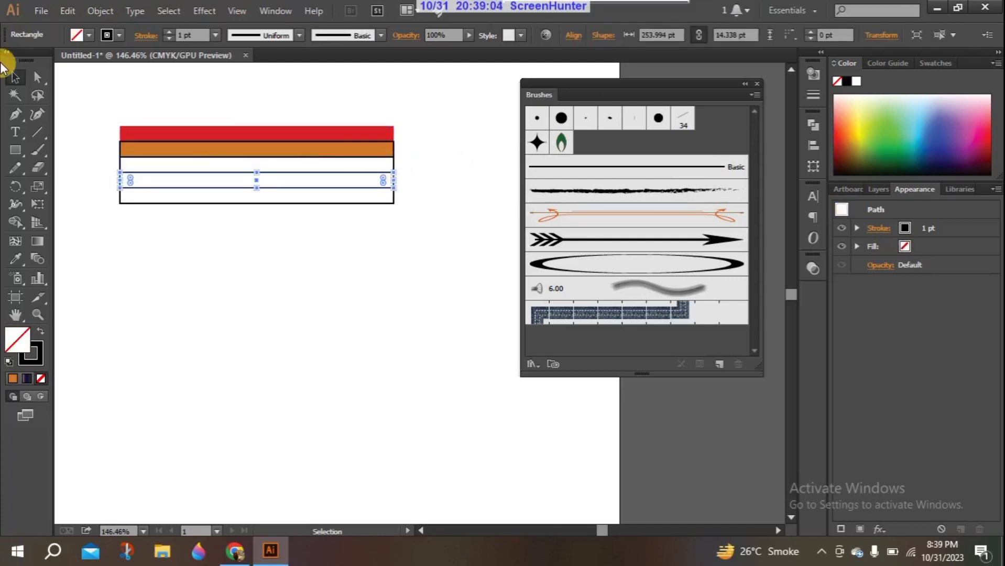
left_click(414, 171)
left_click(394, 163)
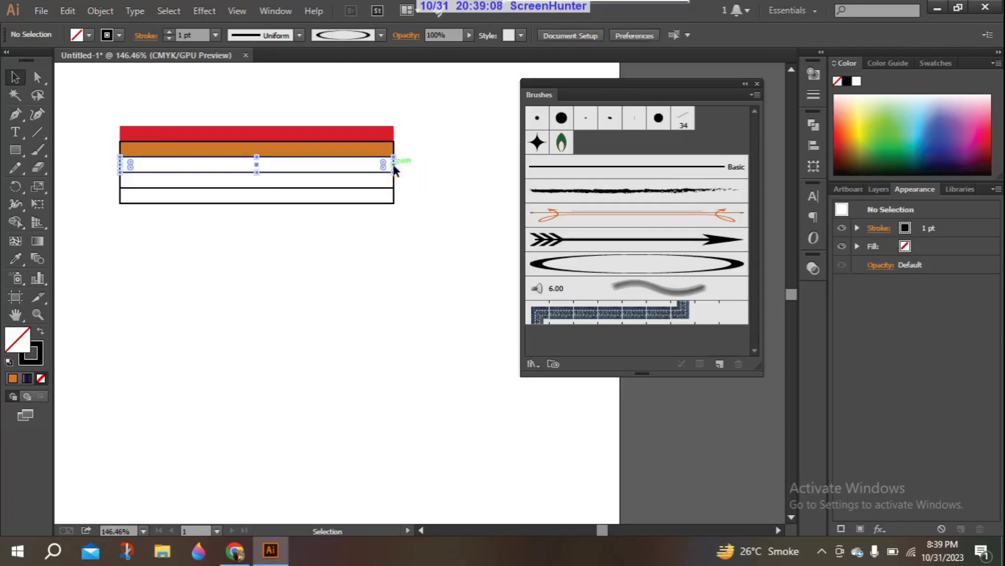
left_click(851, 140)
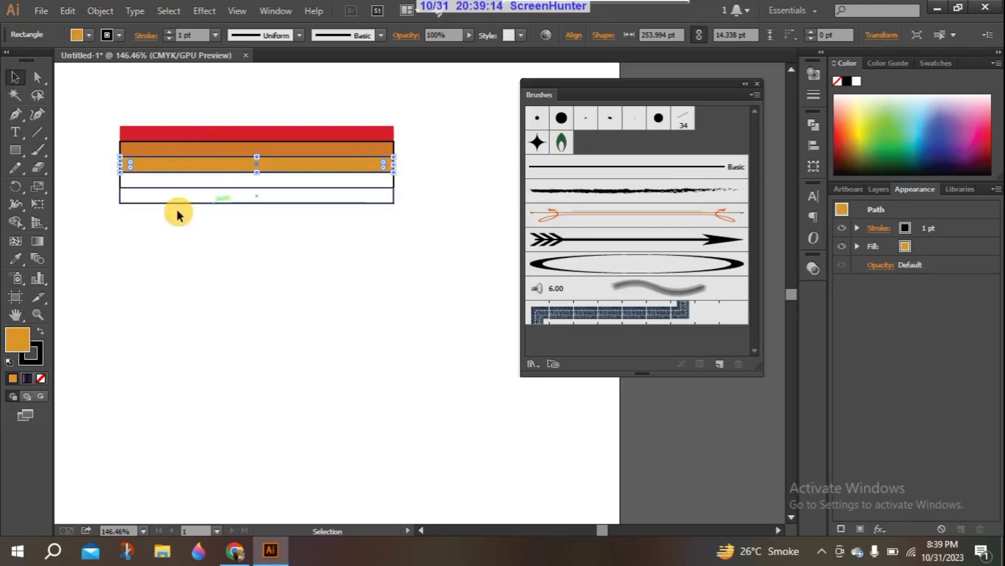
Step: Fill the fourth rectangle in the stack with bright yellow and the fifth with pale yellow
left_click(122, 182)
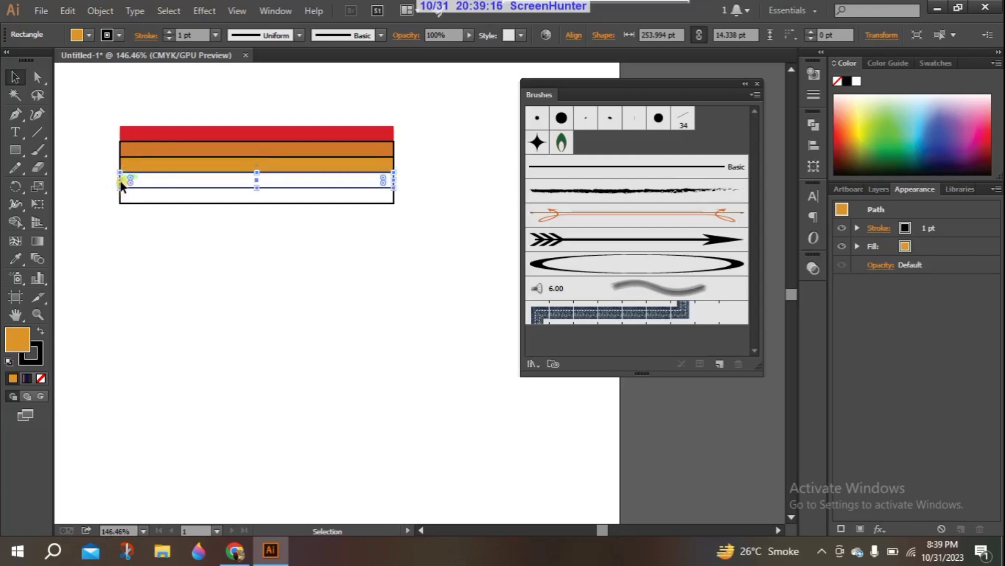
left_click(858, 144)
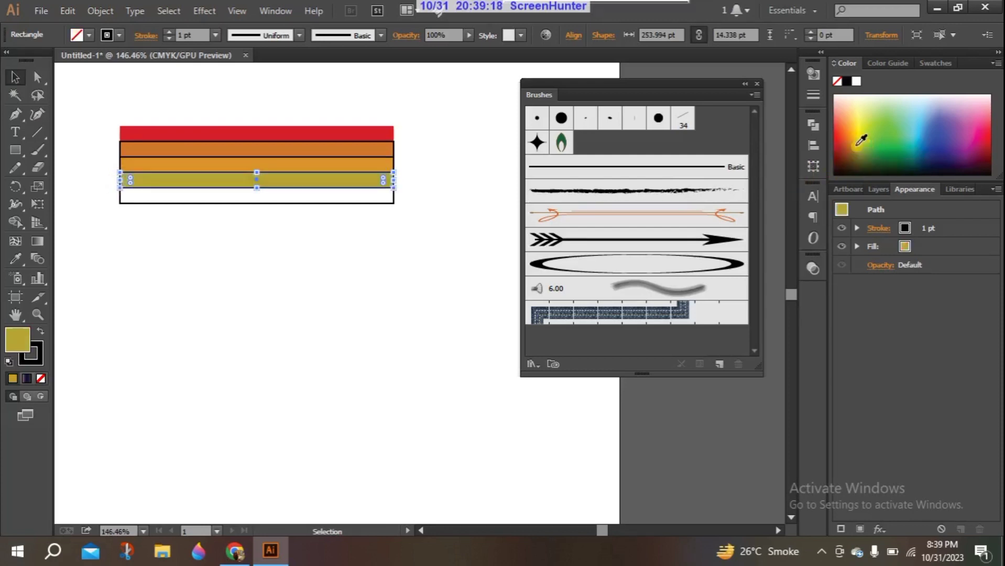
left_click(860, 143)
left_click(859, 137)
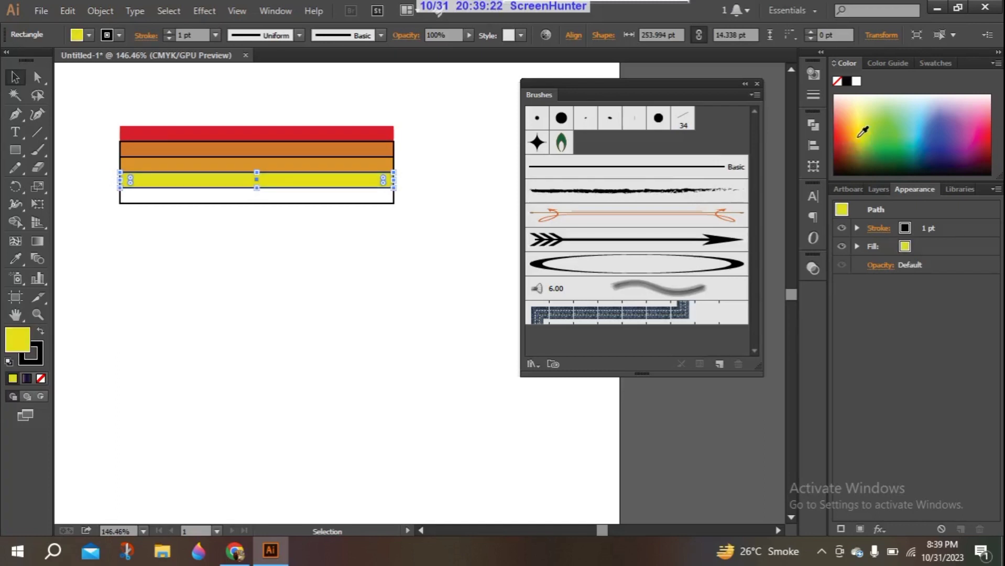
left_click(314, 198)
left_click(313, 203)
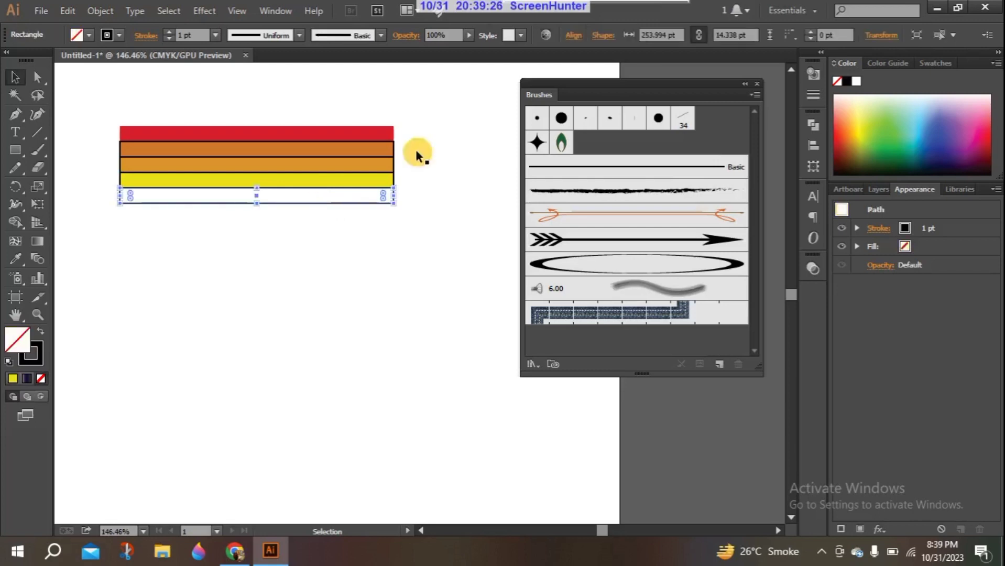
left_click(860, 111)
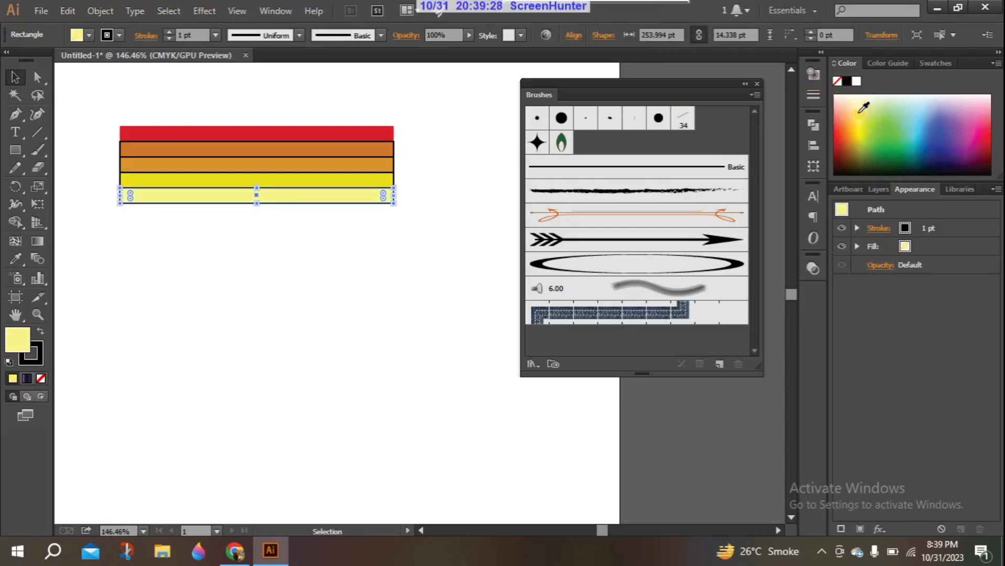
Step: Squash the whole stack of five rectangles vertically so each one is about 8.6 pt high
left_click(98, 108)
left_click_drag(78, 95, 408, 234)
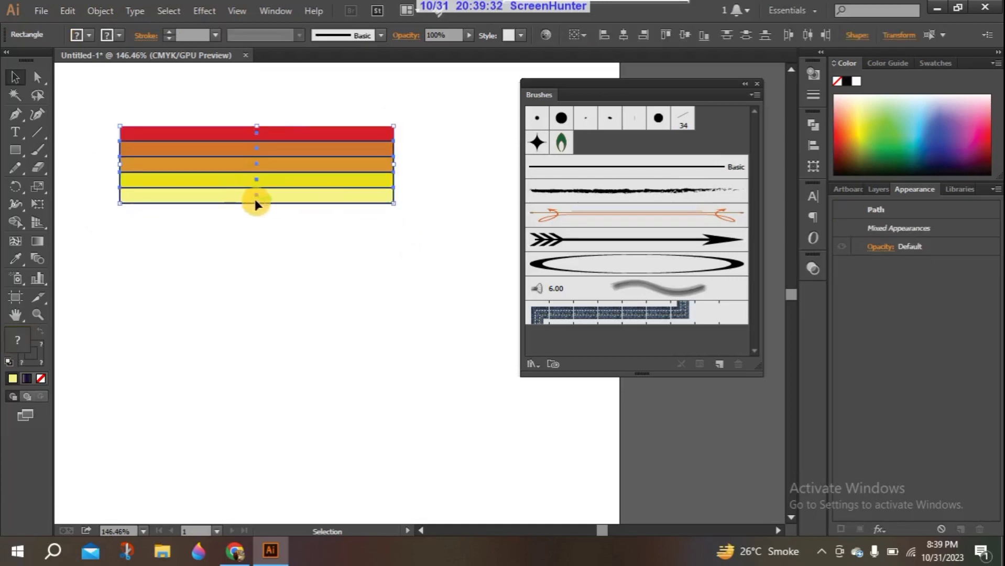
left_click_drag(256, 203, 227, 169)
left_click(256, 240)
key("ctrl+z")
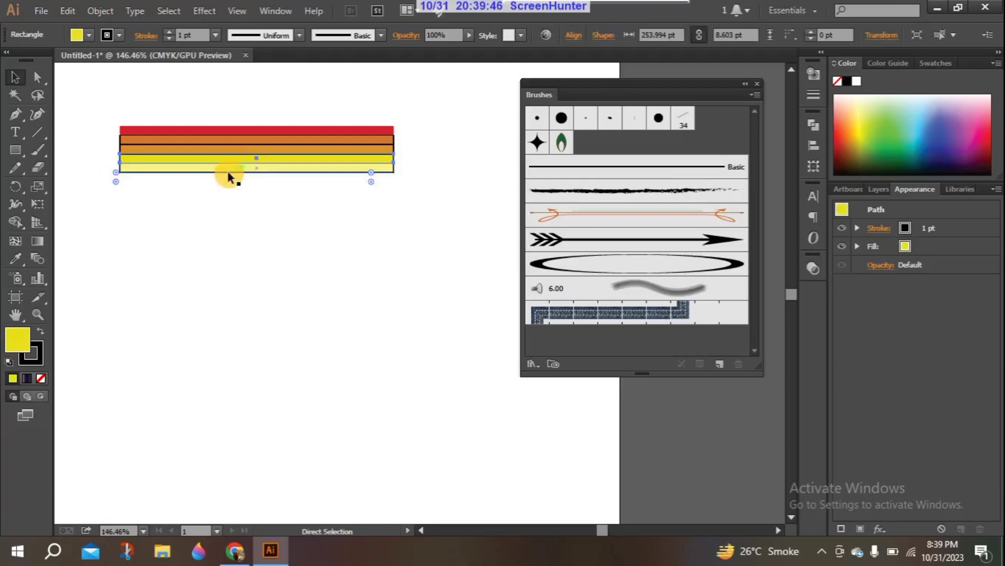
Step: Create a new art brush from the complete coloured stack, keeping the default brush options
left_click_drag(116, 103, 406, 212)
mouse_move(306, 141)
left_mouse_down()
mouse_move(482, 240)
mouse_move(619, 294)
left_mouse_up()
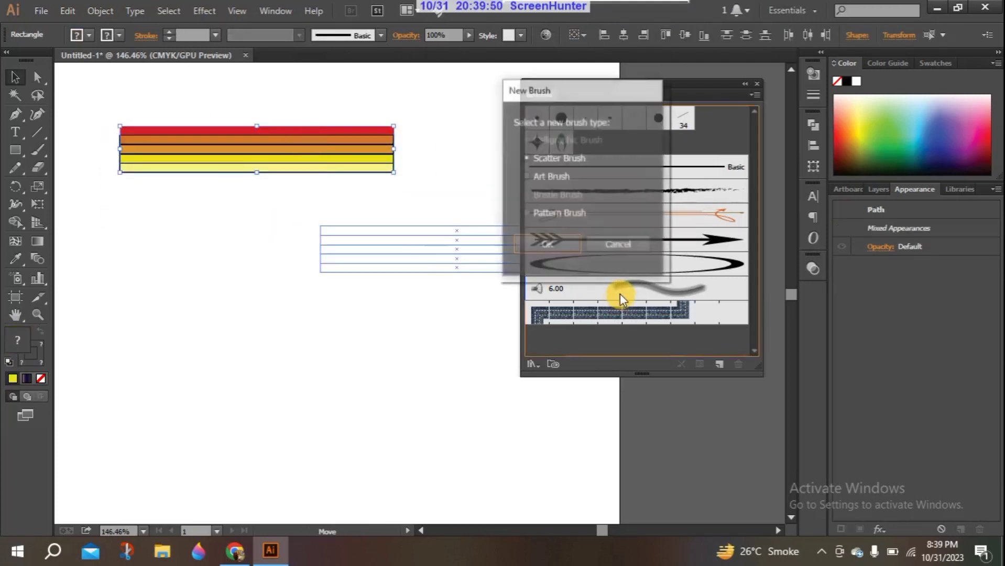
left_click(544, 176)
left_click(566, 242)
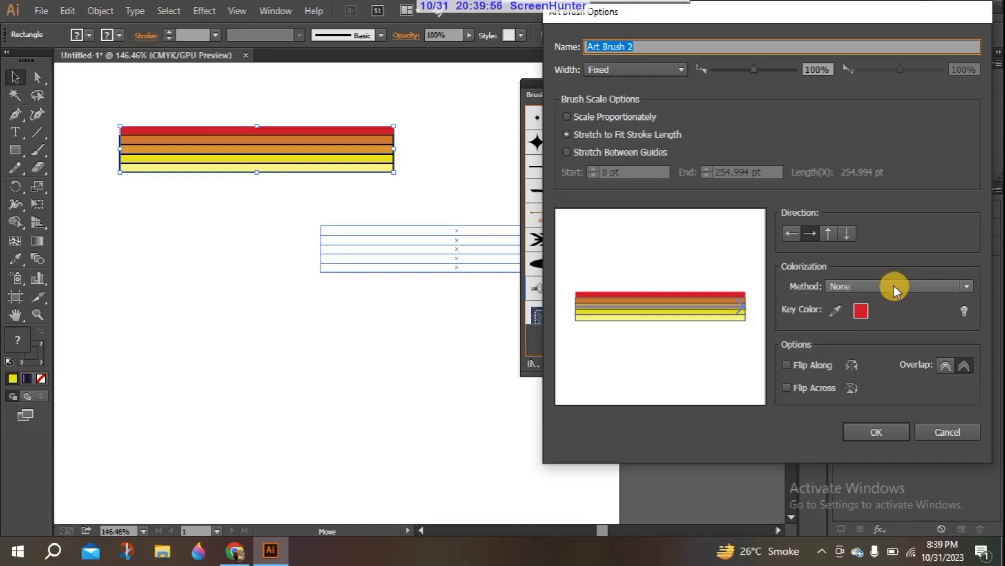
left_click(876, 432)
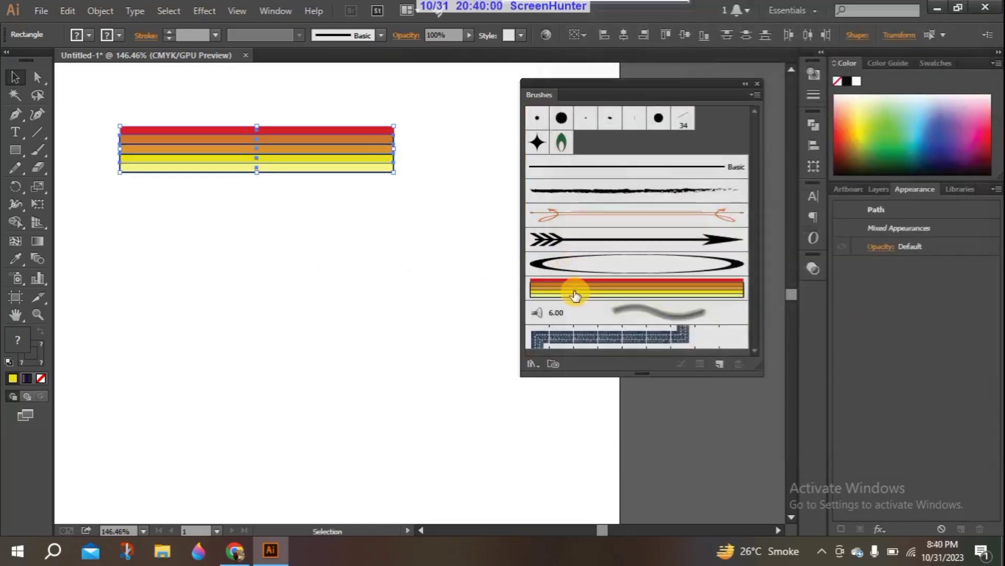
Step: Apply the striped art brush to the stack and paint several curved strokes across the artboard with the Paintbrush
left_click(575, 295)
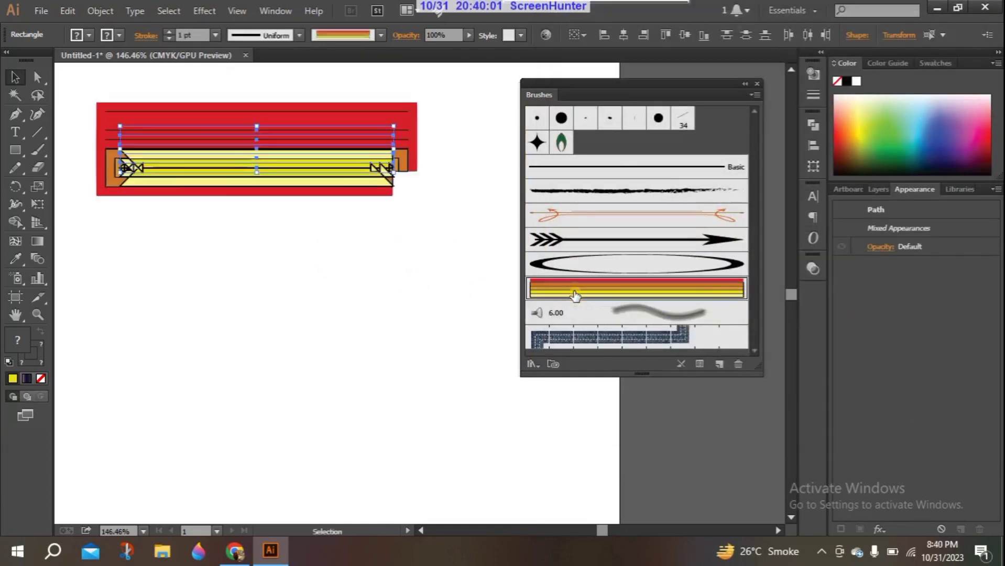
left_click(43, 153)
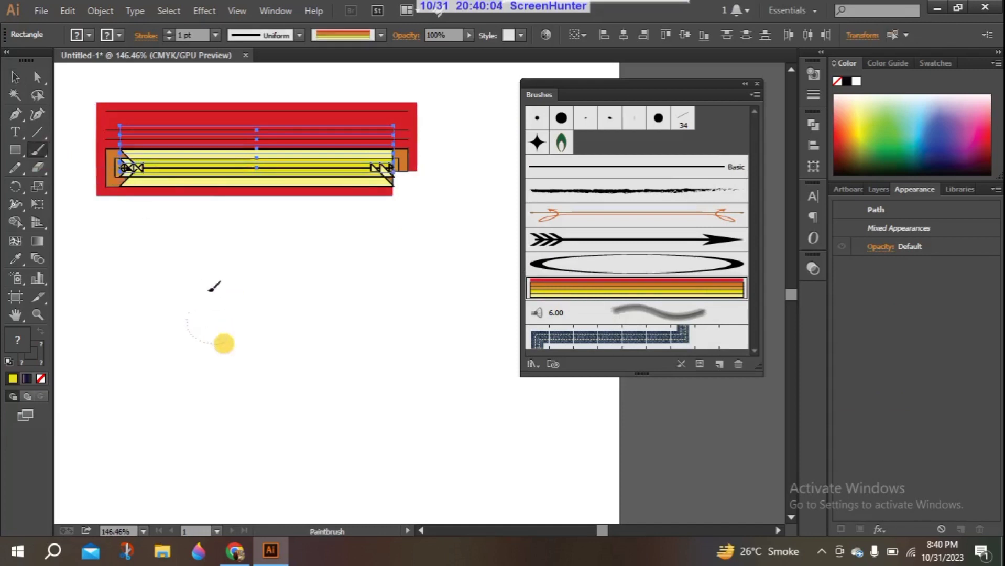
left_click_drag(211, 290, 215, 286)
left_click_drag(309, 262, 369, 278)
left_click(247, 445)
mouse_move(323, 412)
left_mouse_down()
mouse_move(442, 279)
mouse_move(443, 223)
left_mouse_up()
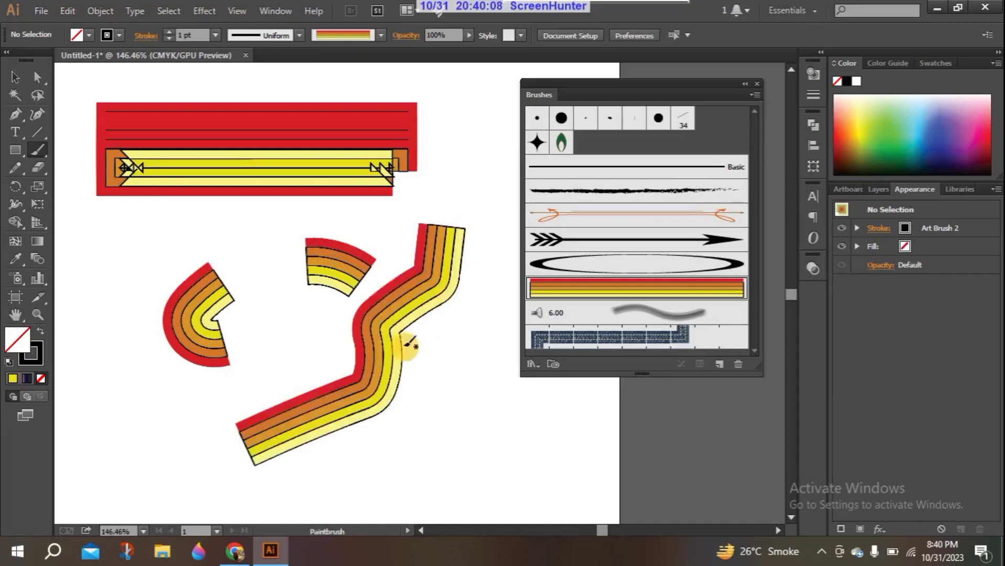
mouse_move(123, 204)
left_mouse_down()
mouse_move(224, 233)
mouse_move(423, 384)
left_mouse_up()
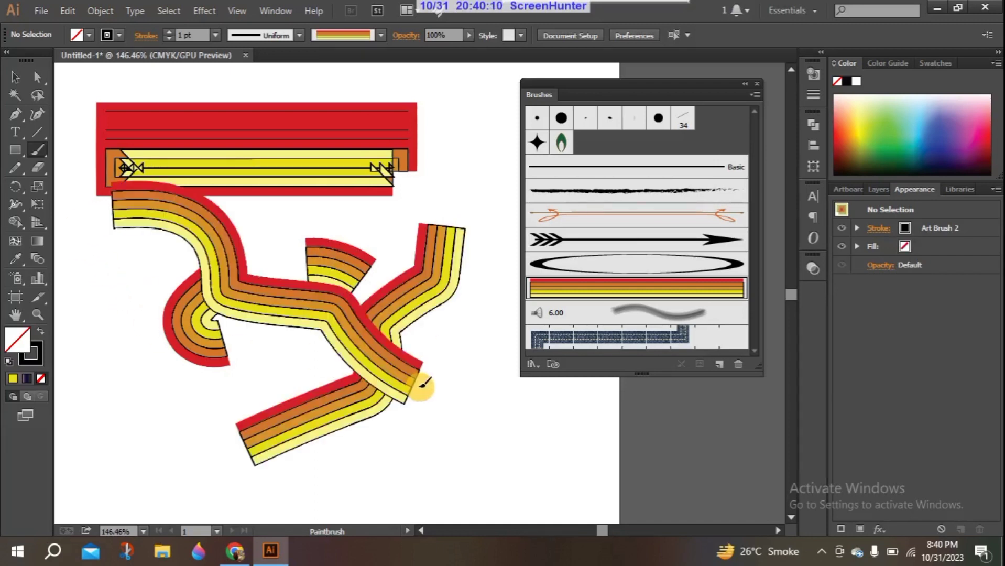
mouse_move(341, 152)
left_mouse_down()
mouse_move(434, 241)
mouse_move(498, 356)
left_mouse_up()
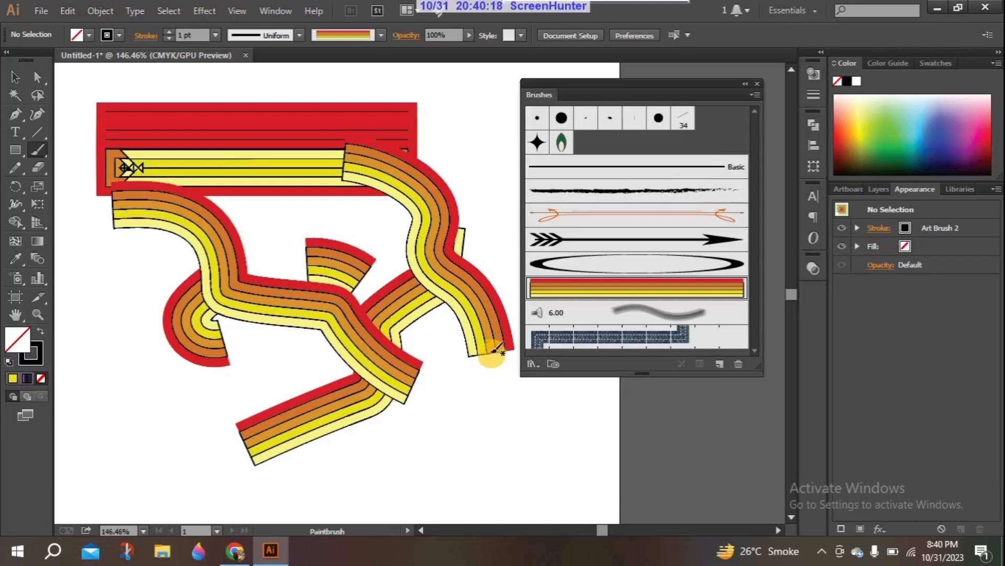
Step: Select all the painted strokes and the rectangle stack and delete them from the artboard
left_click(14, 77)
left_click_drag(62, 85, 453, 436)
key("Delete")
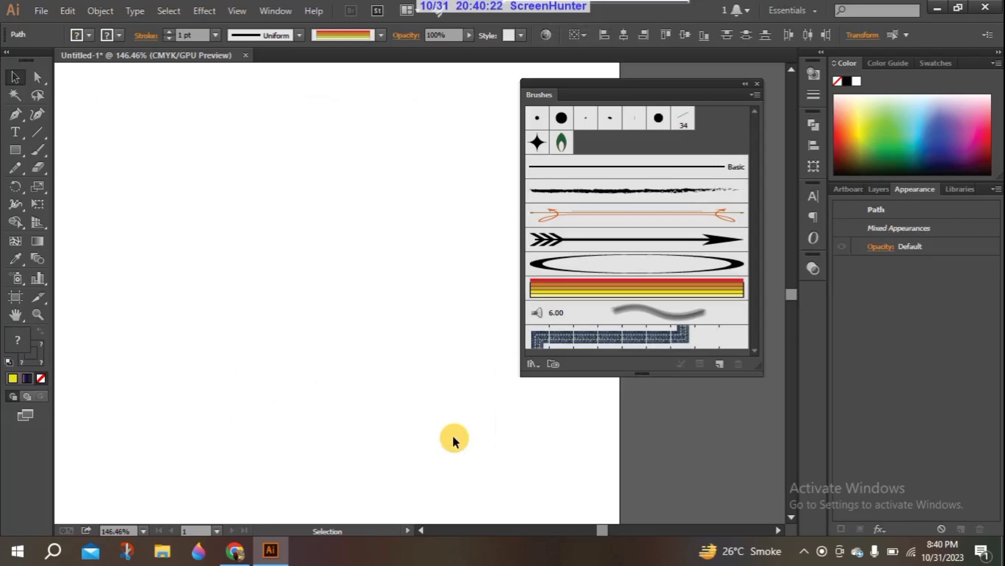
Step: Draw a large, nearly round ellipse on the empty artboard and apply the striped art brush to its outline
left_click_drag(6, 145, 89, 186)
left_click_drag(168, 144, 388, 351)
left_click(16, 77)
left_click(574, 300)
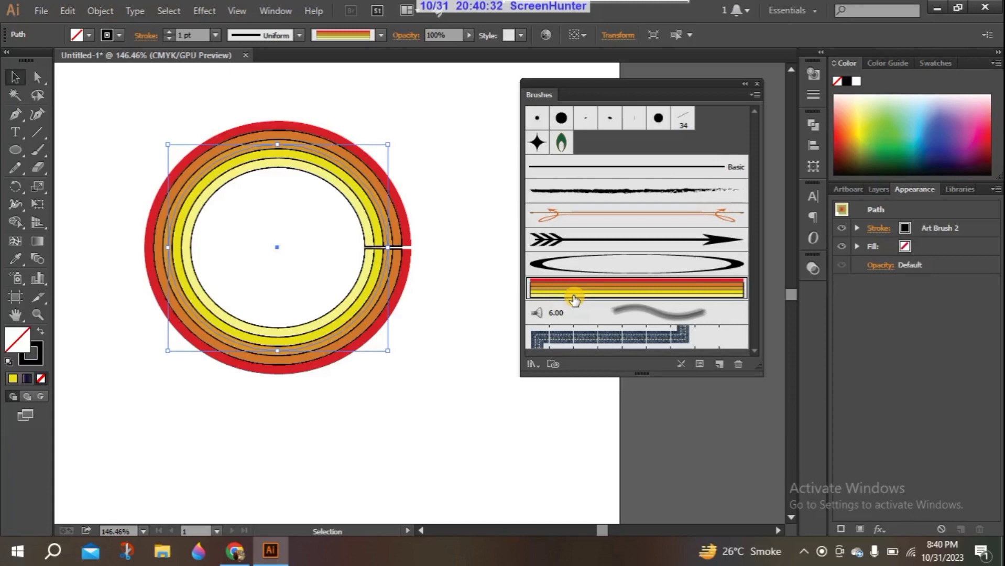
left_click(108, 326)
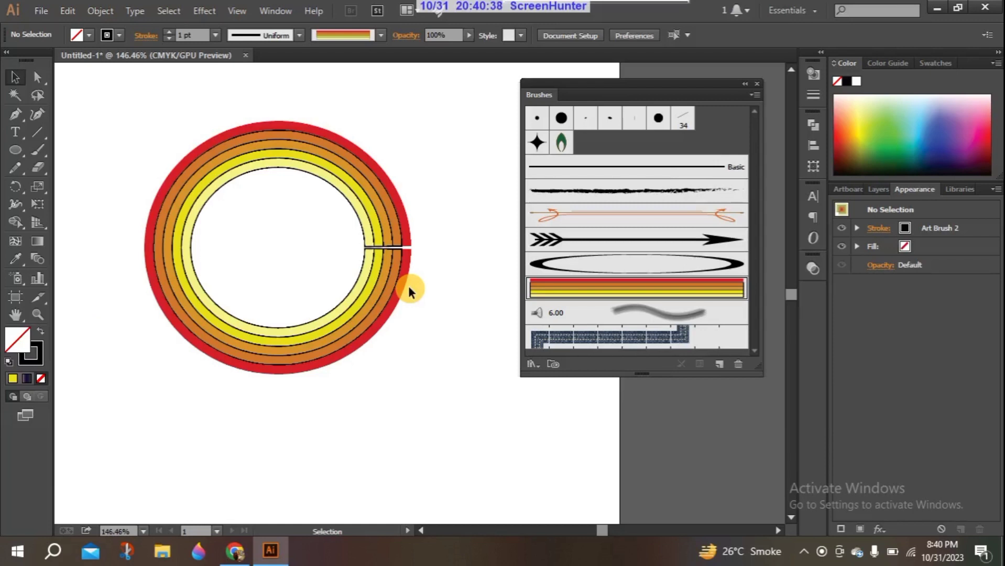
Step: Open the striped brush's options with the ellipse selected and preview the Tints colorization method on it
left_click_drag(124, 113, 447, 374)
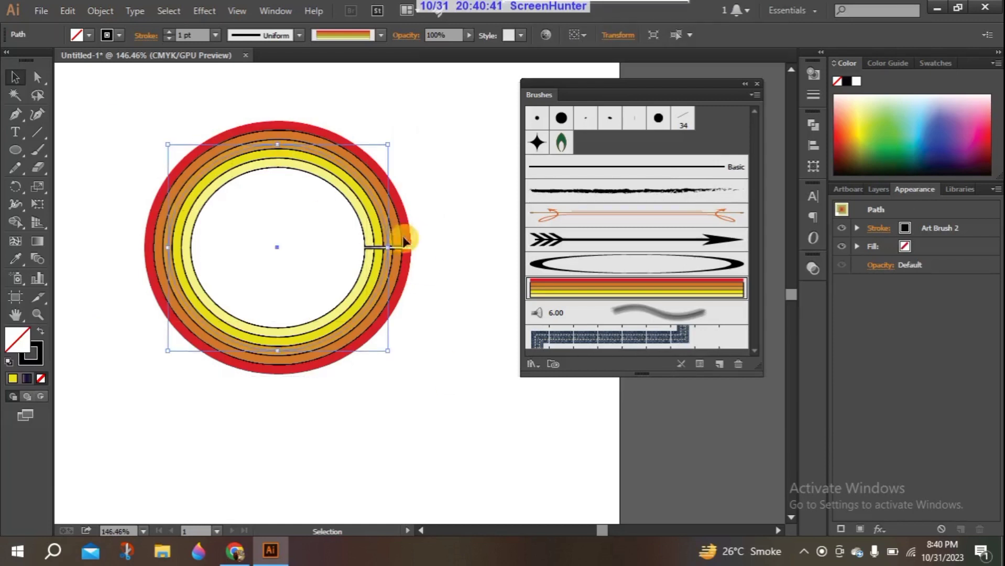
double_click(557, 289)
mouse_move(726, 19)
left_mouse_down()
mouse_move(661, 34)
mouse_move(643, 22)
left_mouse_up()
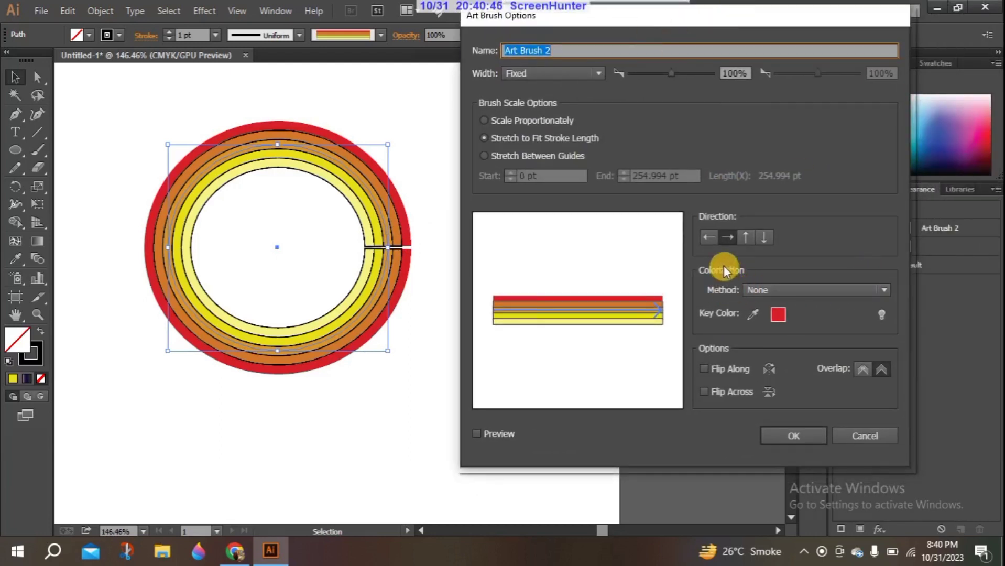
left_click(885, 288)
left_click(812, 317)
left_click(482, 435)
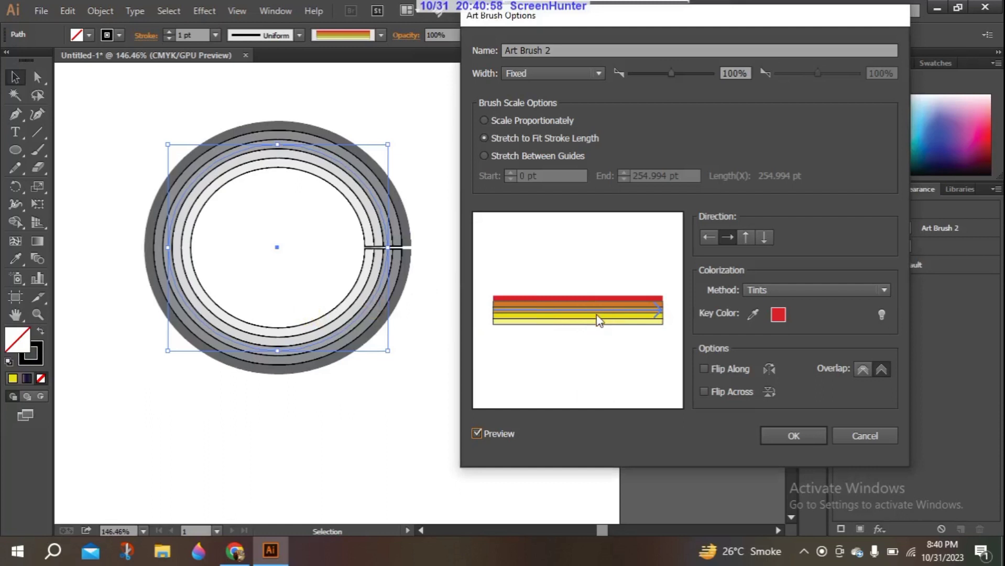
Step: Preview the Tints and Shades colorization method on the ellipse, cancel the brush options and deselect the ellipse
left_click(872, 293)
left_click(790, 337)
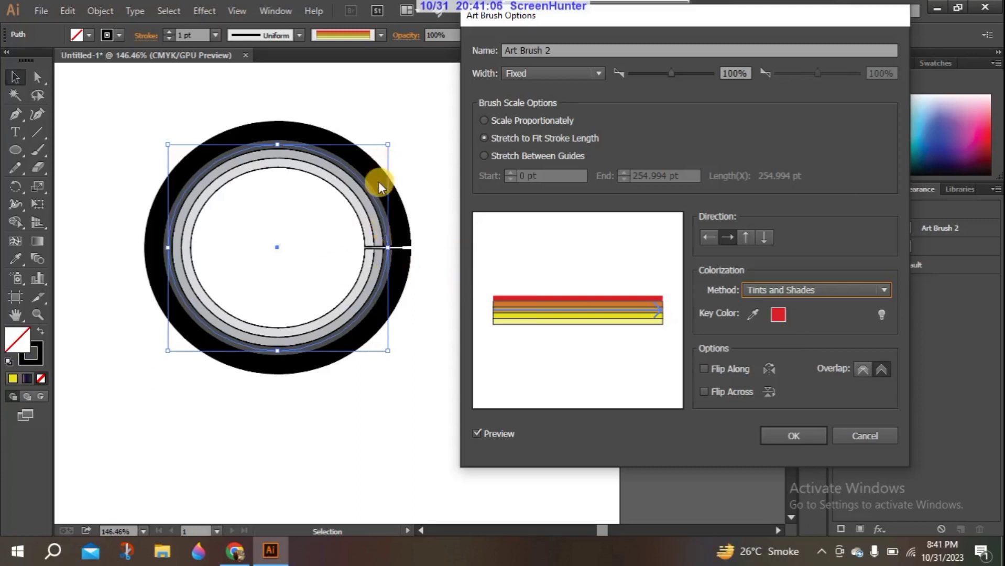
left_click(845, 435)
left_click(398, 370)
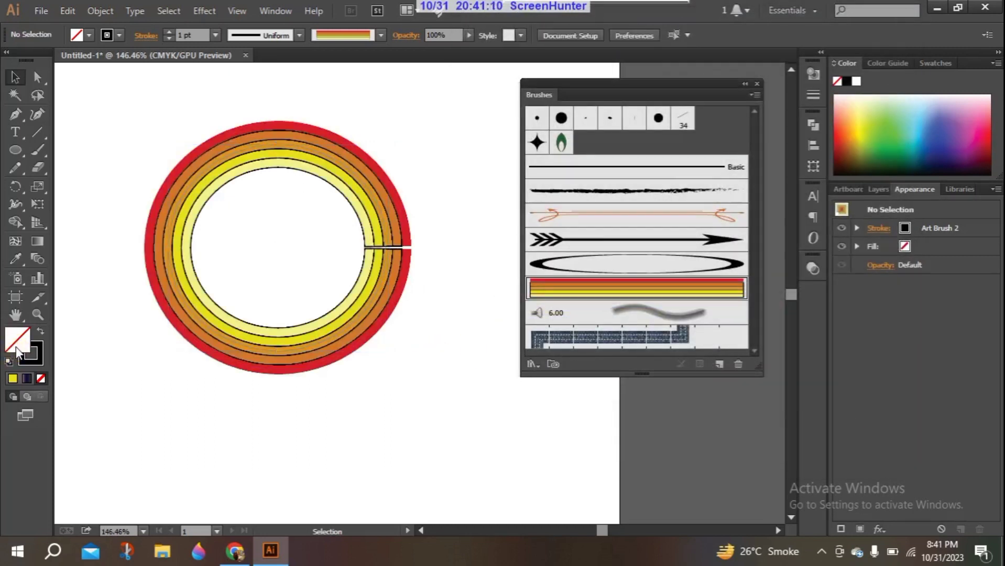
Step: Select the striped ellipse, open its art brush options and set the colorization method to Tints and Shades
left_click(12, 377)
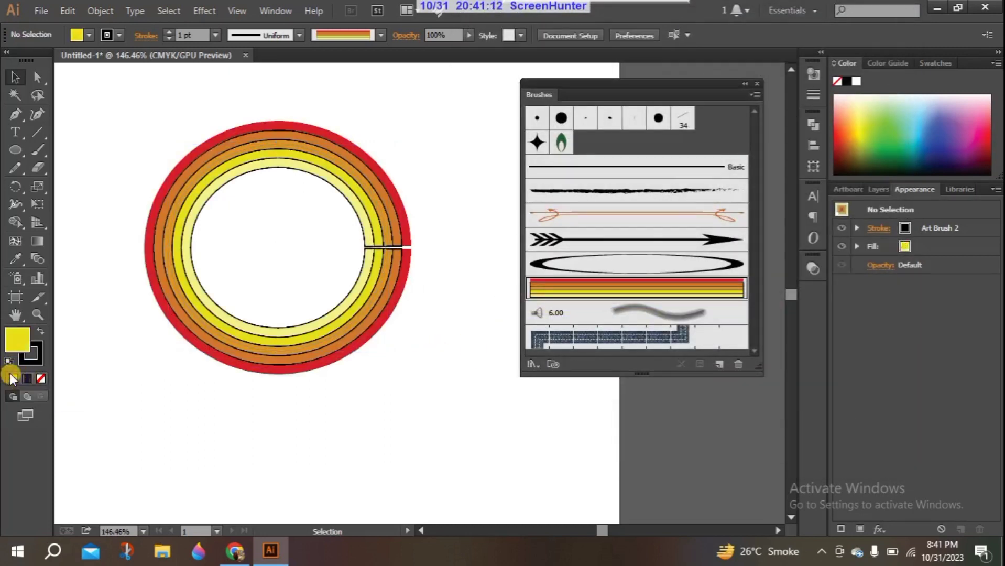
left_click_drag(150, 115, 417, 341)
double_click(638, 290)
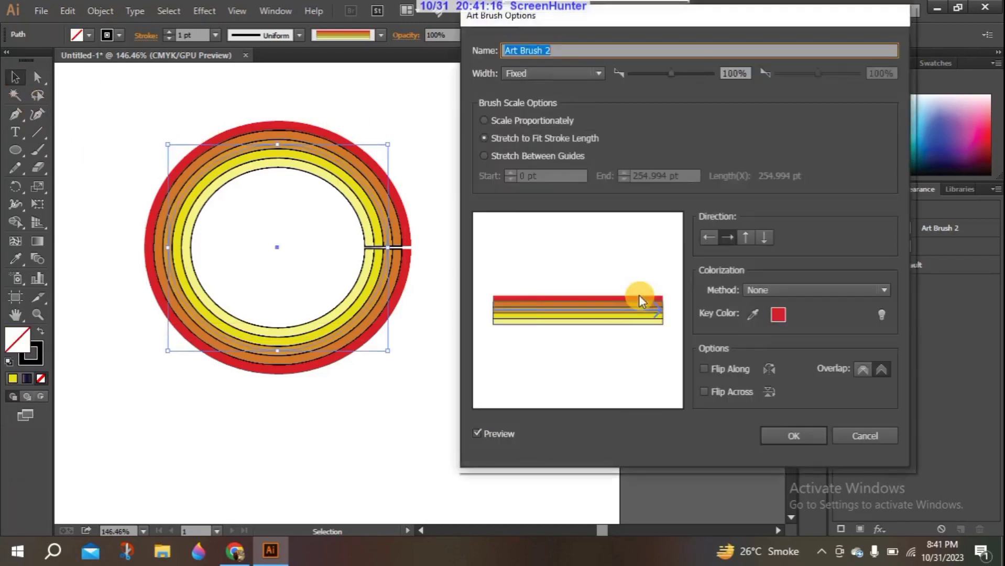
left_click(868, 294)
left_click(825, 337)
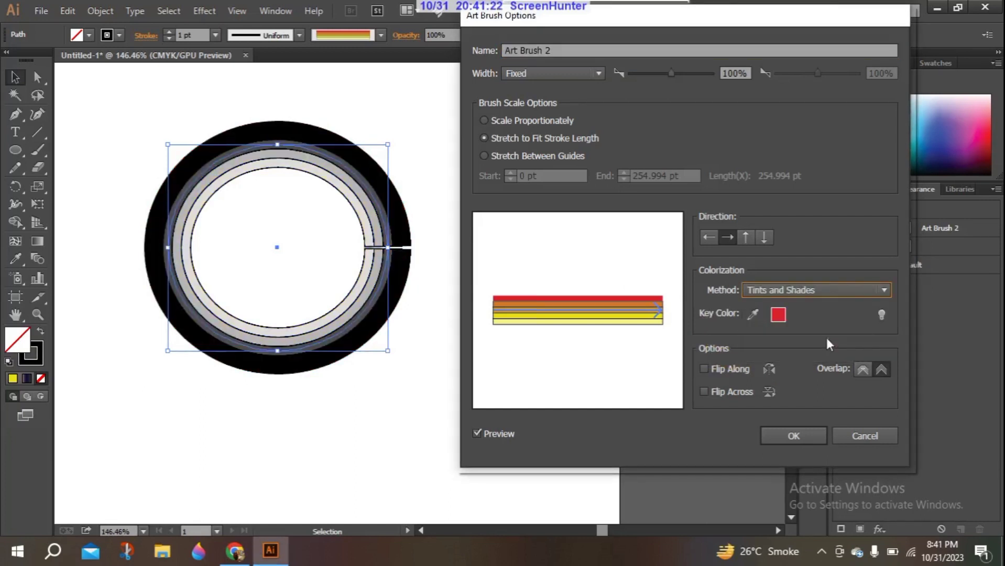
Step: Try to resample the key color from the brush preview, and apply the Tints and Shades change to the existing strokes
left_click(772, 318)
left_click(625, 310)
left_click(846, 271)
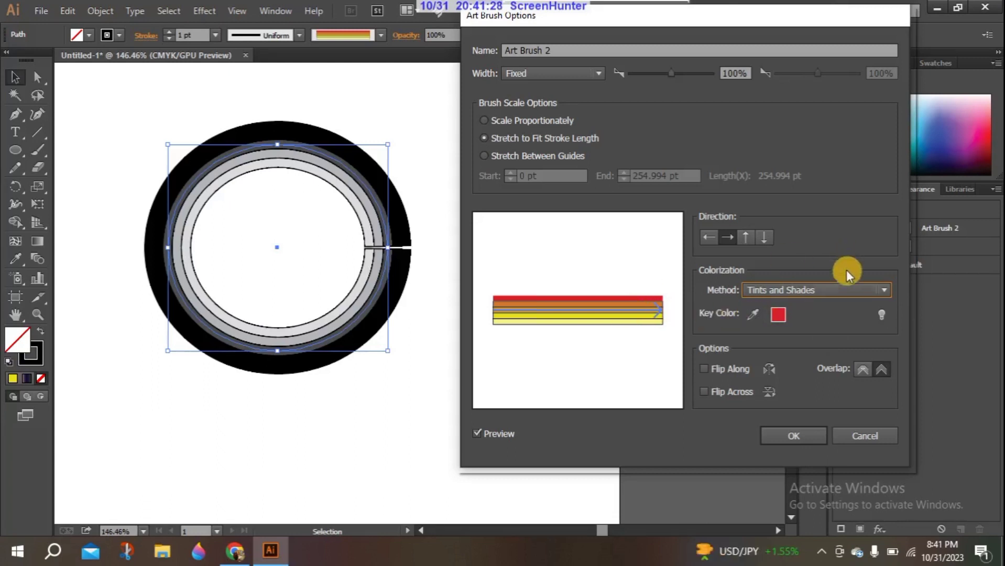
left_click(780, 435)
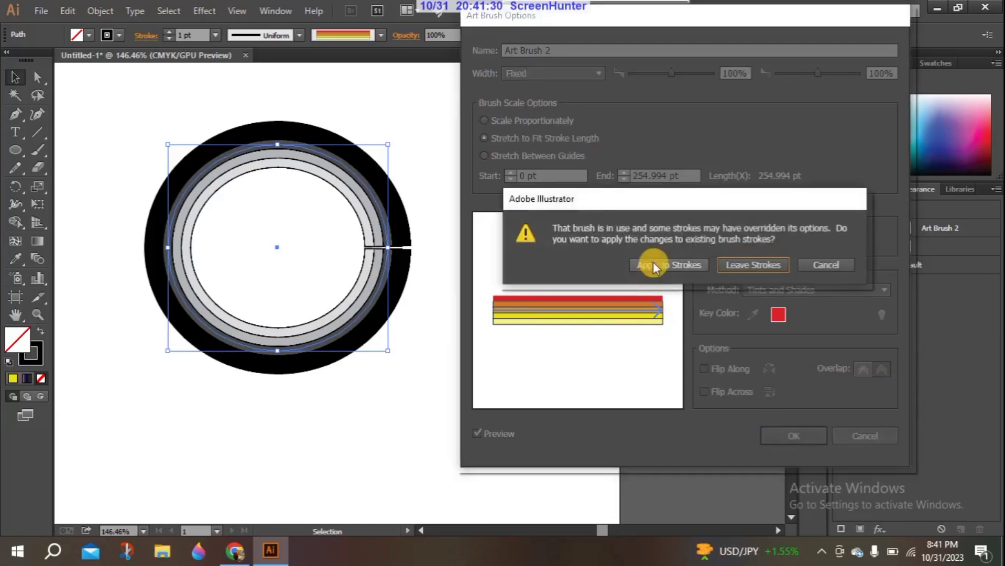
left_click(654, 264)
left_click(432, 296)
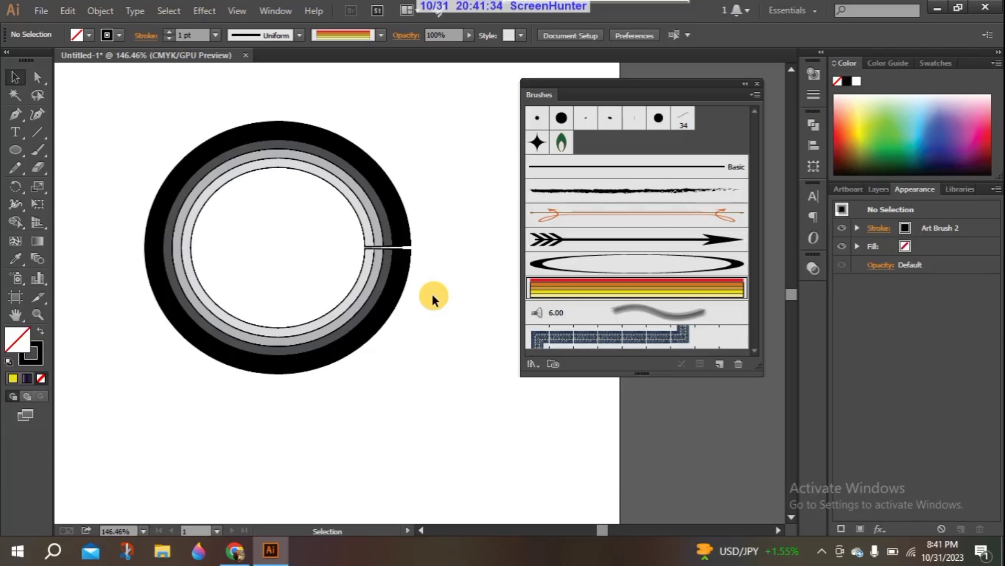
Step: Delete the striped ellipse and draw a flat rectangle about 169 by 29 pt with a black fill and no stroke
left_click(330, 192)
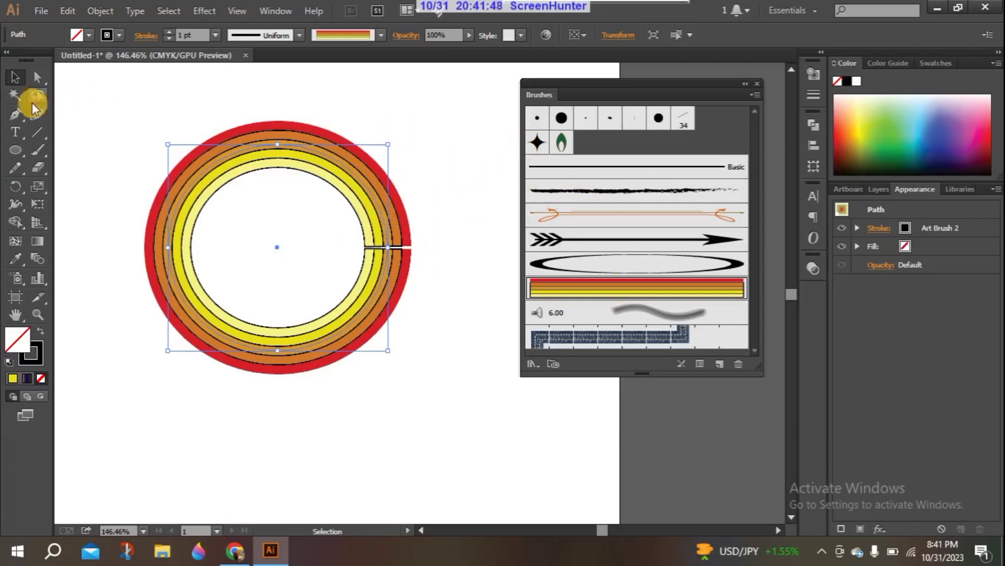
key("Delete")
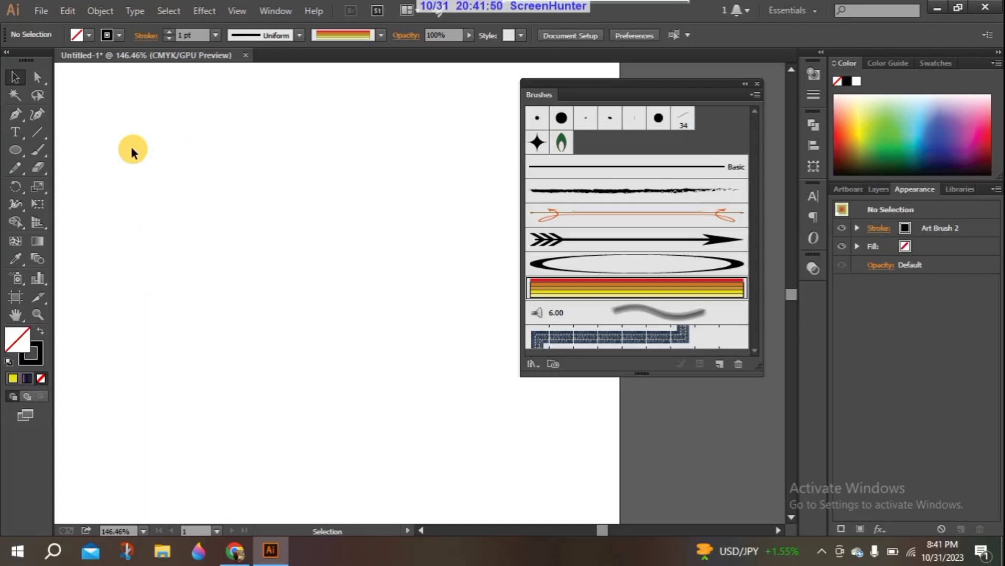
left_click_drag(16, 154, 73, 151)
left_click_drag(177, 150, 359, 181)
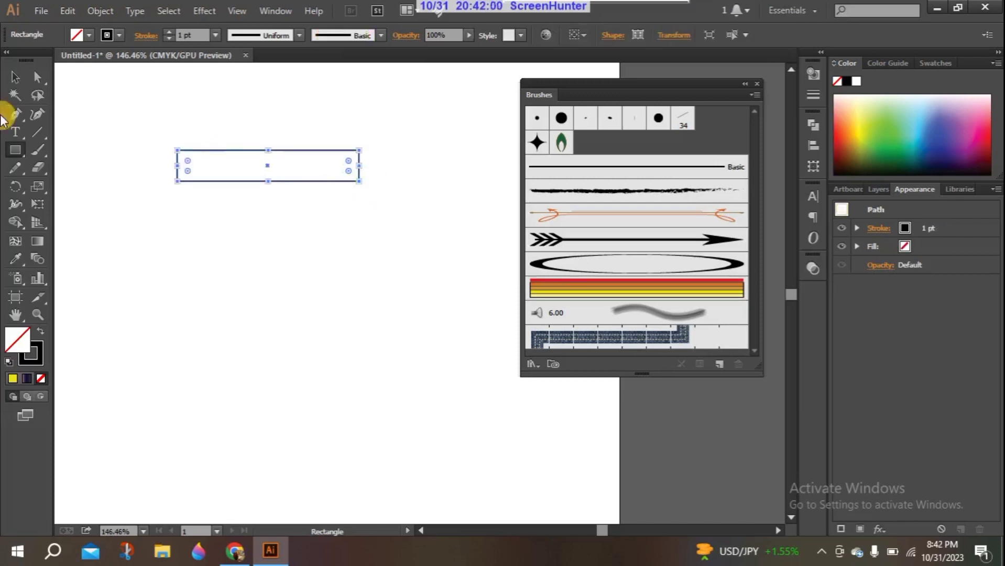
left_click(15, 77)
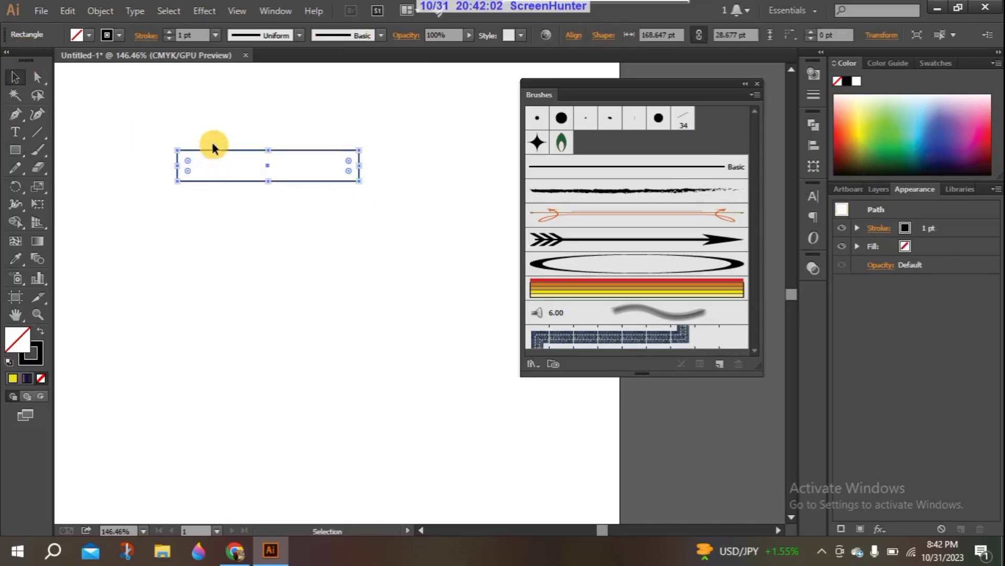
left_click(41, 331)
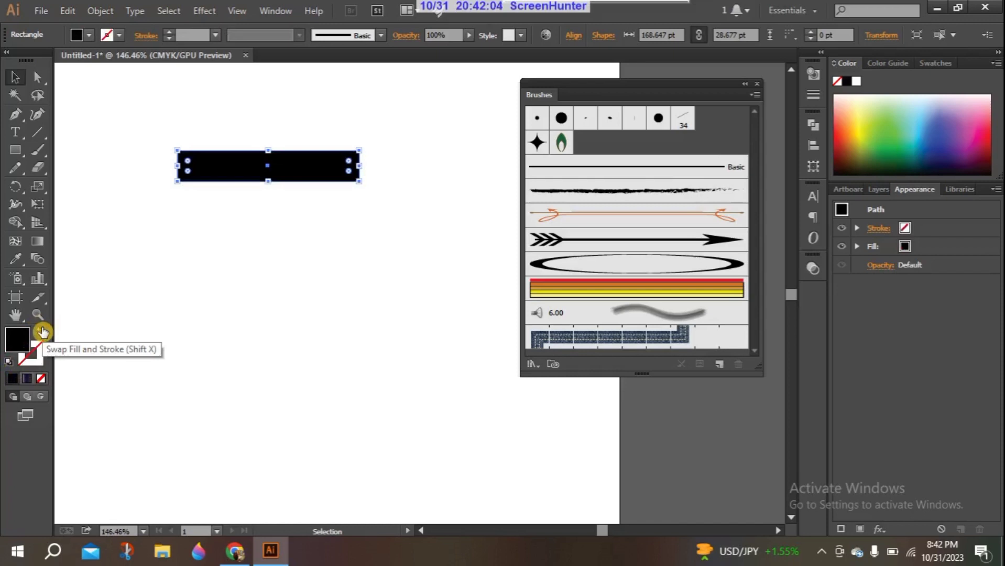
Step: Draw a small black triangle at the right end of the rectangle with the Star tool reduced to three points
left_click_drag(17, 156, 77, 220)
left_click_drag(375, 150, 392, 155)
key("Down")
key("Down")
left_click(15, 77)
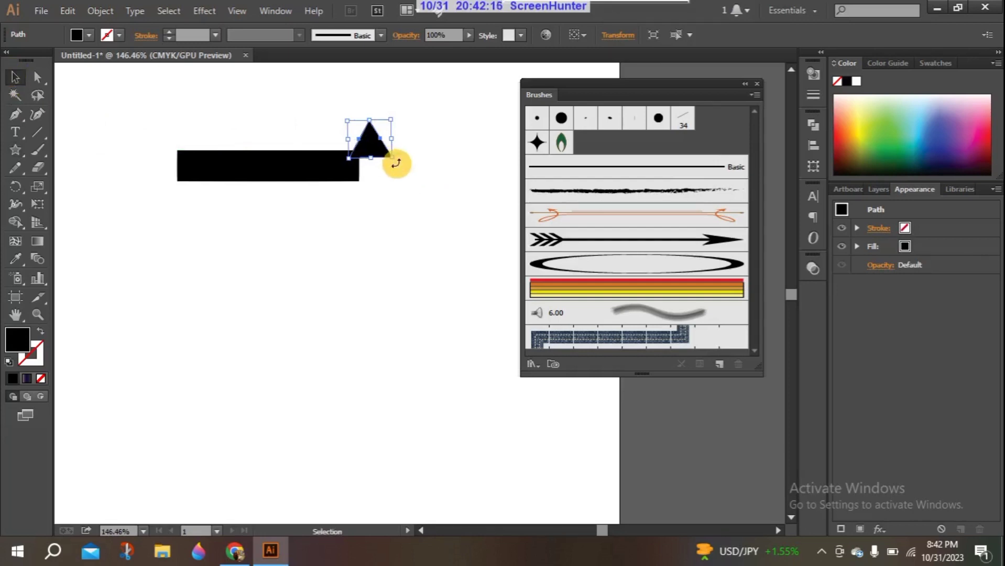
Step: Rotate, enlarge and place the triangle so it points right as a straight arrowhead on the end of the black bar
left_click_drag(397, 163, 375, 156)
left_click(353, 184)
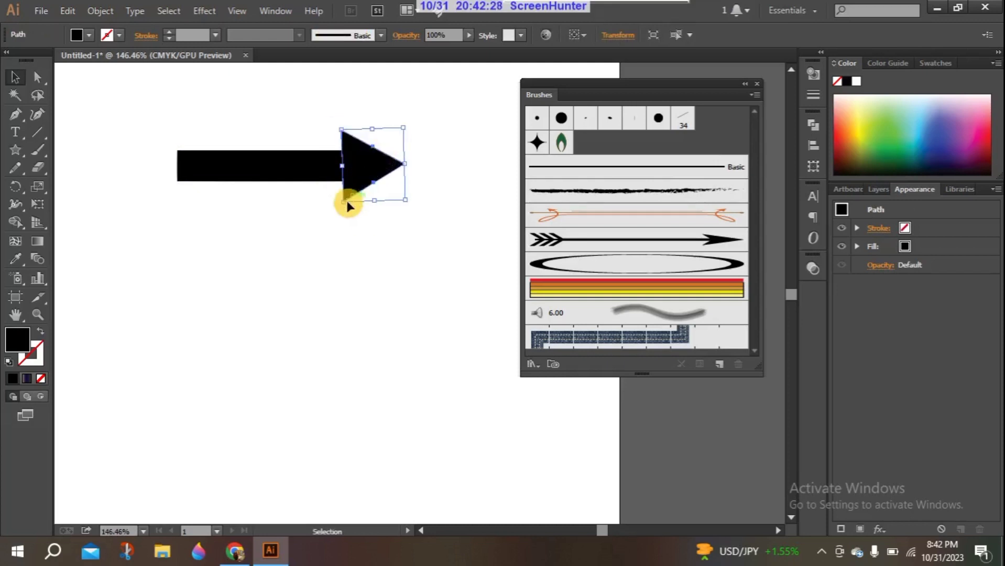
left_click_drag(345, 209, 342, 207)
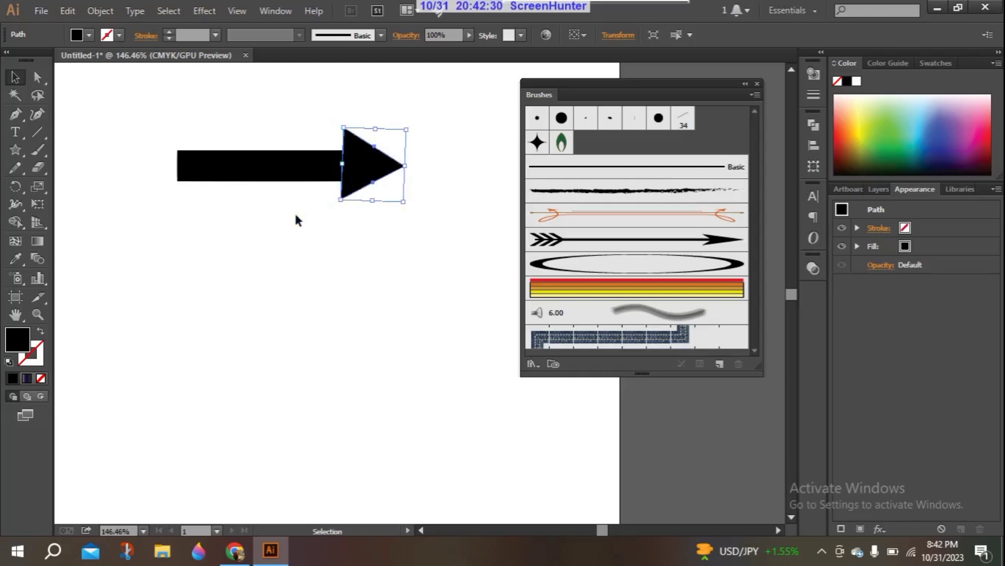
left_click(358, 205)
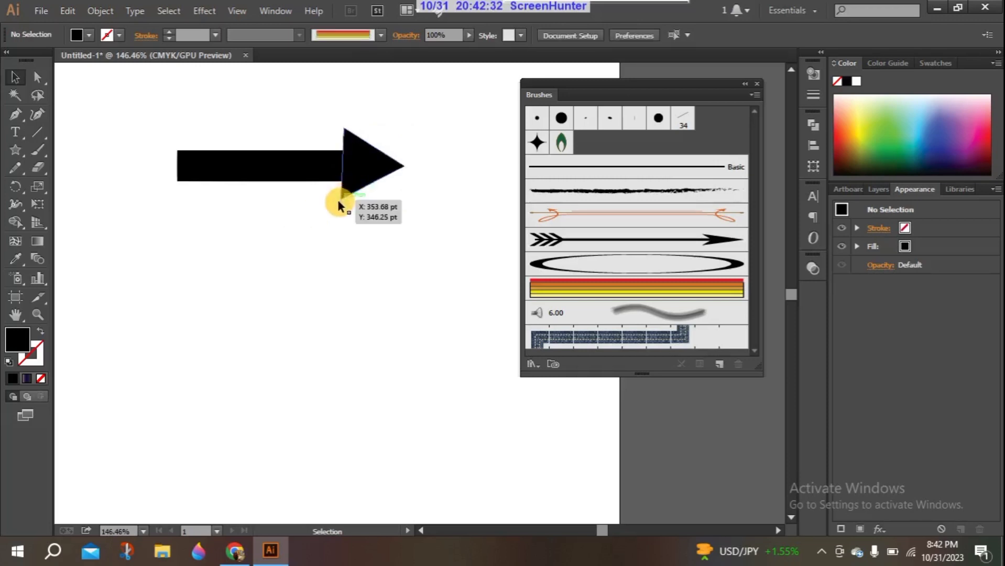
left_click(340, 199)
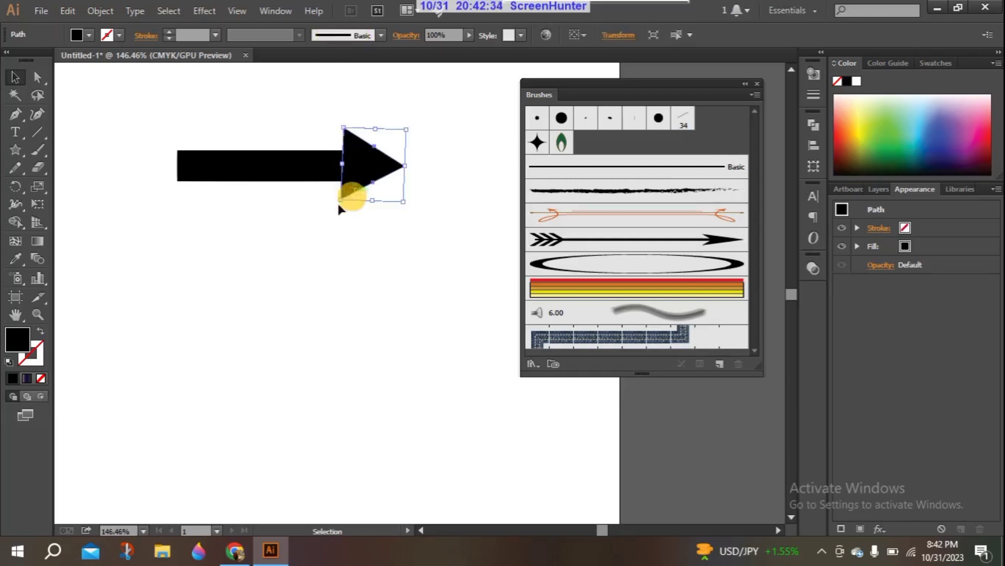
left_click_drag(340, 207, 343, 213)
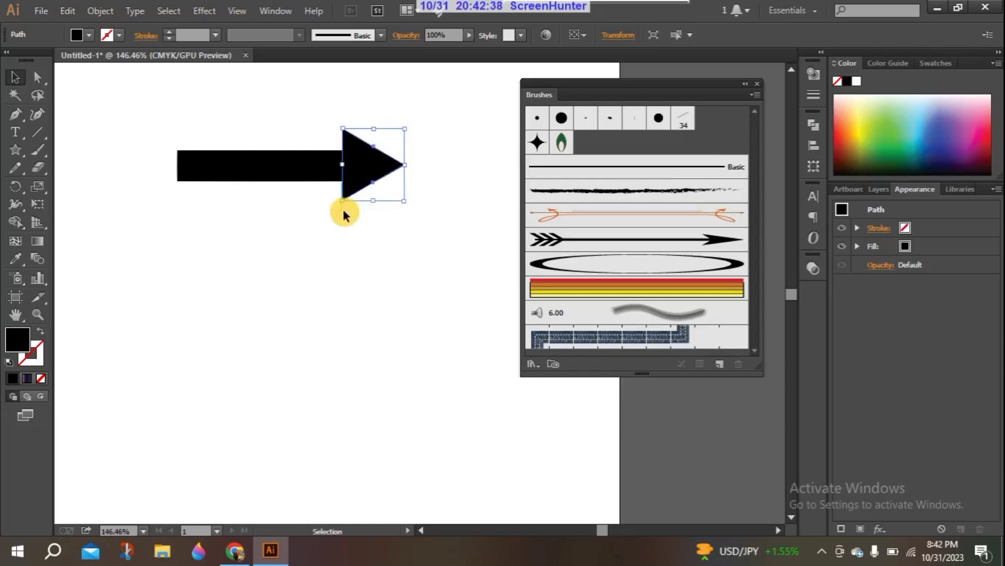
left_click(263, 207)
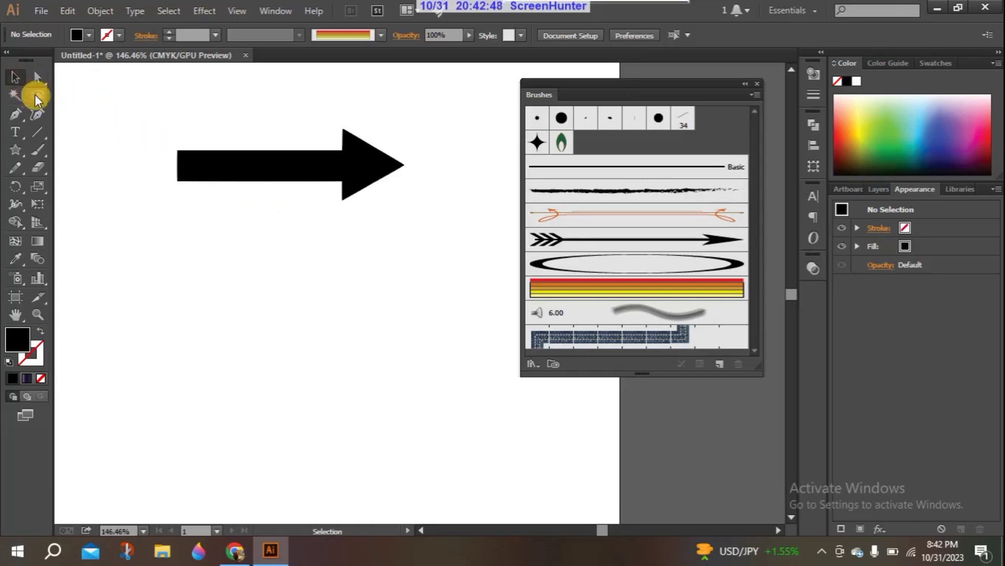
Step: Try to add an anchor point at the middle of the arrow shaft's left edge with the Pen tool
left_click(15, 114)
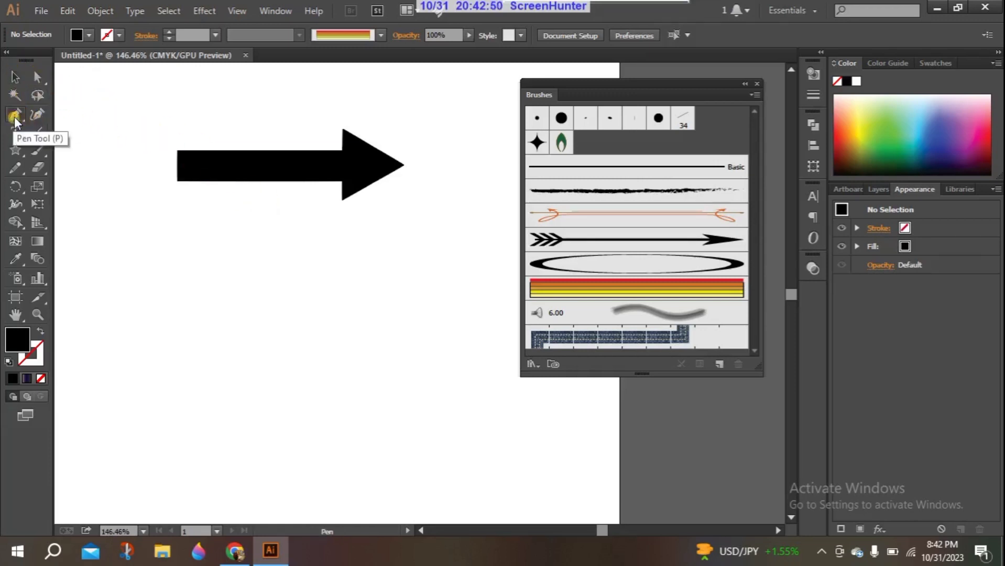
left_click(178, 164)
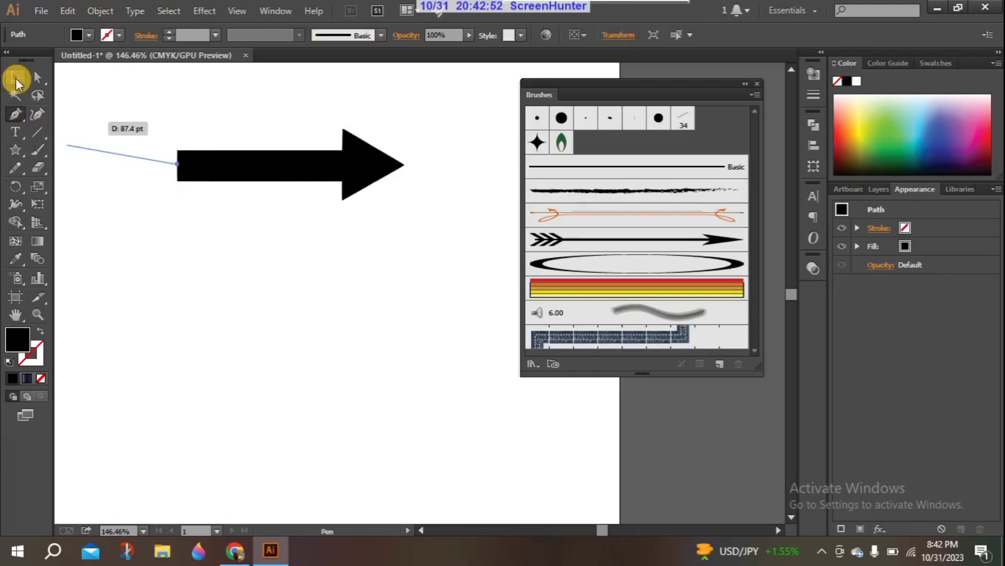
left_click(179, 166)
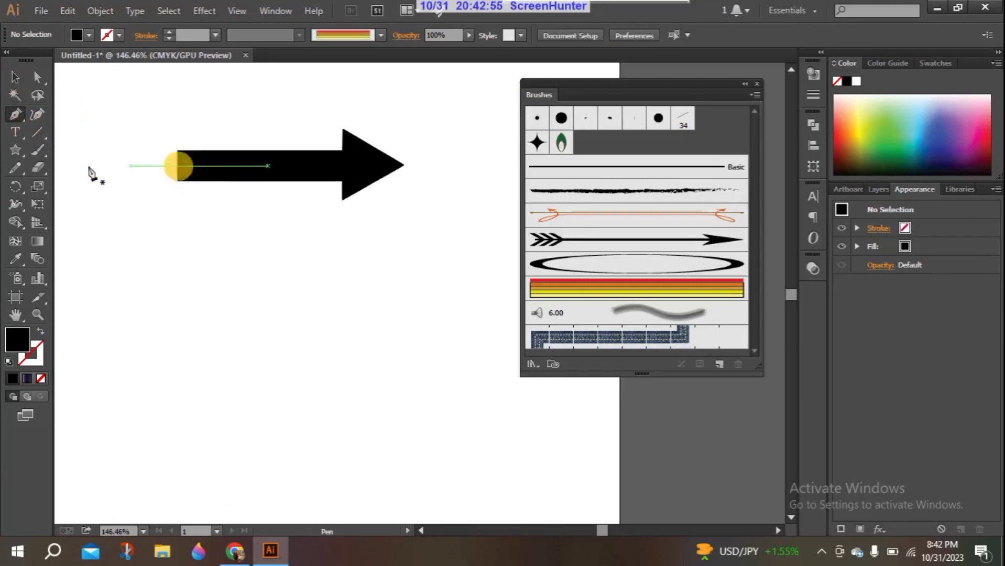
left_click(177, 166)
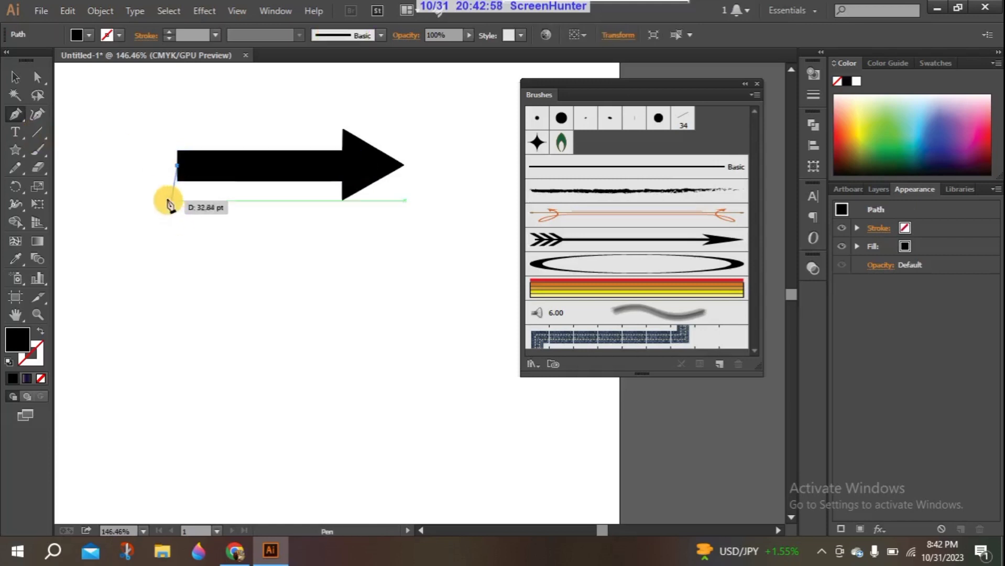
left_click(147, 165)
key("ctrl+z")
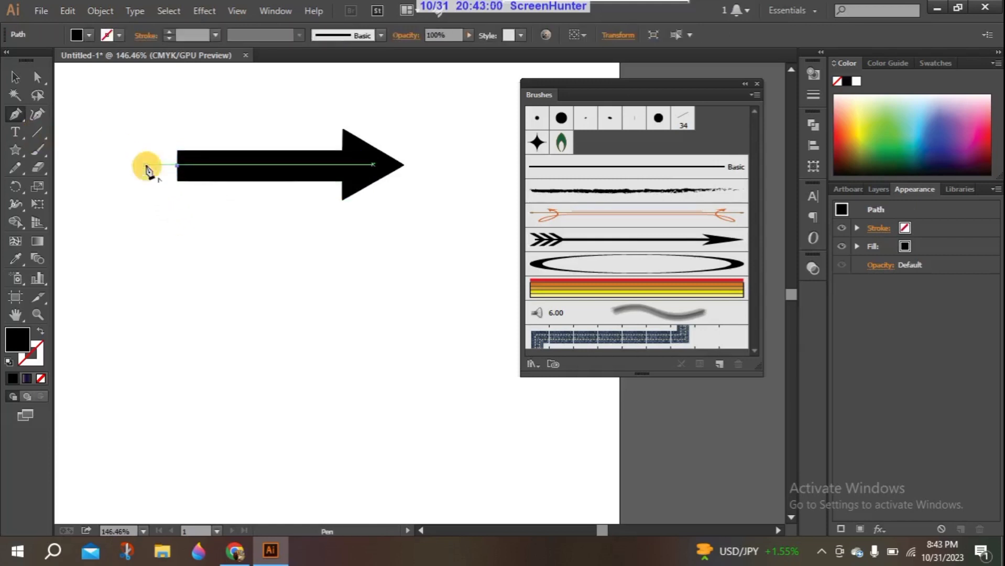
Step: Shorten the arrow shaft by moving its left edge inward with the Direct Selection tool, and deselect it
left_click(30, 77)
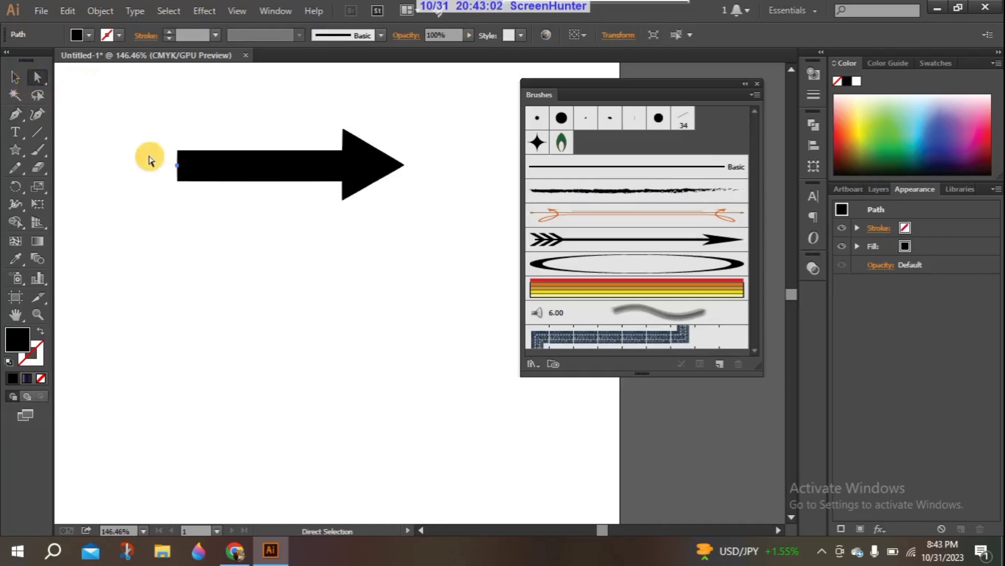
left_click_drag(178, 166, 204, 168)
left_click(298, 213)
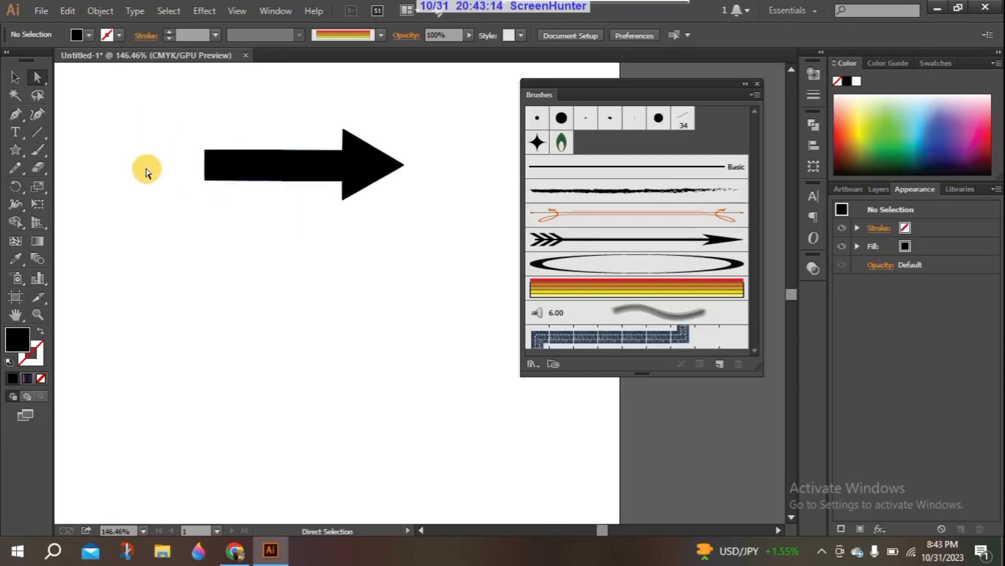
Step: Select the whole arrow and save it as a new Art Brush with the direction set to right-to-left
left_click(15, 78)
left_click_drag(157, 108, 409, 223)
left_click_drag(277, 167, 573, 283)
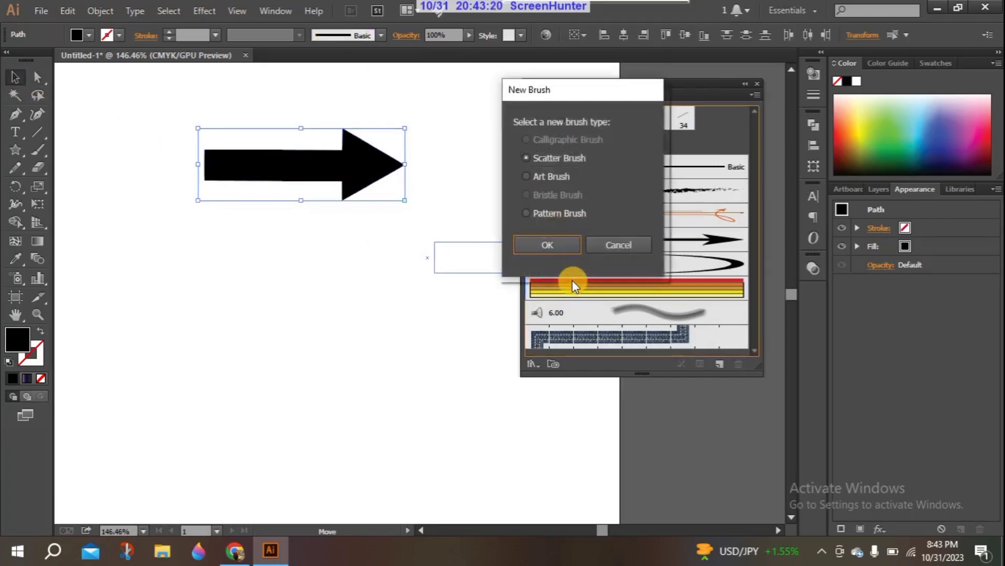
left_click(543, 177)
left_click(547, 242)
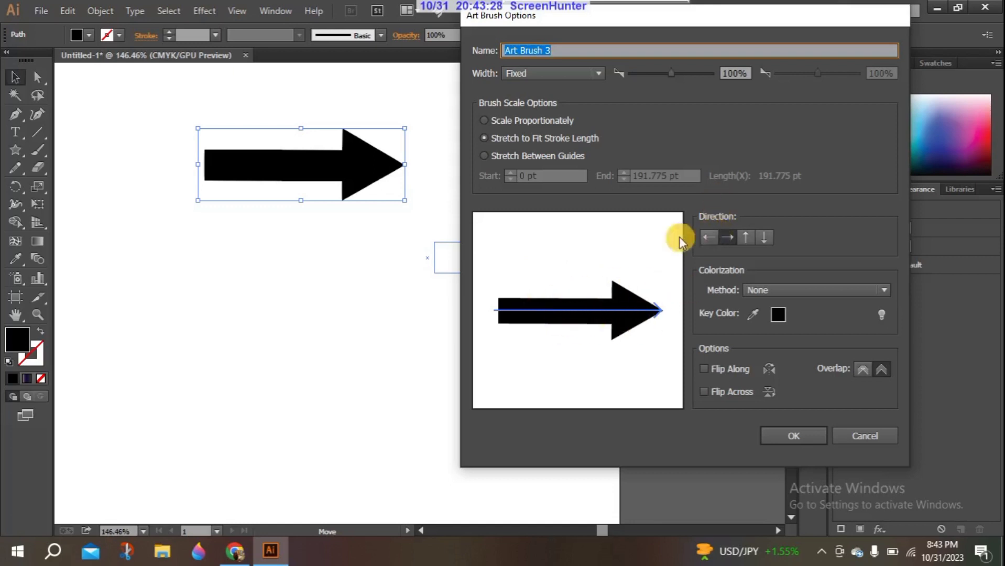
left_click(710, 240)
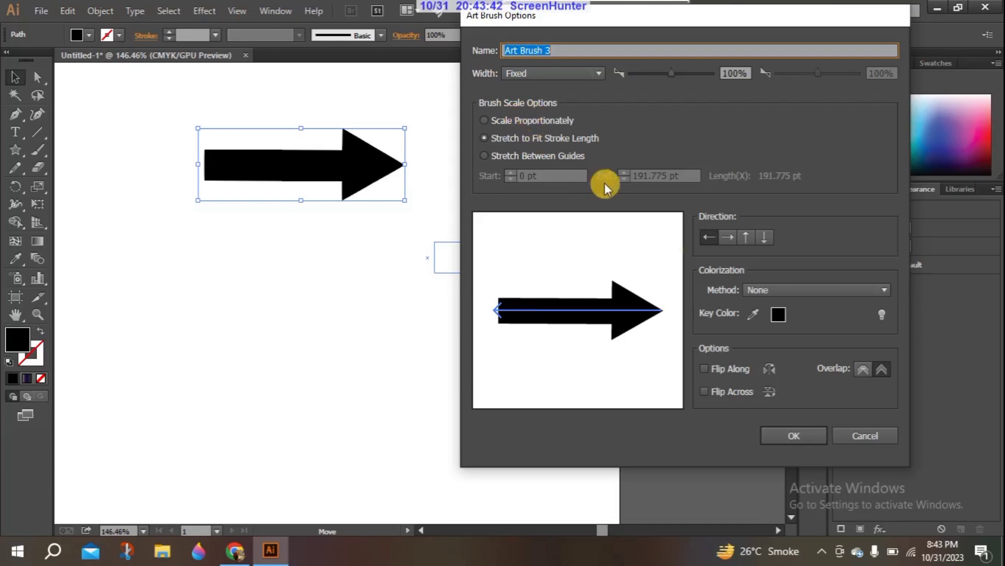
left_click(802, 431)
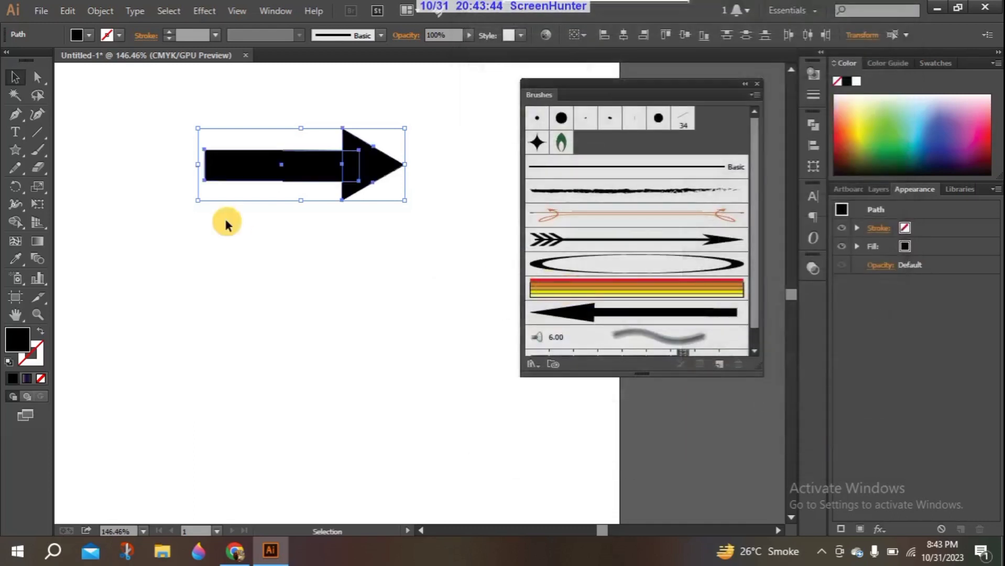
Step: Paint a curved, looping freehand stroke below the arrow with the new arrow art brush
left_click(36, 149)
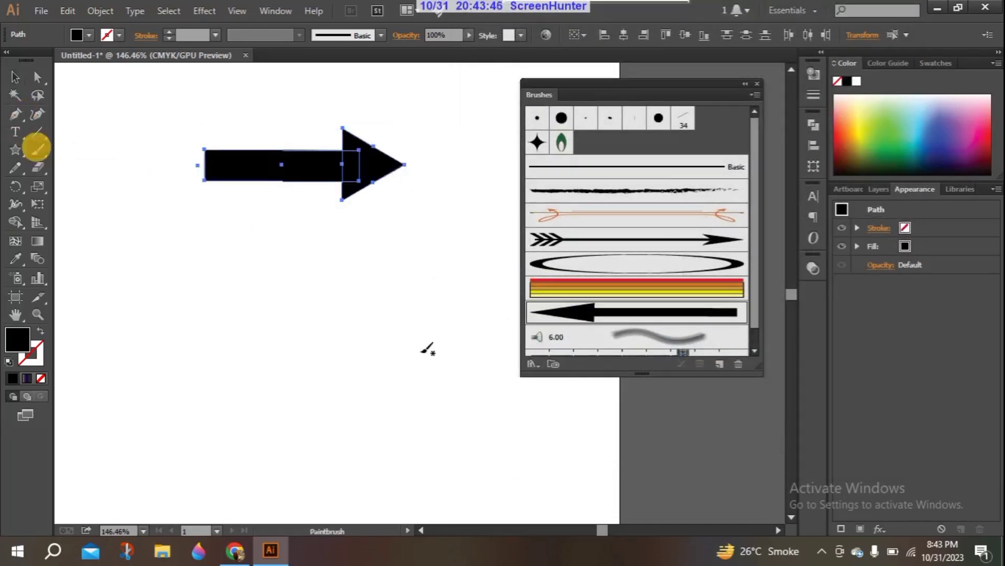
mouse_move(189, 365)
left_mouse_down()
mouse_move(235, 226)
mouse_move(317, 329)
mouse_move(357, 261)
mouse_move(385, 268)
left_mouse_up()
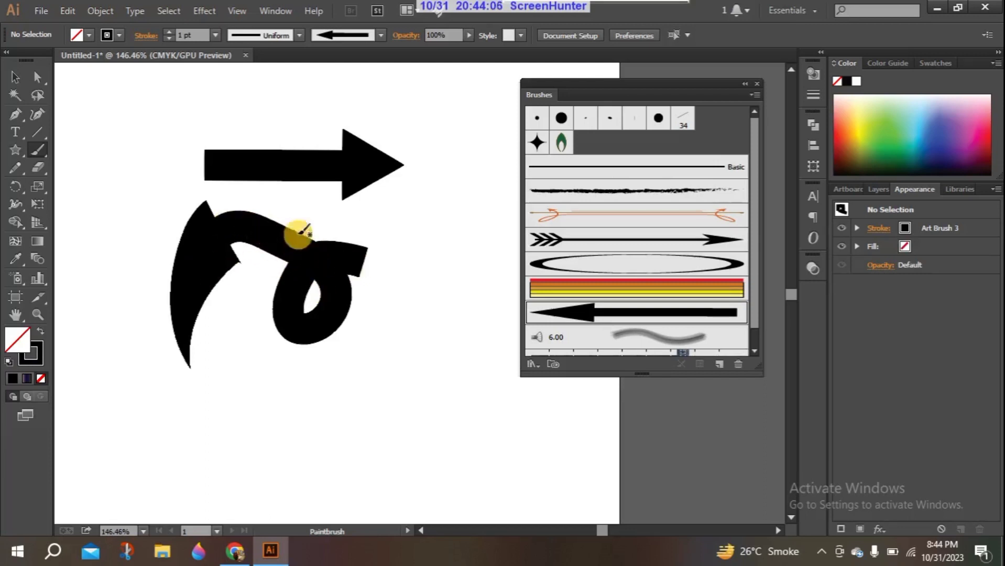
Step: Open the black arrow art brush's options and preview the Scale Proportionately and Stretch to Fit Stroke Length scale options
double_click(606, 312)
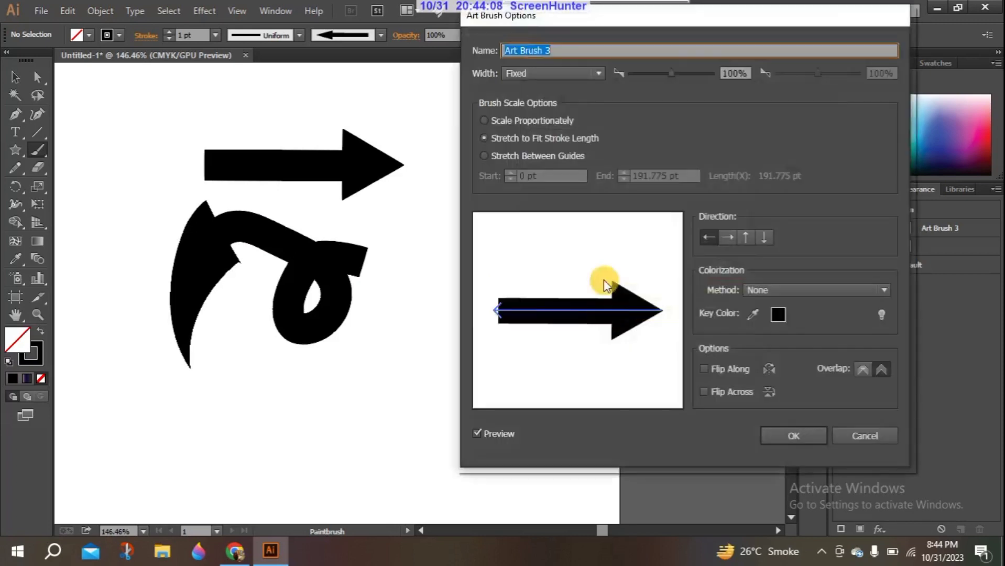
left_click(520, 120)
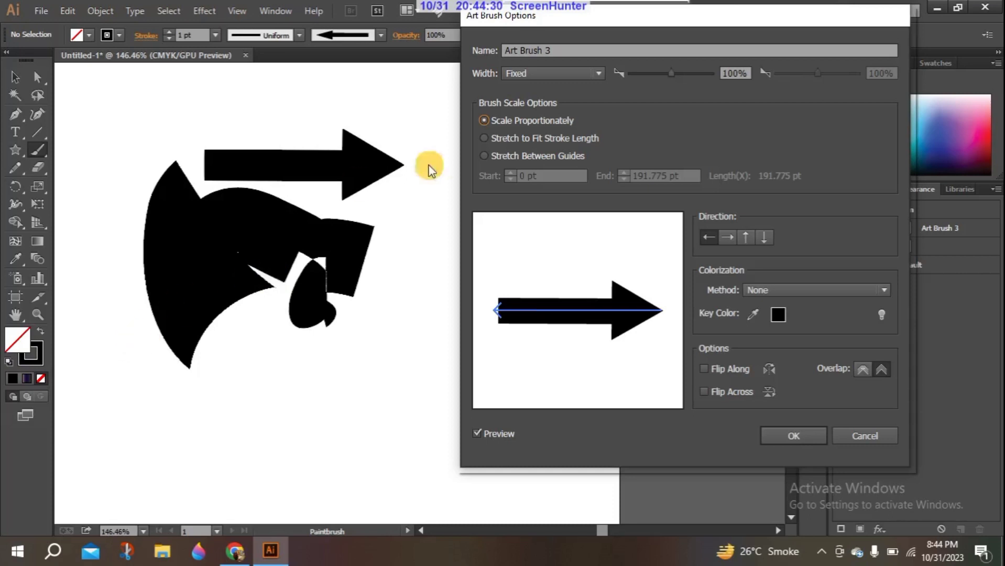
left_click(505, 137)
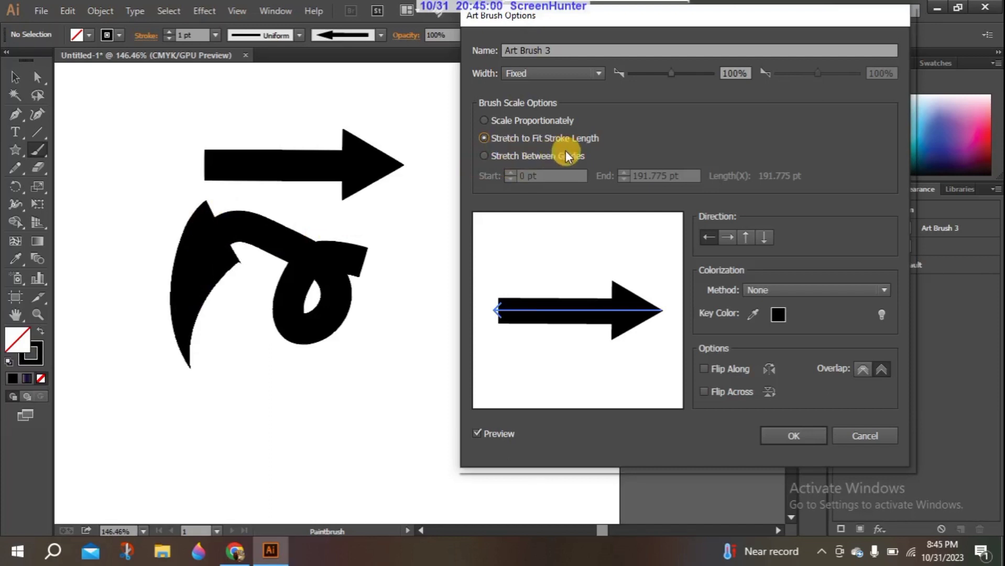
Step: Set the arrow brush to Stretch Between Guides, with the start guide at 5.806 pt and the end guide at 134.541 pt
left_click(517, 154)
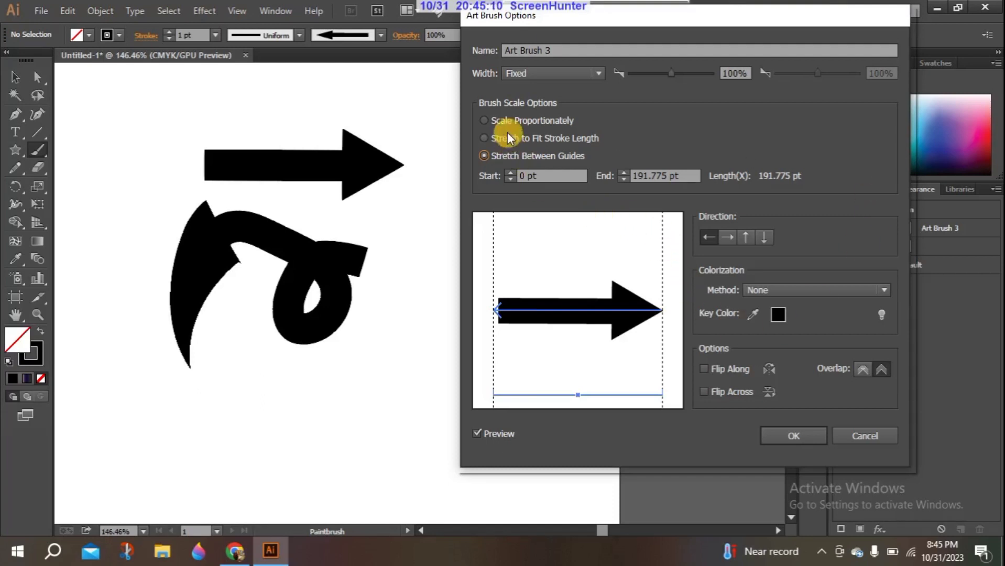
left_click(493, 432)
left_click(493, 432)
left_click_drag(663, 239, 611, 235)
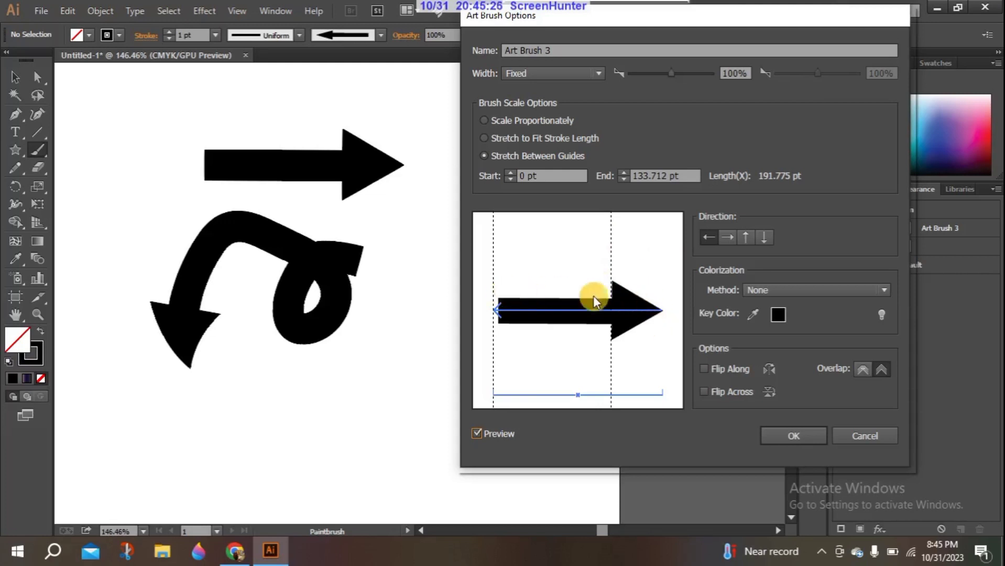
left_click_drag(494, 259, 536, 267)
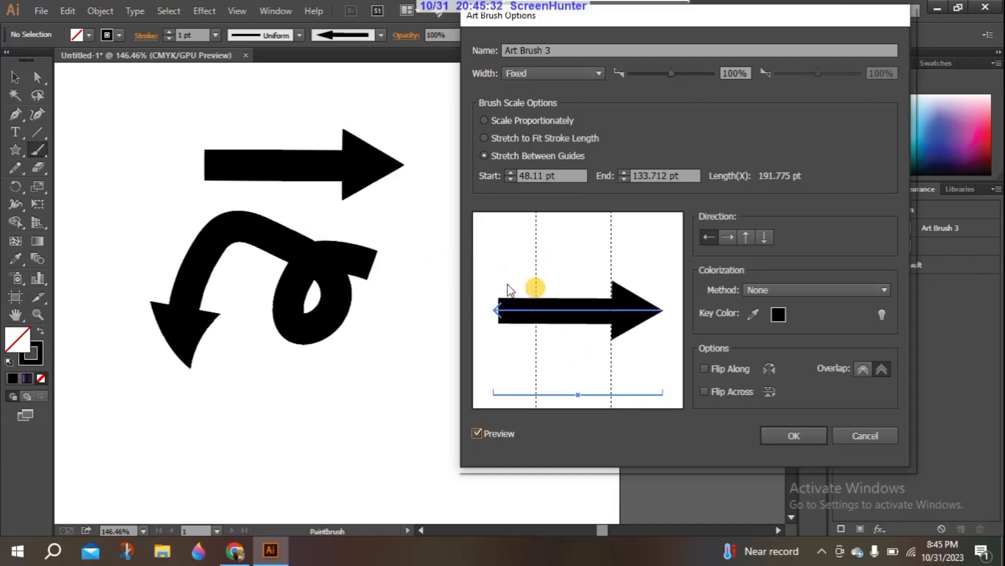
left_click_drag(538, 280, 500, 280)
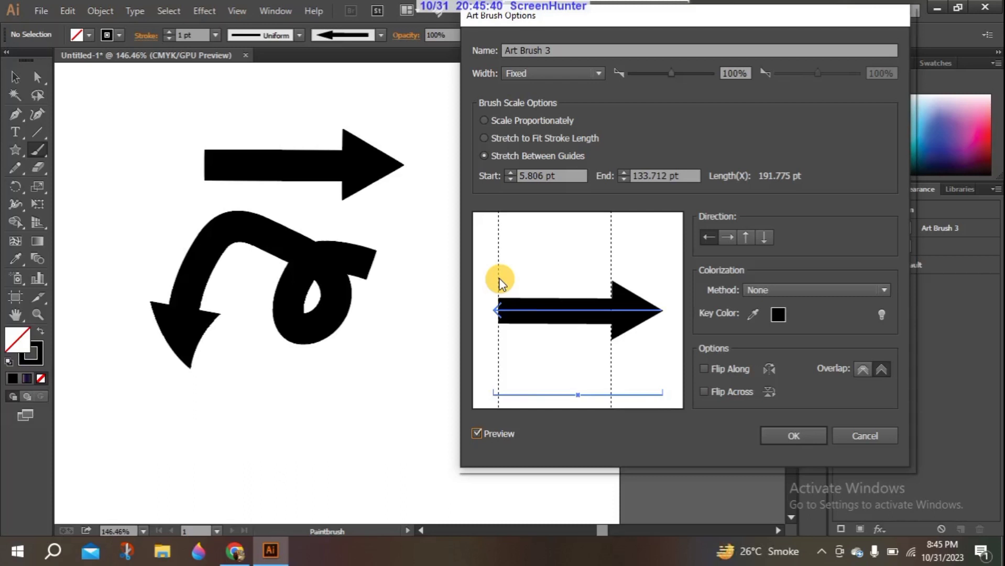
mouse_move(611, 248)
left_mouse_down()
mouse_move(635, 252)
mouse_move(612, 247)
left_mouse_up()
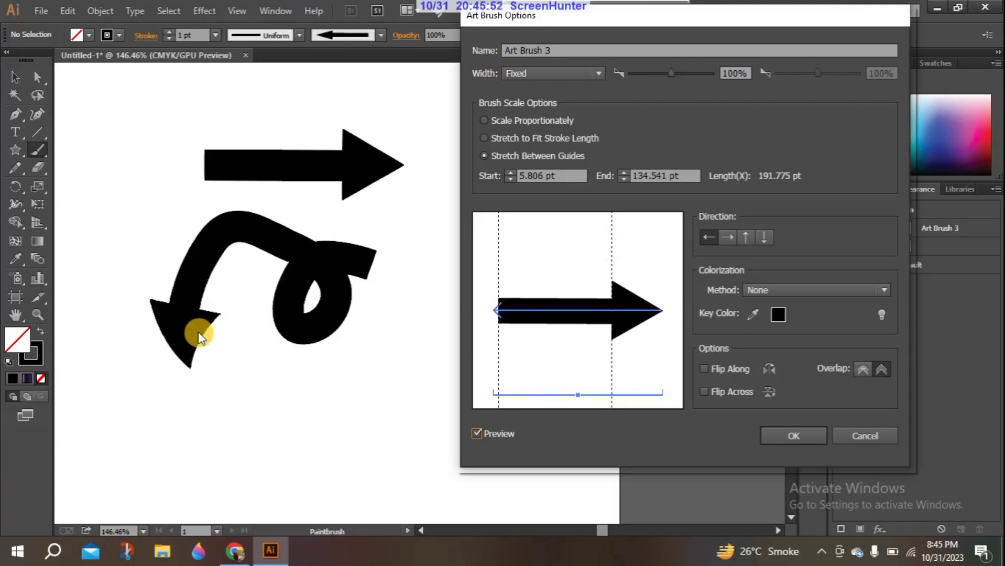
Step: Check the brush's width options, keep Fixed, and accept the brush changes, applying them to the existing strokes
left_click(599, 74)
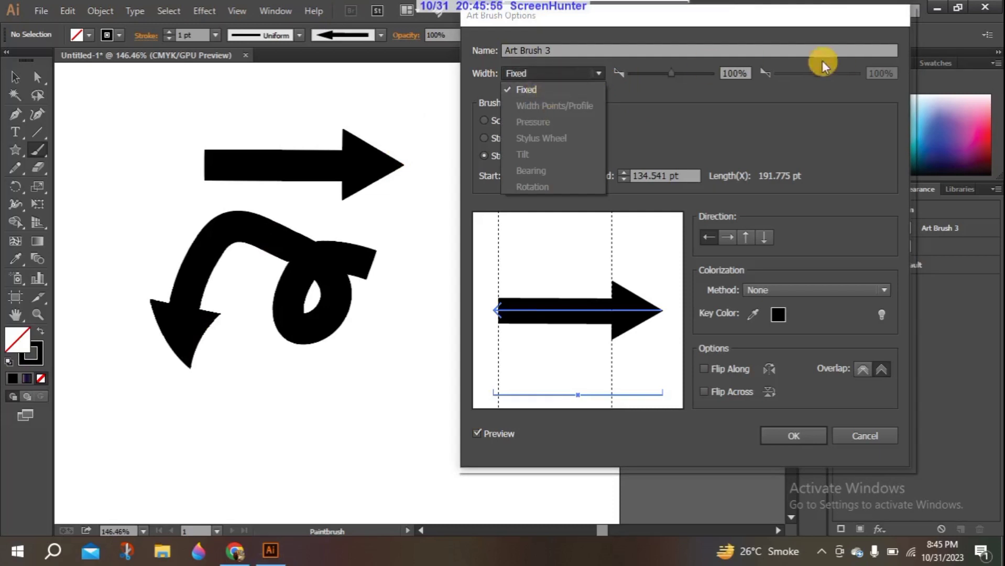
left_click(748, 115)
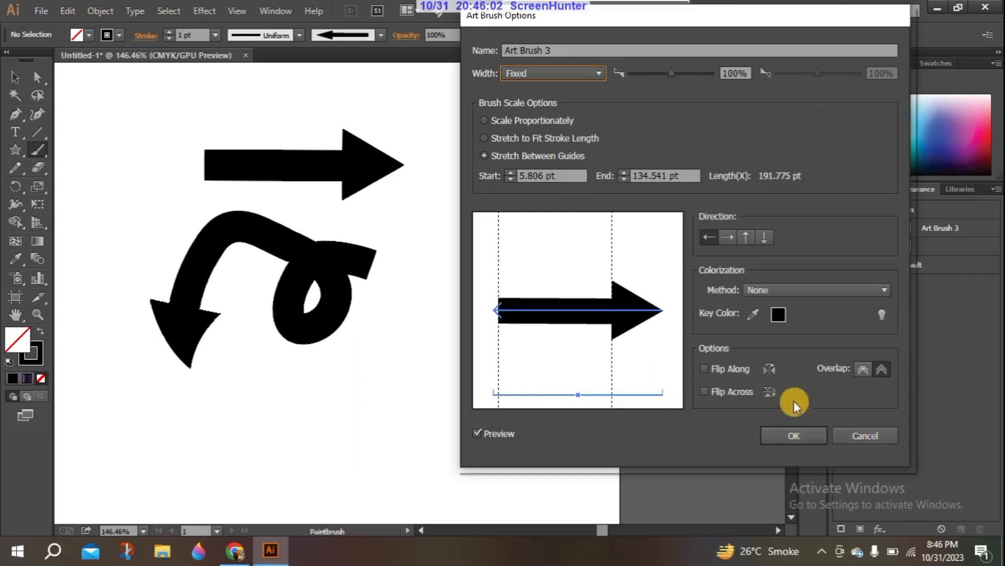
left_click(796, 434)
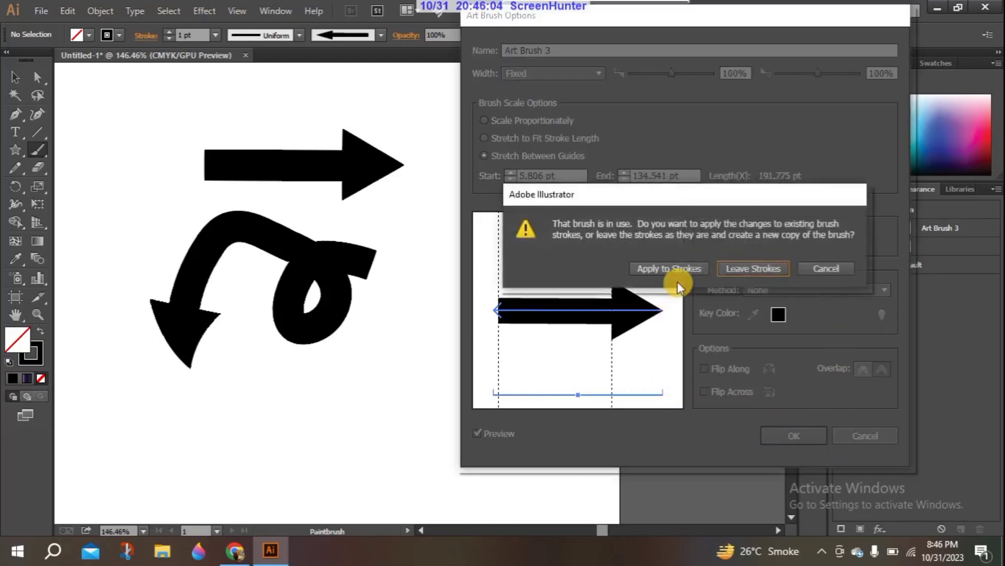
left_click(675, 268)
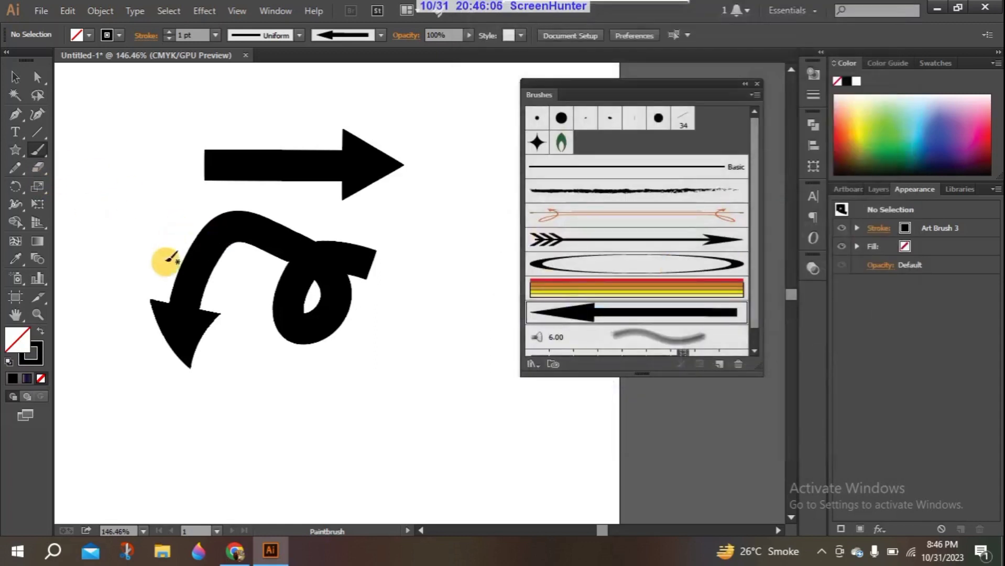
Step: Paint freehand test strokes across the artboard with the edited arrow brush, and delete all the artwork including the original arrow
mouse_move(120, 230)
left_mouse_down()
mouse_move(493, 247)
mouse_move(432, 424)
mouse_move(207, 427)
mouse_move(135, 411)
mouse_move(442, 303)
left_mouse_up()
left_click(16, 78)
mouse_move(90, 99)
left_mouse_down()
mouse_move(179, 263)
mouse_move(466, 466)
left_mouse_up()
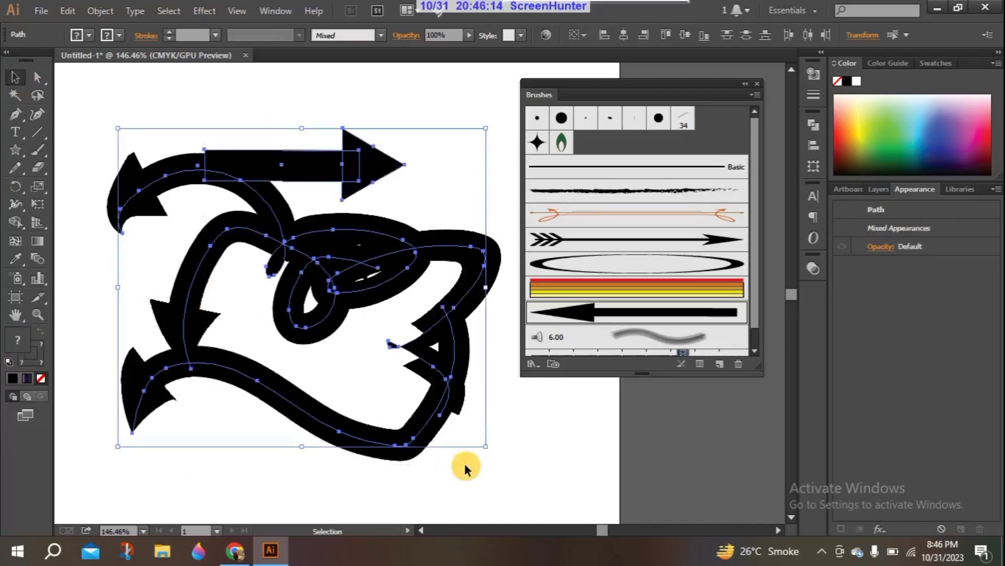
key("Delete")
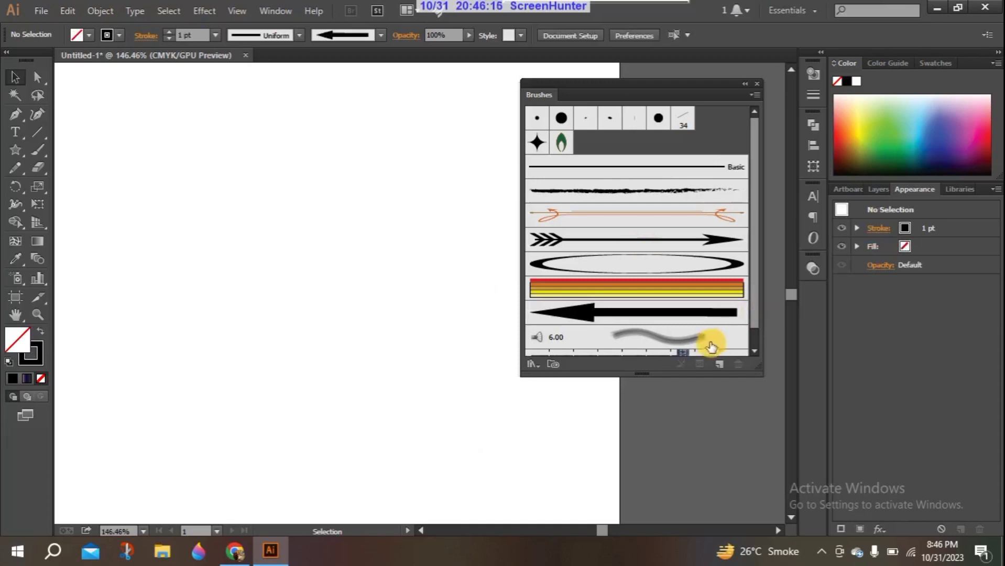
Step: Start a new Bristle Brush and move its options dialog up, clear of the artboard's centre
left_click(718, 364)
left_click(558, 195)
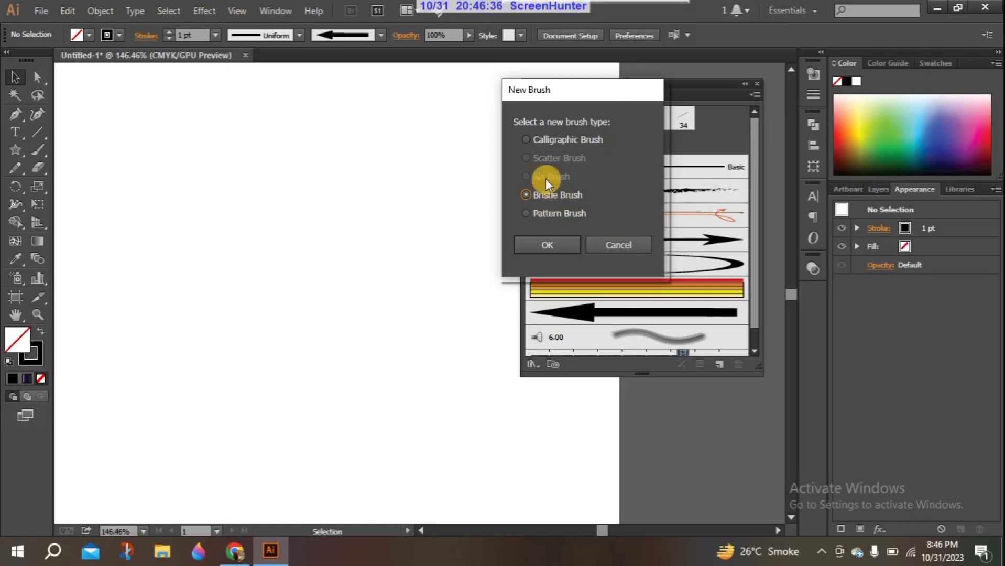
left_click(556, 243)
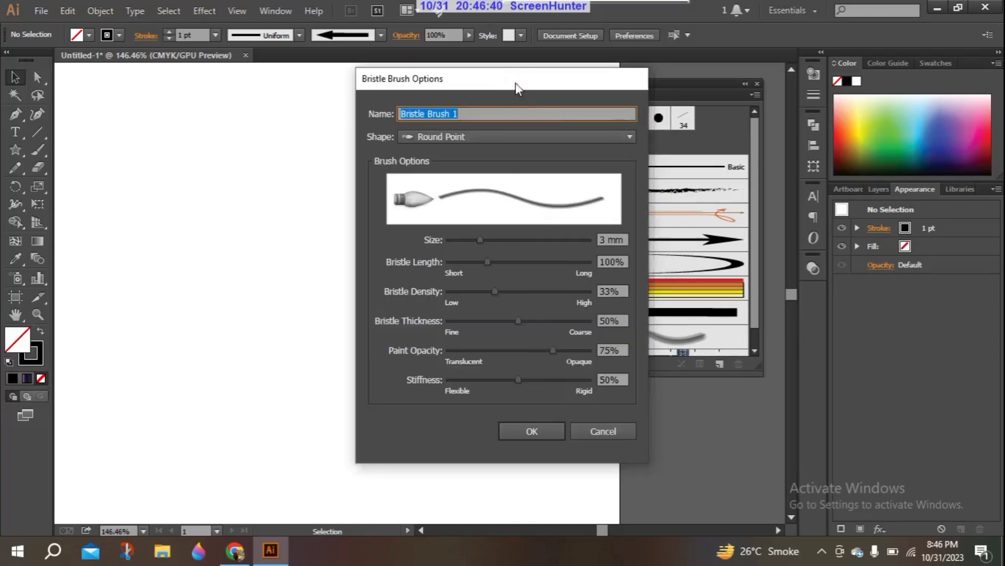
left_click_drag(516, 79, 679, 34)
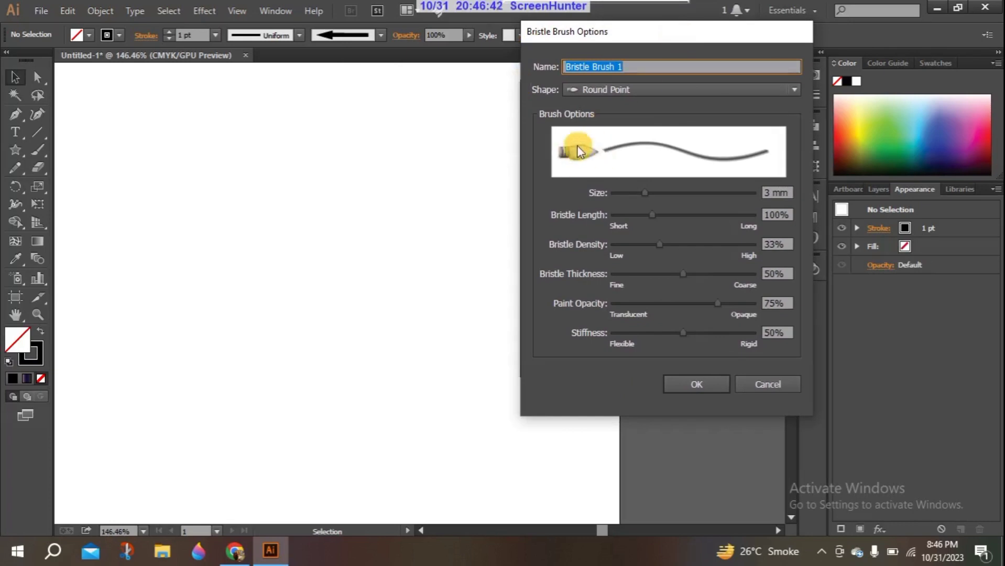
Step: Try the Round Blunt and Flat Fan shapes for the bristle brush, and set its shape to Round Angle
left_click(794, 88)
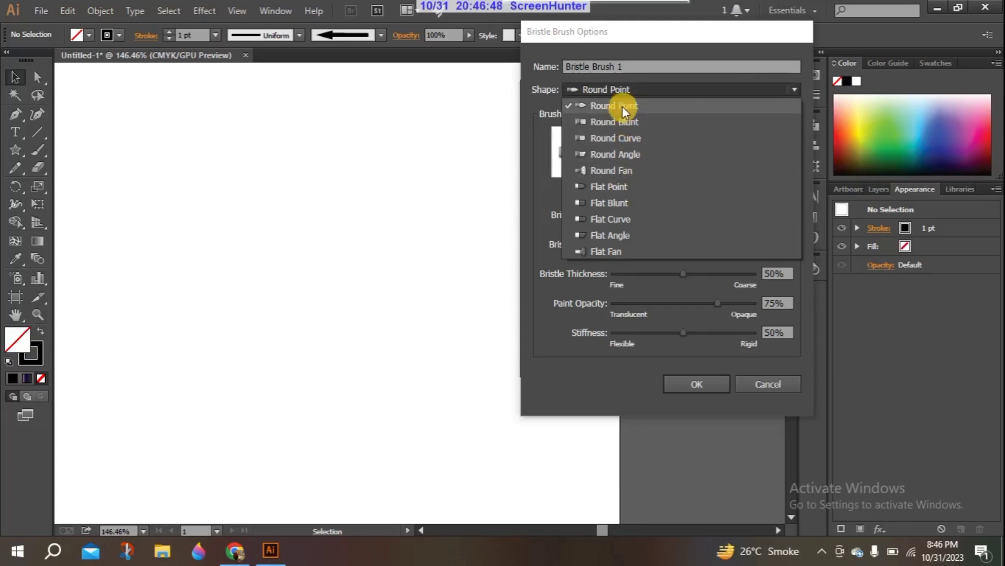
left_click(619, 122)
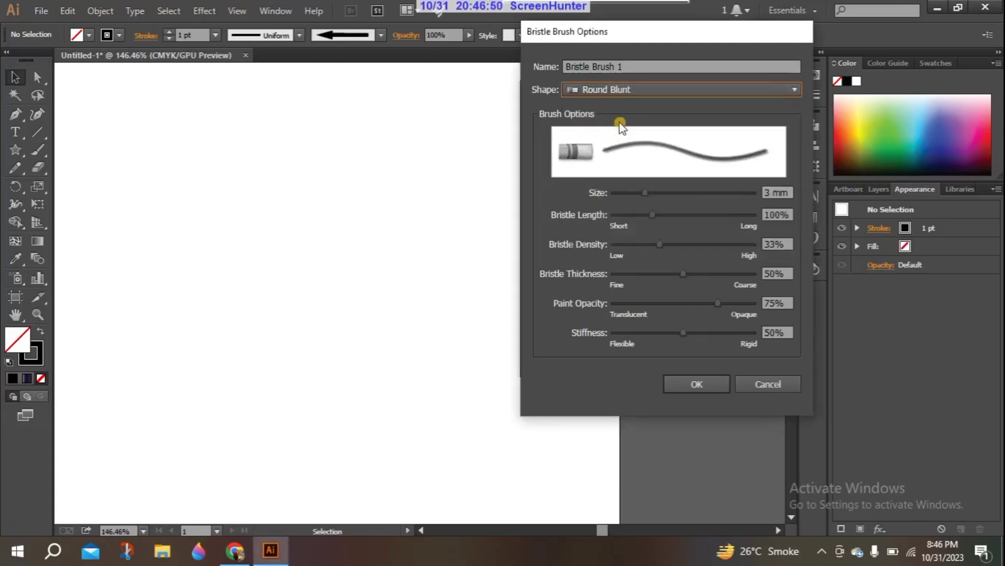
left_click(762, 86)
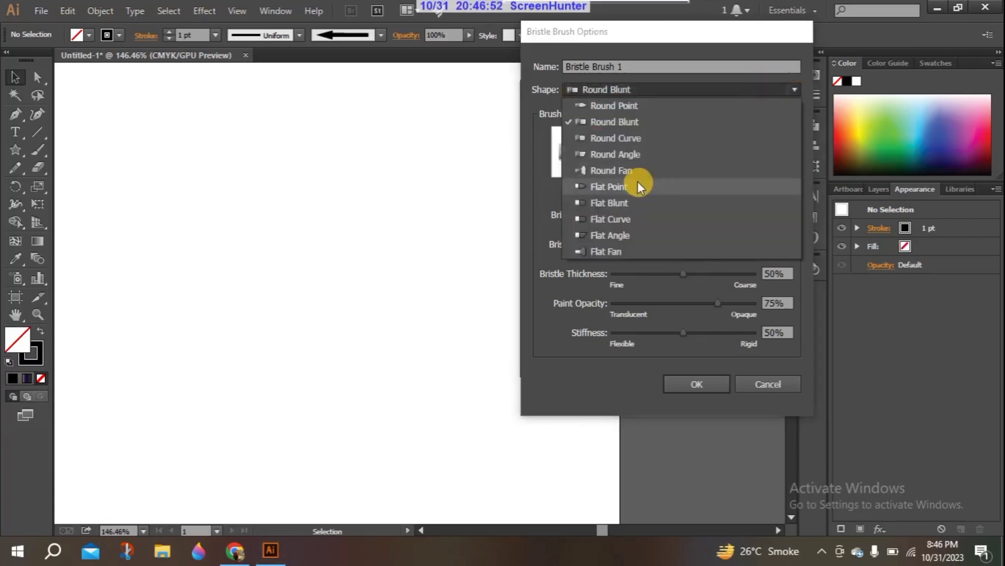
left_click(638, 181)
left_click(697, 90)
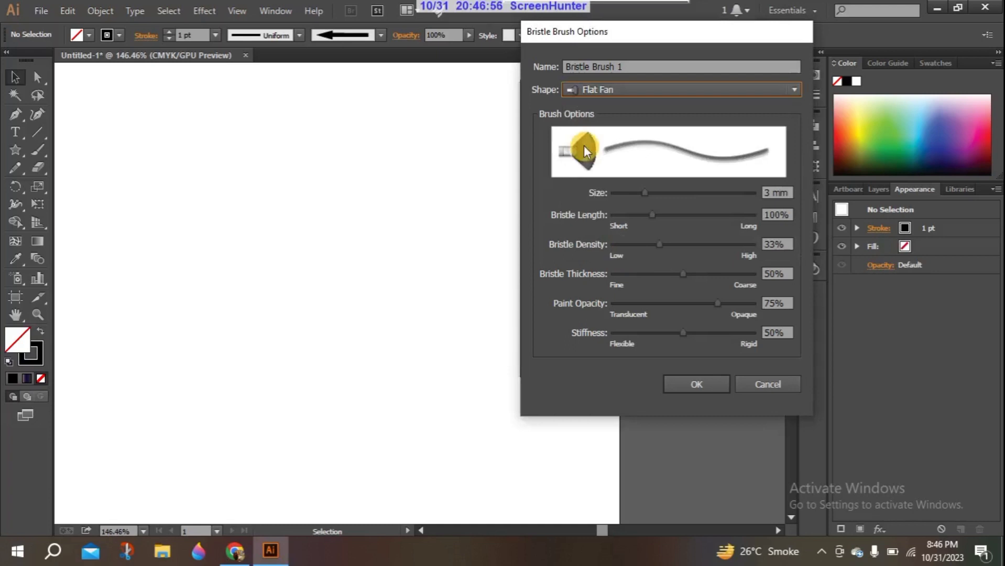
left_click(595, 90)
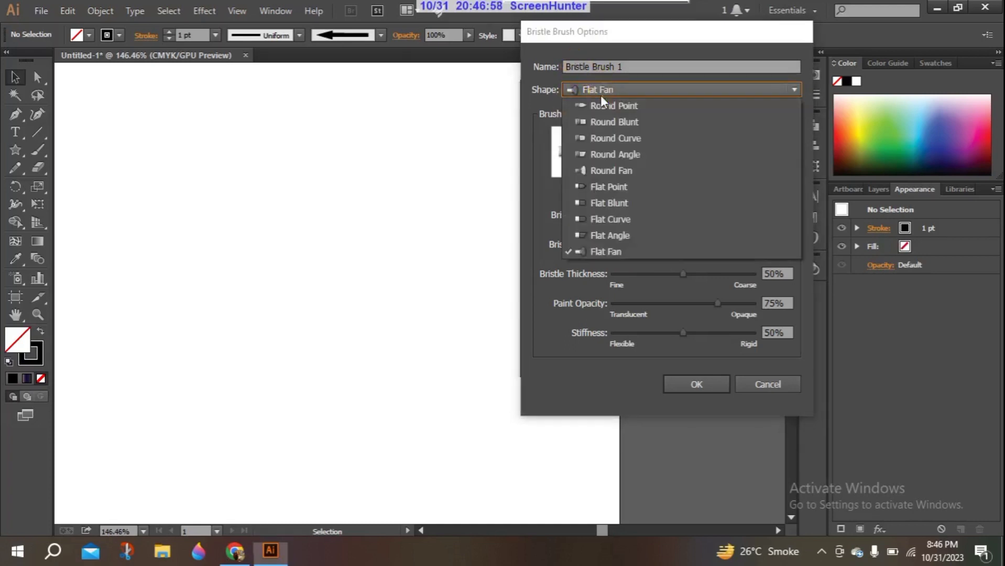
left_click(600, 154)
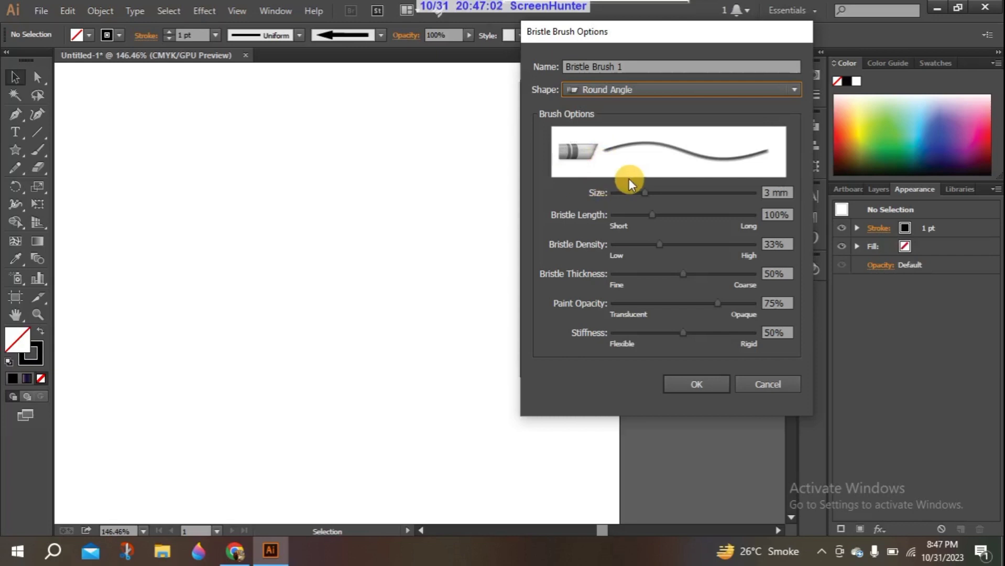
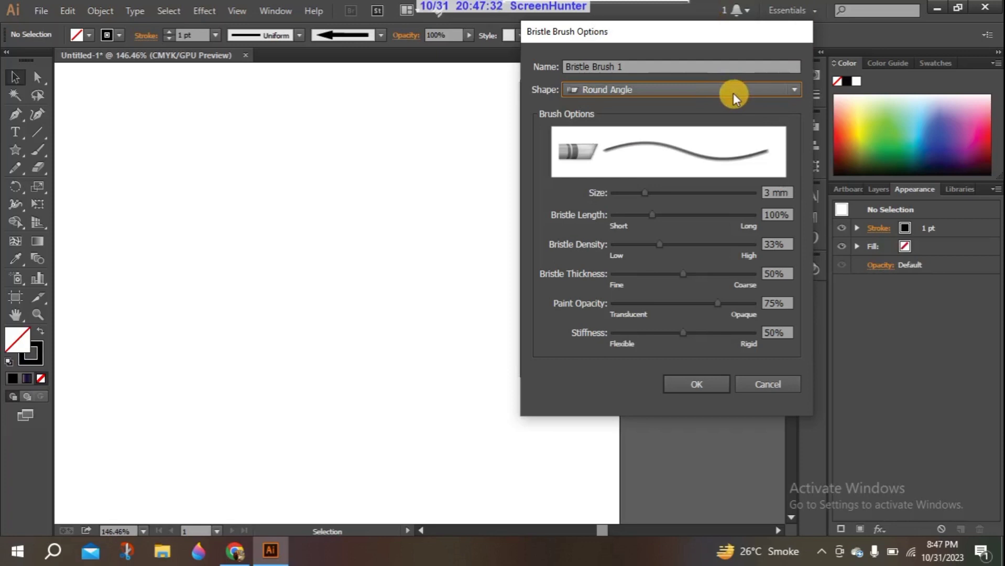
left_click(774, 89)
left_click(776, 89)
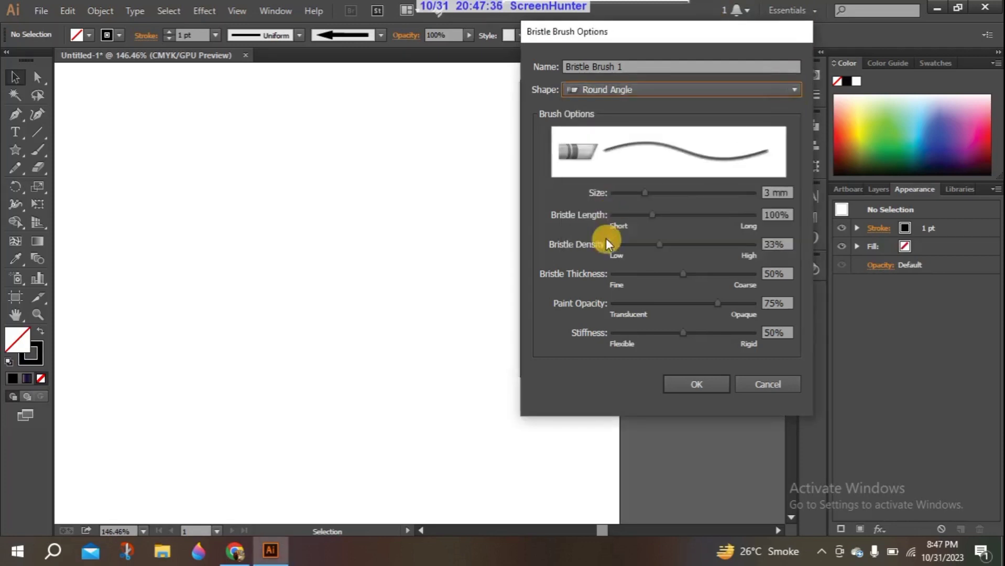
Step: Save the bristle brush with size 3.19 mm, length 89%, density 18%, thickness 41%, paint opacity 49% and stiffness 45%
mouse_move(642, 192)
left_mouse_down()
mouse_move(702, 192)
mouse_move(645, 197)
mouse_move(700, 220)
mouse_move(620, 220)
mouse_move(754, 225)
mouse_move(647, 225)
mouse_move(666, 247)
mouse_move(712, 247)
mouse_move(636, 245)
left_mouse_up()
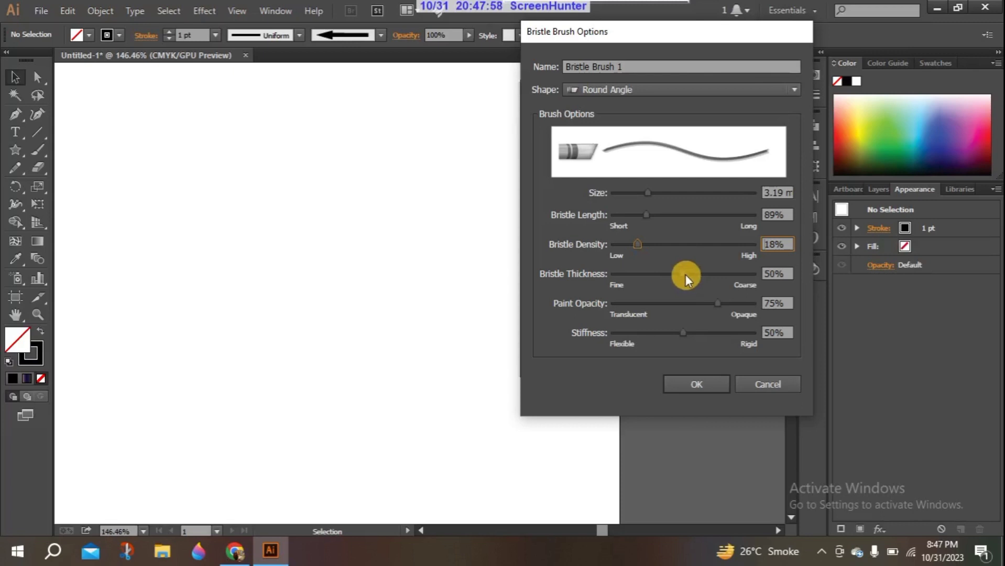
mouse_move(685, 274)
left_mouse_down()
mouse_move(737, 276)
mouse_move(618, 270)
mouse_move(676, 271)
left_mouse_up()
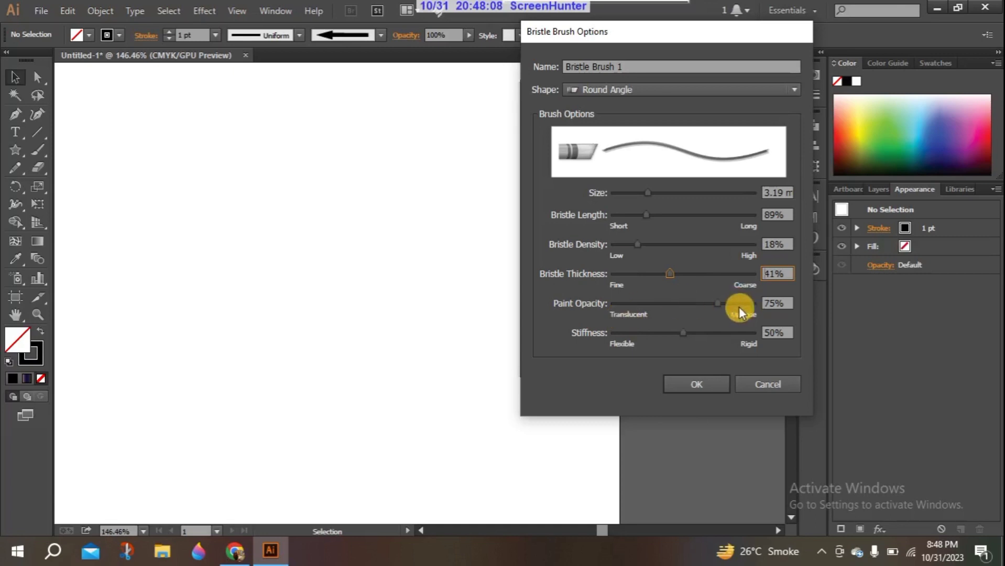
mouse_move(723, 303)
left_mouse_down()
mouse_move(631, 305)
mouse_move(678, 307)
mouse_move(697, 333)
mouse_move(734, 334)
mouse_move(618, 335)
mouse_move(726, 339)
mouse_move(680, 338)
left_mouse_up()
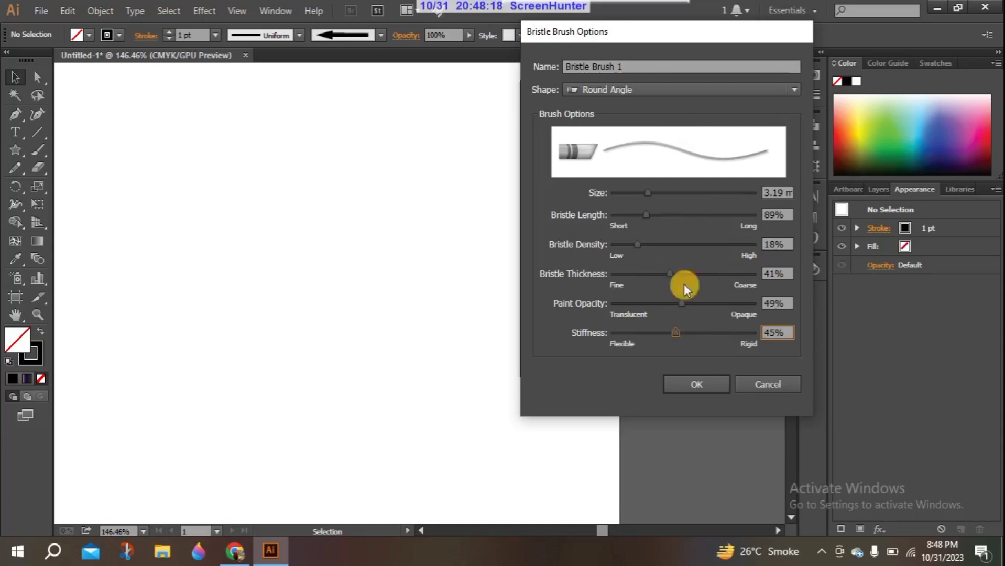
left_click(699, 382)
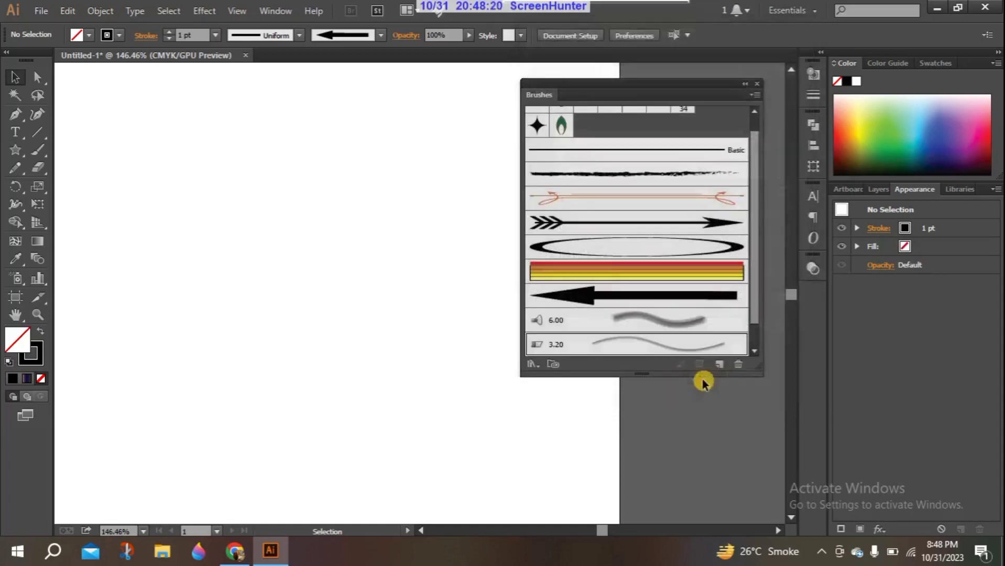
Step: Paint a series of overlapping curved and looping freehand strokes across the artboard with the 6.00 Mop bristle brush
left_click(629, 320)
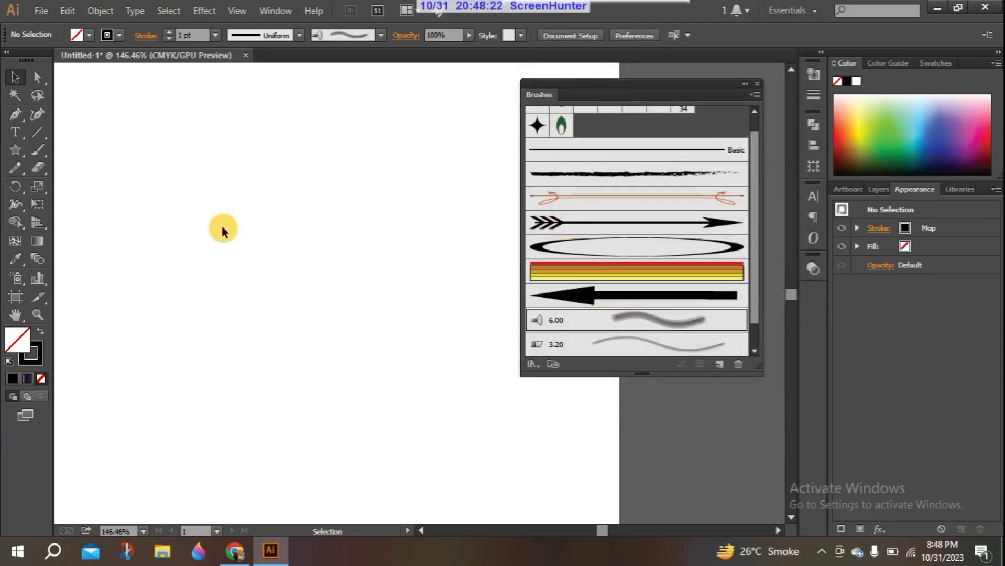
left_click(37, 149)
mouse_move(102, 146)
left_mouse_down()
mouse_move(212, 168)
mouse_move(312, 335)
mouse_move(338, 335)
left_mouse_up()
mouse_move(121, 240)
left_mouse_down()
mouse_move(244, 375)
mouse_move(392, 407)
left_mouse_up()
mouse_move(369, 227)
left_mouse_down()
mouse_move(375, 367)
mouse_move(286, 212)
mouse_move(299, 207)
left_mouse_up()
mouse_move(153, 151)
left_mouse_down()
mouse_move(249, 176)
mouse_move(314, 263)
mouse_move(356, 286)
left_mouse_up()
mouse_move(317, 160)
left_mouse_down()
mouse_move(364, 237)
mouse_move(475, 281)
left_mouse_up()
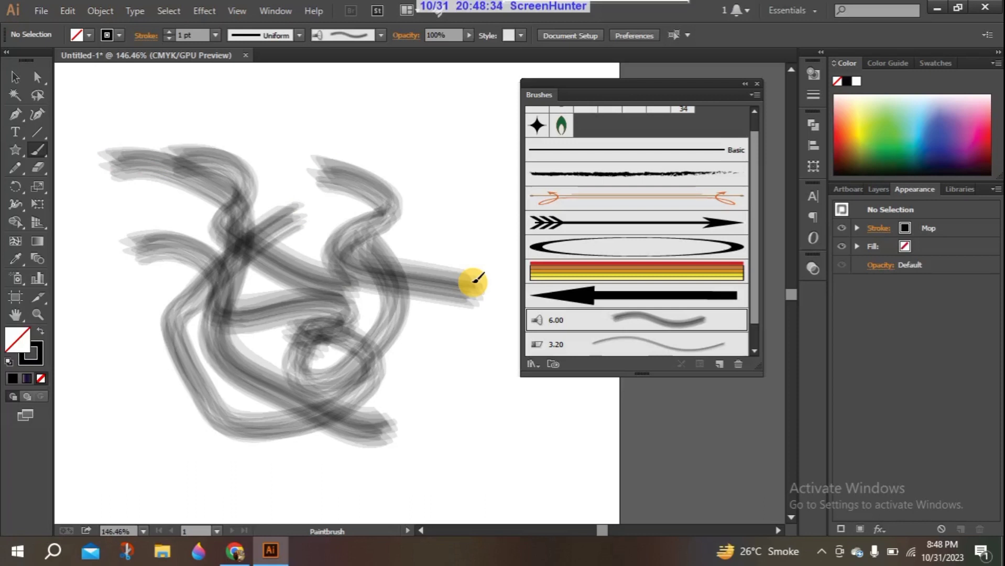
mouse_move(397, 141)
left_mouse_down()
mouse_move(500, 197)
mouse_move(527, 331)
mouse_move(502, 371)
left_mouse_up()
mouse_move(273, 244)
left_mouse_down()
mouse_move(273, 200)
mouse_move(256, 274)
mouse_move(404, 228)
mouse_move(506, 155)
left_mouse_up()
mouse_move(248, 120)
left_mouse_down()
mouse_move(415, 89)
mouse_move(435, 104)
left_mouse_up()
left_click_drag(272, 142, 414, 131)
mouse_move(220, 189)
left_mouse_down()
mouse_move(409, 153)
mouse_move(414, 162)
left_mouse_up()
left_click_drag(230, 247, 430, 211)
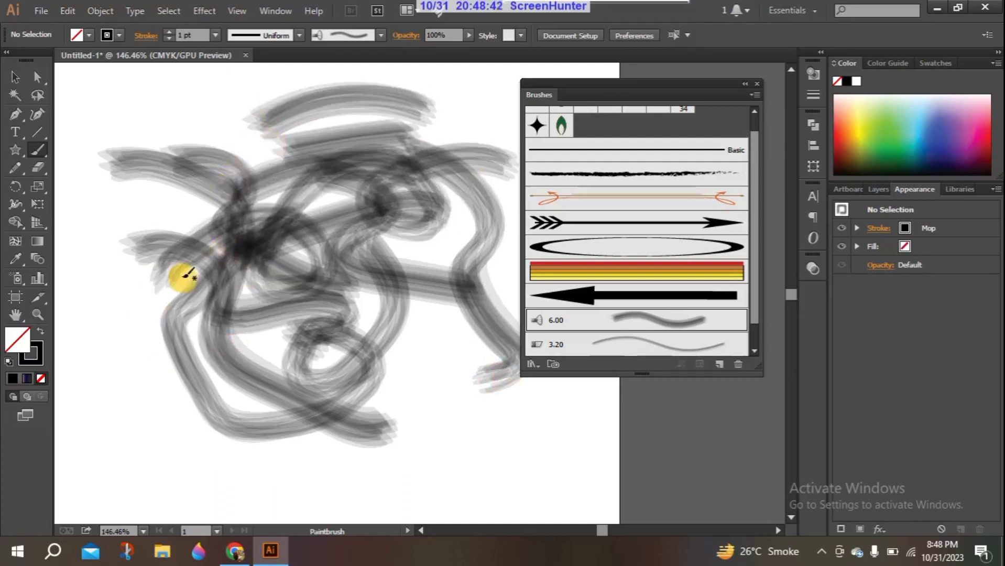
left_click_drag(206, 268, 420, 212)
Step: Select all the painted bristle strokes on the artboard and delete them
left_click(12, 78)
left_click_drag(115, 84, 538, 410)
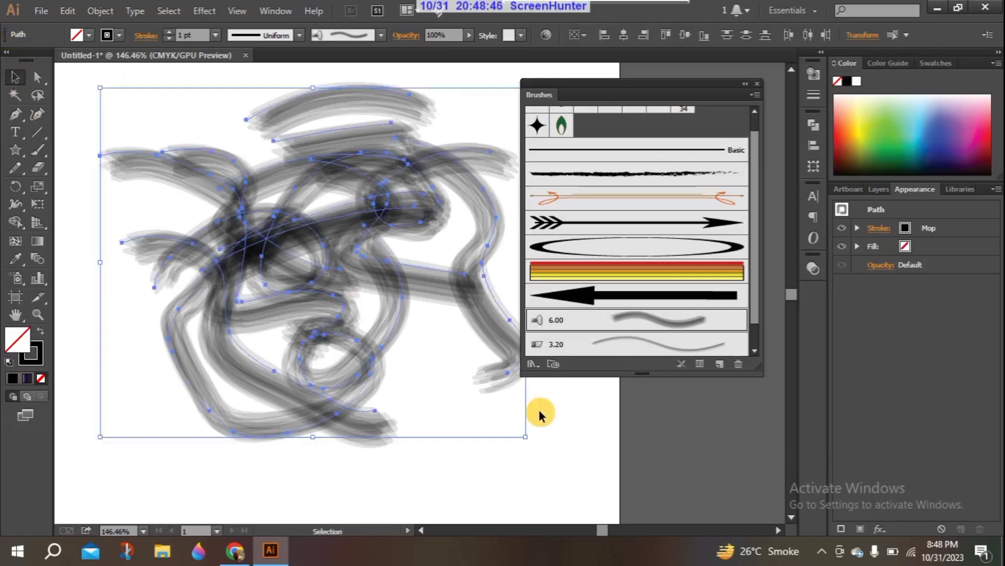
key("Delete")
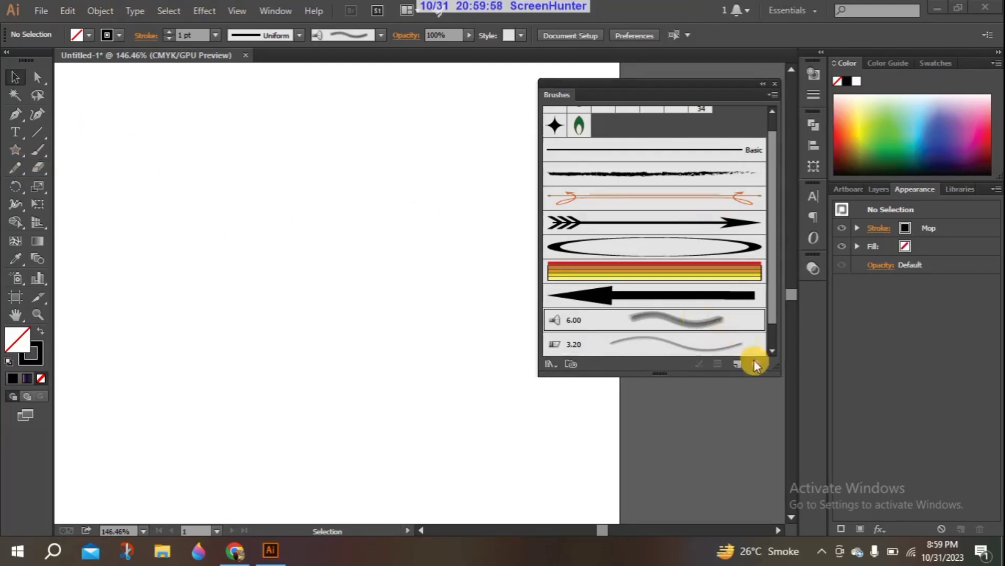
left_click(738, 365)
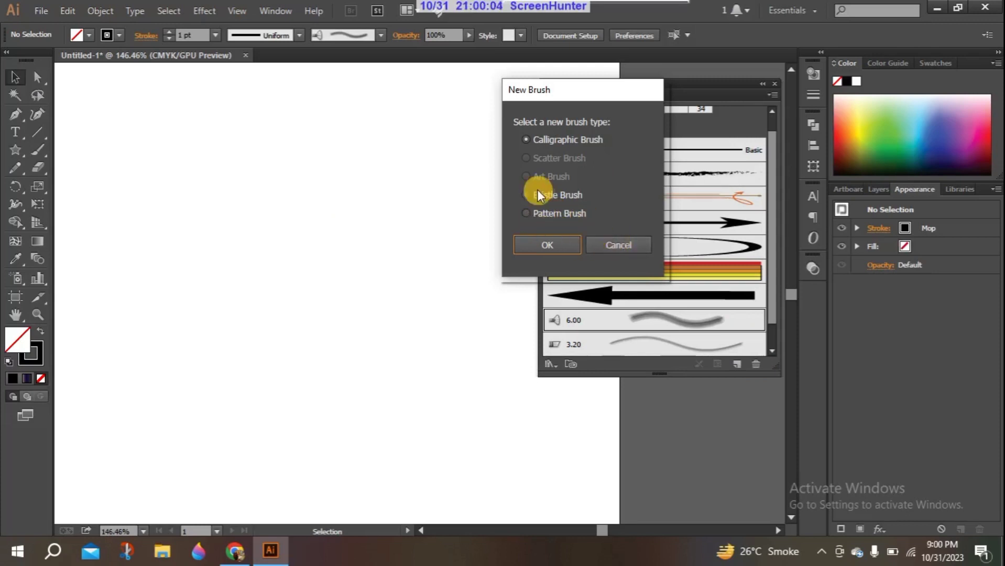
left_click(551, 211)
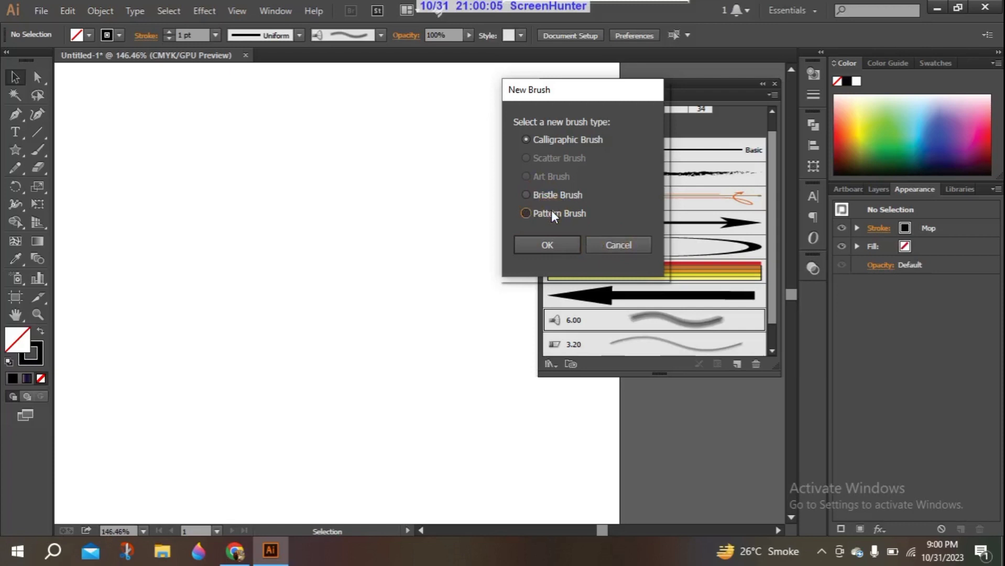
left_click(633, 242)
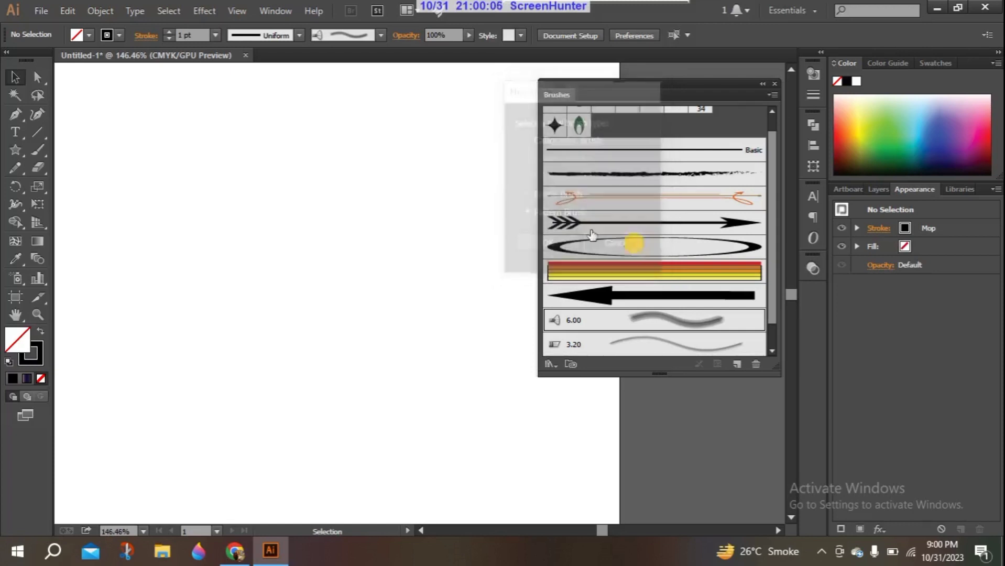
Step: Draw an unfilled five-pointed star with an outer radius of about 52 pt in the upper part of the artboard
left_click(21, 150)
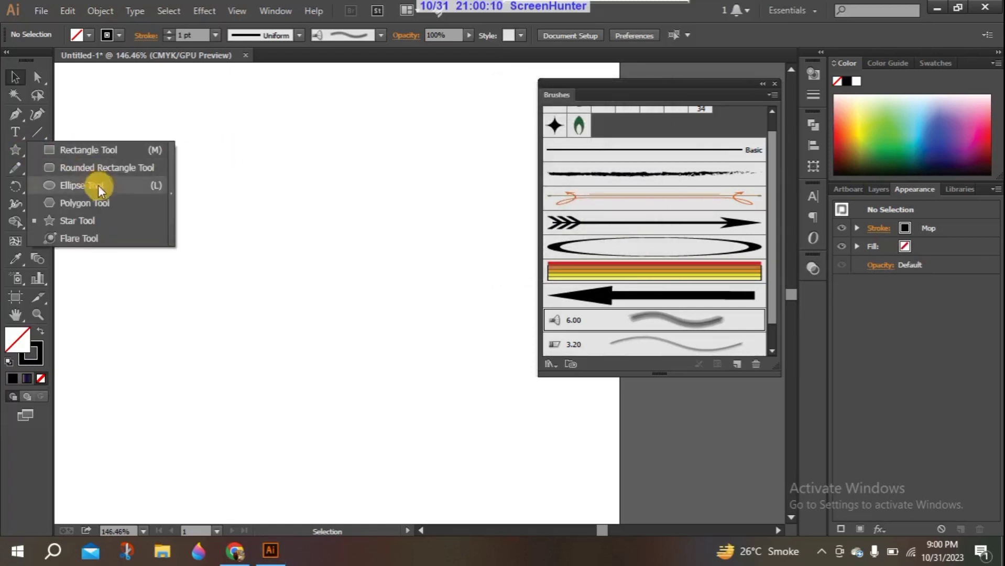
left_click(81, 219)
left_click_drag(237, 156, 253, 209)
key("Up")
key("Up")
left_click(61, 84)
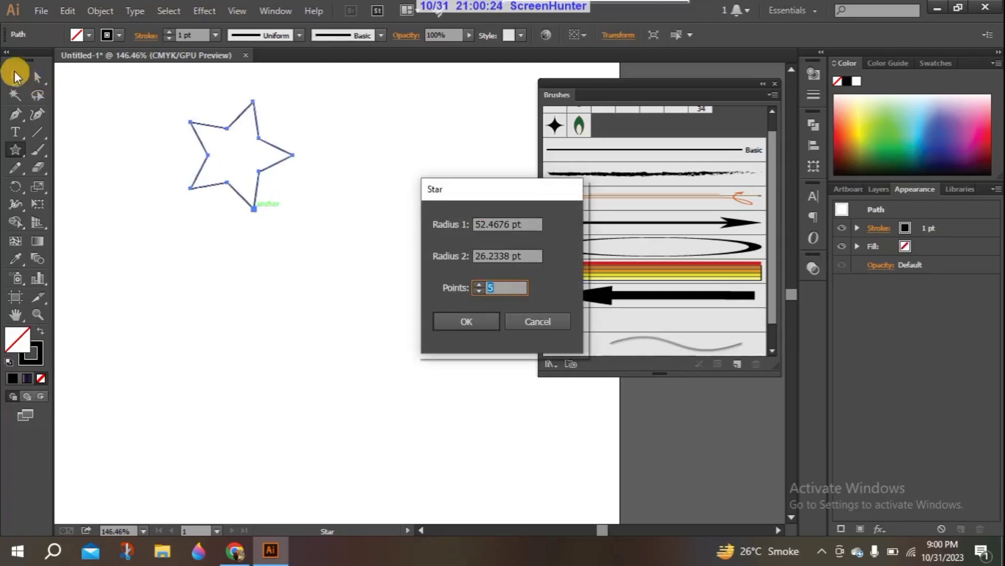
left_click(534, 326)
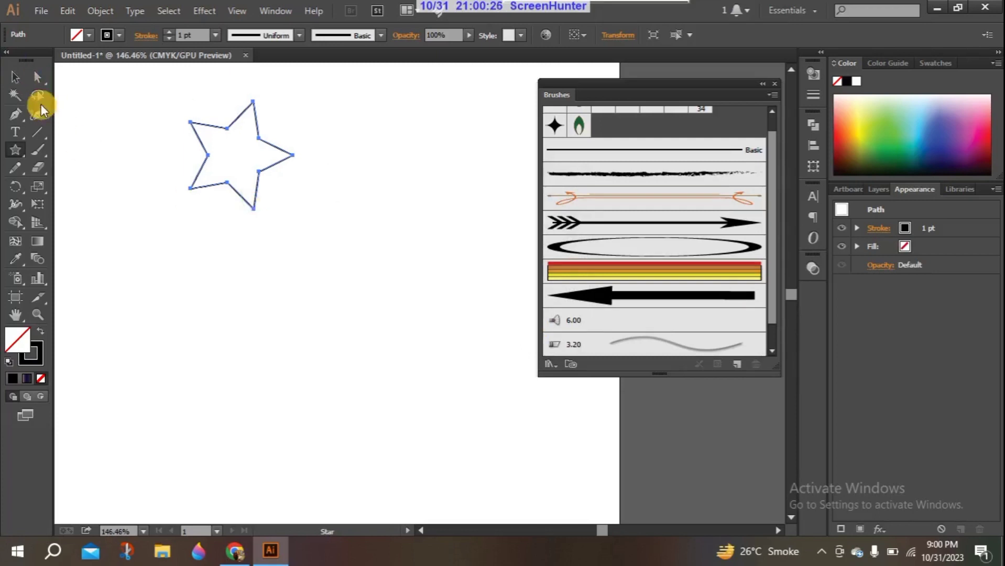
Step: Swap the star's fill and stroke to make it solid black, and rotate it upright and scale it down to a small size
left_click(16, 77)
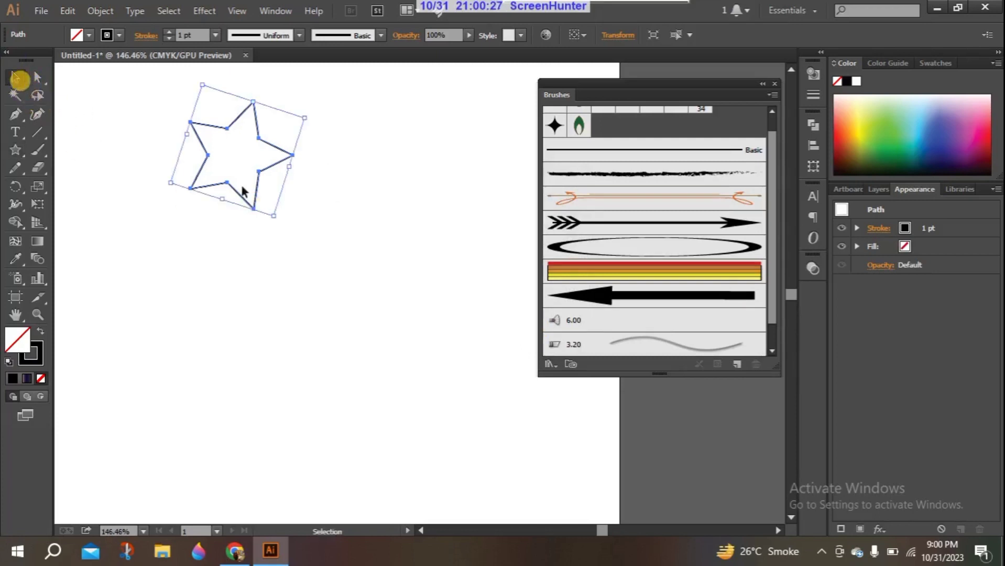
left_click(40, 331)
left_click_drag(275, 222, 293, 202)
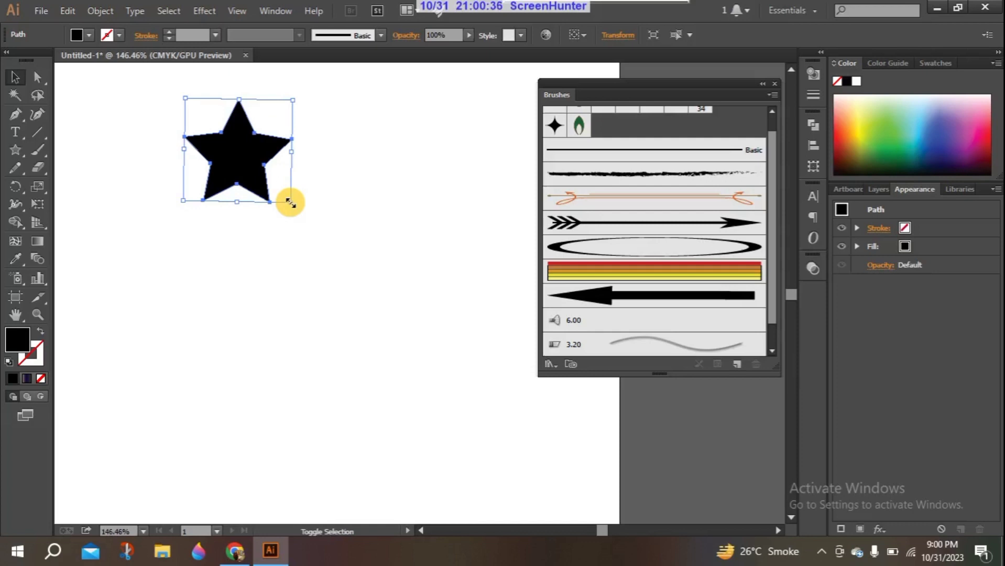
left_click_drag(290, 202, 263, 169)
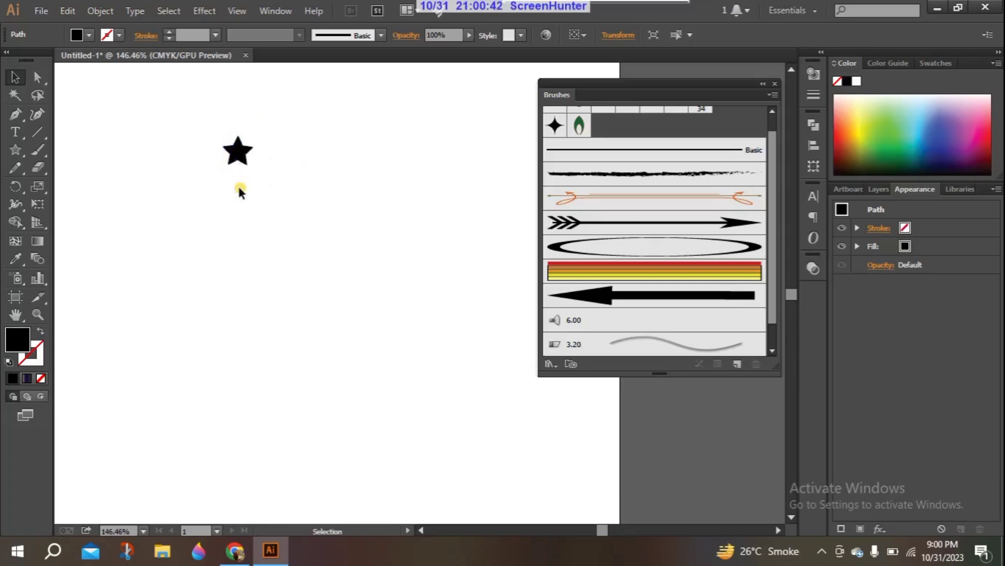
Step: Create a pattern brush from the small black star with fixed 100% scale, 0% spacing and the Stretch to fit option
left_click(240, 191)
left_click(237, 167)
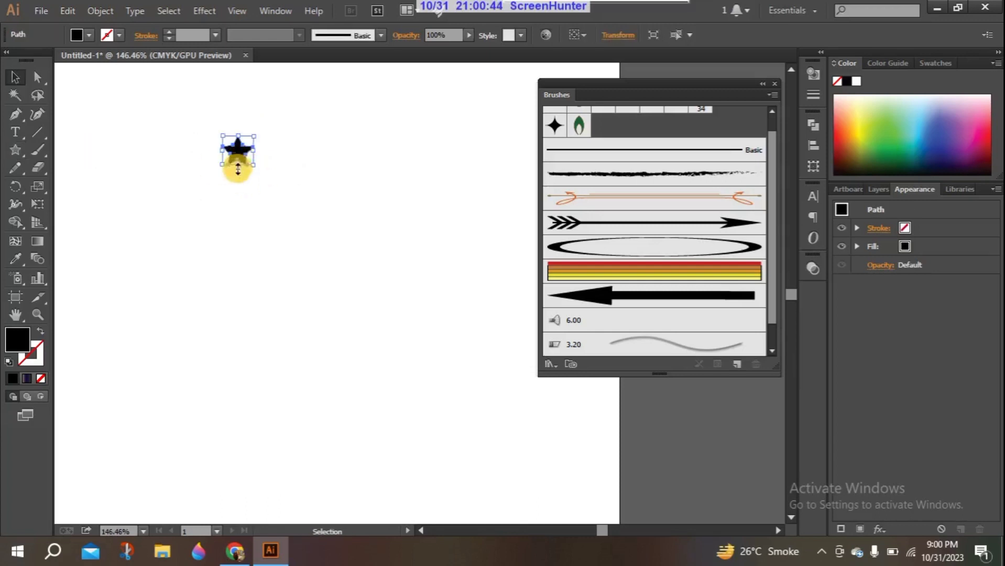
mouse_move(238, 159)
left_mouse_down()
mouse_move(520, 269)
mouse_move(540, 327)
mouse_move(565, 326)
left_mouse_up()
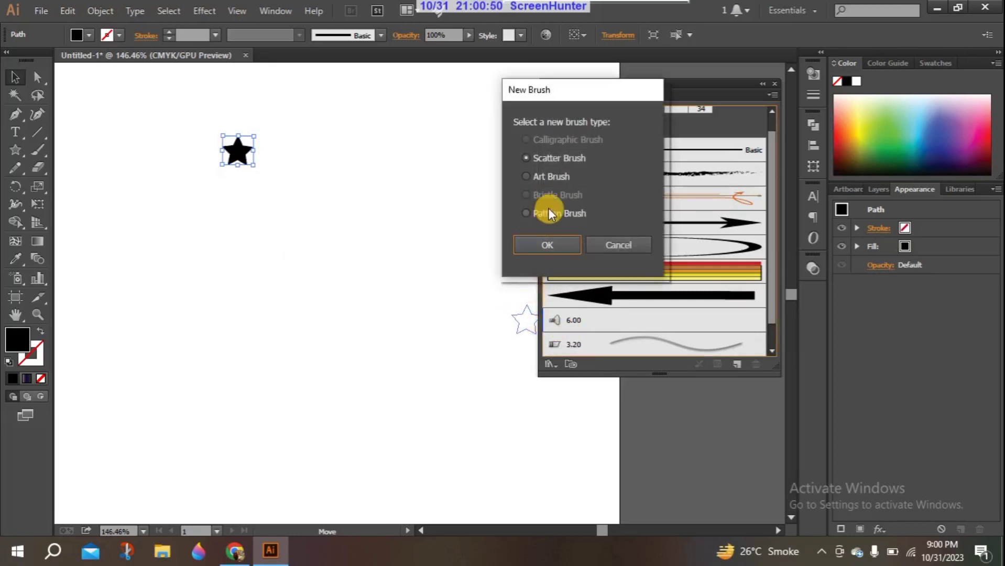
left_click(549, 212)
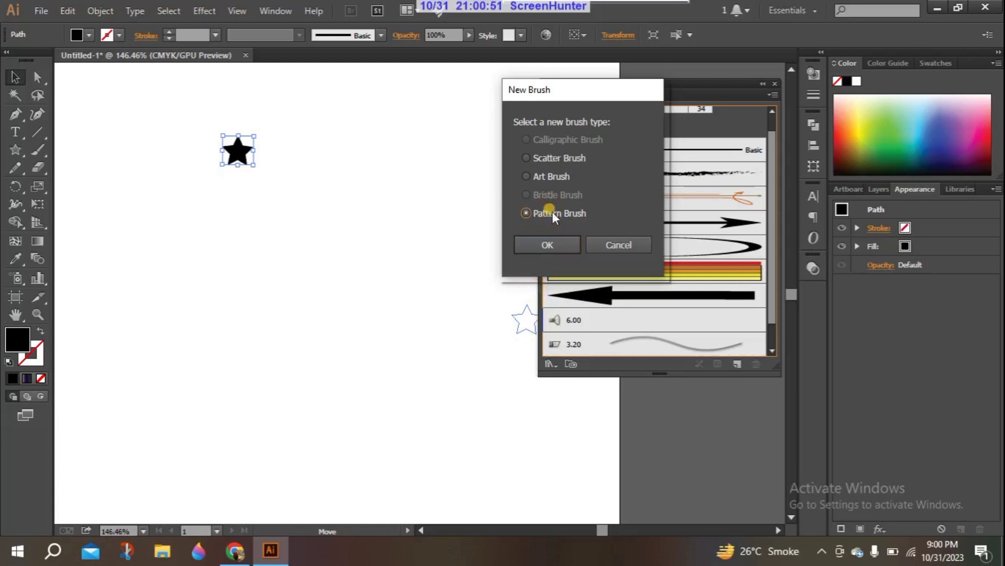
left_click(560, 241)
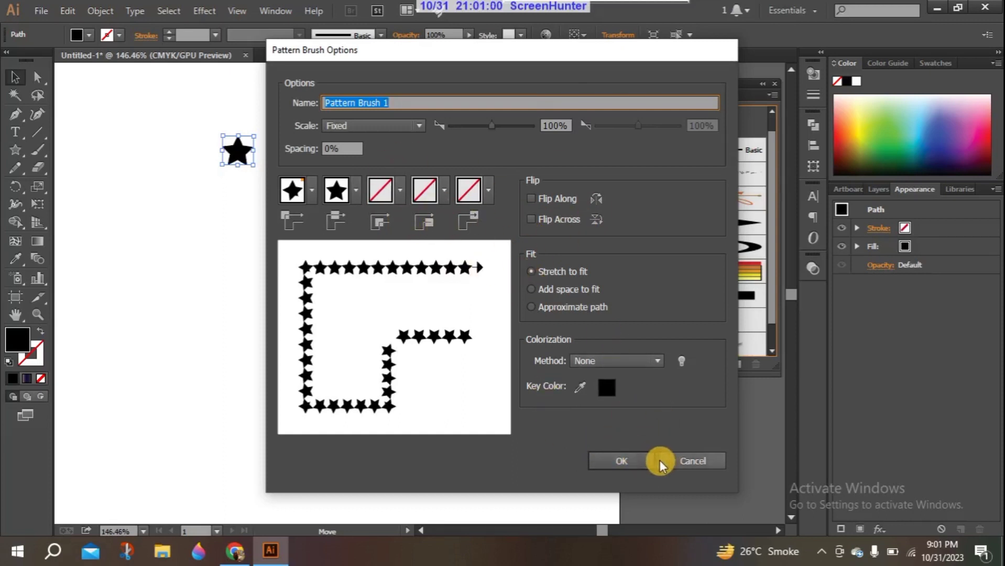
left_click(644, 460)
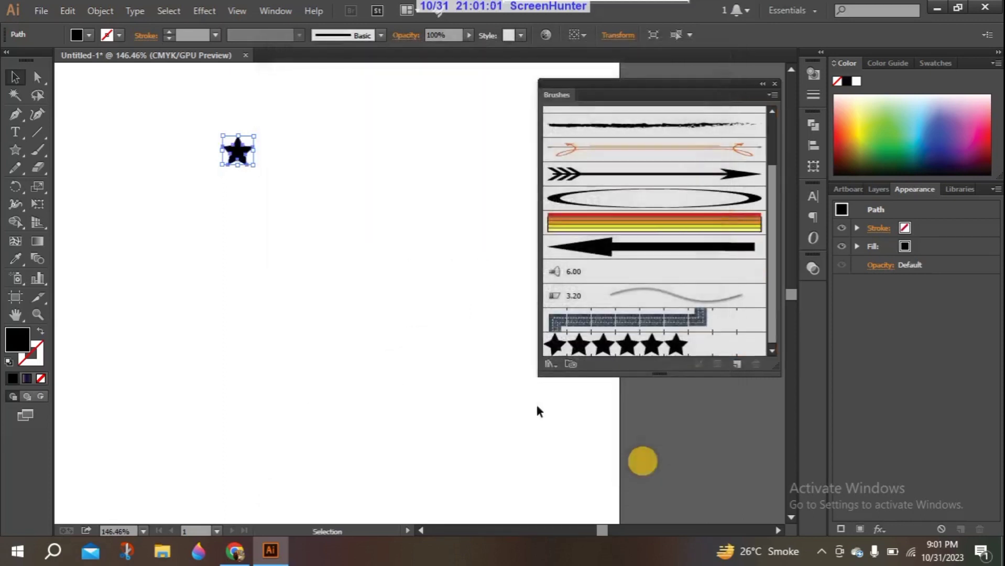
Step: Paint two freehand strokes, one wavy and one looping, across the artboard with the star pattern brush
left_click(33, 154)
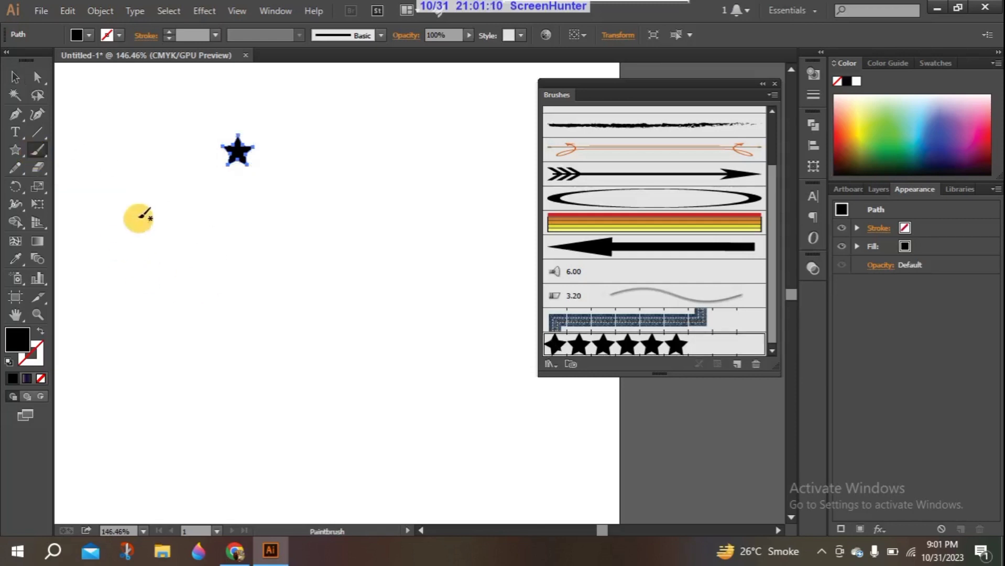
mouse_move(163, 309)
left_mouse_down()
mouse_move(138, 254)
mouse_move(260, 243)
mouse_move(321, 187)
left_mouse_up()
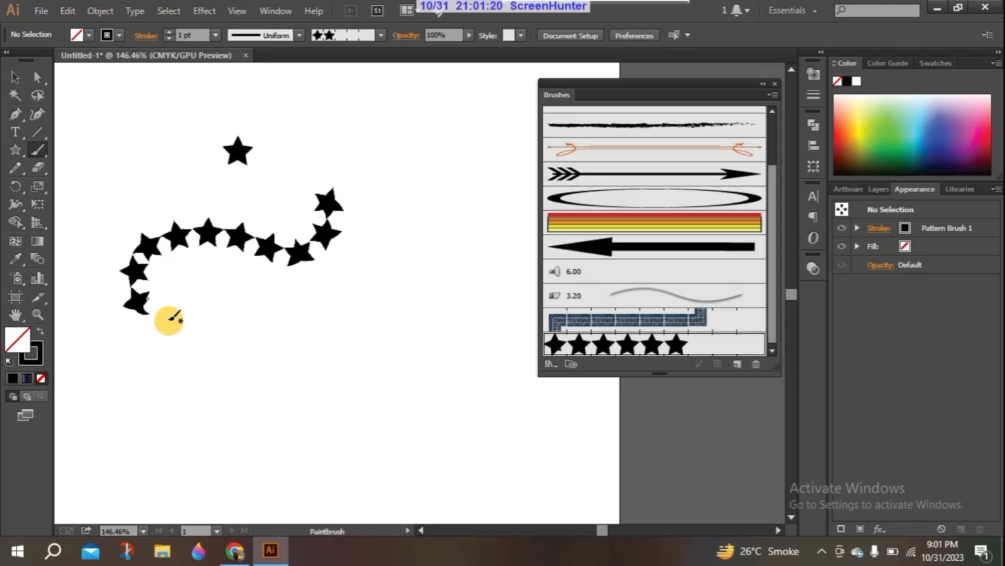
mouse_move(247, 349)
left_mouse_down()
mouse_move(218, 353)
mouse_move(268, 287)
mouse_move(445, 269)
mouse_move(423, 235)
mouse_move(406, 370)
mouse_move(383, 387)
mouse_move(446, 428)
left_mouse_up()
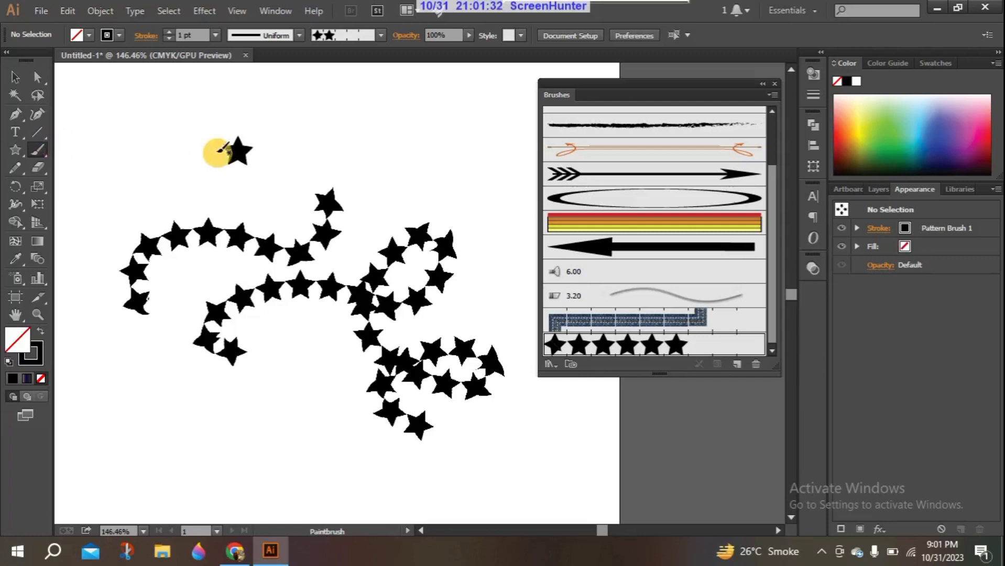
Step: Move the single star slightly down and paint two more overlapping looping strokes with the star pattern brush
left_click(18, 81)
left_click_drag(234, 154, 244, 185)
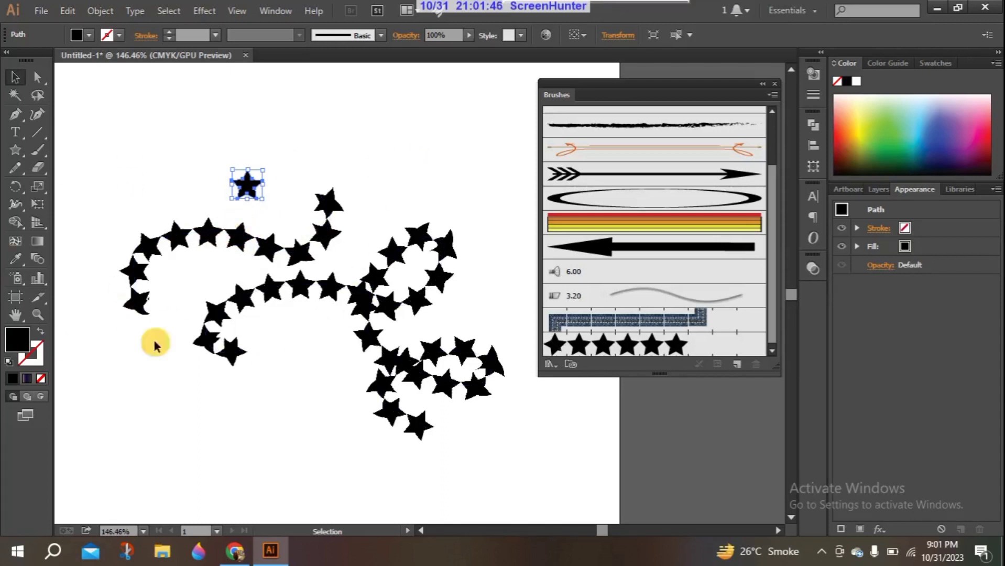
left_click(35, 150)
mouse_move(202, 253)
left_mouse_down()
mouse_move(262, 246)
mouse_move(361, 141)
mouse_move(242, 208)
mouse_move(366, 240)
mouse_move(289, 316)
left_mouse_up()
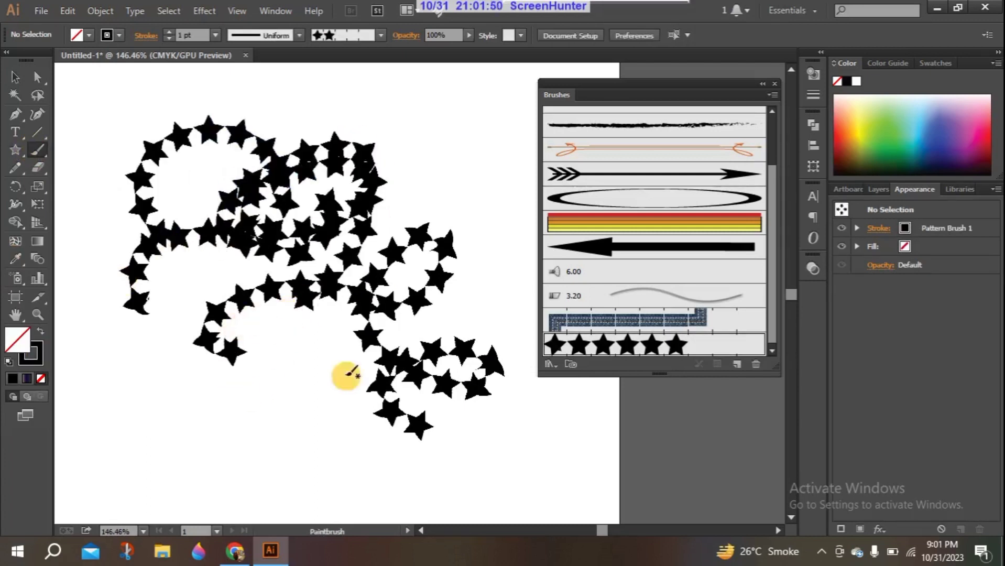
mouse_move(145, 429)
left_mouse_down()
mouse_move(316, 405)
mouse_move(417, 410)
mouse_move(330, 394)
mouse_move(231, 496)
left_mouse_up()
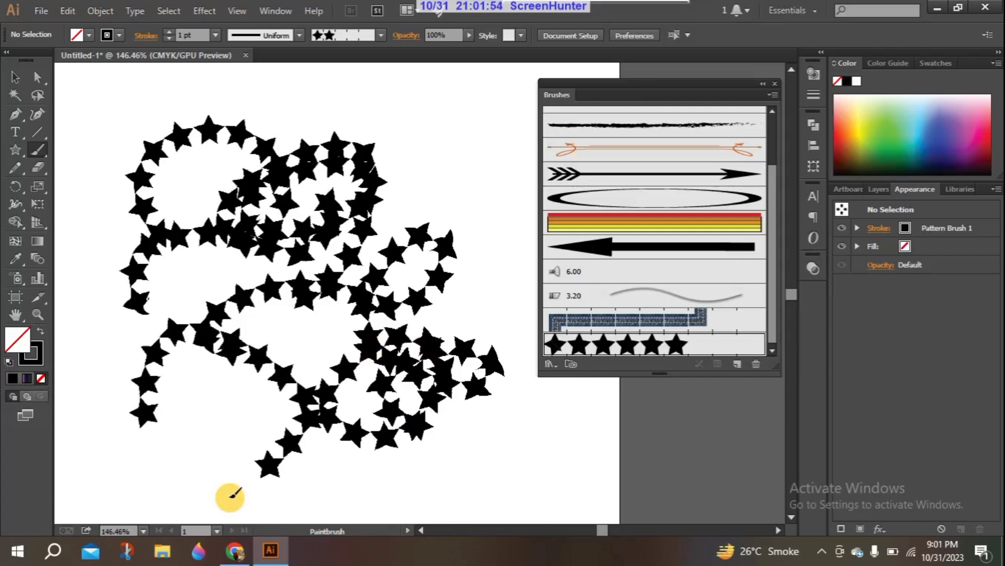
Step: Select the single star and all the painted star strokes on the artboard and delete them
left_click(15, 77)
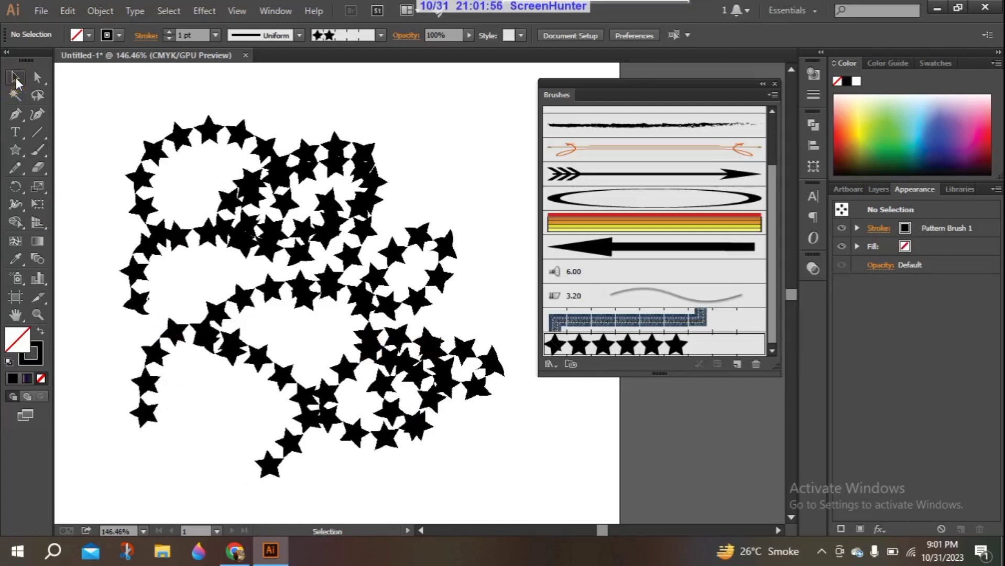
mouse_move(77, 93)
left_mouse_down()
mouse_move(433, 337)
mouse_move(504, 417)
left_mouse_up()
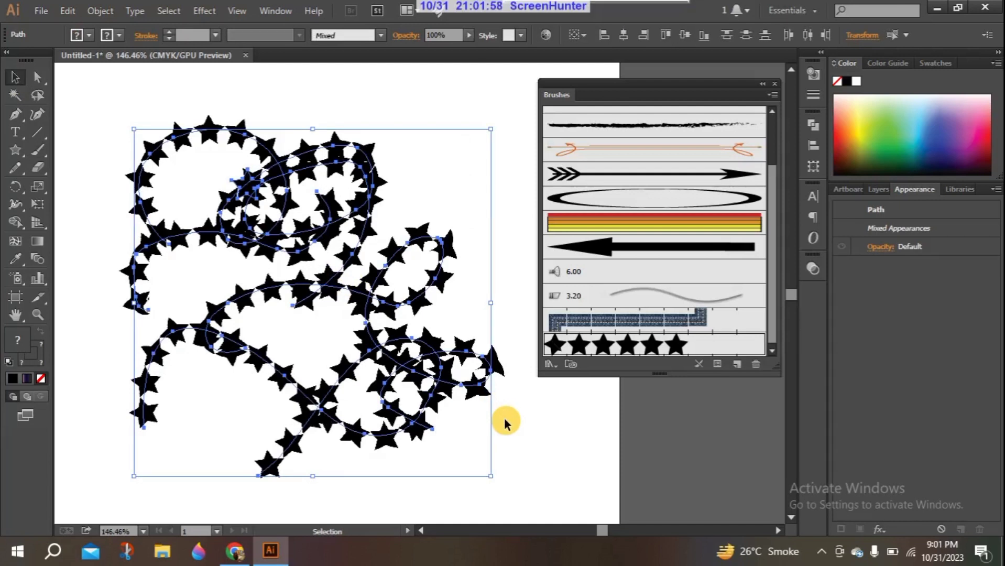
key("Delete")
Step: Draw a rectangle about 219 by 201 pt and apply the star pattern brush to its outline
left_click_drag(10, 149, 357, 375)
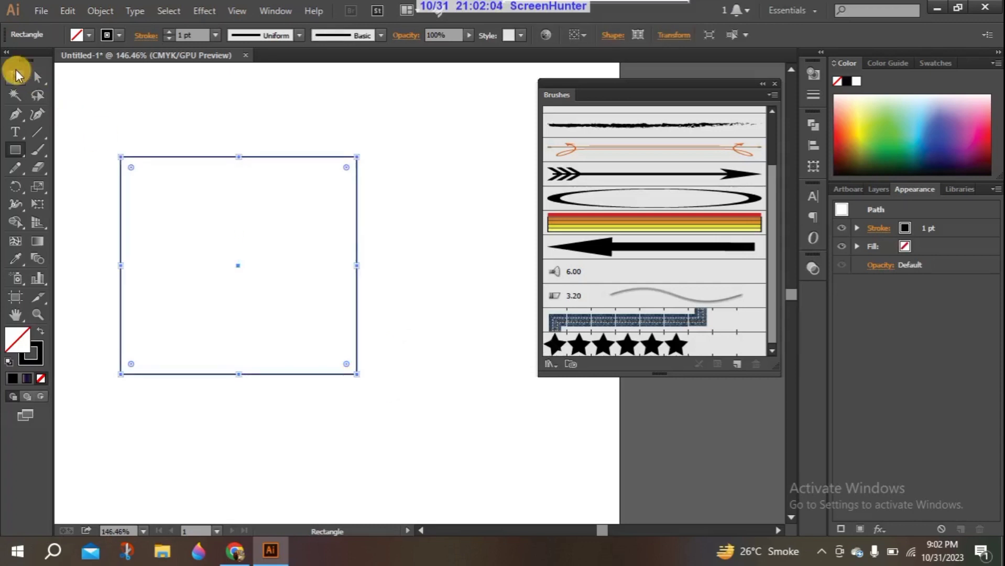
left_click(15, 75)
left_click(284, 156)
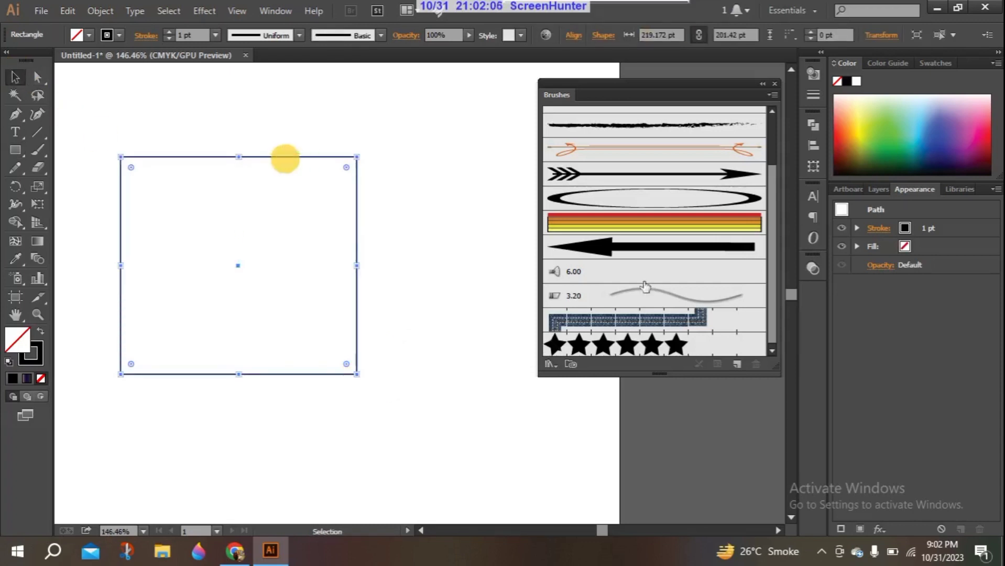
left_click(605, 343)
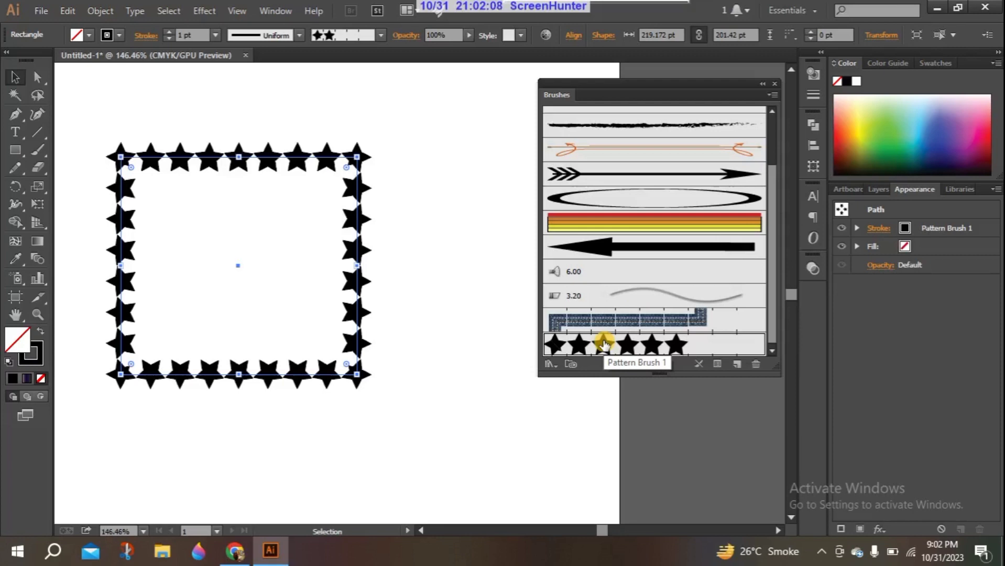
left_click(422, 287)
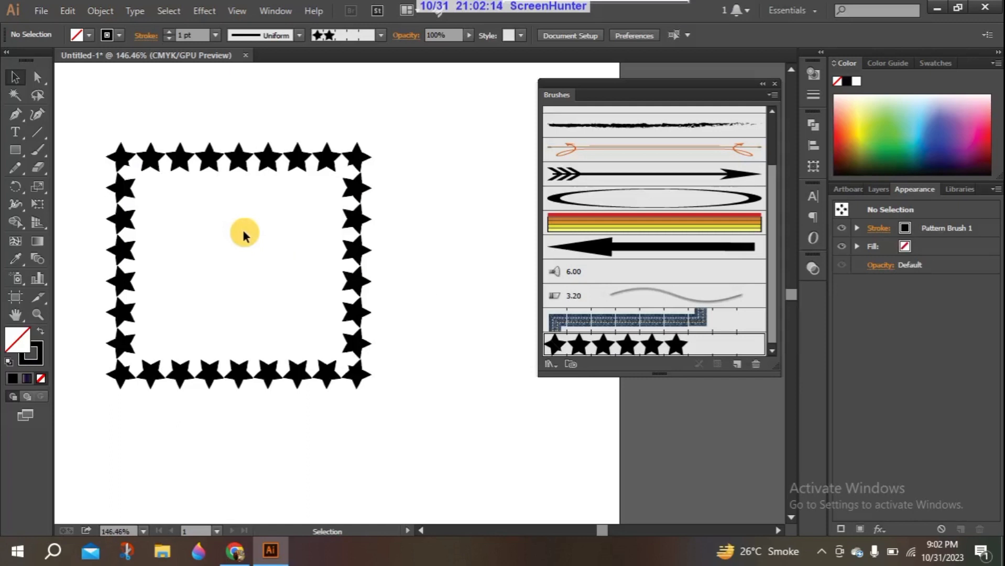
Step: Replace the star-bordered rectangle with a thin horizontal bar about 208 by 13 pt, filled black without a stroke
left_click_drag(89, 106, 291, 294)
key("Delete")
left_click(15, 150)
mouse_move(150, 164)
left_mouse_down()
mouse_move(241, 201)
mouse_move(338, 194)
mouse_move(374, 176)
left_mouse_up()
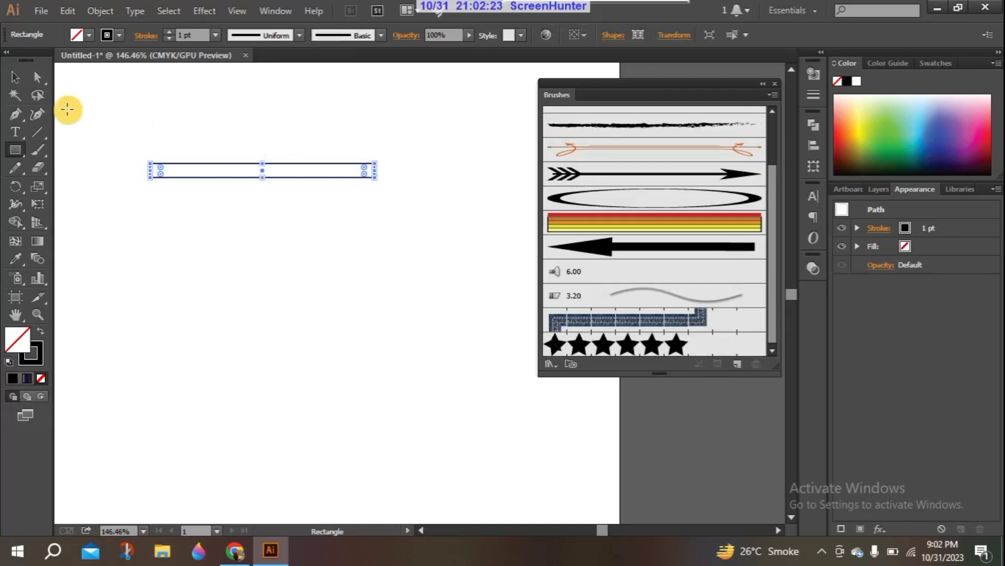
left_click(15, 77)
left_click(42, 334)
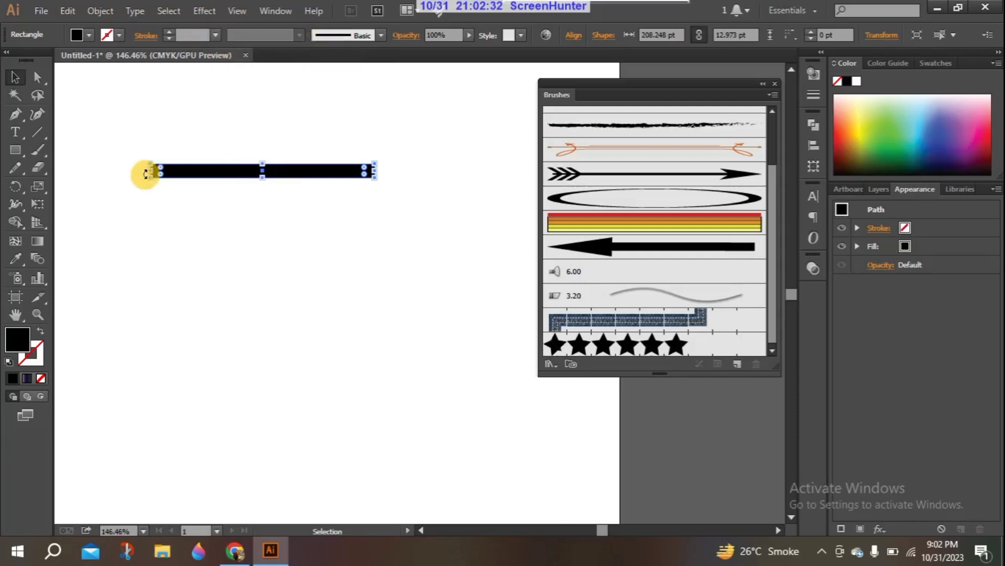
left_click(143, 146)
left_click(162, 170)
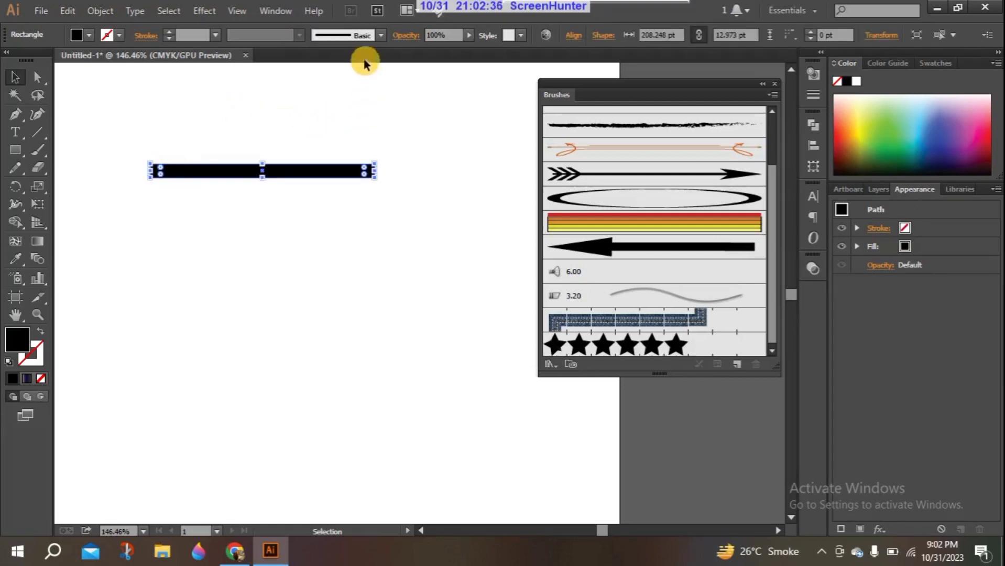
left_click(377, 40)
left_click(377, 40)
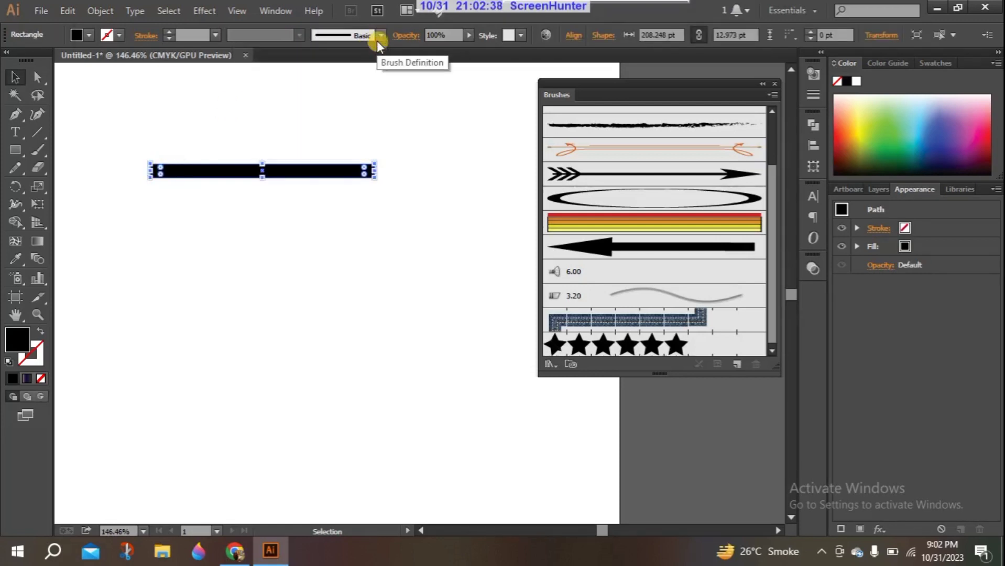
Step: Draw a tall, narrow black ellipse below the horizontal bar
left_click(16, 153)
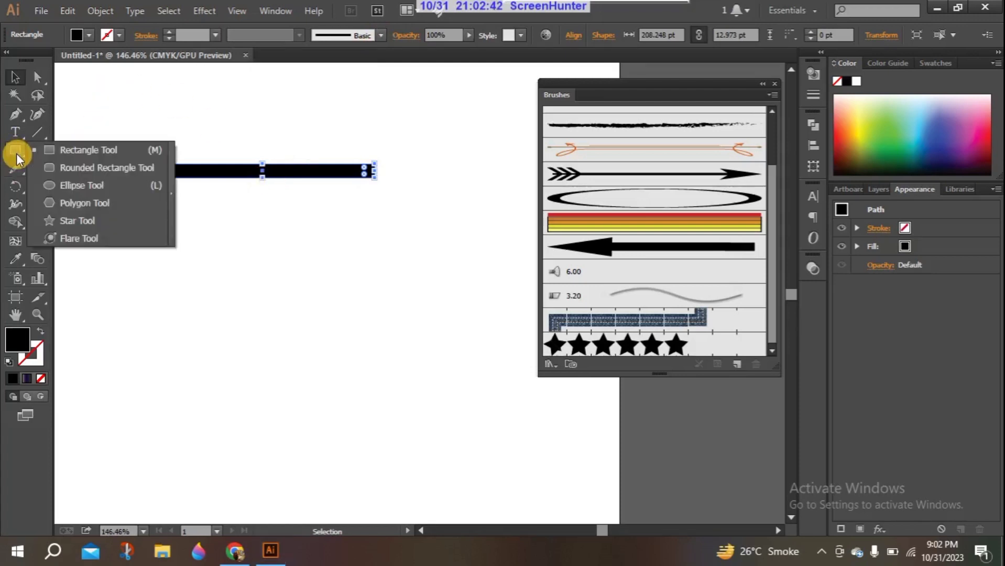
left_click(81, 186)
left_click_drag(226, 273, 264, 366)
Step: Try removing the ellipse's top anchor point with the Pen tool, and undo the removal
left_click(19, 118)
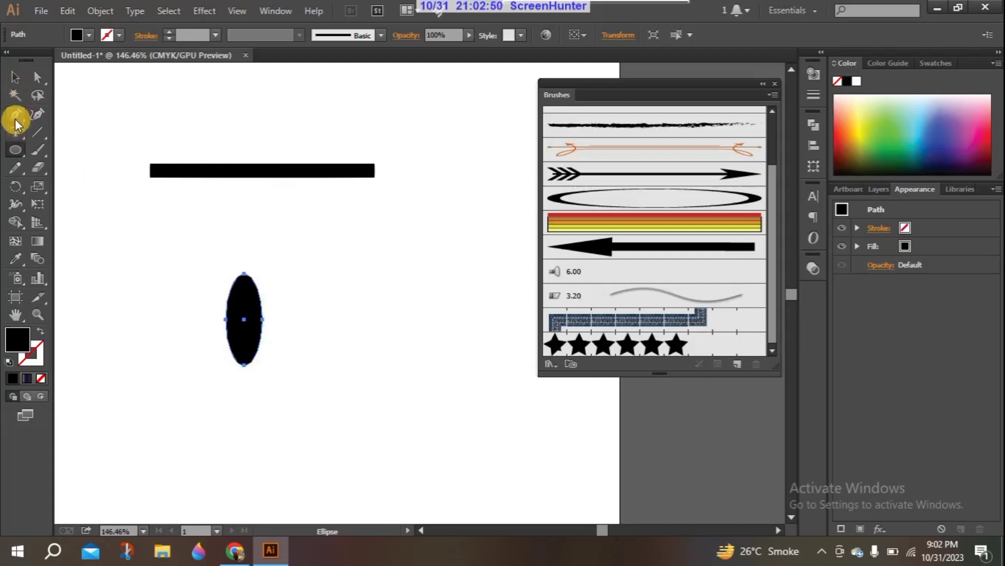
left_click(248, 278)
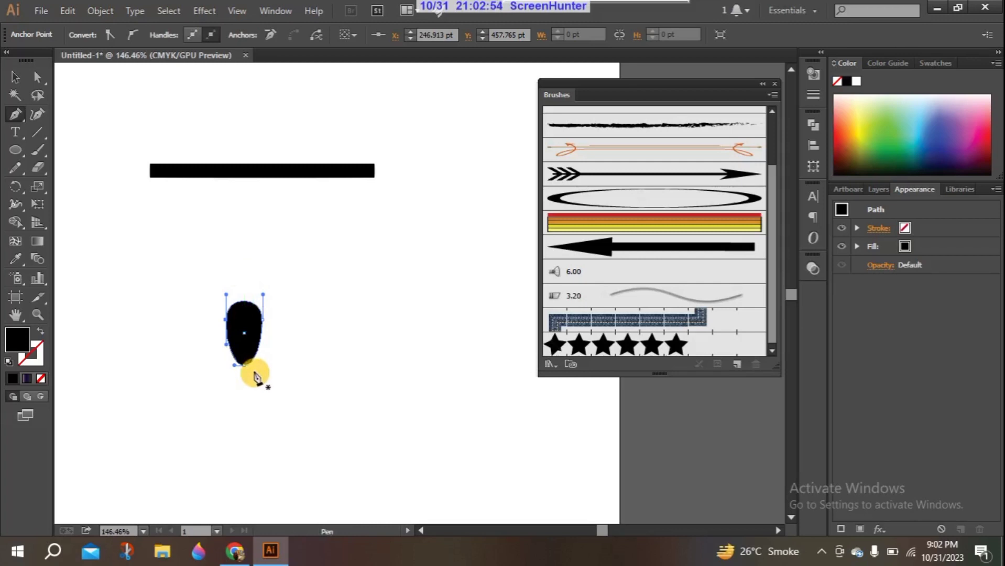
key("ctrl+z")
left_click(15, 77)
left_click(157, 244)
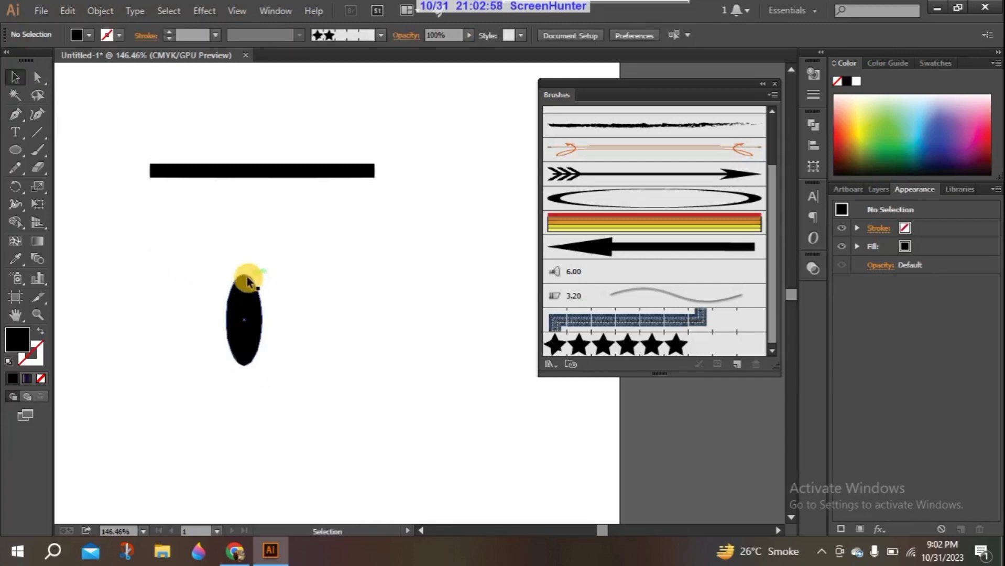
left_click(242, 275)
left_click(116, 247)
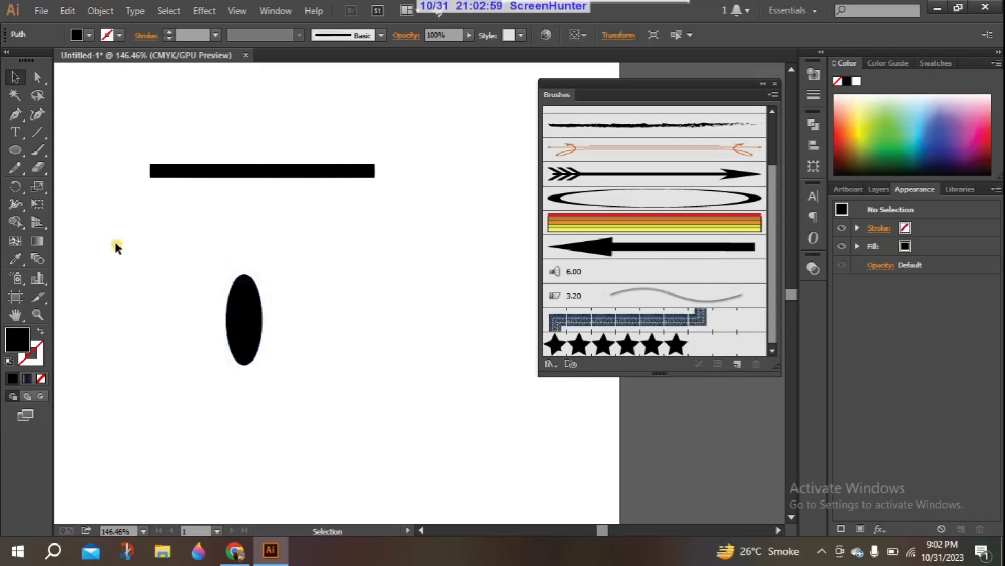
Step: Remove the top anchor point of the tall ellipse with the Pen tool
left_click(44, 79)
left_click(245, 276)
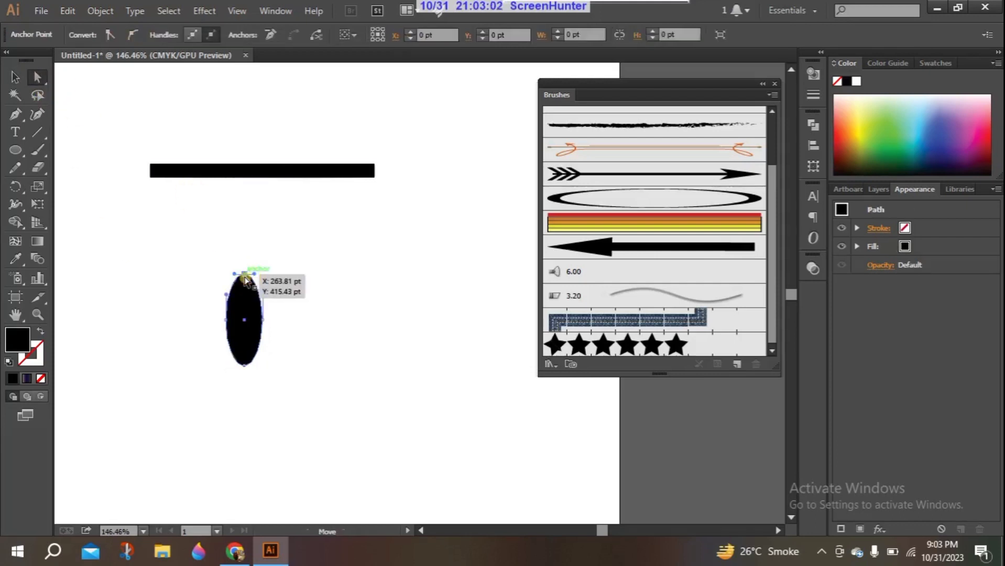
left_click(13, 120)
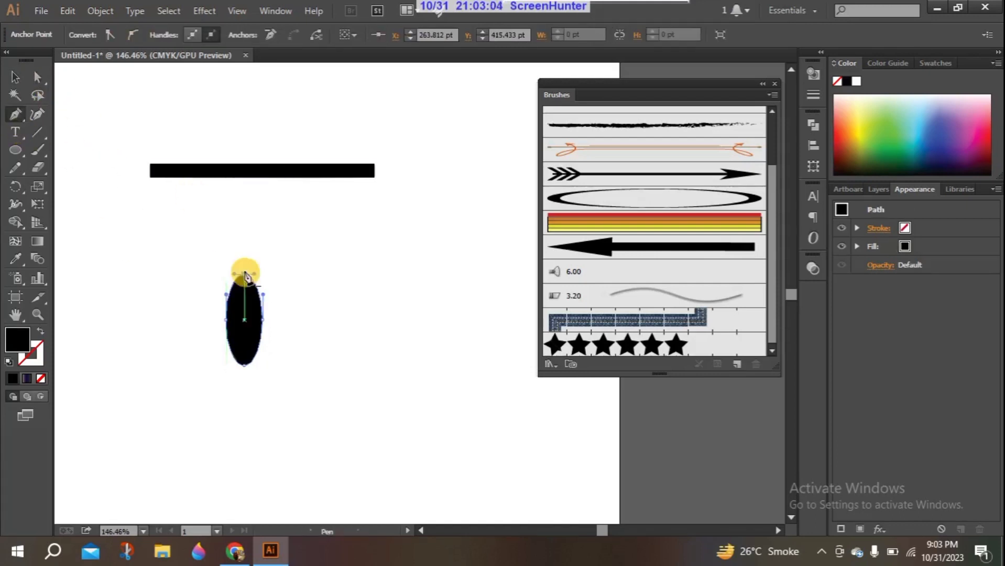
left_click(245, 277)
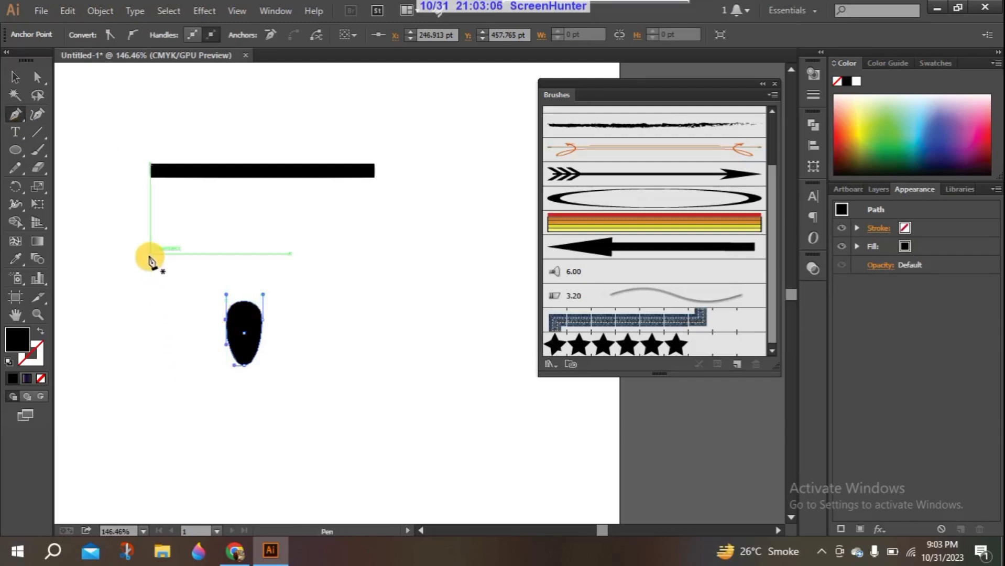
Step: Delete the altered ellipse and draw a roughly circular black ellipse below the bar's left end
left_click(14, 77)
left_click_drag(212, 271, 341, 440)
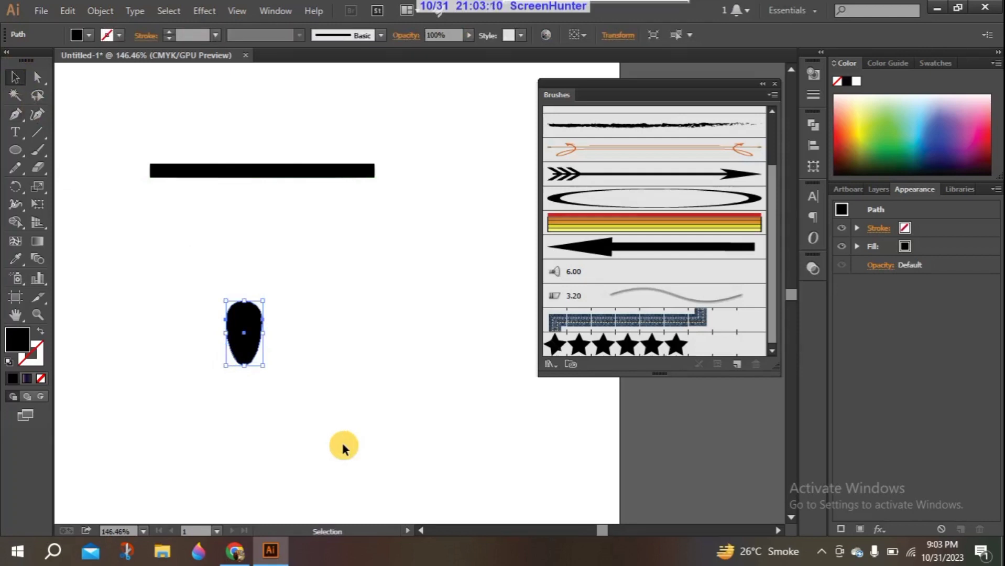
key("Delete")
left_click_drag(17, 154, 90, 186)
left_click_drag(115, 241, 171, 296)
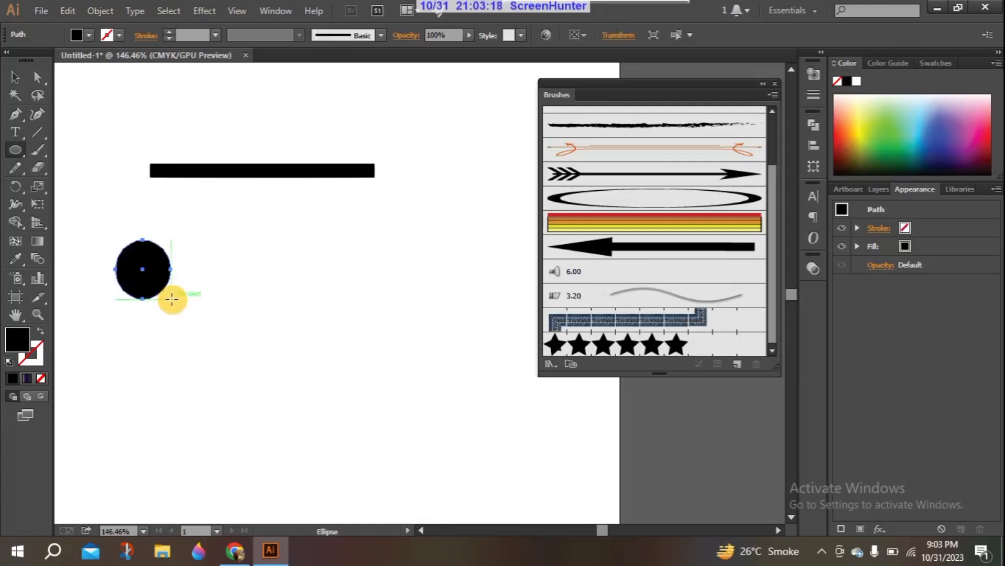
Step: Duplicate the circle half a width to the right and intersect the two overlapping circles into a leaf shape
left_click(15, 77)
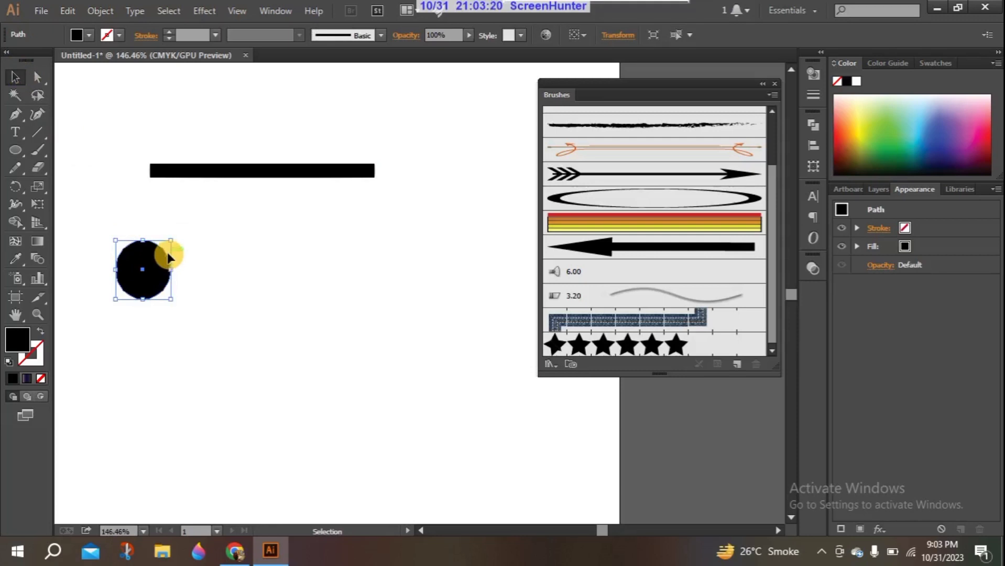
left_click_drag(171, 257, 198, 261)
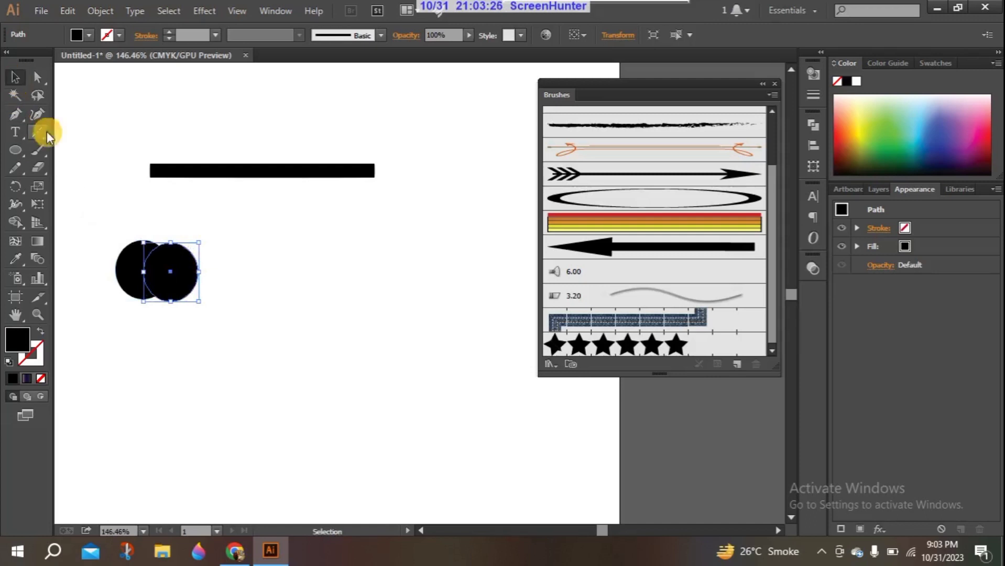
left_click_drag(96, 217, 208, 296)
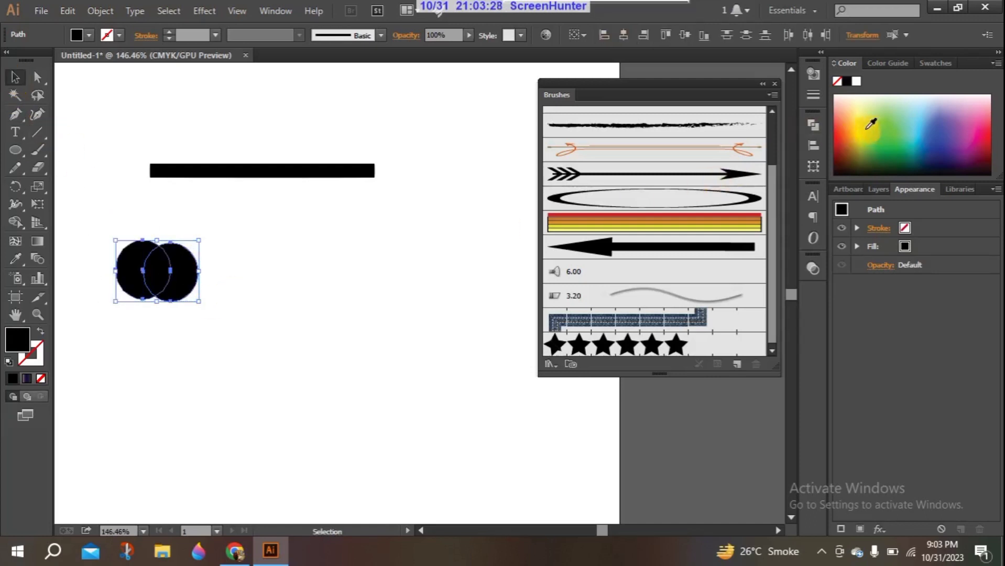
left_click(813, 130)
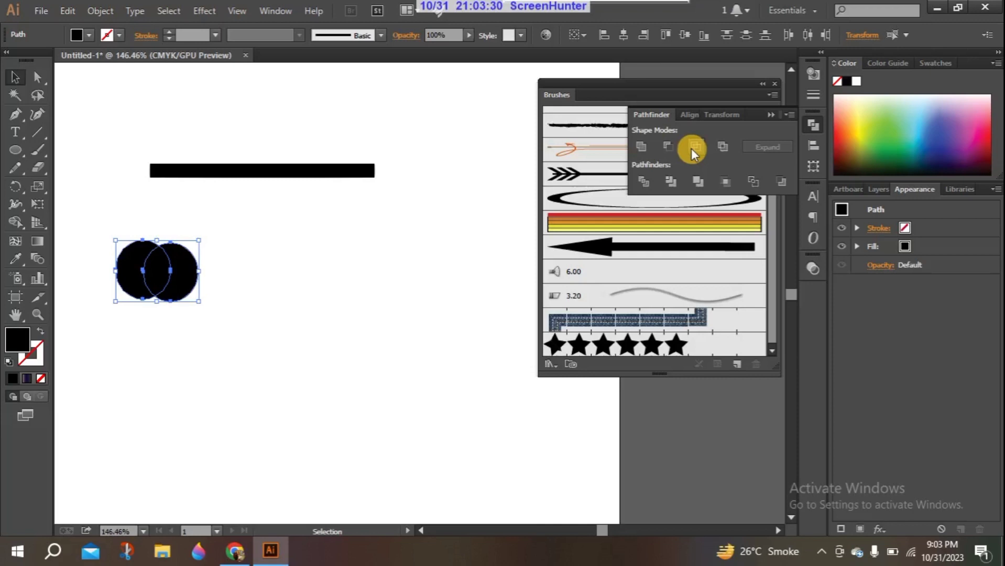
left_click(691, 148)
left_click(227, 293)
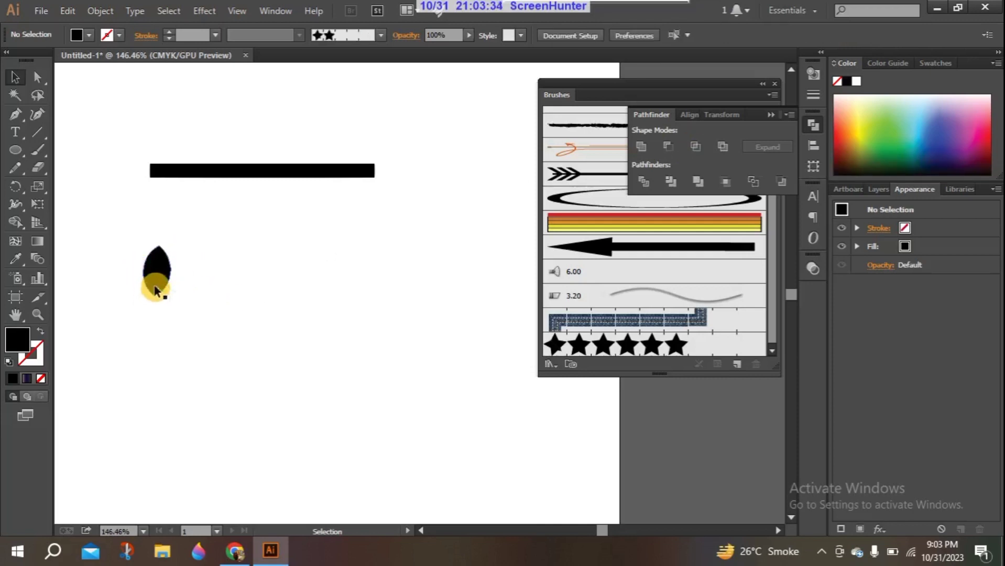
Step: Enlarge the leaf shape proportionally from its center to about one and a half times its size
left_click(155, 299)
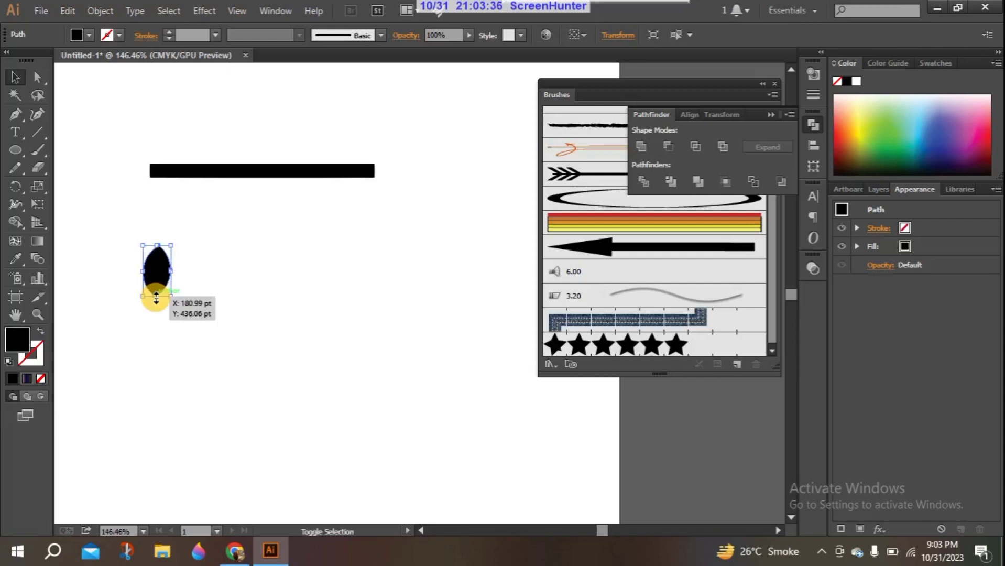
mouse_move(156, 297)
left_mouse_down()
mouse_move(157, 326)
mouse_move(157, 308)
left_mouse_up()
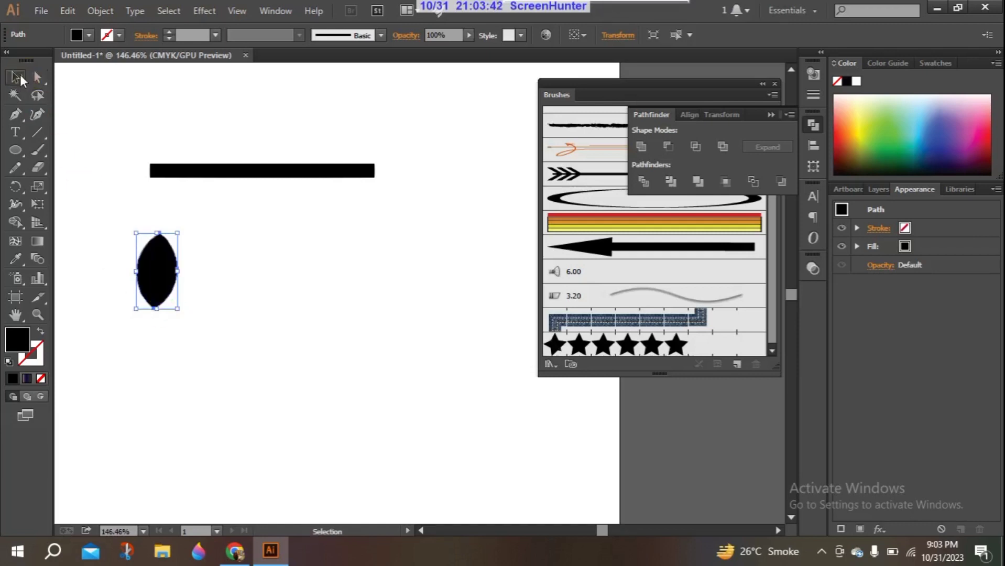
left_click_drag(184, 312, 179, 315)
left_click(94, 278)
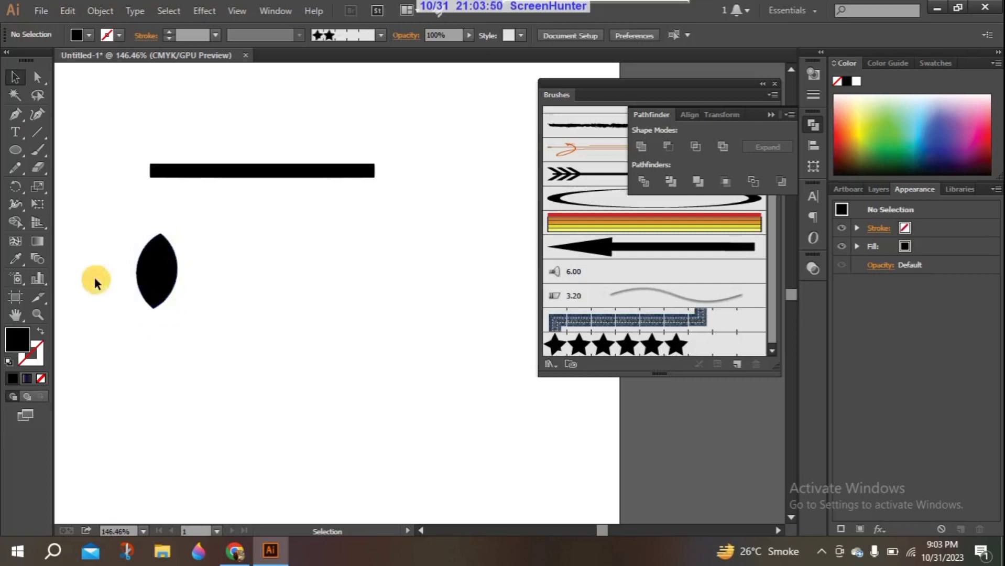
Step: Shrink the leaf, tilt it clockwise and stand it on the bar's upper edge near the left end
left_click(151, 293)
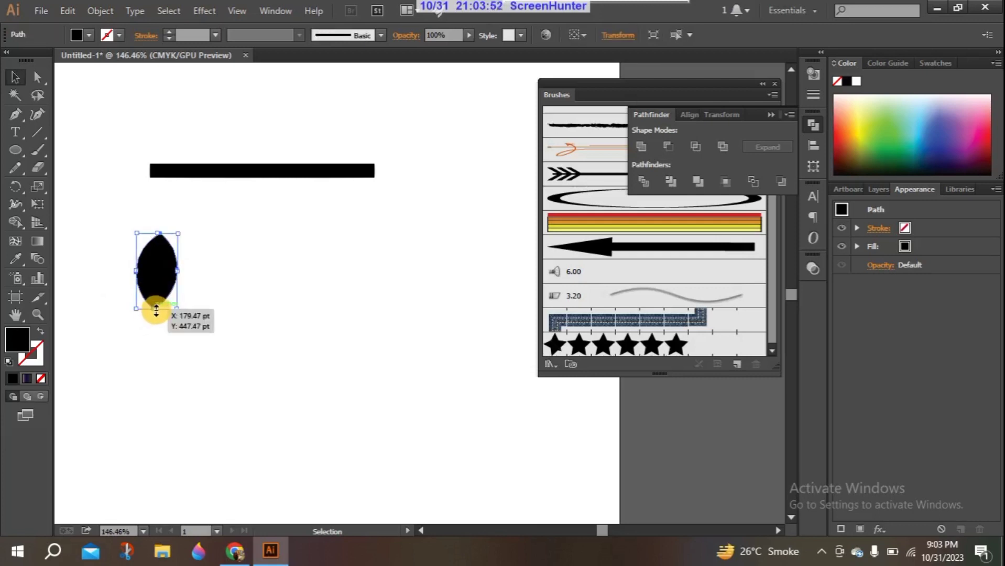
left_click_drag(156, 310, 193, 150)
left_click(120, 314)
left_click(152, 276)
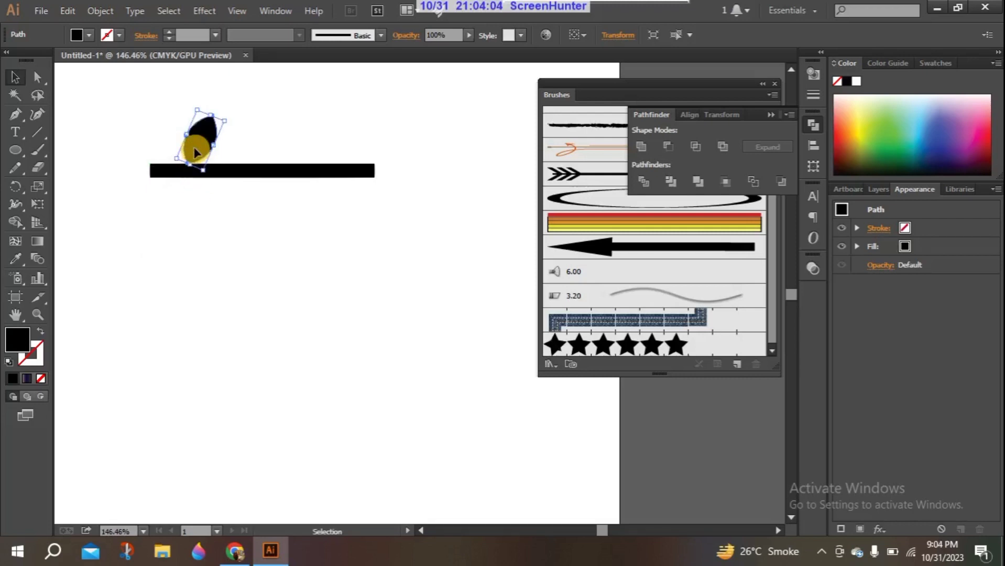
Step: Place a copy of the tilted leaf below the bar and reflect the copy across the horizontal axis
left_click_drag(194, 153, 185, 209)
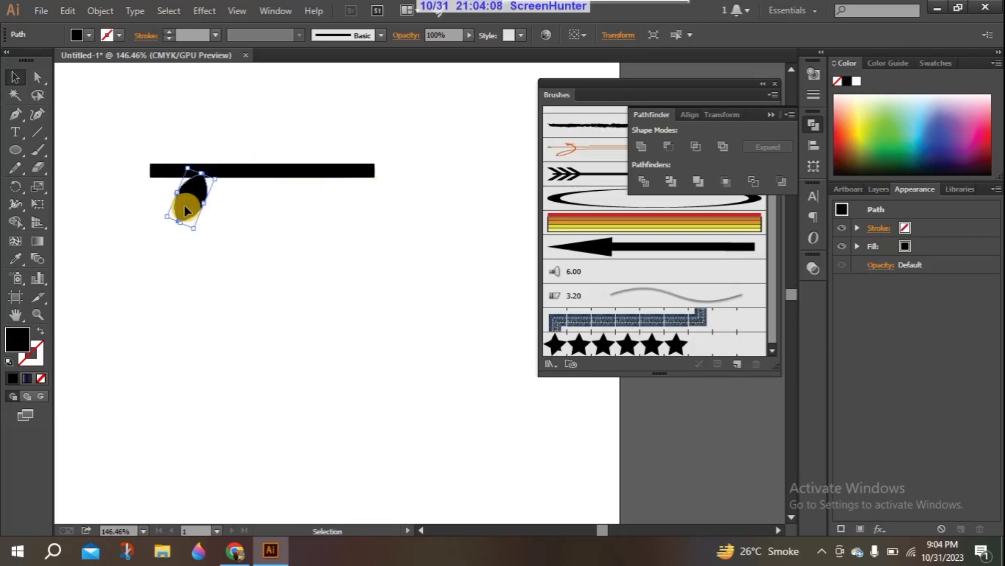
key("ctrl+z")
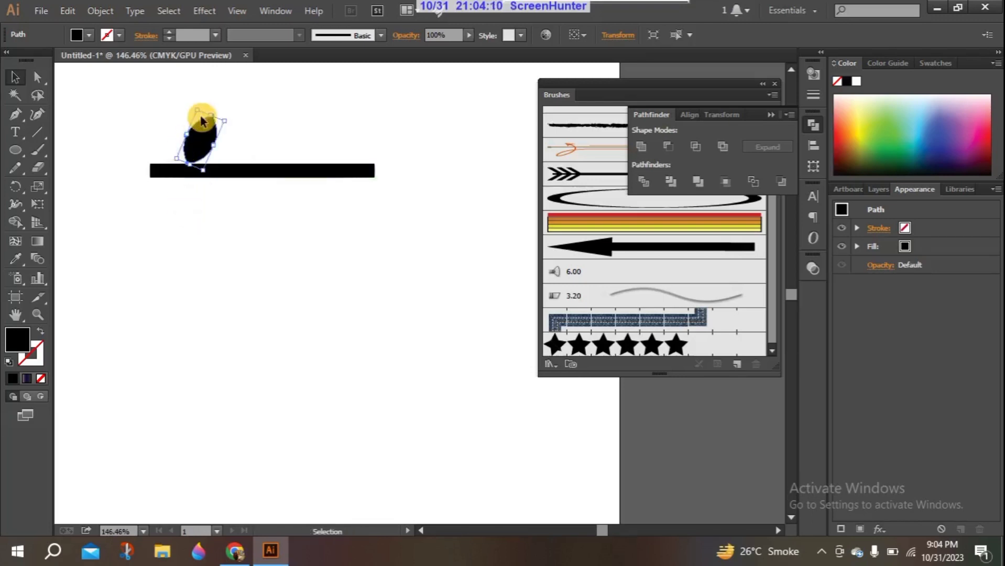
left_click_drag(203, 140, 187, 205)
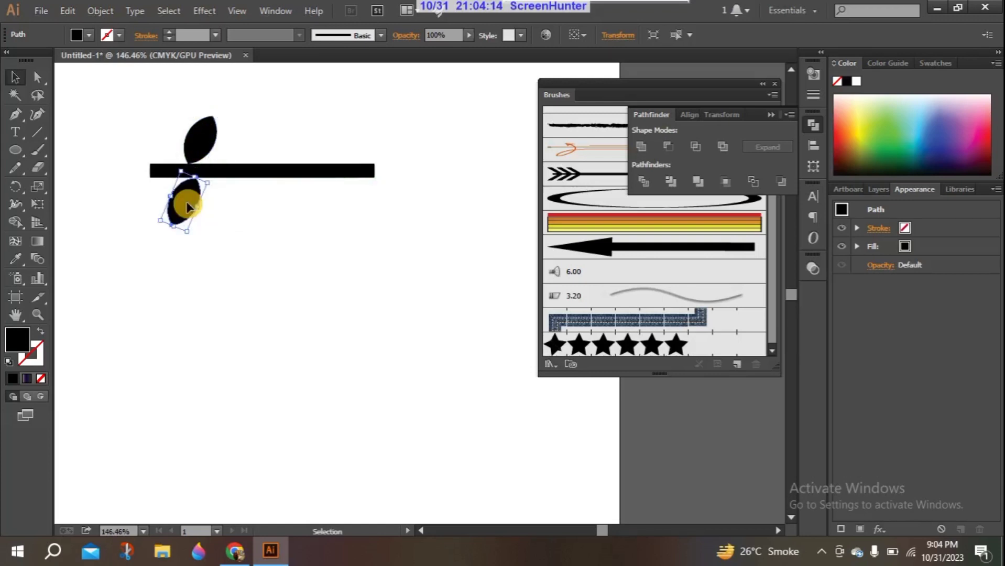
right_click(187, 206)
mouse_move(221, 396)
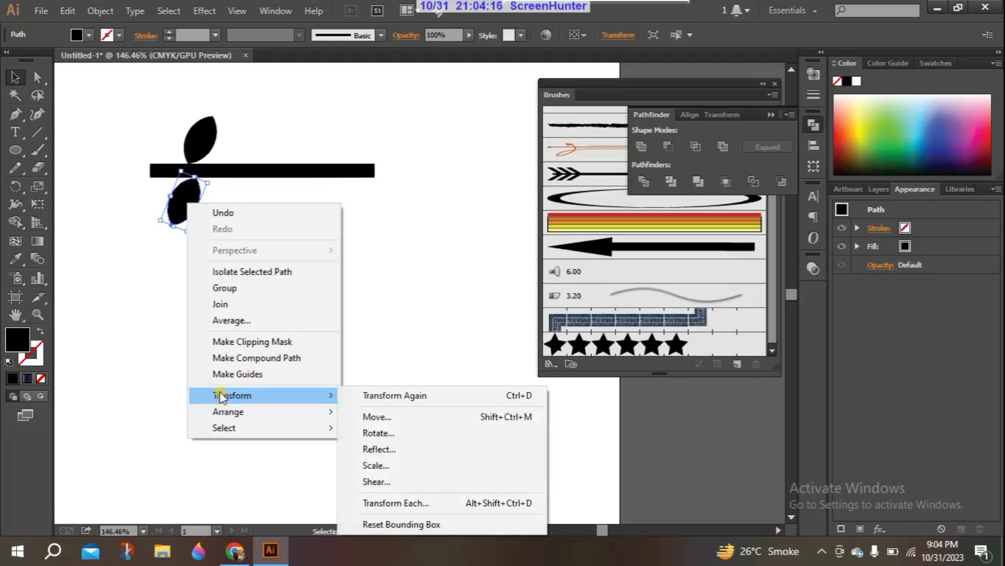
left_click(398, 448)
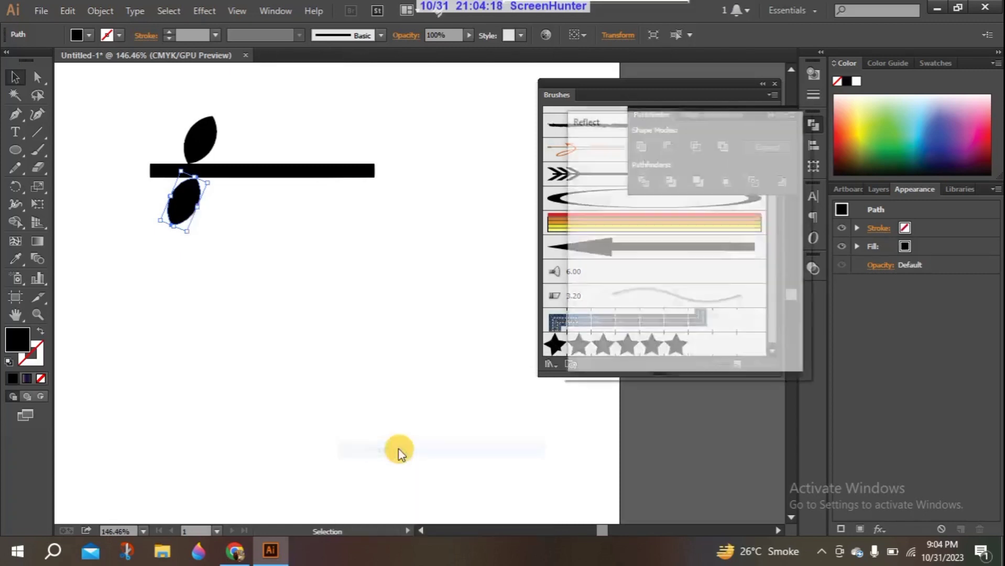
left_click(634, 173)
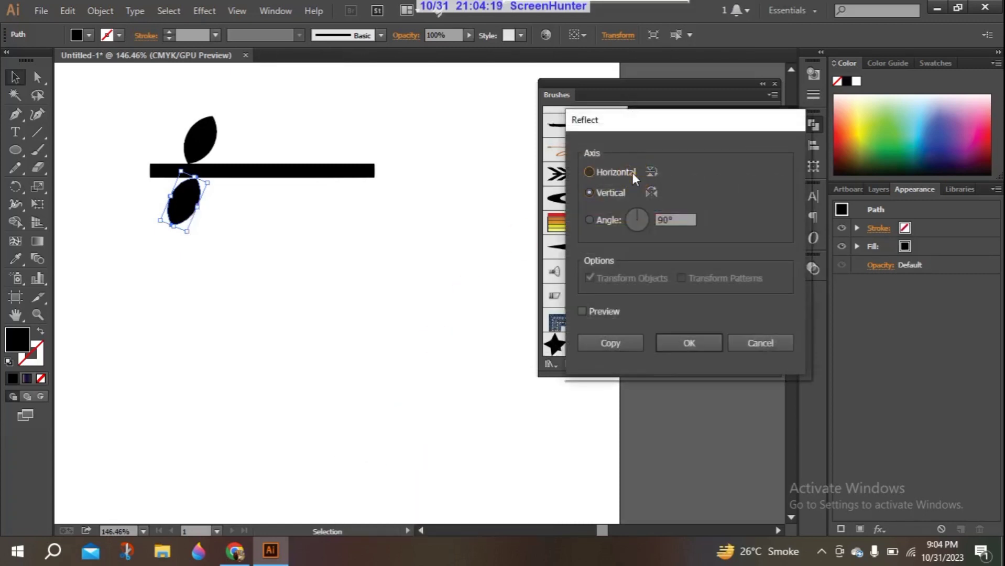
left_click(607, 311)
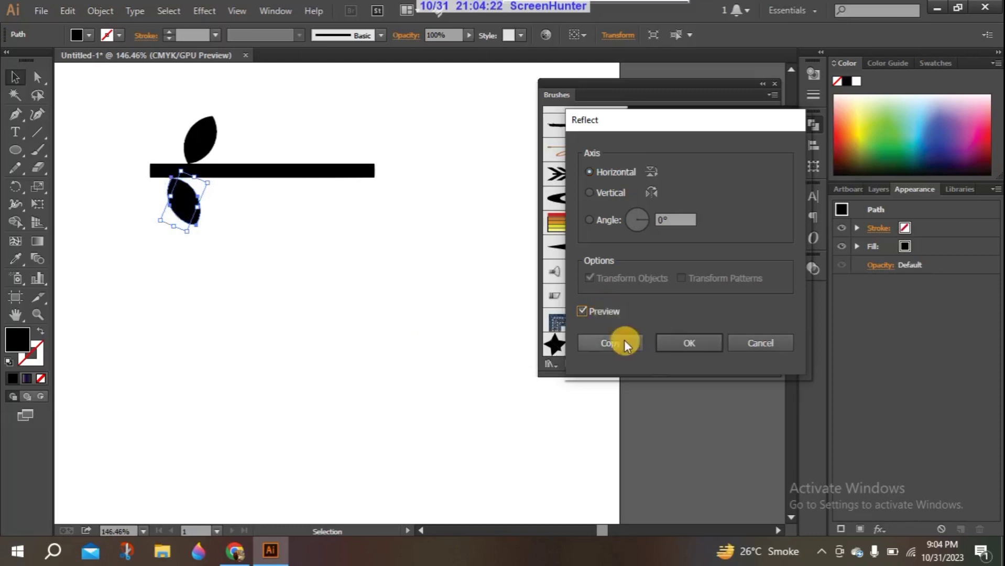
left_click(687, 345)
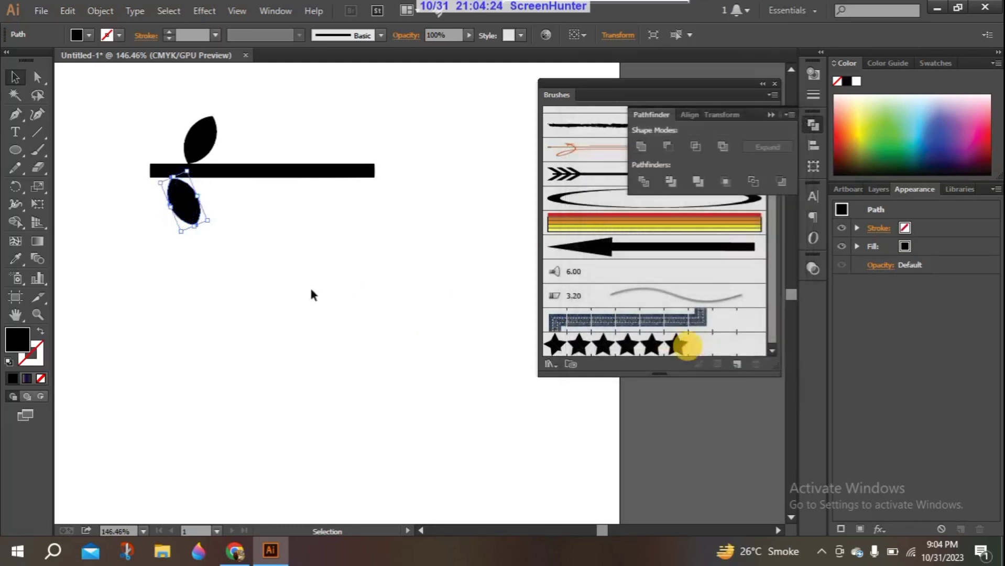
Step: Shift the reflected leaf slightly right beneath the upper one, and duplicate the leaf pair farther right along the bar
left_click(223, 239)
left_click_drag(182, 193, 207, 190)
left_click(171, 215)
left_click(192, 136)
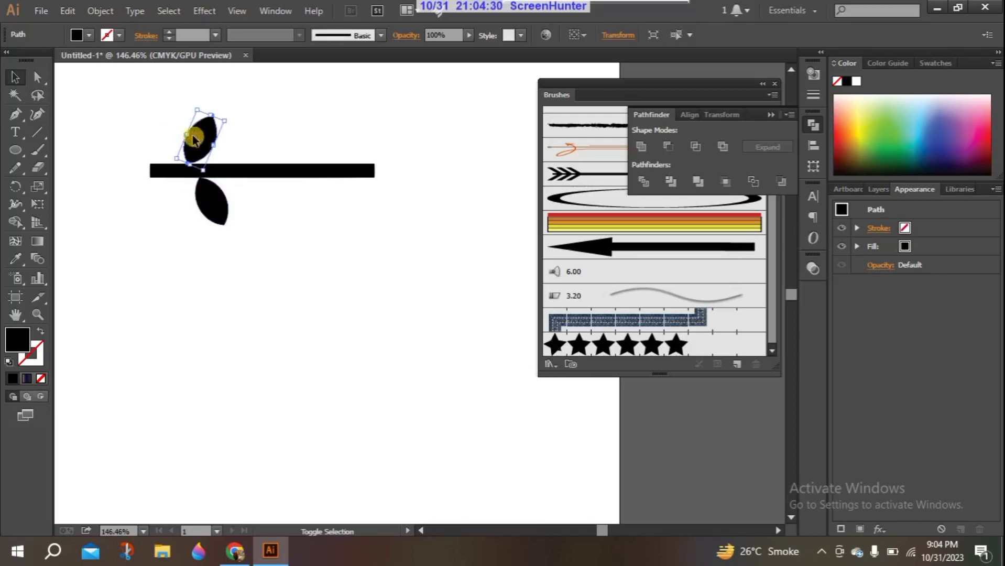
left_click(212, 194, "shift")
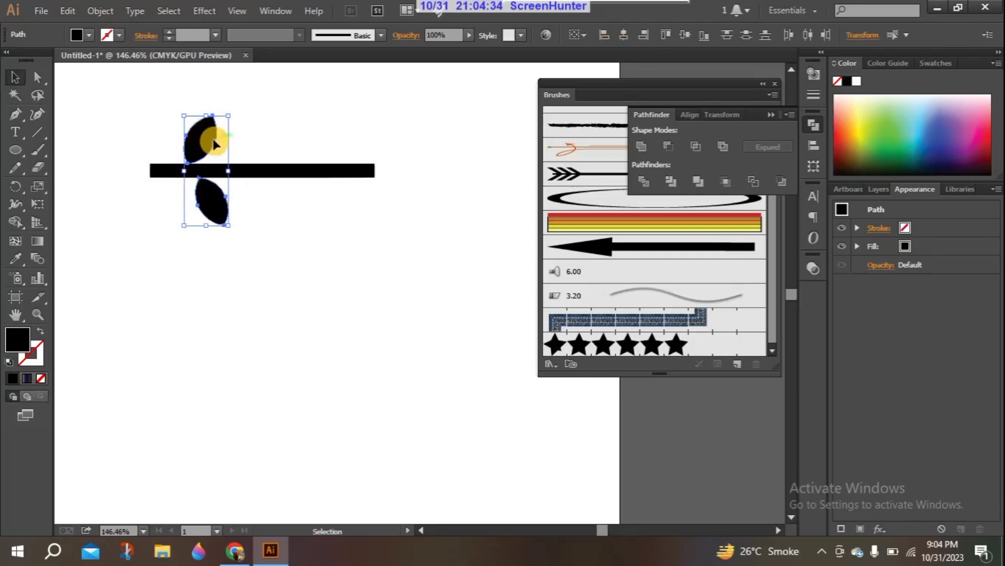
left_click_drag(217, 145, 273, 140)
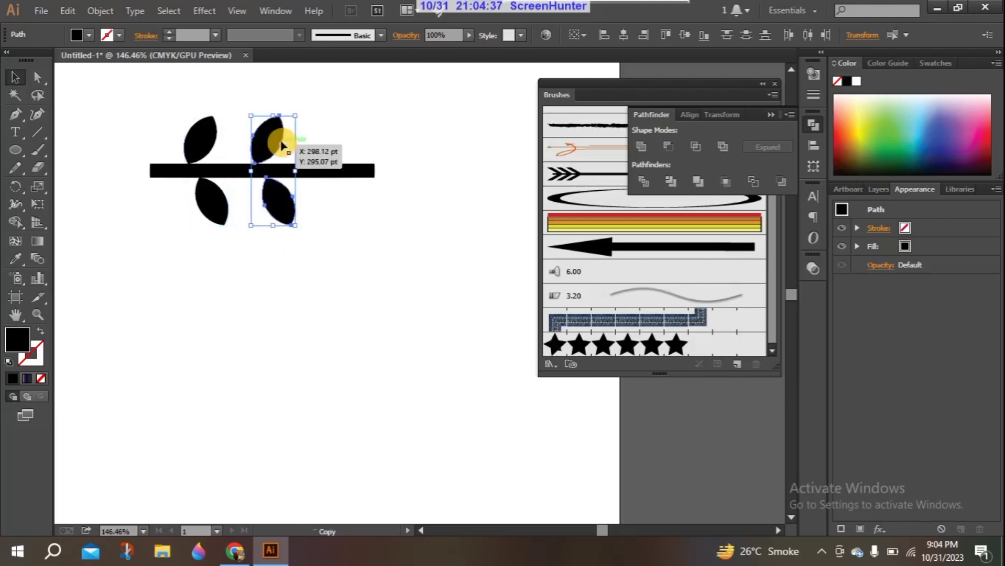
left_click(229, 280)
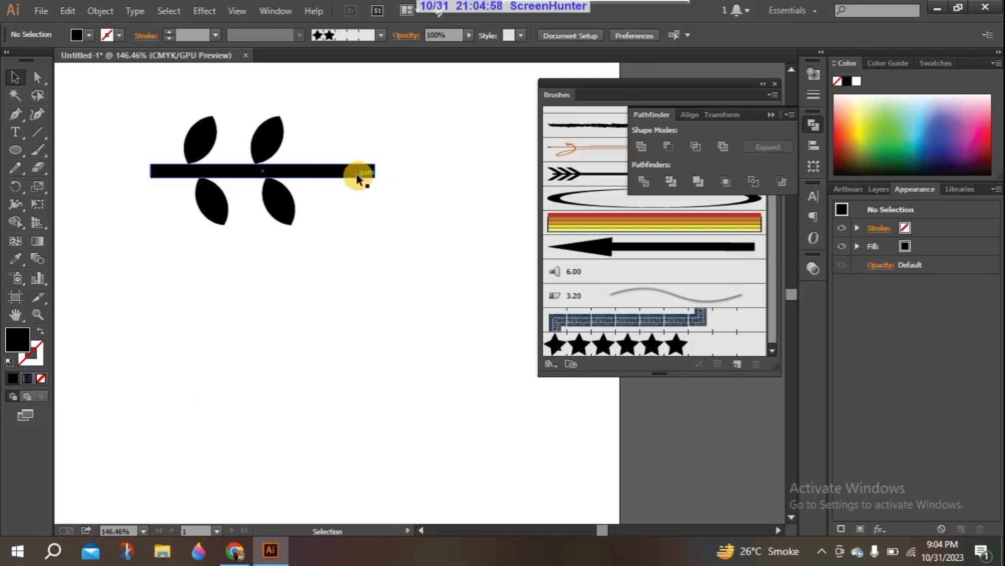
Step: Try shortening the bar from its right end toward the second leaf pair, and undo the resizing
left_click(302, 173)
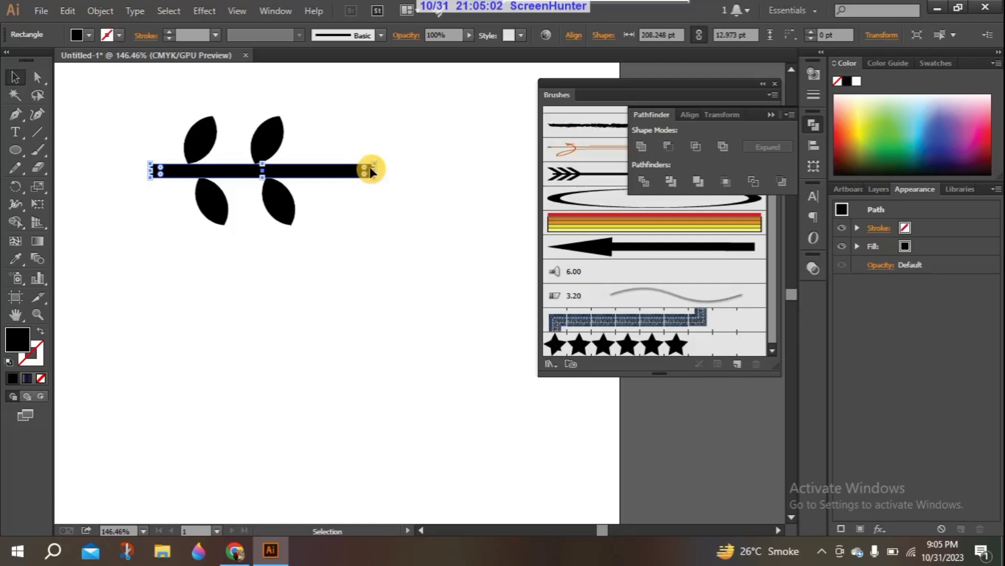
left_click_drag(370, 170, 289, 171)
left_click(358, 261)
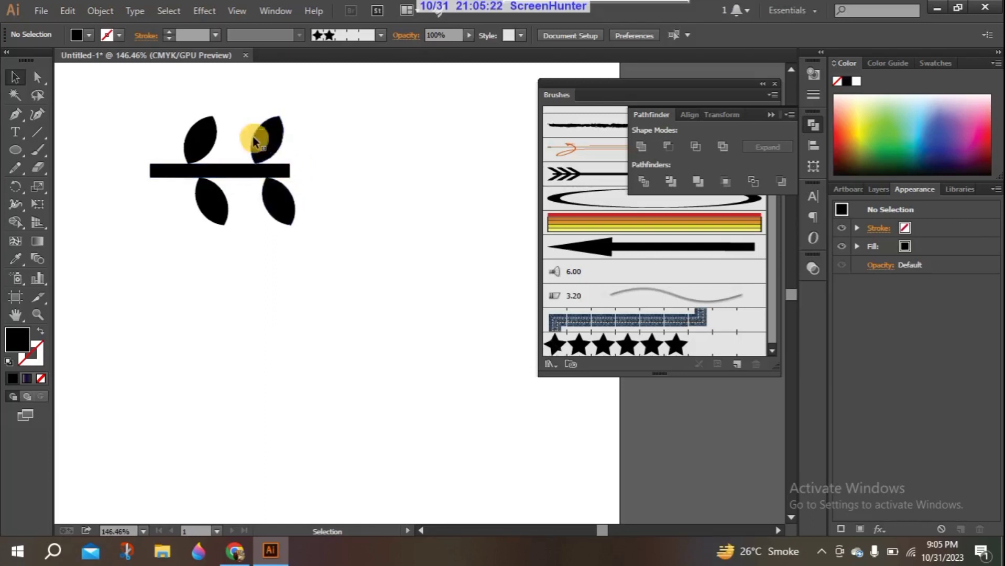
key("ctrl+z")
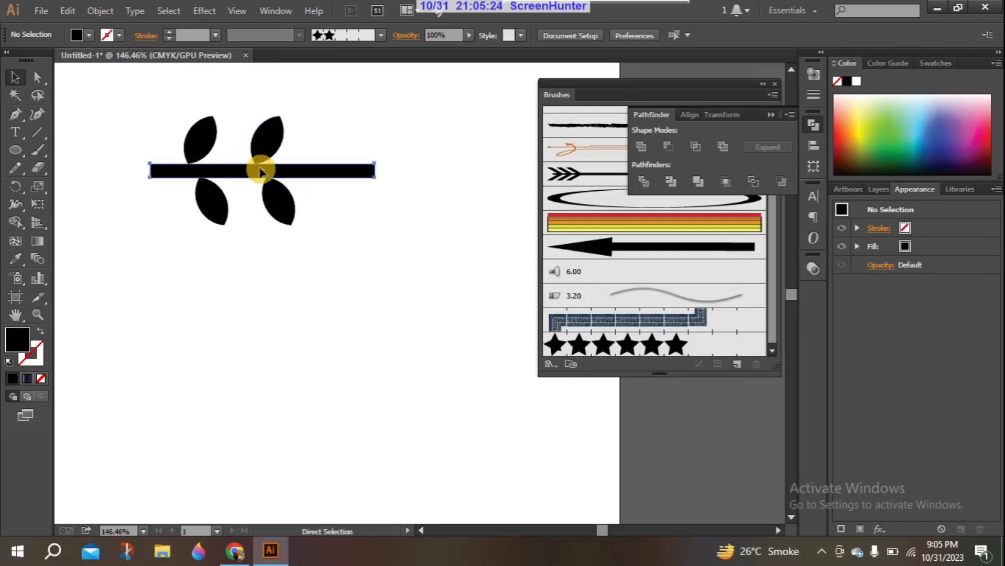
left_click_drag(374, 173, 330, 172)
key("ctrl+z")
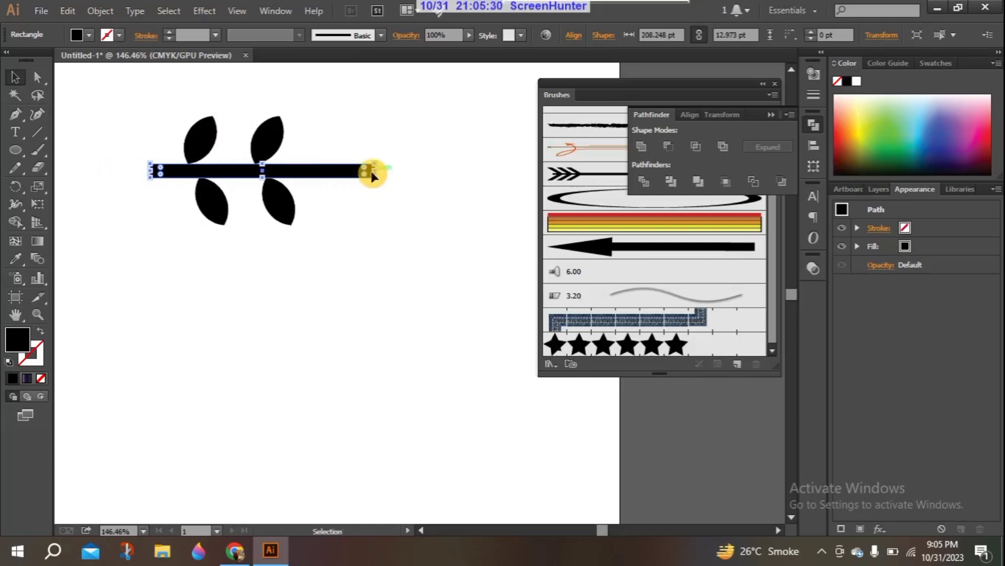
Step: Shorten the bar from its right end, leaving a short stretch beyond the second leaf pair
left_click_drag(375, 171, 332, 171)
left_click(346, 188)
left_click(343, 172)
left_click(329, 235)
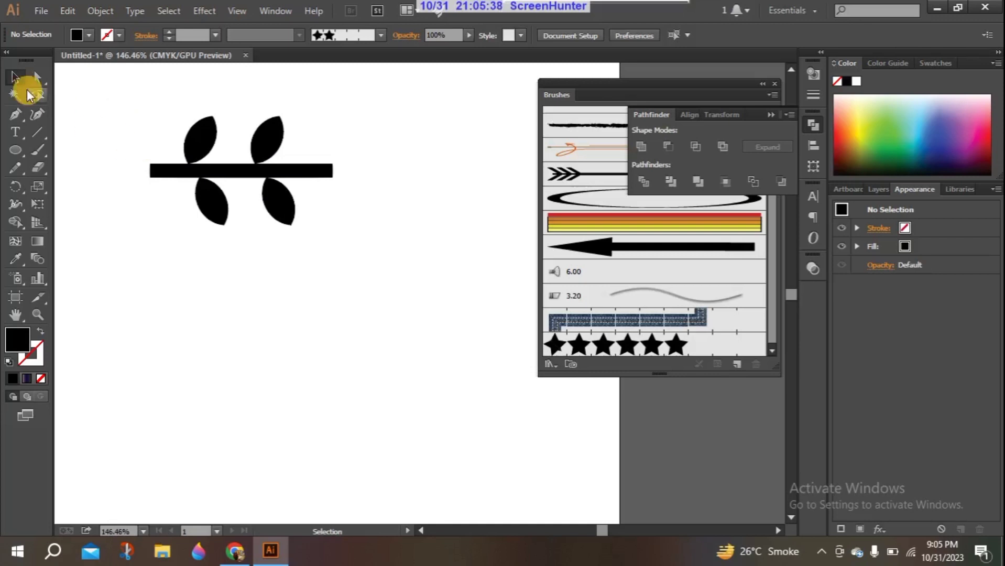
Step: Create a pattern brush from the bar and its four leaves, keeping the default options
left_click_drag(85, 98, 367, 252)
left_click_drag(257, 167, 627, 328)
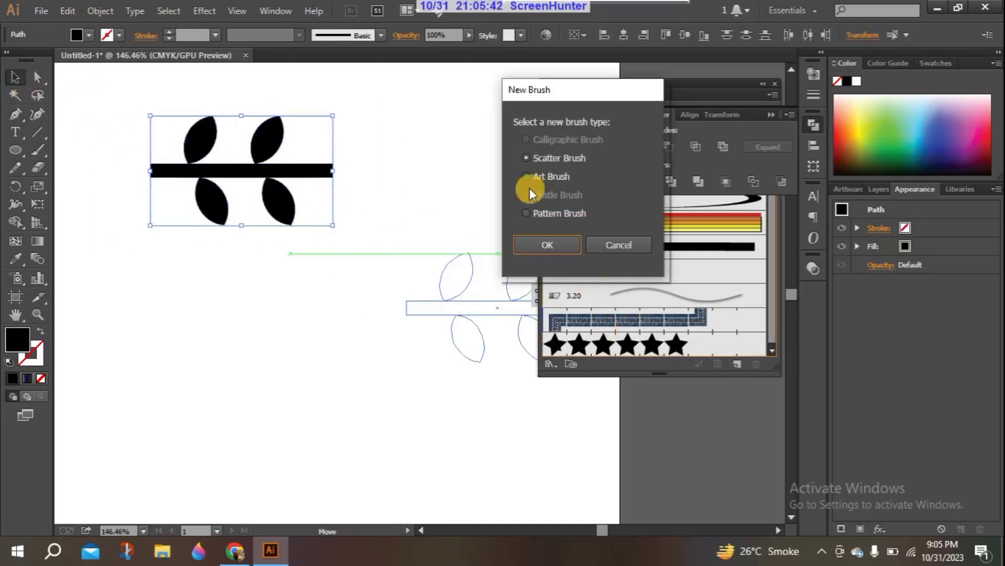
left_click(535, 213)
left_click(543, 244)
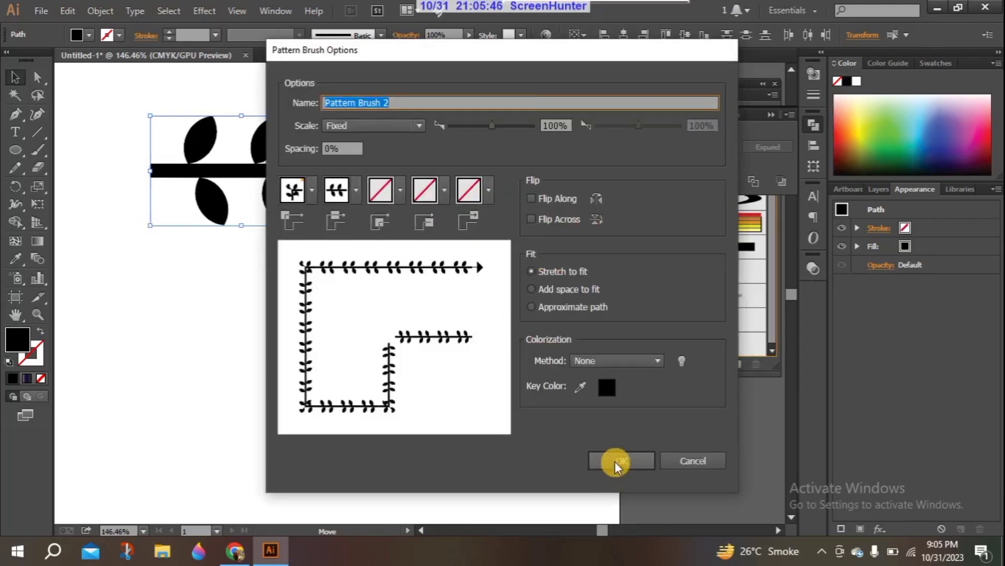
left_click(617, 470)
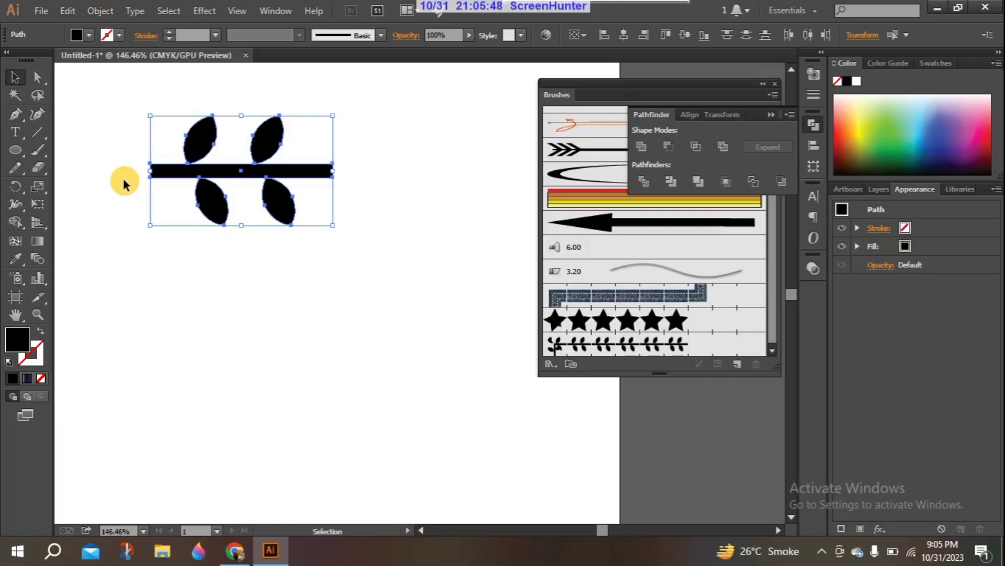
Step: Paint a long rising curve and a shorter looping stroke on the artboard with the leafy pattern brush
left_click(36, 153)
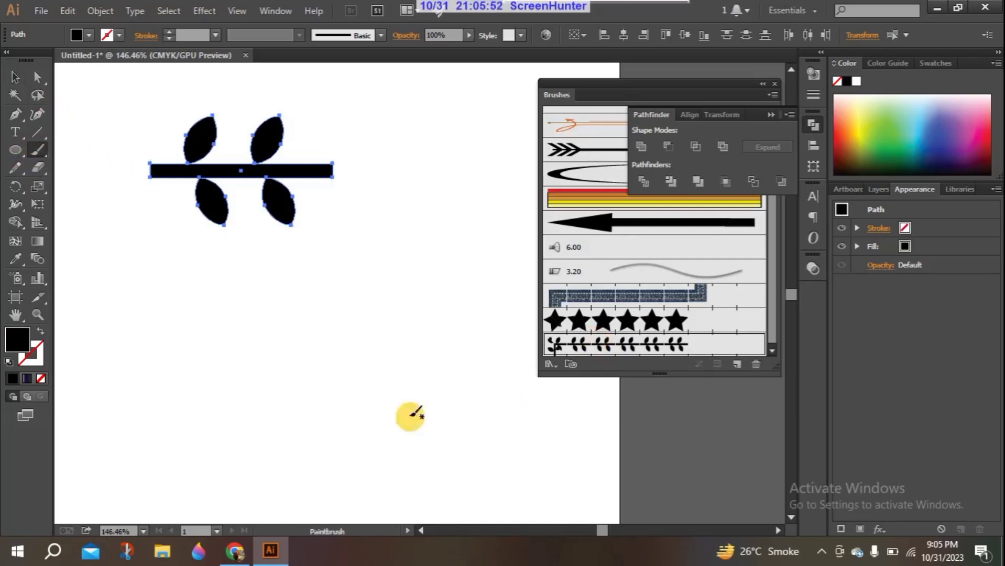
mouse_move(220, 441)
left_mouse_down()
mouse_move(240, 328)
mouse_move(351, 290)
mouse_move(418, 247)
mouse_move(438, 182)
mouse_move(433, 156)
left_mouse_up()
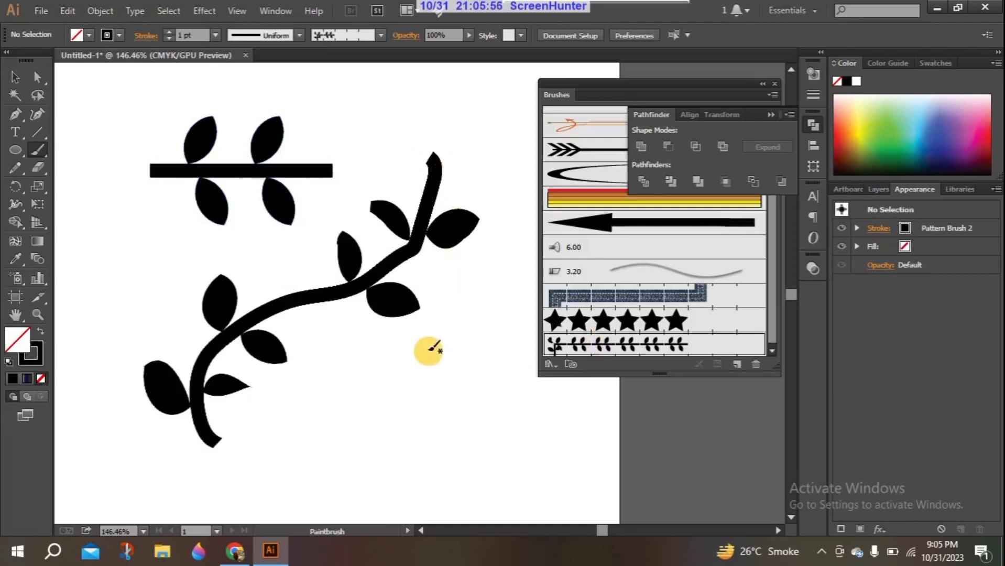
mouse_move(335, 413)
left_mouse_down()
mouse_move(331, 343)
mouse_move(422, 426)
mouse_move(495, 351)
left_mouse_up()
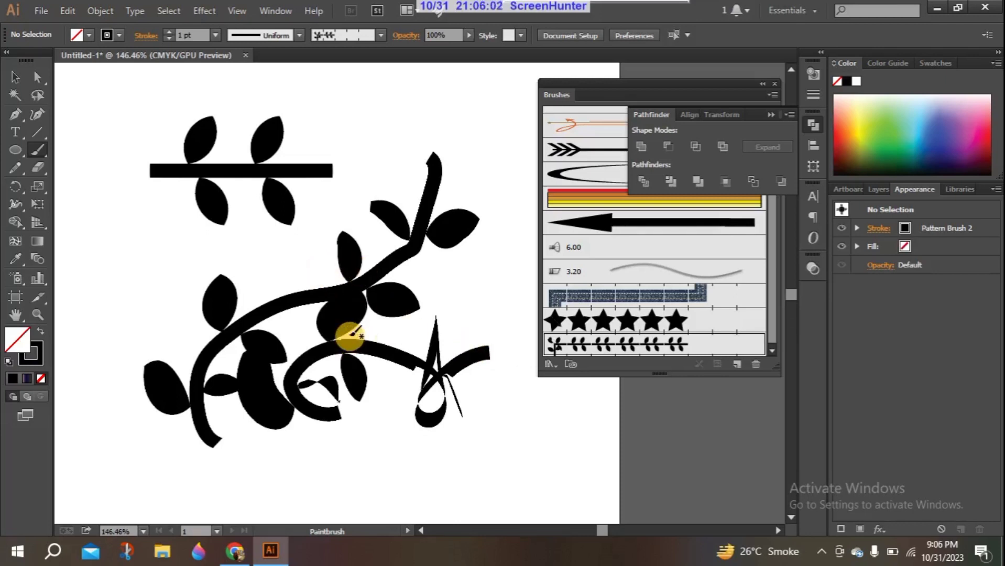
Step: Delete the leaf-and-bar artwork together with both painted strokes
left_click(15, 76)
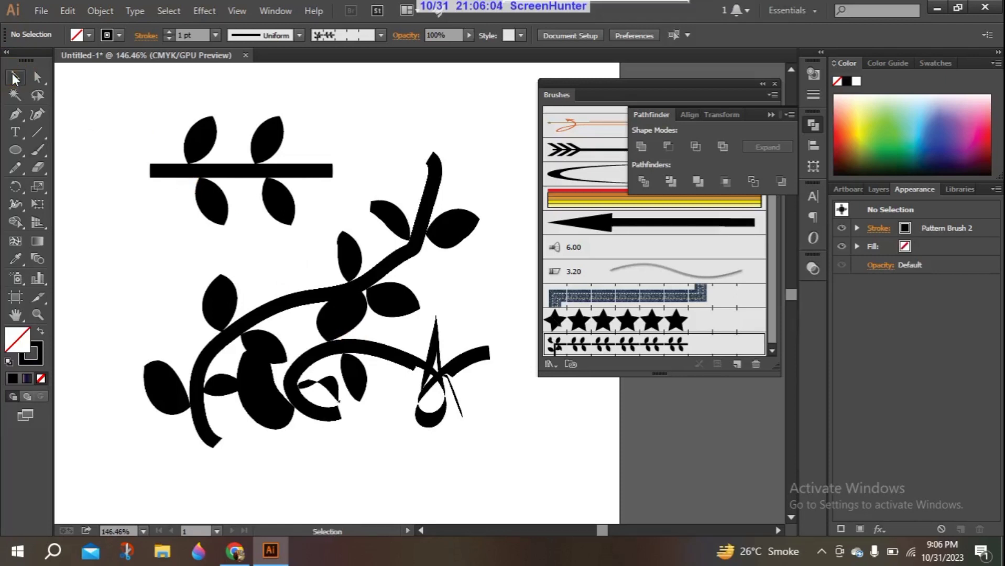
left_click_drag(121, 134, 477, 414)
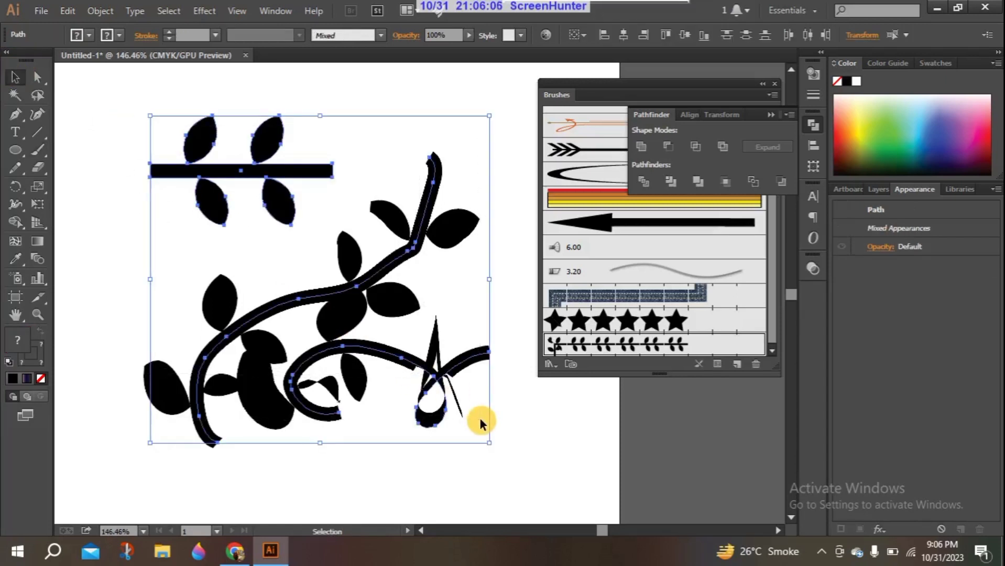
key("Delete")
Step: Open the leafy pattern brush's options and examine its scale methods and side tile choices
left_click(602, 343)
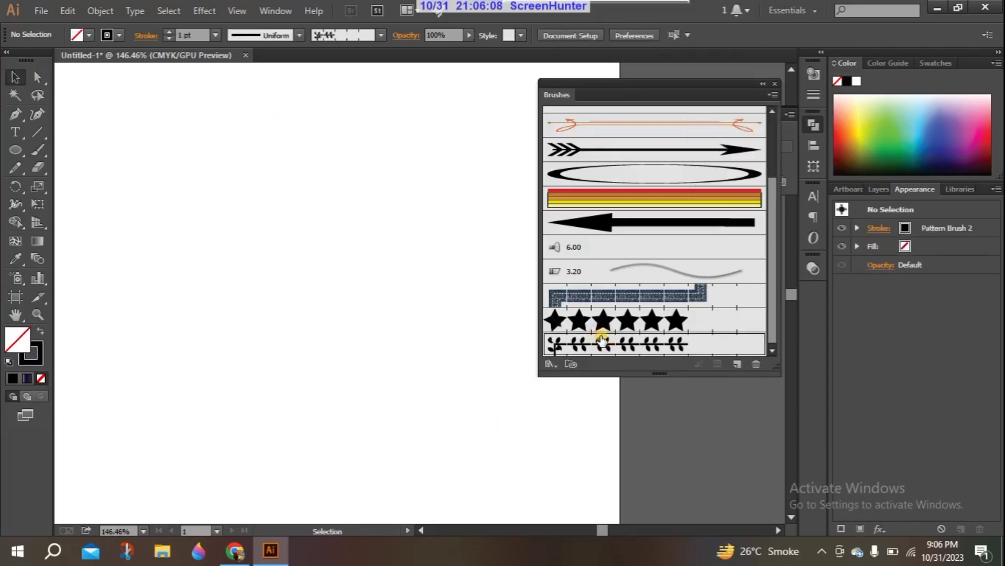
double_click(600, 343)
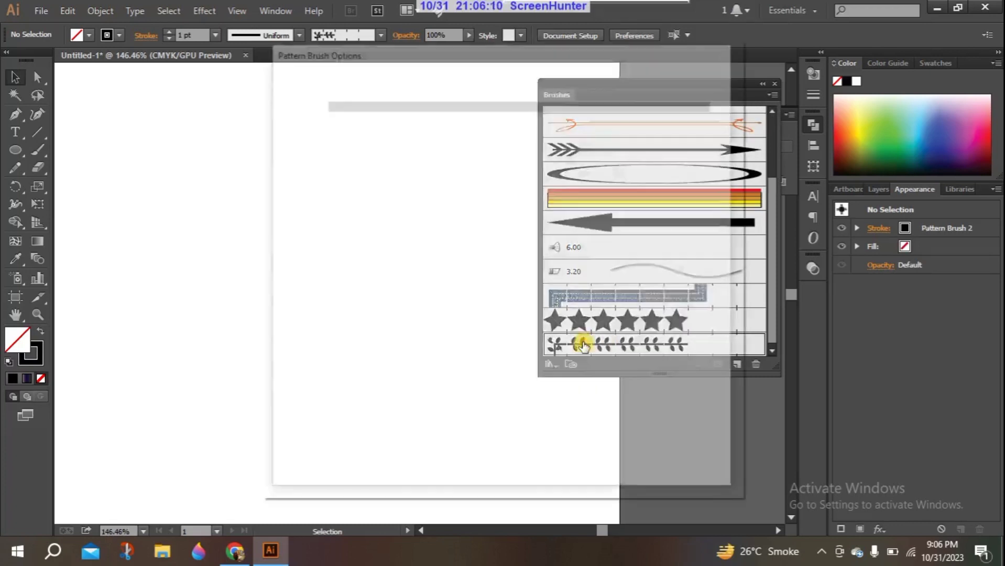
mouse_move(499, 59)
left_mouse_down()
mouse_move(540, 43)
mouse_move(666, 27)
left_mouse_up()
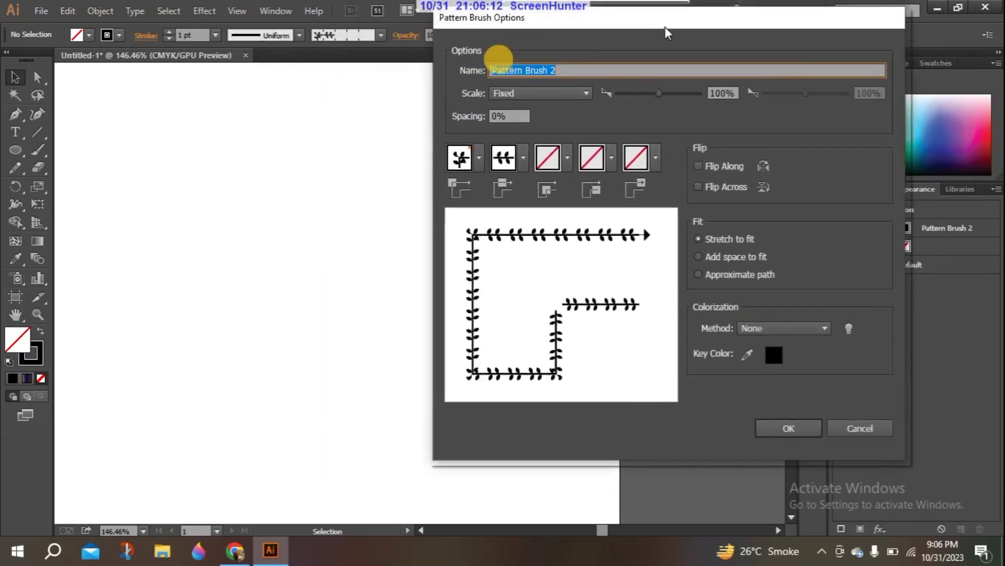
left_click(570, 97)
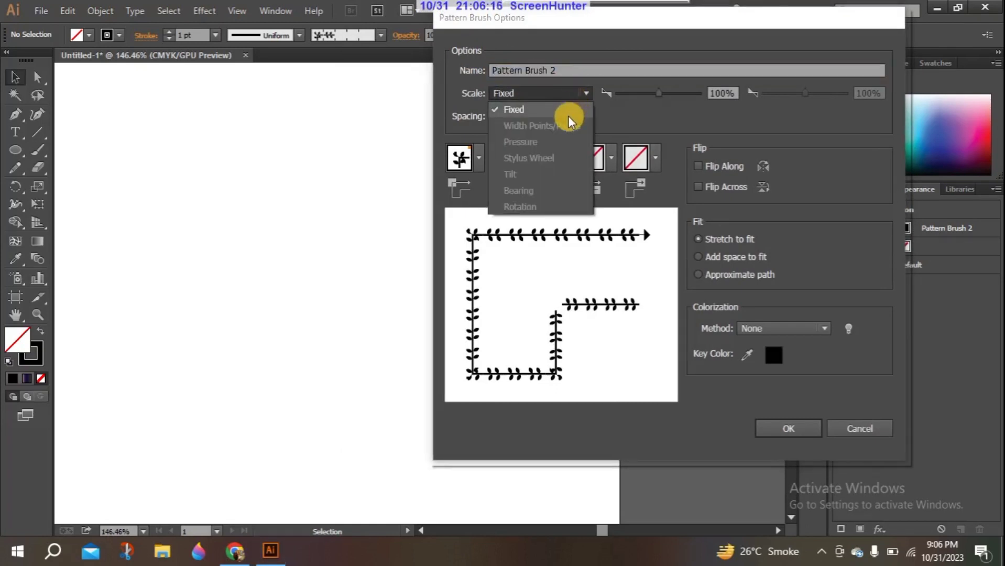
left_click(686, 99)
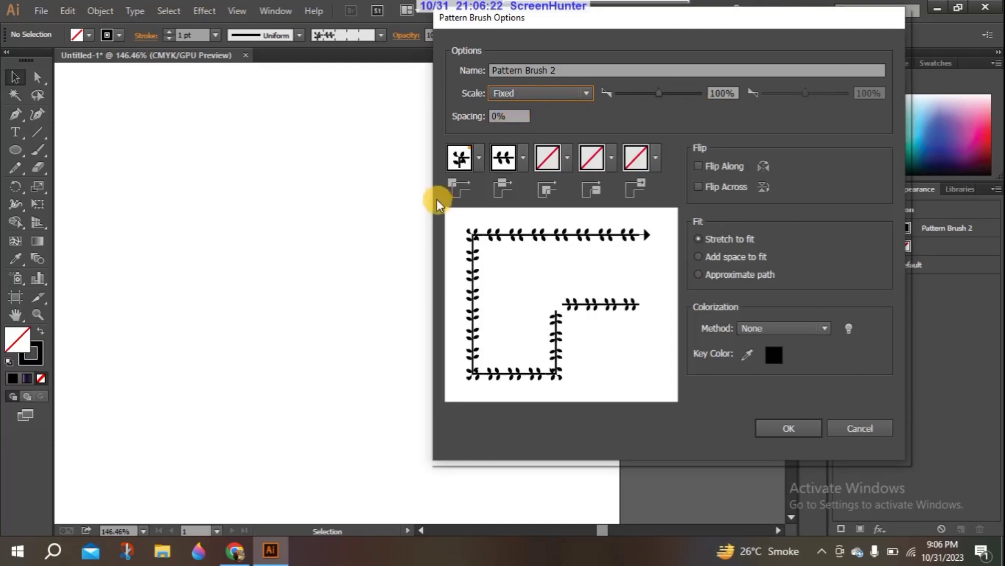
left_click(506, 162)
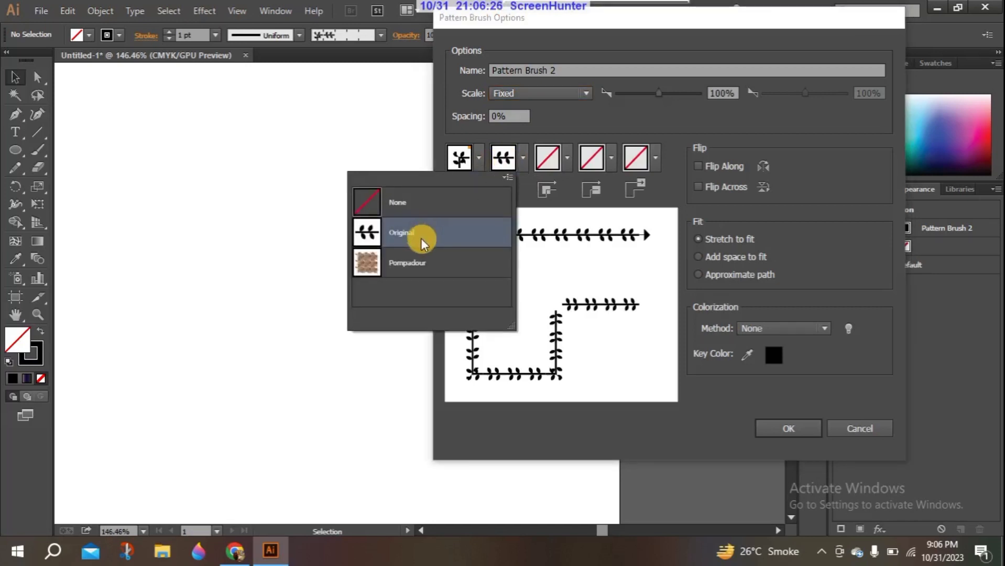
left_click(464, 158)
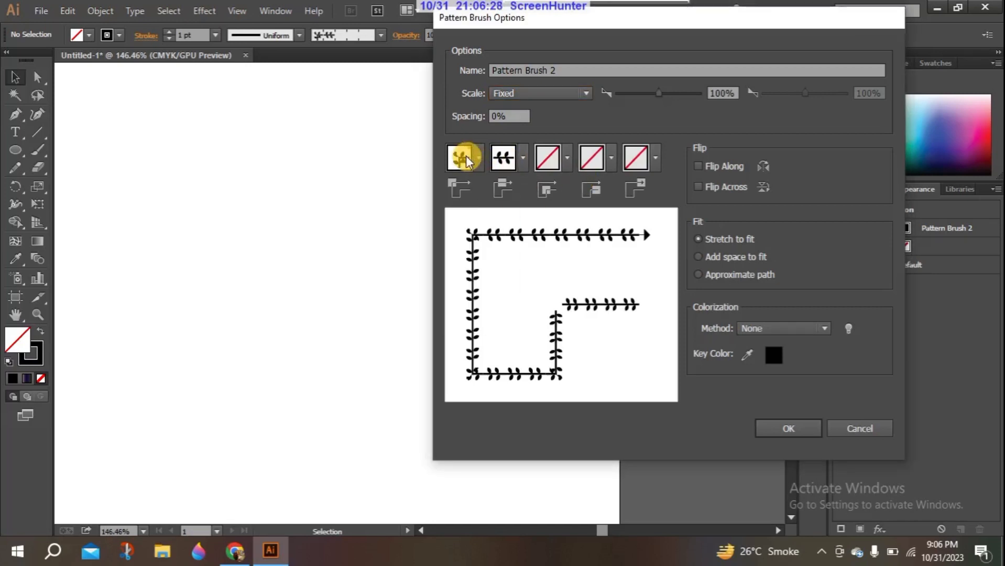
Step: Try the Auto-Between, Auto-Centered and Auto-Overlap tiles in turn for the brush's outer corner
left_click(462, 163)
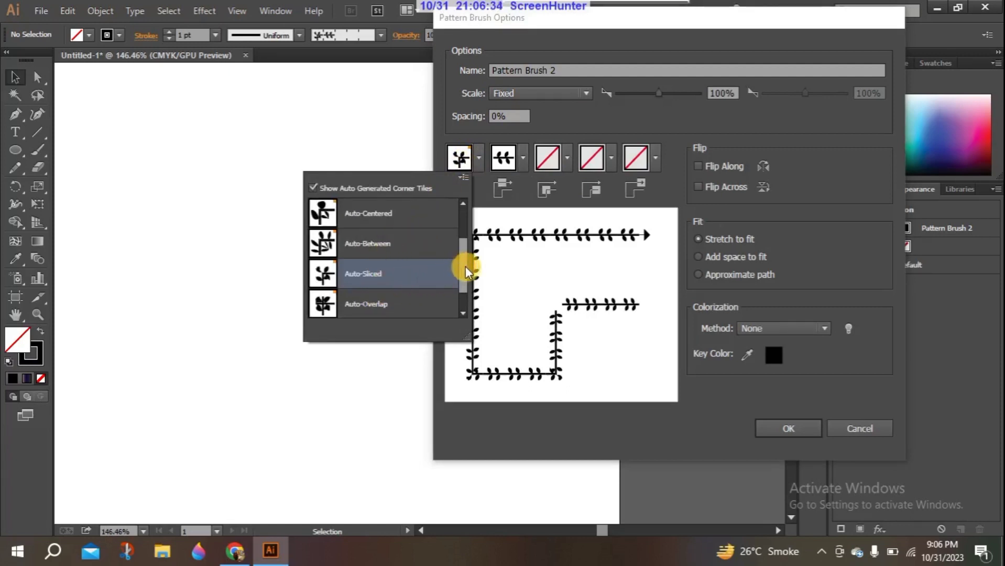
left_click(397, 241)
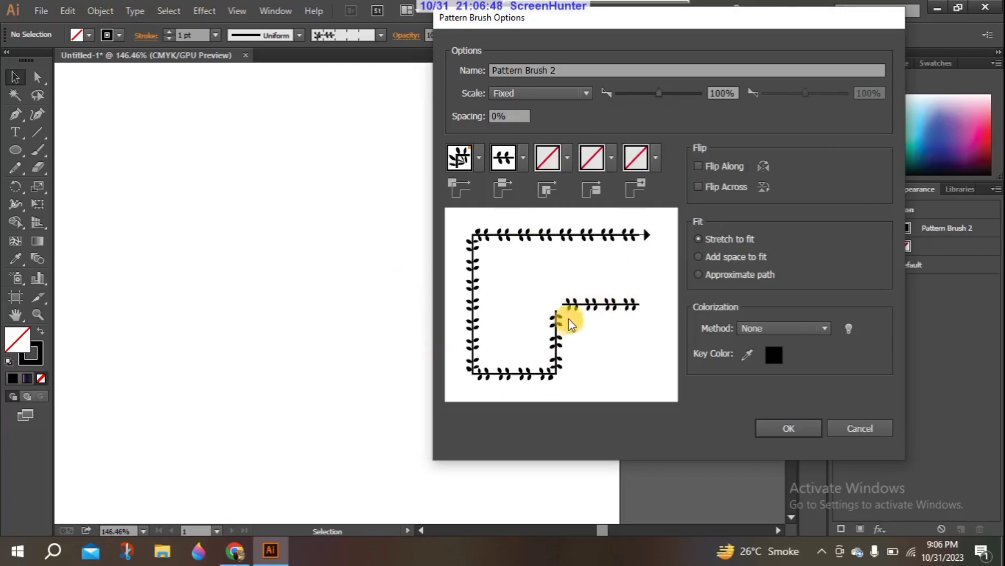
left_click(480, 158)
left_click(414, 213)
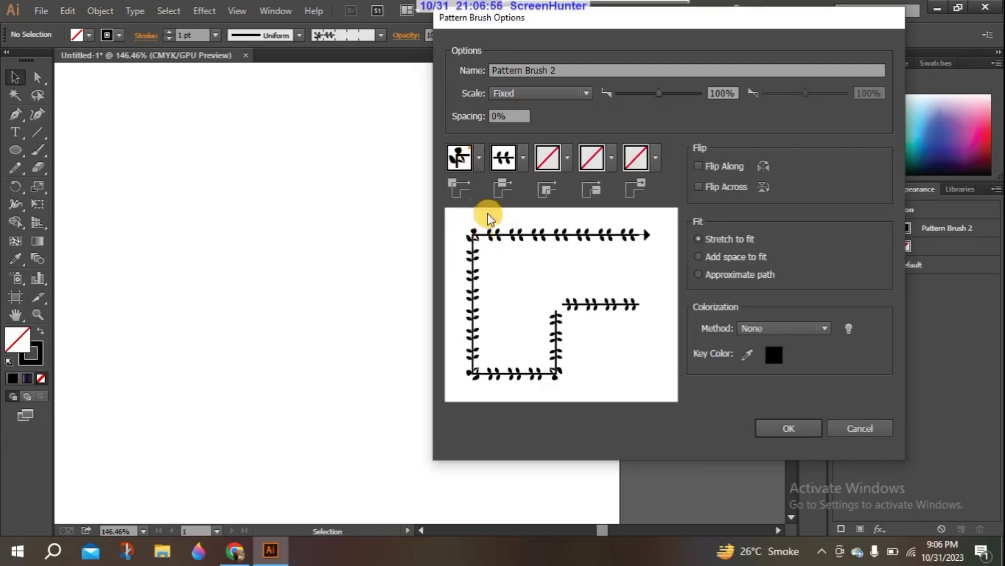
left_click(479, 158)
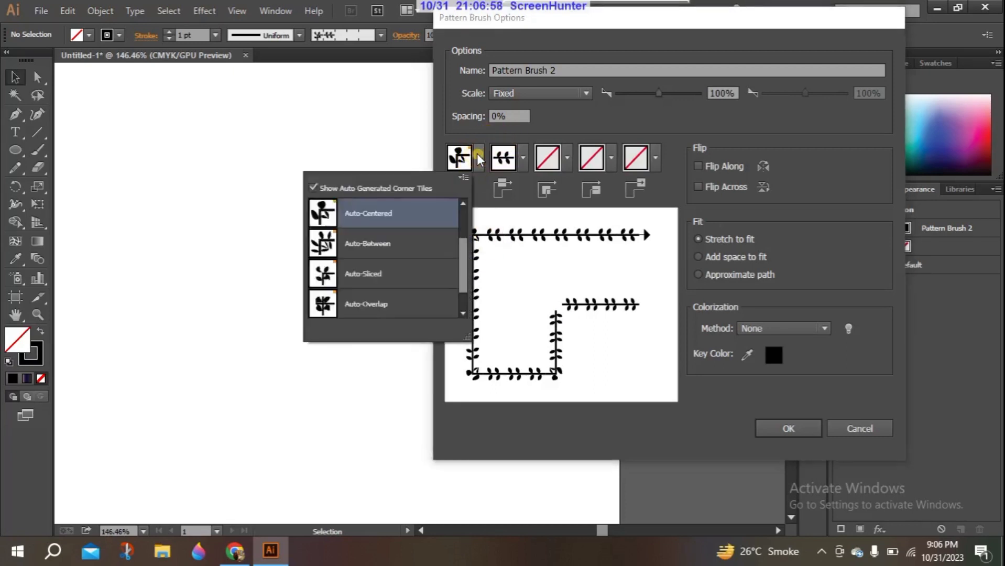
left_click_drag(464, 253, 464, 266)
left_click(404, 272)
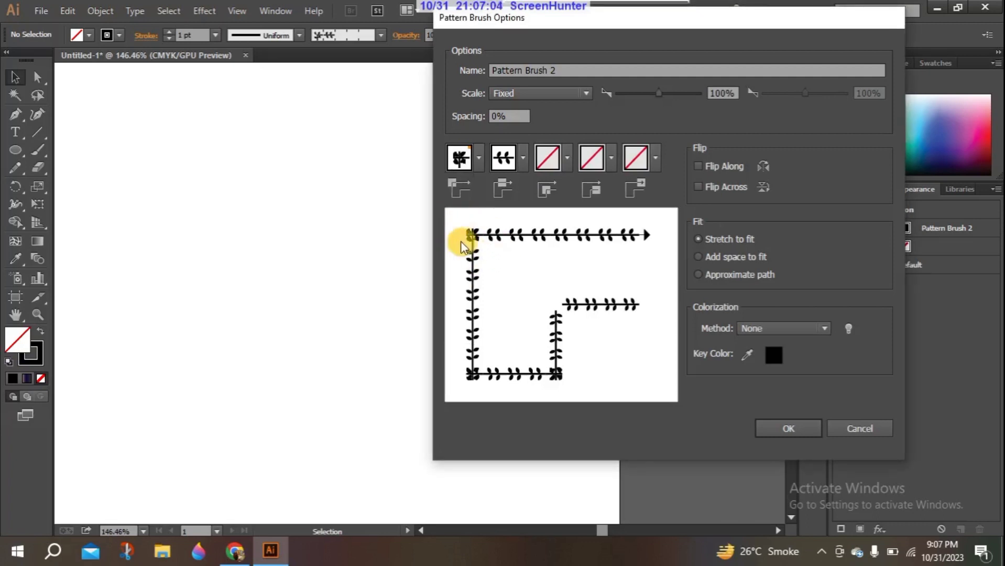
Step: Try the outer corner tile without any pattern and with the Pompadour pattern
left_click(479, 158)
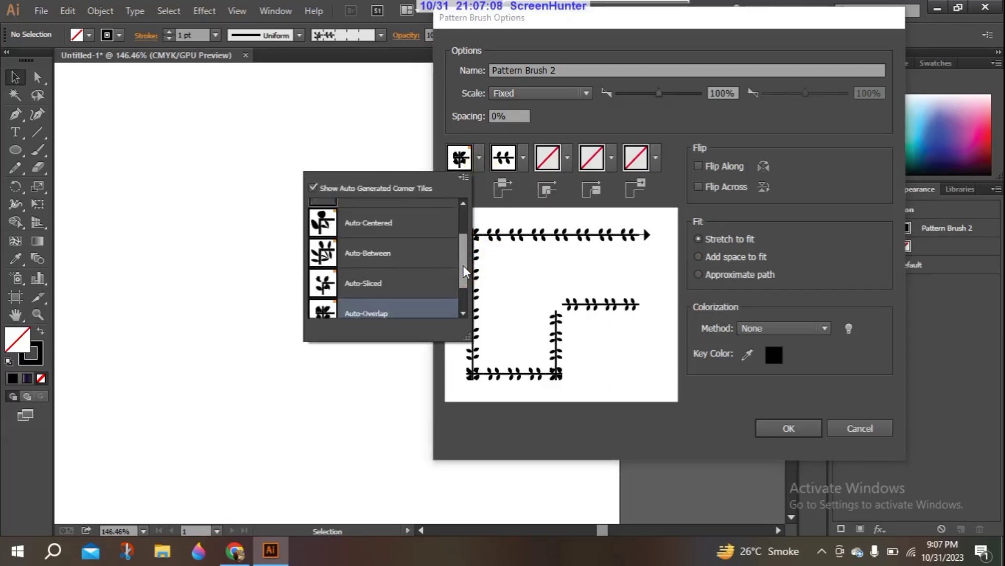
scroll(463, 272, "up", 3)
left_click(414, 224)
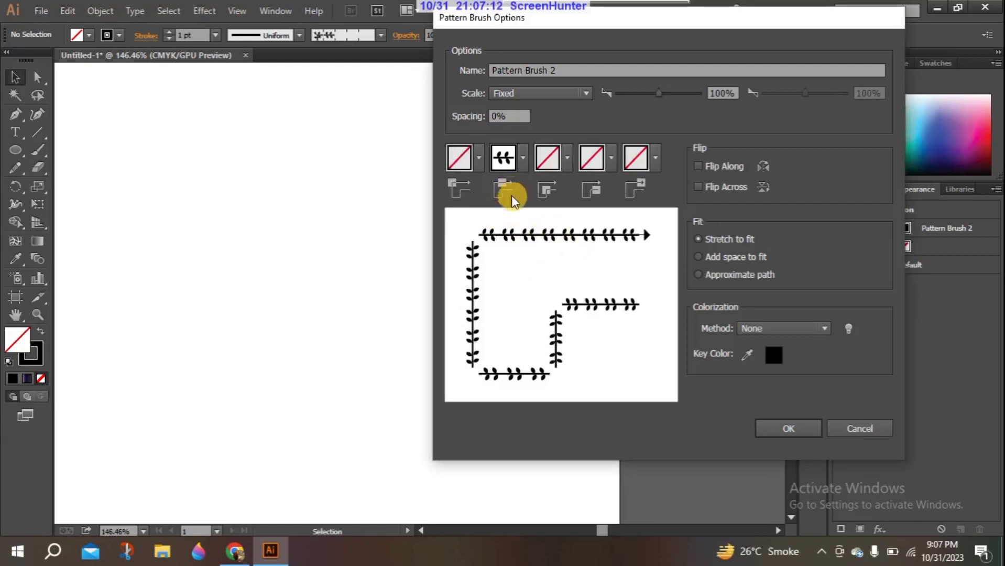
left_click(478, 163)
left_click_drag(464, 224, 465, 293)
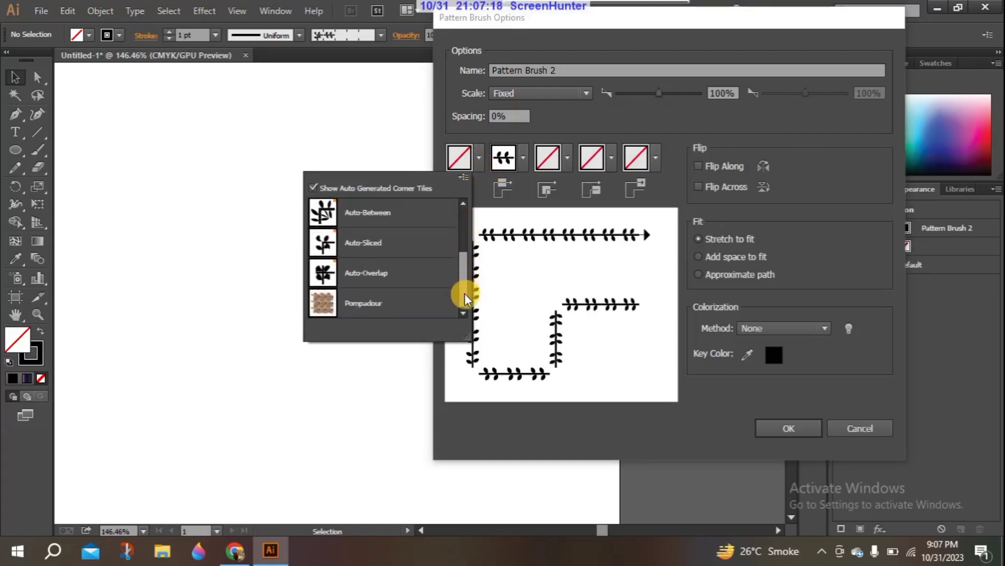
left_click(415, 305)
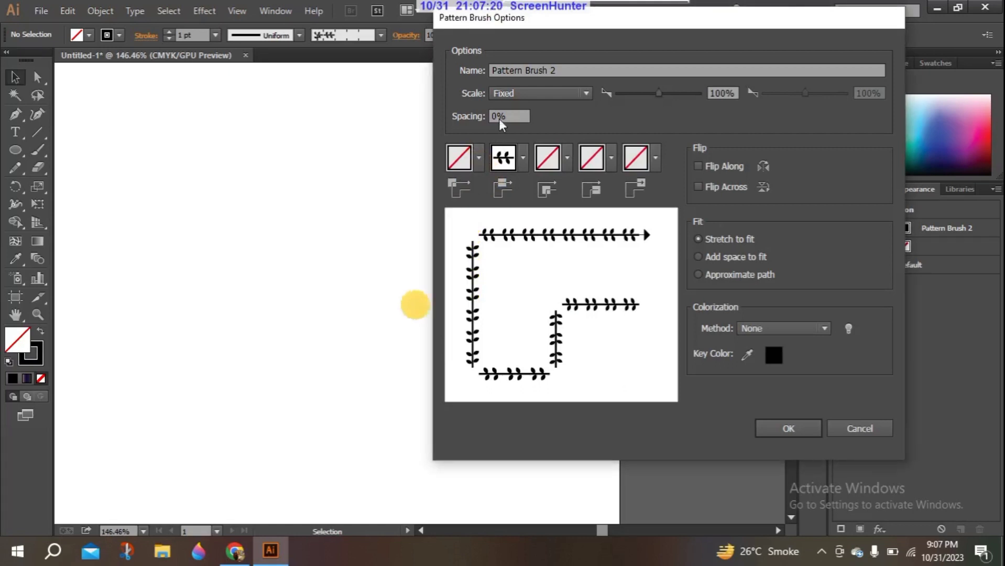
Step: Set the brush's outer corner tile to None and its side tile to Pompadour
left_click(479, 158)
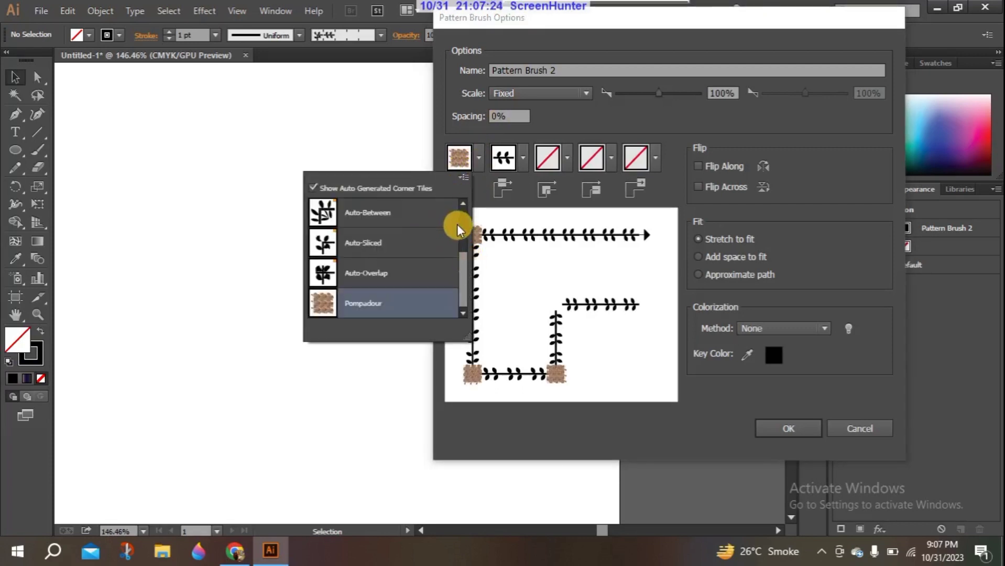
left_click(463, 205)
left_click(464, 206)
left_click(463, 206)
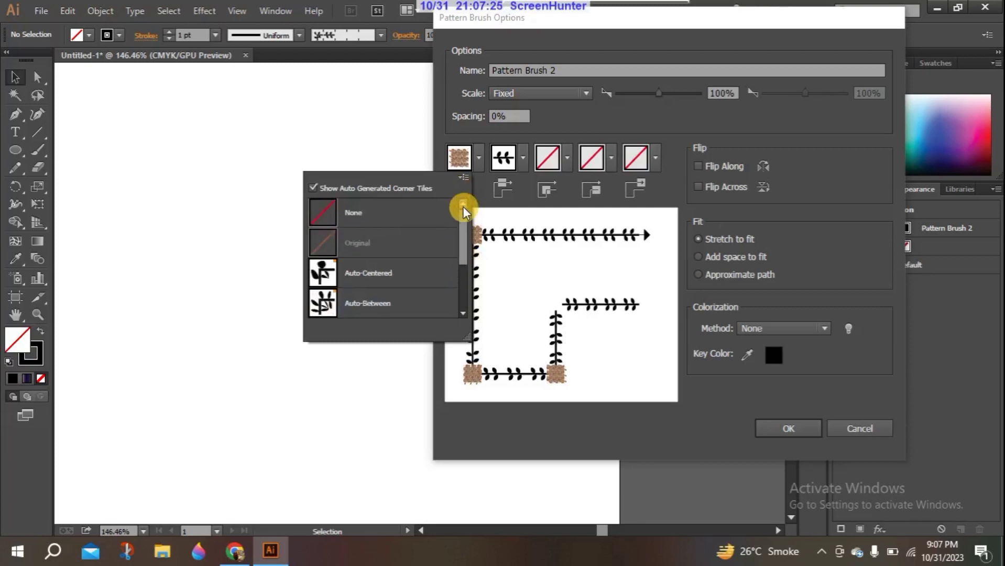
left_click(374, 213)
left_click(519, 159)
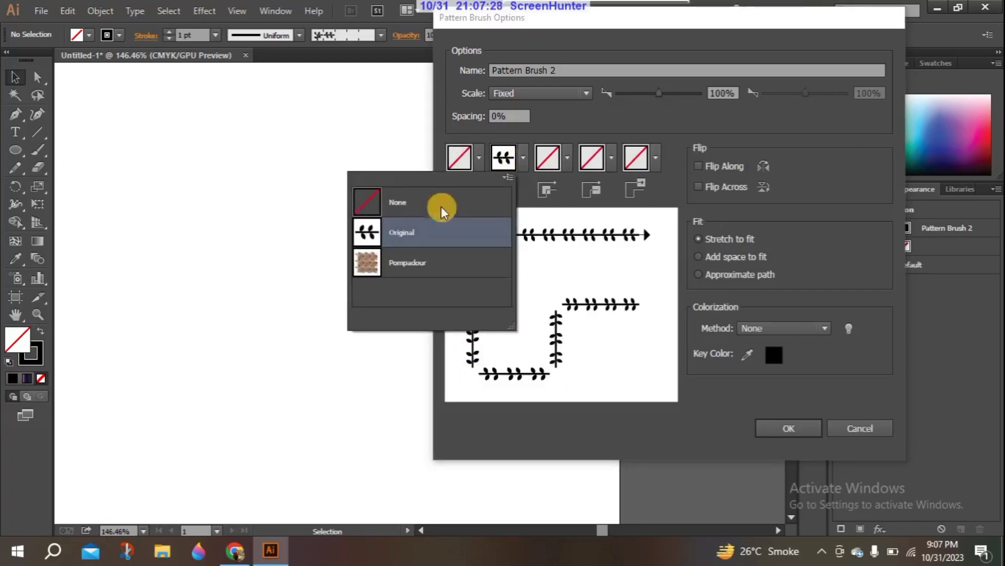
left_click(428, 265)
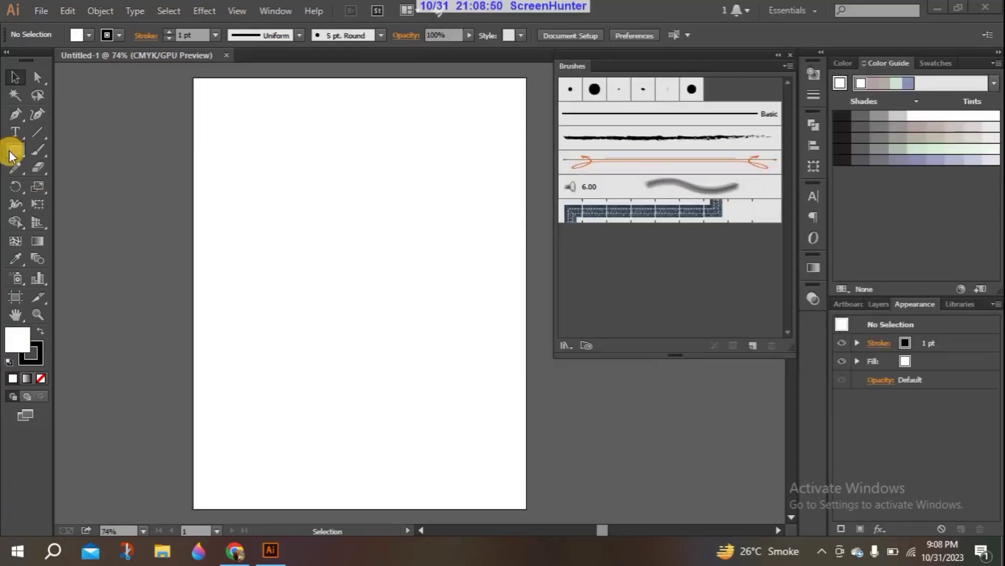
Step: Draw a square about 90.5 pt wide in the upper part of the blank artboard and rotate it into a diamond
left_click_drag(12, 154, 57, 150)
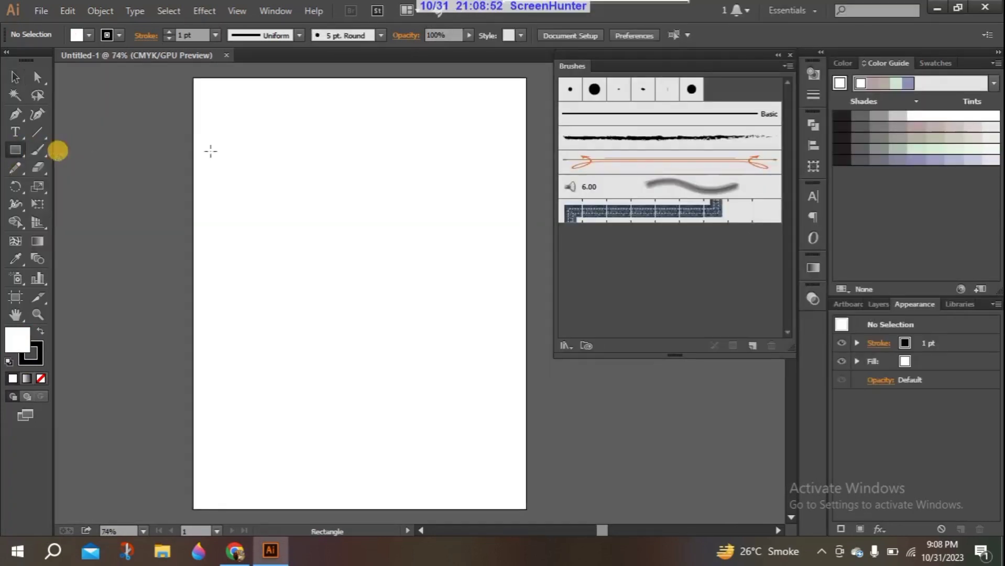
left_click(279, 153)
left_click_drag(279, 153, 327, 188)
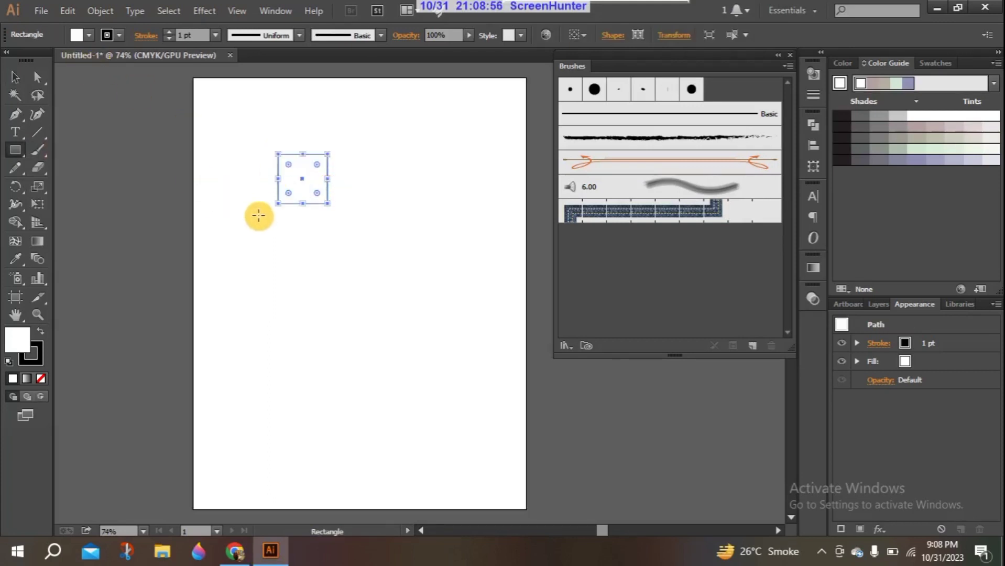
left_click(15, 77)
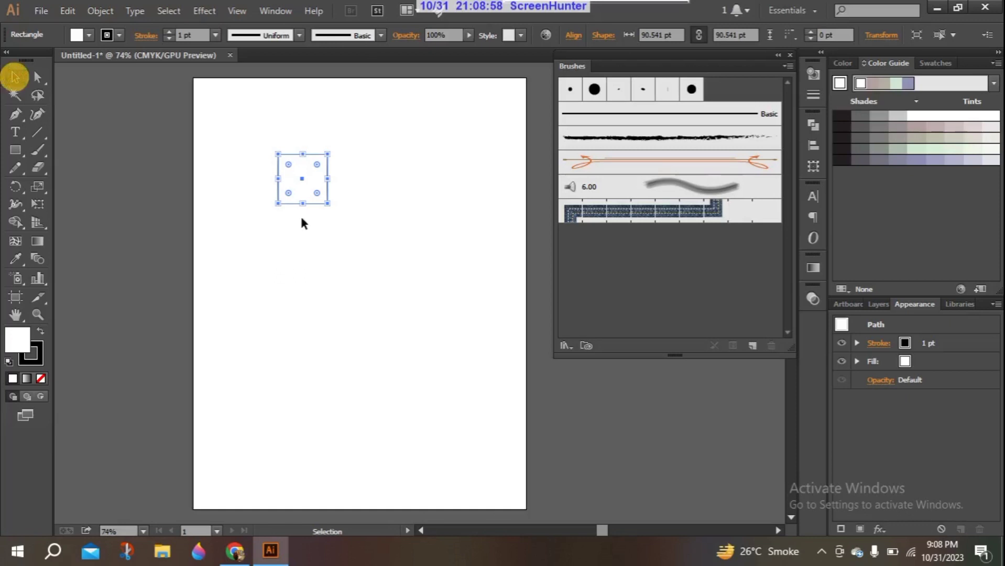
left_click_drag(278, 212, 265, 187)
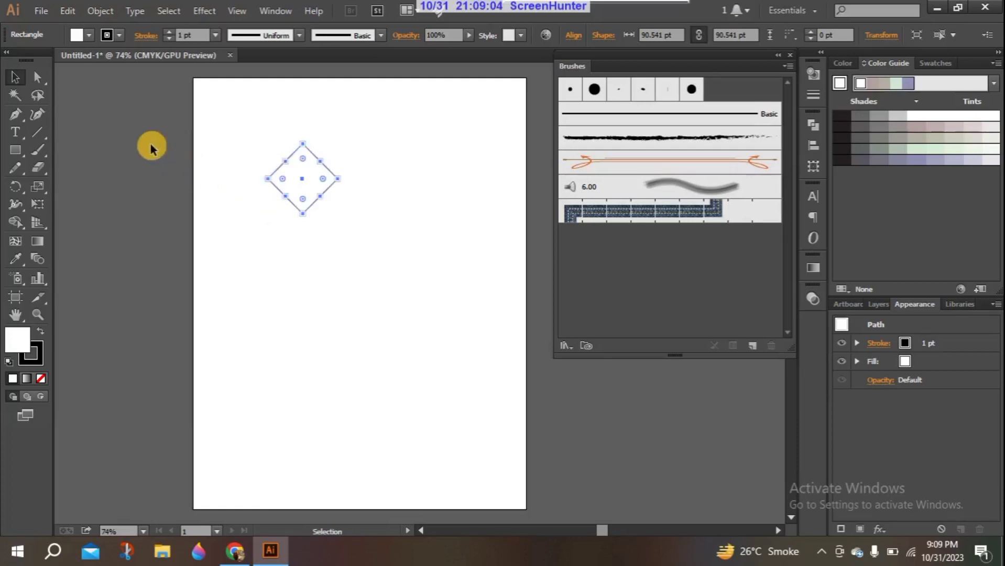
Step: Pull the diamond's bottom anchor point straight down to make an elongated kite shape
left_click(37, 77)
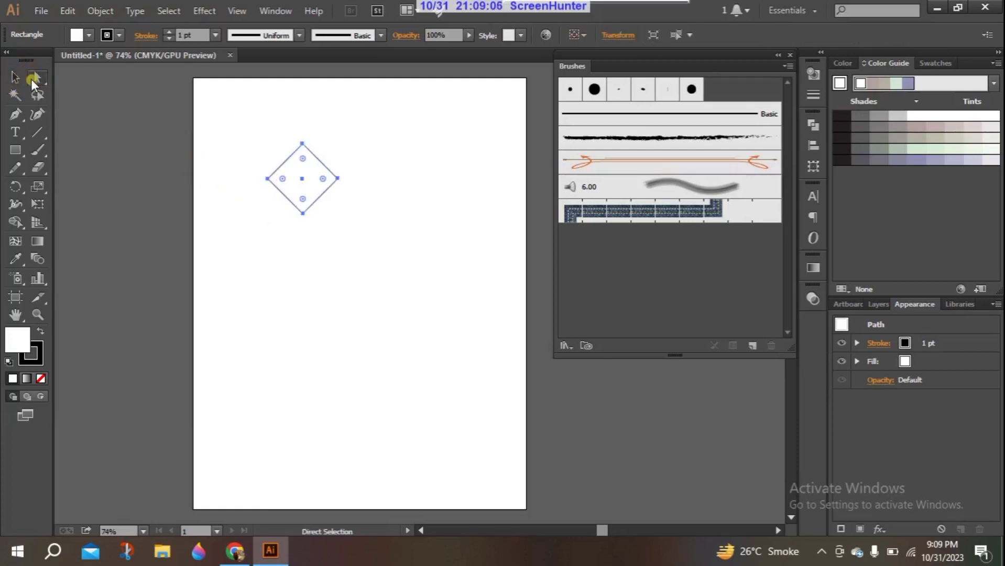
left_click(302, 213)
left_click_drag(301, 216, 305, 273)
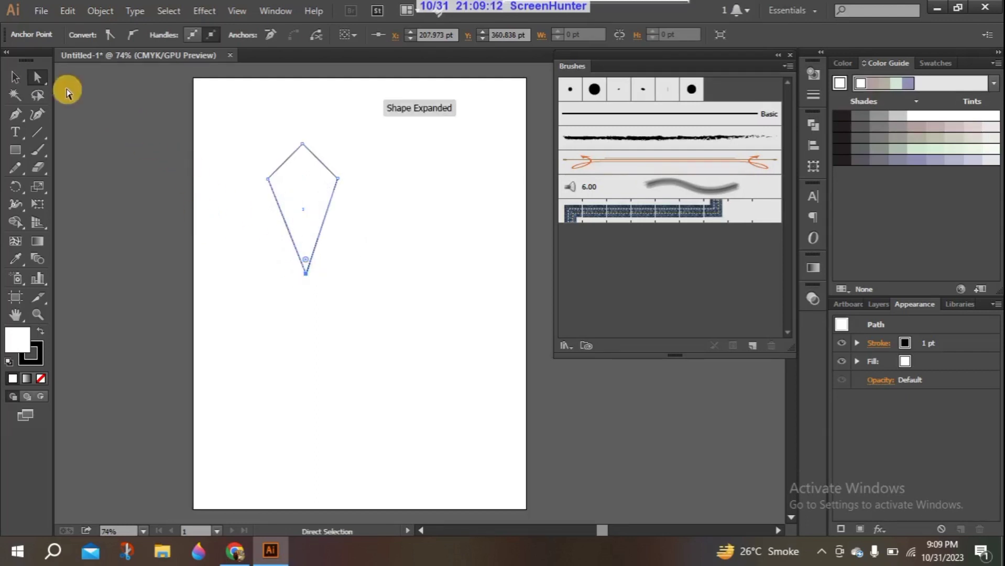
Step: Duplicate the kite and scale the copy down so that it sits inside the original
left_click(15, 77)
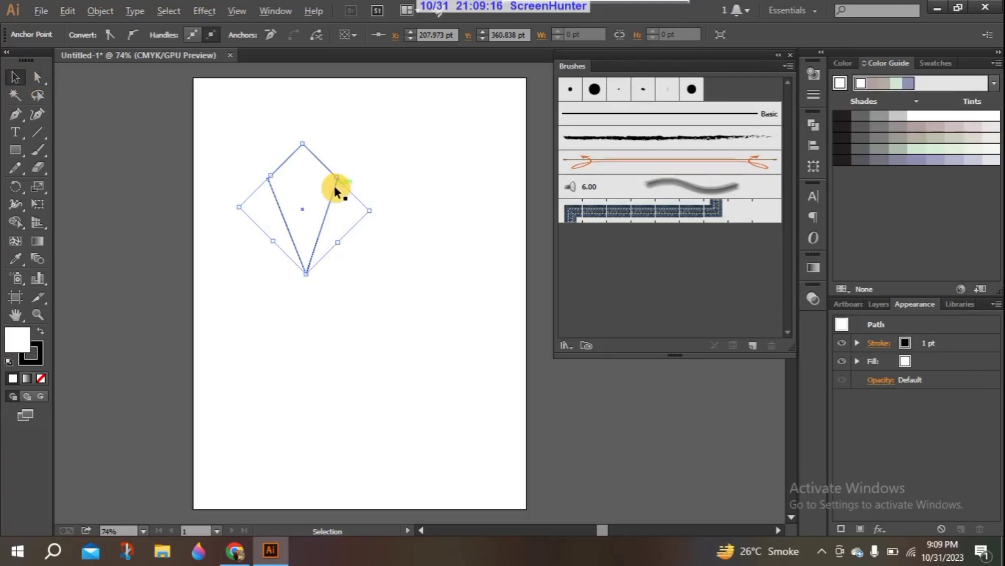
left_click_drag(334, 187, 343, 209, "alt")
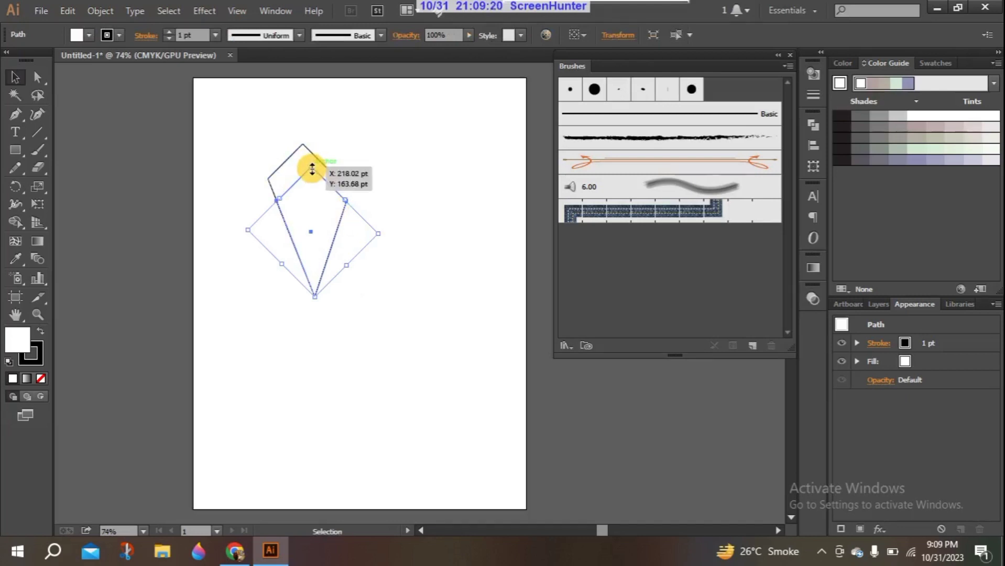
mouse_move(312, 169)
left_mouse_down()
mouse_move(313, 197)
mouse_move(312, 187)
mouse_move(323, 193)
mouse_move(315, 168)
left_mouse_up()
left_click(343, 211)
left_click(389, 236)
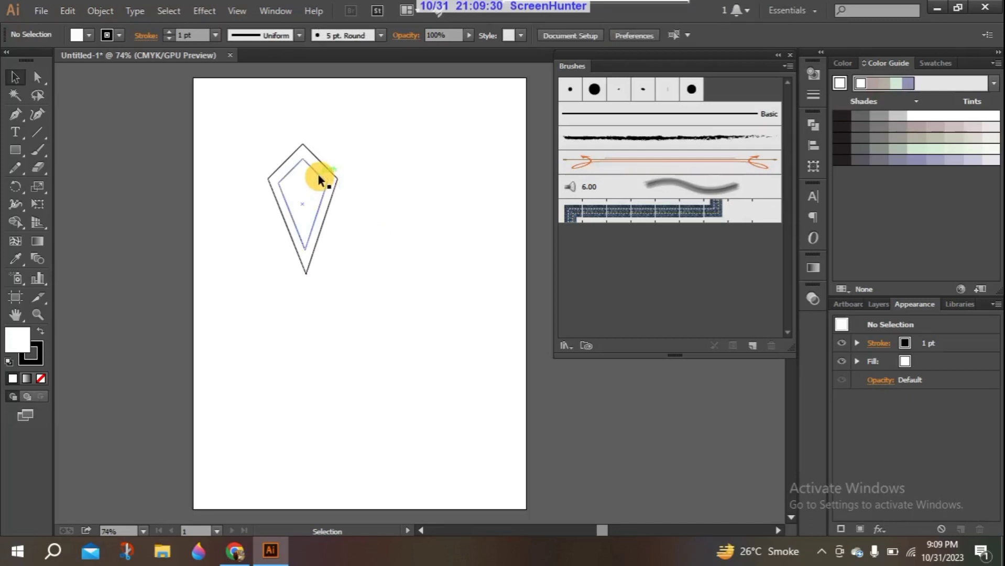
Step: Duplicate the inner kite and scale the copy down around its centre to form a third, innermost kite
left_click(318, 176)
key("a")
key("v")
key("a")
key("v")
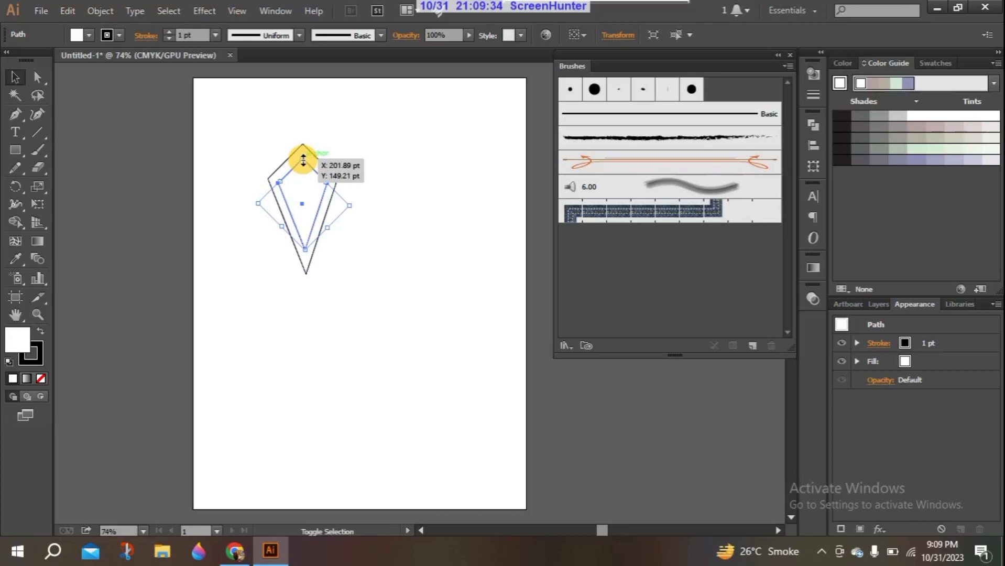
left_click_drag(303, 160, 304, 174)
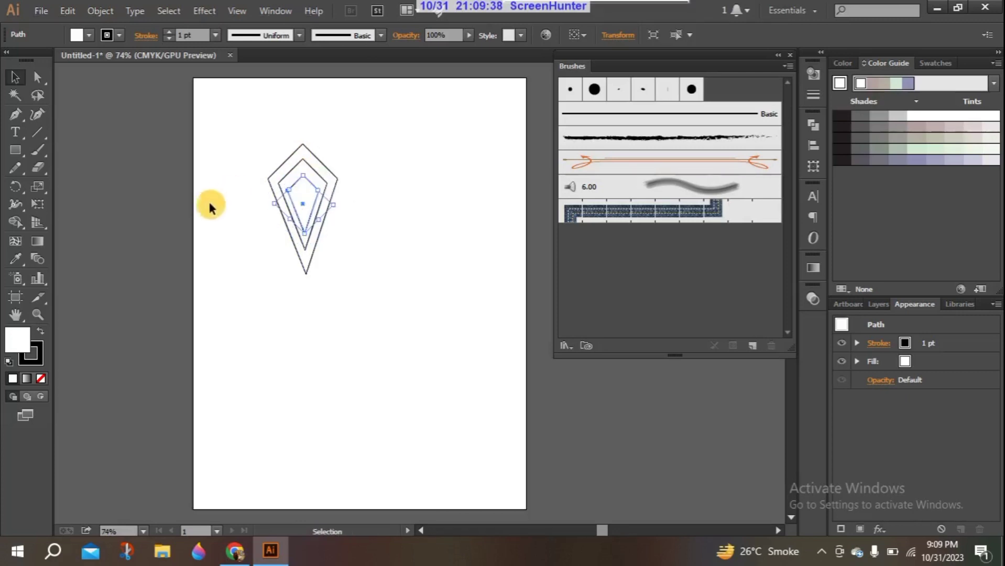
Step: Swap the fill and stroke colours of the outermost and innermost kites, giving them a black fill and white stroke
left_click(209, 204)
left_click(289, 189)
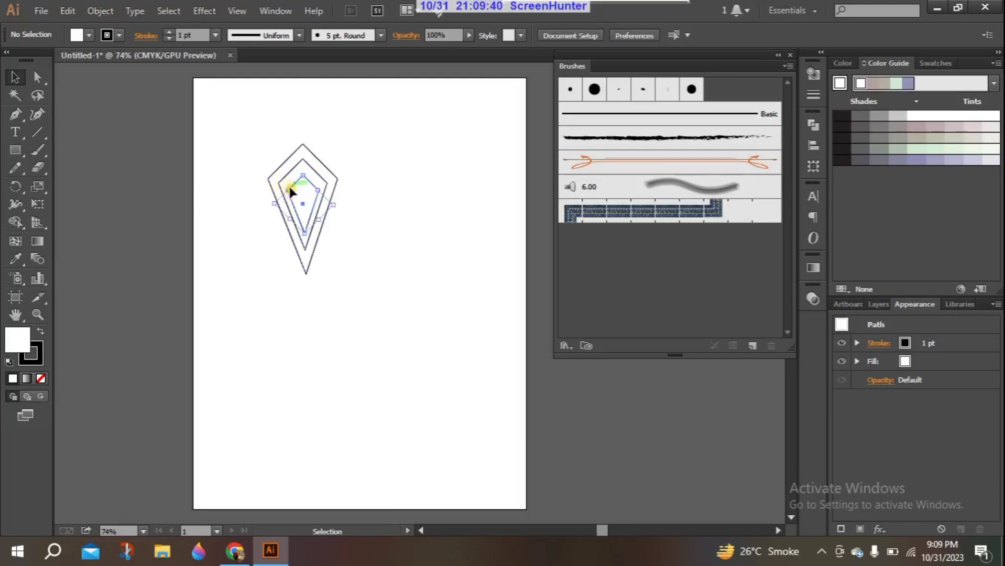
left_click(284, 168, "shift")
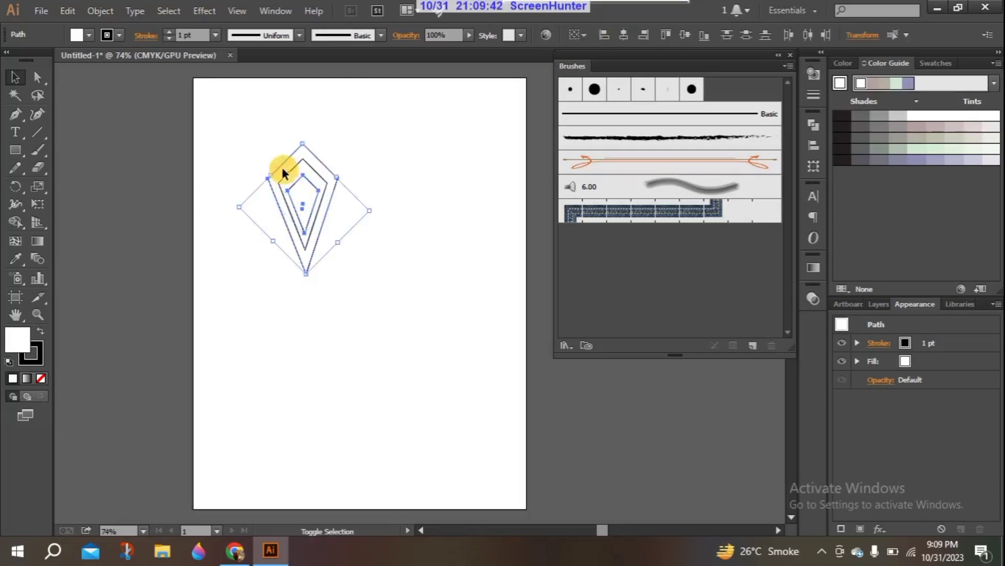
left_click(40, 333)
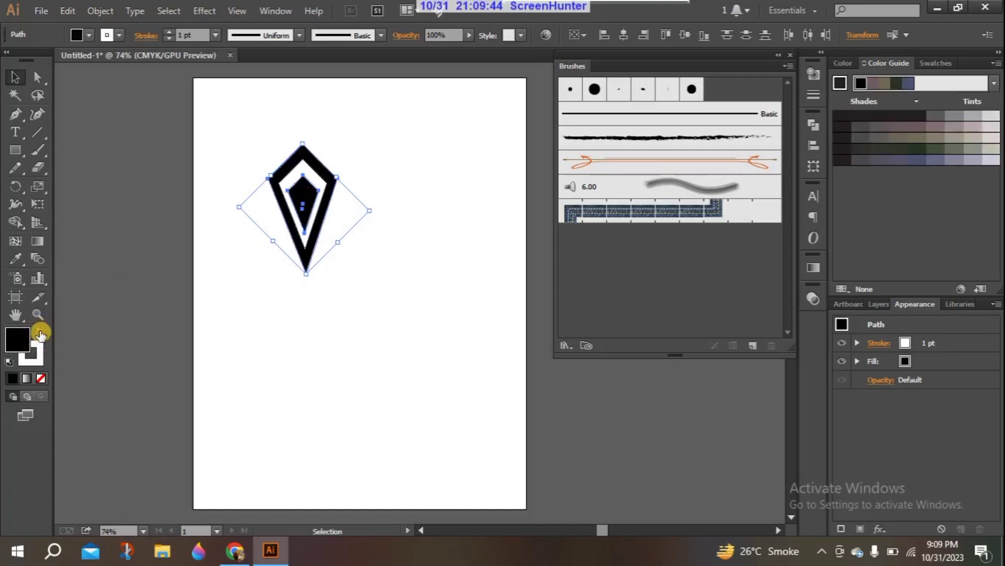
left_click(252, 259)
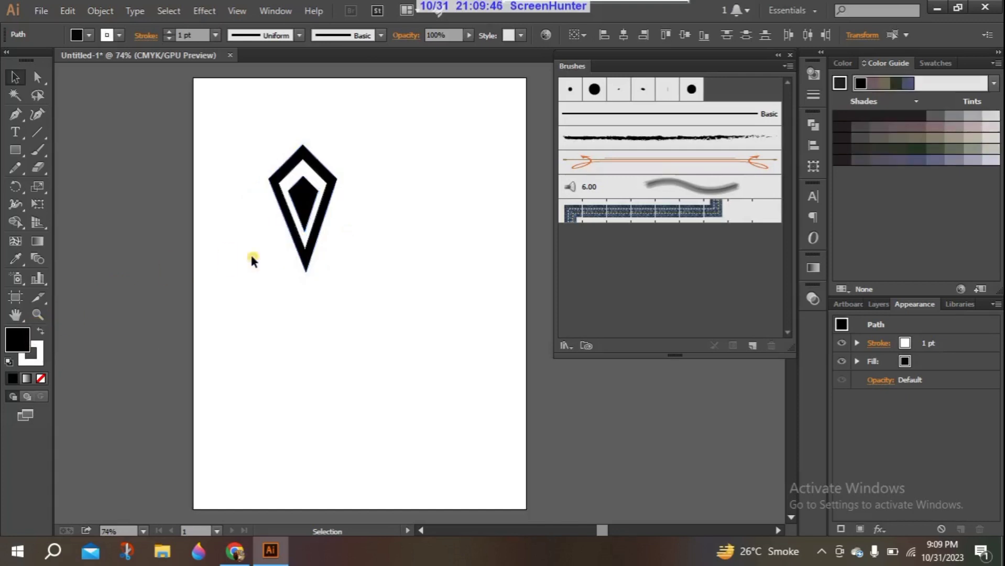
left_click_drag(249, 140, 389, 286)
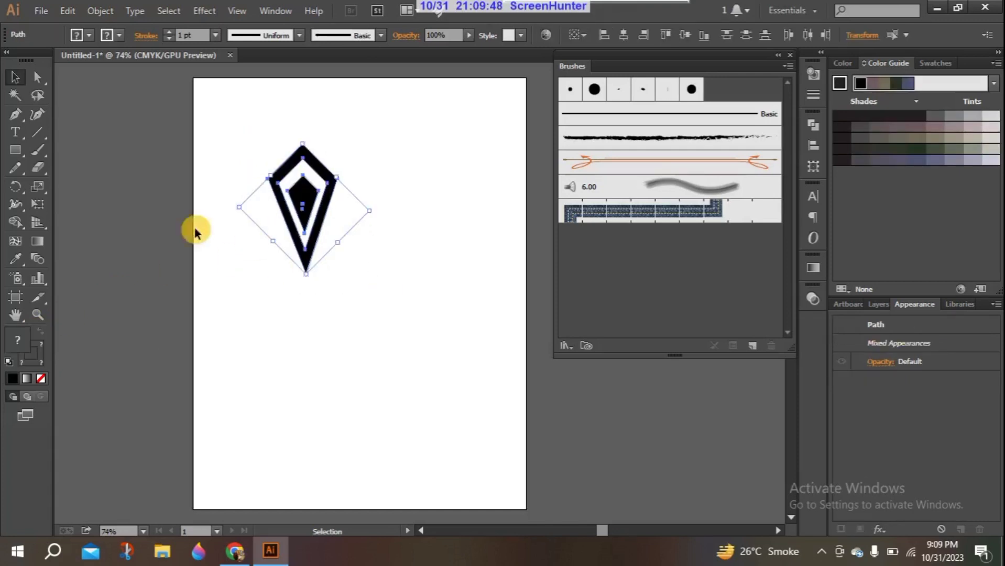
left_click(27, 360)
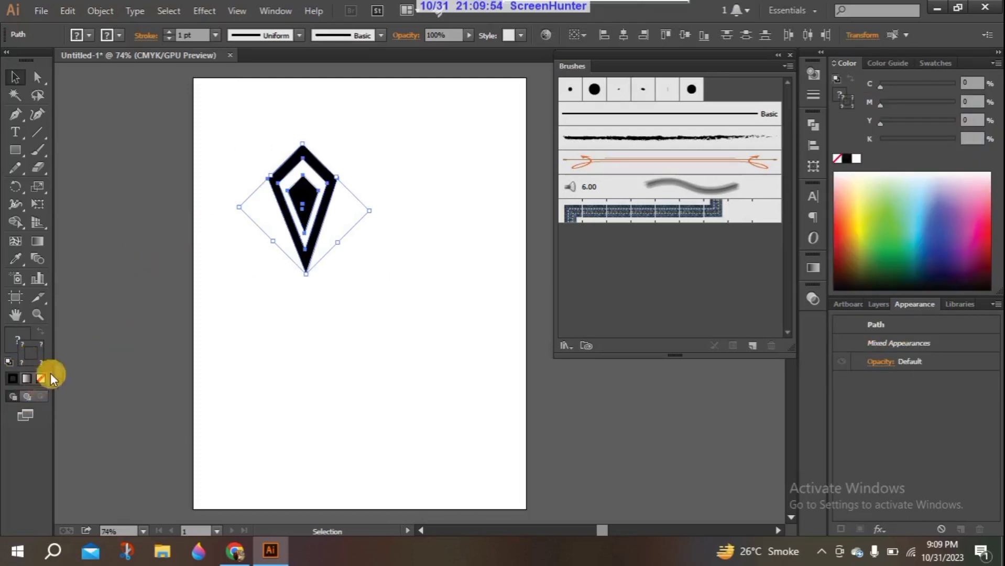
left_click(145, 271)
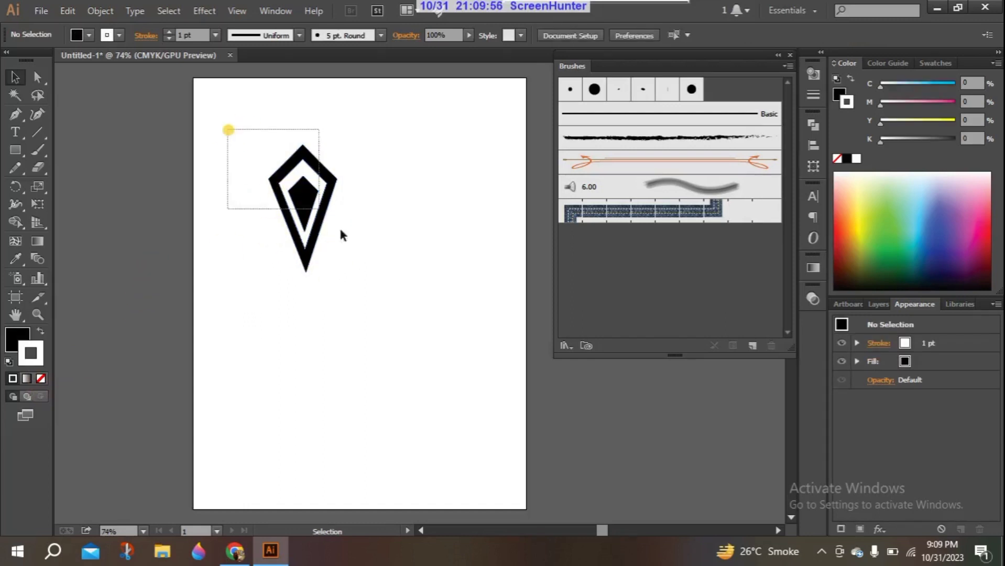
Step: Scale all three nested kites down together around their centre to about half their size
left_click_drag(340, 234, 352, 247)
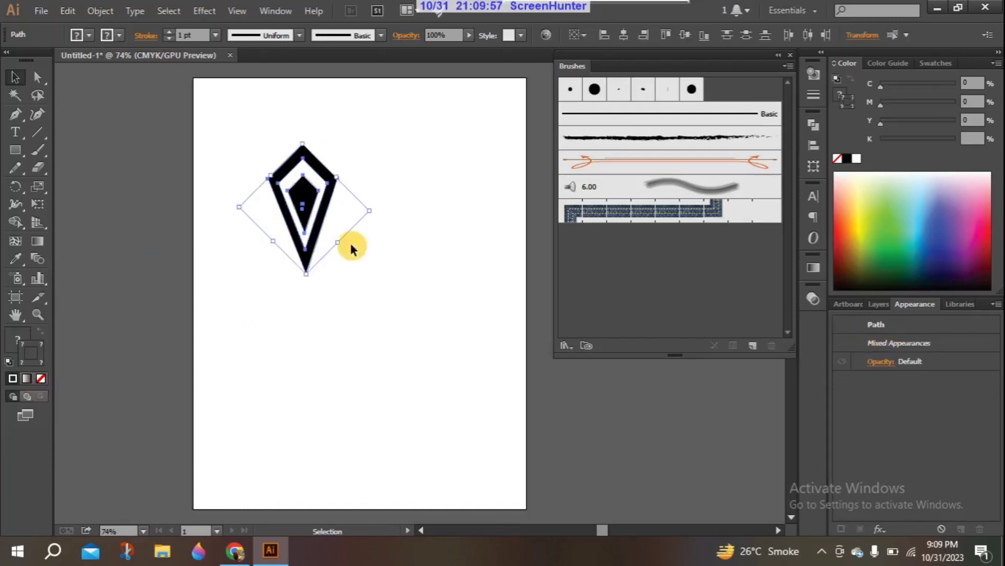
left_click_drag(306, 275, 298, 242)
left_click(298, 287)
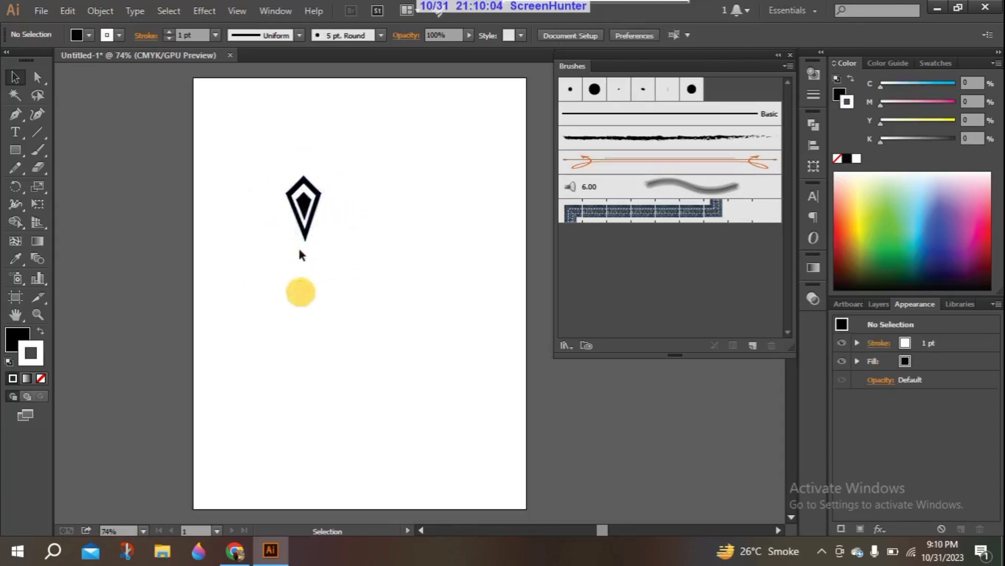
Step: Start a new pattern brush from the three nested kites and set its outer corner tile to Auto-Between
left_click_drag(304, 202, 321, 207)
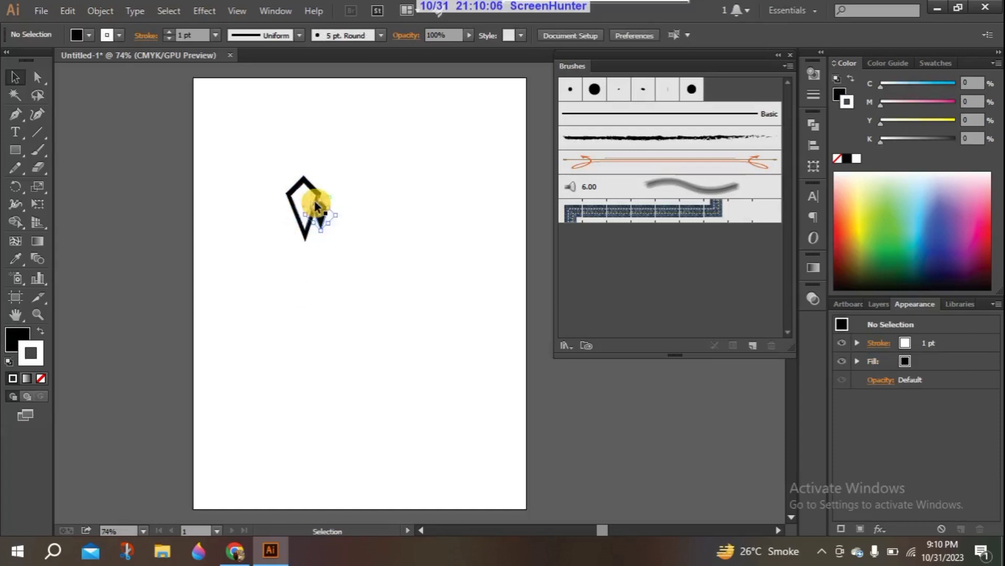
left_click_drag(247, 157, 397, 257)
mouse_move(296, 204)
left_mouse_down()
mouse_move(293, 186)
mouse_move(431, 236)
mouse_move(578, 241)
left_mouse_up()
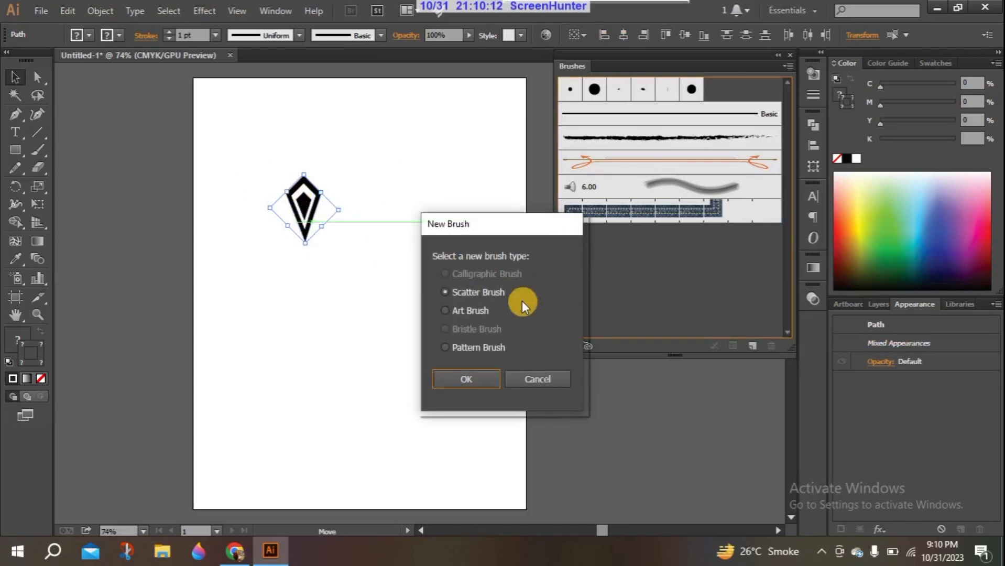
left_click(475, 345)
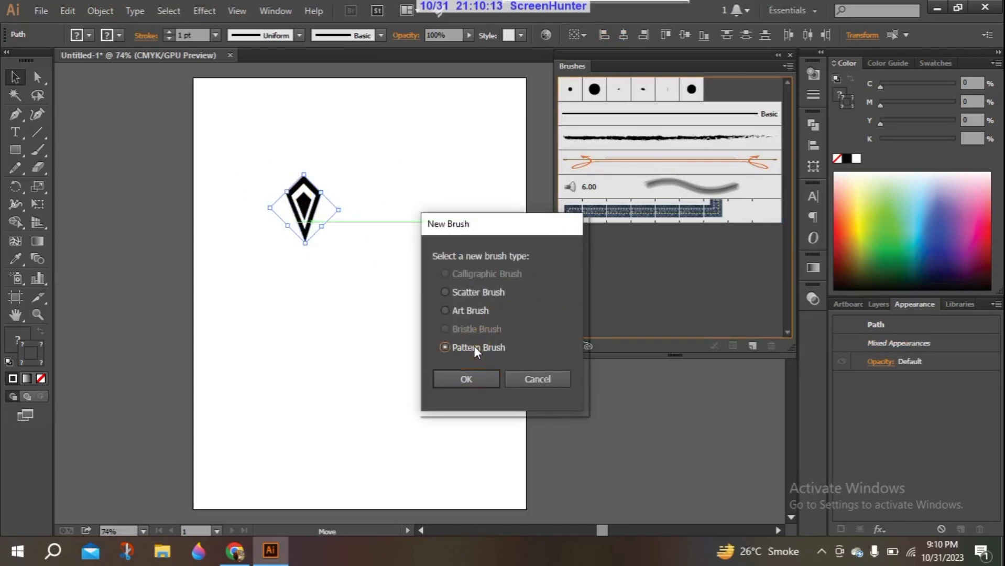
left_click(468, 381)
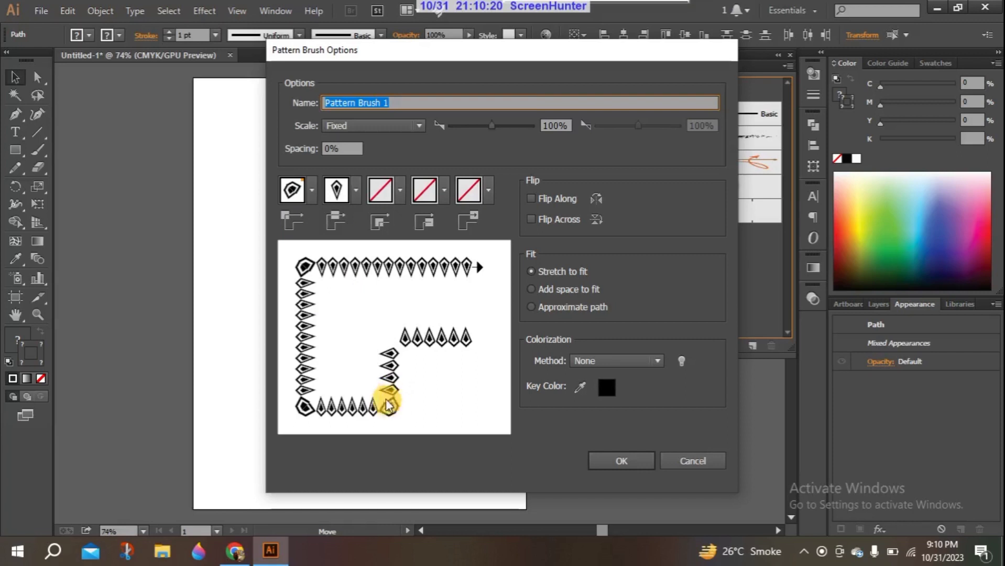
left_click(313, 193)
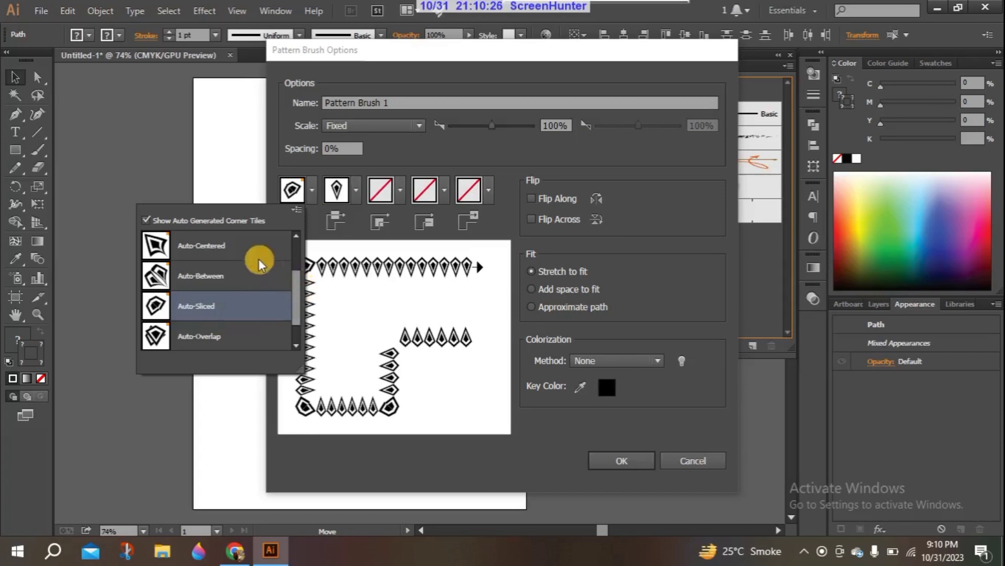
left_click(254, 275)
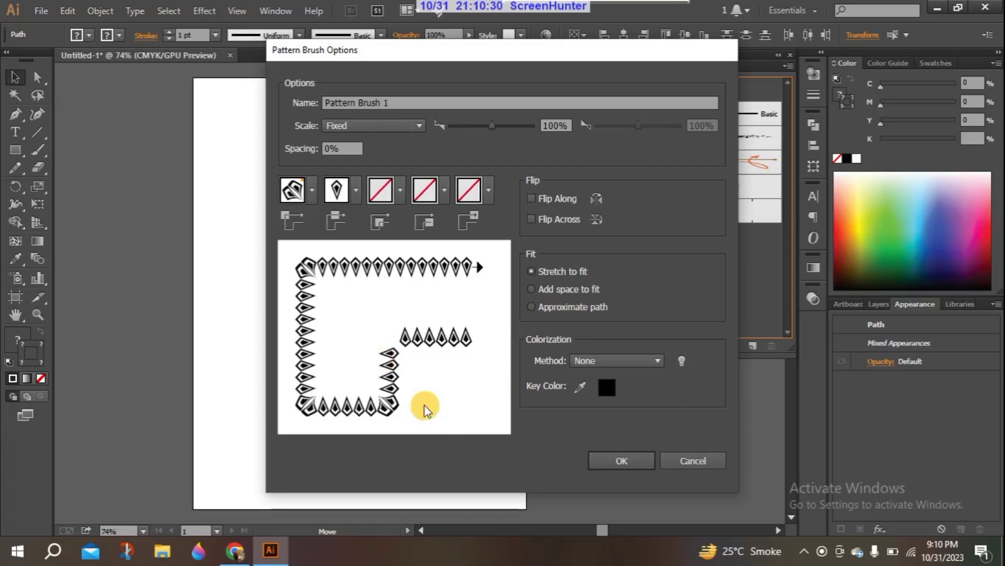
Step: Try the Flip Along and Flip Across options on the pattern brush and clear both
left_click(560, 199)
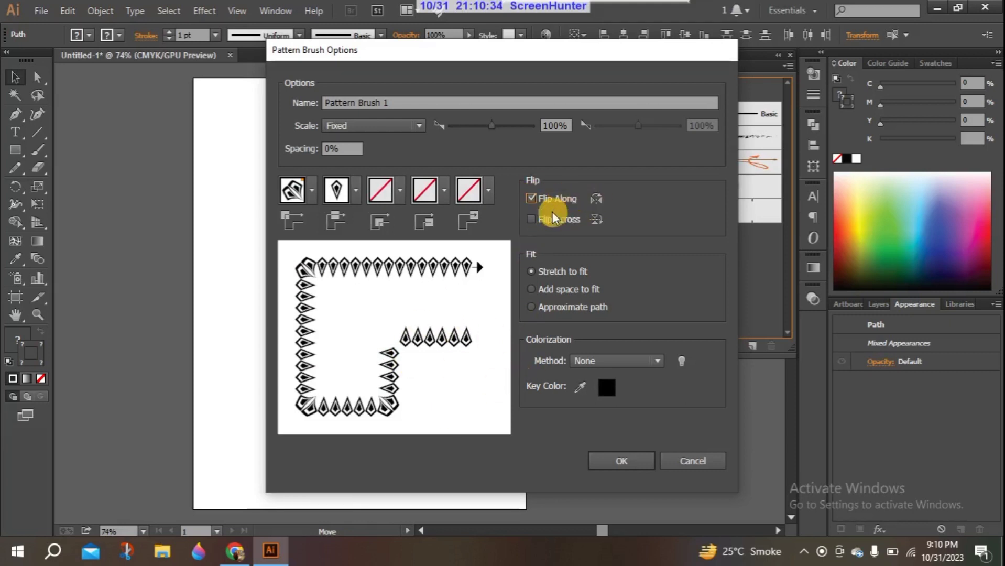
left_click(556, 220)
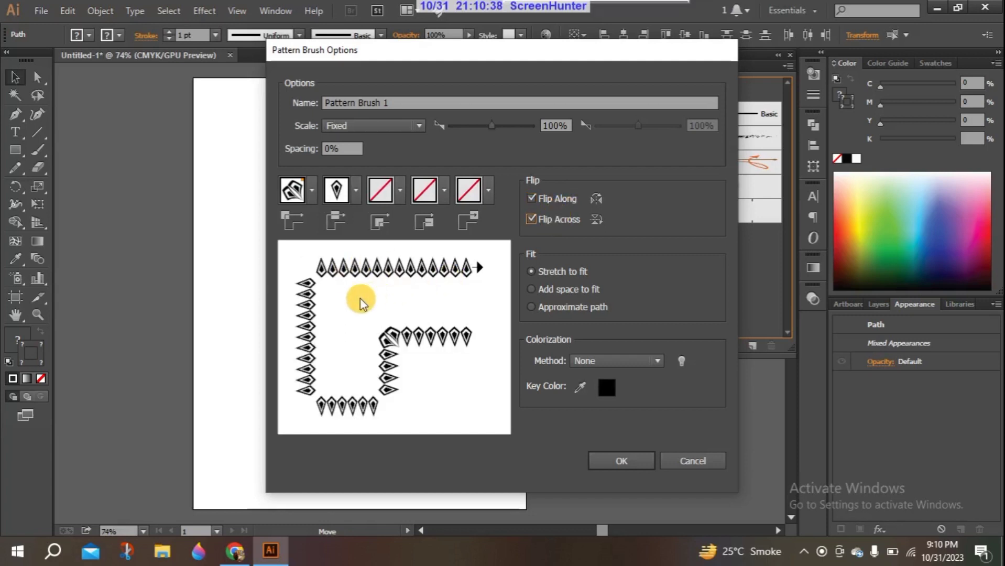
left_click(557, 220)
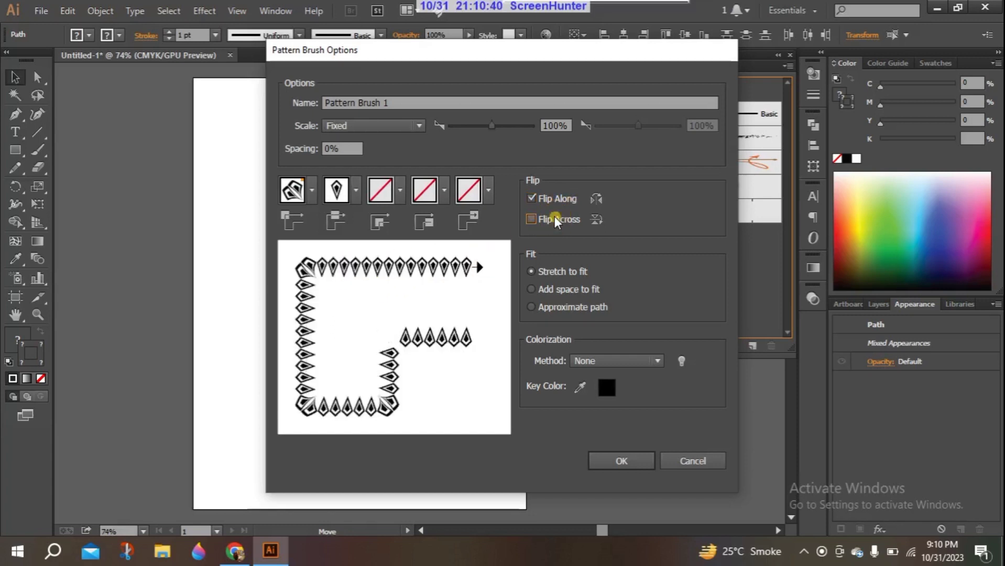
left_click(543, 199)
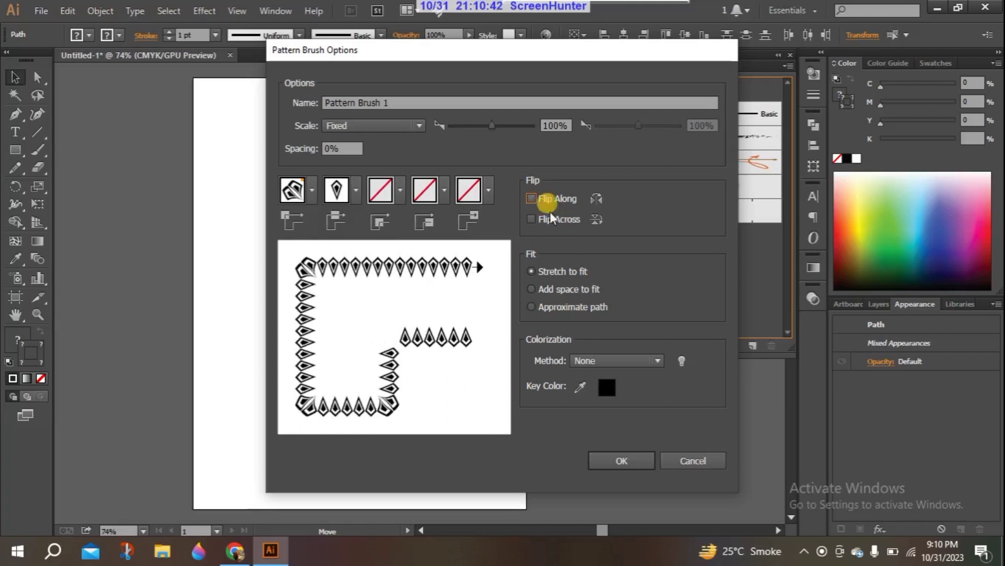
Step: Compare the brush's fit options, choose Approximate path with colorization method None, and create the brush
left_click(560, 290)
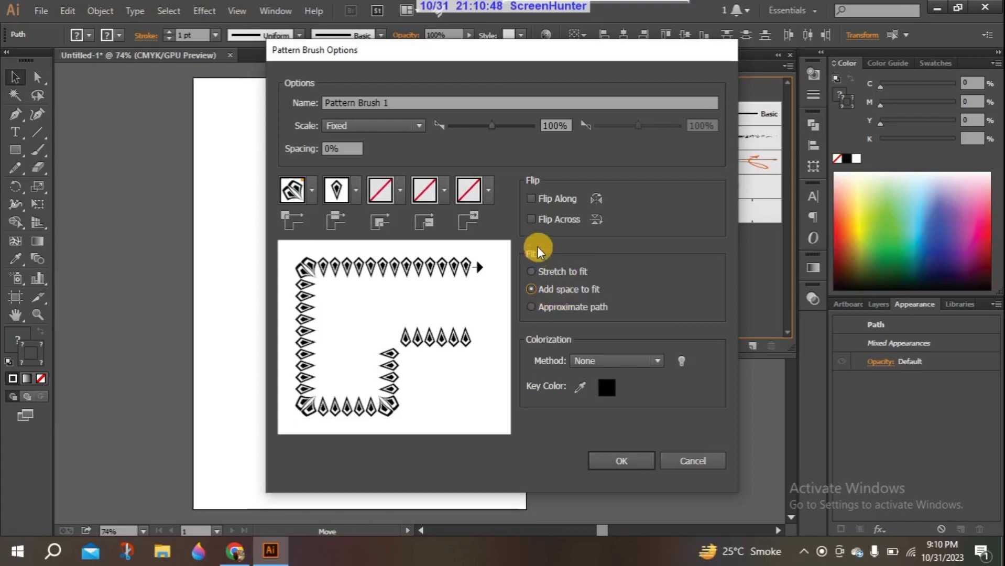
left_click(548, 272)
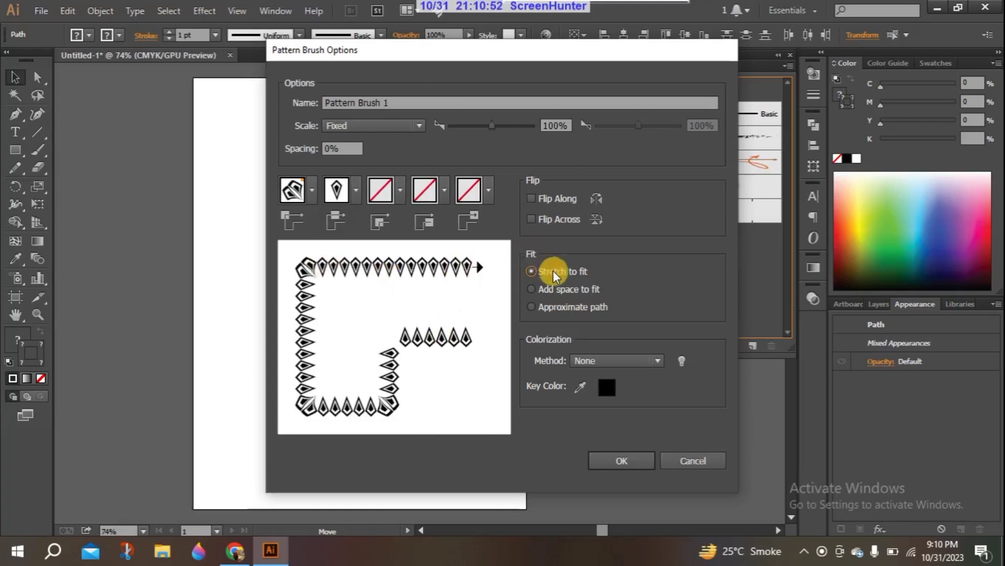
left_click(545, 290)
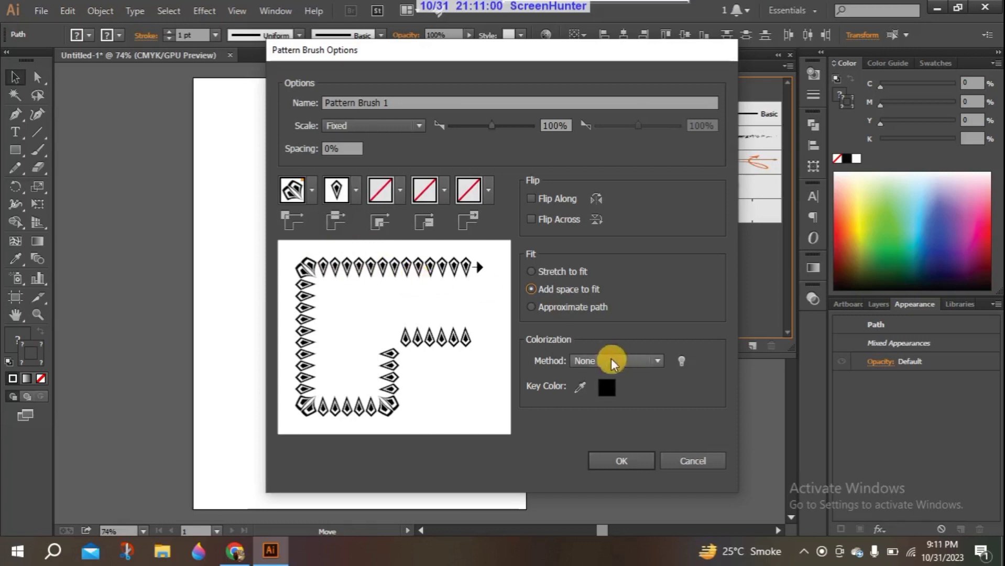
left_click(567, 308)
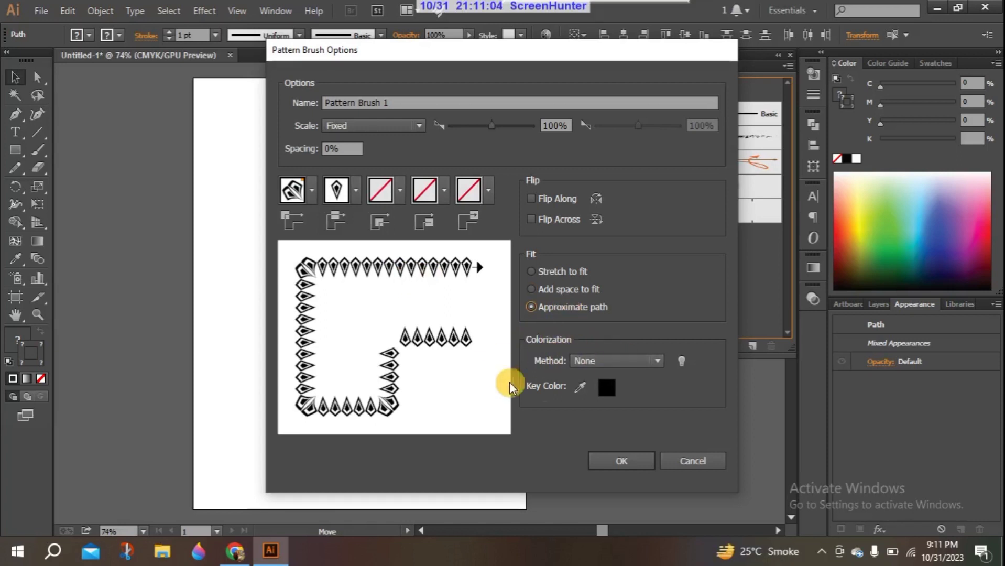
left_click(639, 358)
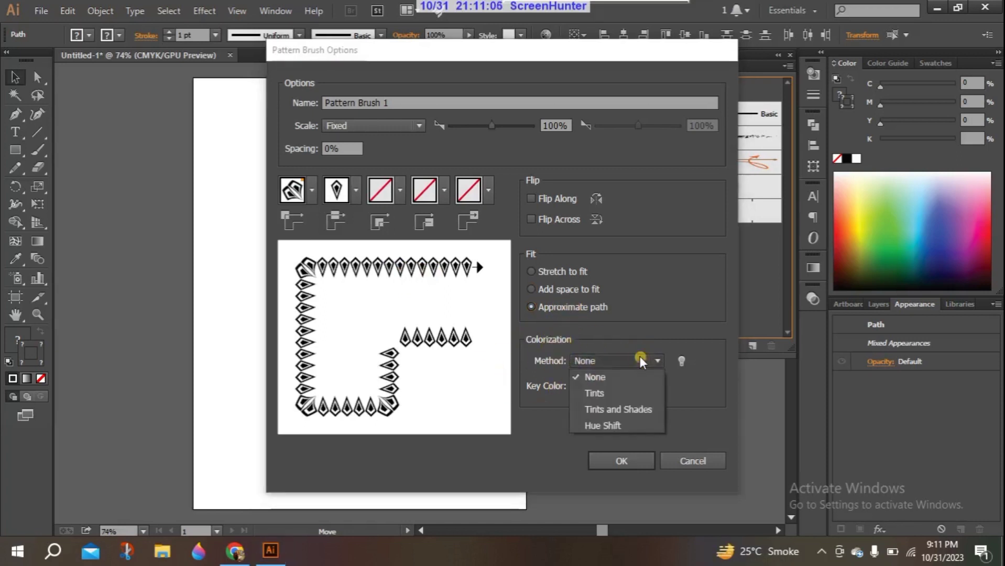
left_click(604, 376)
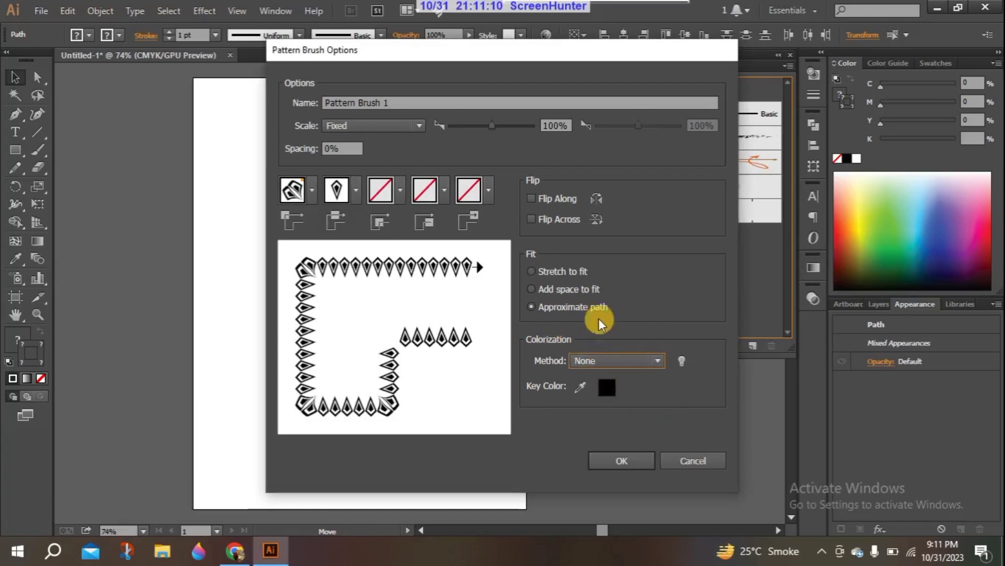
left_click(555, 311)
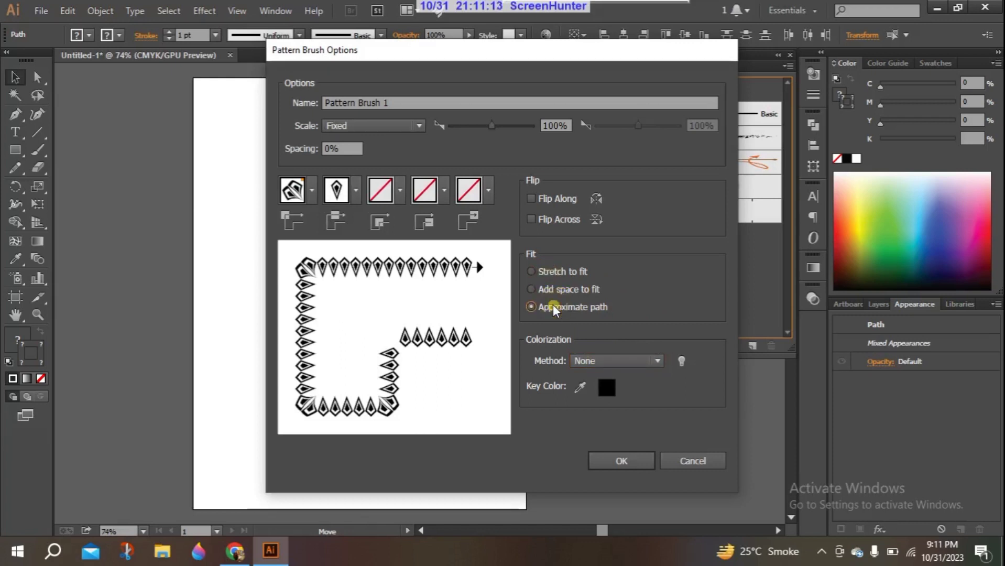
left_click(548, 275)
left_click(617, 459)
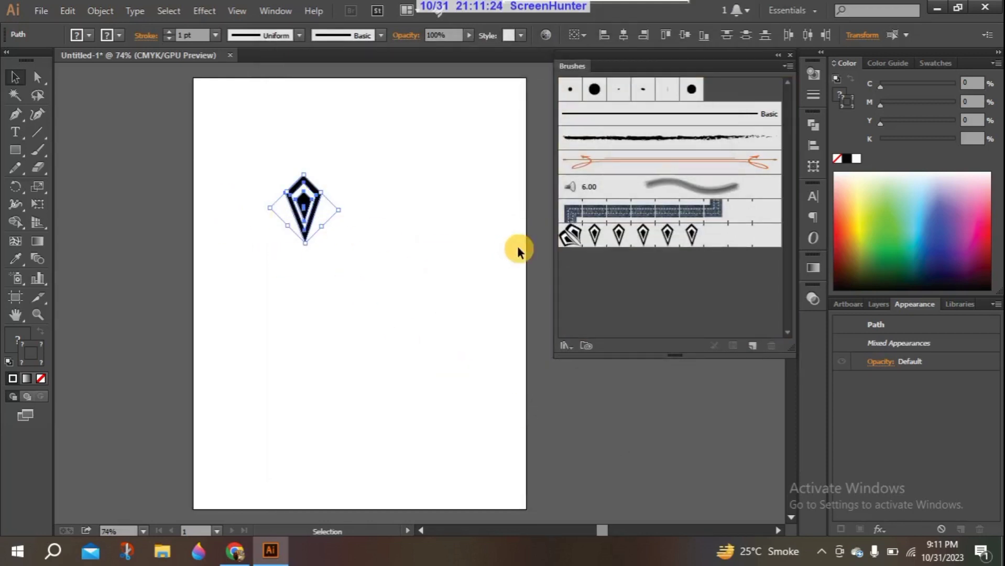
Step: Move the kite artwork off the artboard and paint five freehand strokes with the new kite pattern brush
left_click_drag(302, 212, 79, 112)
left_click(37, 149)
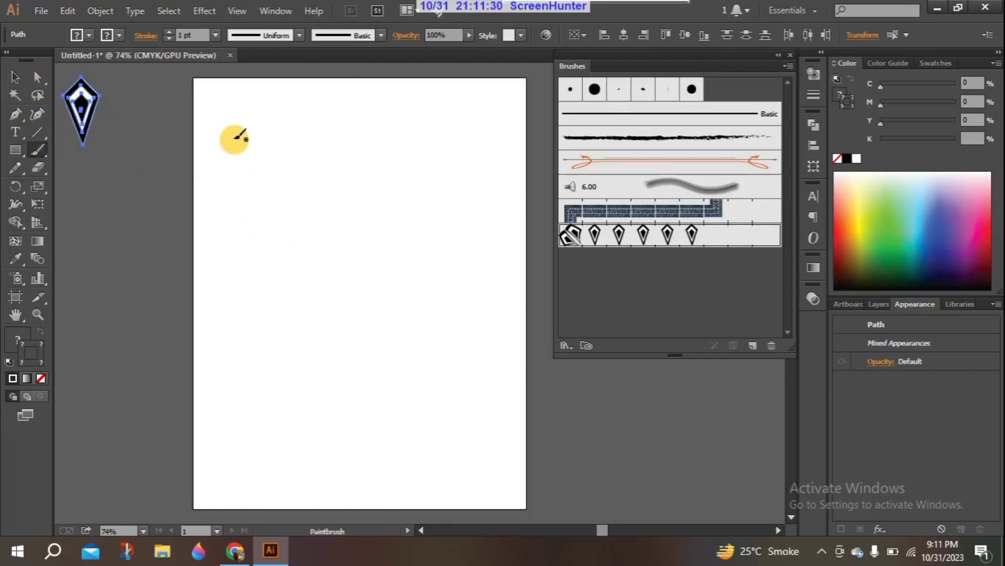
mouse_move(271, 170)
left_mouse_down()
mouse_move(312, 161)
mouse_move(364, 241)
mouse_move(445, 280)
left_mouse_up()
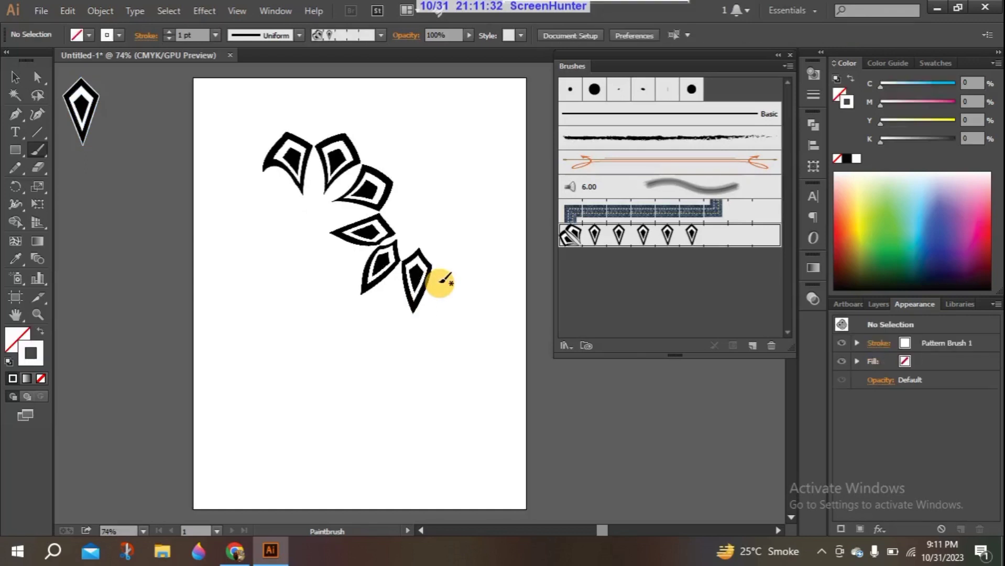
mouse_move(317, 452)
left_mouse_down()
mouse_move(312, 384)
mouse_move(271, 294)
left_mouse_up()
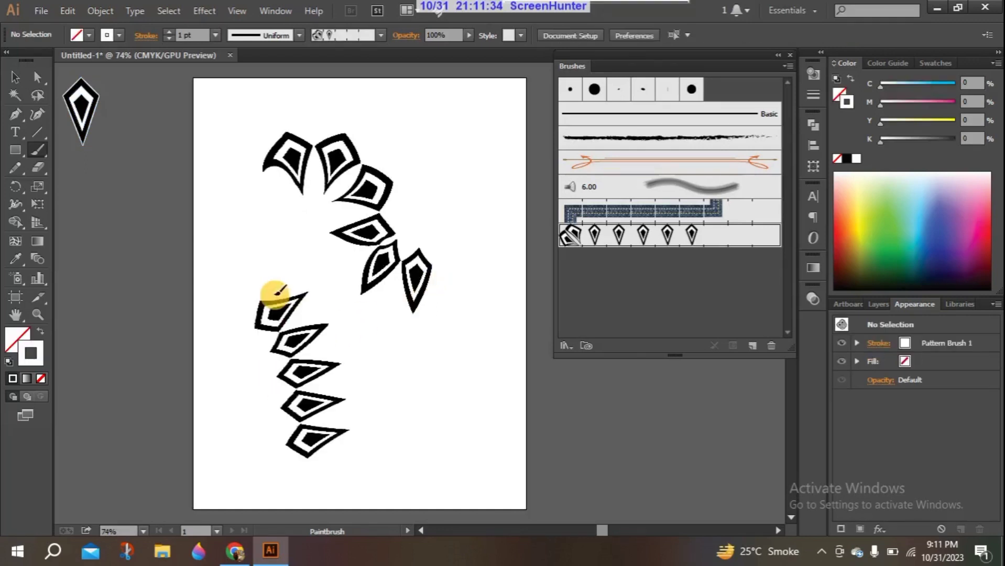
mouse_move(393, 427)
left_mouse_down()
mouse_move(383, 365)
mouse_move(342, 346)
mouse_move(473, 372)
left_mouse_up()
left_click_drag(80, 280, 338, 225)
left_click_drag(67, 365, 229, 293)
Step: Review the kite pattern brush's options and close them without changes
left_click(14, 77)
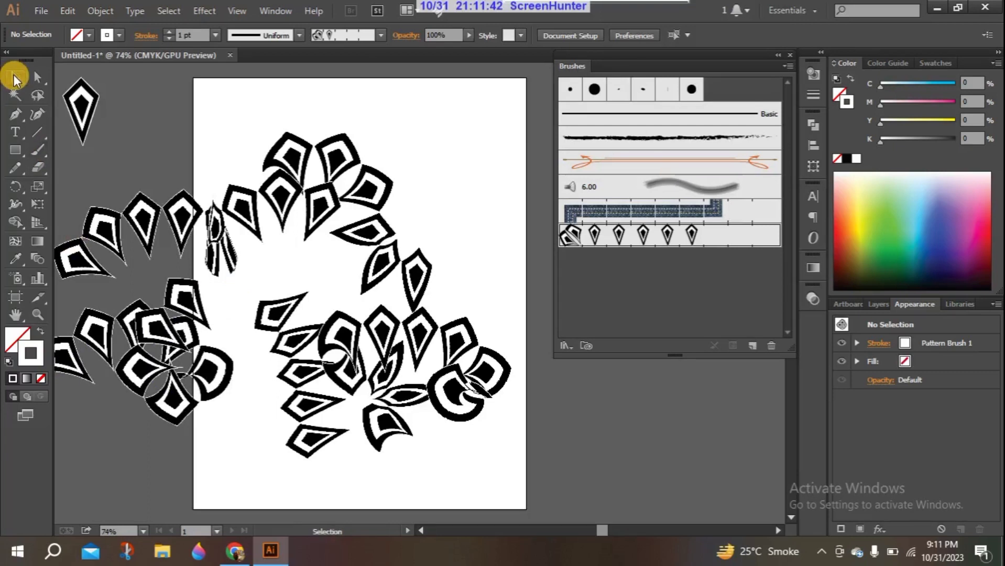
double_click(592, 242)
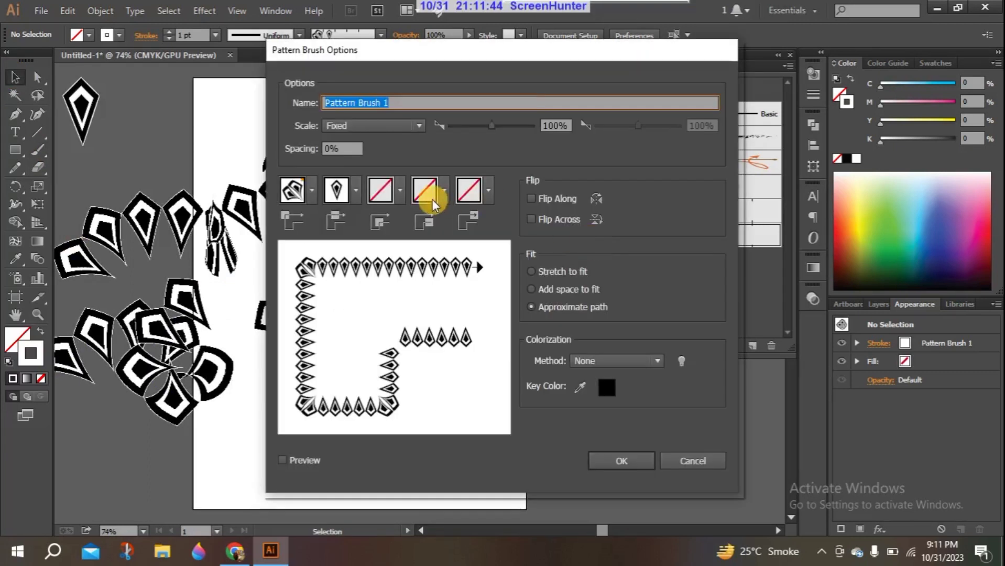
left_click(681, 459)
Step: Create an art brush from the nested kite artwork, using Stretch to Fit Stroke Length and colorization method None
left_click(80, 113)
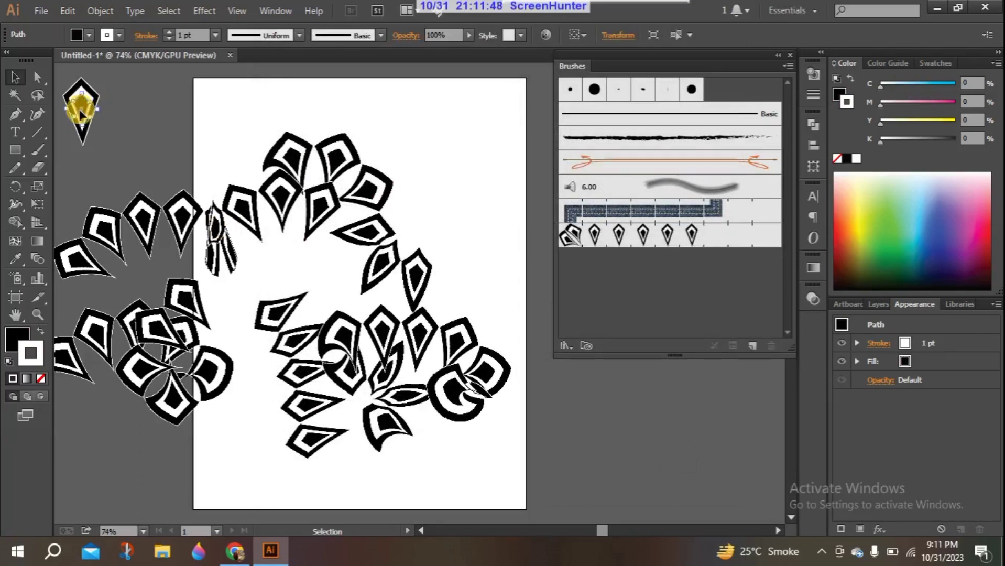
left_click(122, 153)
scroll(67, 78, "left", 1)
mouse_move(68, 78)
left_mouse_down()
mouse_move(123, 123)
mouse_move(385, 191)
mouse_move(574, 277)
left_mouse_up()
left_click(475, 310)
left_click(471, 379)
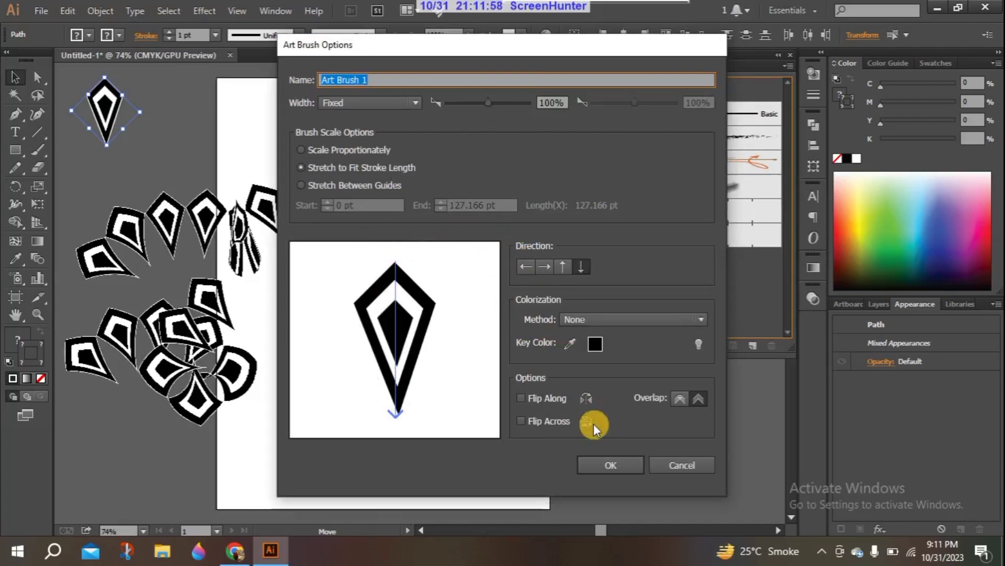
left_click(612, 466)
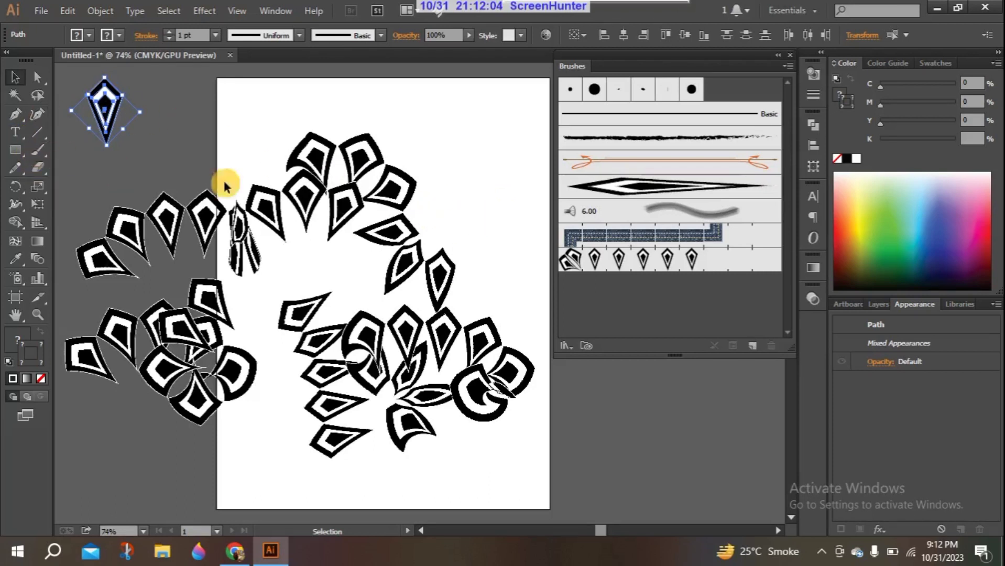
Step: Apply the kite art brush to the kite artwork and paint seven curved freehand strokes on and beside the artboard with it
left_click(586, 181)
left_click(46, 155)
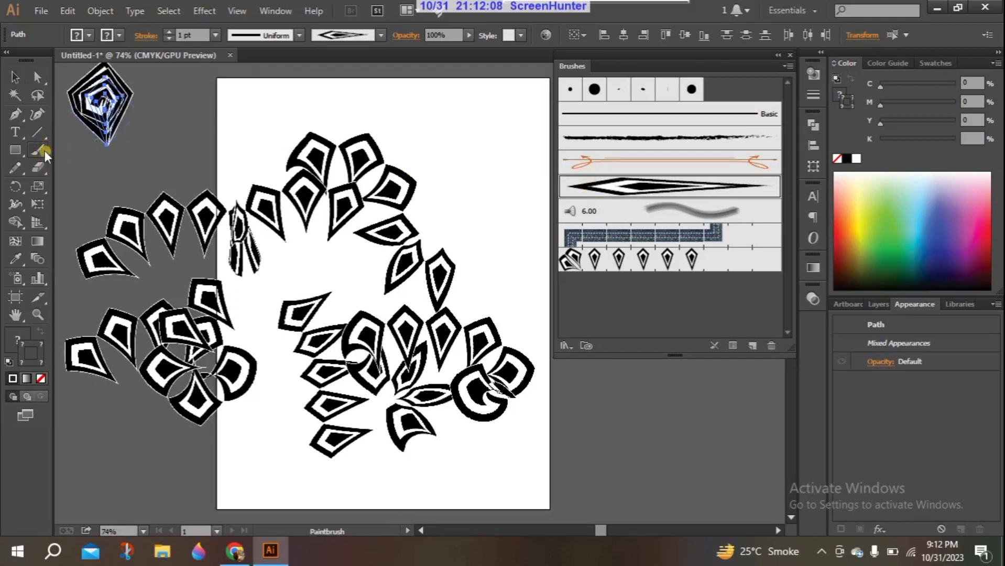
mouse_move(503, 250)
left_mouse_down()
mouse_move(479, 192)
mouse_move(485, 143)
left_mouse_up()
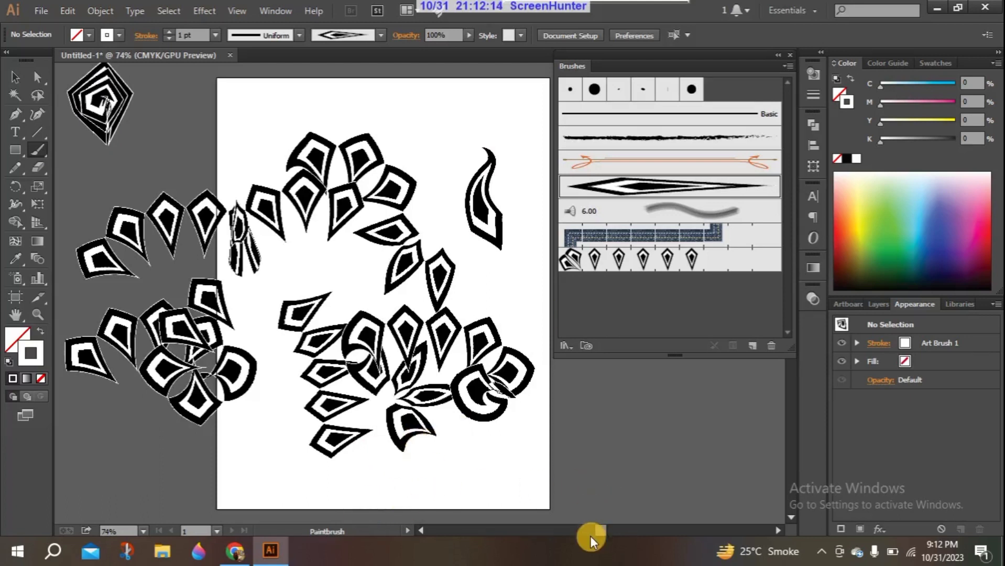
left_click_drag(599, 530, 611, 527)
mouse_move(395, 377)
left_mouse_down()
mouse_move(381, 329)
mouse_move(397, 225)
left_mouse_up()
mouse_move(283, 230)
left_mouse_down()
mouse_move(323, 290)
mouse_move(343, 410)
left_mouse_up()
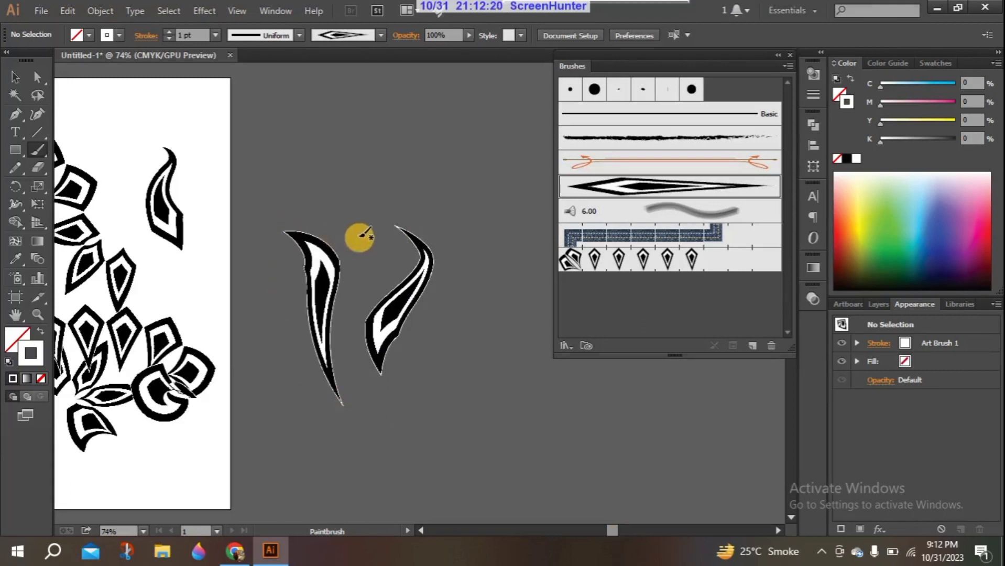
left_click_drag(359, 238, 286, 391)
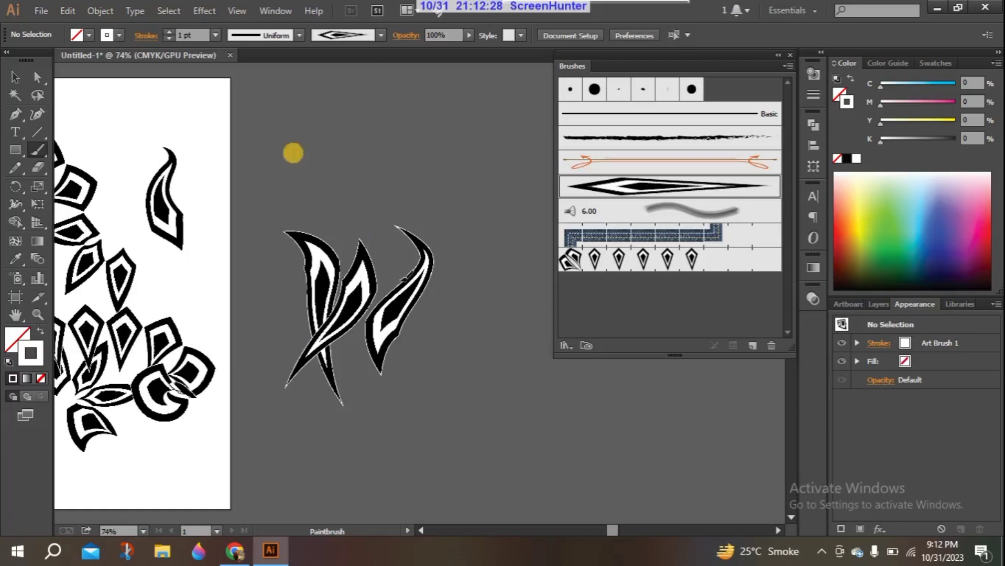
left_click_drag(291, 152, 423, 307)
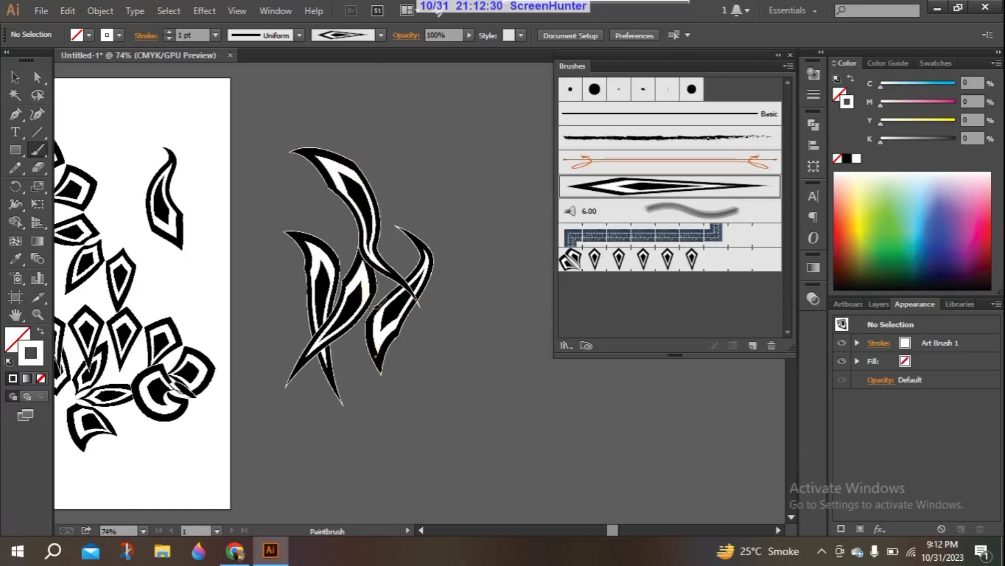
left_click_drag(377, 367, 418, 180)
left_click_drag(427, 294, 519, 391)
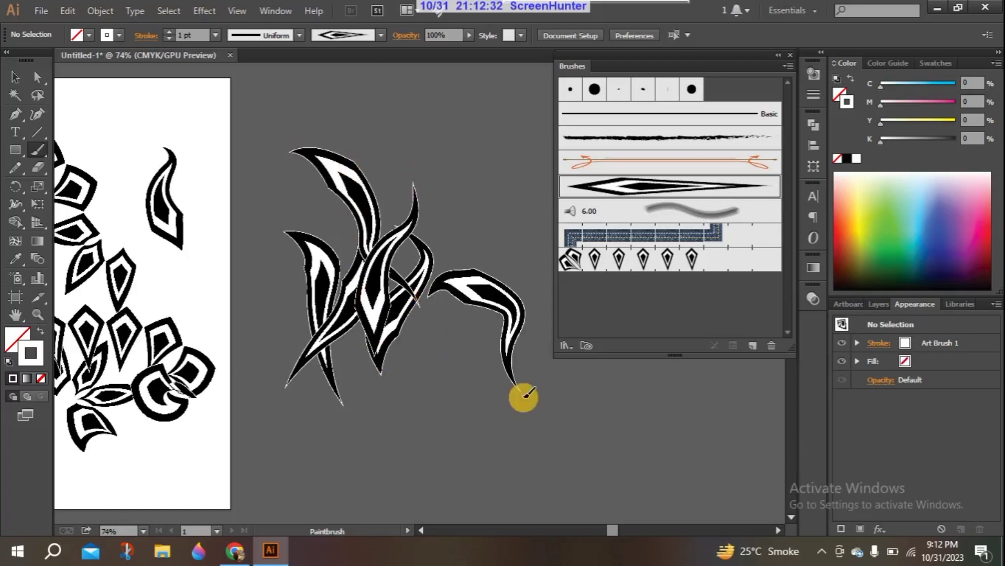
Step: Delete all the painted strokes and kite artwork on and around the artboard
left_click(15, 78)
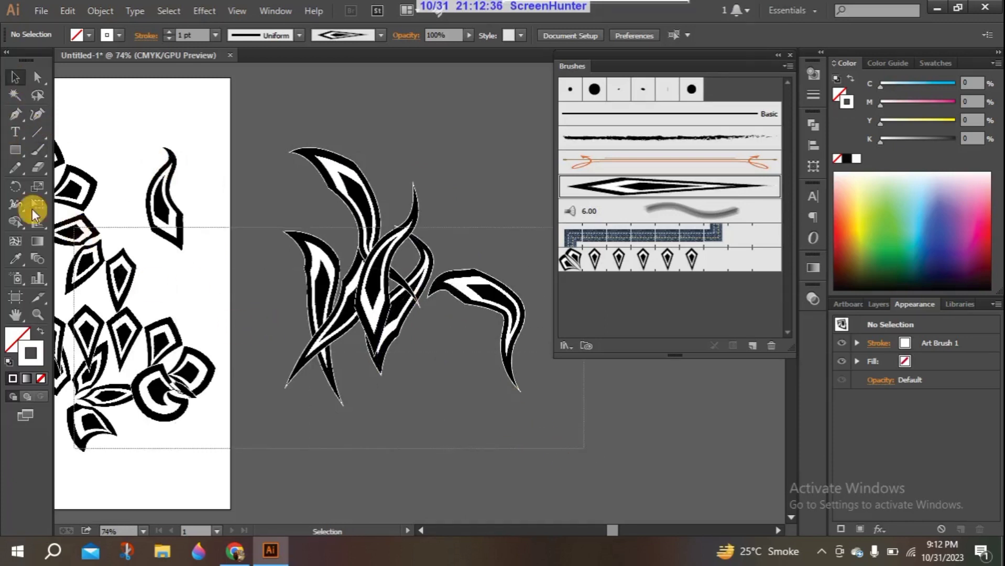
key("ctrl+a")
key("Delete")
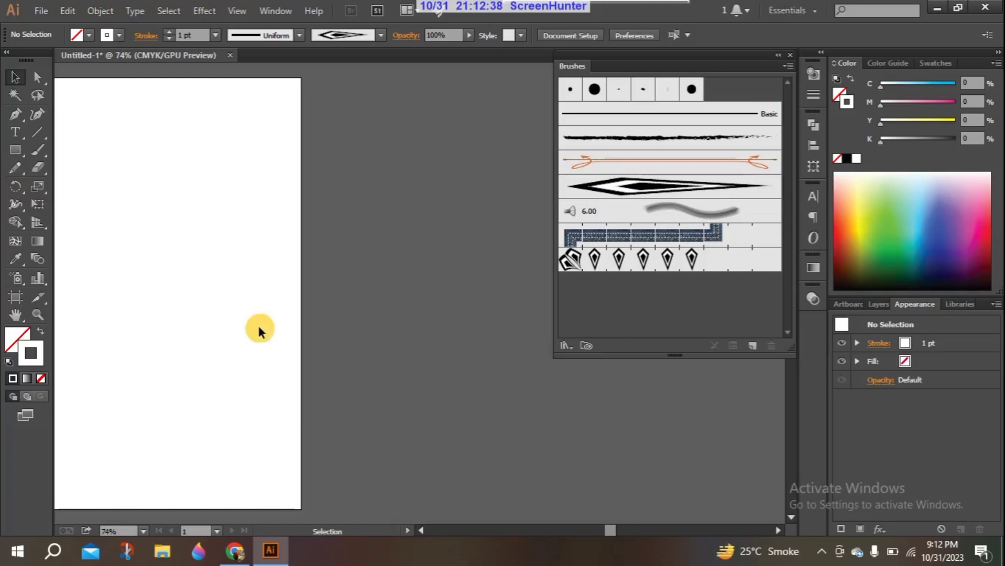
left_click_drag(617, 525, 606, 530)
left_click_drag(74, 79, 318, 446)
key("Delete")
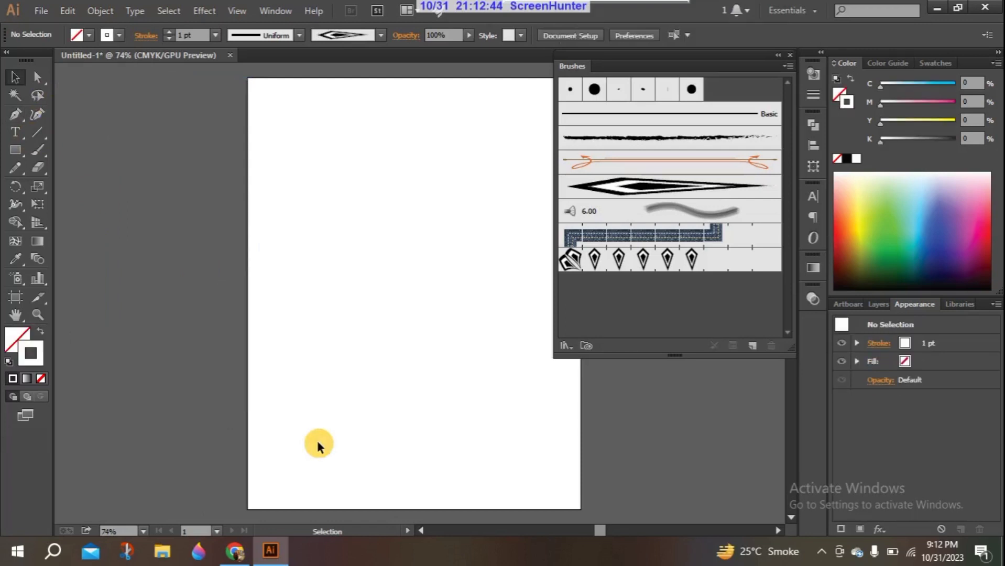
Step: Draw a large circle on the artboard and apply the kite pattern brush to its outline
left_click_drag(18, 148, 96, 186)
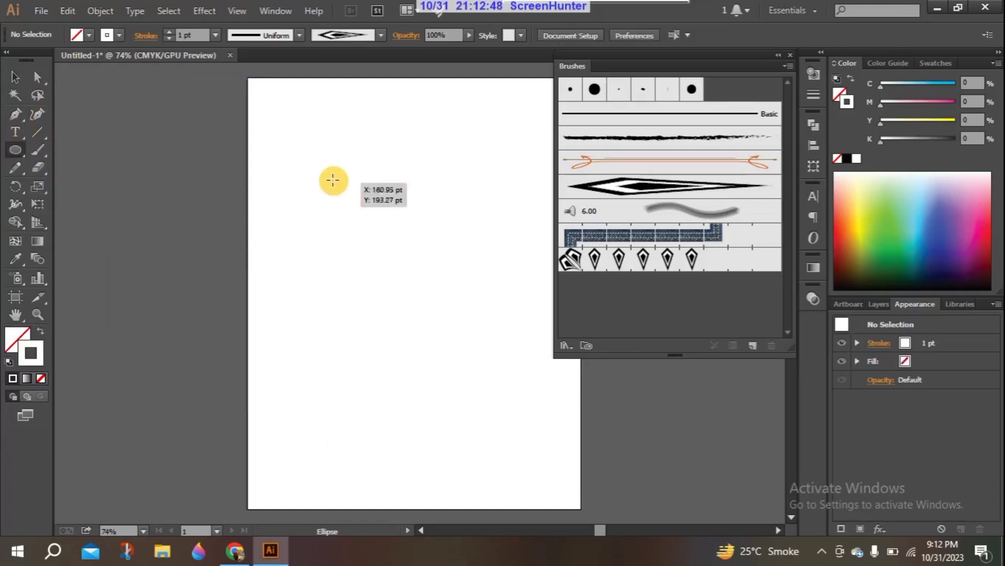
left_click_drag(328, 175, 525, 366)
left_click(16, 77)
left_click(605, 263)
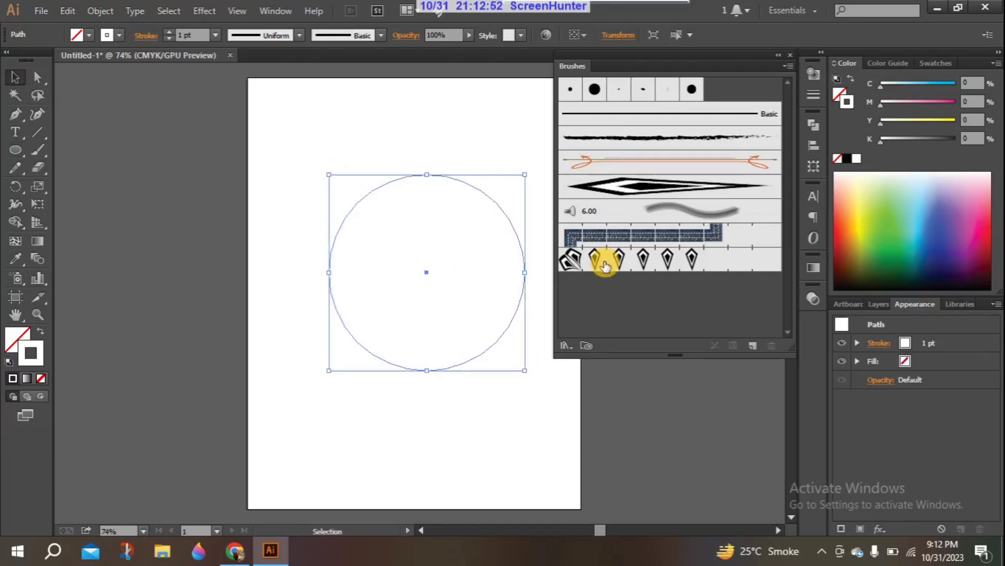
left_click(606, 263)
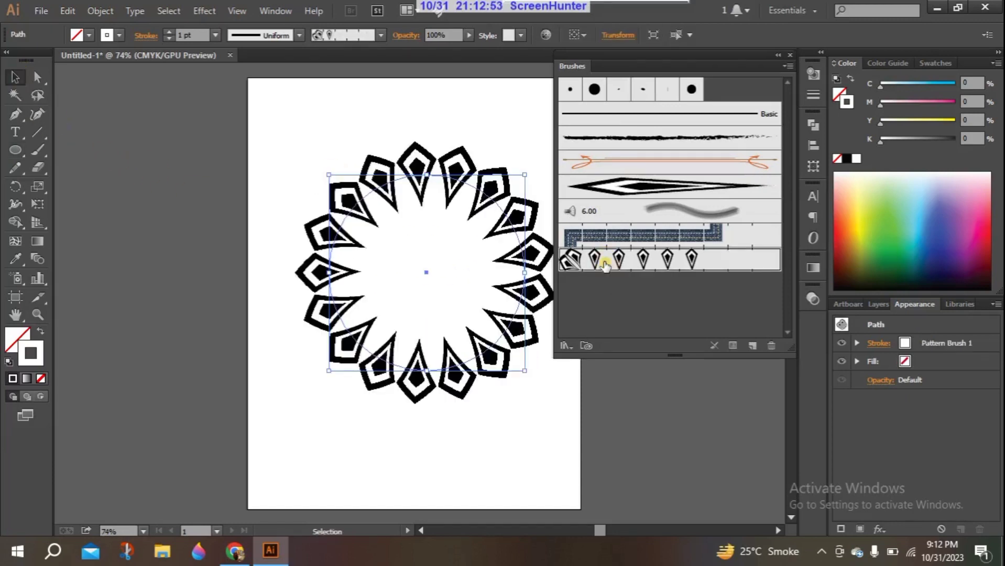
Step: Make a smaller concentric copy of the kite-patterned circle inside the original ring
left_click(254, 193)
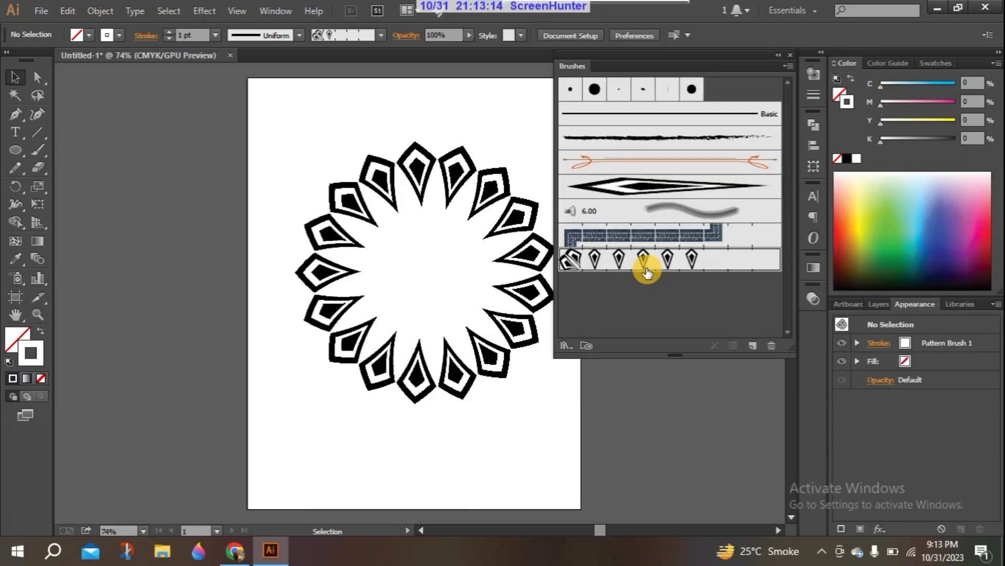
left_click(409, 184)
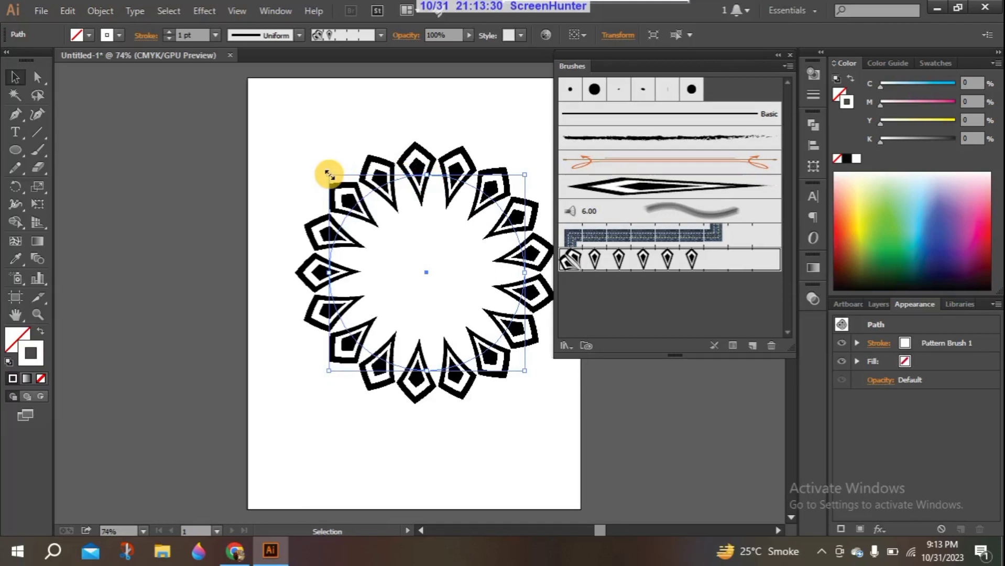
left_click_drag(328, 174, 352, 200)
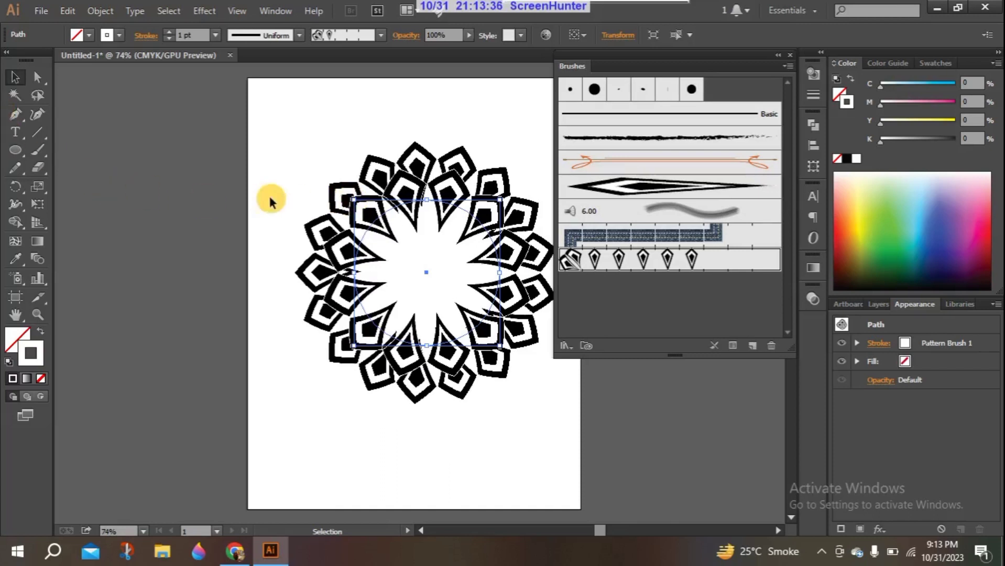
left_click(413, 164)
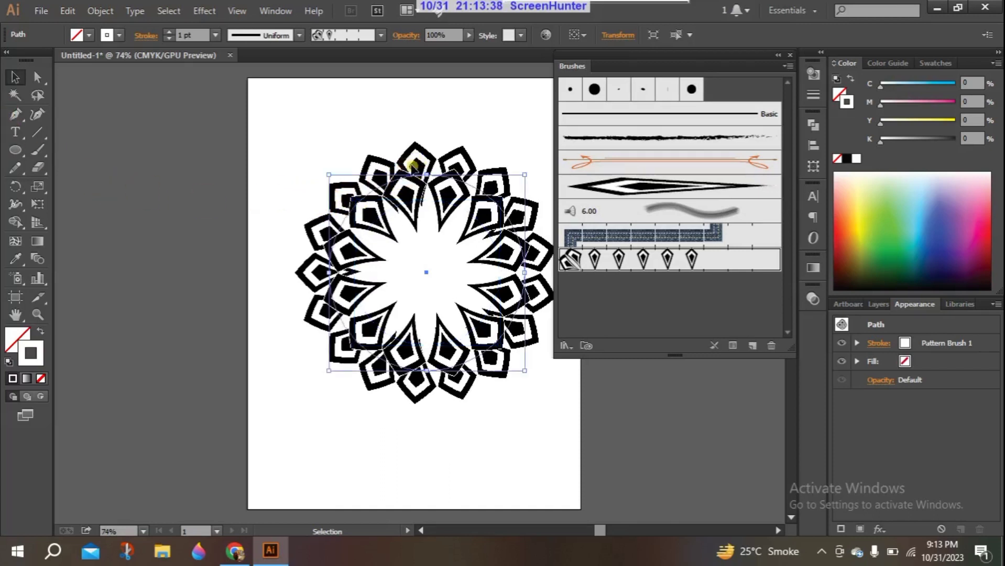
key("s")
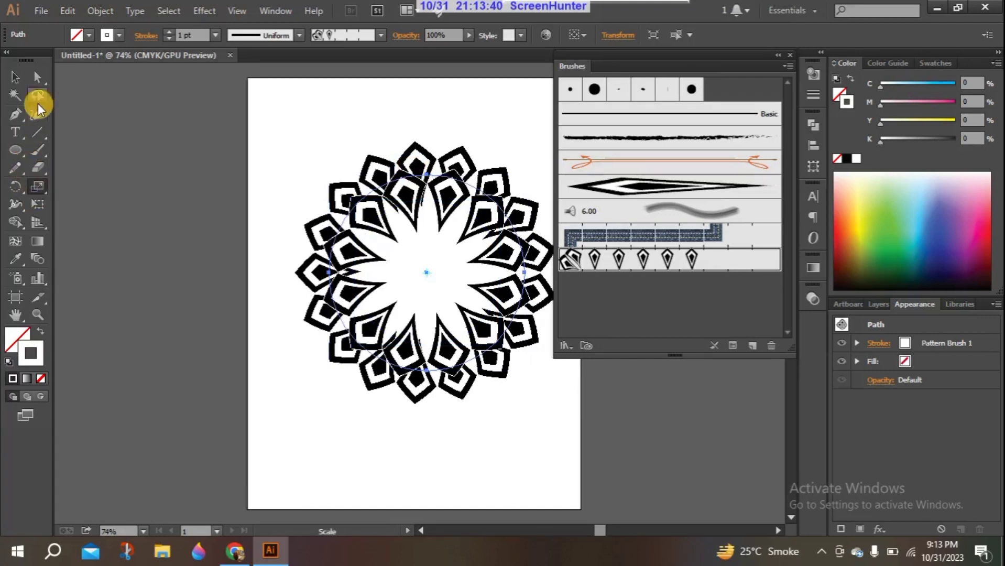
Step: Draw a square of about 74 pt beside the artboard, rotate it into a diamond, and stretch its lowest corner down into a kite
left_click_drag(16, 149, 150, 188)
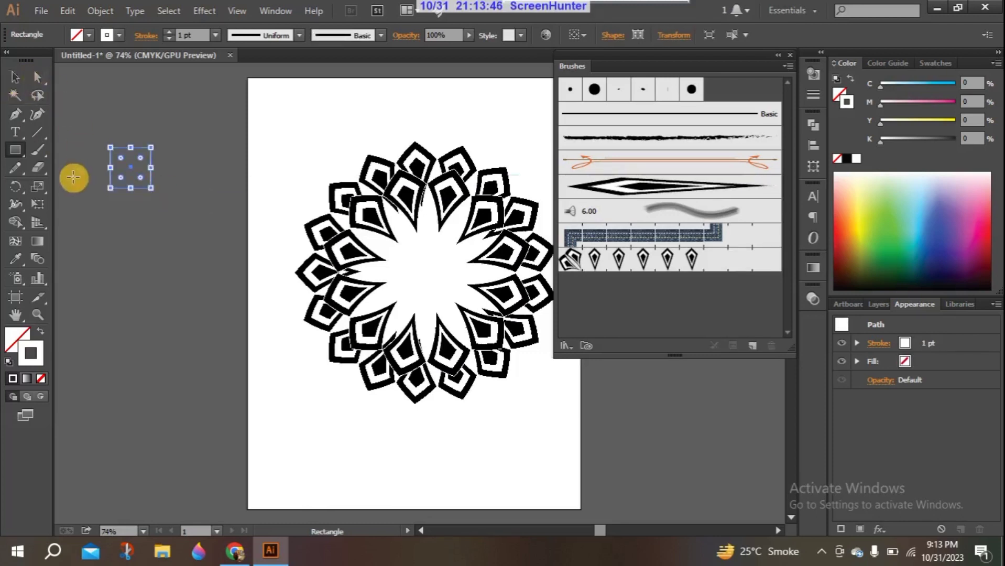
left_click(15, 77)
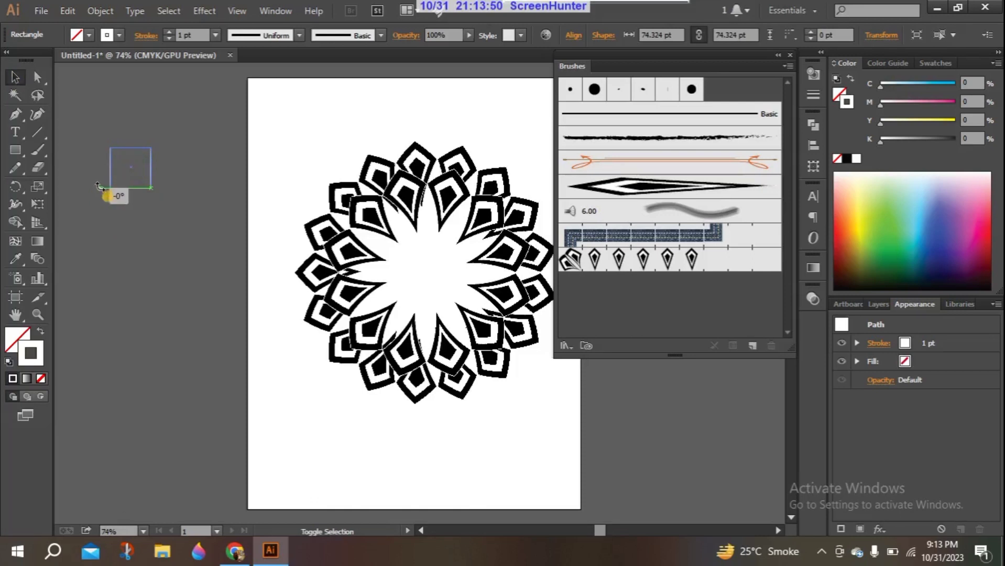
left_click_drag(104, 190, 85, 168)
left_click(38, 77)
left_click_drag(132, 197, 131, 236)
Step: Add two progressively smaller copies of the kite in front, centred inside the original
left_click(16, 81)
left_click(153, 184)
key("ctrl+c")
key("ctrl+f")
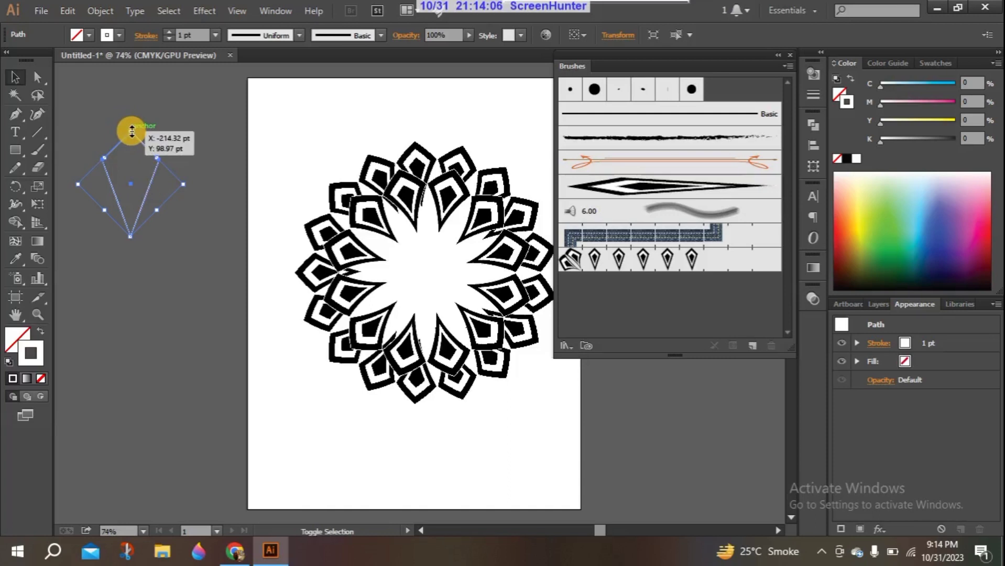
left_click_drag(132, 132, 131, 150)
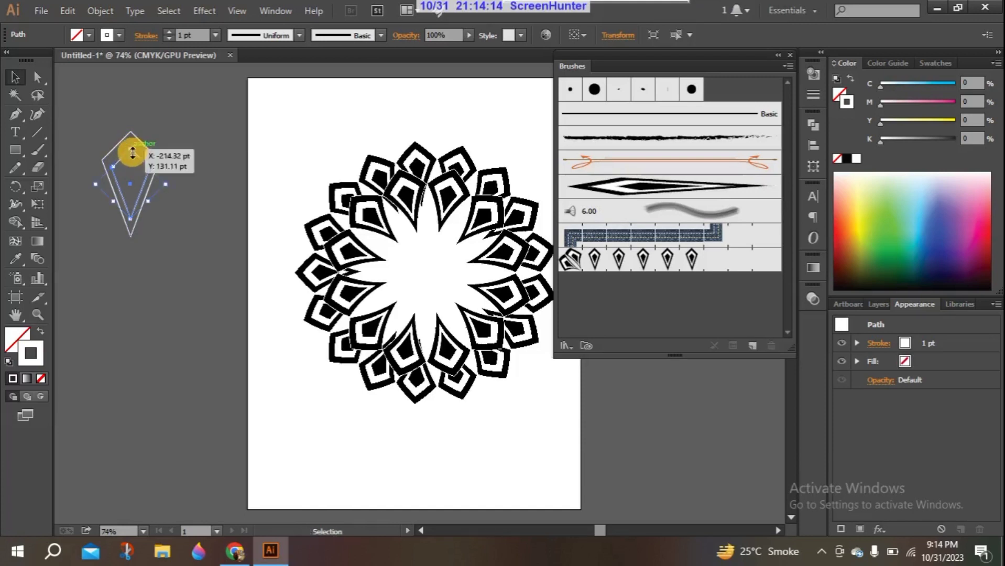
left_click_drag(131, 152, 131, 160)
left_click(79, 118)
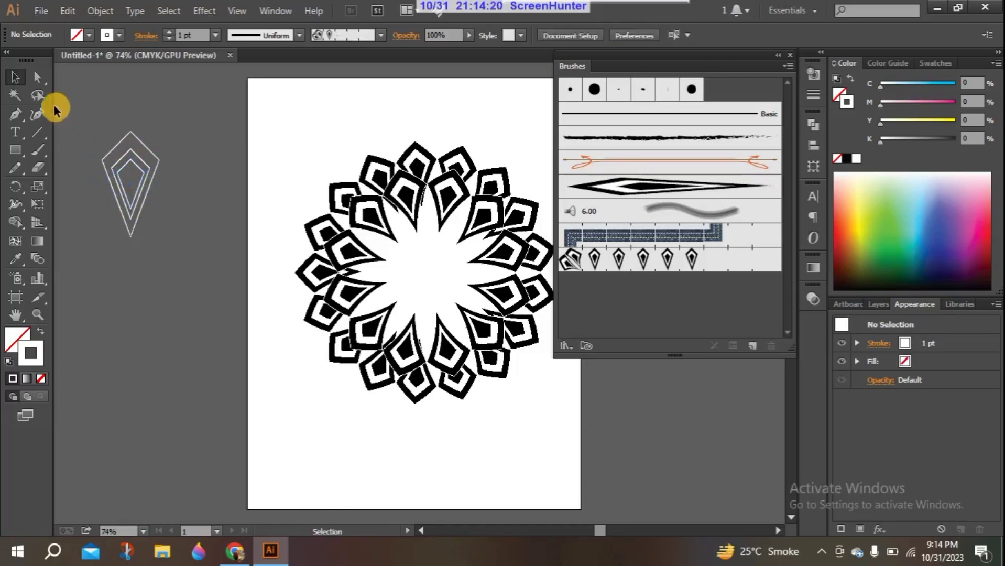
Step: Fill the outermost and innermost kites with black
left_click(141, 142)
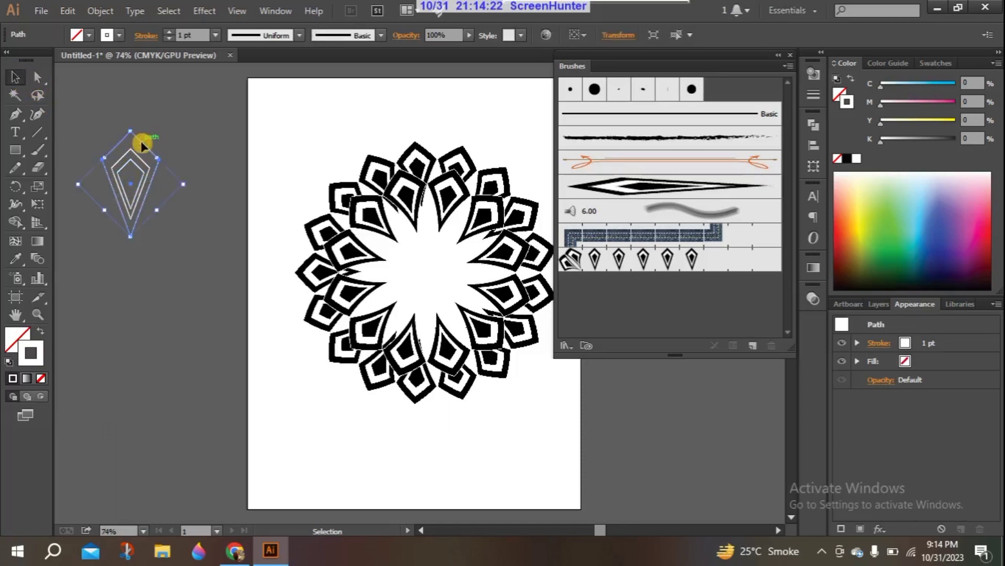
left_click(138, 167, "shift")
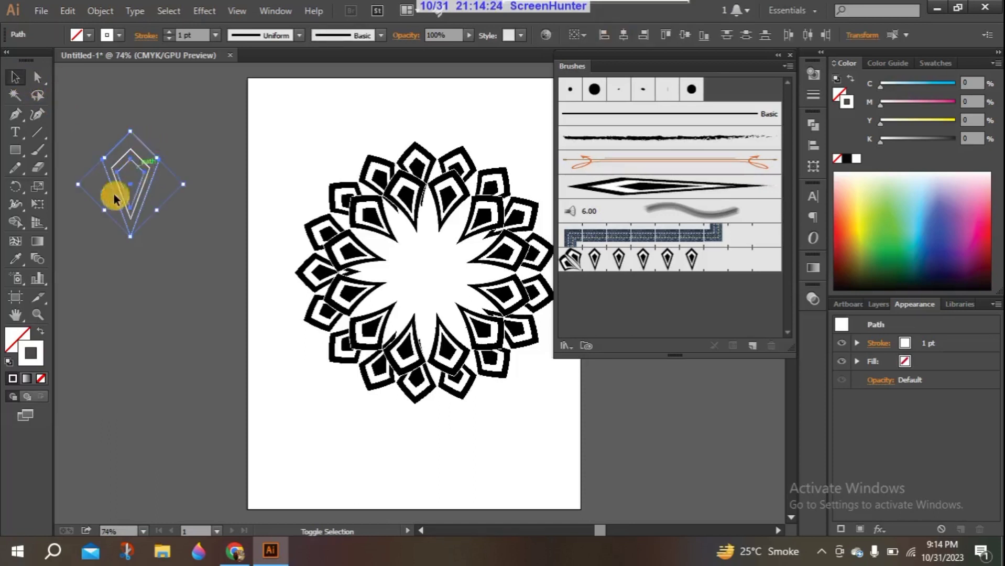
left_click(24, 334)
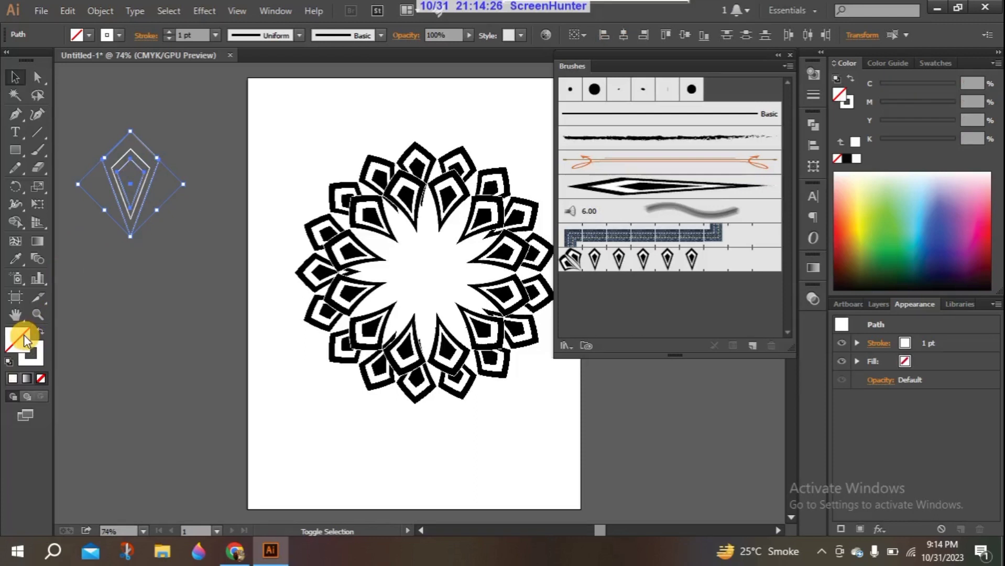
left_click(846, 158)
left_click(171, 251)
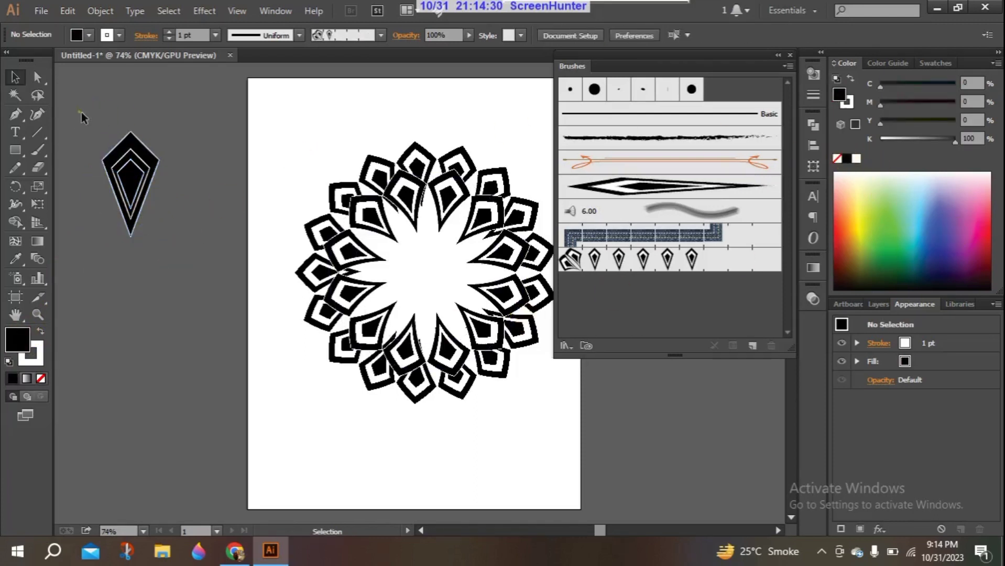
Step: Select all three nested kite shapes and scale them down together about their centre
left_click_drag(81, 112, 201, 257)
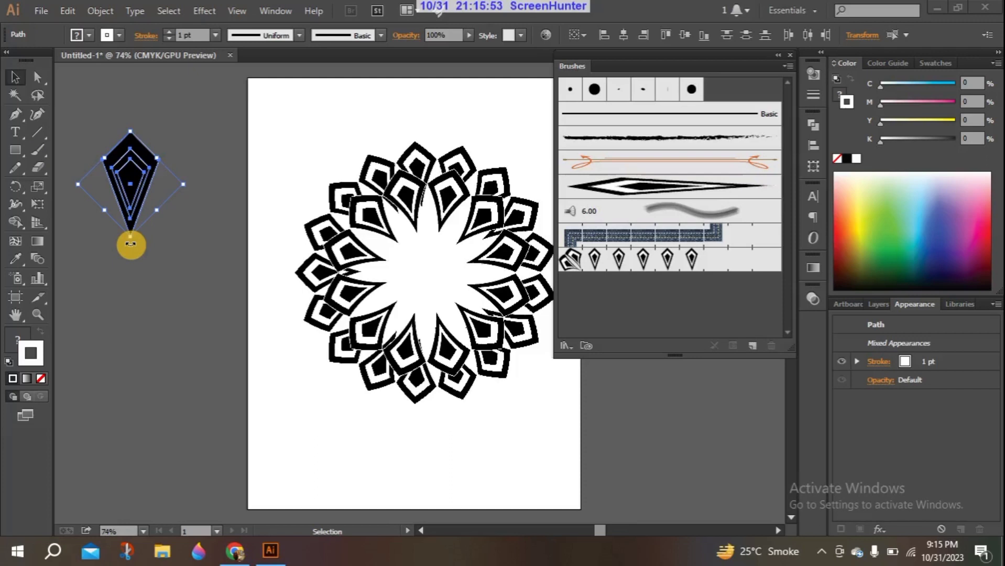
left_click(130, 244)
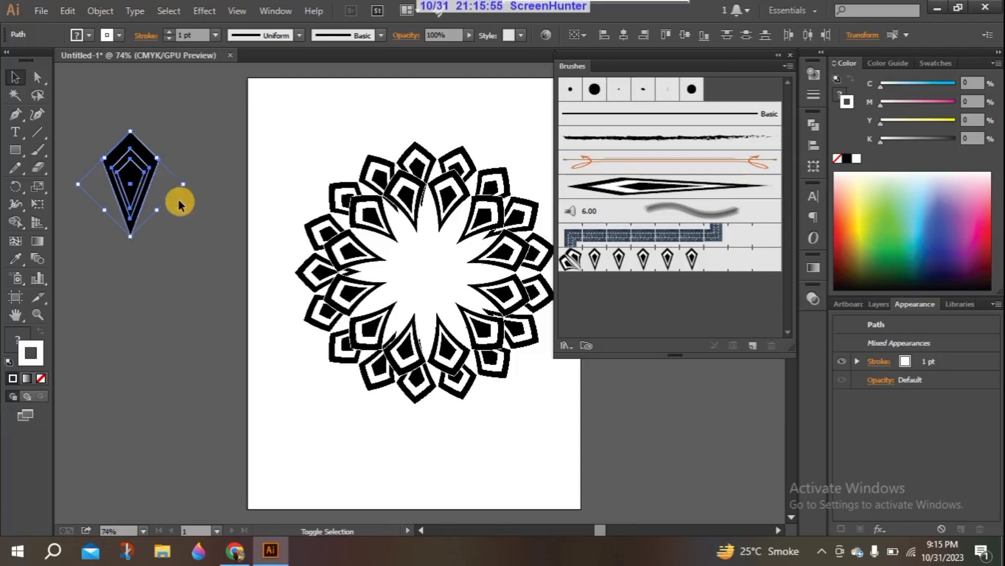
left_click_drag(129, 244, 157, 144)
left_click(187, 243)
left_click(134, 180)
left_click(87, 158)
left_click_drag(90, 123, 189, 216)
left_click(130, 246)
Step: Create a new pattern brush from the small nested kite artwork beside the artboard
mouse_move(131, 182)
left_mouse_down()
mouse_move(335, 255)
mouse_move(497, 252)
mouse_move(588, 287)
left_mouse_up()
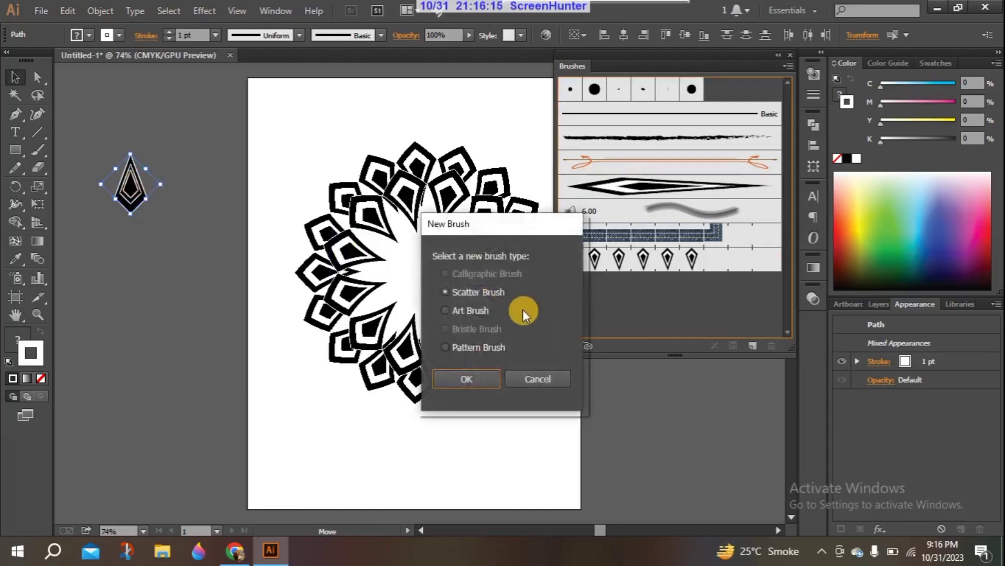
left_click(486, 342)
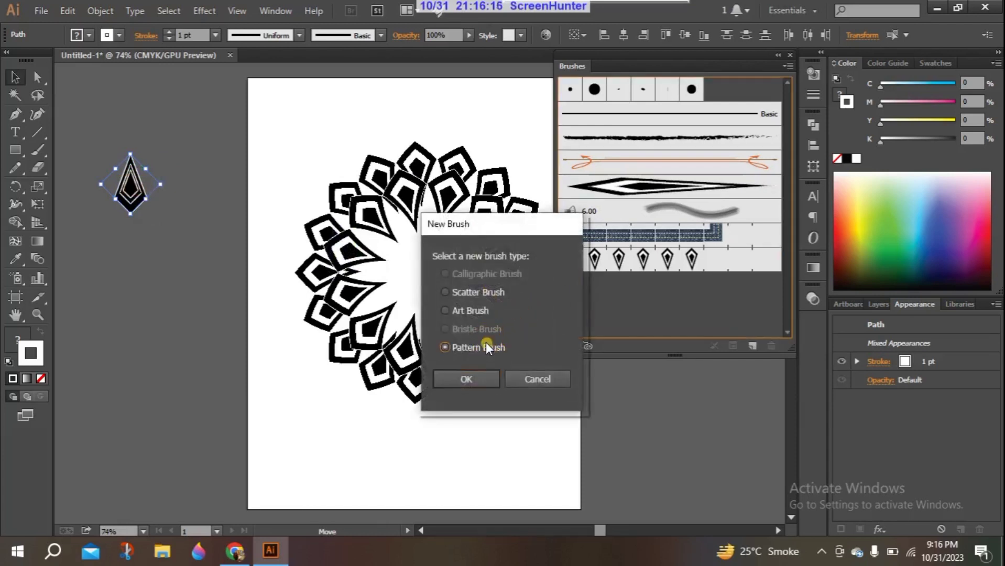
left_click(467, 378)
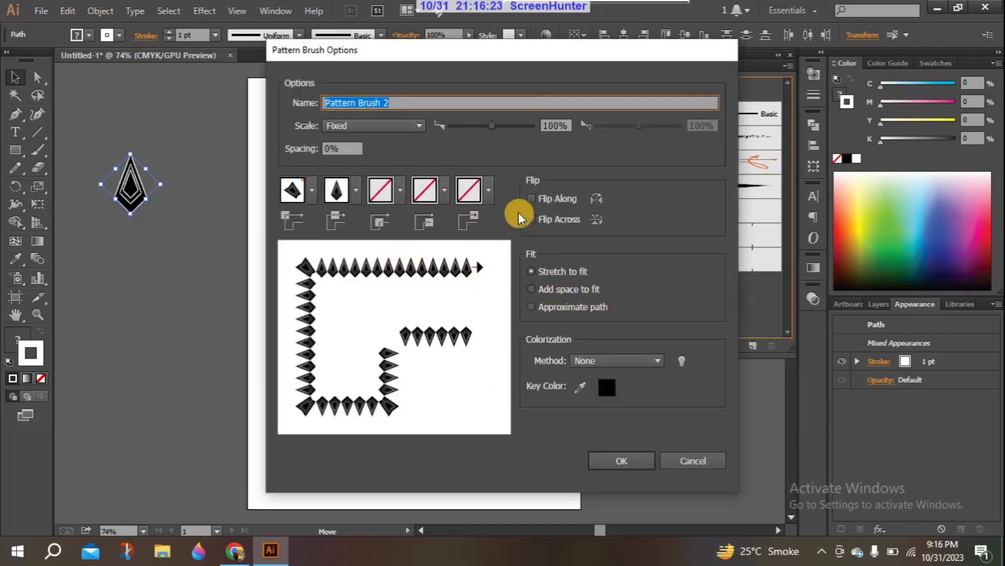
Step: Try the Flip Along and Flip Across options, and save the pattern brush with both turned off
left_click(553, 202)
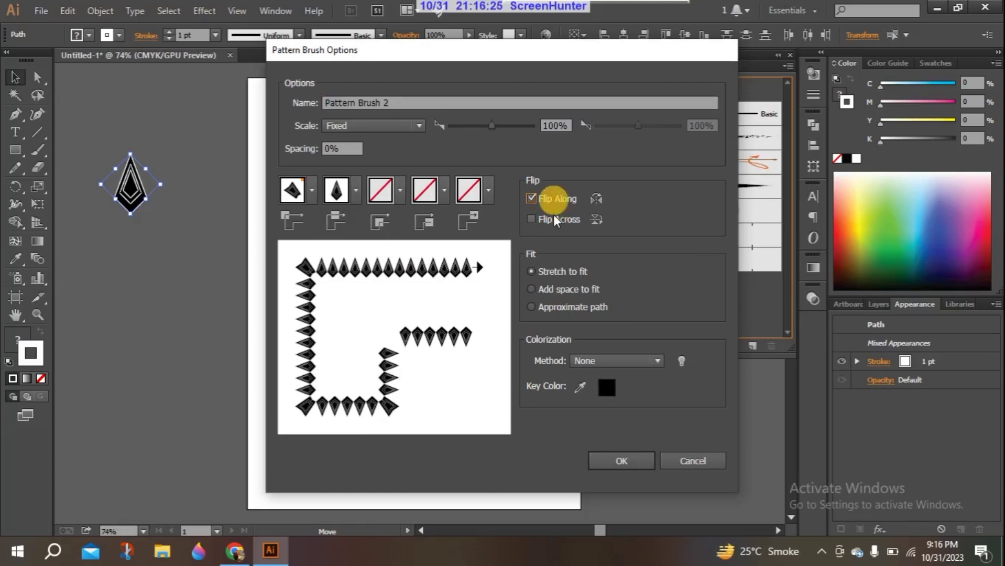
left_click(556, 220)
left_click(554, 204)
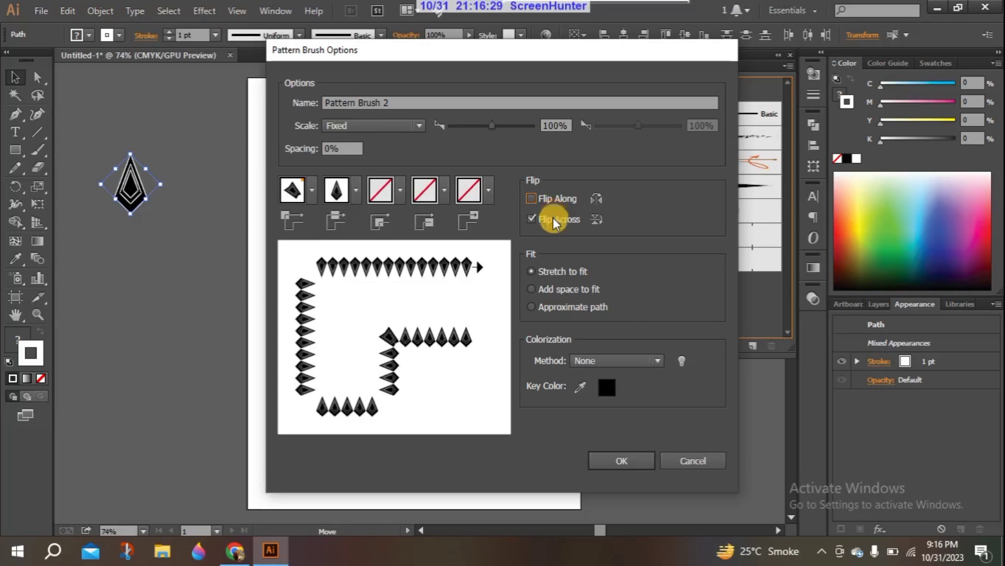
left_click(555, 222)
left_click(540, 199)
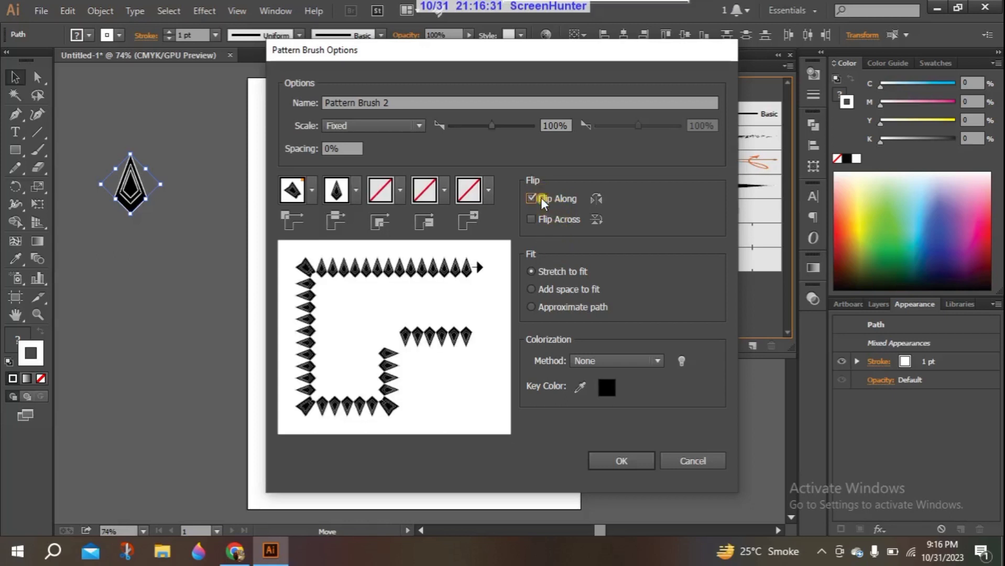
left_click(545, 198)
left_click(635, 463)
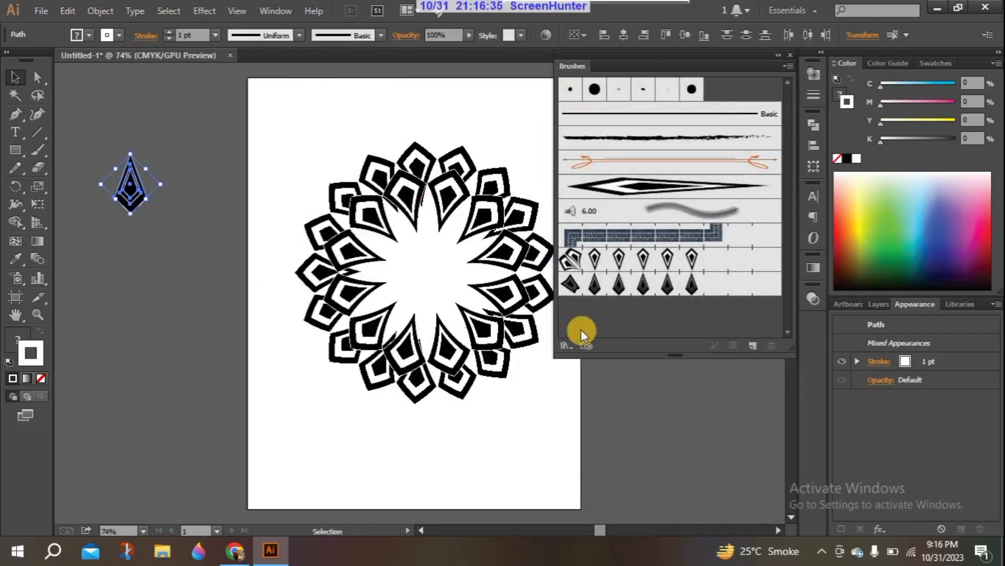
Step: Replace the inner ring of kites with a new circle inside the outer ring, stroked with the new dark kite pattern brush
left_click(354, 232)
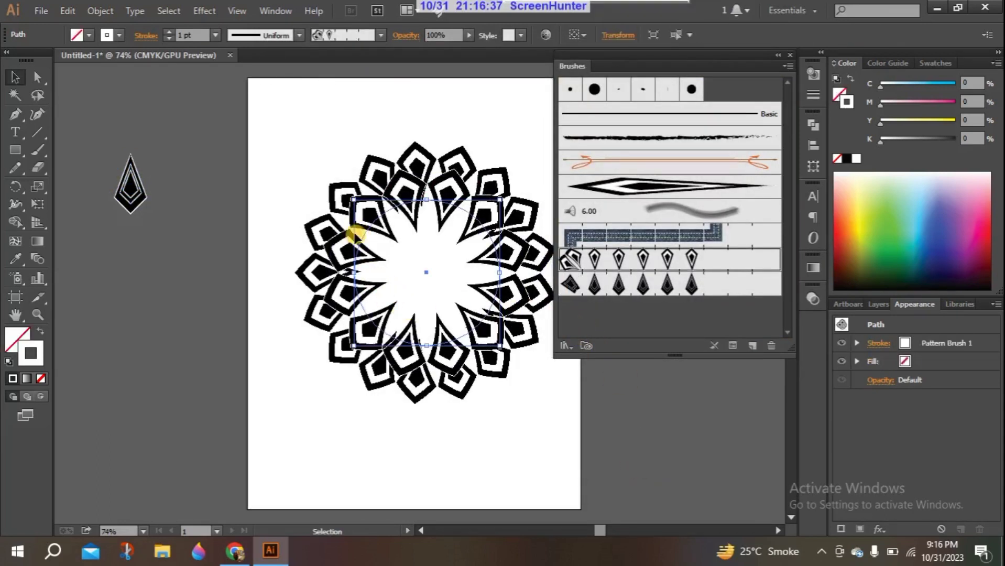
key("Delete")
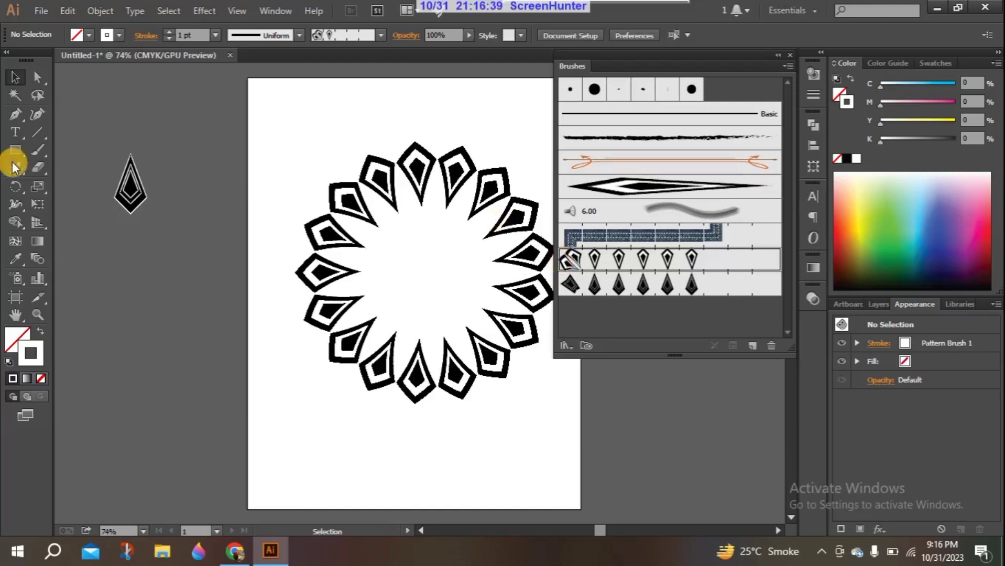
left_click_drag(18, 147, 73, 183)
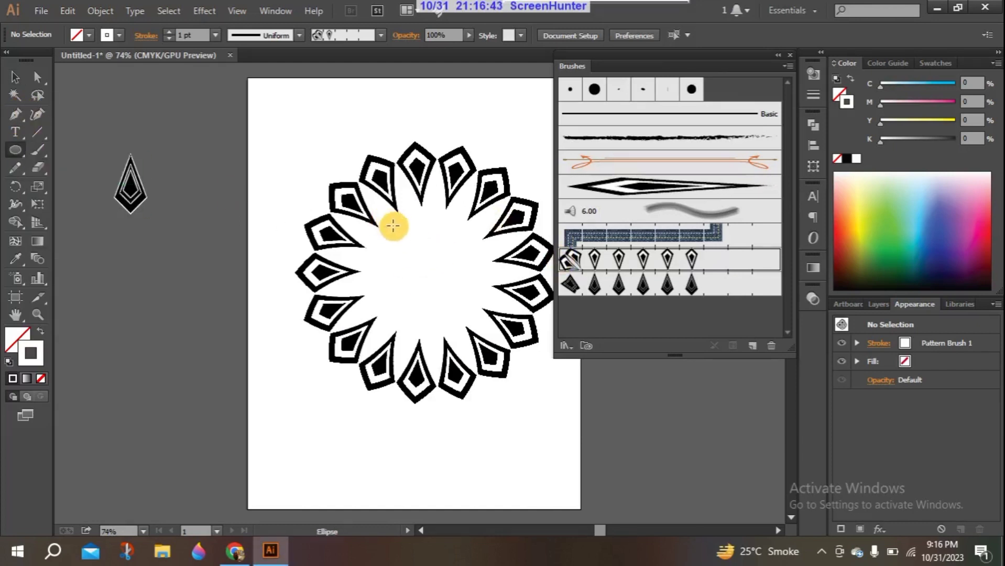
left_click_drag(86, 272, 223, 391)
left_click(14, 78)
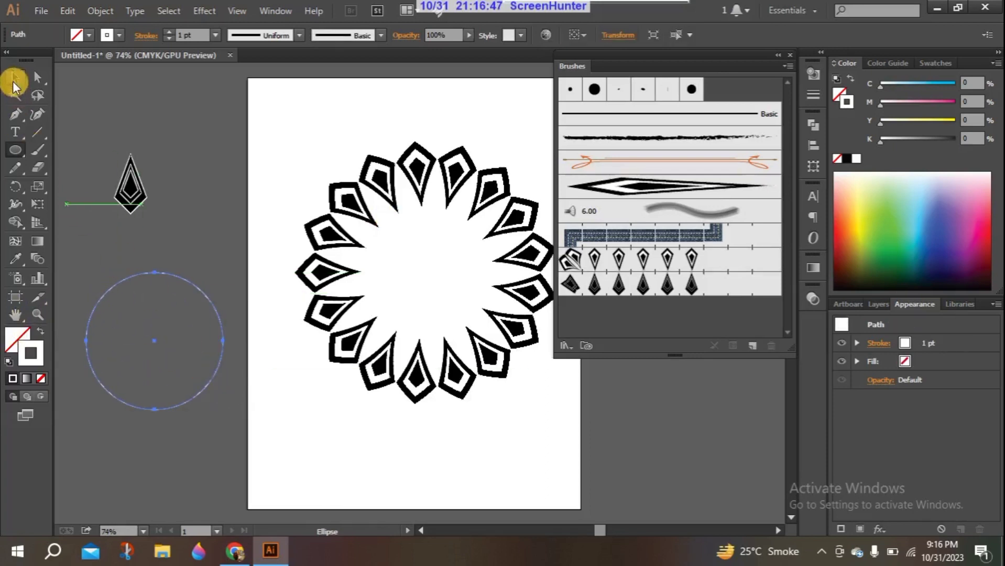
left_click_drag(164, 276, 435, 208)
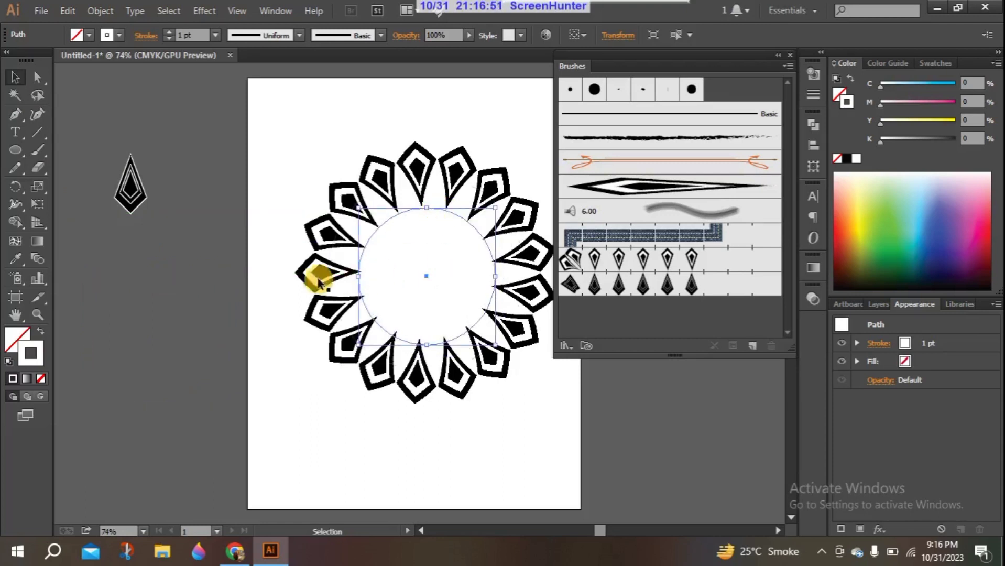
left_click(667, 285)
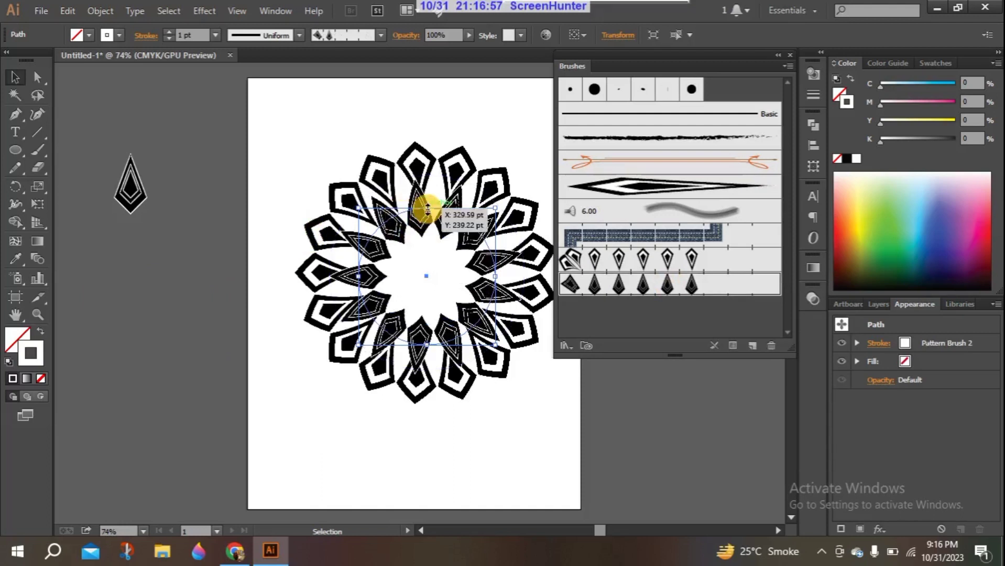
left_click_drag(427, 209, 427, 226)
left_click_drag(427, 226, 424, 226)
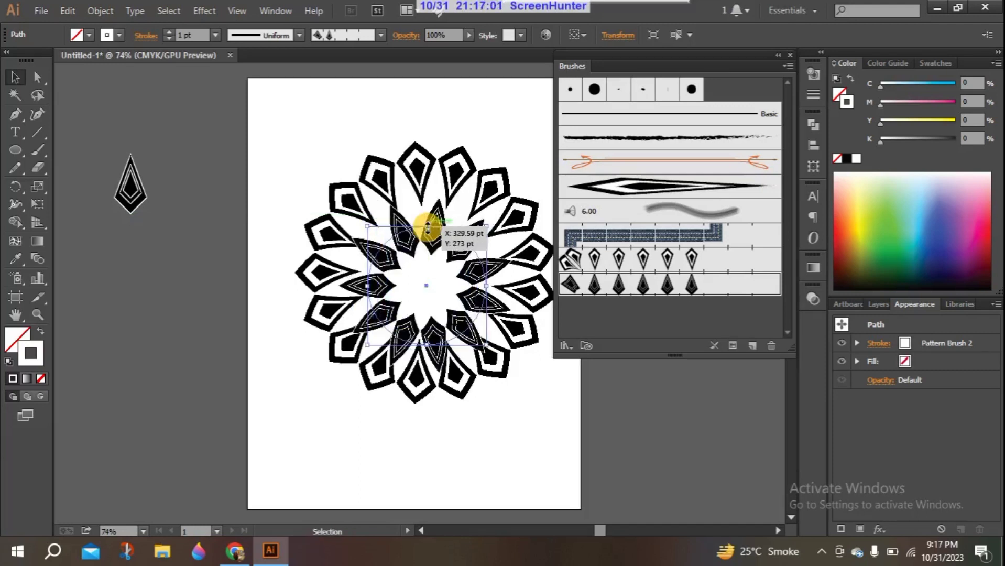
key("v")
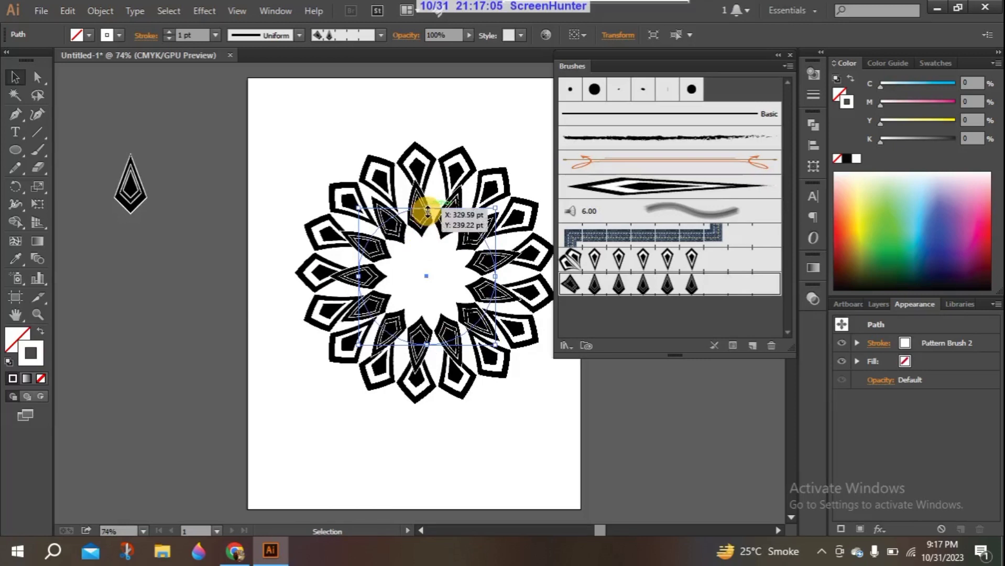
Step: Scale the inner circle down proportionally about its centre, and shift it slightly to centre it within the outer ring
left_click_drag(428, 211, 427, 227)
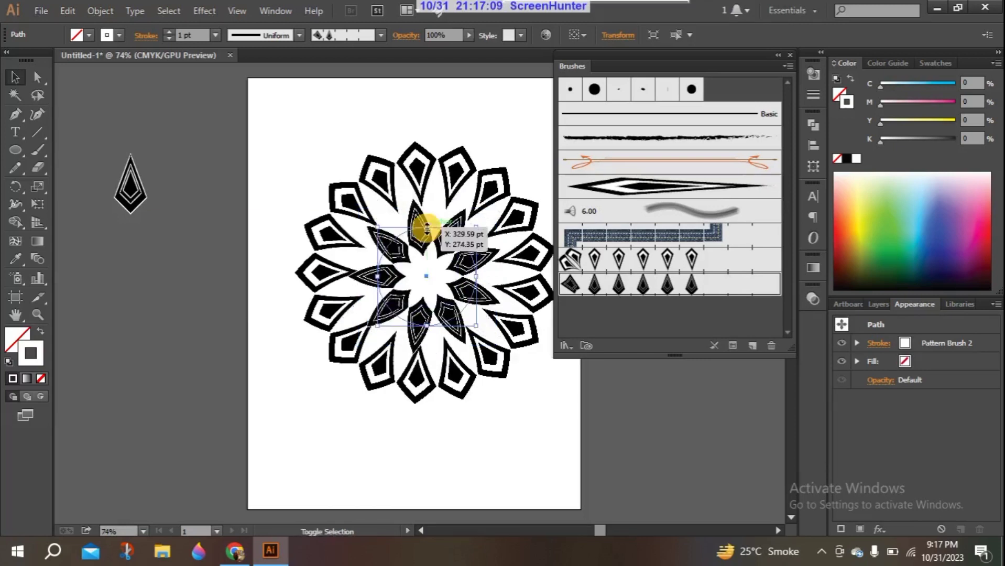
left_click(247, 297)
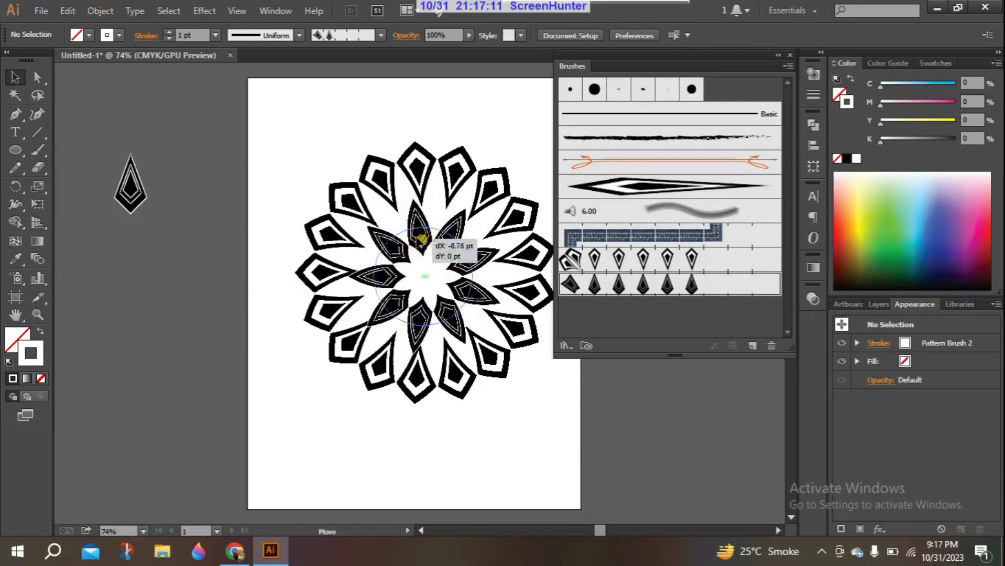
left_click(419, 232)
left_click(255, 256)
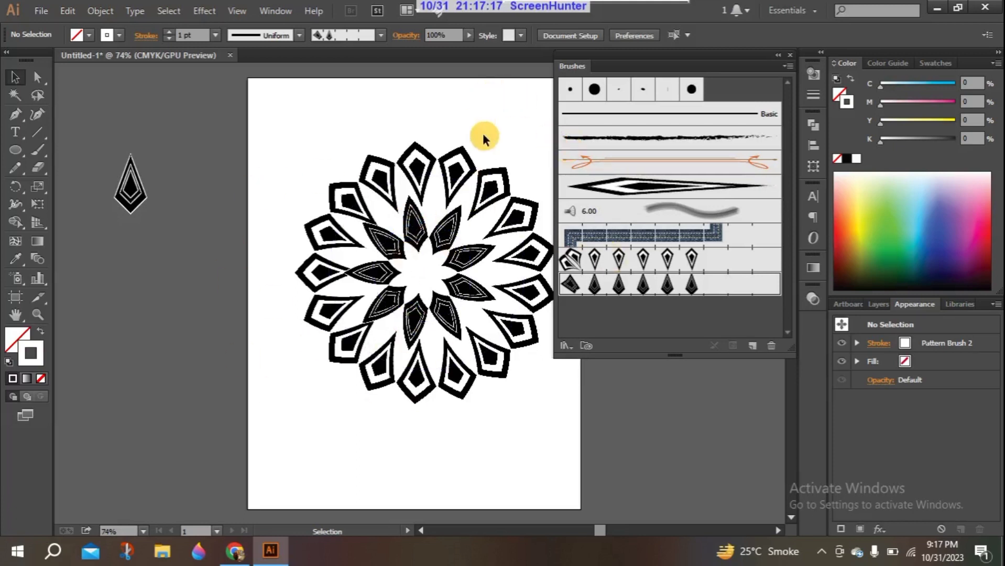
Step: Shrink the inner ring further about its centre until it forms a six-petal flower, and deselect it
left_click_drag(604, 529, 605, 529)
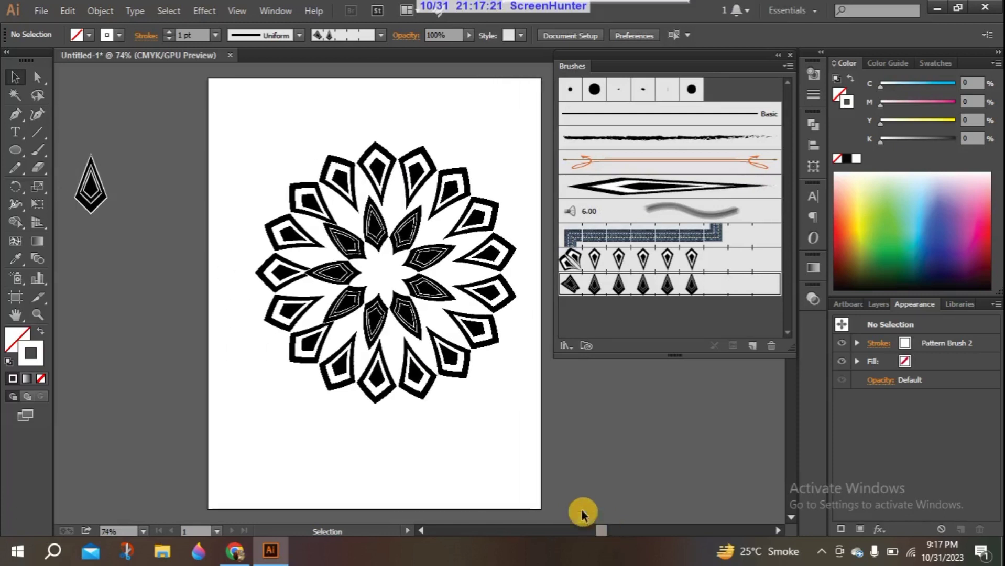
left_click(363, 232)
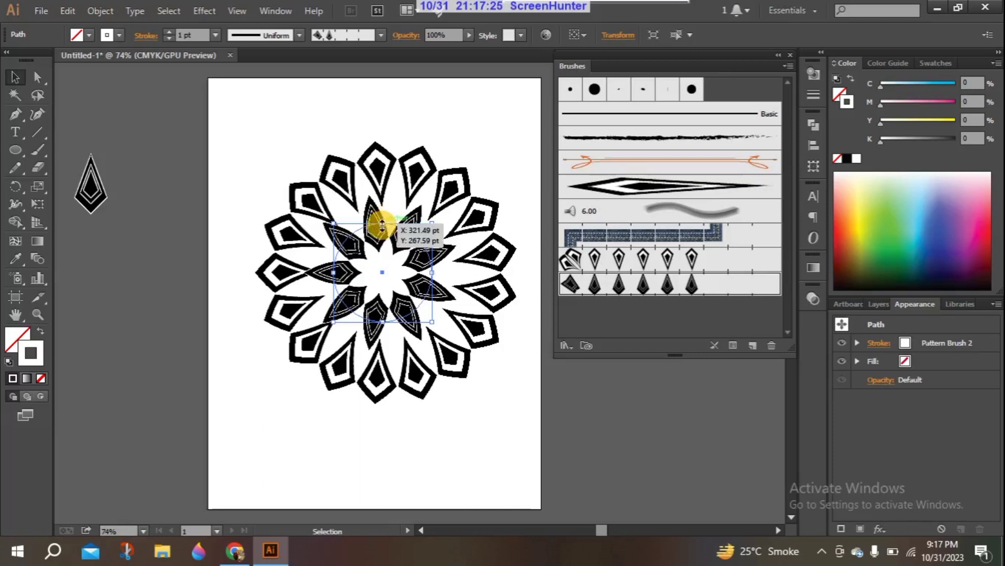
left_click(381, 229, "shift")
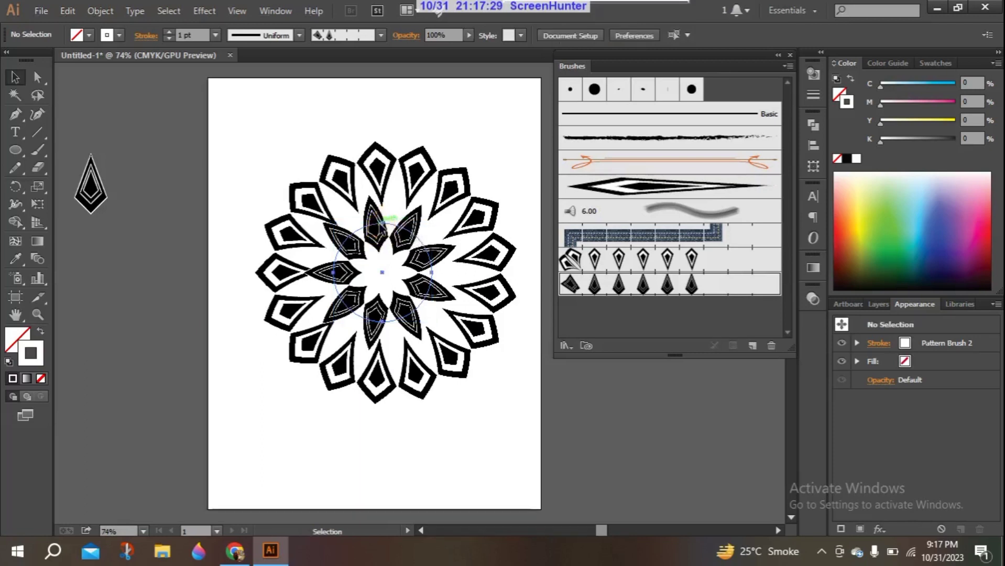
left_click(382, 224)
left_click_drag(383, 225, 383, 240)
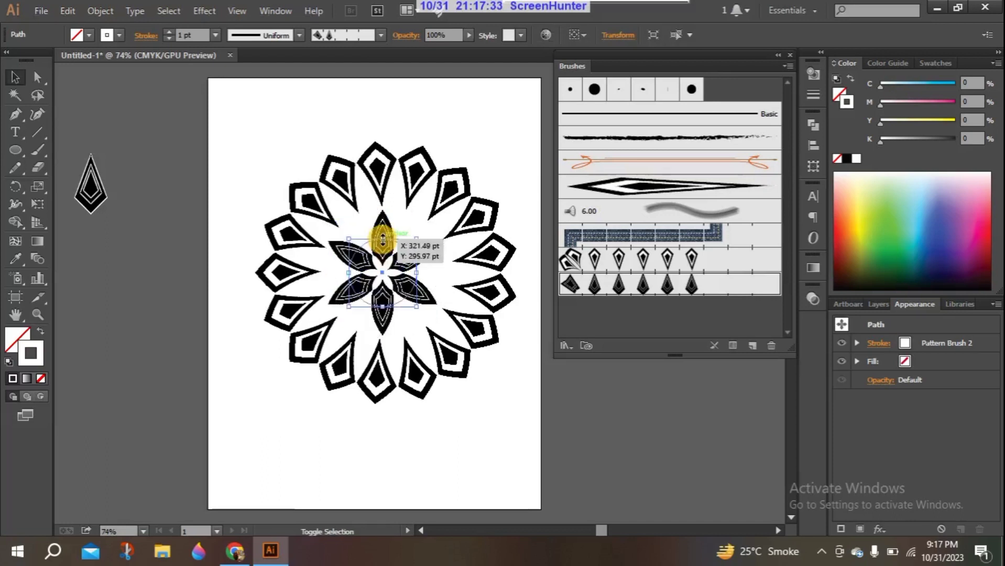
left_click(217, 316)
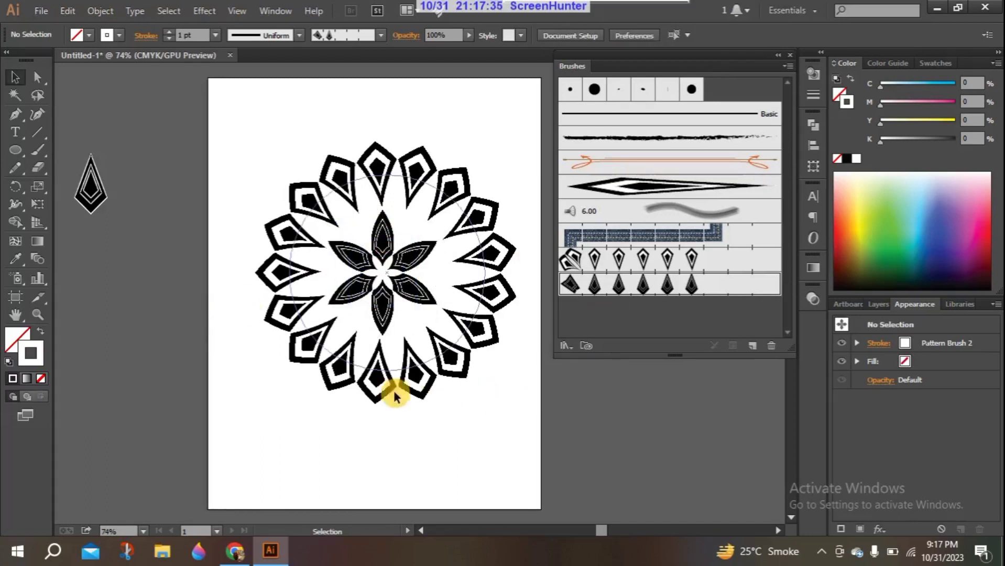